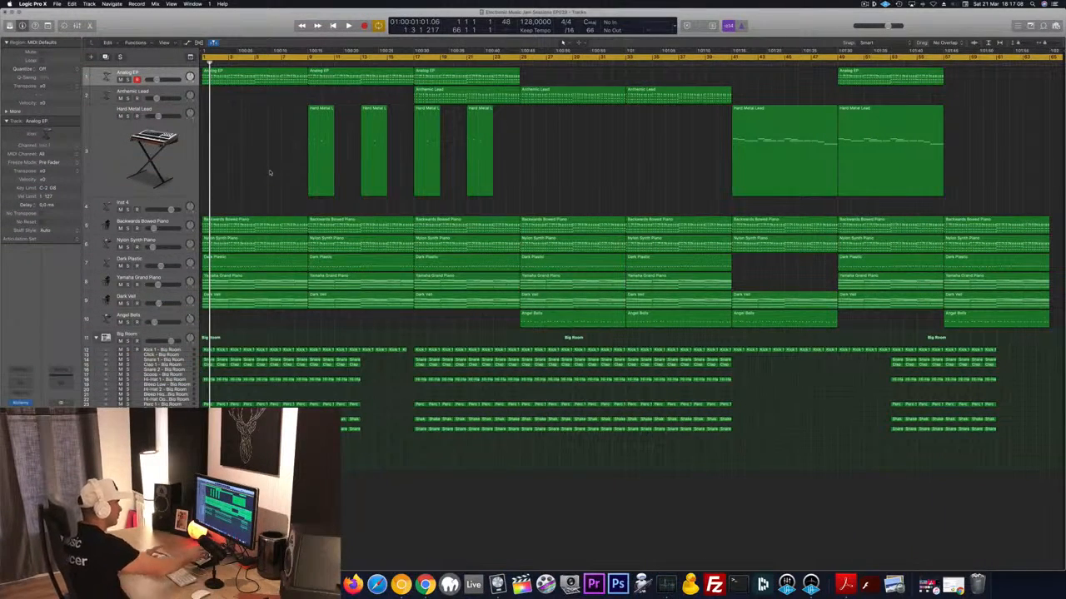
- Play the arrangement from the start and audition the Dark Plastic, Nylon Synth Piano and Backwards Bowed Piano tracks by briefly soloing or muting them
{"action": "key", "text": "space"}
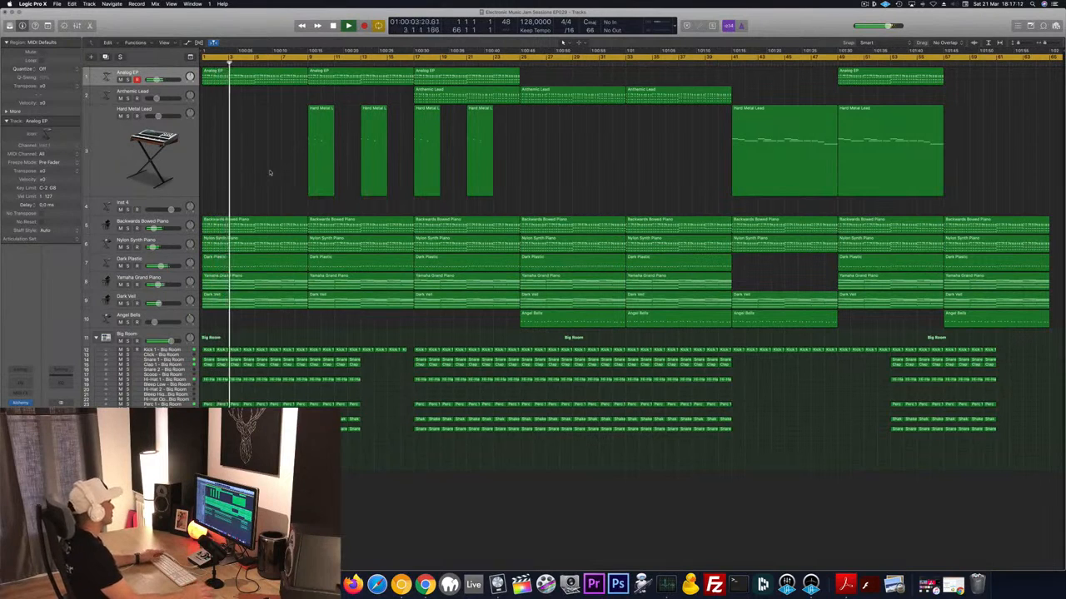
{"action": "left_click", "coordinate": [128, 266]}
{"action": "left_click", "coordinate": [128, 267]}
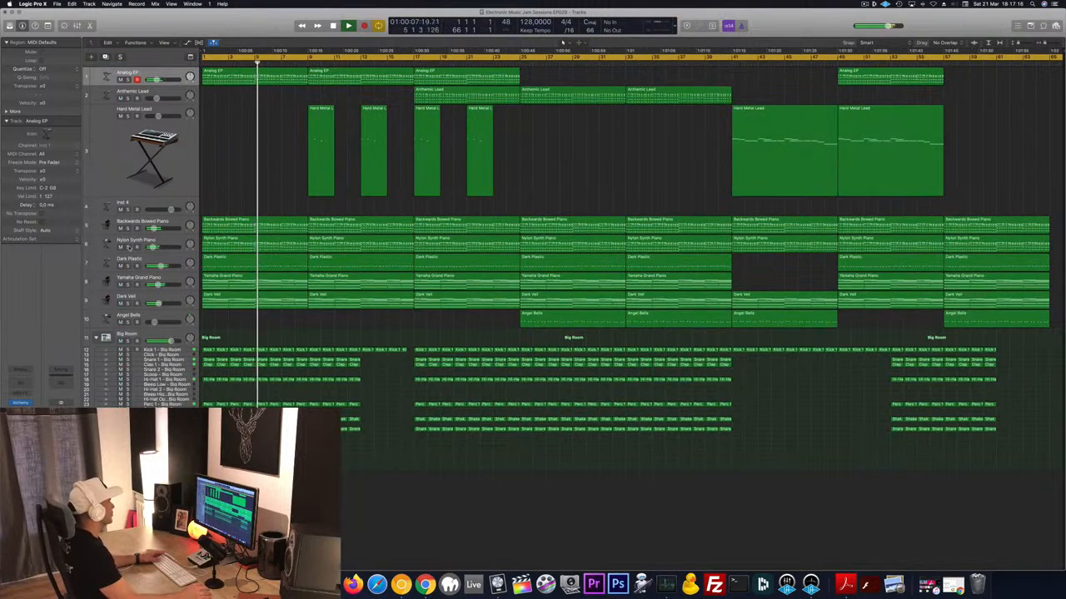
{"action": "left_click", "coordinate": [127, 247]}
{"action": "left_click", "coordinate": [127, 247]}
{"action": "left_click", "coordinate": [121, 247]}
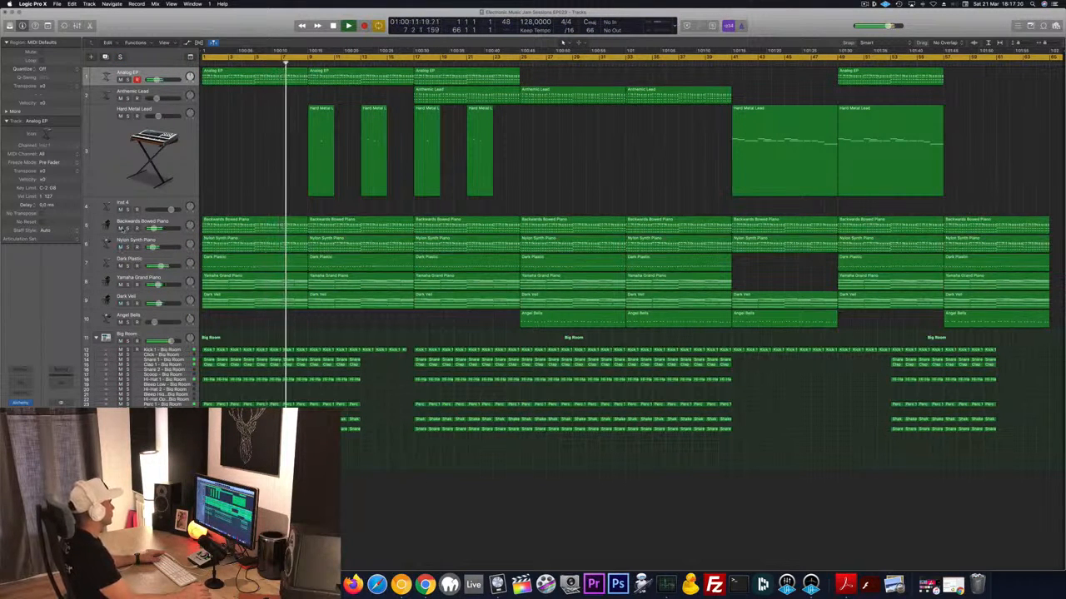
{"action": "left_click", "coordinate": [122, 228]}
{"action": "left_click", "coordinate": [122, 228]}
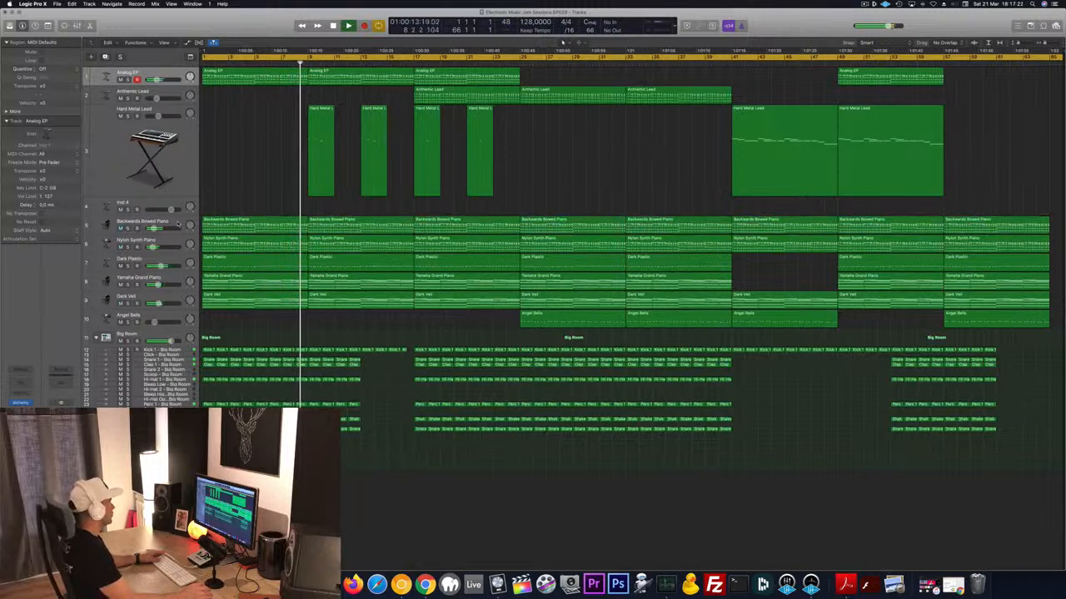
{"action": "left_click", "coordinate": [177, 223]}
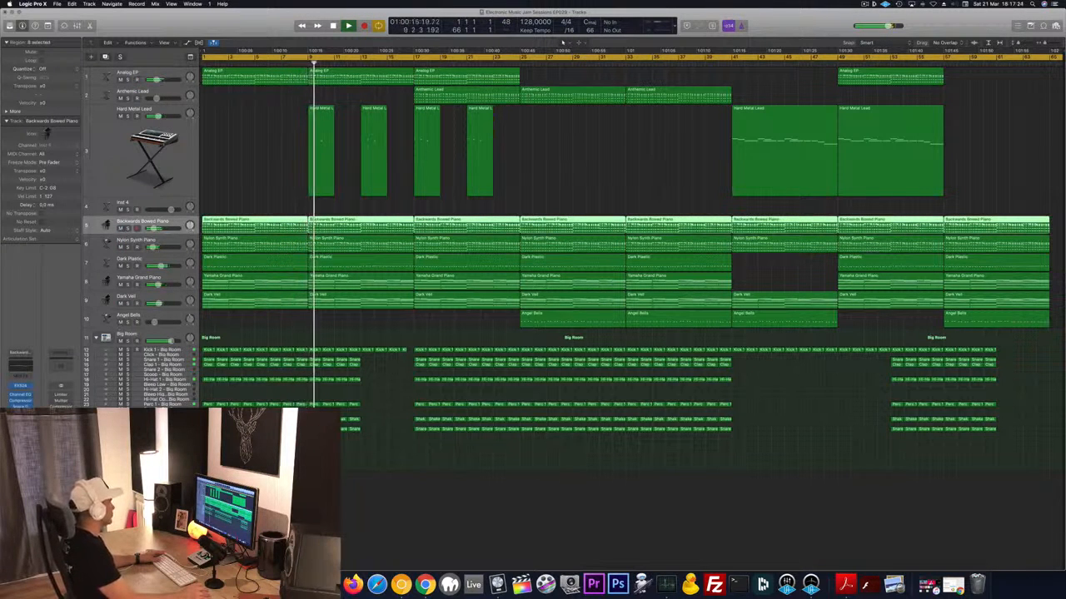
{"action": "left_click", "coordinate": [248, 158]}
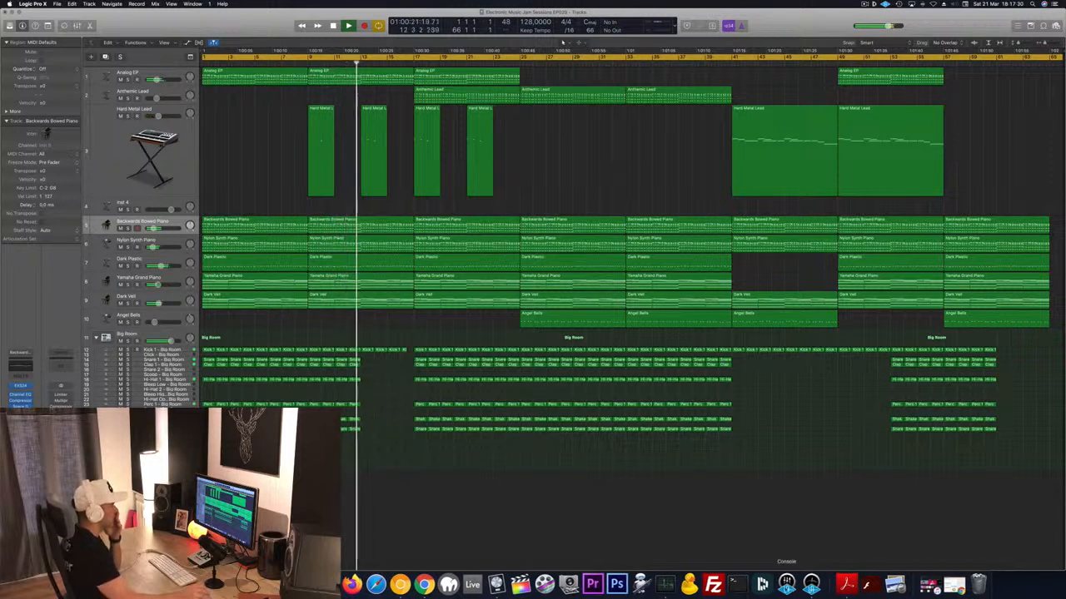
- Turn on automatic hiding of the Dock
{"action": "right_click", "coordinate": [826, 583]}
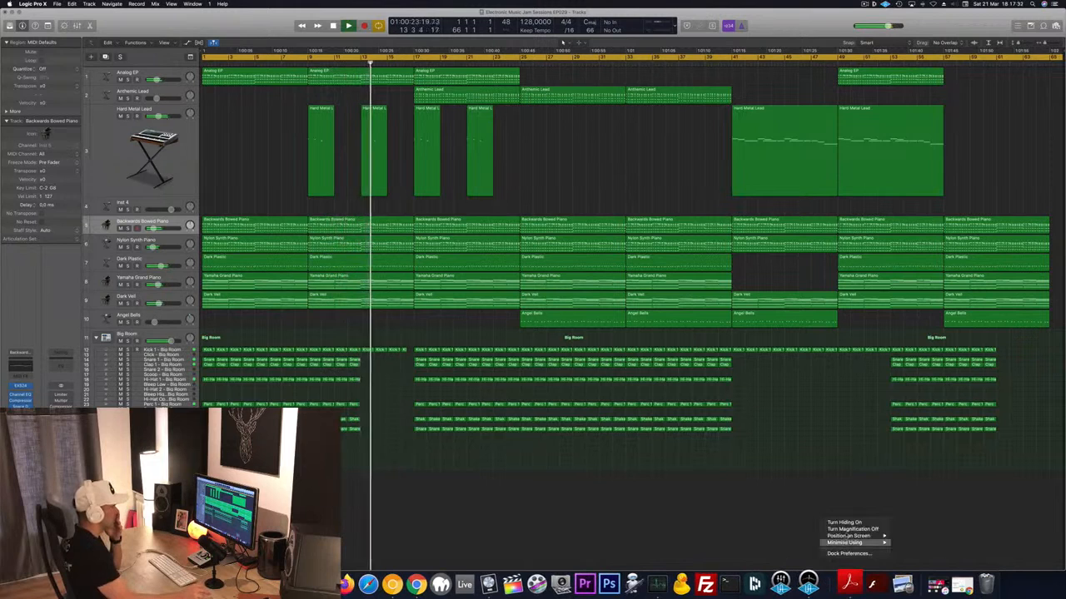
{"action": "left_click", "coordinate": [844, 522]}
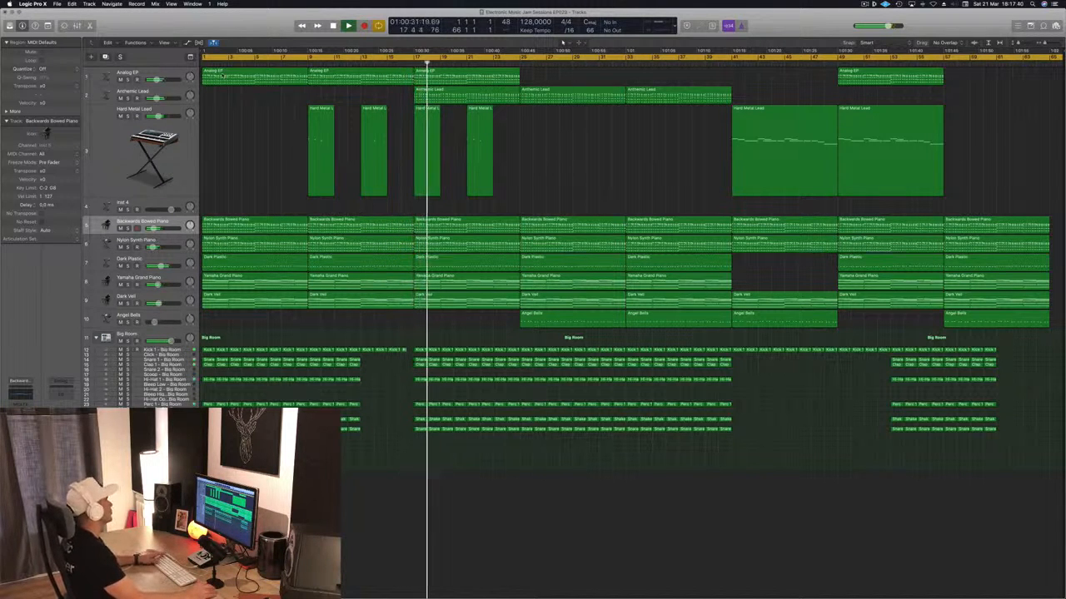
- Solo the Anthemic Lead briefly during playback, and continue listening from about bar 41
{"action": "left_click", "coordinate": [128, 98]}
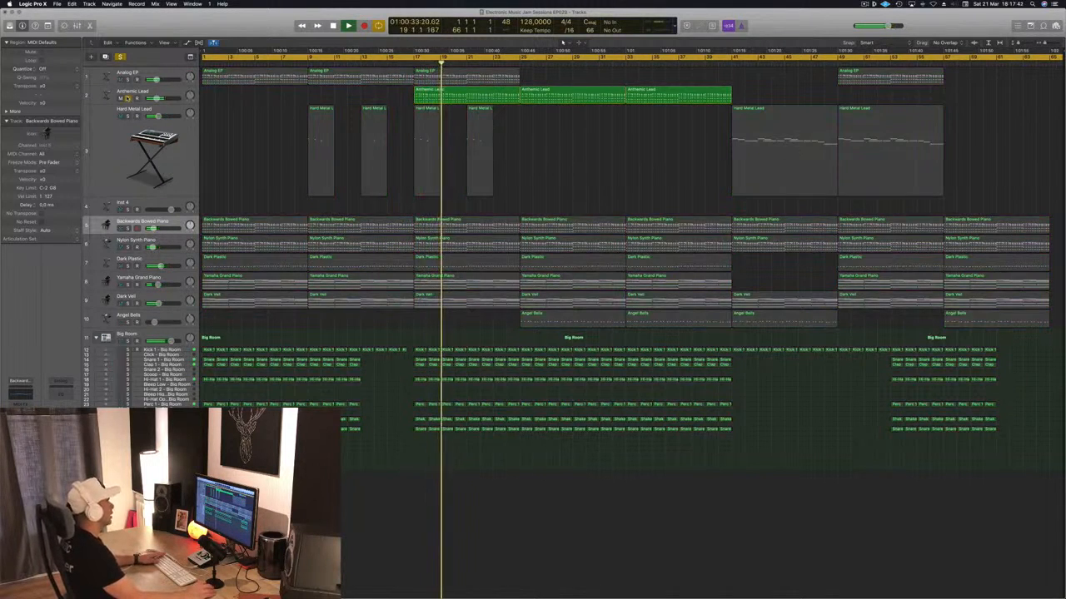
{"action": "left_click", "coordinate": [128, 99]}
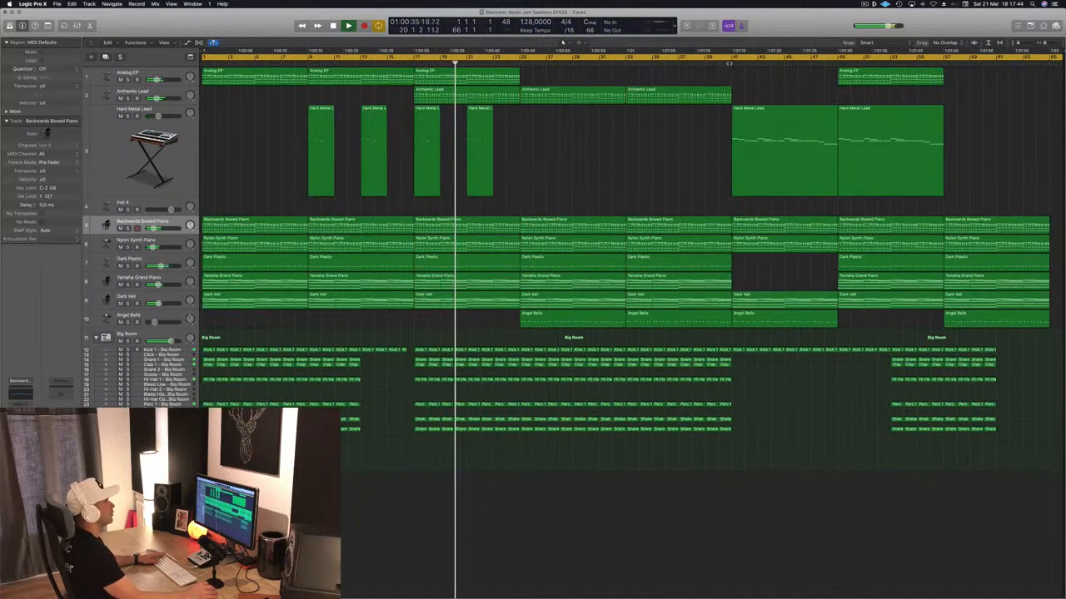
{"action": "left_click", "coordinate": [729, 63]}
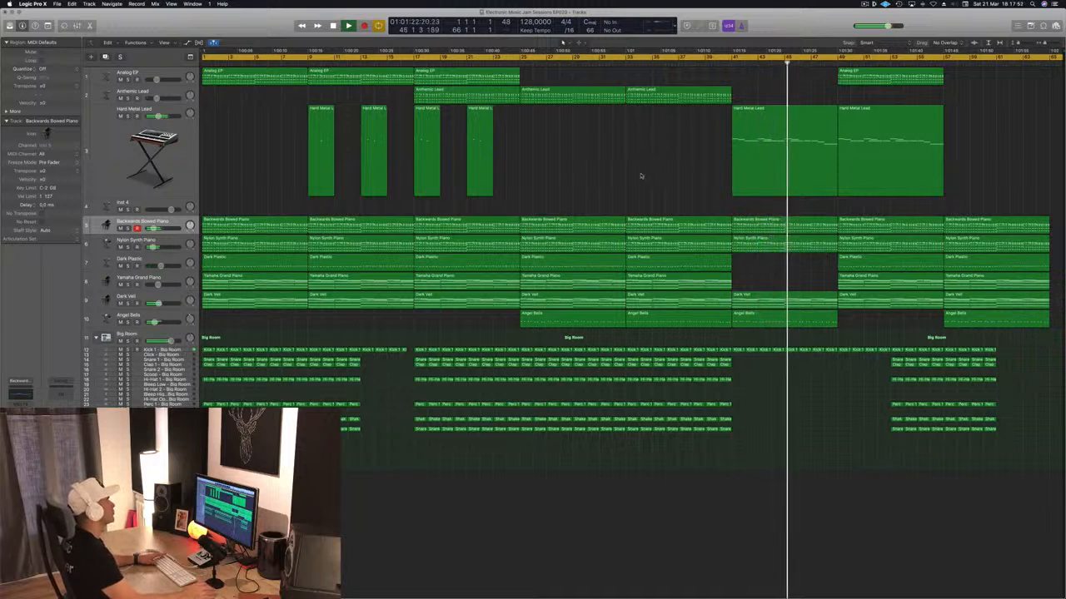
- Return to the start of the song and delete the Big Room drum regions in bars 1 to 4
{"action": "key", "text": "Return"}
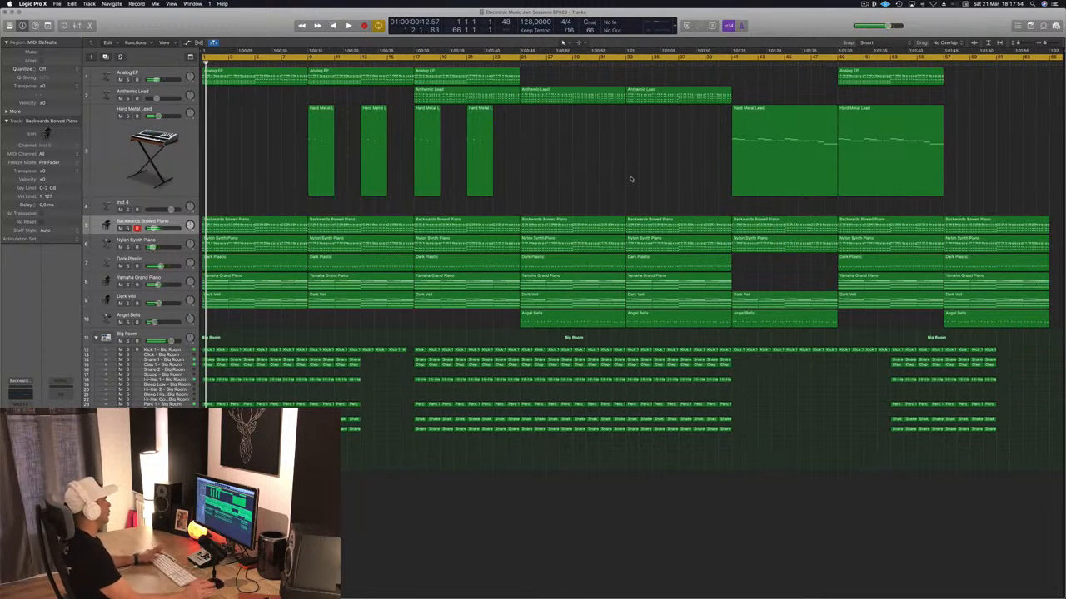
{"action": "key", "text": "space"}
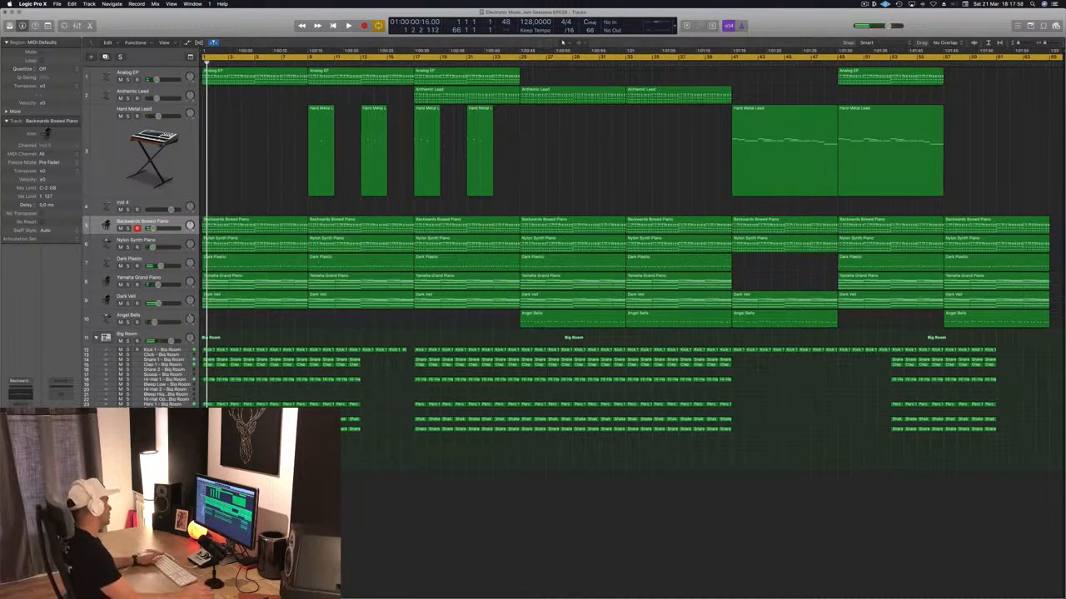
{"action": "left_click_drag", "start_coordinate": [205, 446], "coordinate": [247, 348]}
{"action": "key", "text": "Delete"}
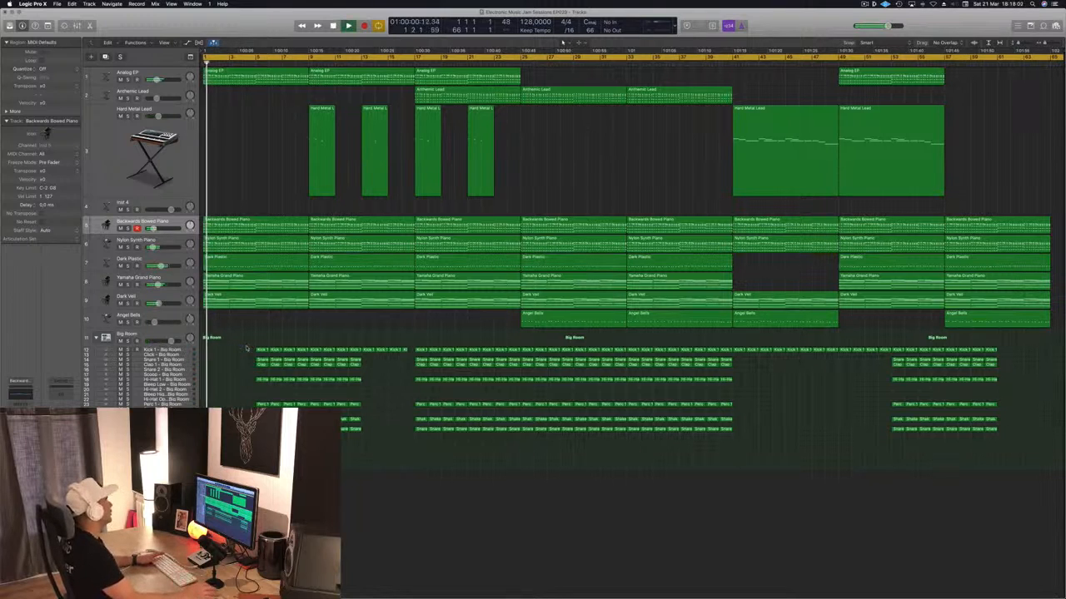
- Show the toolbar, enable Track Zoom for the Crash - Big Room track and open the Piano Roll for its region at bar 1
{"action": "key", "text": "super+Right"}
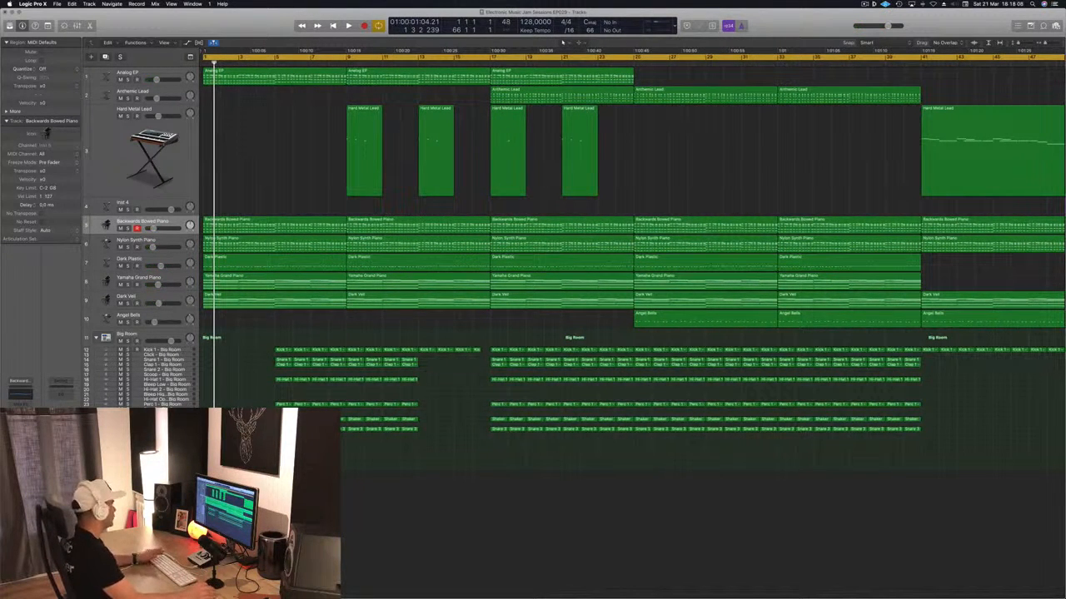
{"action": "left_click", "coordinate": [163, 415]}
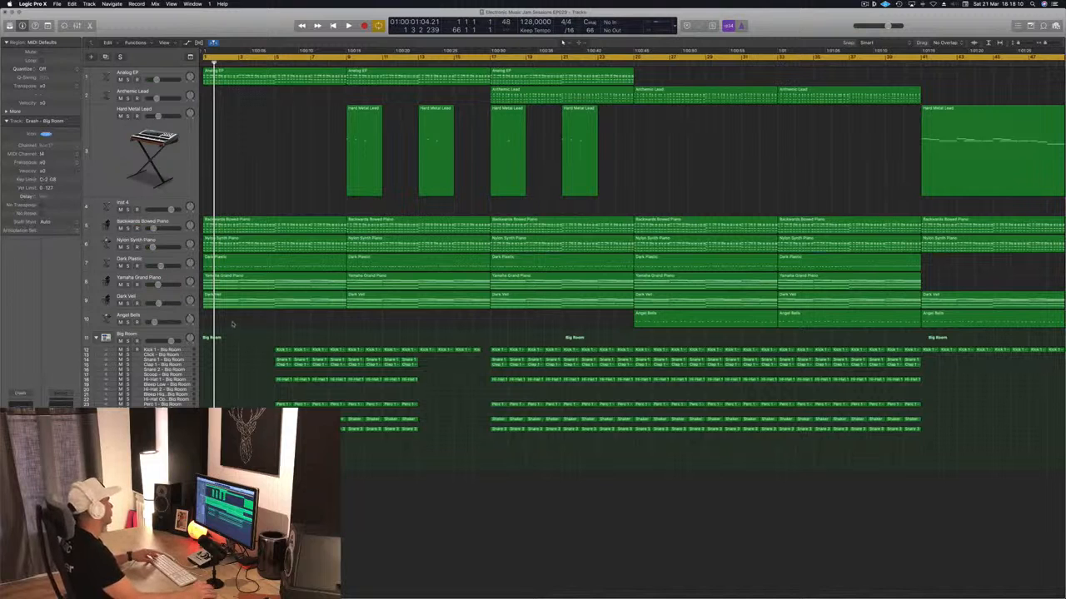
{"action": "key", "text": "ctrl+alt+super+t"}
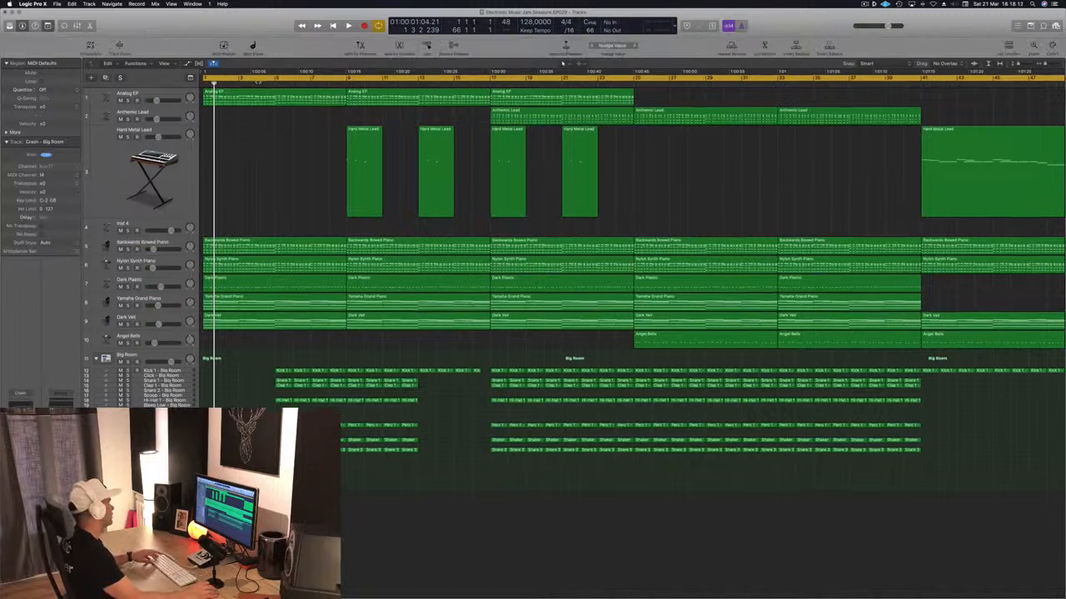
{"action": "left_click", "coordinate": [120, 46]}
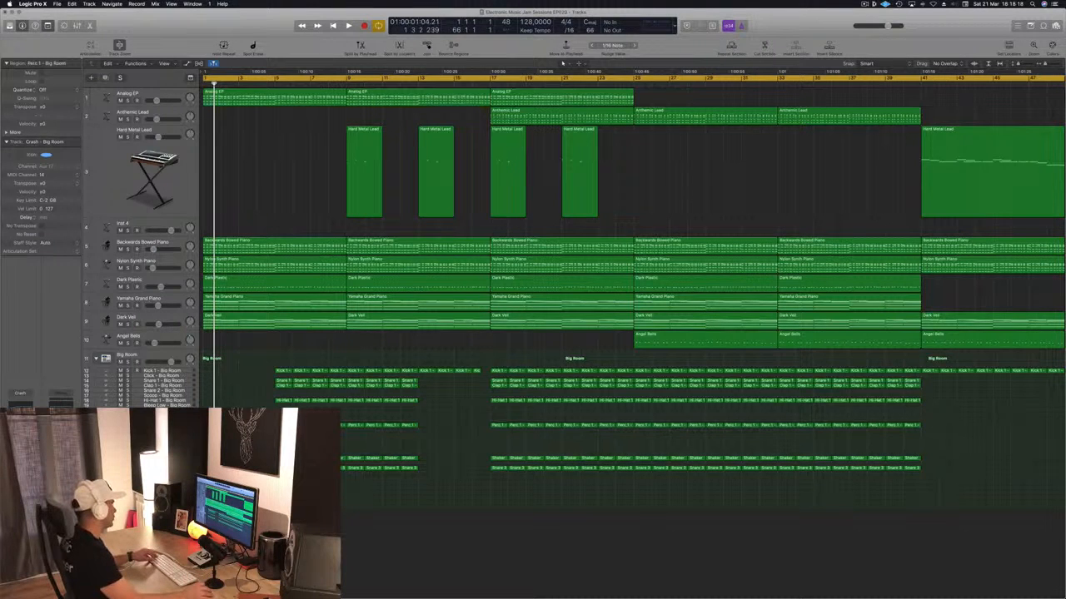
{"action": "key", "text": "p"}
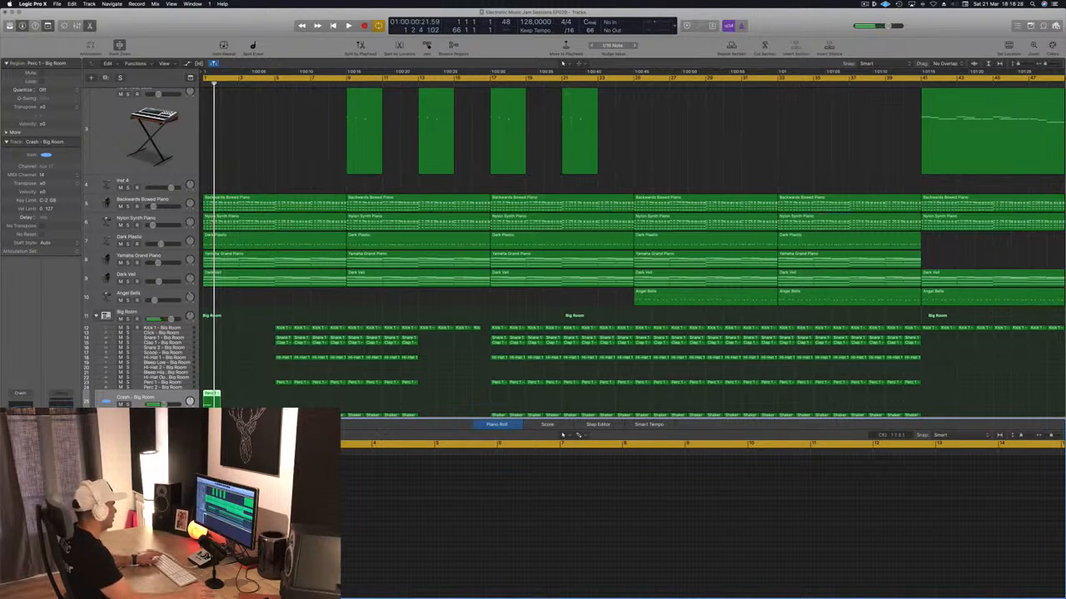
- Play the opening bars to check the crash on the Crash - Big Room track
{"action": "left_click", "coordinate": [162, 399]}
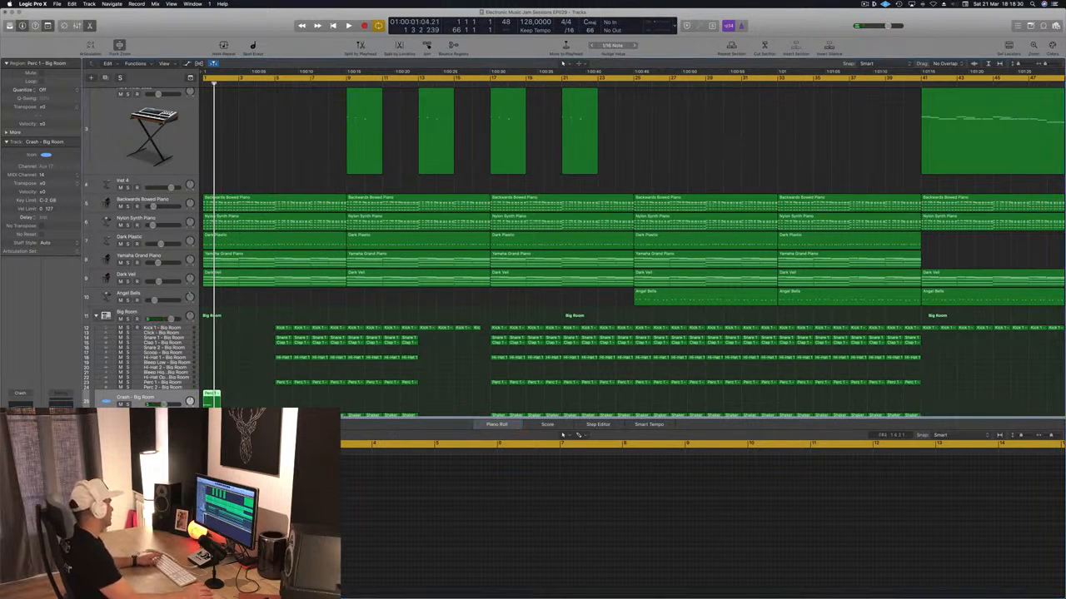
{"action": "key", "text": "space"}
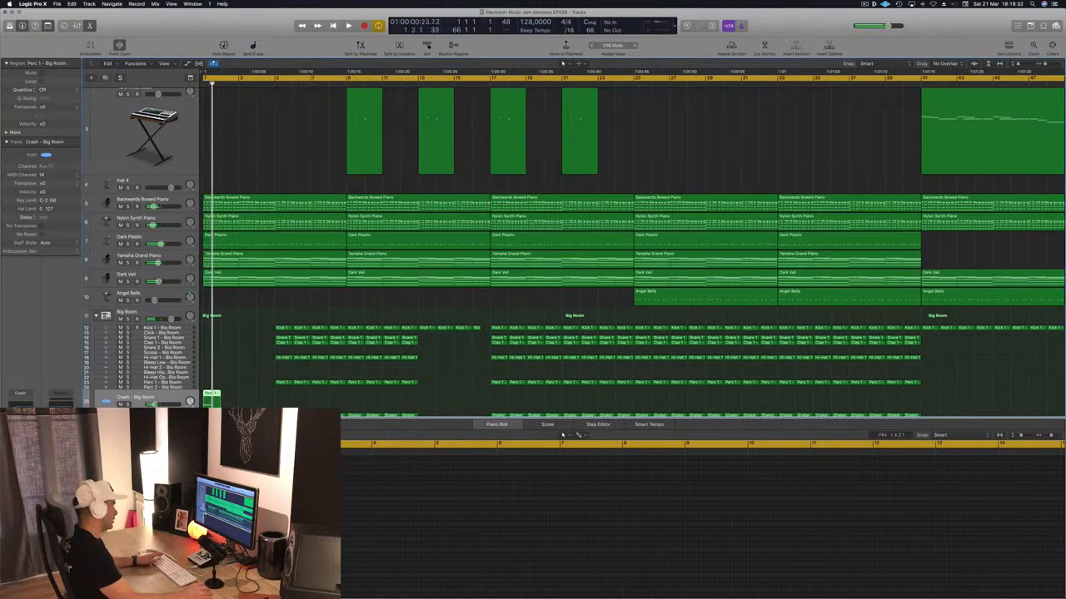
{"action": "key", "text": "space"}
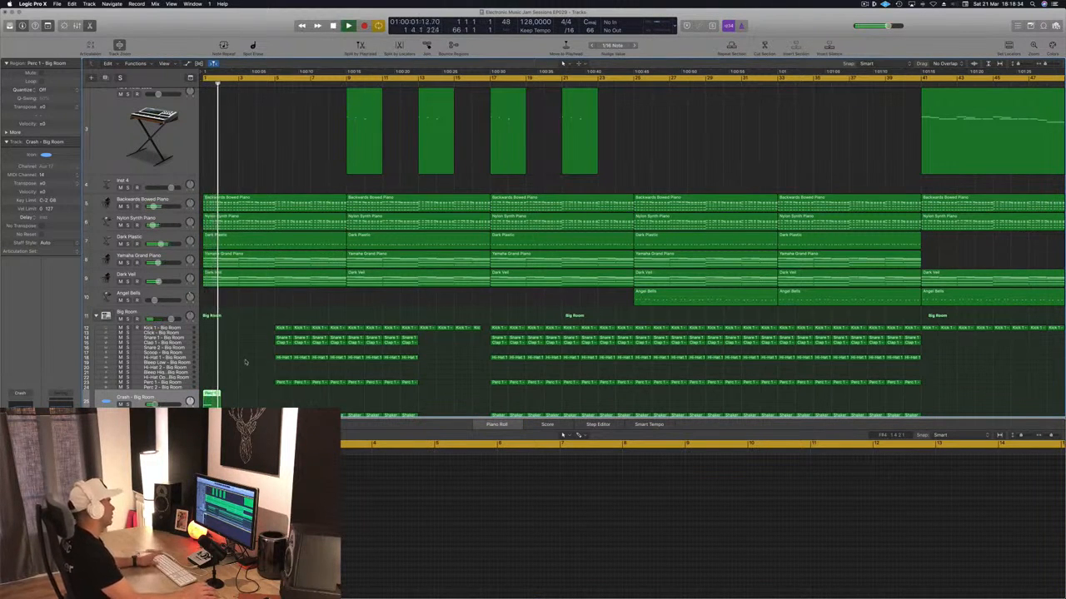
{"action": "key", "text": "space"}
{"action": "key", "text": "space"}
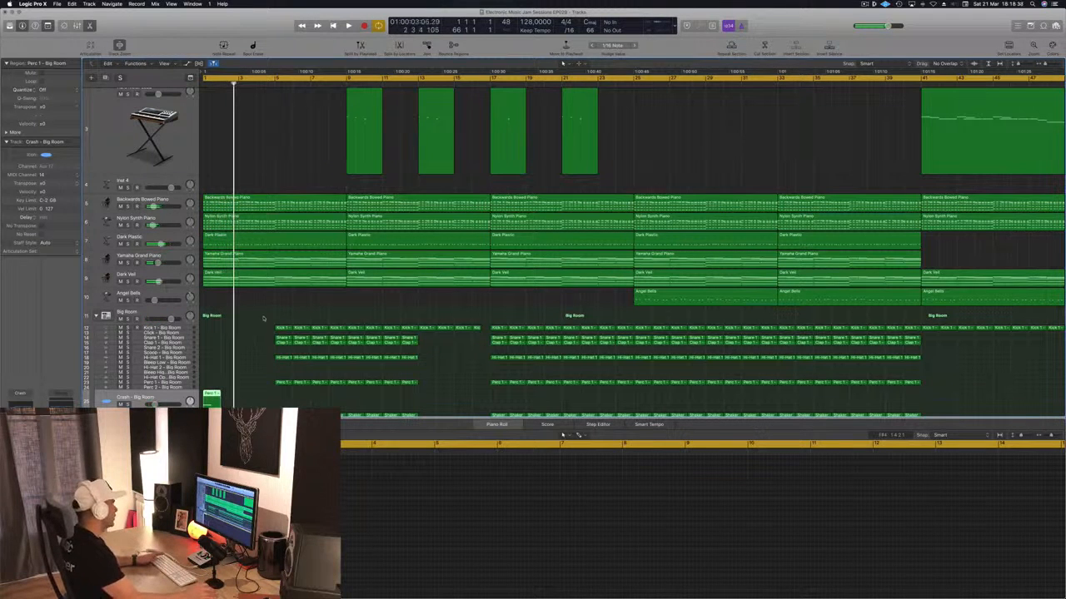
- Delete all Big Room drum regions except the kick in bars 5 to 8
{"action": "left_click_drag", "start_coordinate": [263, 318], "coordinate": [342, 381]}
{"action": "key", "text": "Delete"}
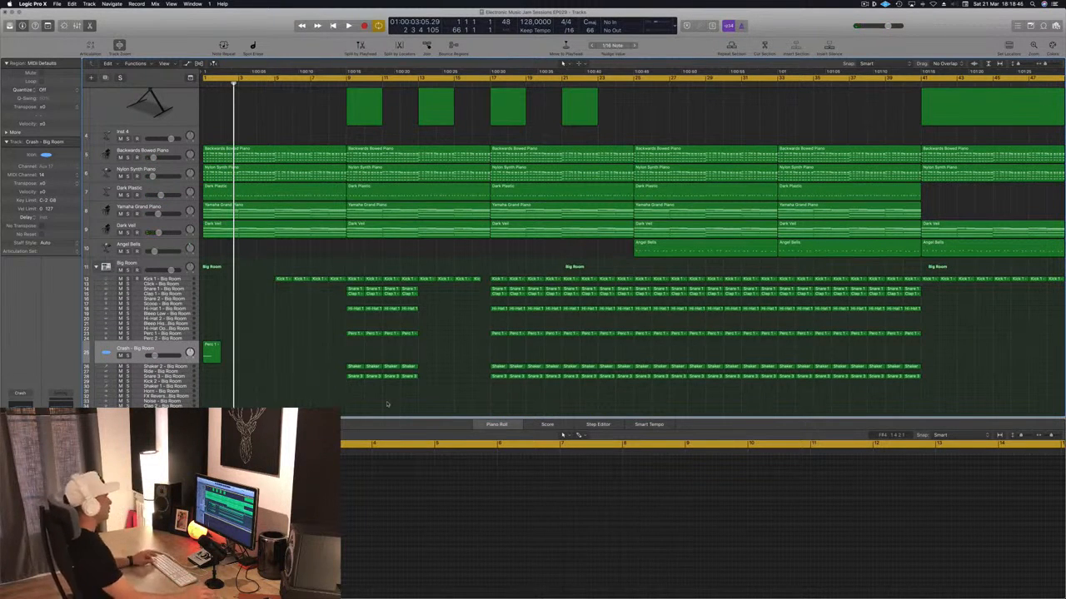
- Set the cycle range to bars 33 to 65 and repeat that section of the arrangement
{"action": "scroll", "coordinate": [388, 404], "scroll_direction": "left", "scroll_amount": 3}
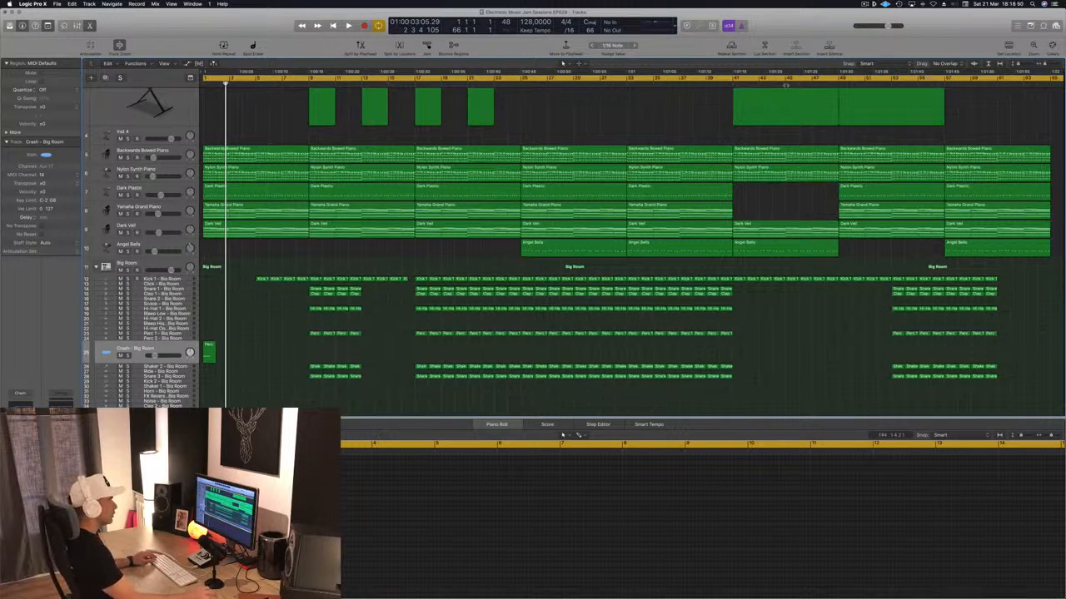
{"action": "left_click", "coordinate": [1053, 79]}
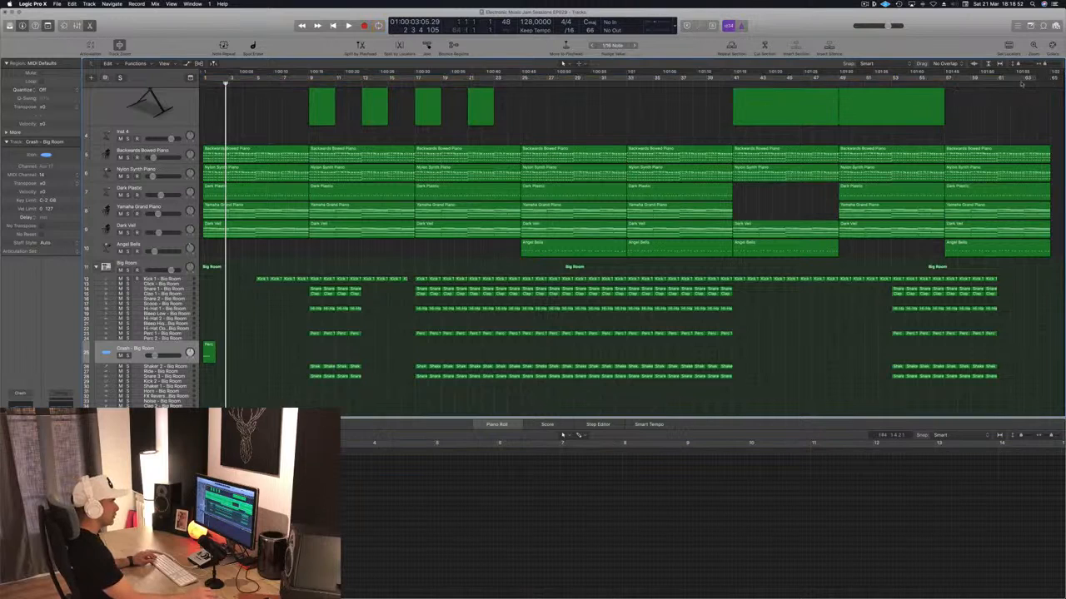
{"action": "left_click_drag", "start_coordinate": [1020, 81], "coordinate": [629, 104]}
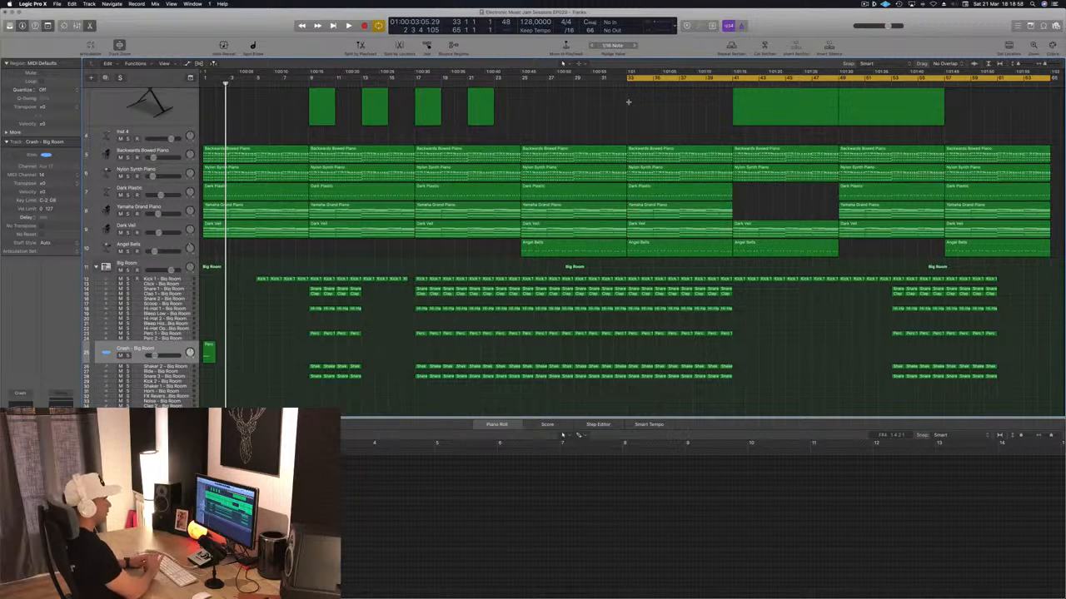
{"action": "key", "text": "ctrl+super+r"}
{"action": "key", "text": "super+Left"}
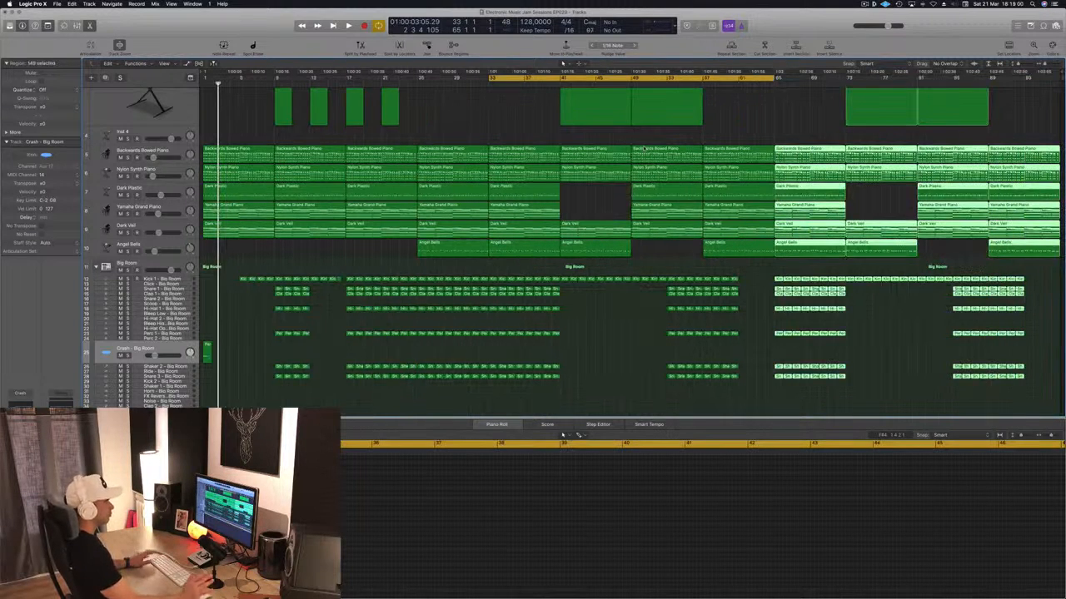
{"action": "left_click", "coordinate": [468, 119]}
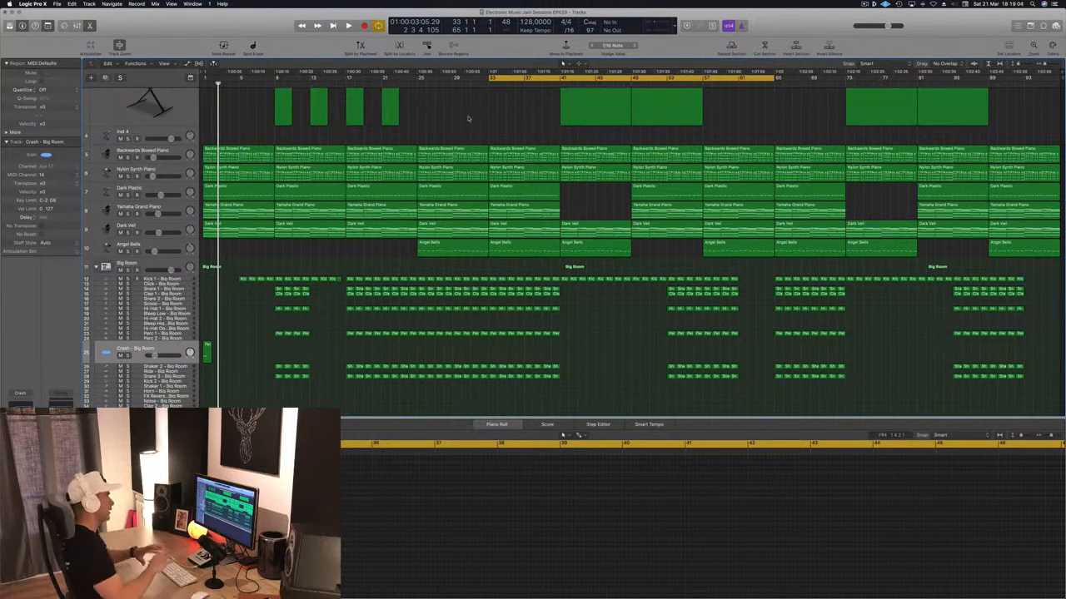
- Extend the cycle range to bars 1 to 65, play from the start and solo the Analog EP briefly
{"action": "scroll", "coordinate": [468, 119], "scroll_direction": "up", "scroll_amount": 5}
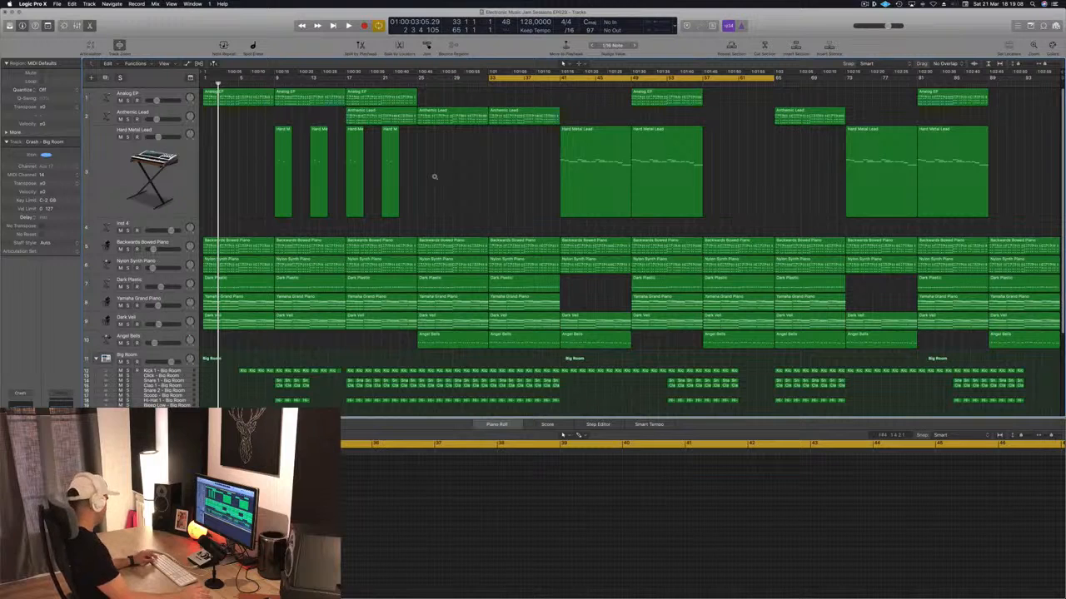
{"action": "key", "text": "space"}
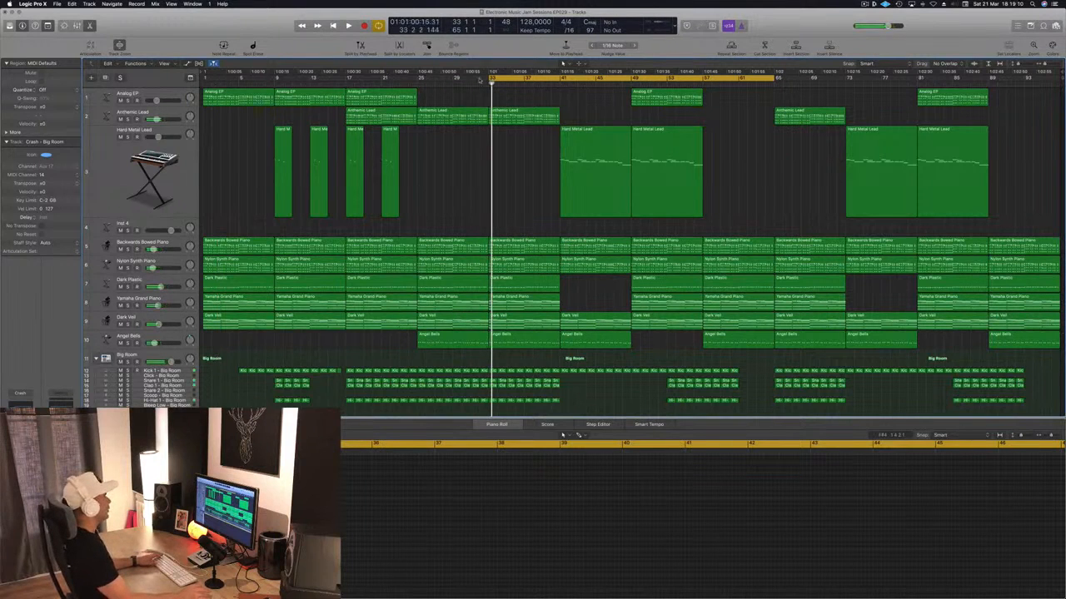
{"action": "key", "text": "Return"}
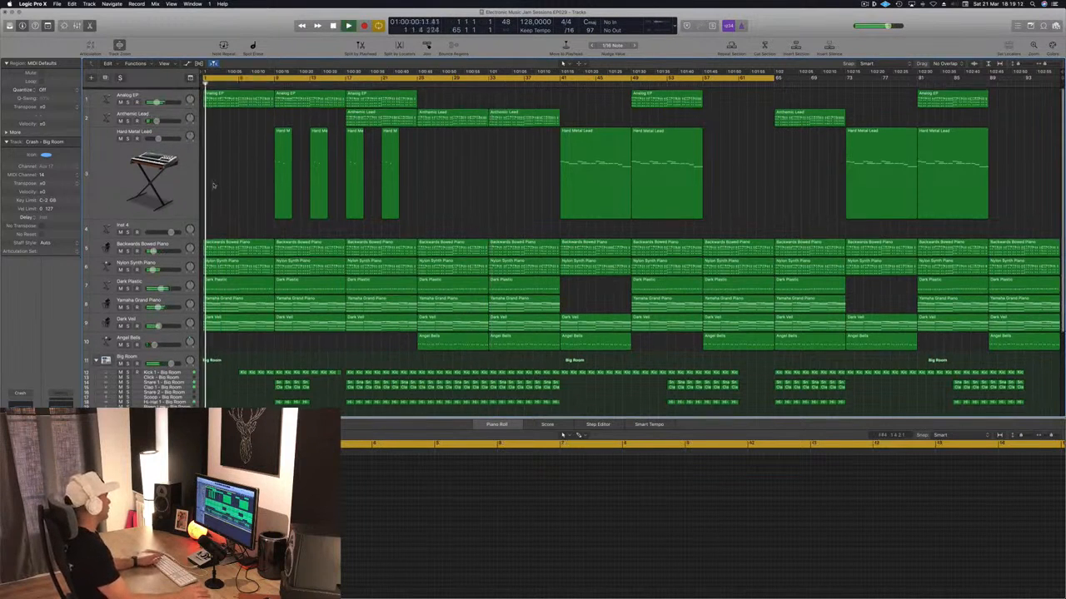
{"action": "key", "text": "s"}
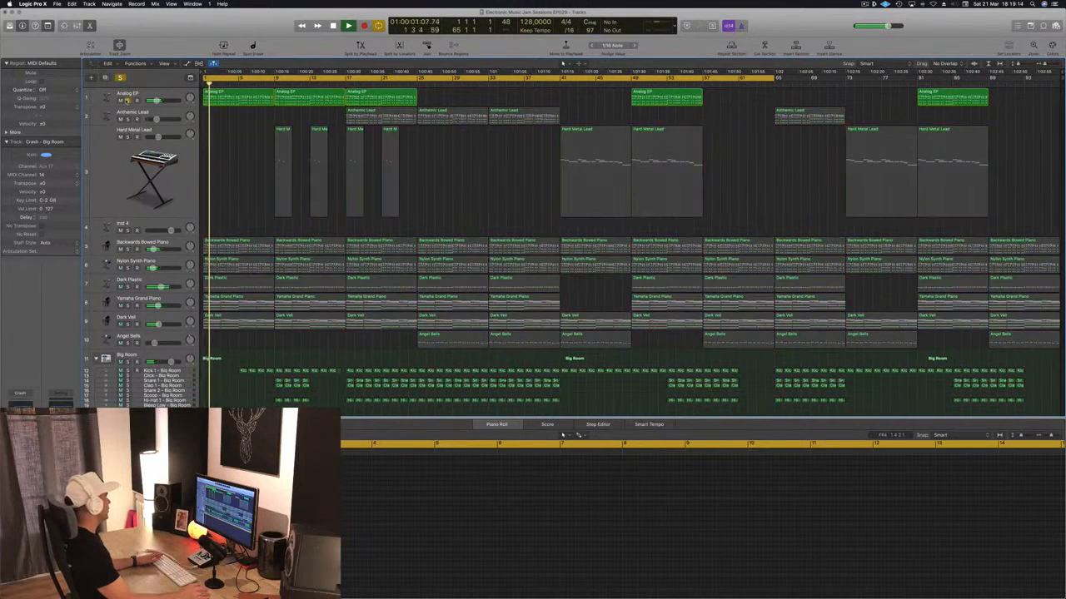
{"action": "key", "text": "s"}
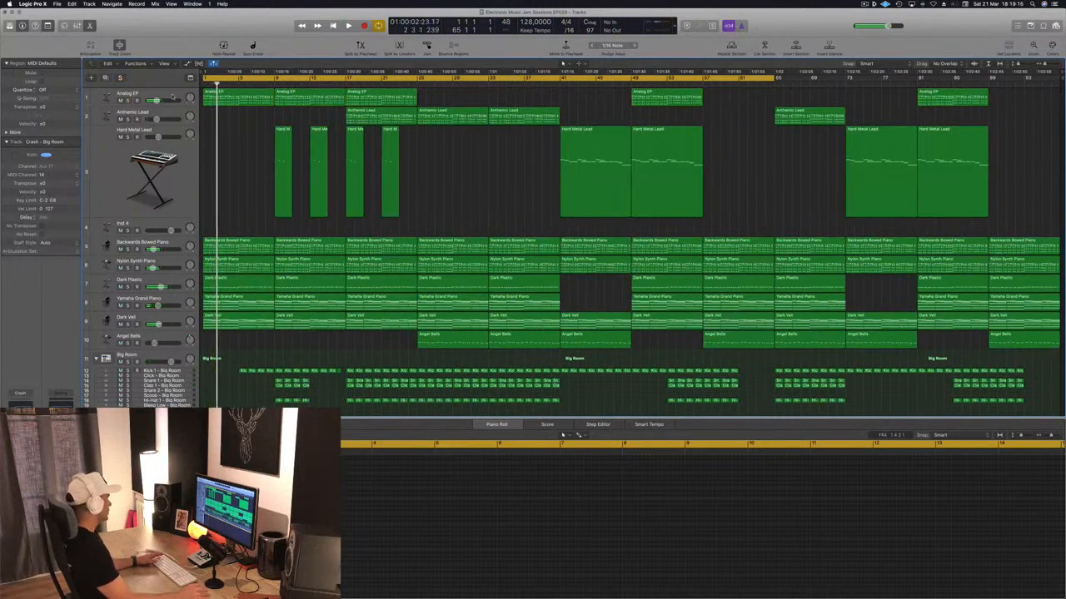
- Move the Analog EP track below the Inst 4 track
{"action": "mouse_move", "coordinate": [172, 97]}
{"action": "left_mouse_down"}
{"action": "mouse_move", "coordinate": [172, 241]}
{"action": "mouse_move", "coordinate": [182, 103]}
{"action": "mouse_move", "coordinate": [183, 113]}
{"action": "left_mouse_up"}
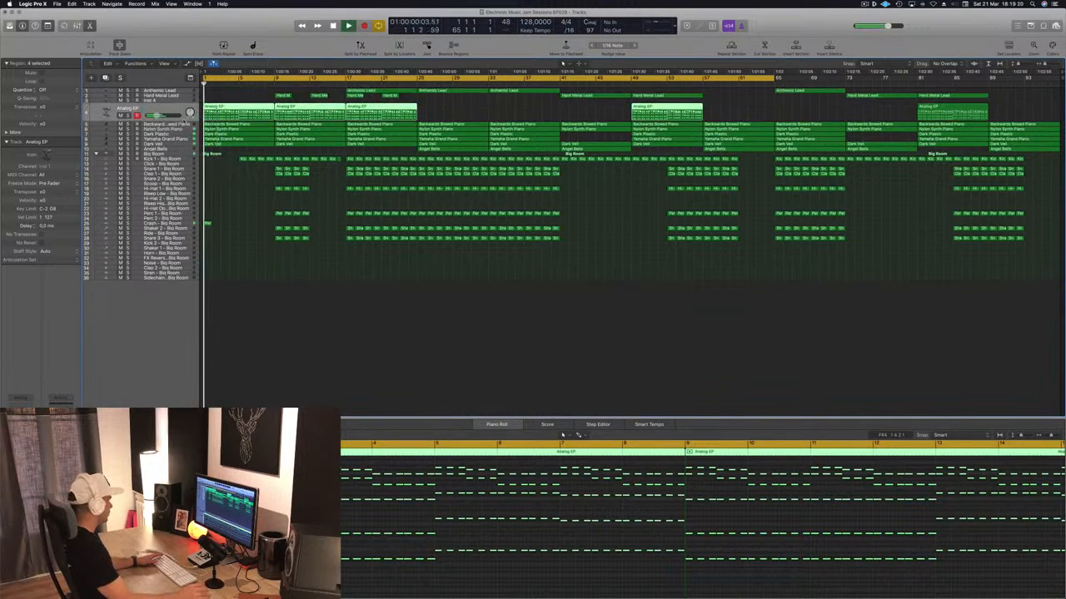
- Mute the Analog EP, Nylon Synth Piano and Dark Plastic tracks while playing the intro from the start
{"action": "key", "text": "m"}
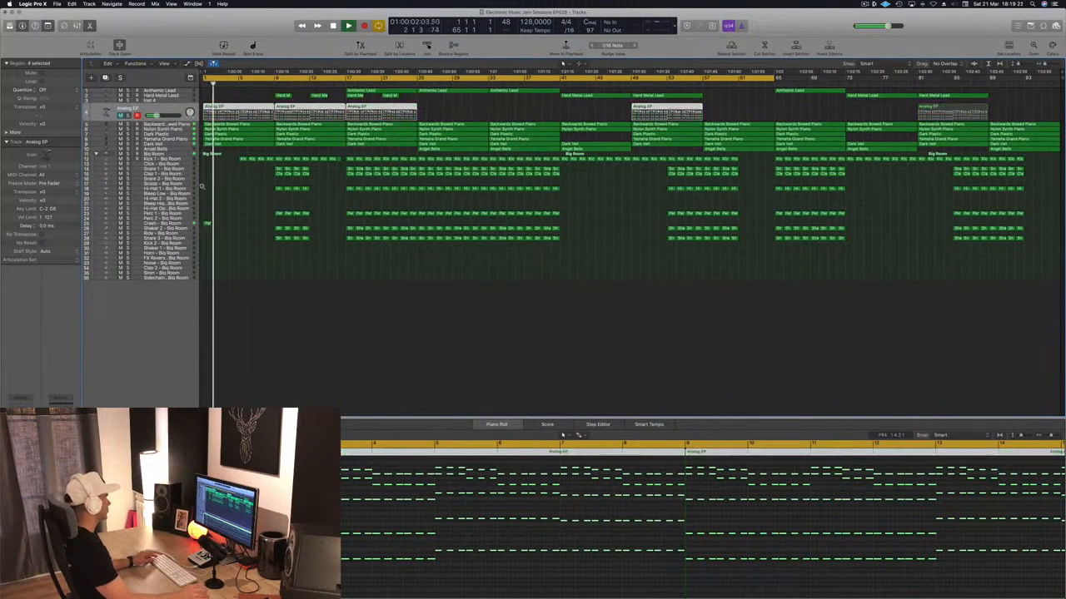
{"action": "scroll", "coordinate": [266, 196], "scroll_direction": "up", "scroll_amount": 5}
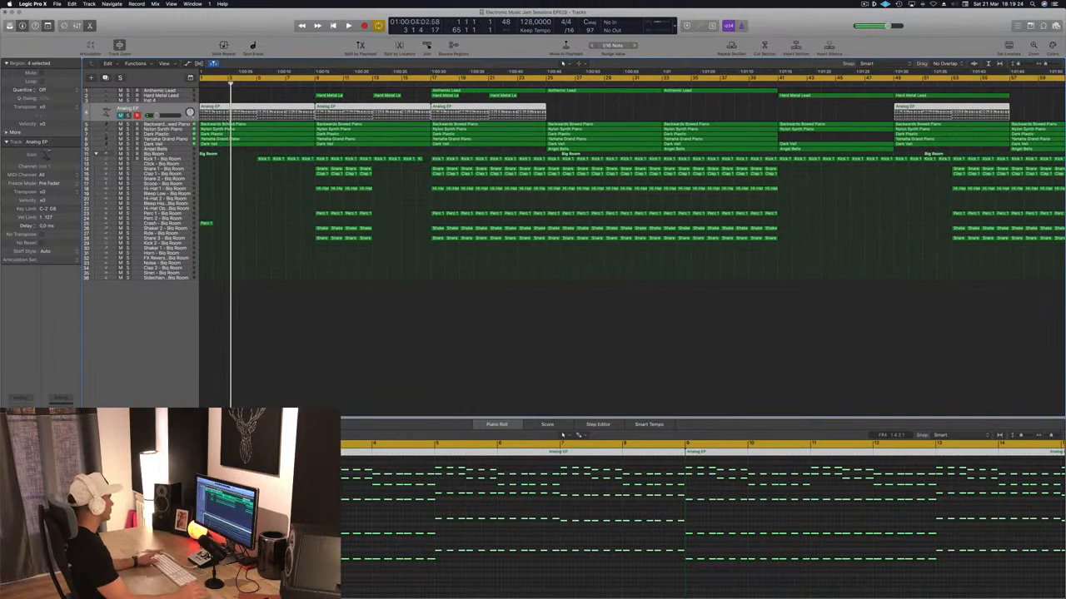
{"action": "key", "text": "Return"}
{"action": "left_click", "coordinate": [120, 130]}
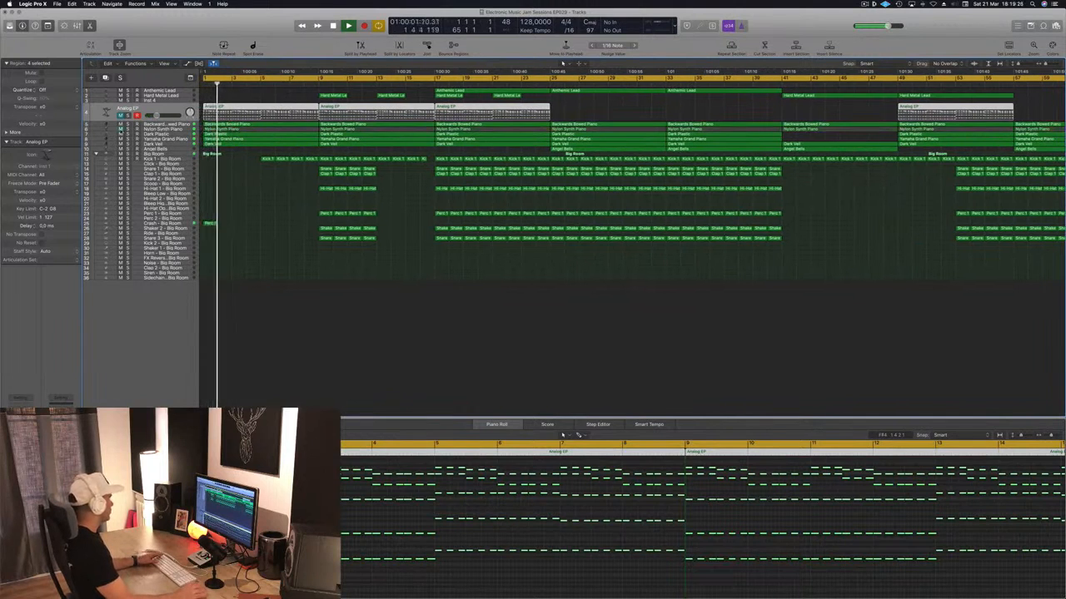
{"action": "scroll", "coordinate": [229, 180], "scroll_direction": "up", "scroll_amount": 2}
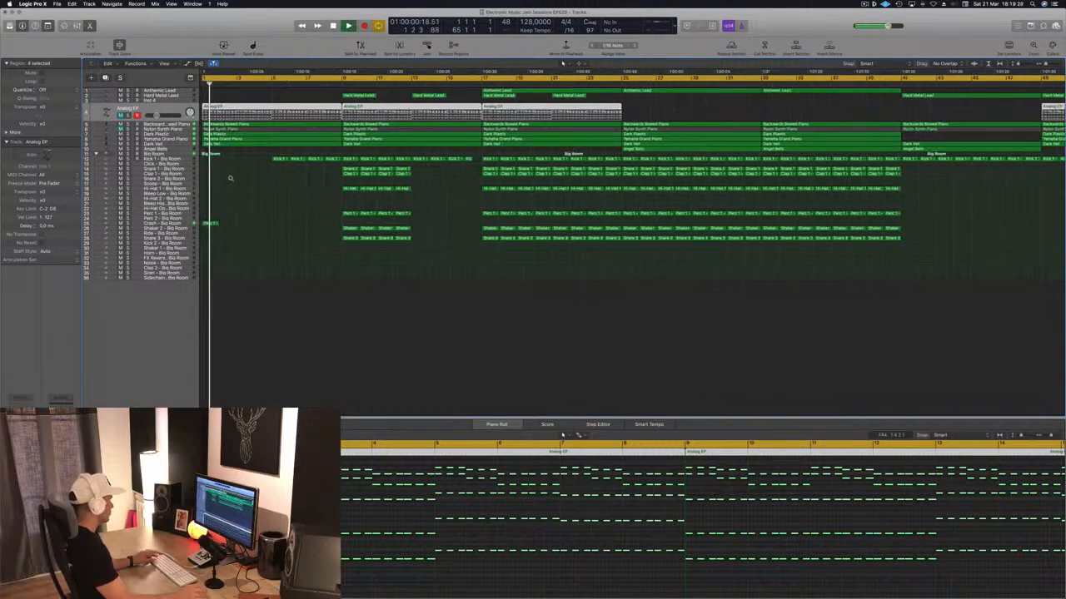
{"action": "scroll", "coordinate": [259, 180], "scroll_direction": "up", "scroll_amount": 5}
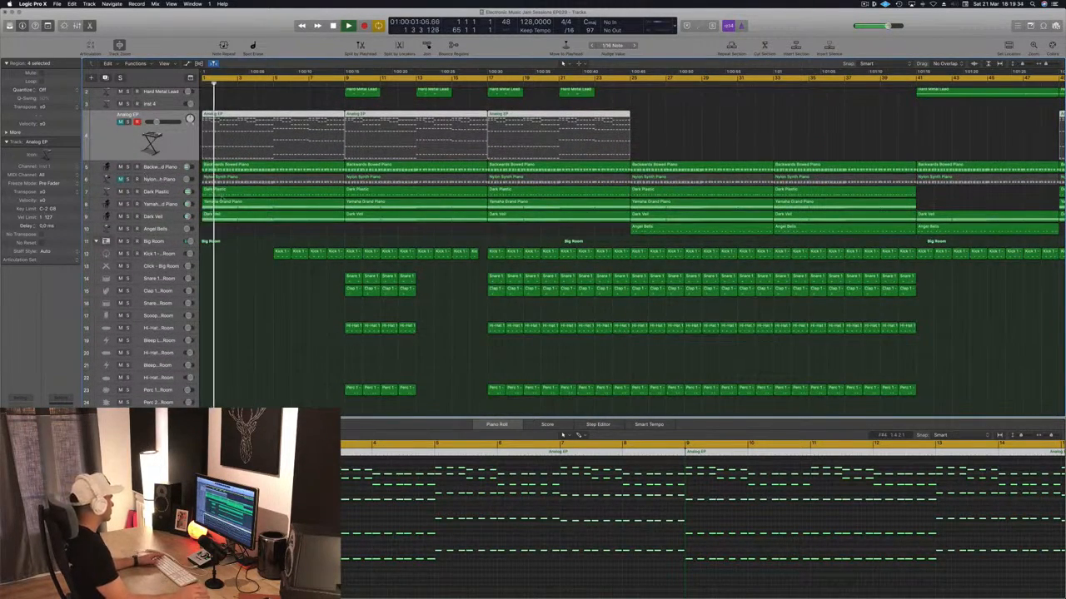
{"action": "left_click", "coordinate": [120, 191]}
{"action": "key", "text": "space"}
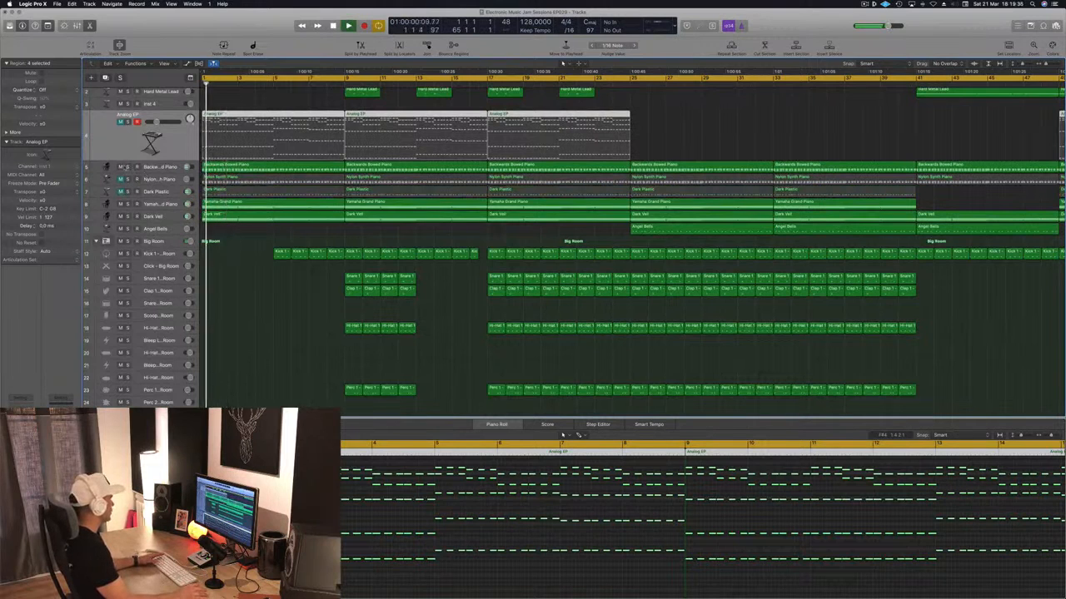
- Audition the Backwards Bowed Piano track with mute and solo, leave it active and unmute the Nylon Synth Piano
{"action": "left_click", "coordinate": [121, 167]}
{"action": "key", "text": "space"}
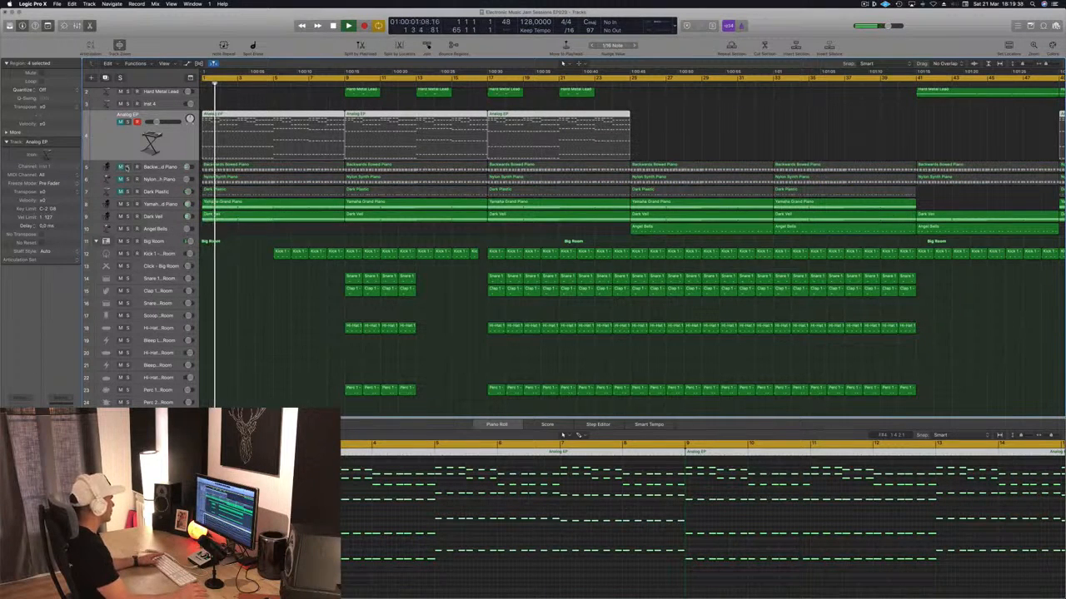
{"action": "key", "text": "space"}
{"action": "left_click", "coordinate": [127, 167]}
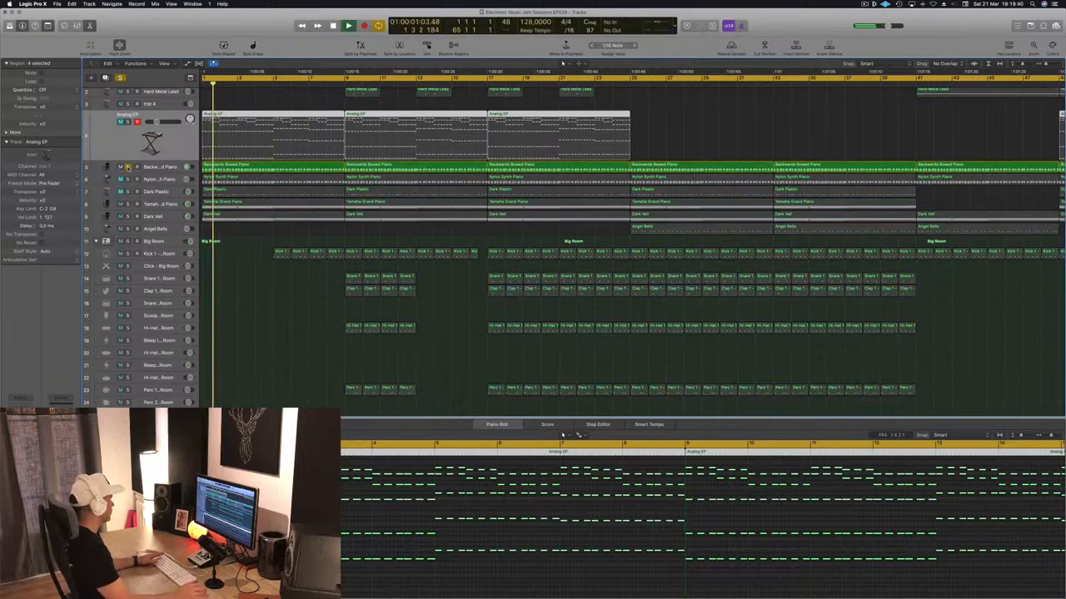
{"action": "left_click", "coordinate": [127, 166]}
{"action": "left_click", "coordinate": [164, 167]}
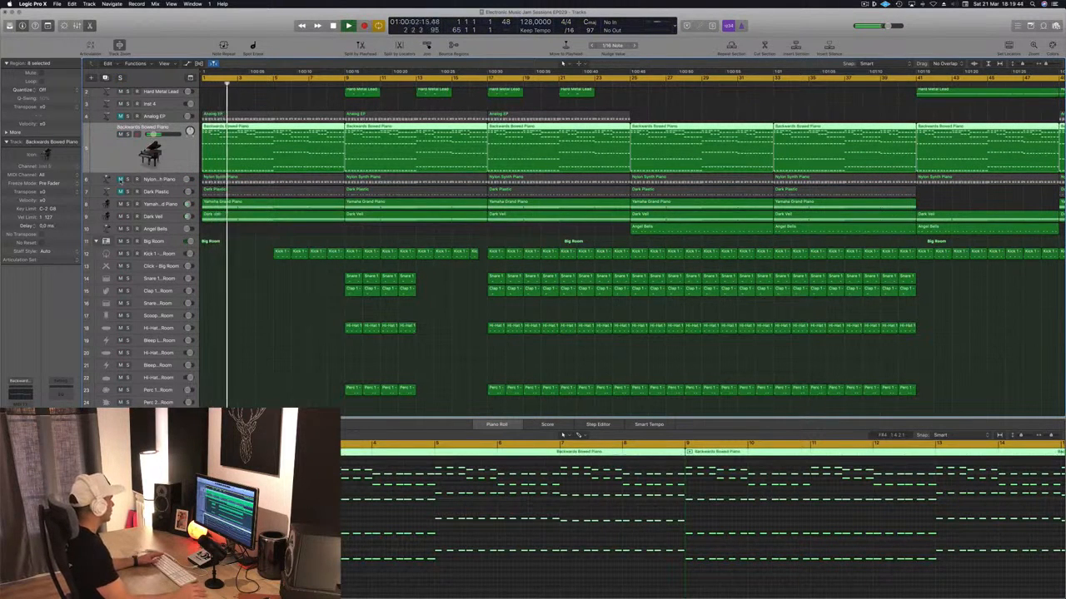
{"action": "left_click", "coordinate": [119, 179]}
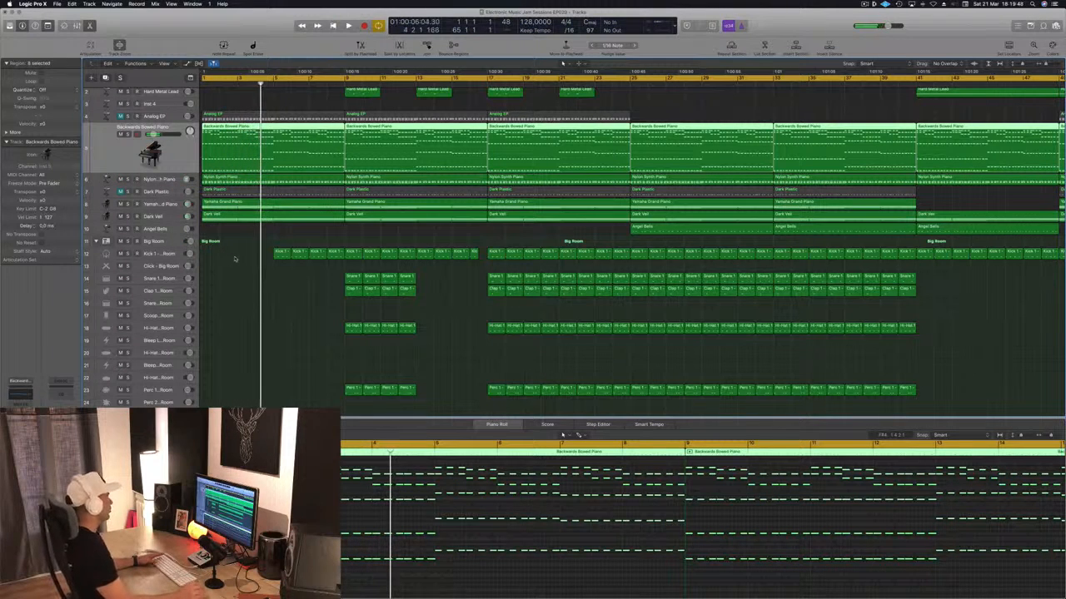
- Play the intro from bar 1 into bar 7 to check the reduced instrument layers
{"action": "key", "text": "Return"}
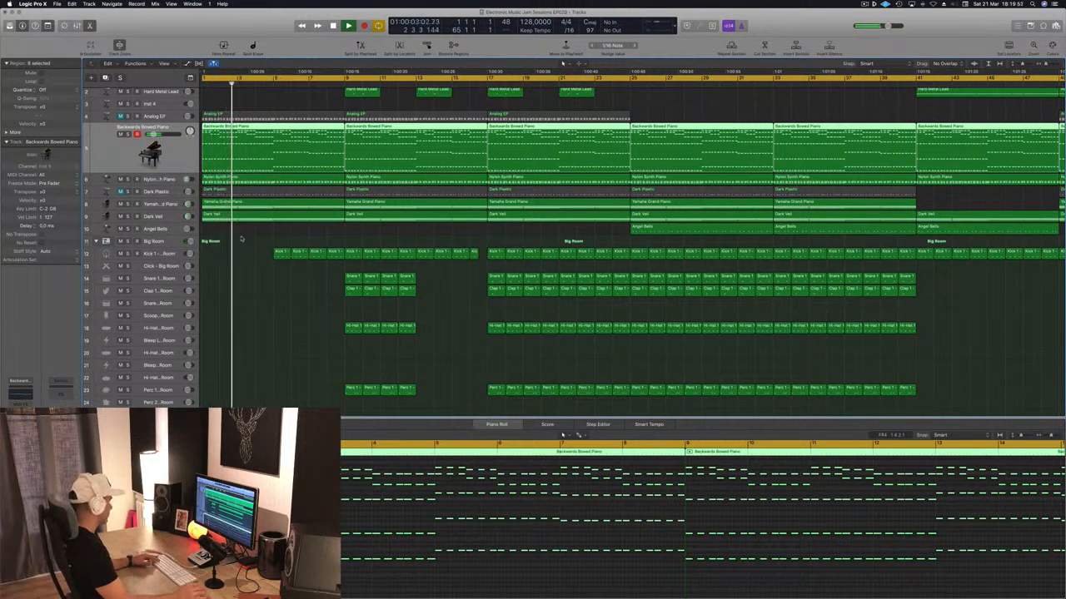
{"action": "scroll", "coordinate": [278, 240], "scroll_direction": "up", "scroll_amount": 4}
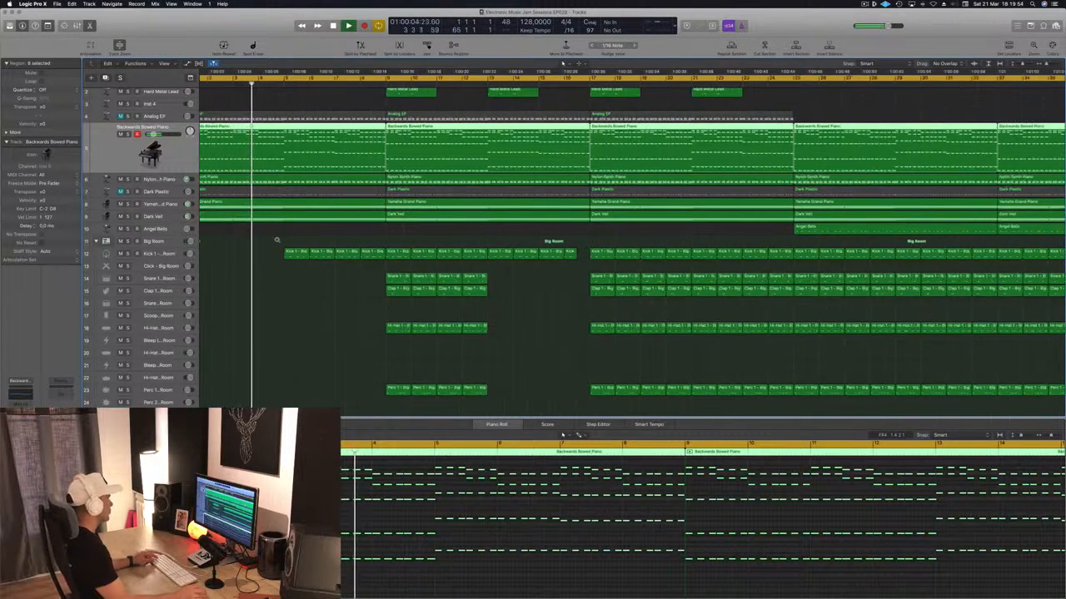
{"action": "scroll", "coordinate": [277, 239], "scroll_direction": "down", "scroll_amount": 3}
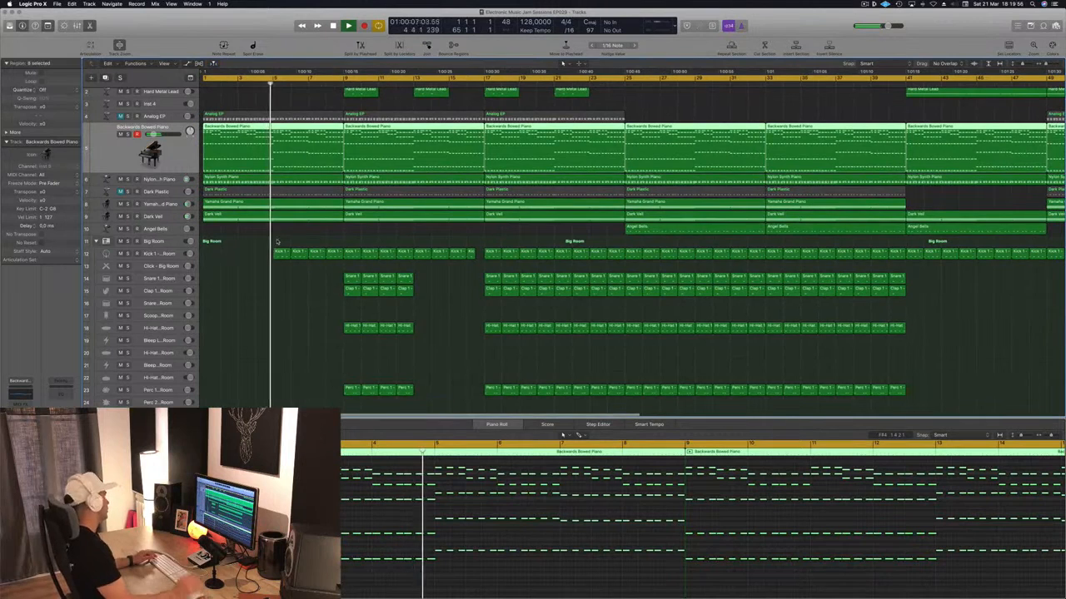
{"action": "left_click", "coordinate": [269, 242]}
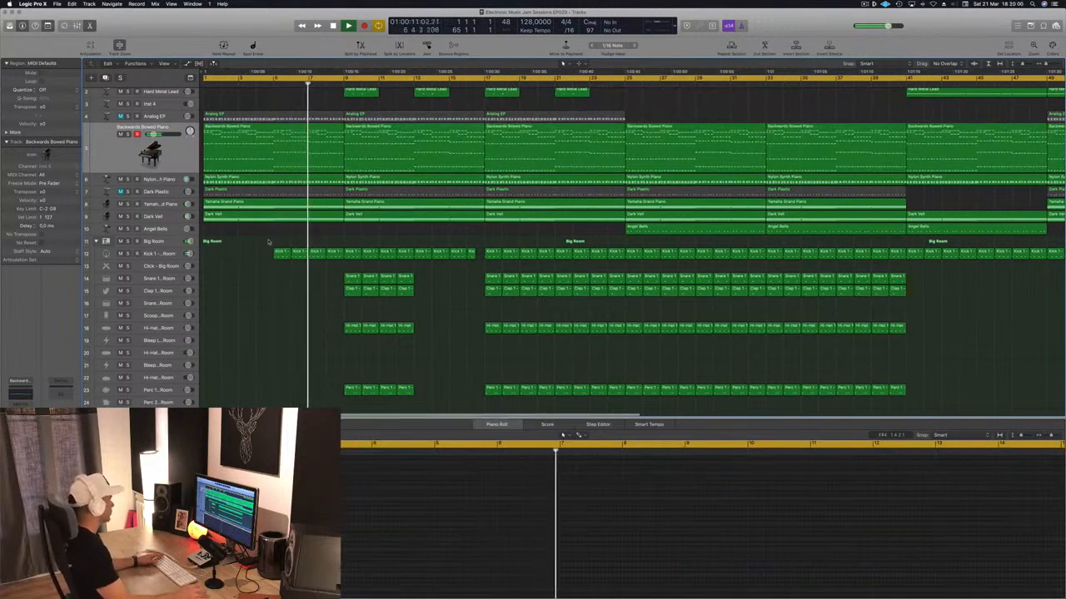
{"action": "key", "text": "space"}
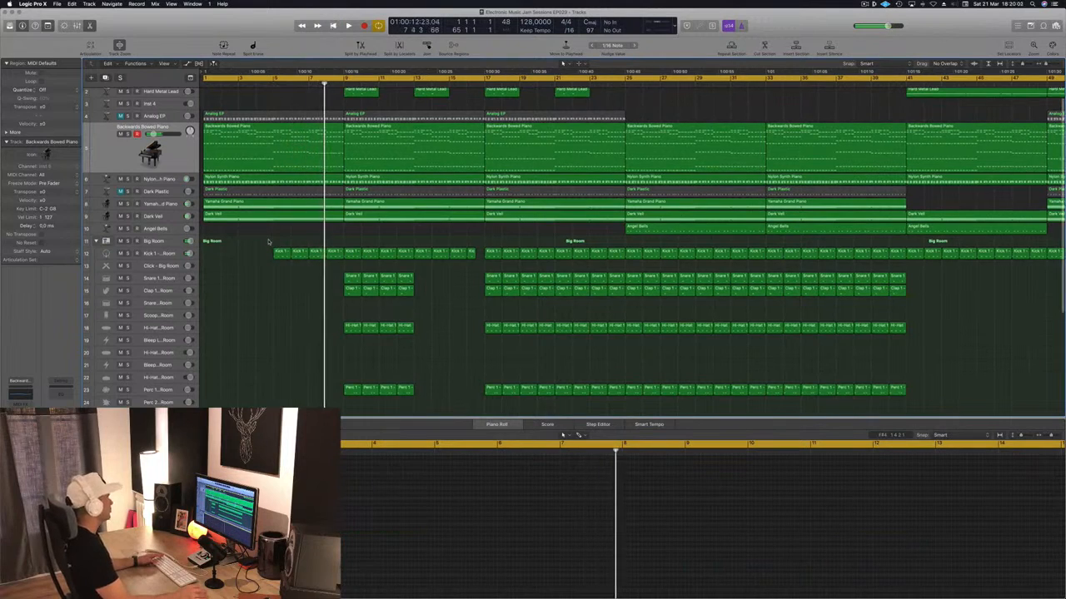
- Replay the arrangement from the start and listen to the kick entry at bar 5
{"action": "scroll", "coordinate": [268, 241], "scroll_direction": "up", "scroll_amount": 1}
{"action": "key", "text": "super+Left"}
{"action": "key", "text": "super+Left"}
{"action": "key", "text": "space"}
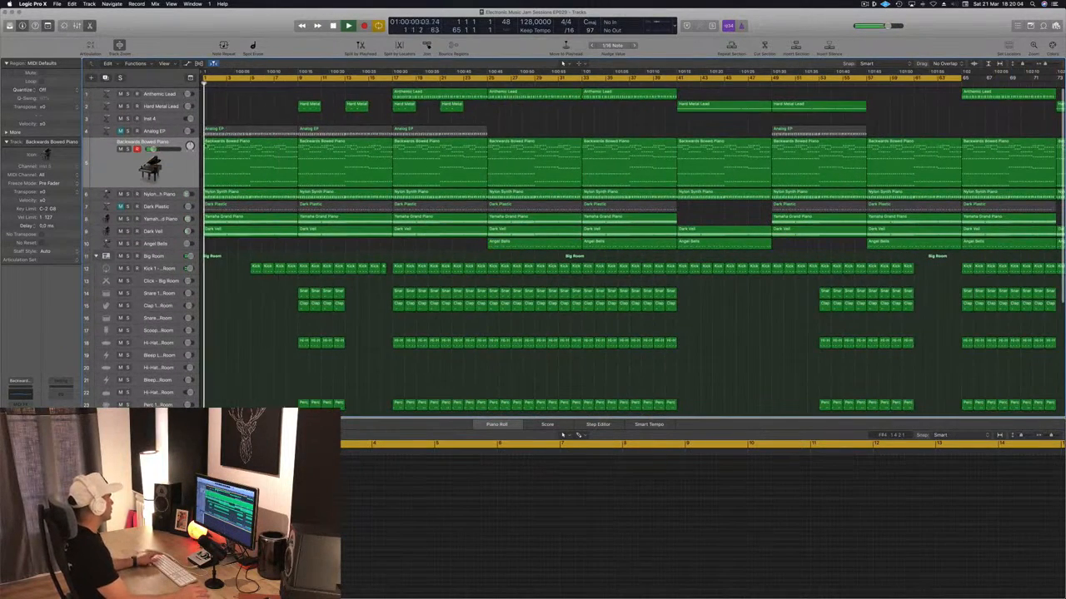
{"action": "left_click", "coordinate": [115, 161]}
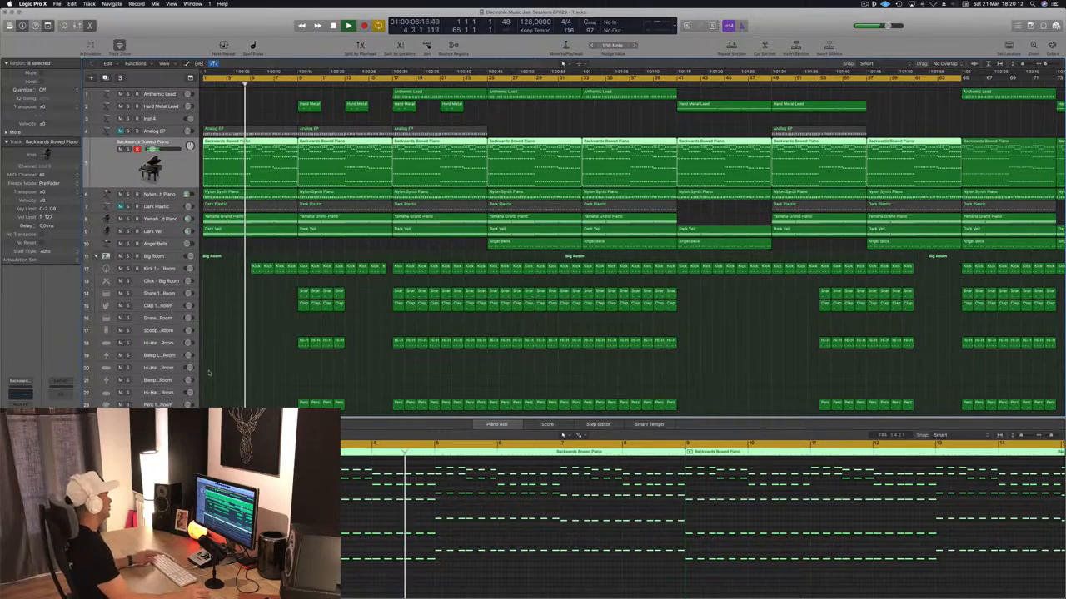
{"action": "scroll", "coordinate": [294, 339], "scroll_direction": "up", "scroll_amount": 5}
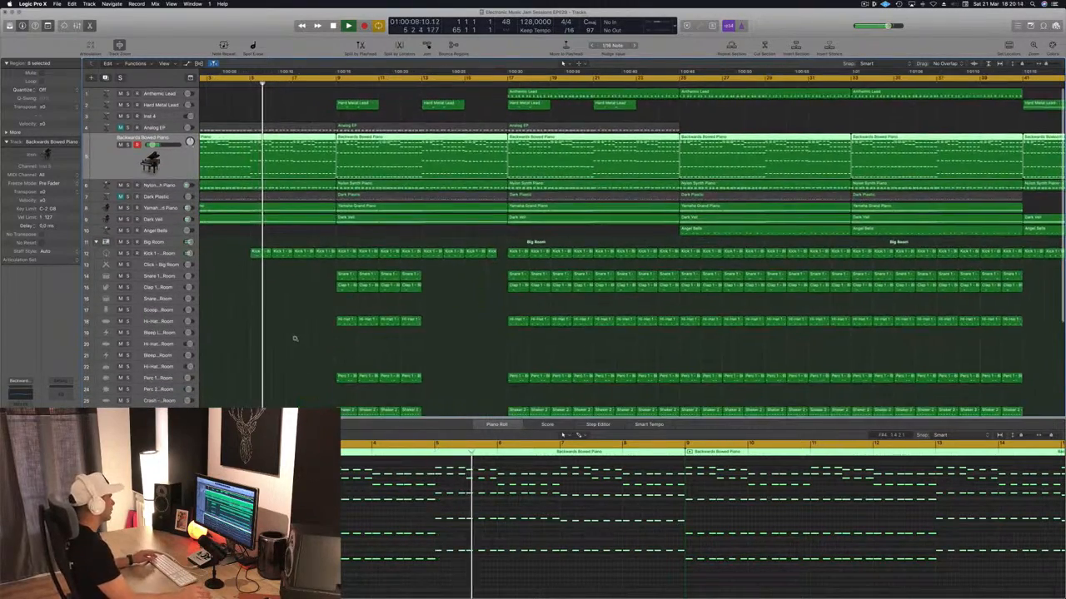
{"action": "scroll", "coordinate": [295, 339], "scroll_direction": "down", "scroll_amount": 3}
{"action": "key", "text": "space"}
- Copy the opening crash region to bar 8 on the FX Reverse - Big Room track
{"action": "scroll", "coordinate": [273, 318], "scroll_direction": "down", "scroll_amount": 5}
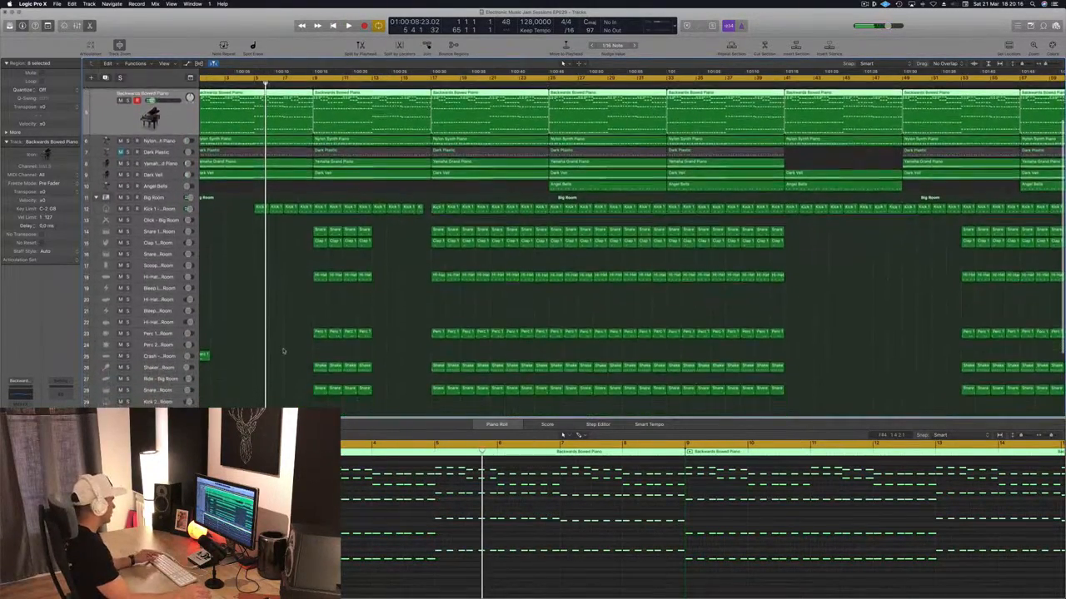
{"action": "scroll", "coordinate": [283, 351], "scroll_direction": "down", "scroll_amount": 2}
{"action": "scroll", "coordinate": [277, 353], "scroll_direction": "down", "scroll_amount": 4}
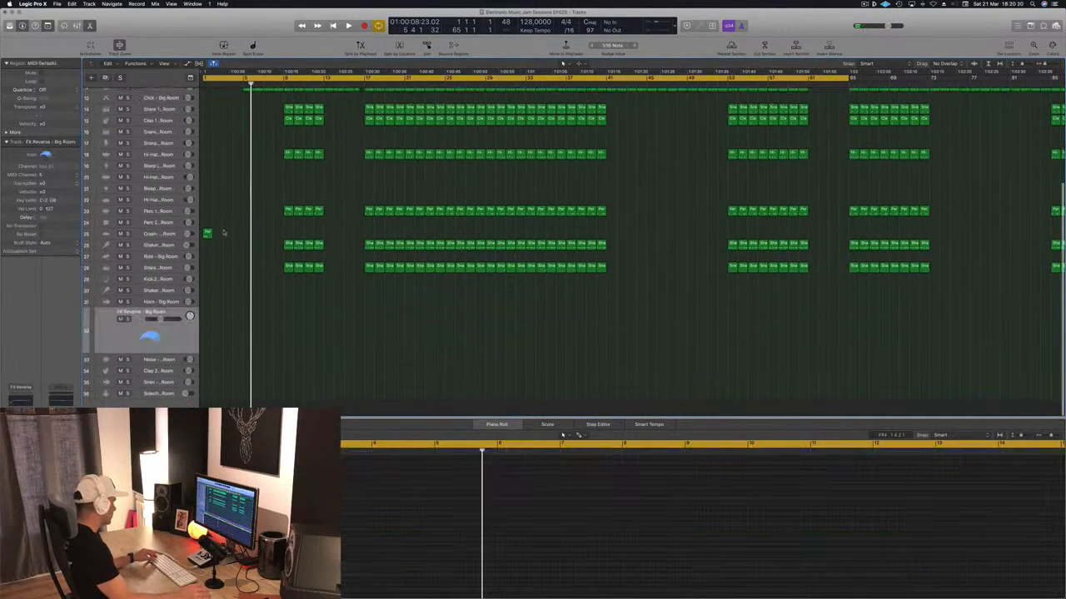
{"action": "left_click_drag", "start_coordinate": [207, 234], "coordinate": [279, 333]}
{"action": "left_click_drag", "start_coordinate": [608, 512], "coordinate": [643, 539]}
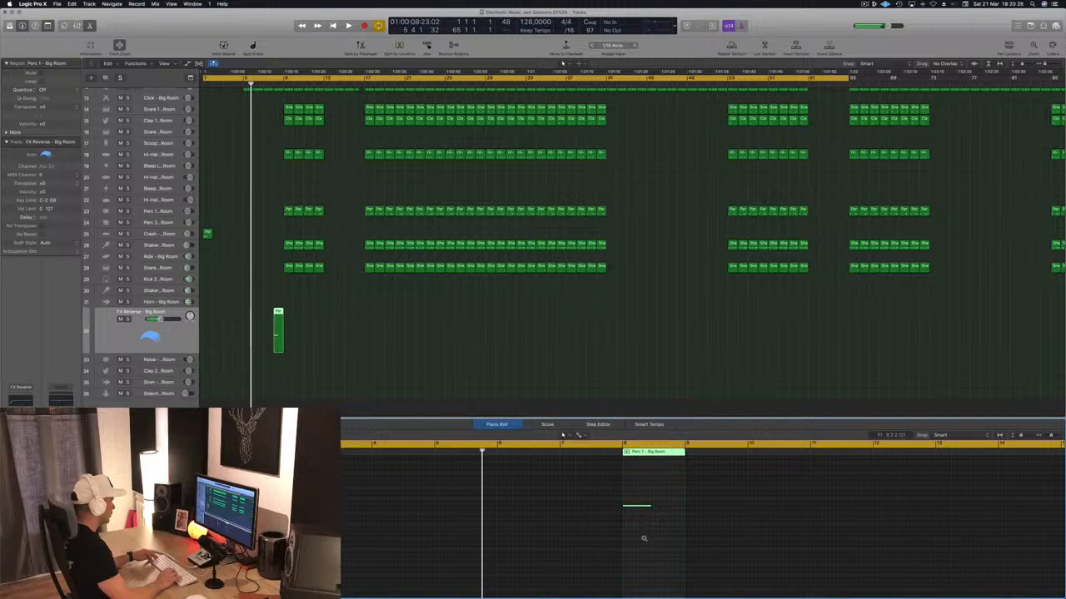
- Lengthen the note in the FX Reverse region to end at bar 9 and audition the transition around bar 8
{"action": "key", "text": "Return"}
{"action": "key", "text": "space"}
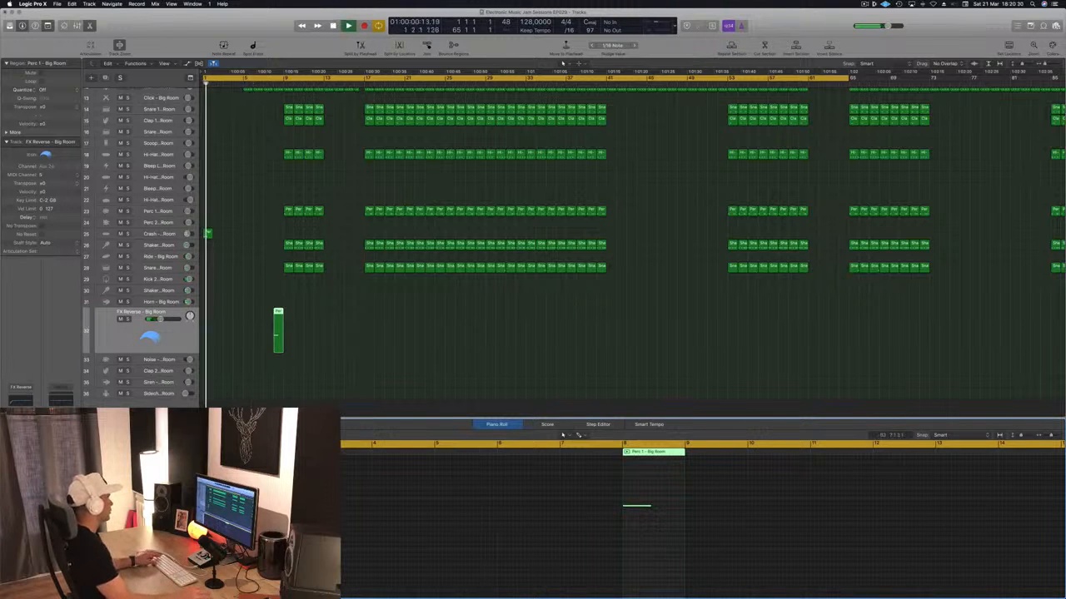
{"action": "left_click", "coordinate": [264, 84]}
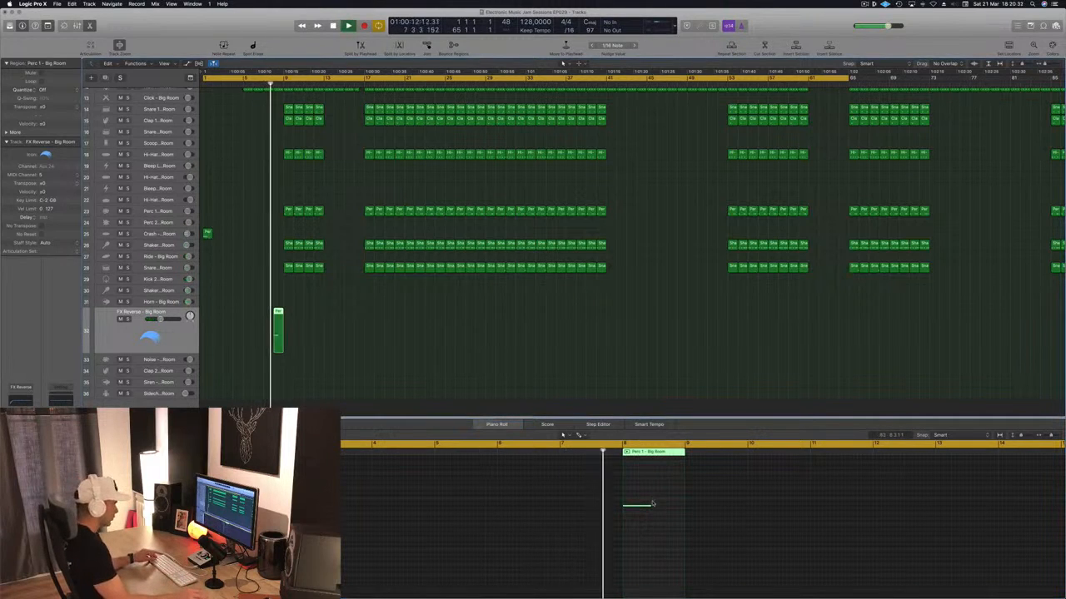
{"action": "left_click_drag", "start_coordinate": [650, 505], "coordinate": [684, 505]}
{"action": "left_click", "coordinate": [273, 84]}
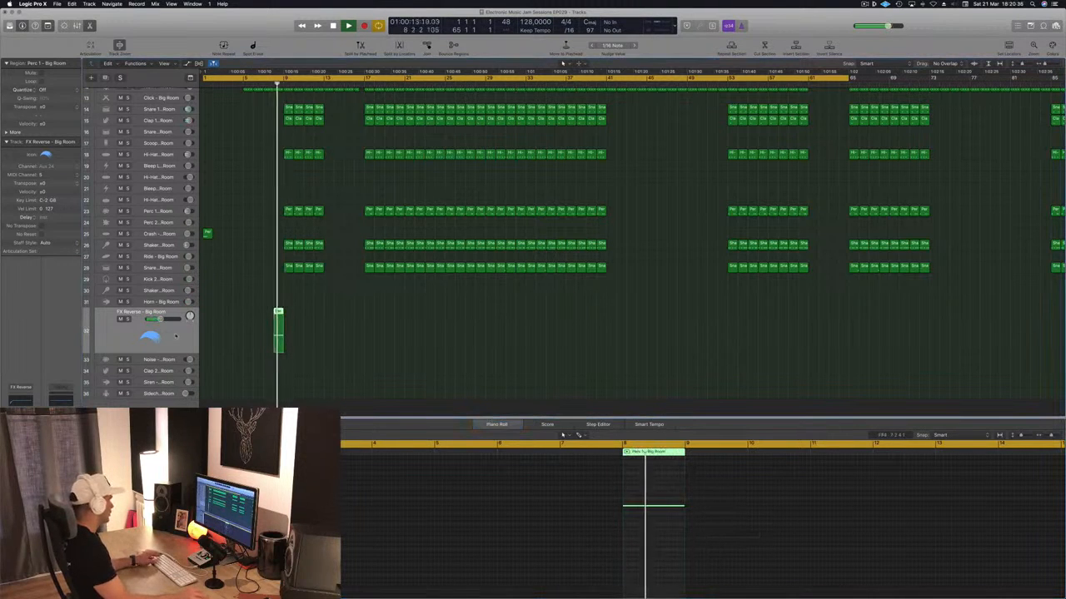
- Audition Noise Burst - Radiant on the FX Reverse track and replace the sound with Noise Downer - Dropkick
{"action": "key", "text": "y"}
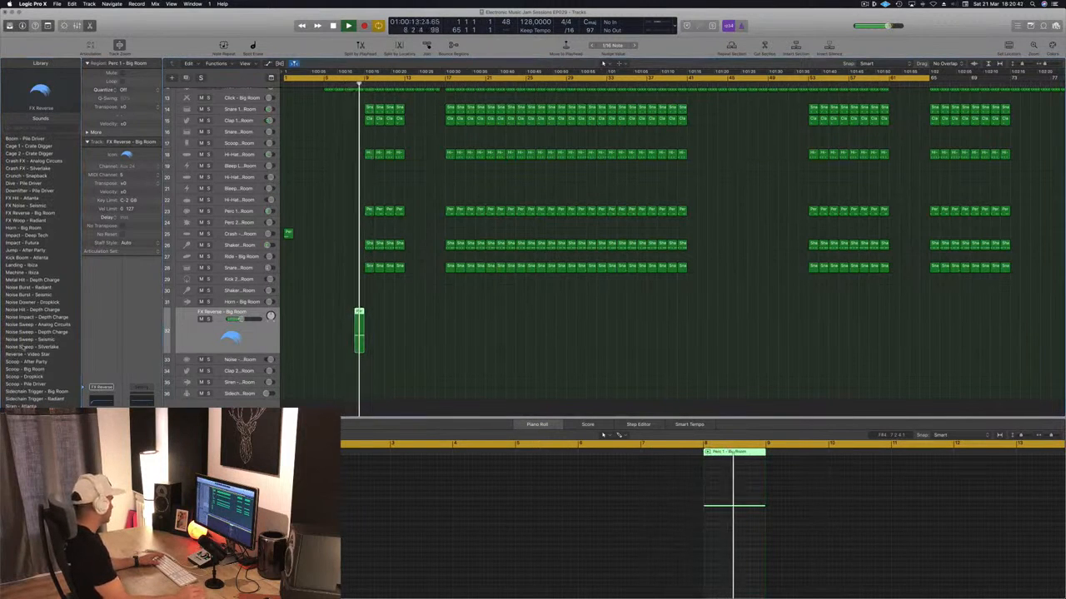
{"action": "left_click", "coordinate": [29, 287]}
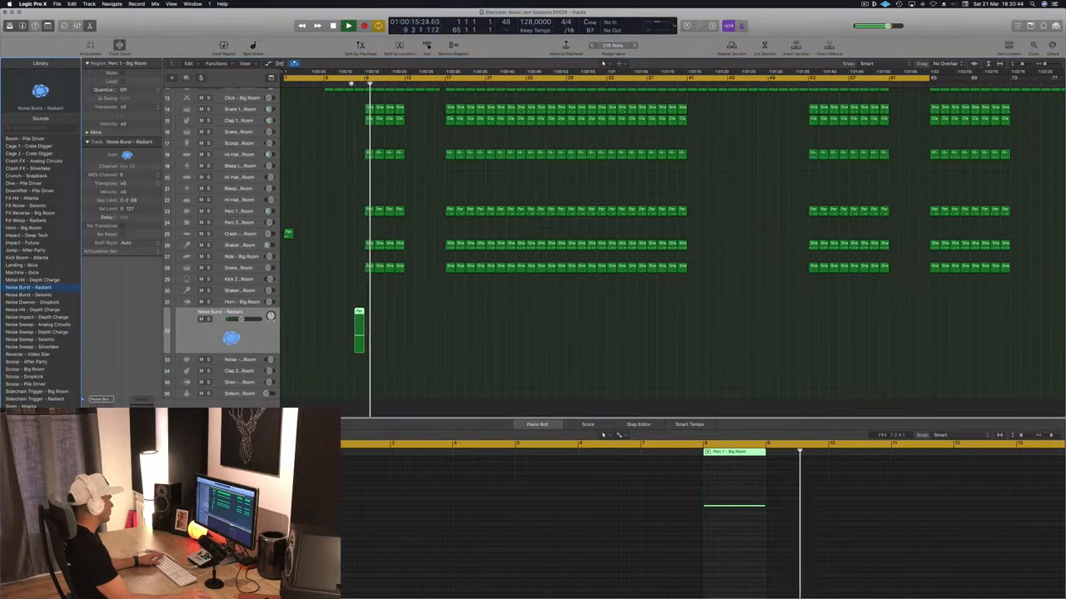
{"action": "left_click", "coordinate": [21, 301]}
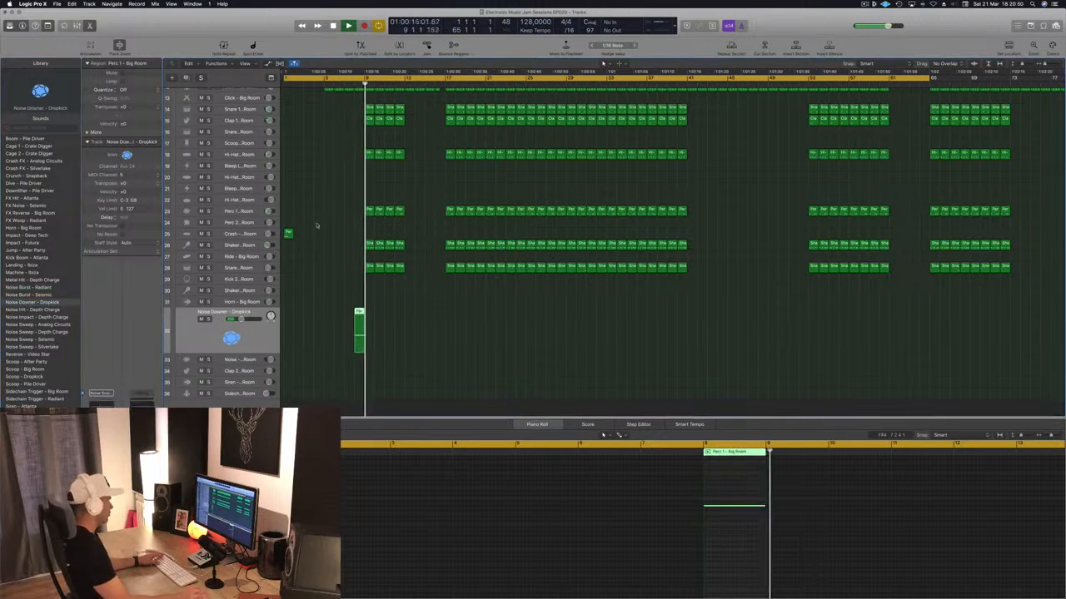
- Copy the opening crash region to bar 9 on the Crash track and play the intro from the start
{"action": "scroll", "coordinate": [318, 123], "scroll_direction": "up", "scroll_amount": 3}
{"action": "key", "text": "Return"}
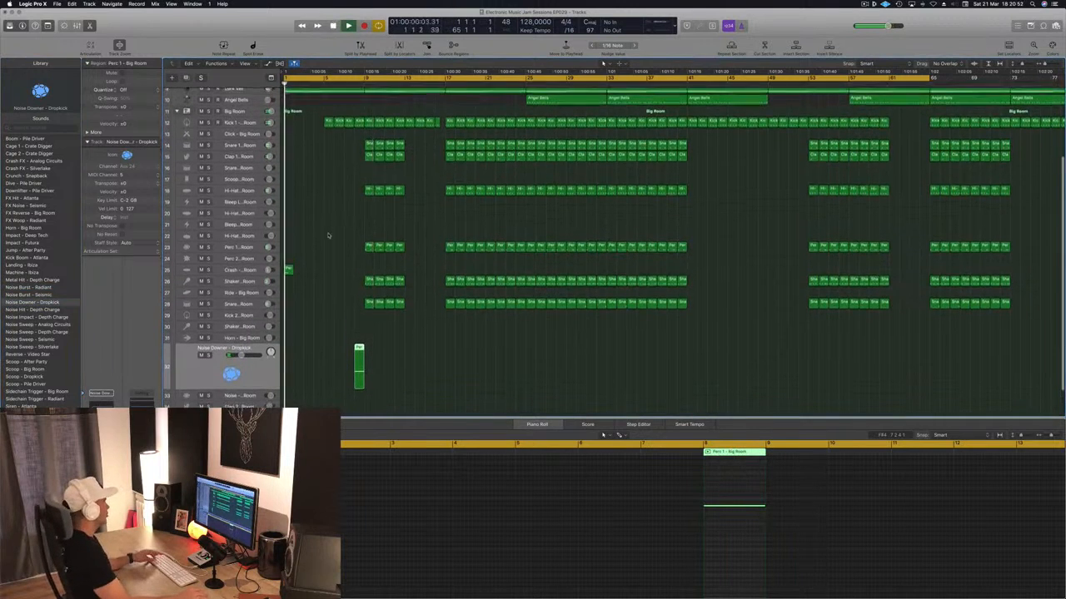
{"action": "left_click_drag", "start_coordinate": [321, 275], "coordinate": [369, 273]}
{"action": "scroll", "coordinate": [336, 236], "scroll_direction": "down", "scroll_amount": 4}
{"action": "scroll", "coordinate": [335, 236], "scroll_direction": "down", "scroll_amount": 3}
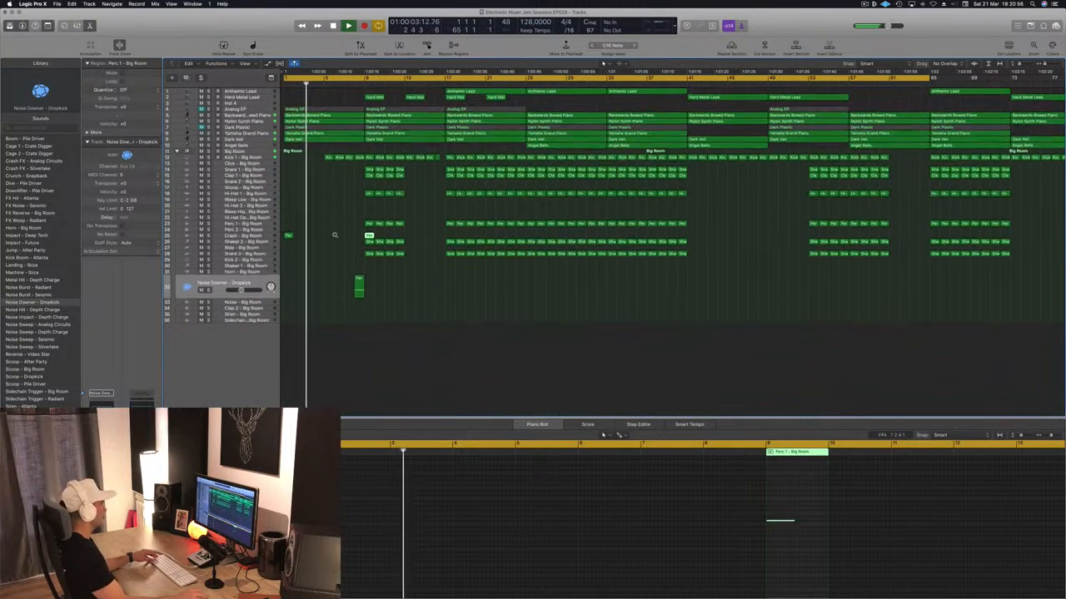
{"action": "scroll", "coordinate": [352, 190], "scroll_direction": "up", "scroll_amount": 4}
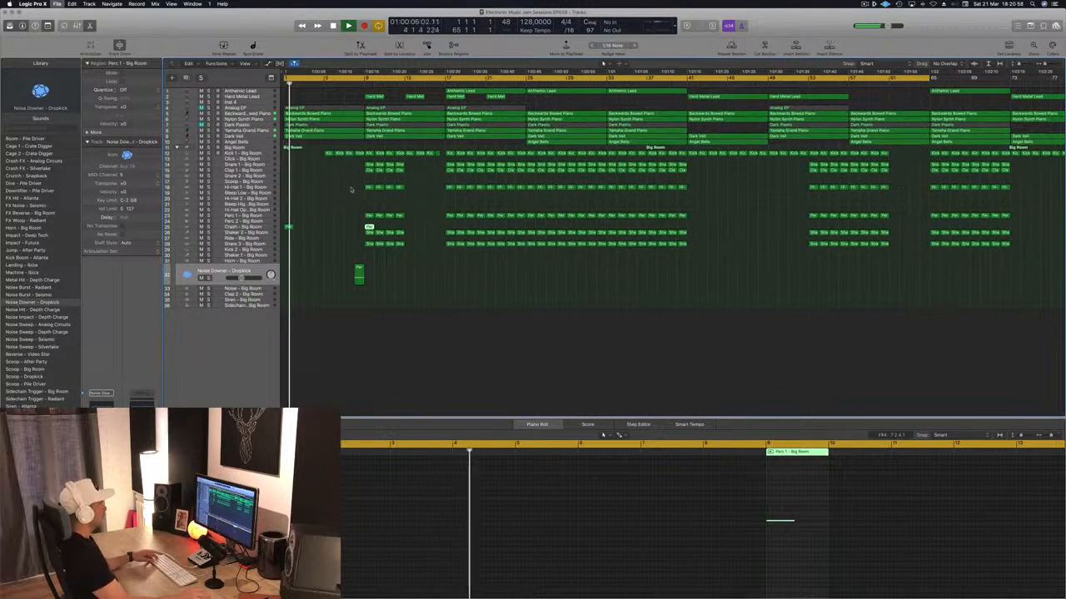
{"action": "key", "text": "space"}
- Close the Piano Roll editor and review the track layout of the opening bars
{"action": "scroll", "coordinate": [343, 221], "scroll_direction": "up", "scroll_amount": 3}
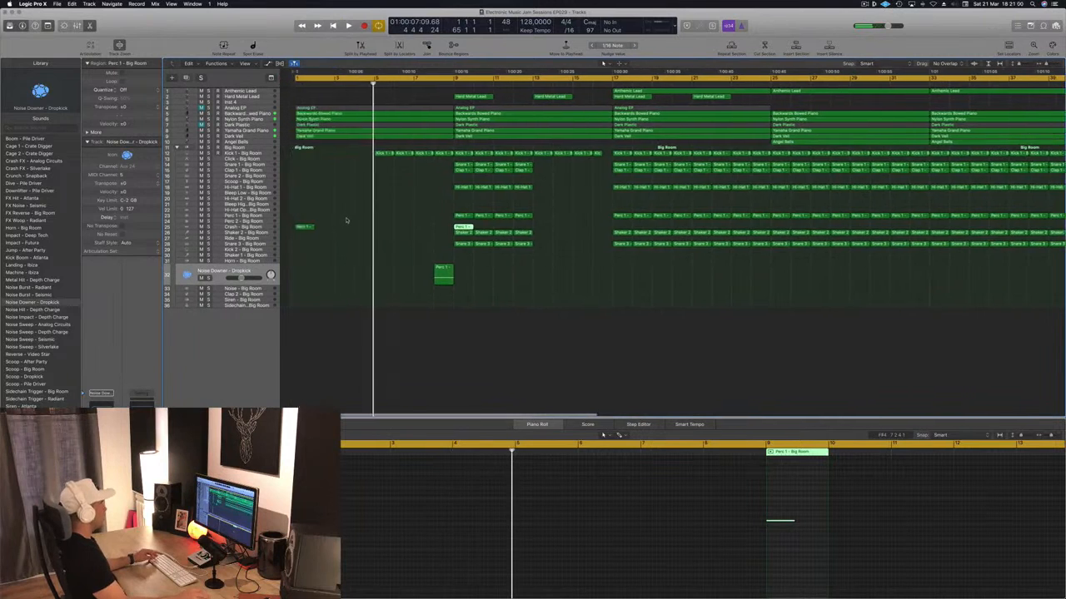
{"action": "scroll", "coordinate": [345, 220], "scroll_direction": "up", "scroll_amount": 3}
{"action": "scroll", "coordinate": [347, 219], "scroll_direction": "up", "scroll_amount": 1}
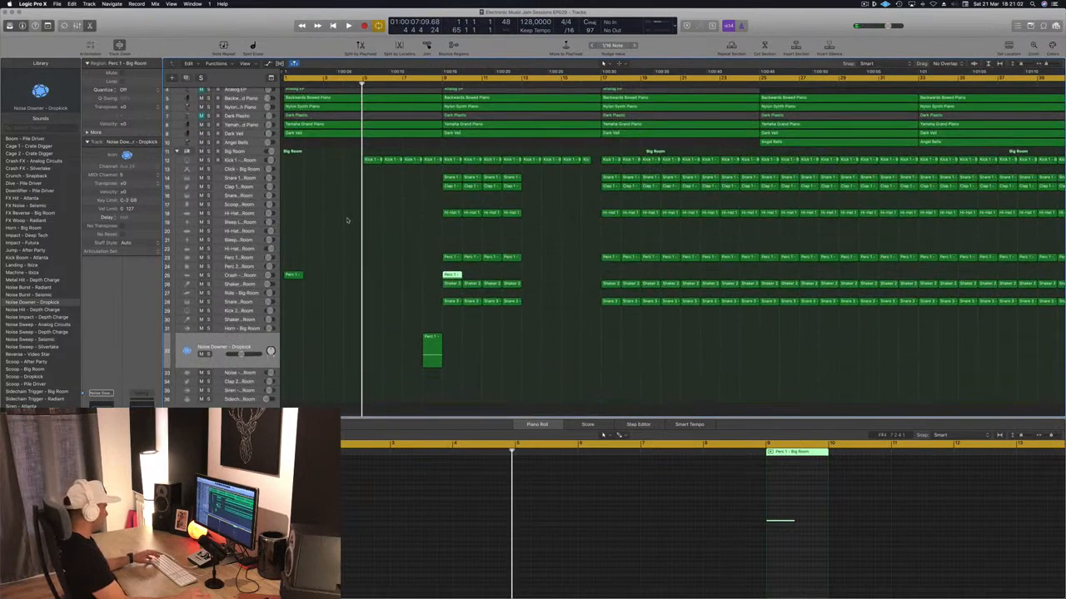
{"action": "key", "text": "x"}
{"action": "key", "text": "x"}
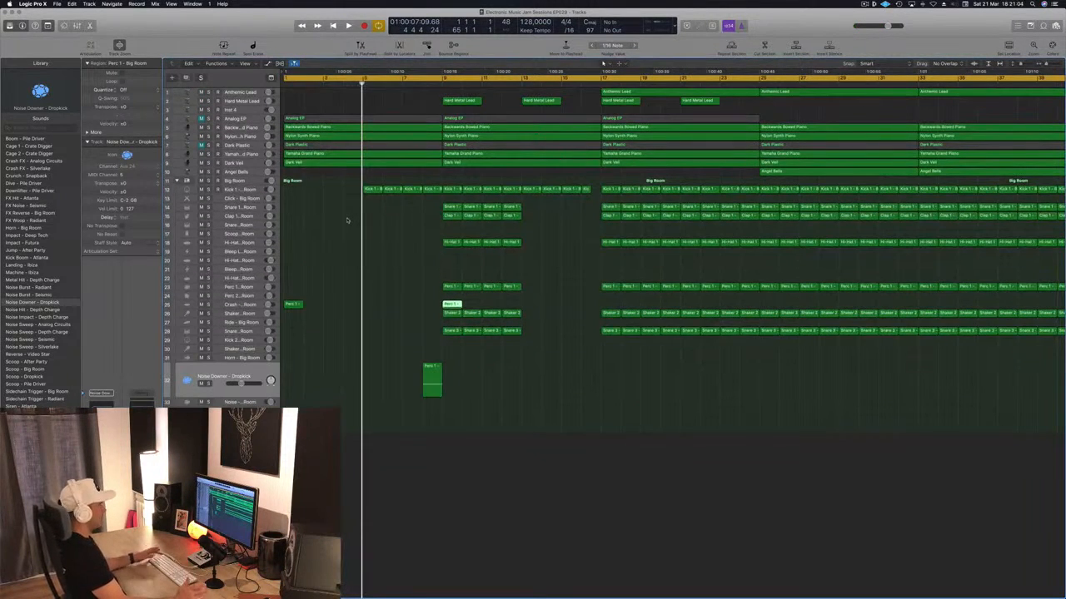
{"action": "scroll", "coordinate": [352, 237], "scroll_direction": "down", "scroll_amount": 2}
{"action": "scroll", "coordinate": [352, 236], "scroll_direction": "up", "scroll_amount": 2}
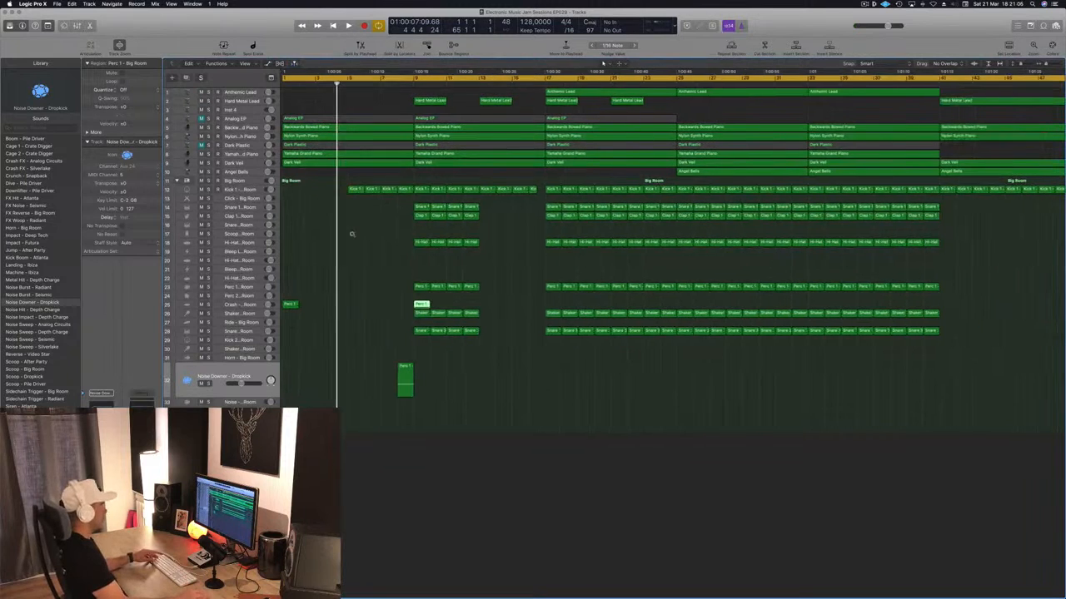
{"action": "scroll", "coordinate": [352, 236], "scroll_direction": "left", "scroll_amount": 2}
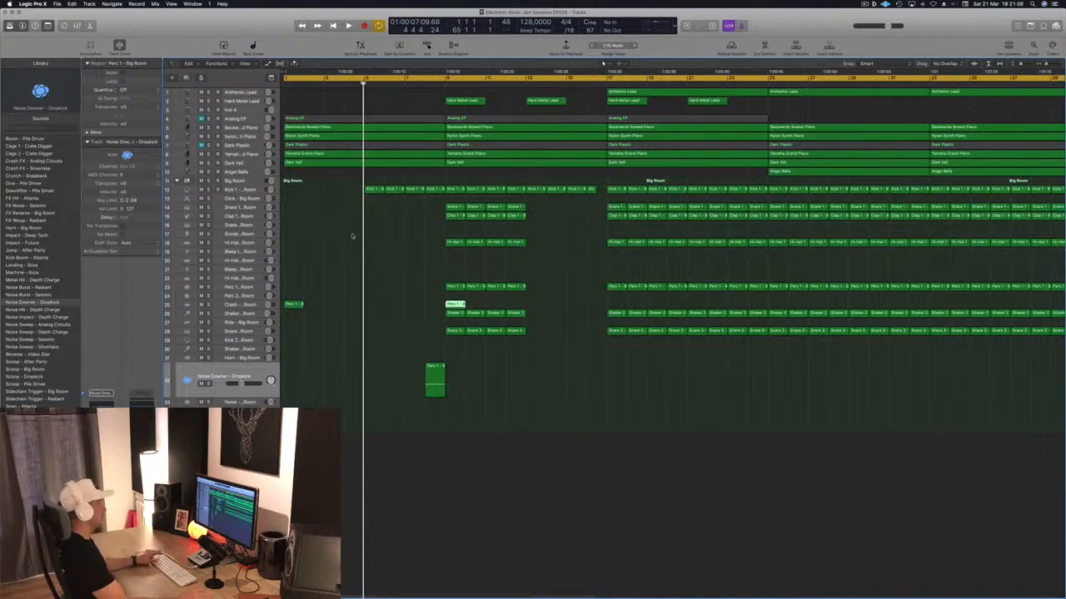
- Play the intro from the start and inspect the kick notes in the bar 8 region in the Piano Roll
{"action": "key", "text": "Return"}
{"action": "key", "text": "space"}
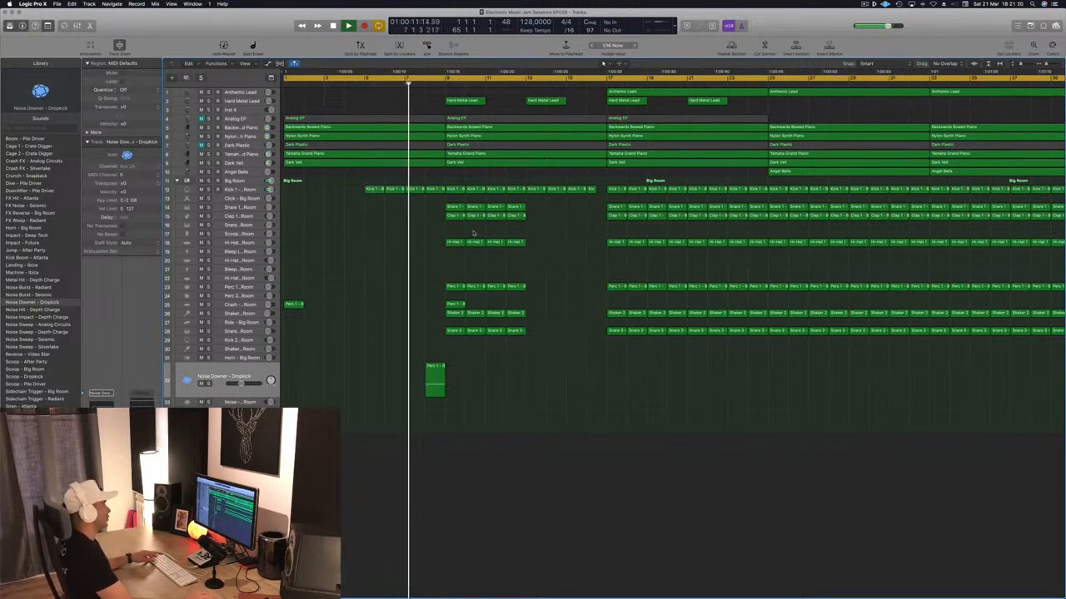
{"action": "left_click", "coordinate": [435, 189]}
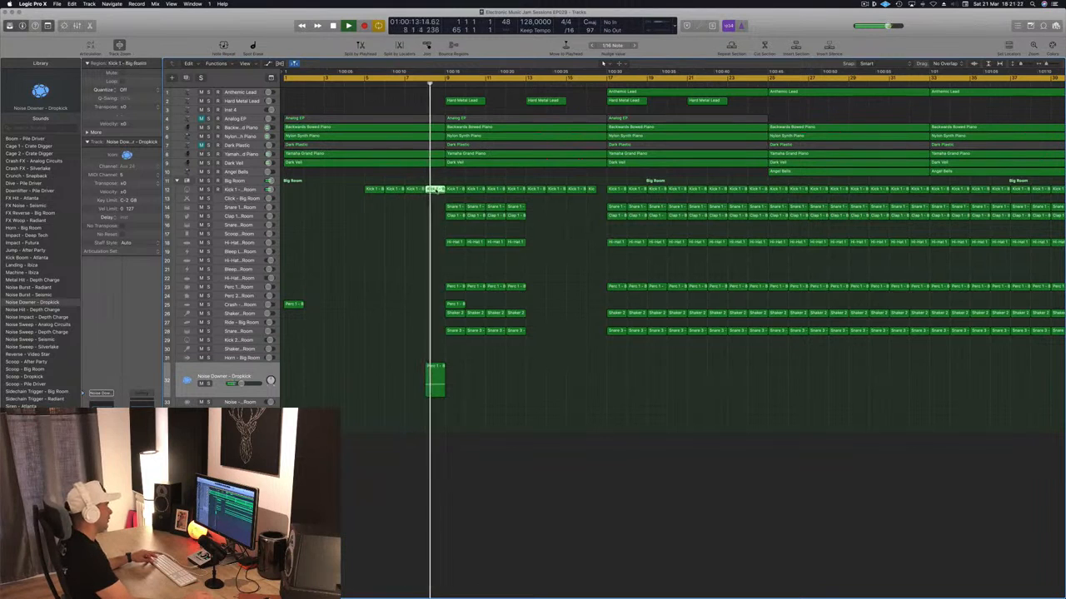
{"action": "double_click", "coordinate": [435, 189]}
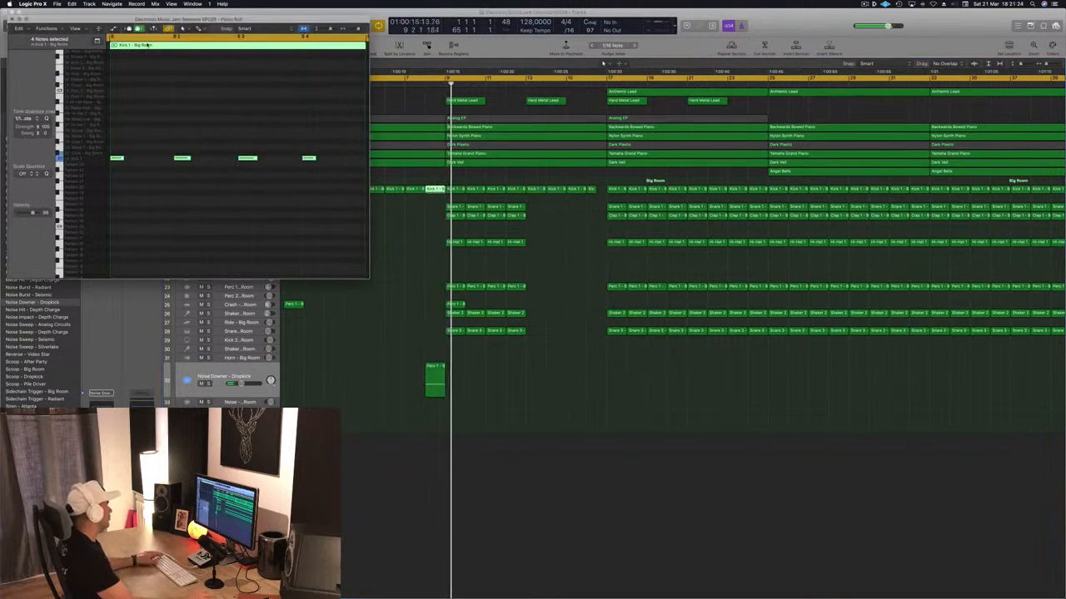
{"action": "left_click", "coordinate": [12, 22]}
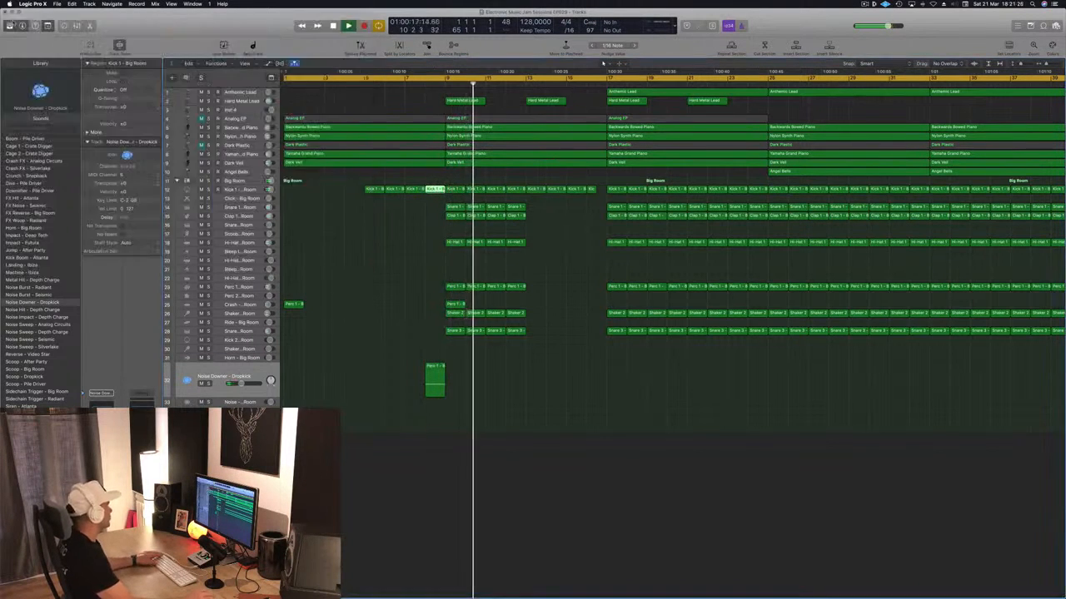
{"action": "key", "text": "space"}
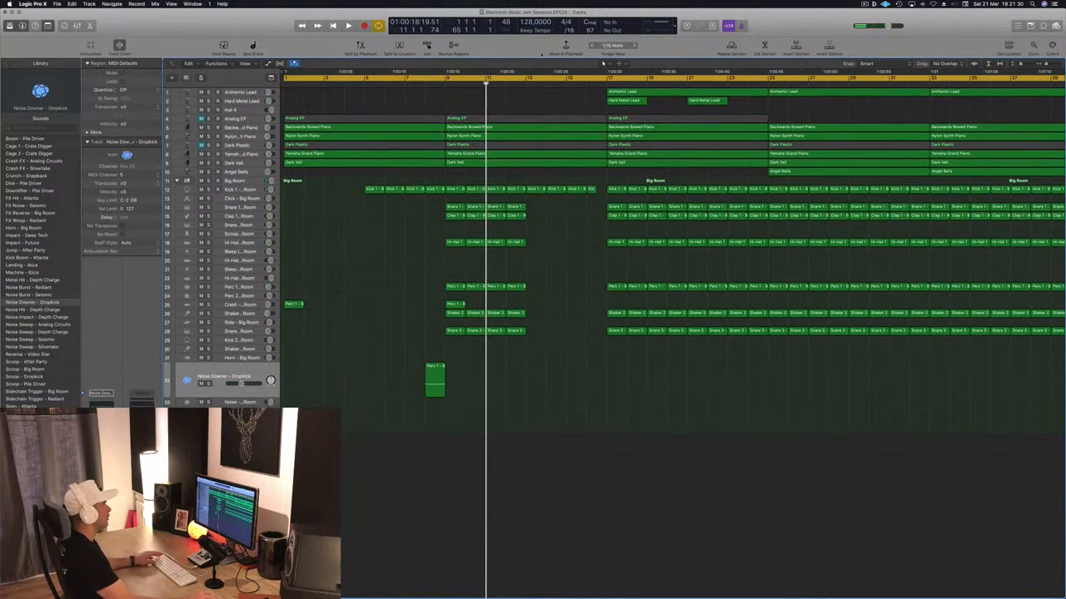
- Copy the Anthemic Lead region from bar 17 to bar 9 and move the Anthemic Lead track below Analog EP
{"action": "key", "text": "Return"}
{"action": "key", "text": "space"}
{"action": "left_click", "coordinate": [663, 95]}
{"action": "left_click_drag", "start_coordinate": [660, 94], "coordinate": [504, 99]}
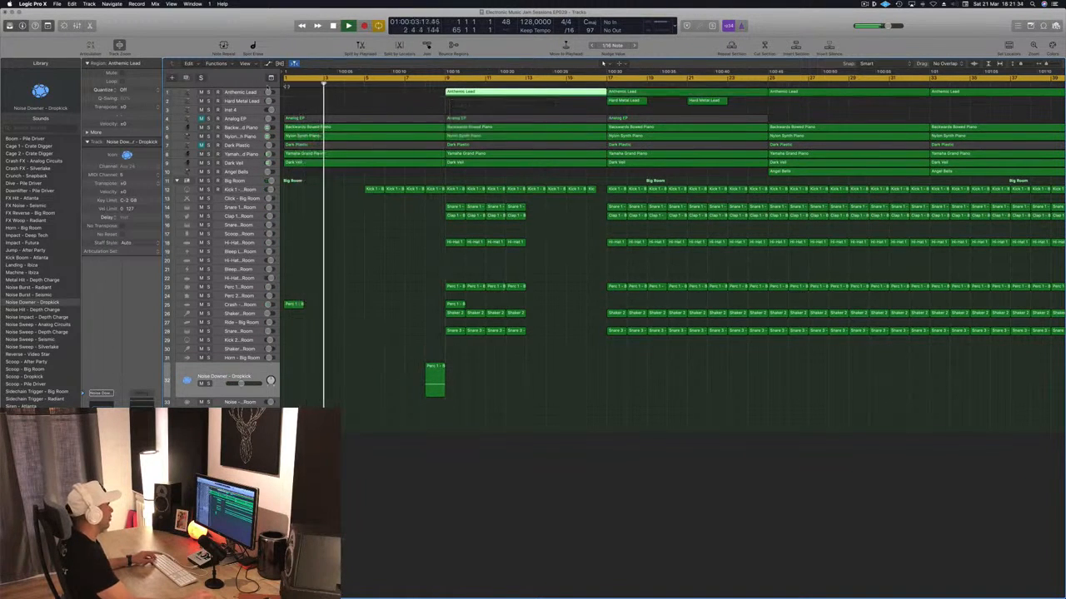
{"action": "left_click", "coordinate": [250, 92]}
{"action": "left_click_drag", "start_coordinate": [244, 145], "coordinate": [245, 152]}
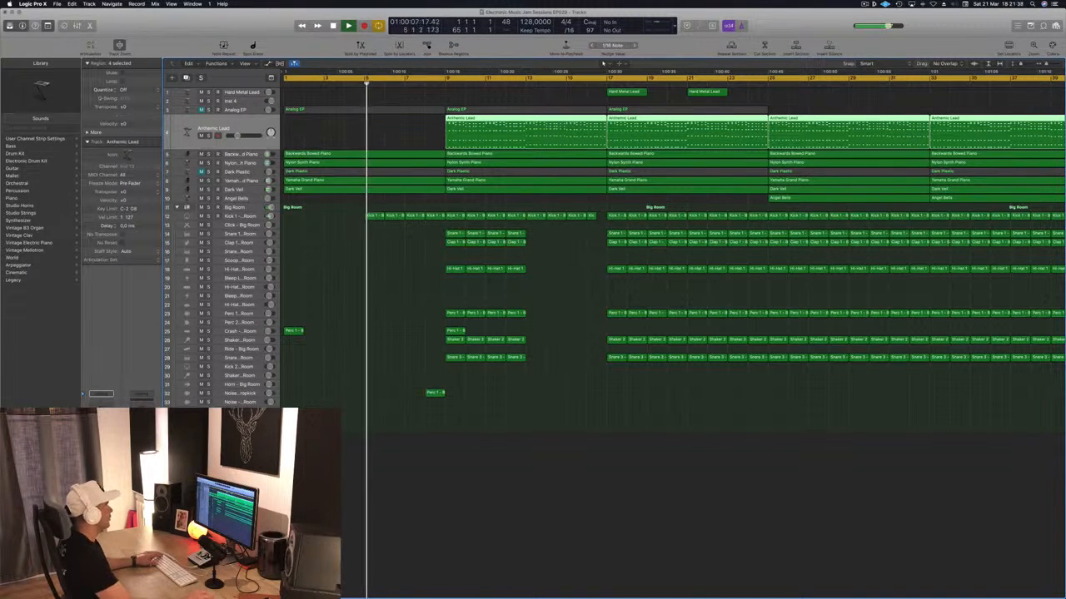
- Examine the arrangement across the later sections and audition the Anthemic Lead entry from bar 9
{"action": "key", "text": "shift+space"}
{"action": "key", "text": "super+Left"}
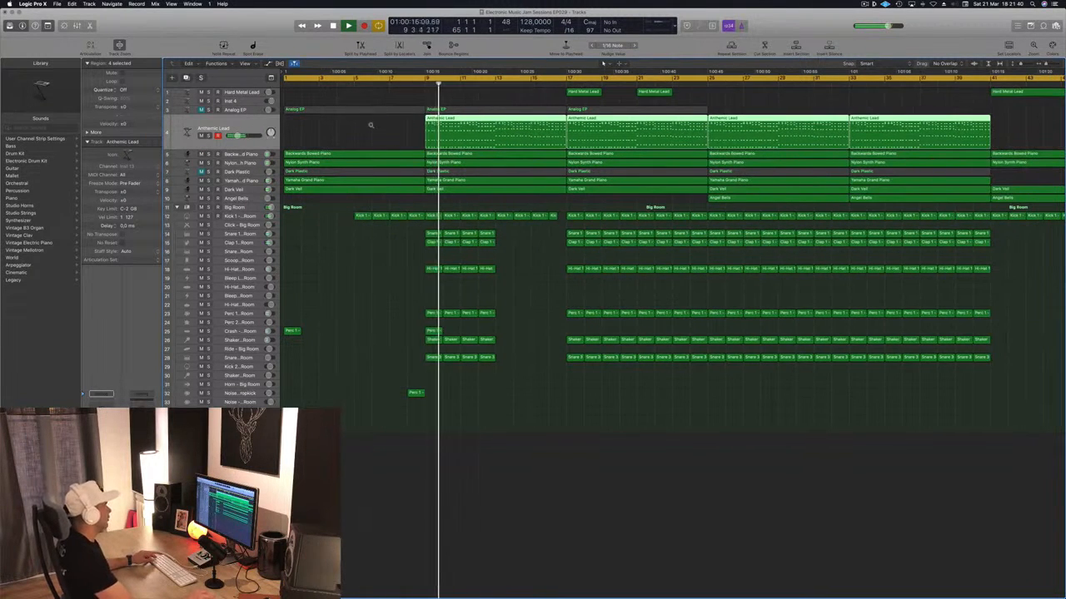
{"action": "key", "text": "super+Left"}
{"action": "key", "text": "super+Left"}
{"action": "scroll", "coordinate": [321, 144], "scroll_direction": "up", "scroll_amount": 3}
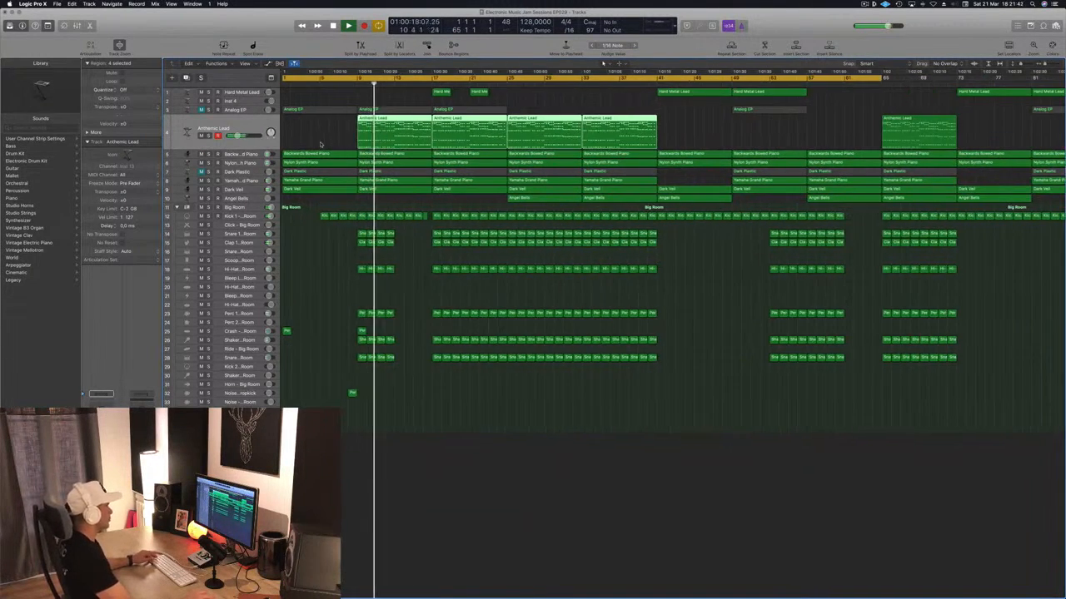
{"action": "scroll", "coordinate": [351, 139], "scroll_direction": "down", "scroll_amount": 1}
{"action": "scroll", "coordinate": [351, 139], "scroll_direction": "up", "scroll_amount": 3}
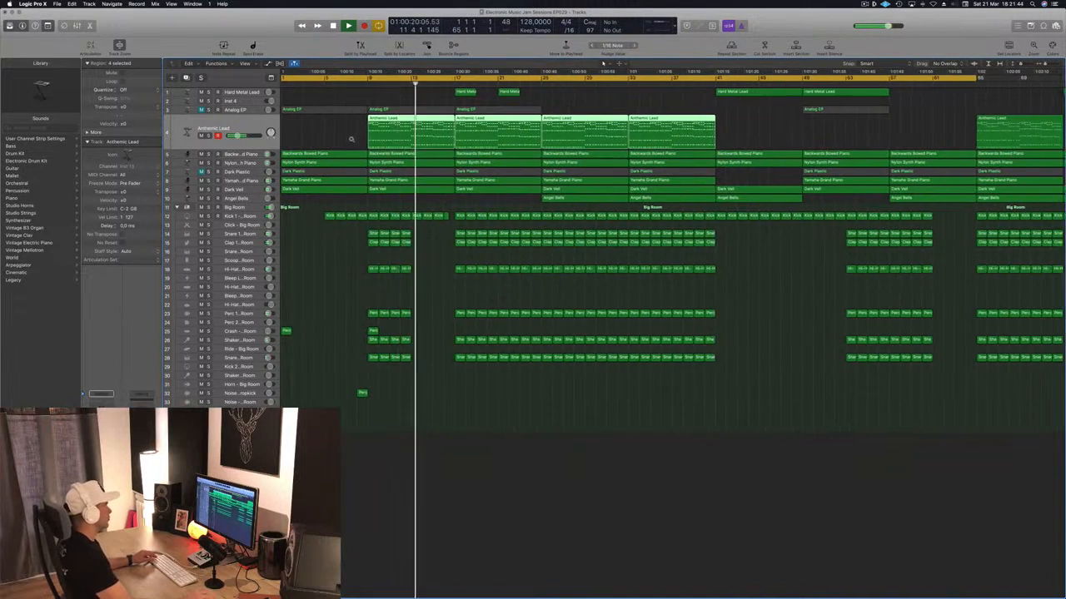
{"action": "scroll", "coordinate": [351, 139], "scroll_direction": "down", "scroll_amount": 2}
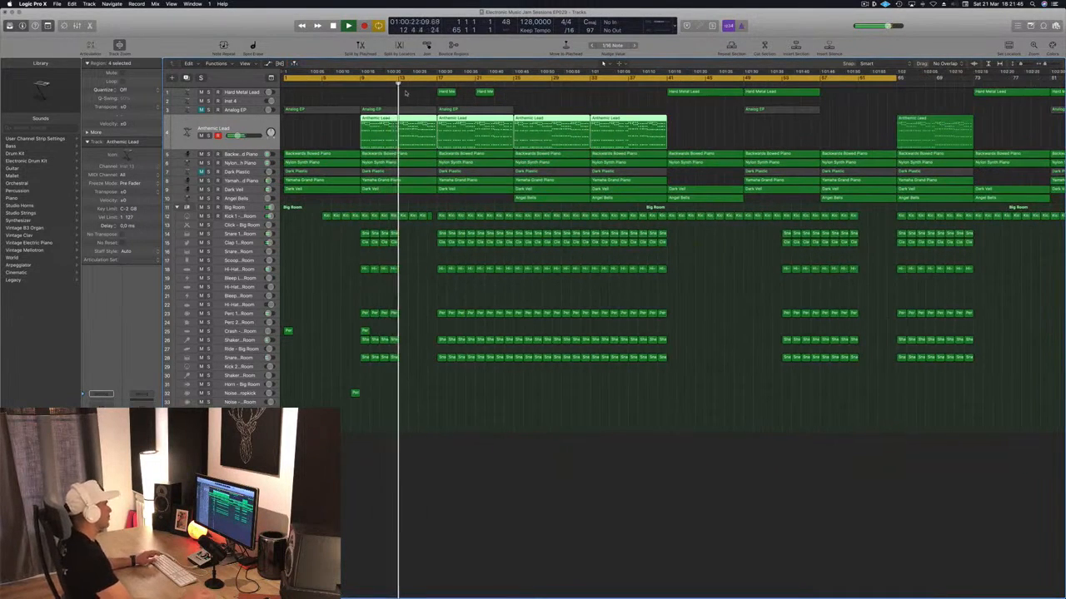
{"action": "left_click", "coordinate": [356, 83]}
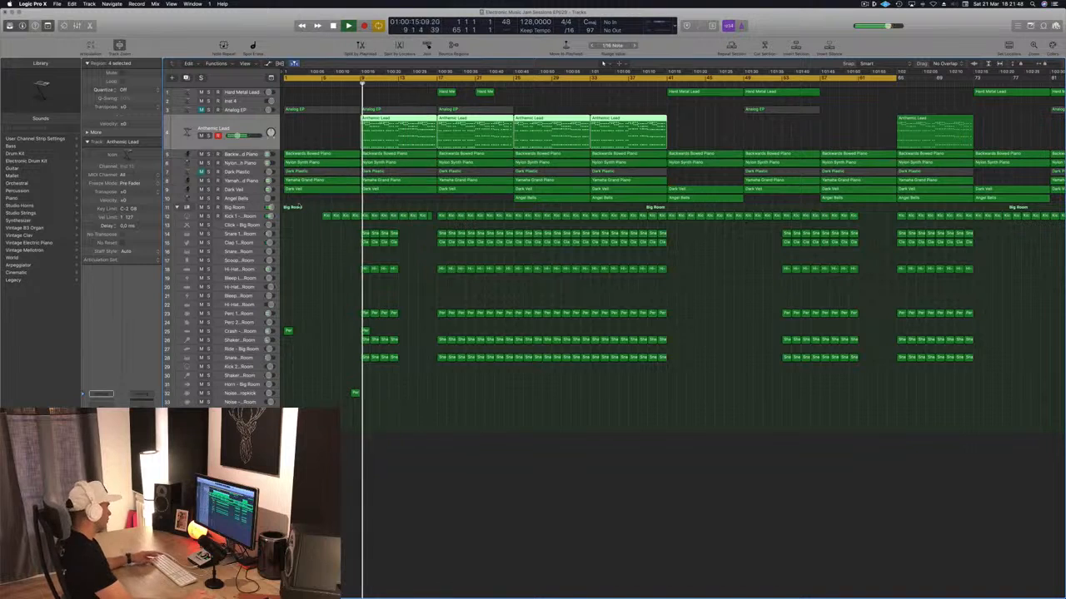
{"action": "scroll", "coordinate": [334, 132], "scroll_direction": "up", "scroll_amount": 1}
{"action": "scroll", "coordinate": [334, 133], "scroll_direction": "up", "scroll_amount": 2}
{"action": "key", "text": "Return"}
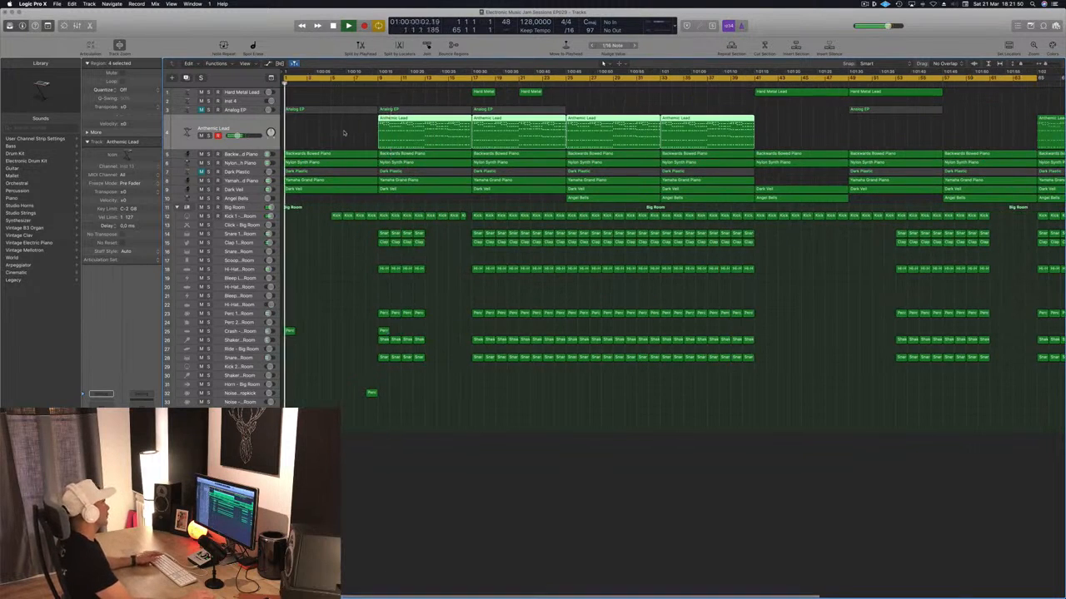
- Try the intro with the Backwards Bowed Piano track muted, then restore it and restart playback from bar 1
{"action": "left_click", "coordinate": [235, 92]}
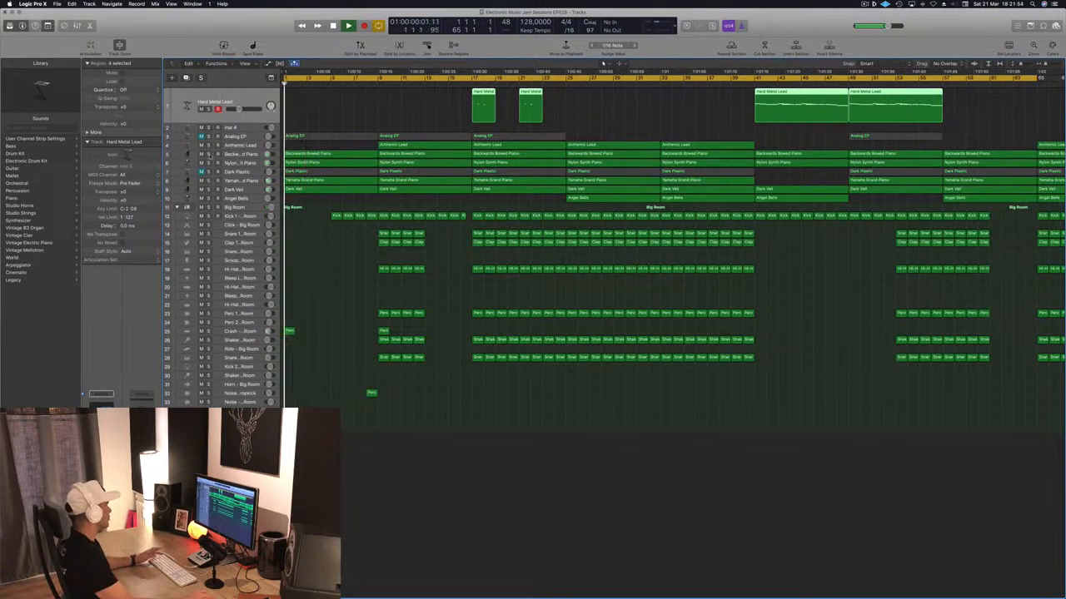
{"action": "left_click", "coordinate": [202, 155]}
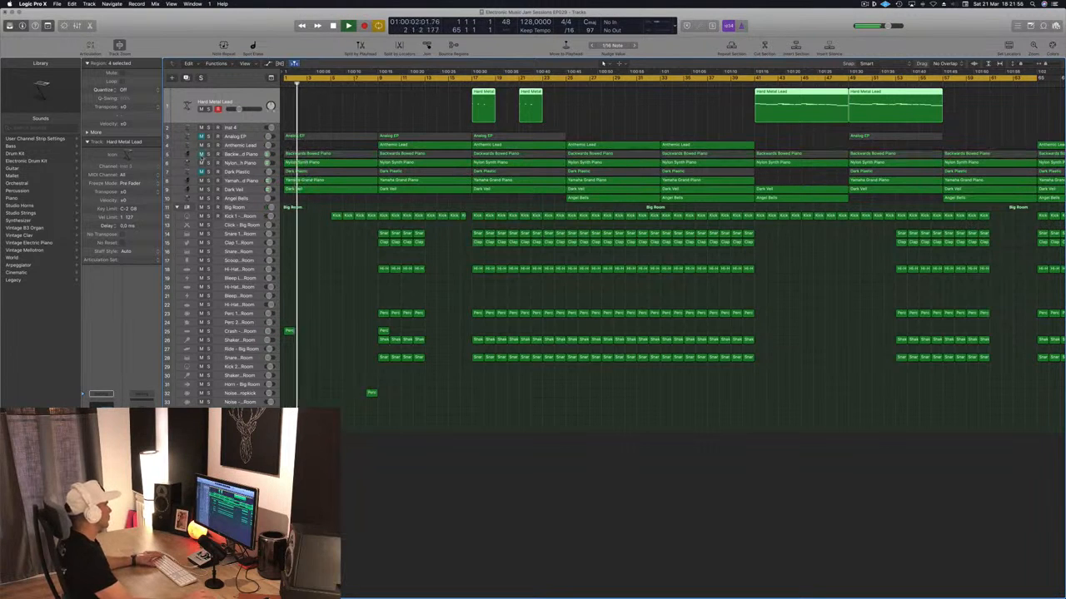
{"action": "left_click", "coordinate": [201, 155]}
{"action": "key", "text": "Return"}
- Unmute the Dark Plastic track and delete its region covering the first eight bars
{"action": "left_click", "coordinate": [200, 172]}
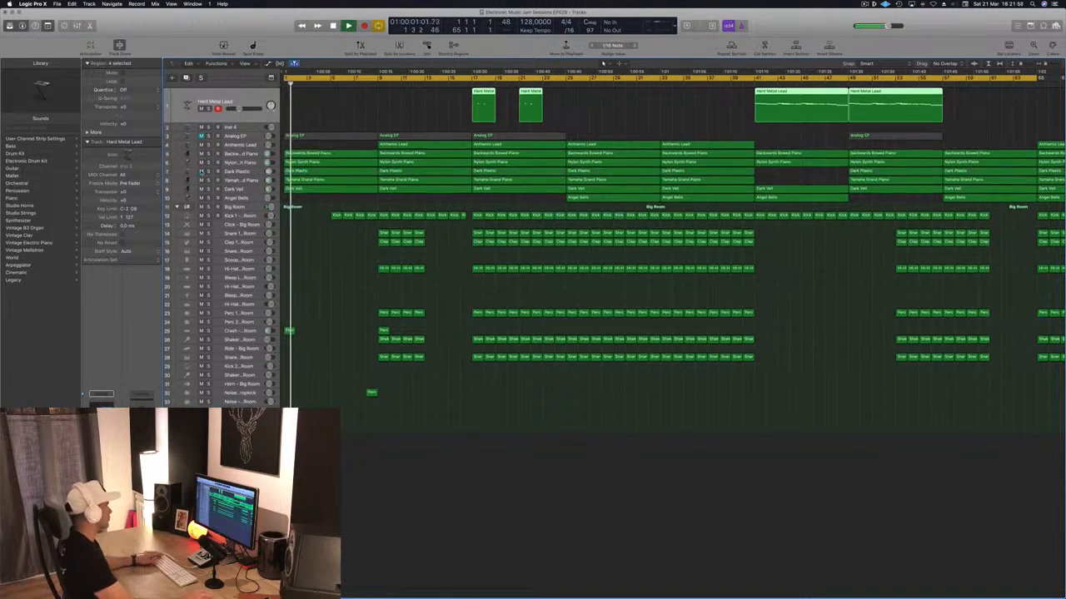
{"action": "left_click", "coordinate": [201, 173]}
{"action": "left_click", "coordinate": [200, 172]}
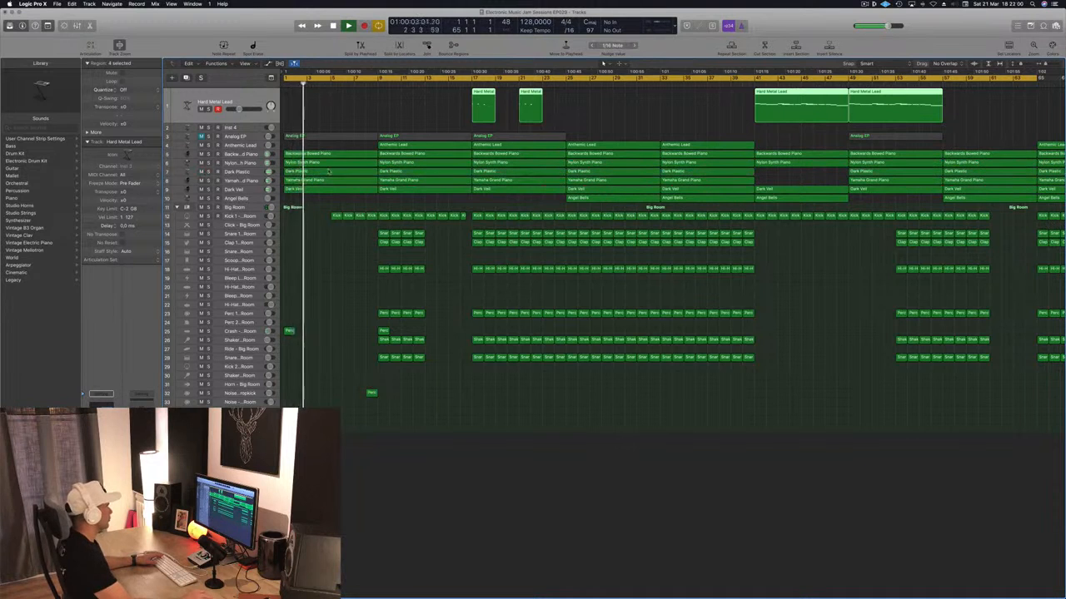
{"action": "left_click", "coordinate": [330, 174]}
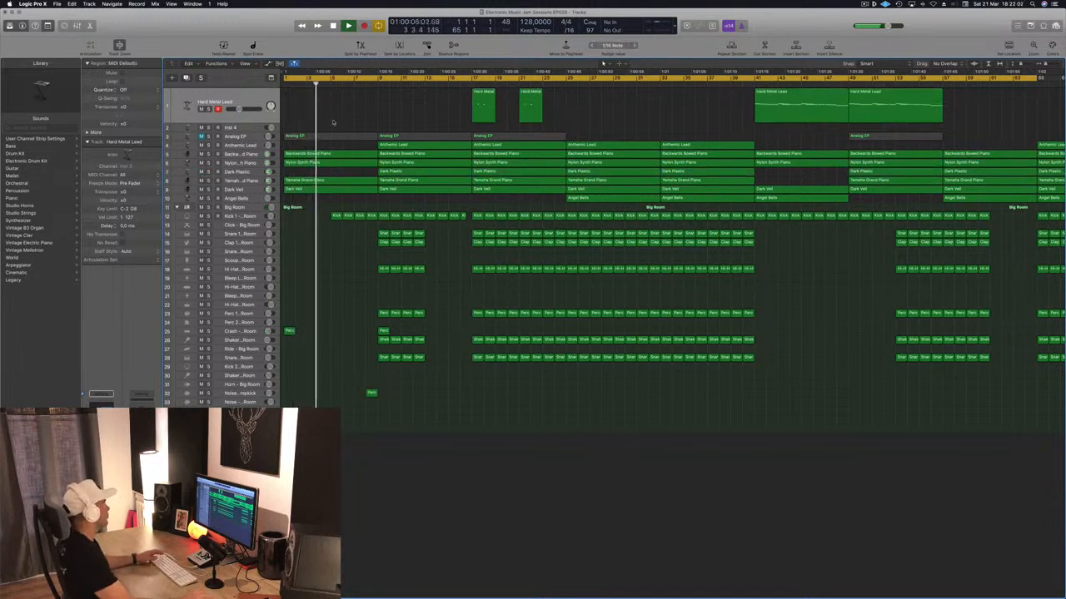
- Unmute the Analog EP track and listen to it in the intro from the start
{"action": "left_click", "coordinate": [201, 135]}
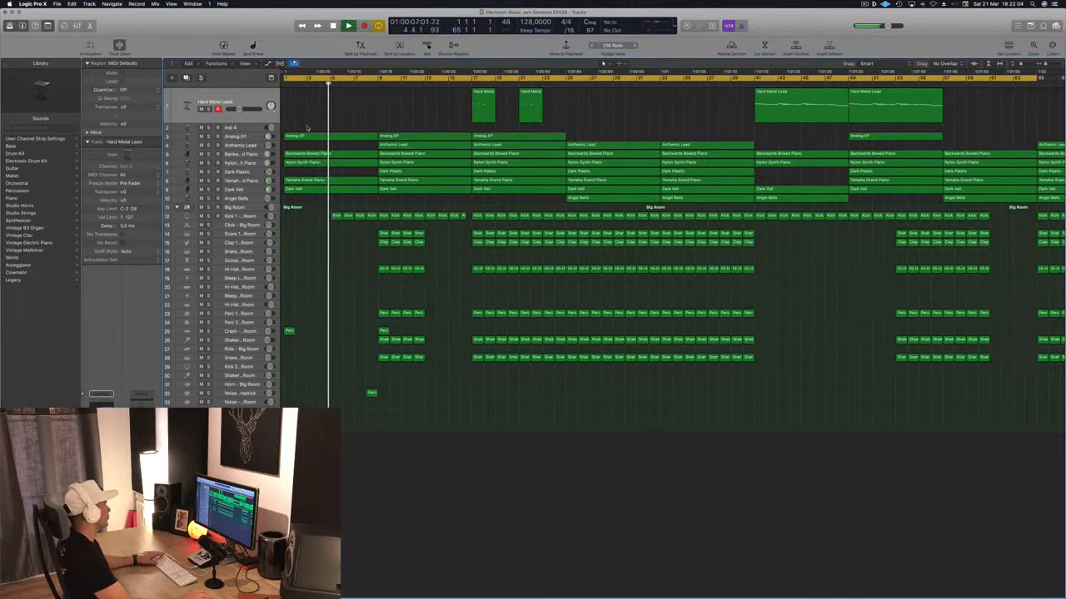
{"action": "left_click", "coordinate": [244, 136]}
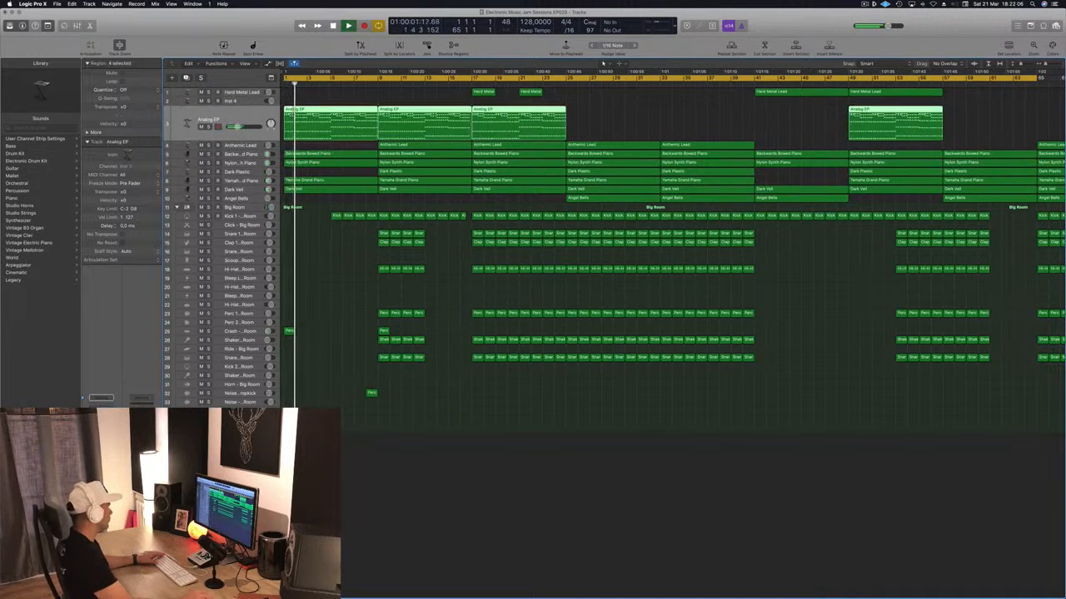
{"action": "left_click", "coordinate": [431, 522]}
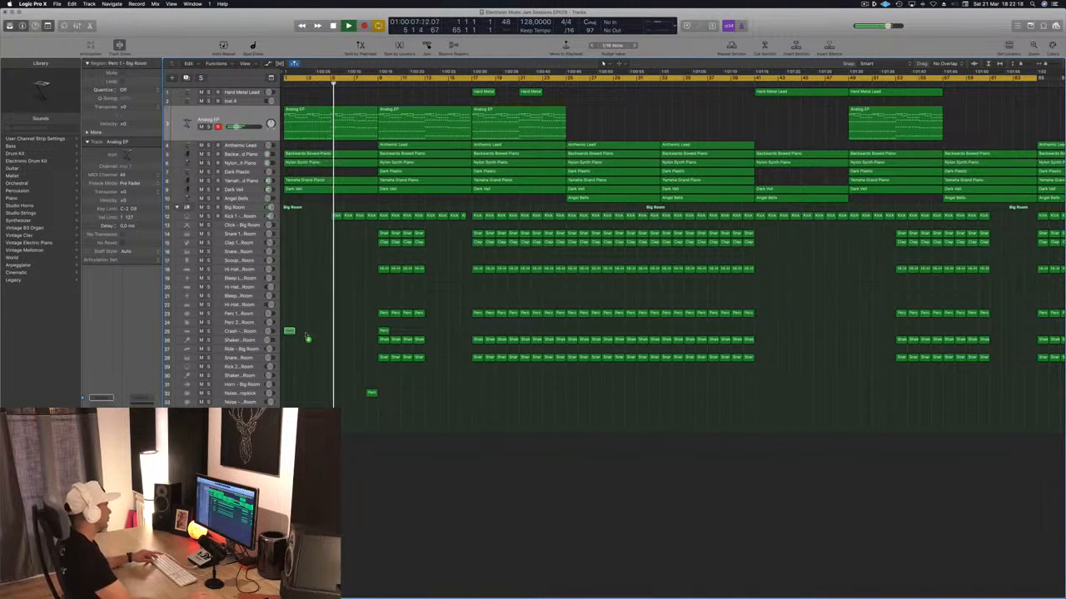
- Copy the opening crash region to bar 5 on the Crash track and play the intro from the start
{"action": "left_click_drag", "start_coordinate": [307, 338], "coordinate": [337, 331]}
{"action": "key", "text": "space"}
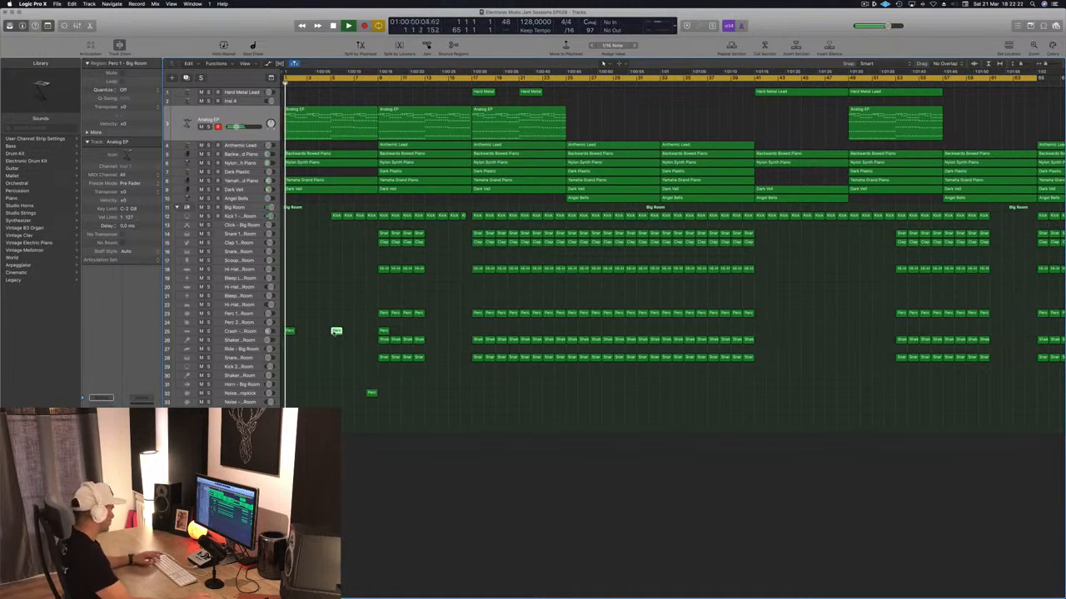
{"action": "key", "text": "super+Left"}
{"action": "key", "text": "super+Left"}
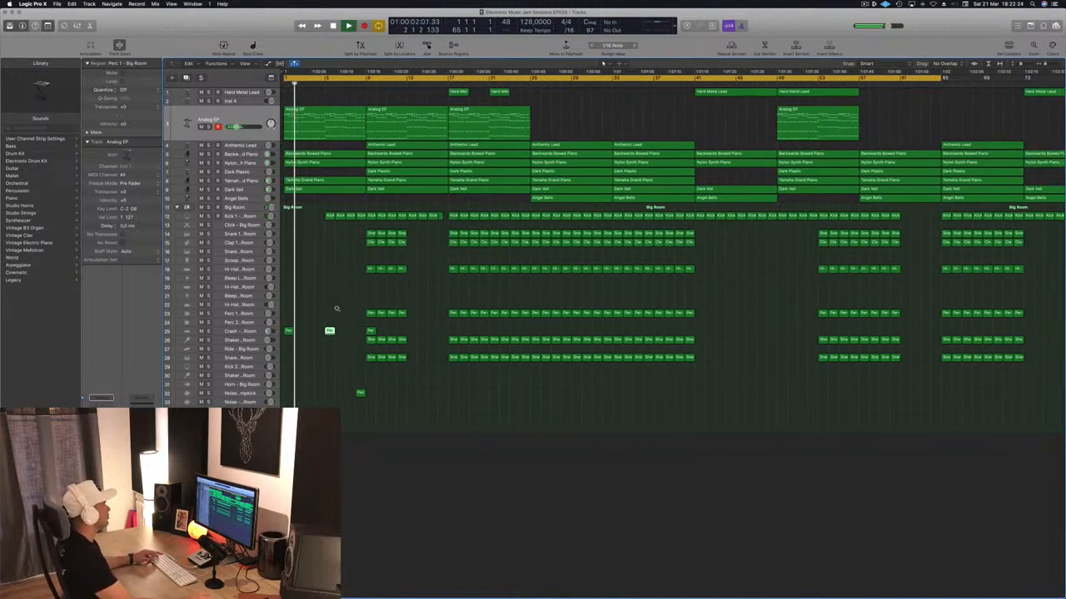
{"action": "key", "text": "super+Up"}
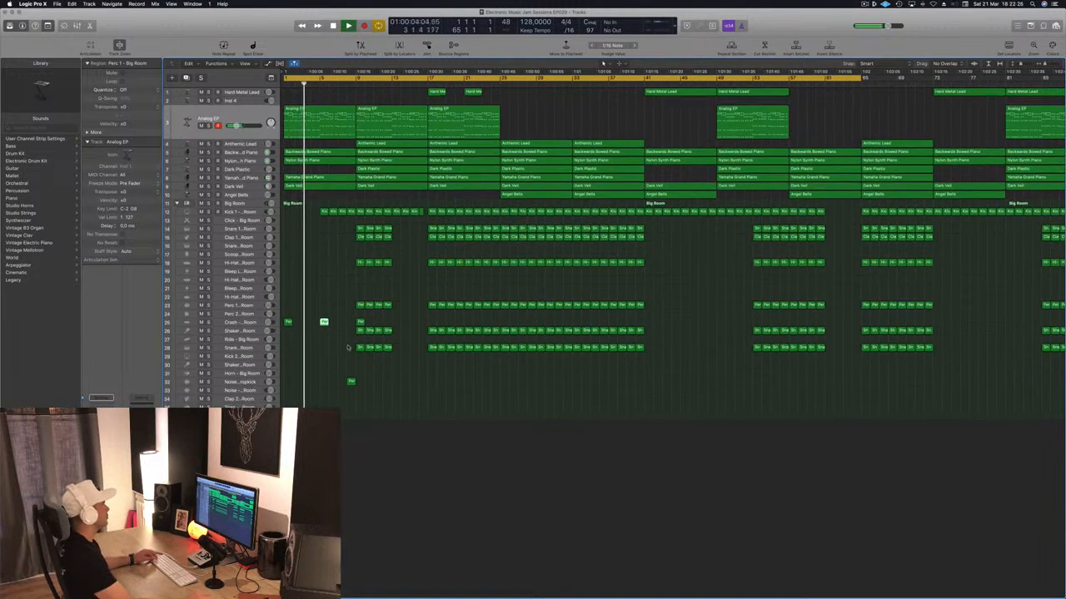
{"action": "key", "text": "super+Down"}
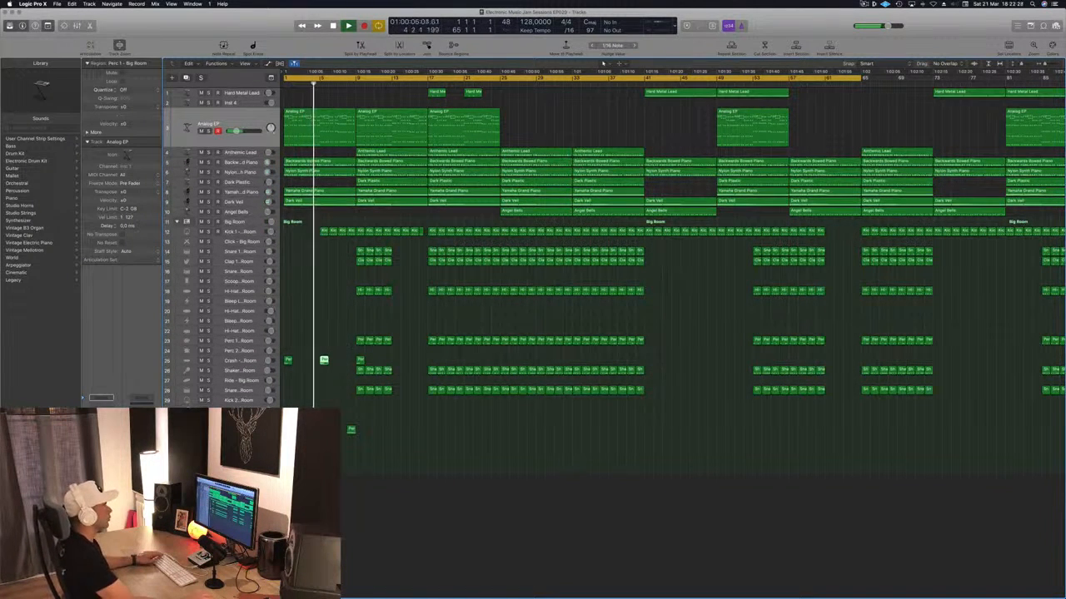
{"action": "left_click", "coordinate": [865, 5]}
{"action": "left_click", "coordinate": [812, 25]}
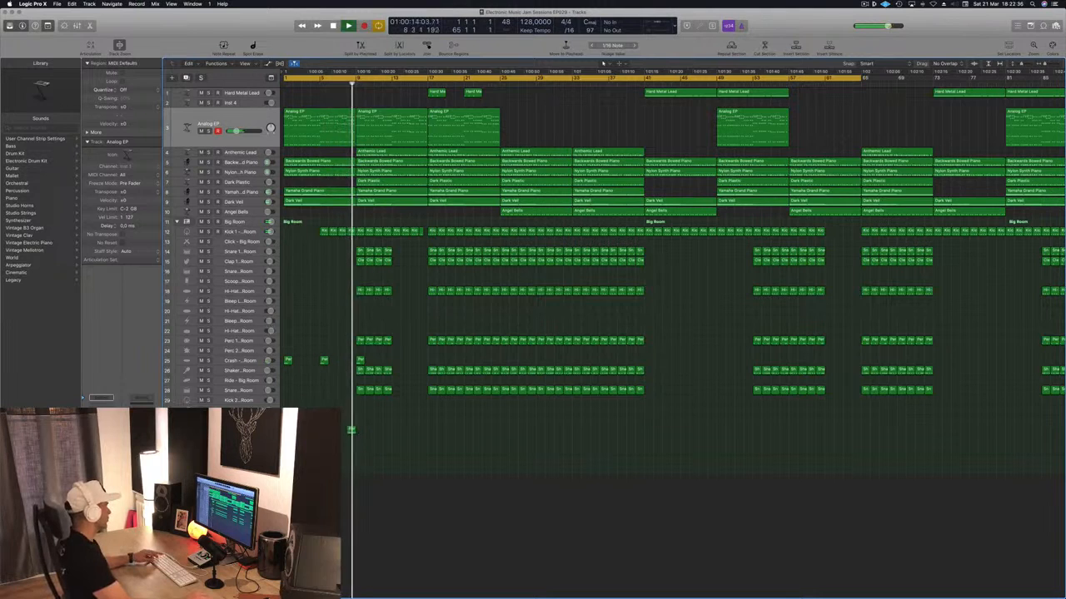
- Copy the Noise Downer - Dropkick region from bar 8 to bars 9 and 13 and audition the transition
{"action": "left_click", "coordinate": [351, 431]}
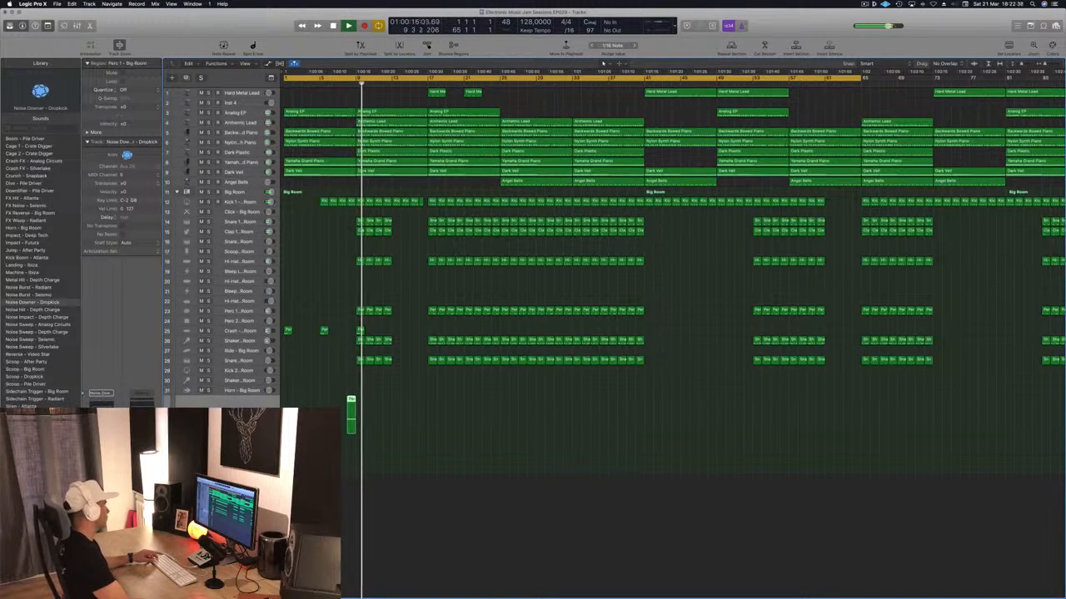
{"action": "left_click_drag", "start_coordinate": [352, 400], "coordinate": [396, 400]}
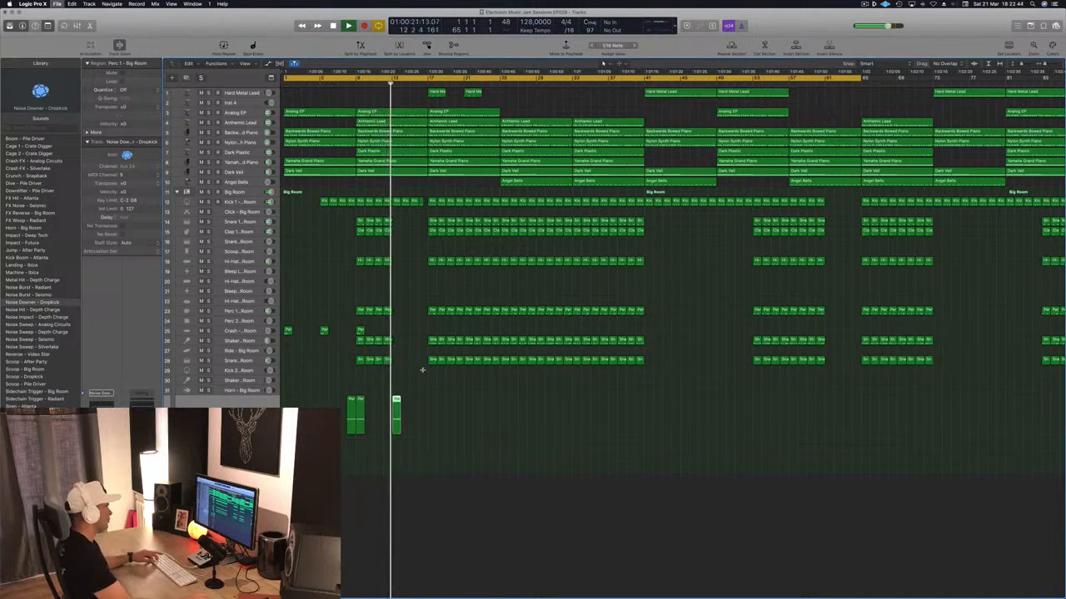
{"action": "key", "text": "super+Right"}
{"action": "key", "text": "super+Right"}
{"action": "key", "text": "super+Left"}
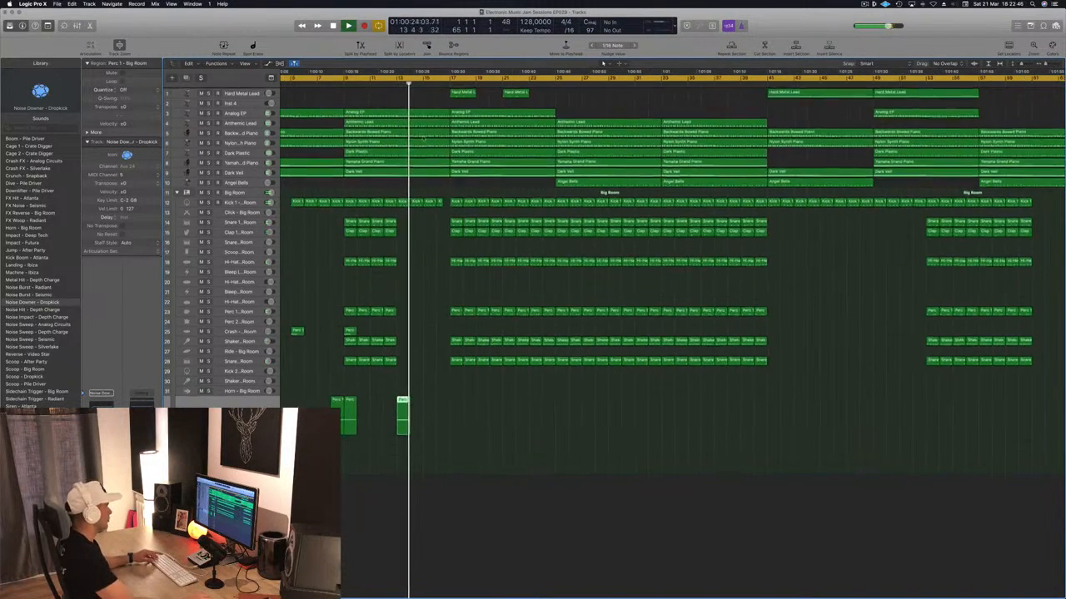
{"action": "scroll", "coordinate": [425, 283], "scroll_direction": "left", "scroll_amount": 3}
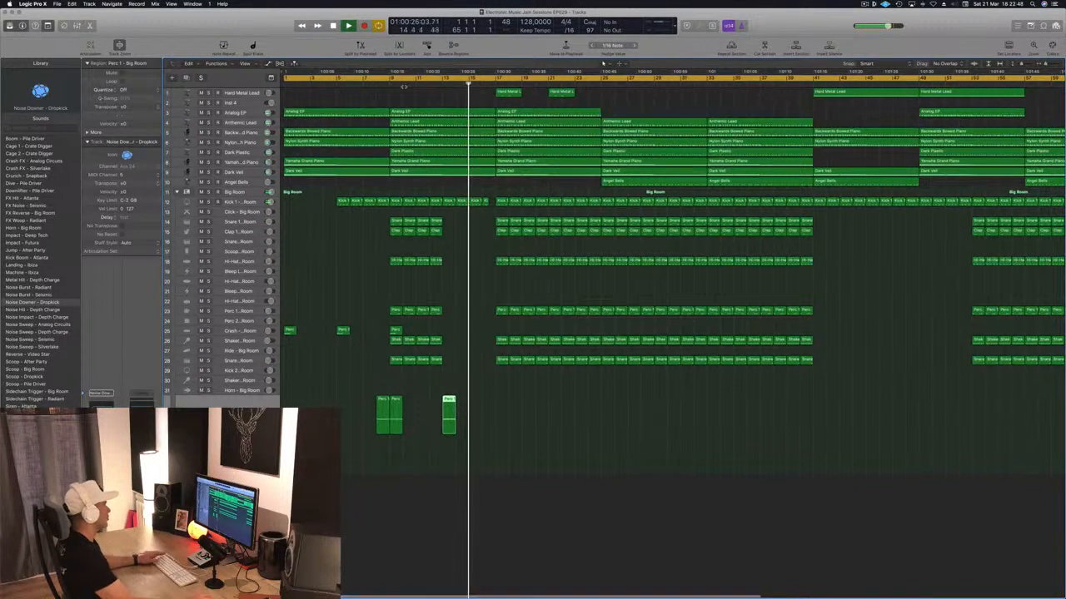
{"action": "left_click", "coordinate": [376, 86]}
- Delete the Anthemic Lead region that starts at bar 17
{"action": "left_click", "coordinate": [246, 124]}
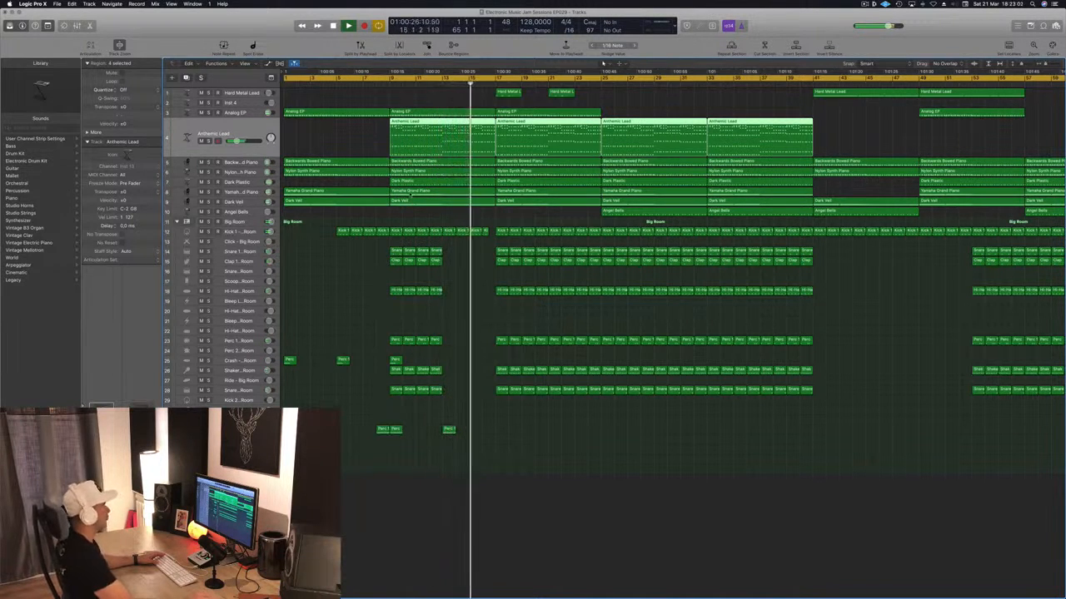
{"action": "left_click", "coordinate": [557, 124]}
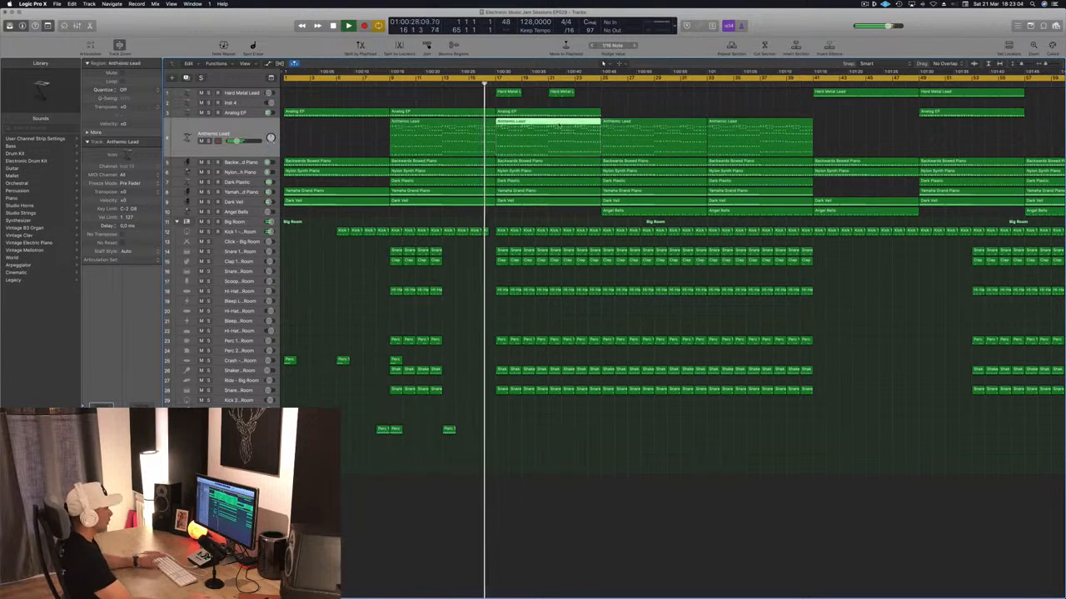
{"action": "key", "text": "Delete"}
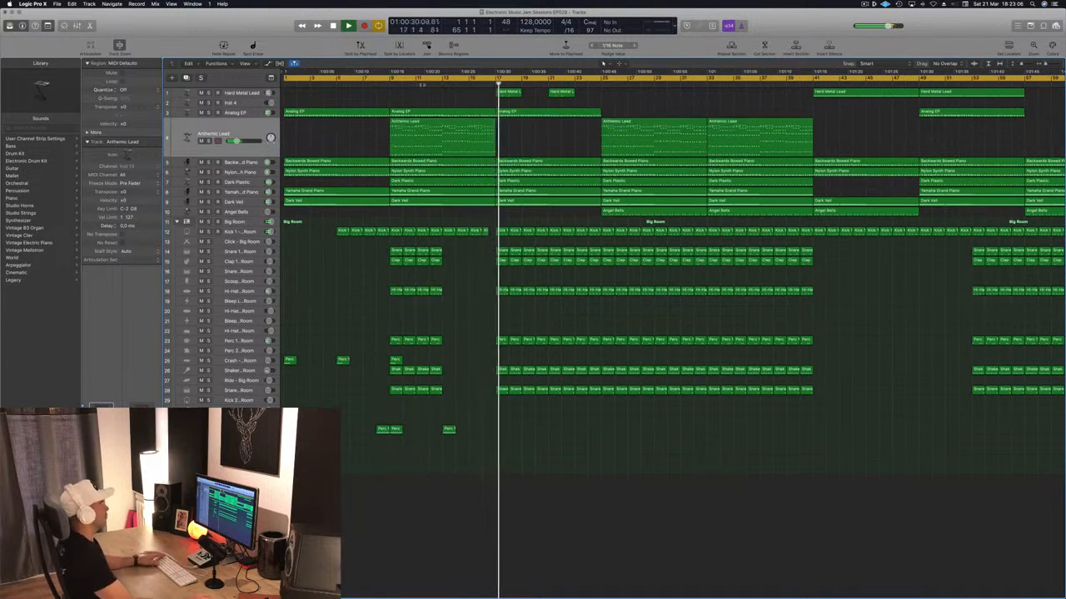
- Move the two Hard Metal Lead regions to bars 25 and 29 and remove the Analog EP region at bar 17
{"action": "left_click", "coordinate": [436, 84]}
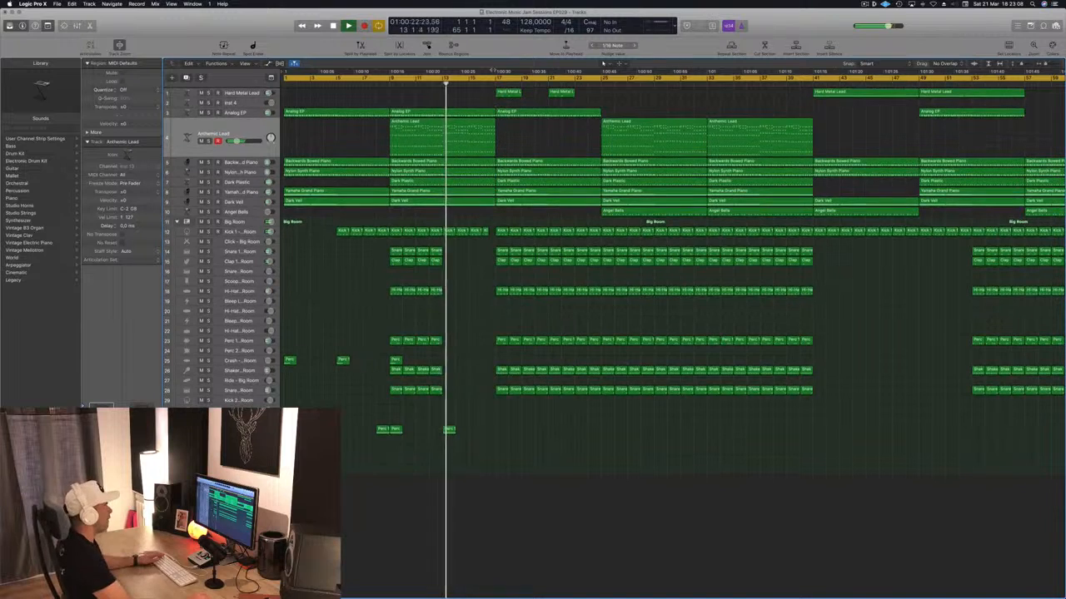
{"action": "mouse_move", "coordinate": [594, 93]}
{"action": "left_mouse_down"}
{"action": "mouse_move", "coordinate": [470, 105]}
{"action": "mouse_move", "coordinate": [608, 95]}
{"action": "left_mouse_up"}
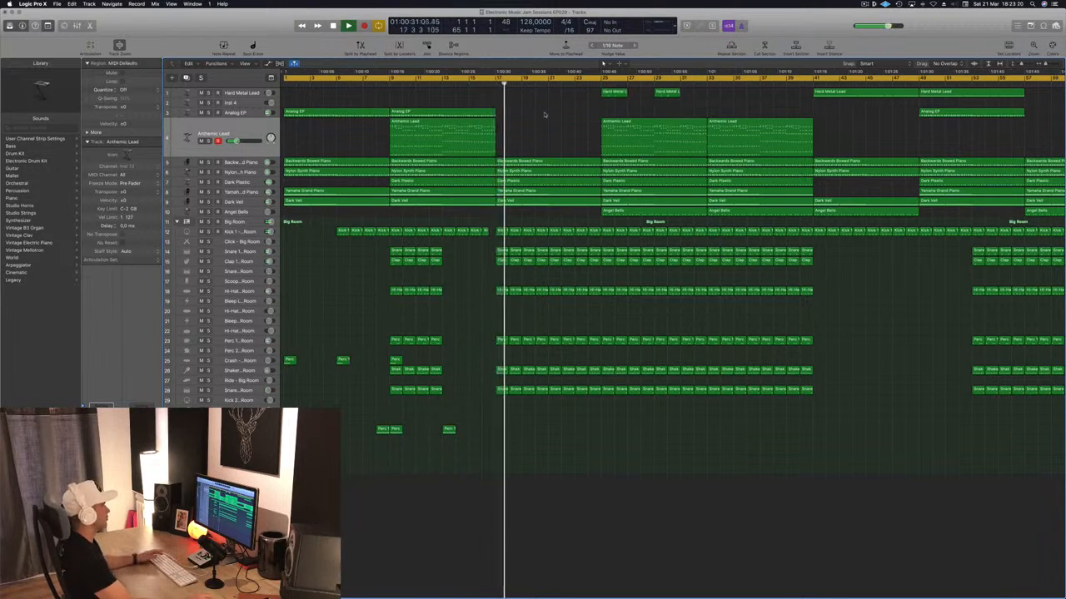
- Split the five piano and pad regions, from Backwards Bowed Piano to Dark Veil, at bar 21, splitting notes that cross the cut
{"action": "left_click", "coordinate": [484, 84]}
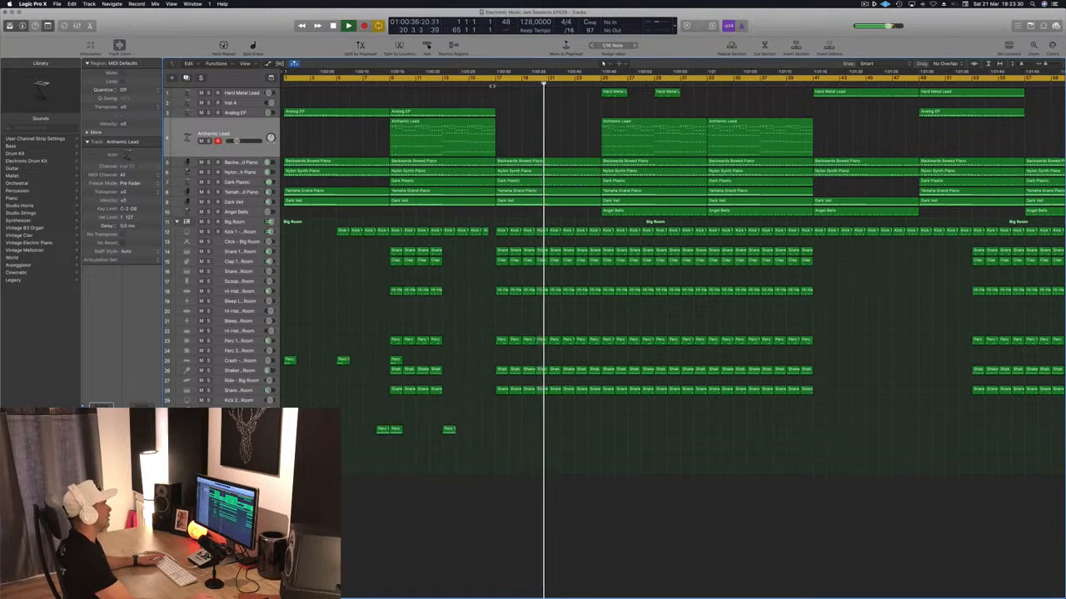
{"action": "left_click", "coordinate": [492, 83]}
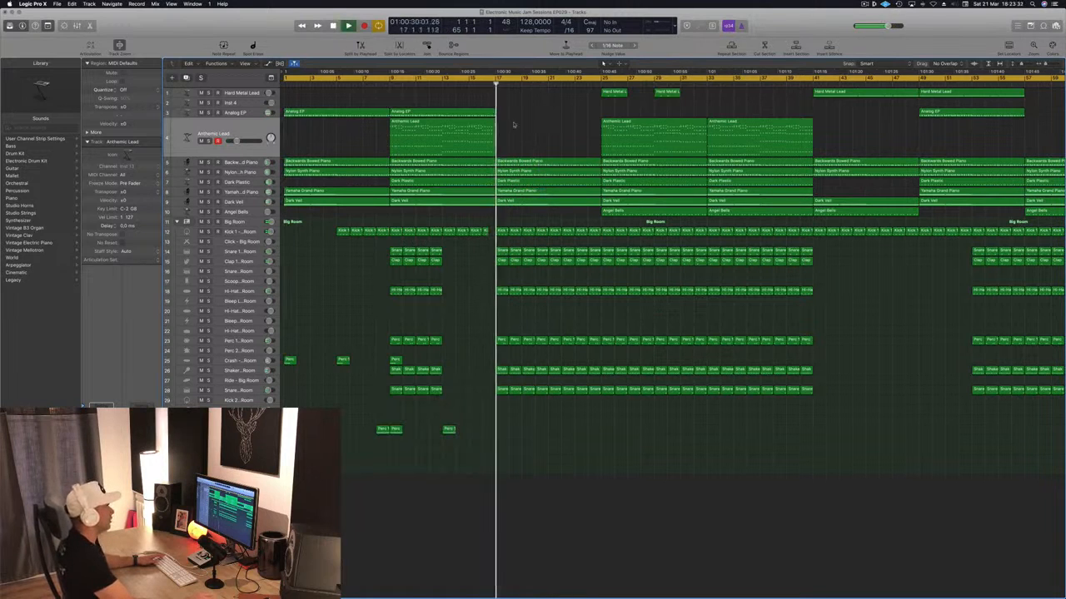
{"action": "left_click_drag", "start_coordinate": [514, 124], "coordinate": [550, 204]}
{"action": "key", "text": "super+space"}
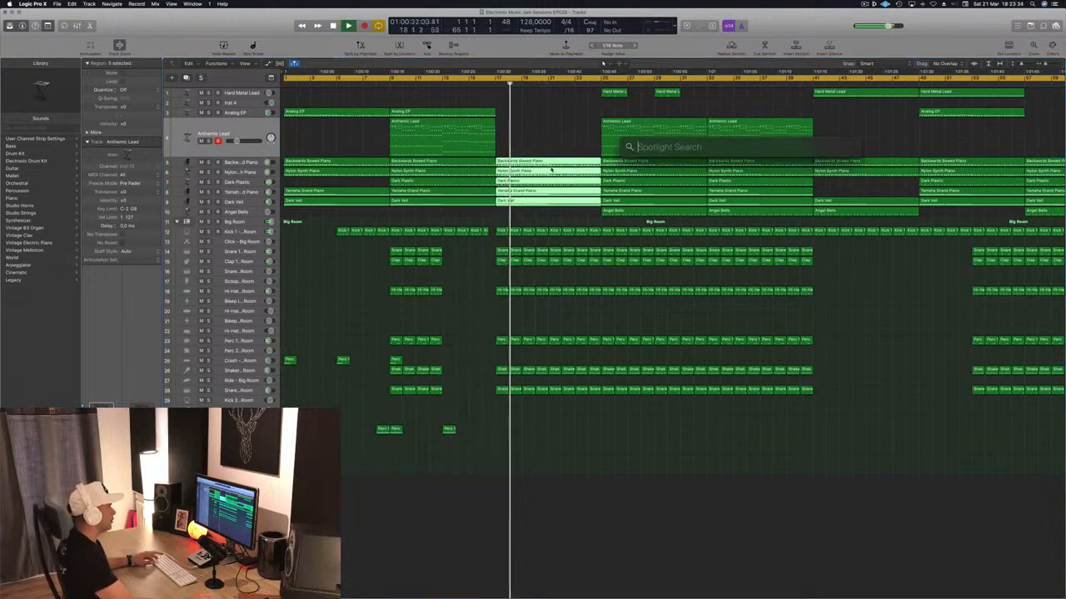
{"action": "left_click_drag", "start_coordinate": [547, 149], "coordinate": [552, 224]}
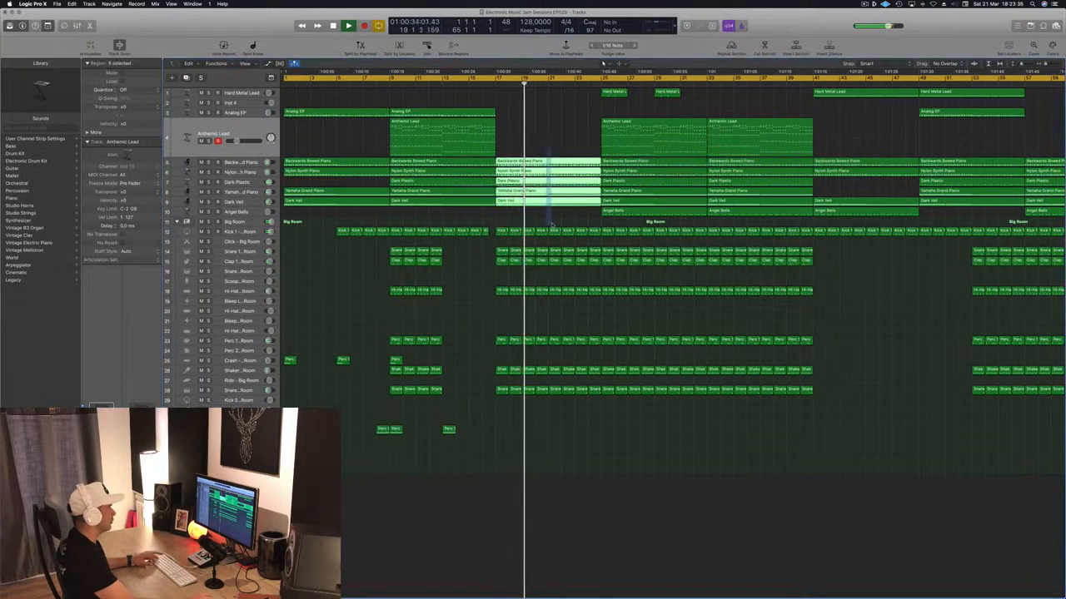
{"action": "key", "text": "super+t"}
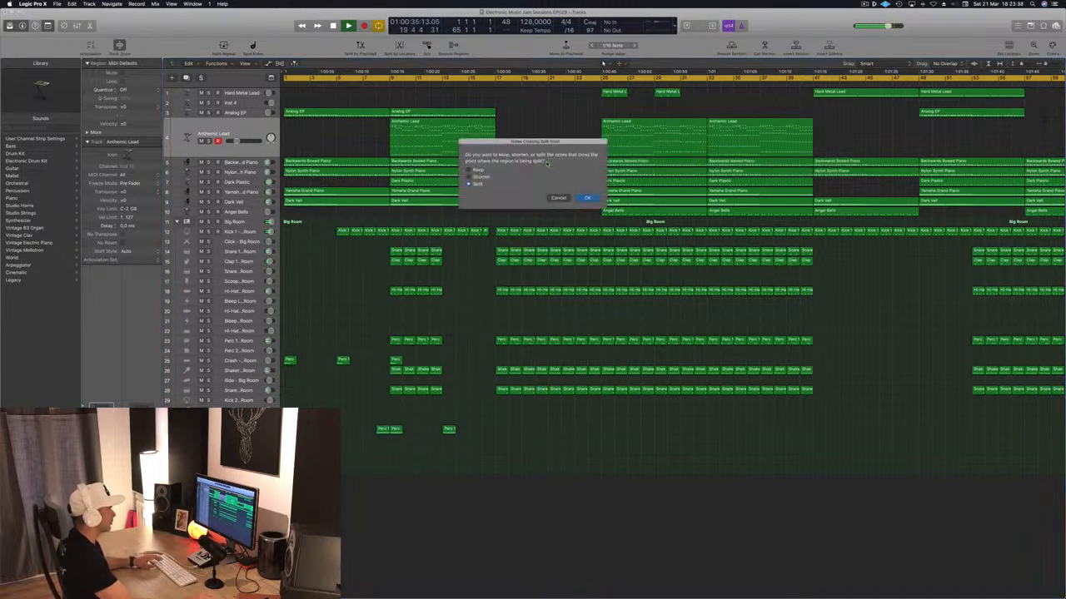
{"action": "key", "text": "Return"}
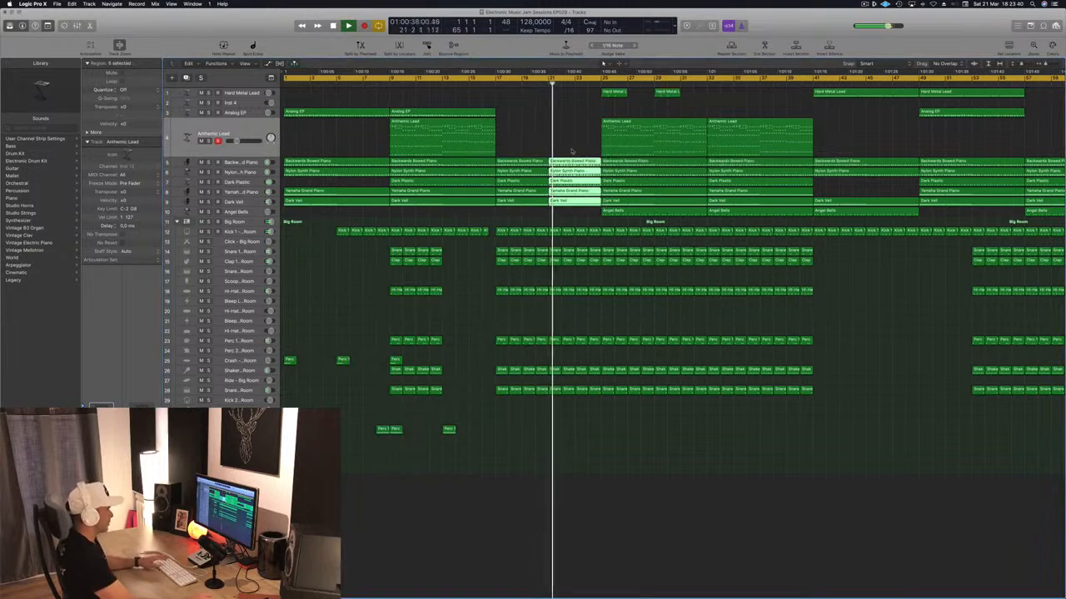
- Copy the five piano and pad regions from bar 17 to bar 21, replacing the ones there
{"action": "key", "text": "space"}
{"action": "key", "text": "space"}
{"action": "left_click_drag", "start_coordinate": [539, 148], "coordinate": [528, 206]}
{"action": "left_click_drag", "start_coordinate": [523, 164], "coordinate": [572, 170]}
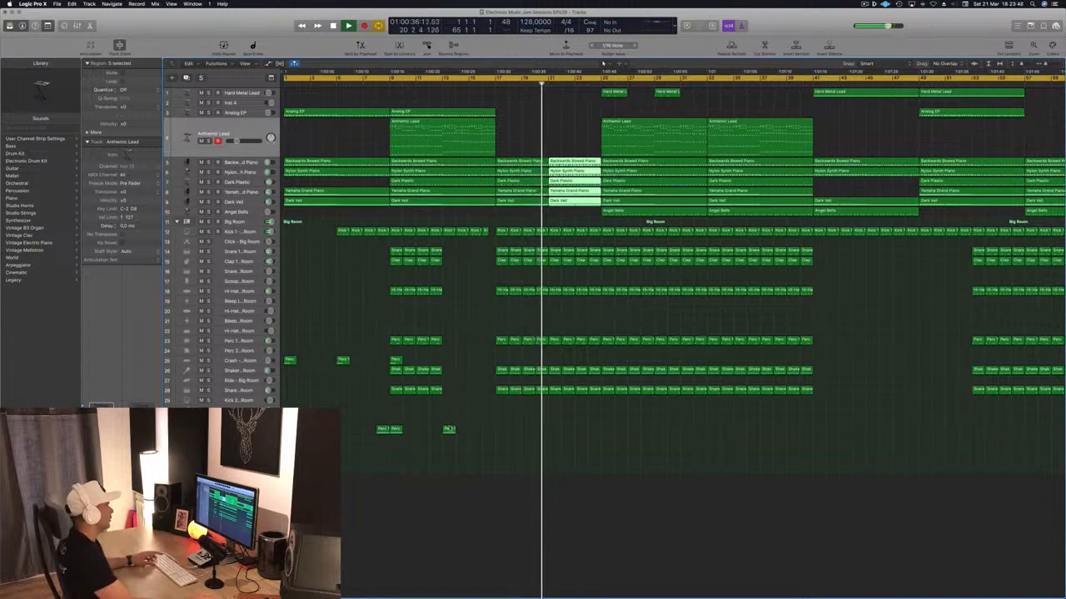
- Copy the Noise Downer - Dropkick region from bar 13 to bar 21
{"action": "left_click_drag", "start_coordinate": [449, 429], "coordinate": [558, 432]}
{"action": "key", "text": "super+Right"}
{"action": "key", "text": "super+Right"}
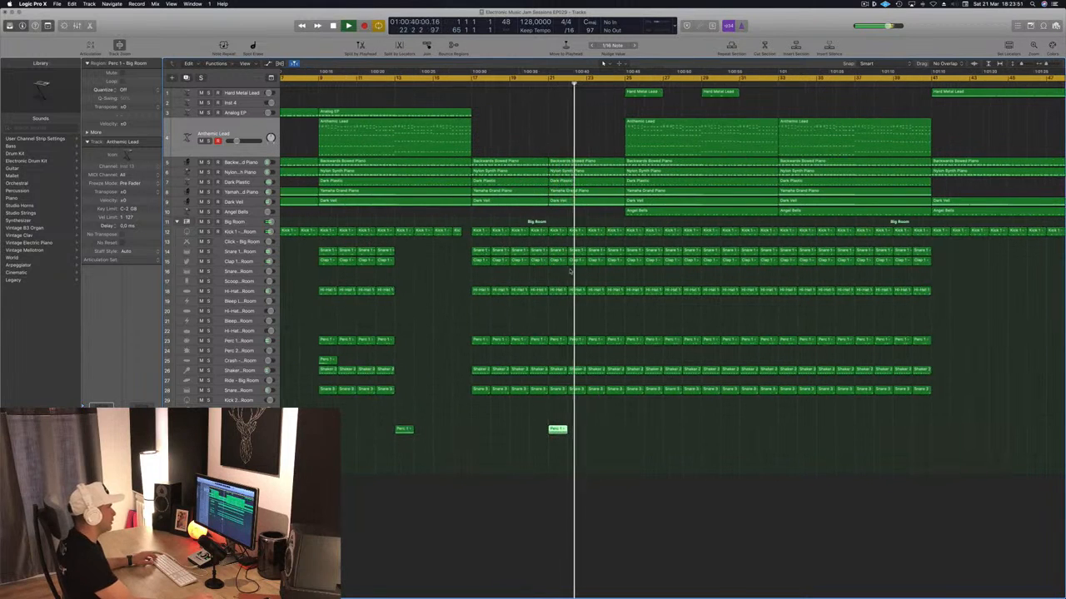
- Open the bar 20 Kick 1 region in the Piano Roll and audition the passage leading into bar 21
{"action": "left_click", "coordinate": [538, 231]}
{"action": "key", "text": "p"}
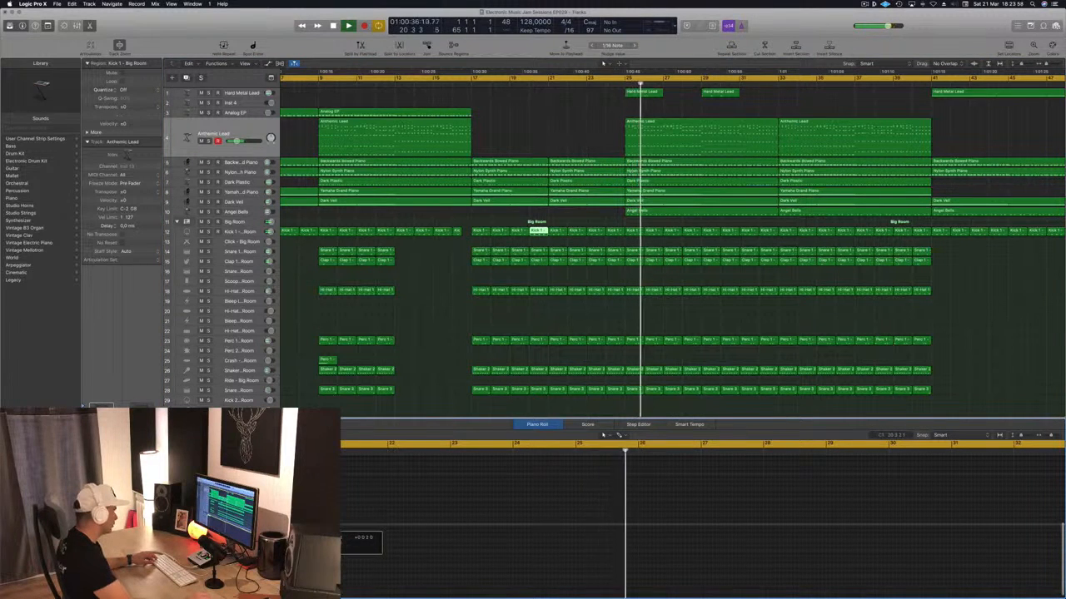
{"action": "left_click", "coordinate": [527, 82]}
{"action": "key", "text": "super+Left"}
{"action": "key", "text": "super+Left"}
{"action": "key", "text": "super+Left"}
{"action": "key", "text": "super+Left"}
{"action": "key", "text": "super+Left"}
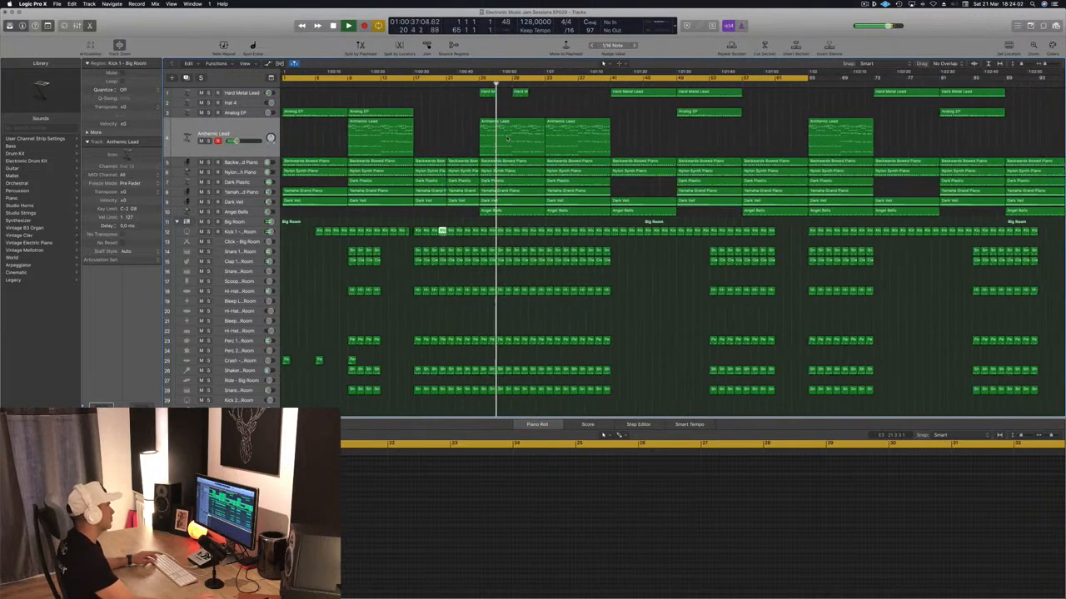
{"action": "key", "text": "super+Right"}
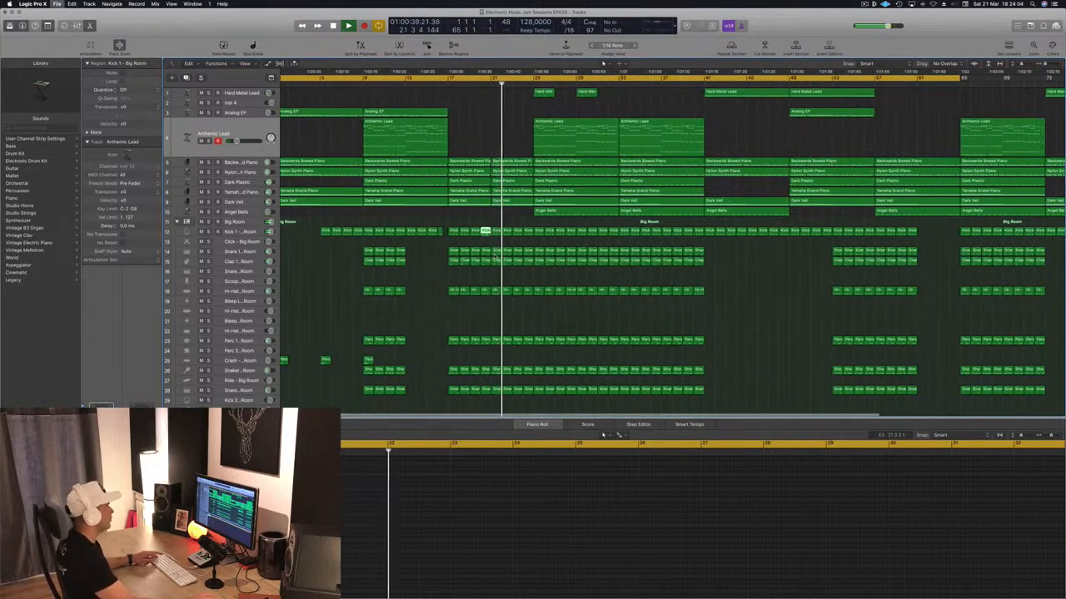
{"action": "key", "text": "super+Left"}
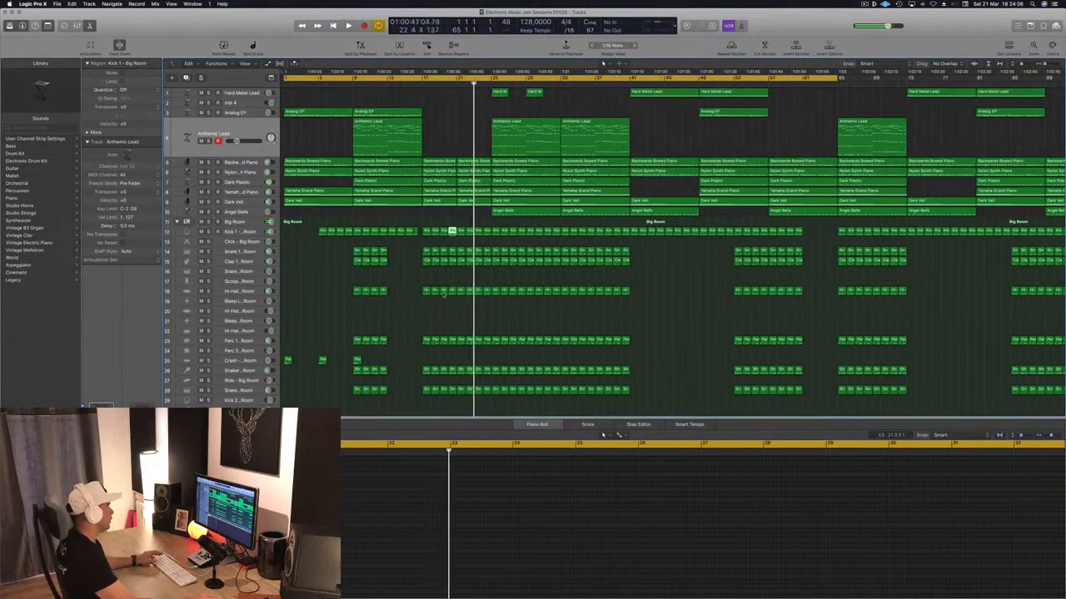
- Set the start of the cycle range to bar 9 and play the section from there
{"action": "scroll", "coordinate": [454, 293], "scroll_direction": "down", "scroll_amount": 3}
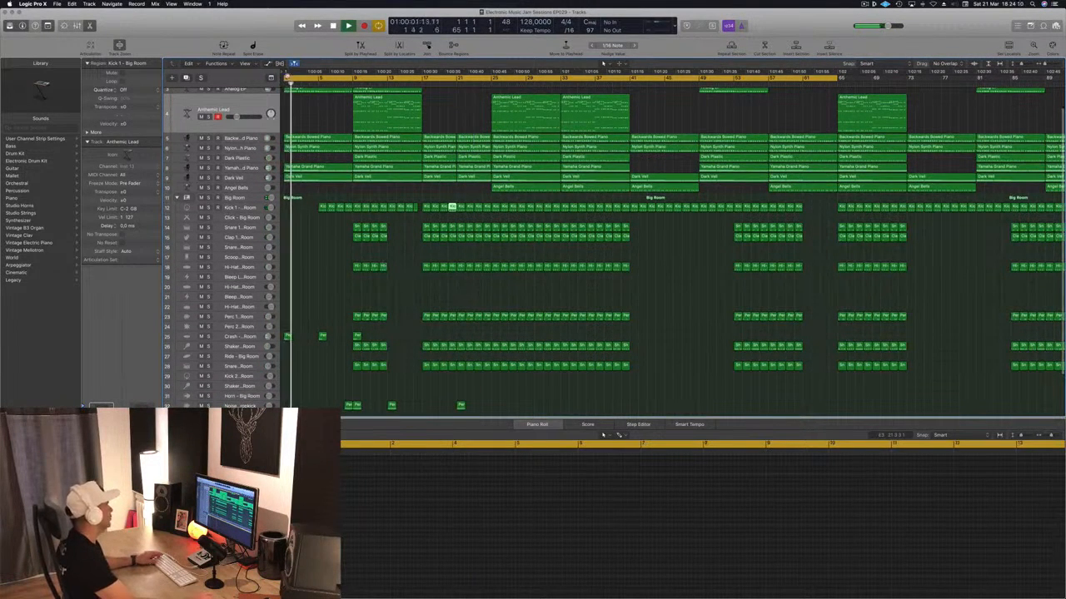
{"action": "left_click_drag", "start_coordinate": [285, 78], "coordinate": [354, 79]}
{"action": "key", "text": "Return"}
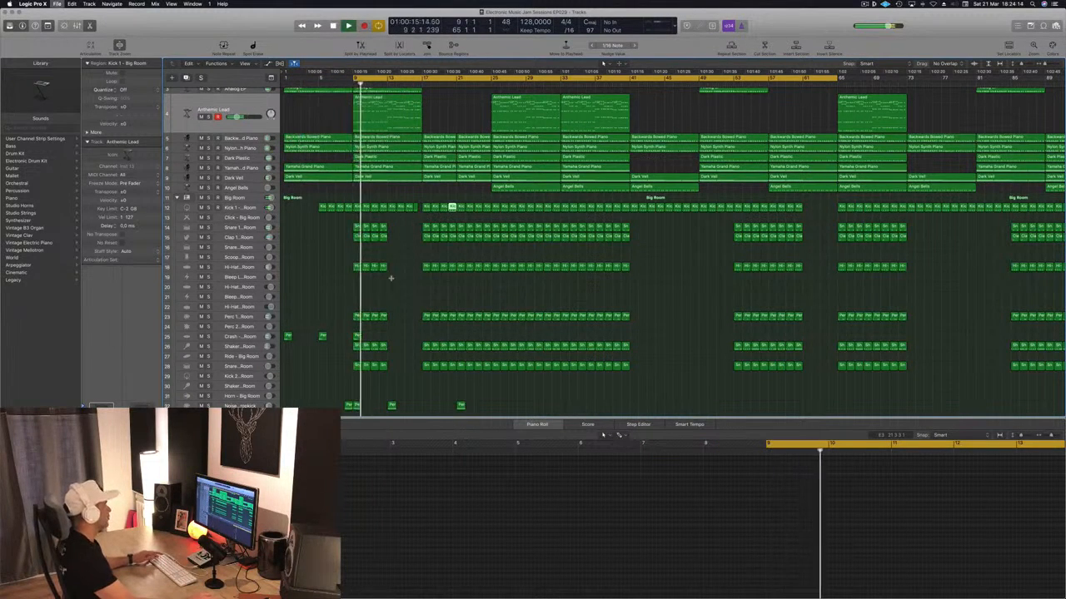
{"action": "scroll", "coordinate": [395, 312], "scroll_direction": "down", "scroll_amount": 3}
{"action": "scroll", "coordinate": [398, 300], "scroll_direction": "up", "scroll_amount": 1}
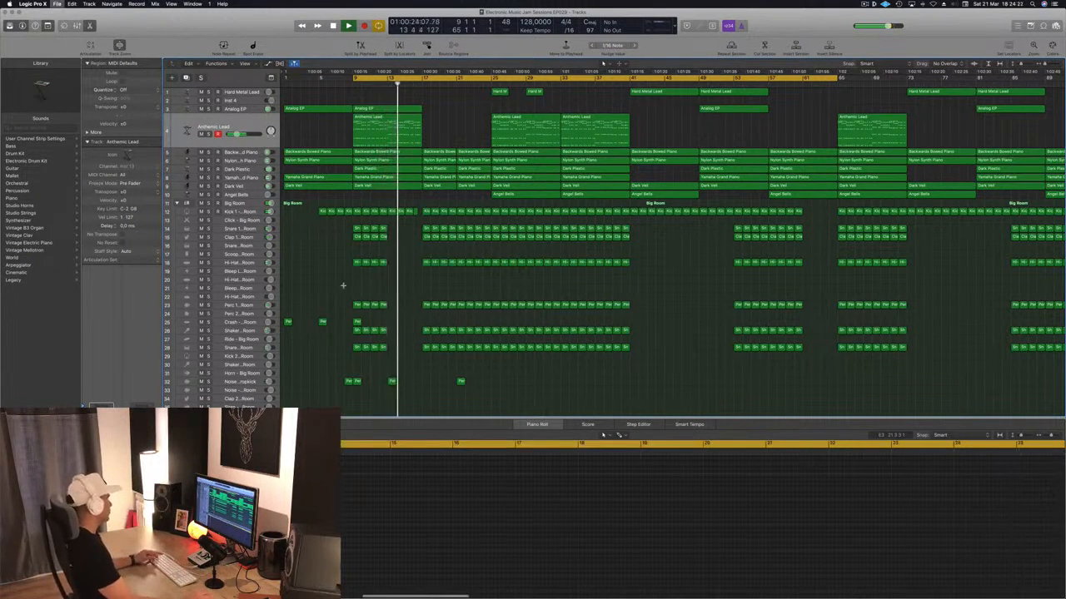
- Move the bar 17 Hi-Hat 1 region to the Bleep High track and reduce it to one note at the region's start
{"action": "key", "text": "super+Left"}
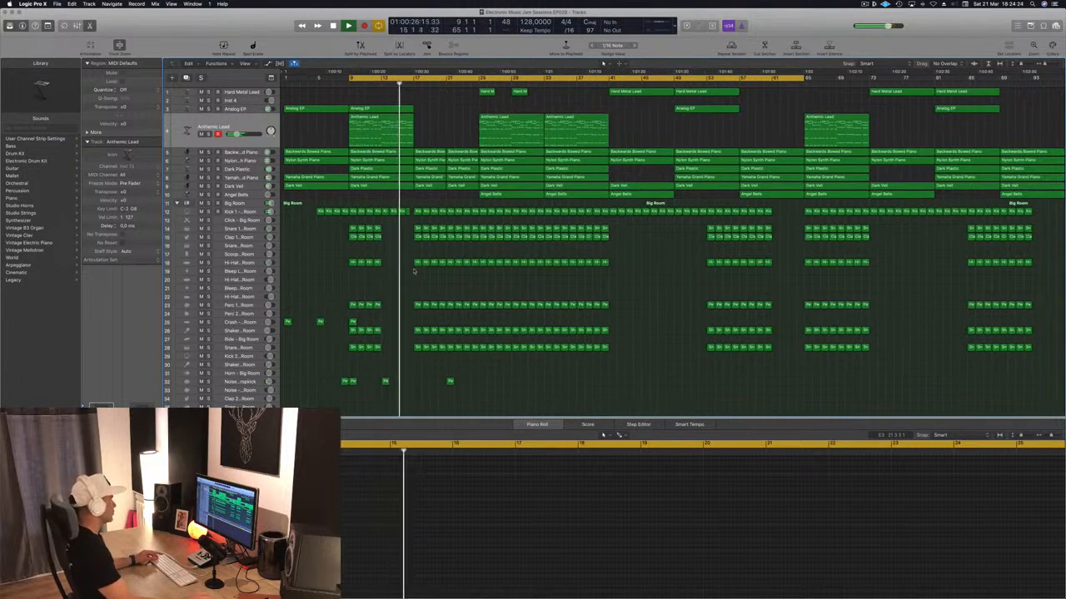
{"action": "left_click_drag", "start_coordinate": [417, 262], "coordinate": [417, 290]}
{"action": "left_click_drag", "start_coordinate": [502, 500], "coordinate": [590, 527]}
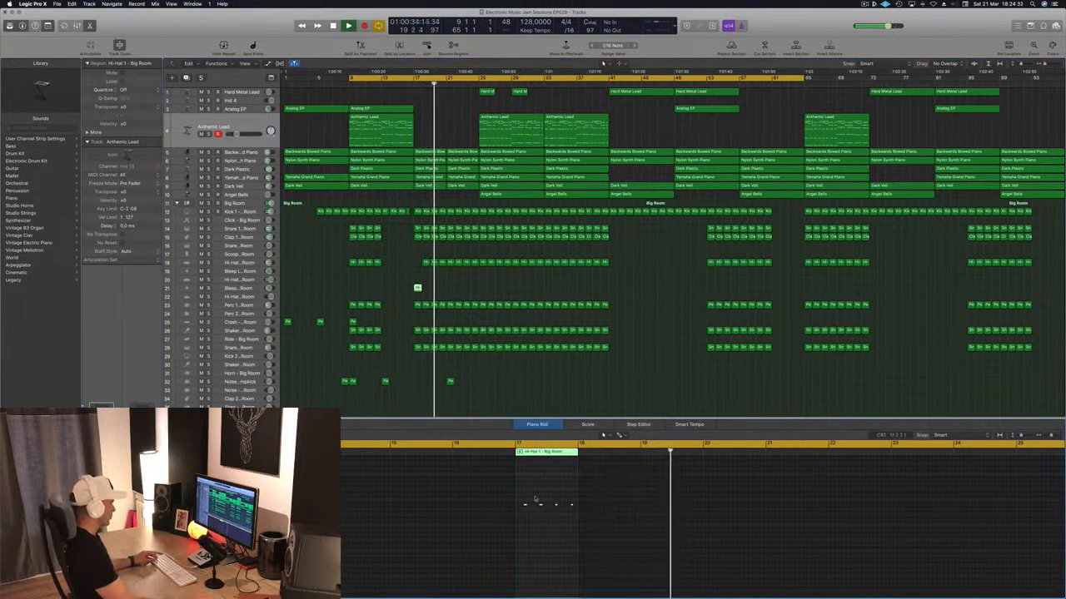
{"action": "left_click_drag", "start_coordinate": [534, 498], "coordinate": [575, 520]}
{"action": "key", "text": "Delete"}
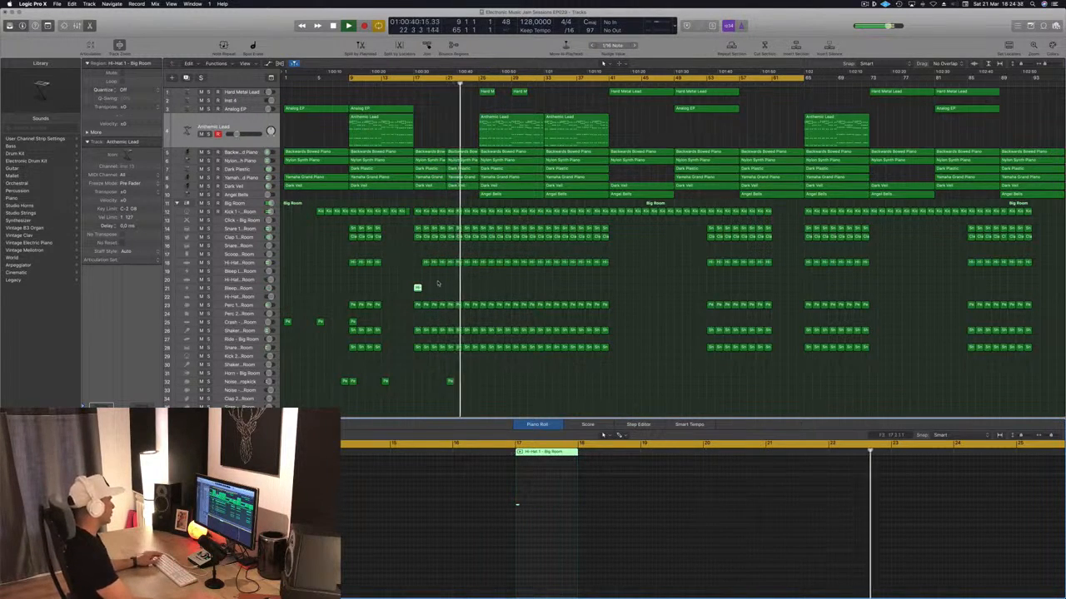
- Move the single-note region to bar 21 and change the Bleep High track's sound to Noise - Video Star
{"action": "left_click_drag", "start_coordinate": [417, 288], "coordinate": [449, 289]}
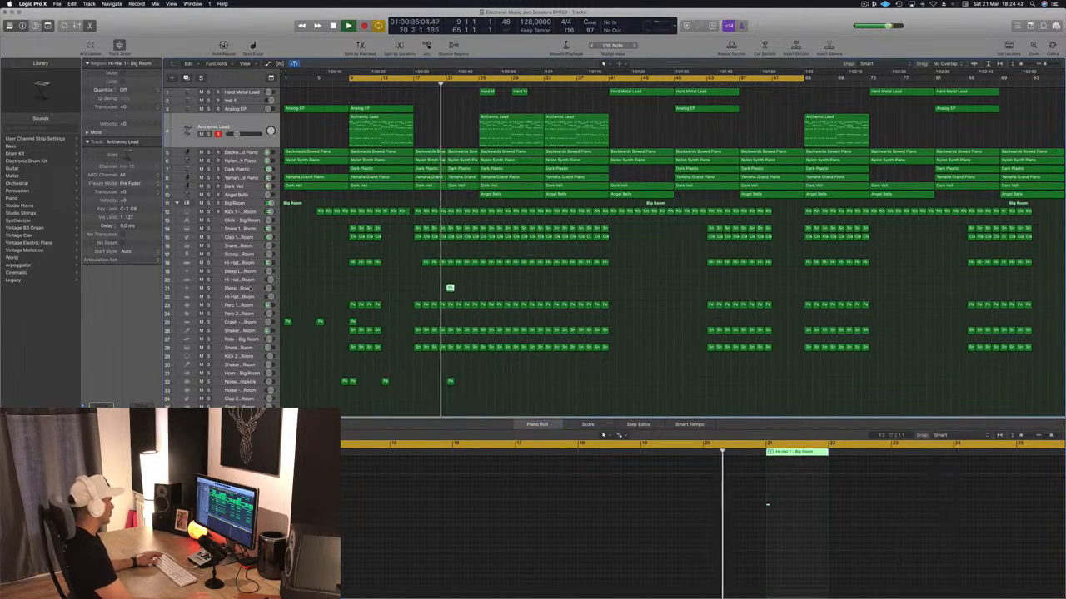
{"action": "left_click", "coordinate": [250, 289]}
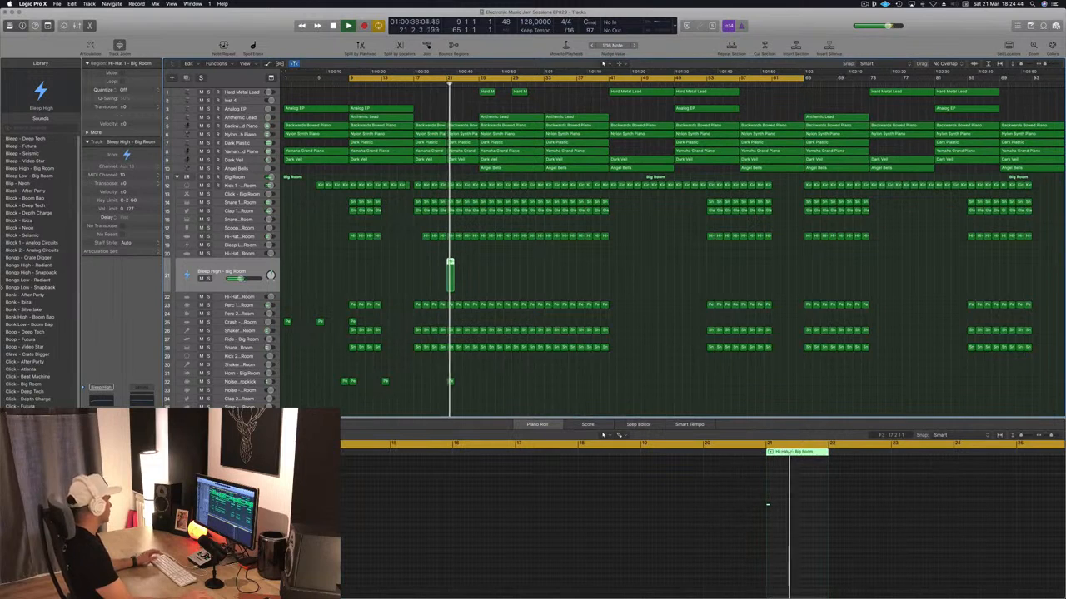
{"action": "scroll", "coordinate": [66, 337], "scroll_direction": "down", "scroll_amount": 10}
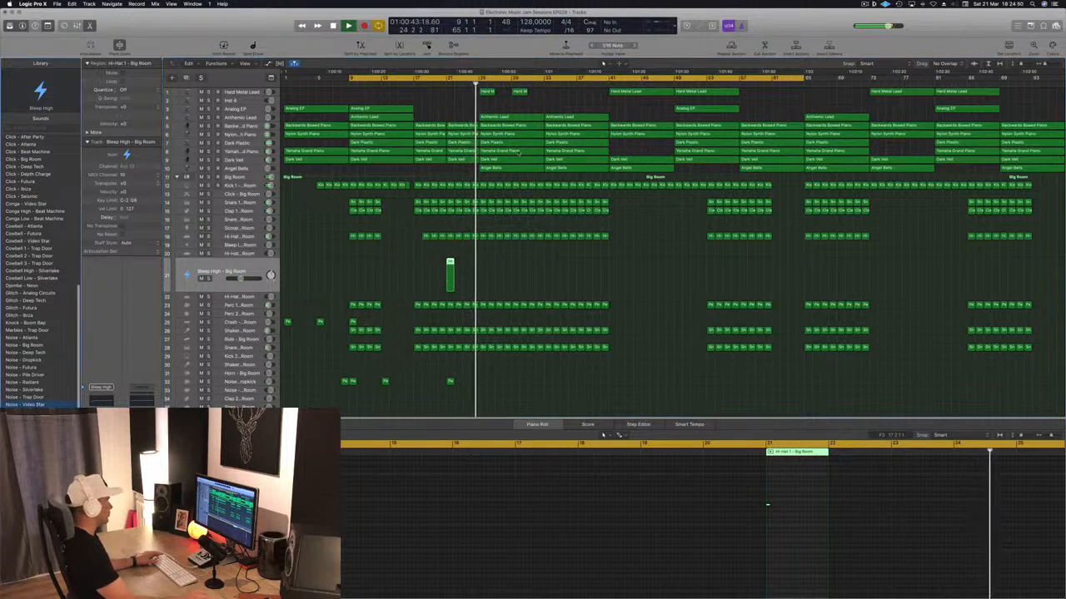
{"action": "left_click", "coordinate": [33, 404]}
{"action": "left_click", "coordinate": [439, 84]}
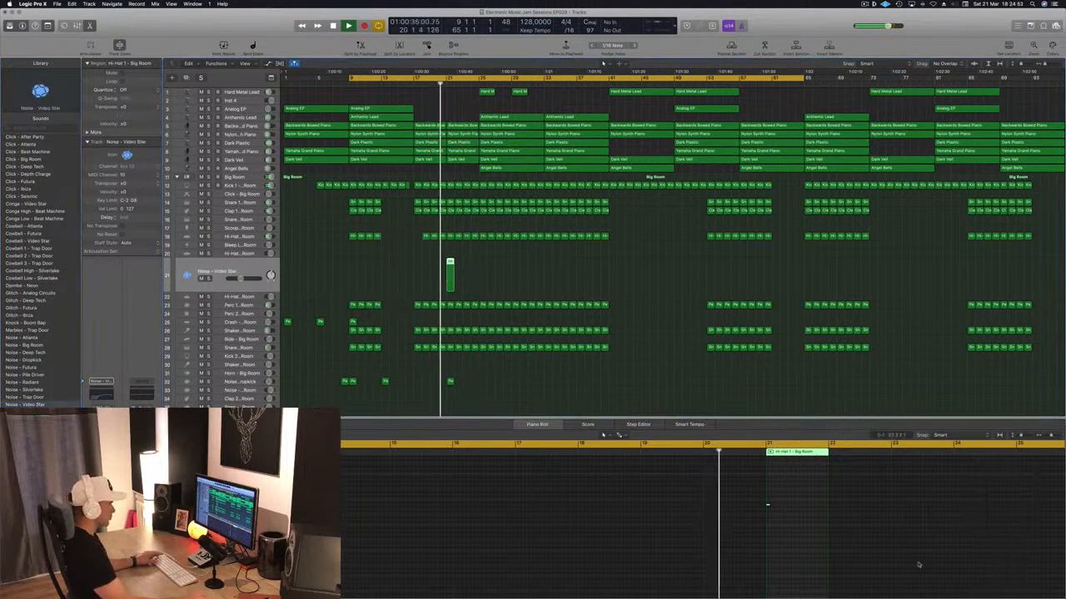
- Lengthen the noise note to almost the full bar 21 and add a send to the Bus 6 large hall reverb
{"action": "left_click_drag", "start_coordinate": [770, 505], "coordinate": [801, 508]}
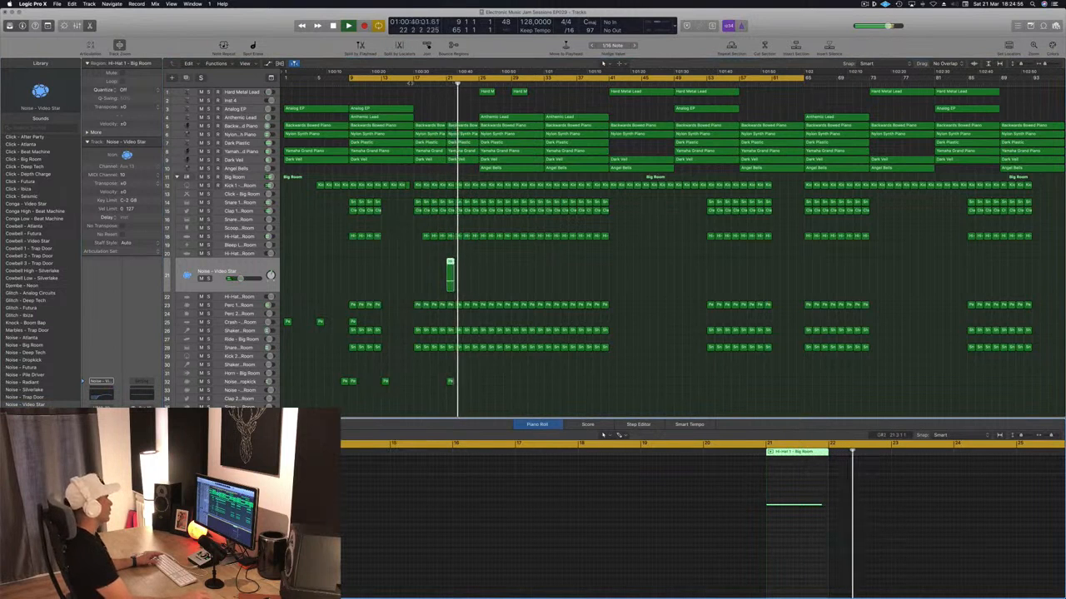
{"action": "left_click", "coordinate": [437, 84]}
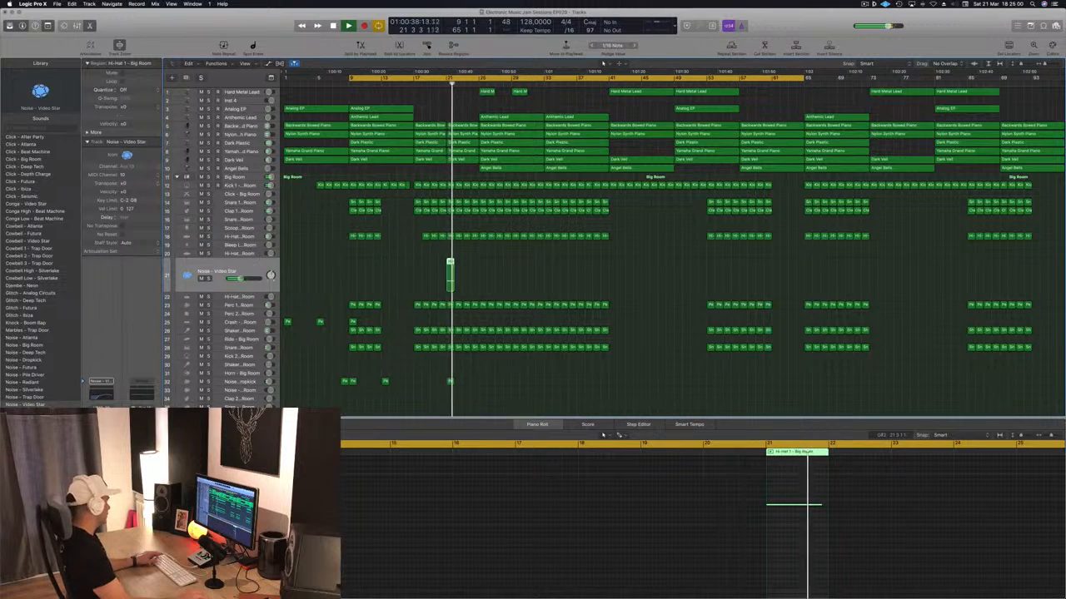
{"action": "left_click", "coordinate": [101, 454]}
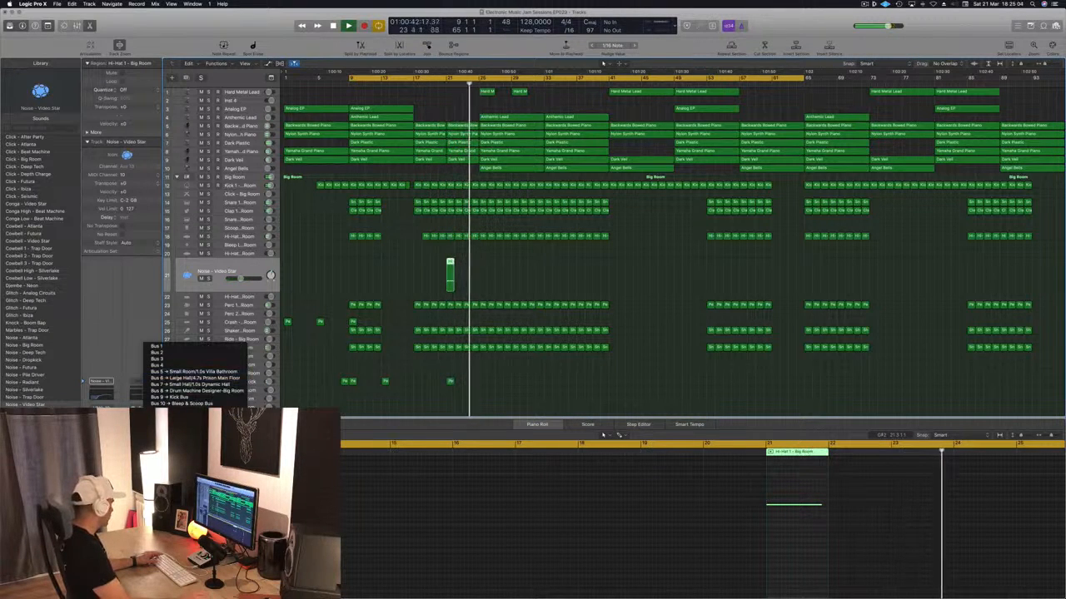
{"action": "left_click", "coordinate": [196, 378]}
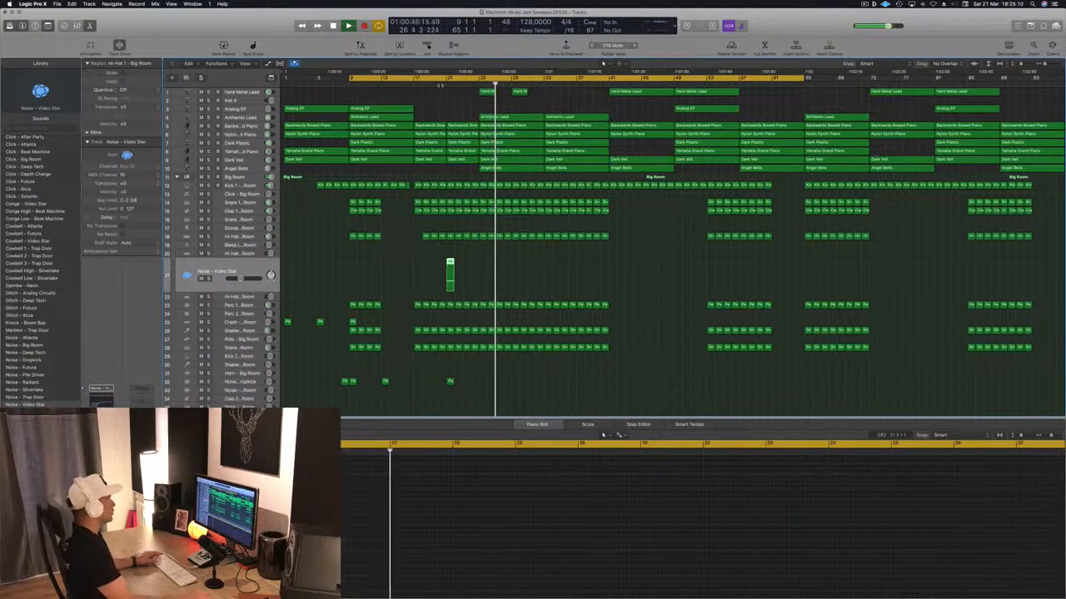
- Audition the noise effect from bar 20, save the project, and replay the section from bar 17
{"action": "left_click", "coordinate": [440, 84]}
{"action": "left_click", "coordinate": [514, 270]}
{"action": "key", "text": "super+s"}
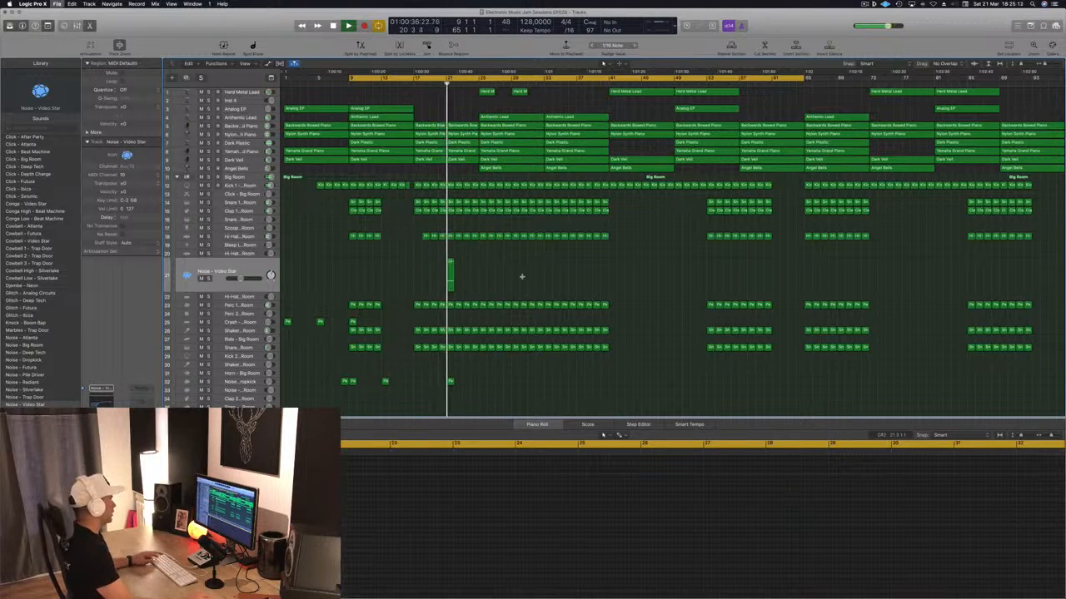
{"action": "key", "text": "super+Right"}
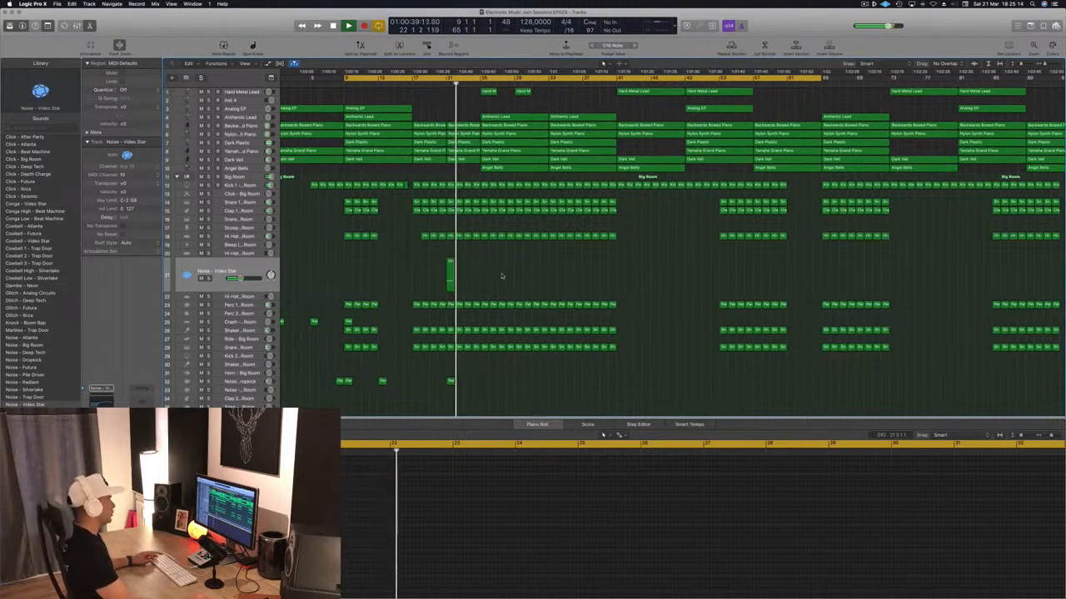
{"action": "key", "text": "super+Left"}
{"action": "key", "text": "super+Left"}
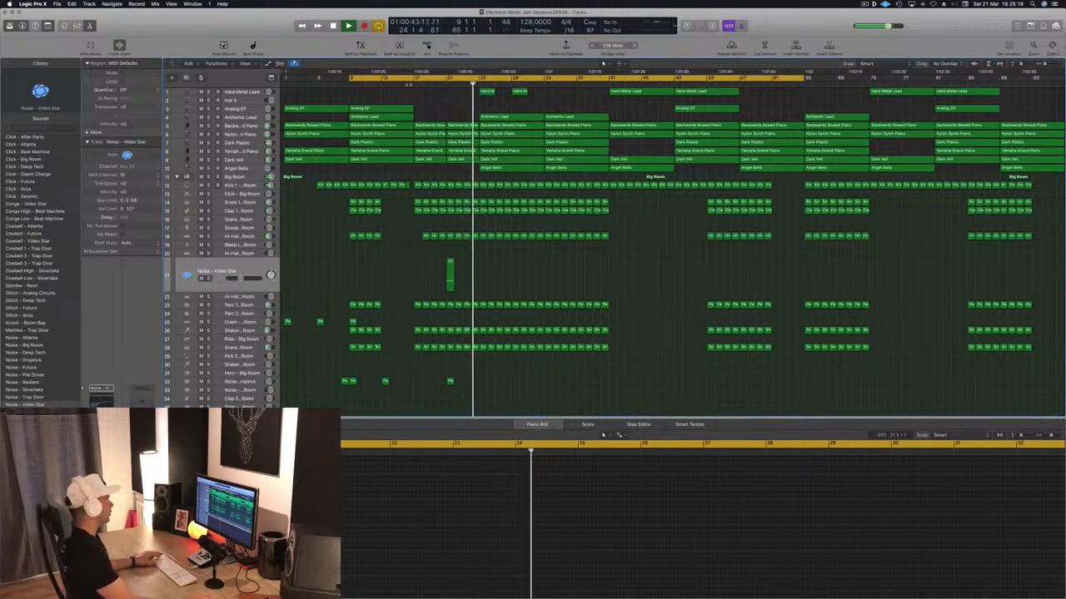
{"action": "key", "text": "shift+comma"}
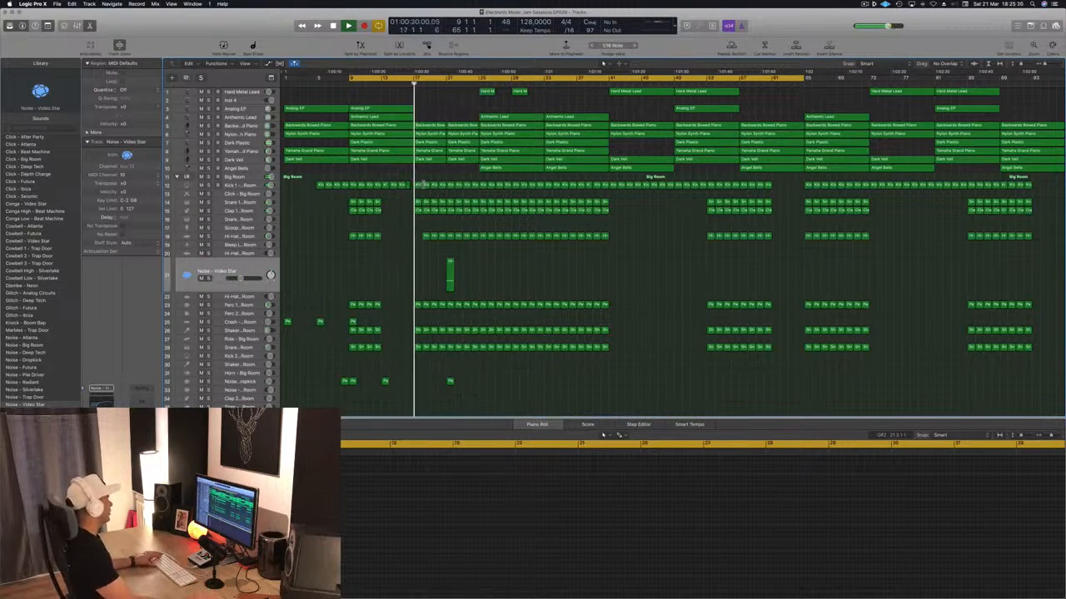
- Copy the bar 18 Hi-Hat 1 region to the empty slot at bar 17
{"action": "left_click", "coordinate": [377, 210]}
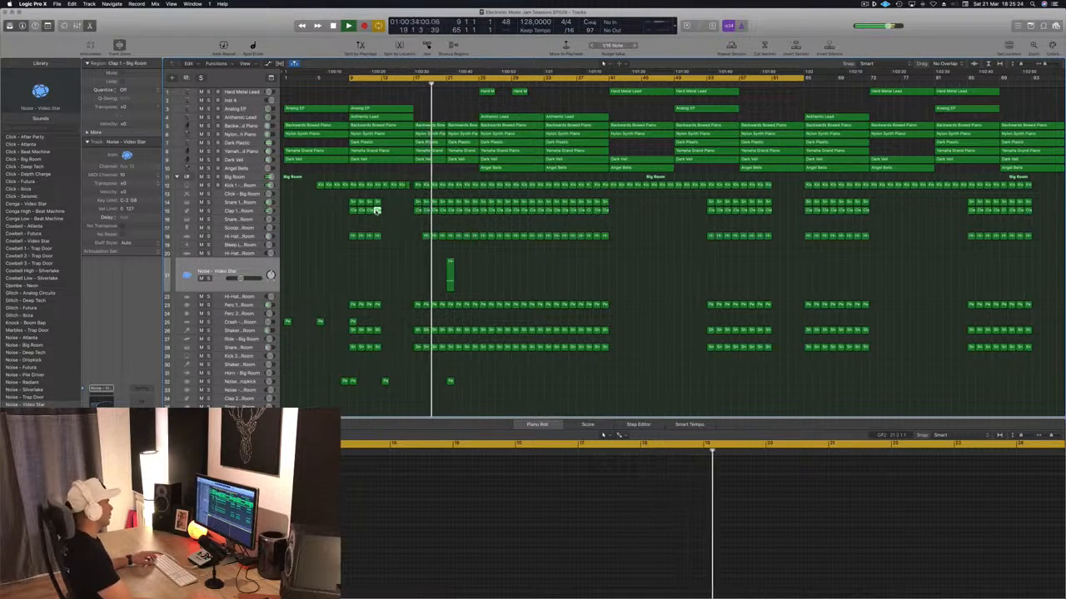
{"action": "left_click", "coordinate": [406, 83]}
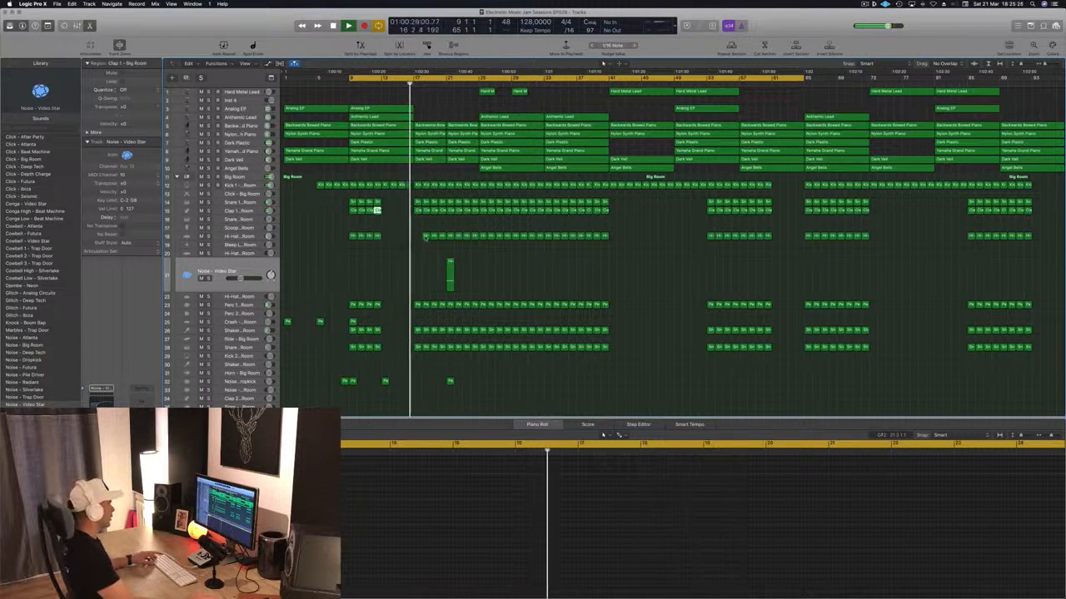
{"action": "left_click", "coordinate": [424, 238]}
{"action": "left_click", "coordinate": [417, 237]}
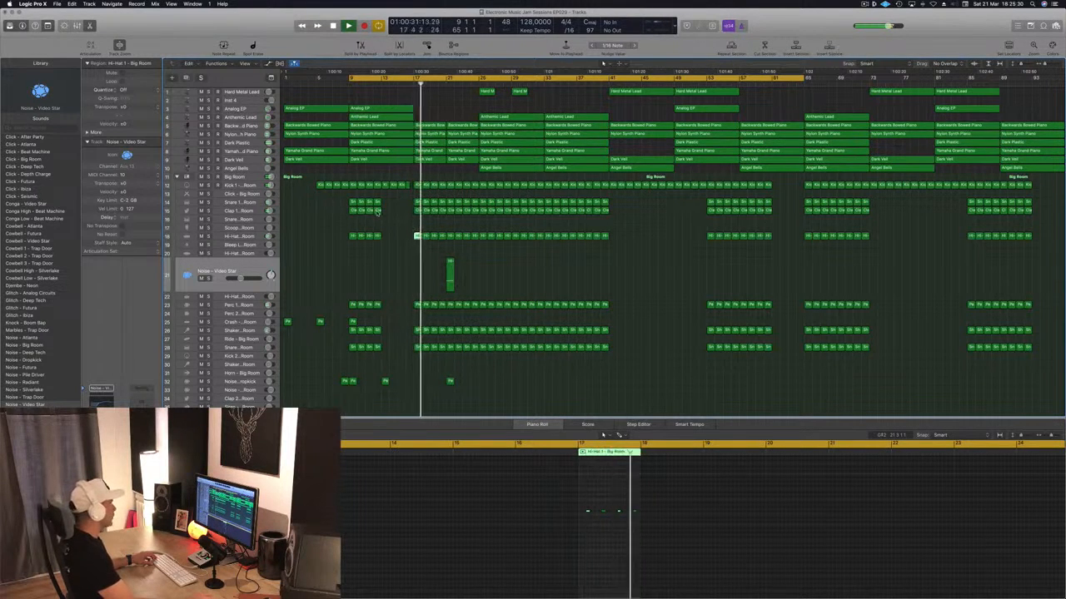
- Copy the bar 12 Clap 1 region to bar 24 on the Snare 2 track and select that track
{"action": "left_click_drag", "start_coordinate": [377, 211], "coordinate": [473, 220]}
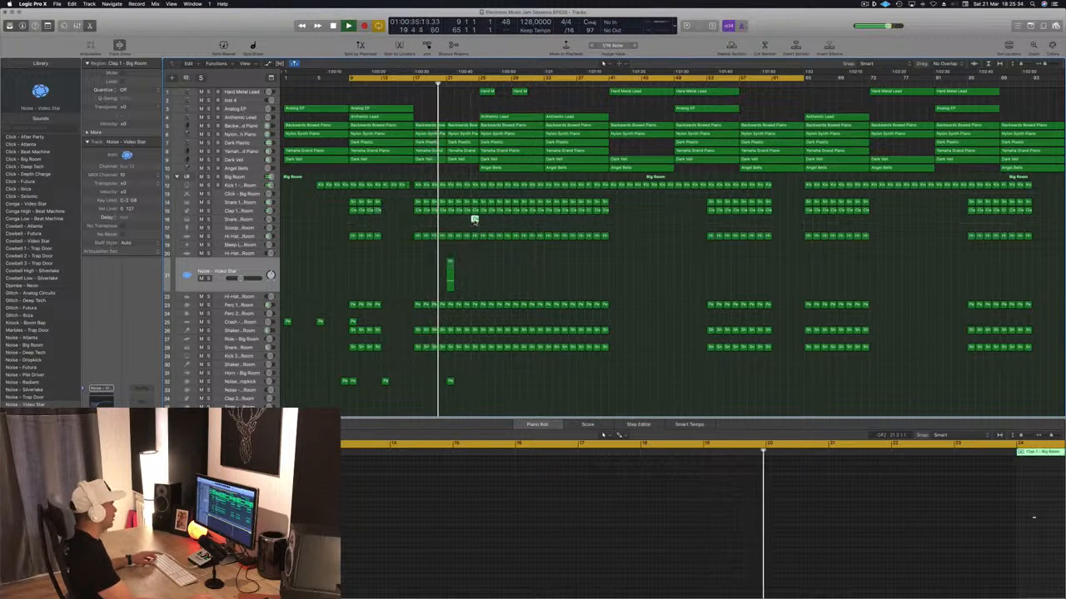
{"action": "left_click", "coordinate": [473, 219]}
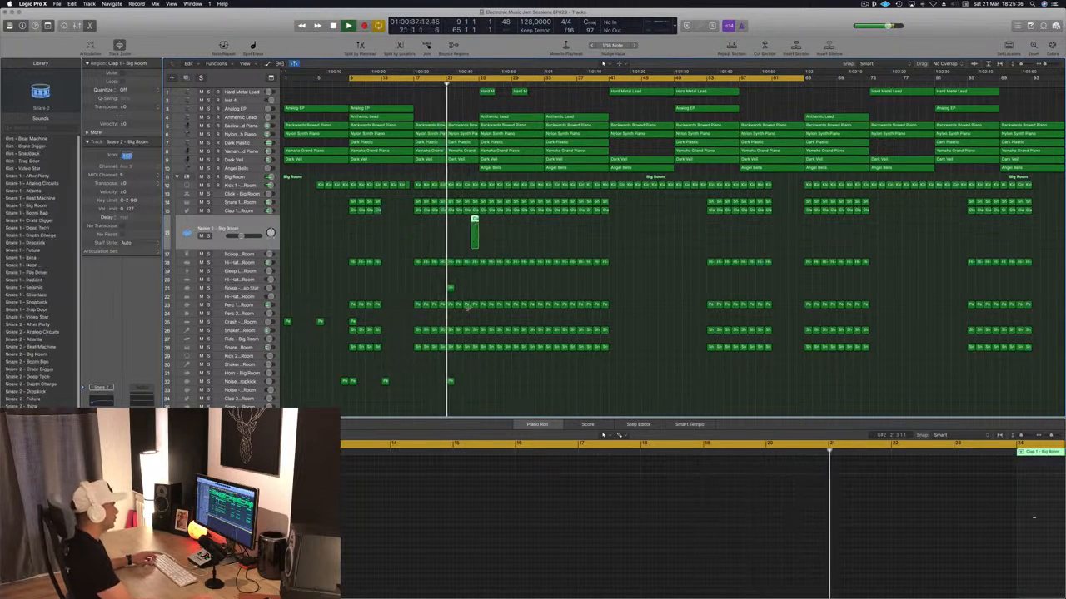
- Fill the bar 24 clap region on the Snare 2 track with straight eighth notes by duplicating its existing note
{"action": "scroll", "coordinate": [1005, 525], "scroll_direction": "left", "scroll_amount": 2}
{"action": "scroll", "coordinate": [1006, 526], "scroll_direction": "right", "scroll_amount": 4}
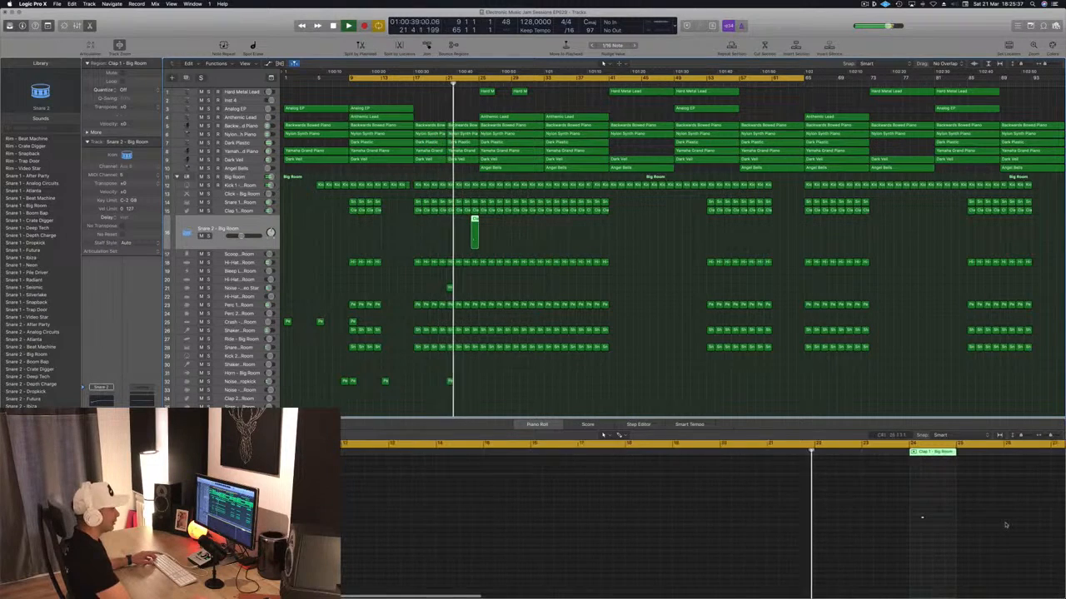
{"action": "left_click", "coordinate": [906, 516]}
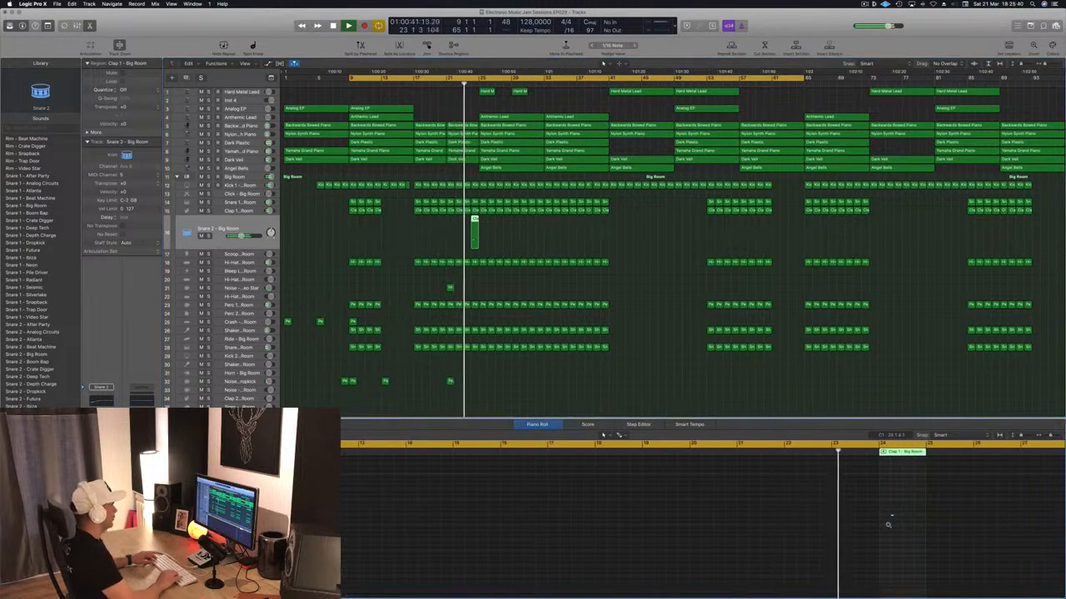
{"action": "left_click", "coordinate": [888, 523], "text": "ctrl+alt"}
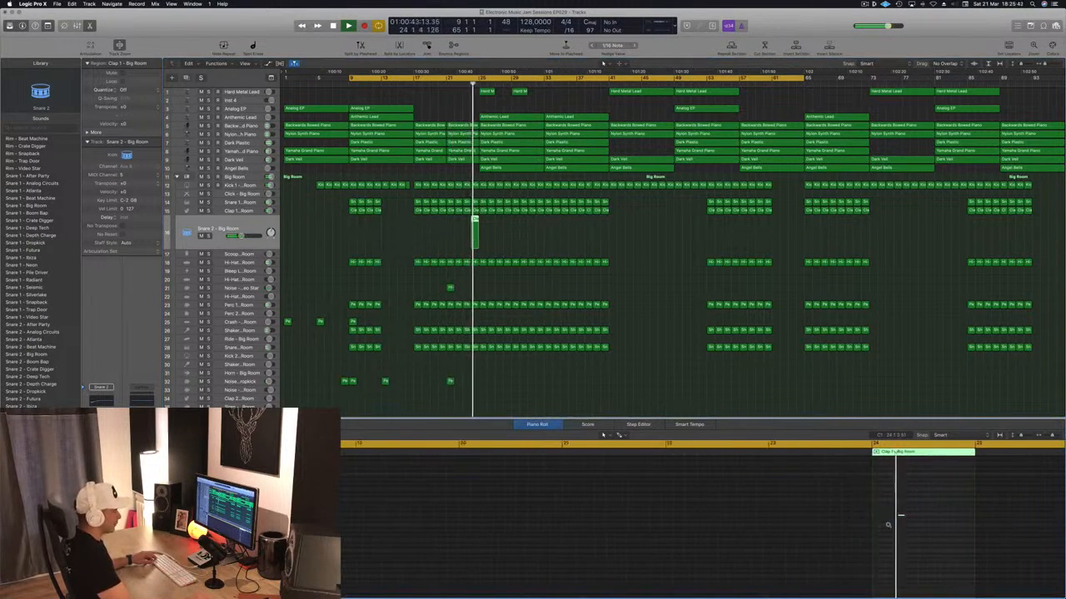
{"action": "left_click", "coordinate": [888, 523], "text": "ctrl+alt"}
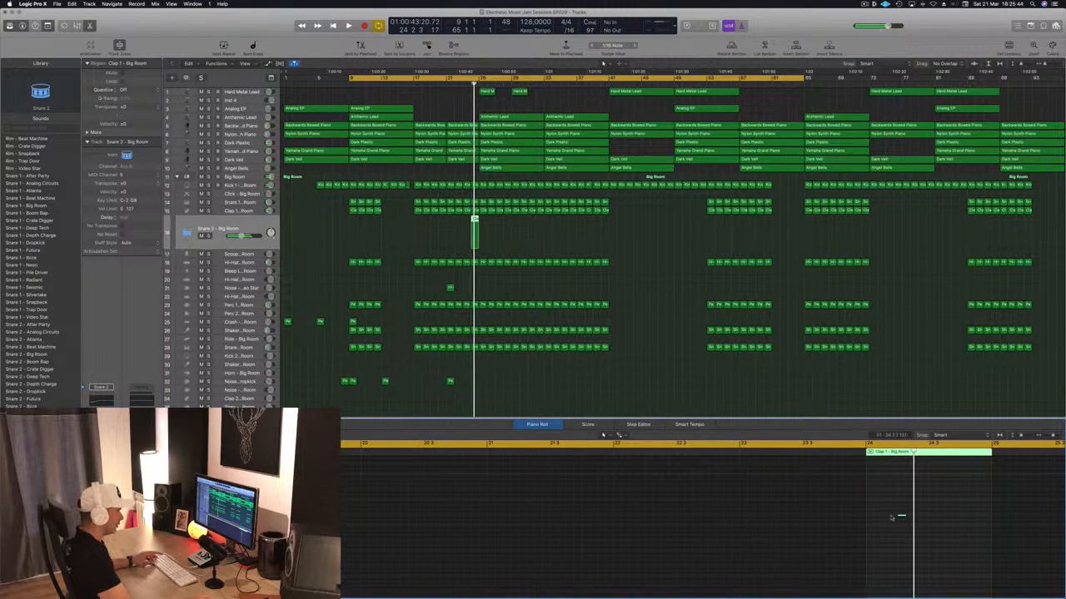
{"action": "left_click_drag", "start_coordinate": [901, 517], "coordinate": [870, 520]}
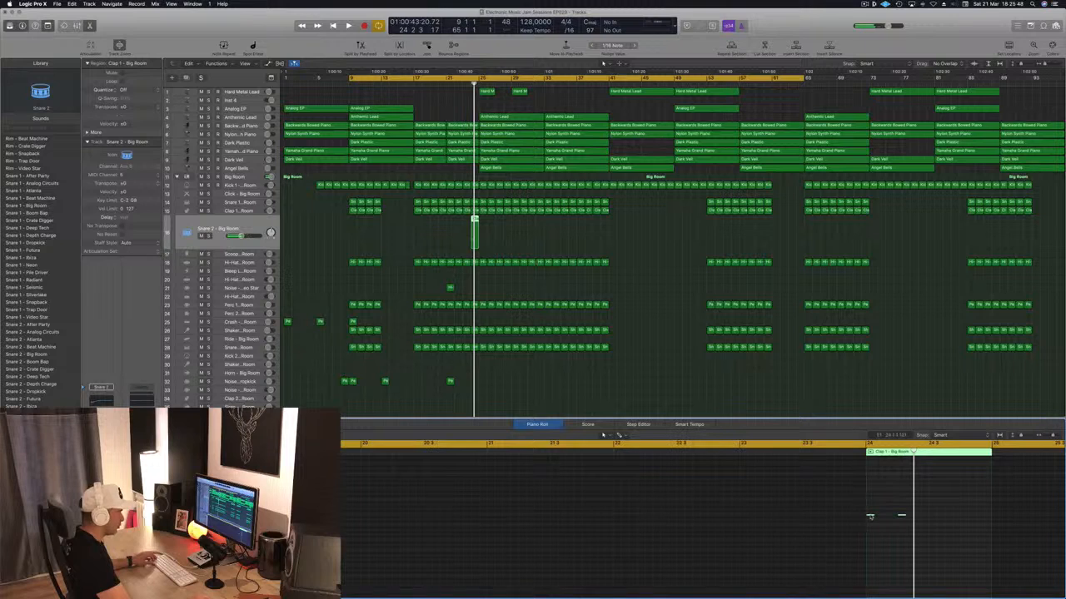
{"action": "left_click_drag", "start_coordinate": [870, 516], "coordinate": [934, 522]}
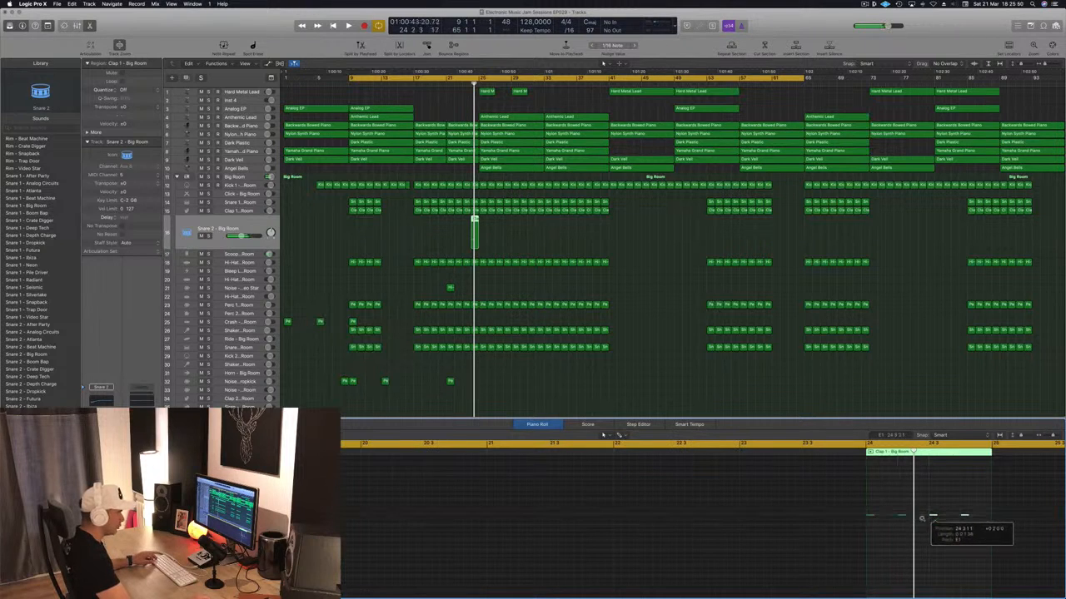
{"action": "left_click_drag", "start_coordinate": [844, 512], "coordinate": [1023, 529]}
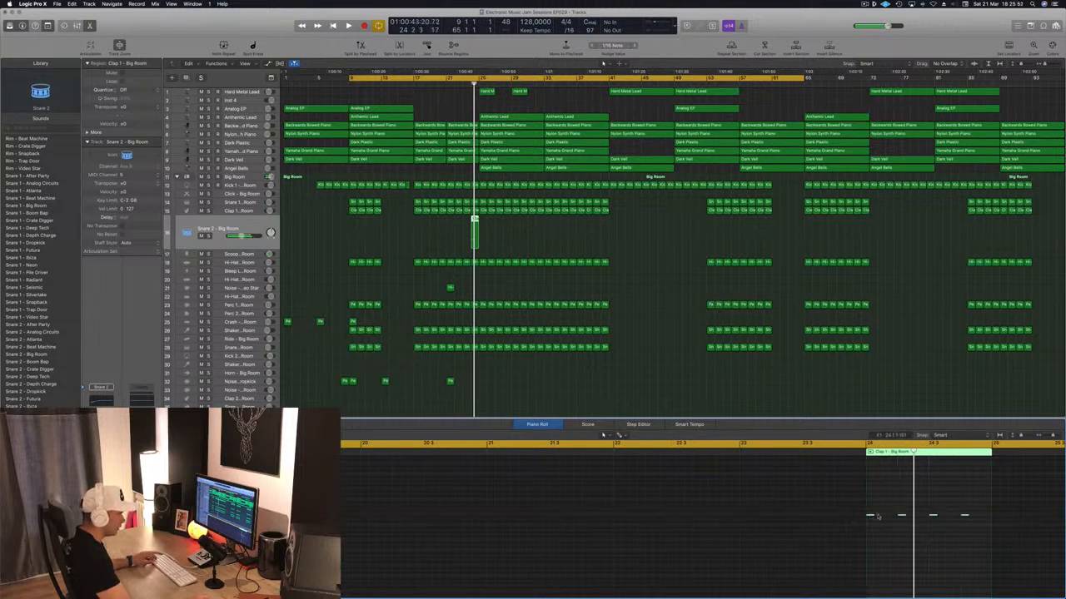
{"action": "left_click_drag", "start_coordinate": [877, 516], "coordinate": [885, 522]}
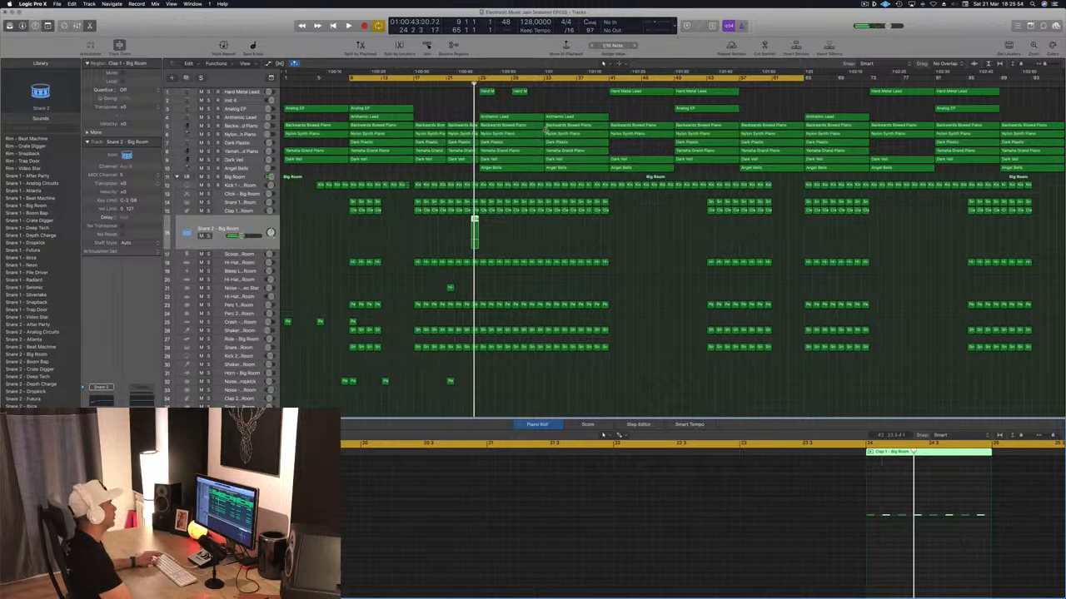
- Copy the bar 24 clap region to bar 23 on Snare 2, and double the bar 24 notes to continuous sixteenths
{"action": "key", "text": "space"}
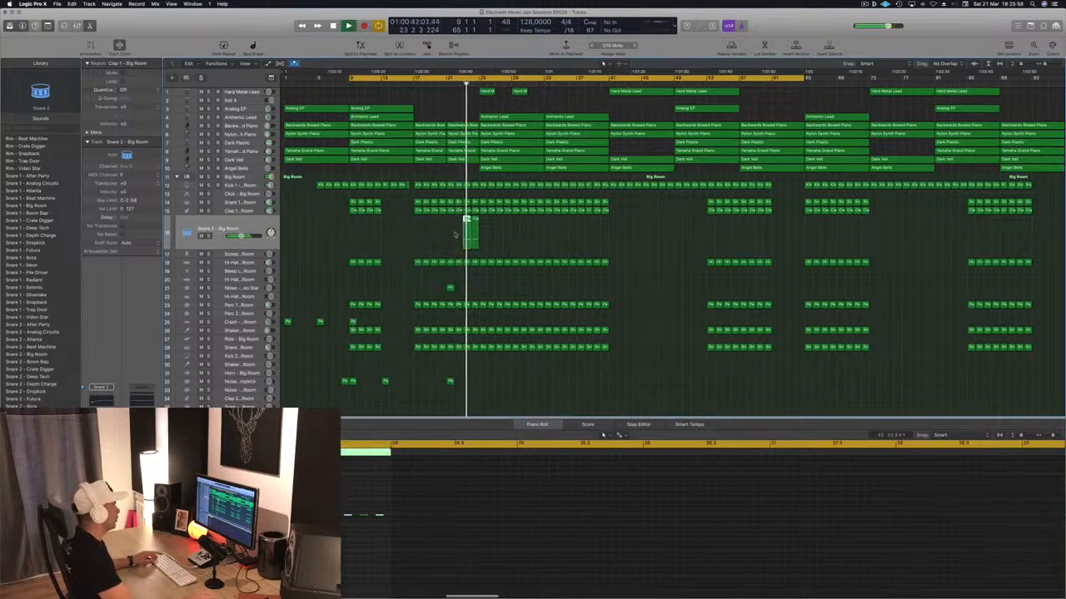
{"action": "left_click", "coordinate": [521, 542]}
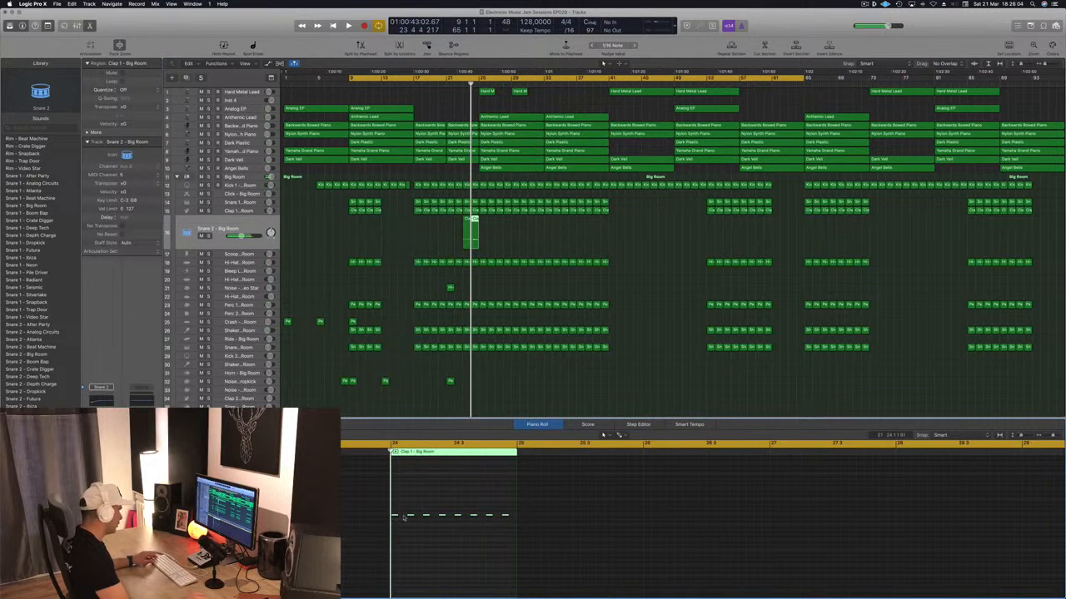
{"action": "left_click_drag", "start_coordinate": [404, 517], "coordinate": [403, 519]}
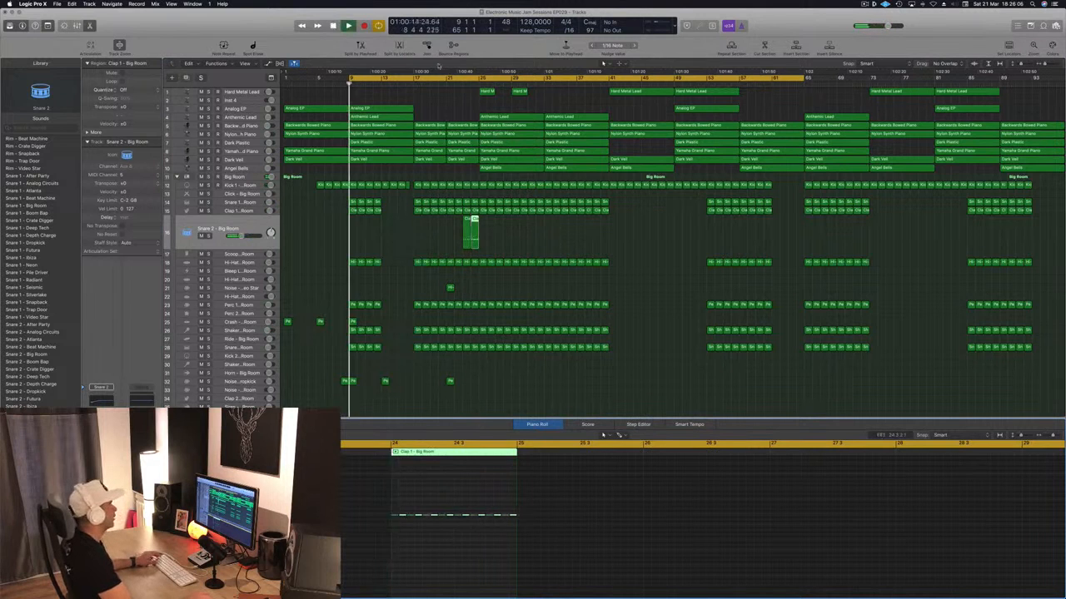
- Loop bars 21 to 25 to listen to the snare build, and select the Snare 2 track with its regions
{"action": "left_click_drag", "start_coordinate": [449, 77], "coordinate": [481, 83]}
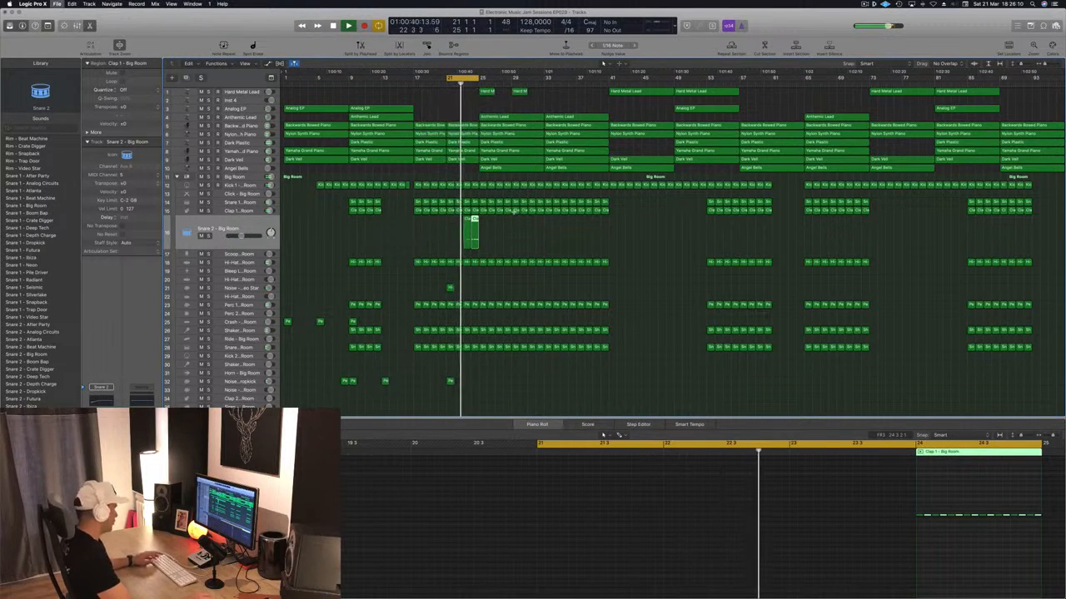
{"action": "left_click", "coordinate": [218, 229]}
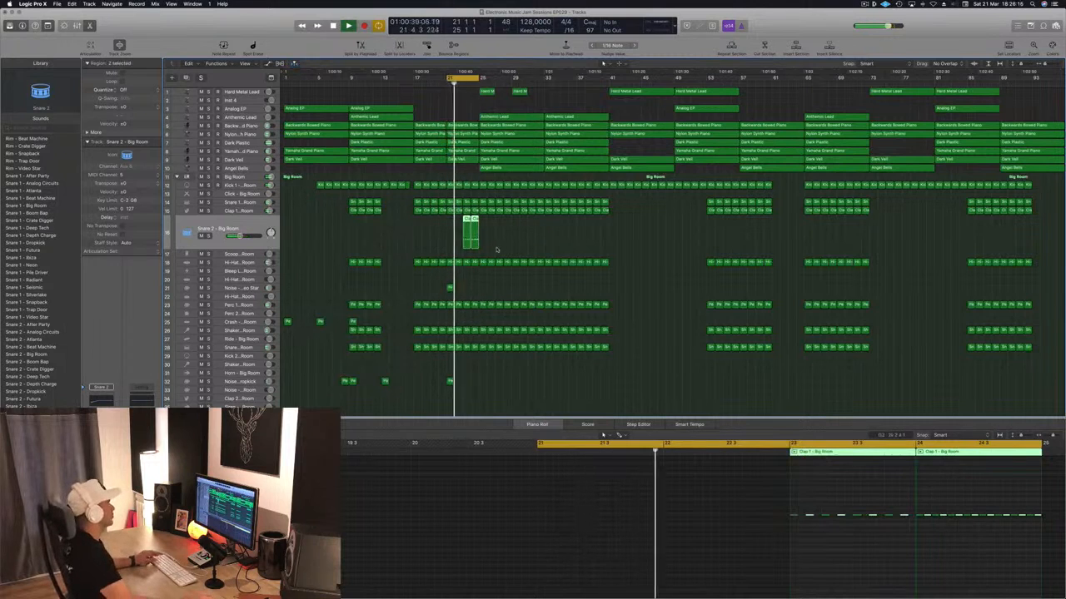
- Select the Angel Bells track and compare the mix with it soloed and muted during looped playback from bar 21
{"action": "left_click", "coordinate": [248, 169]}
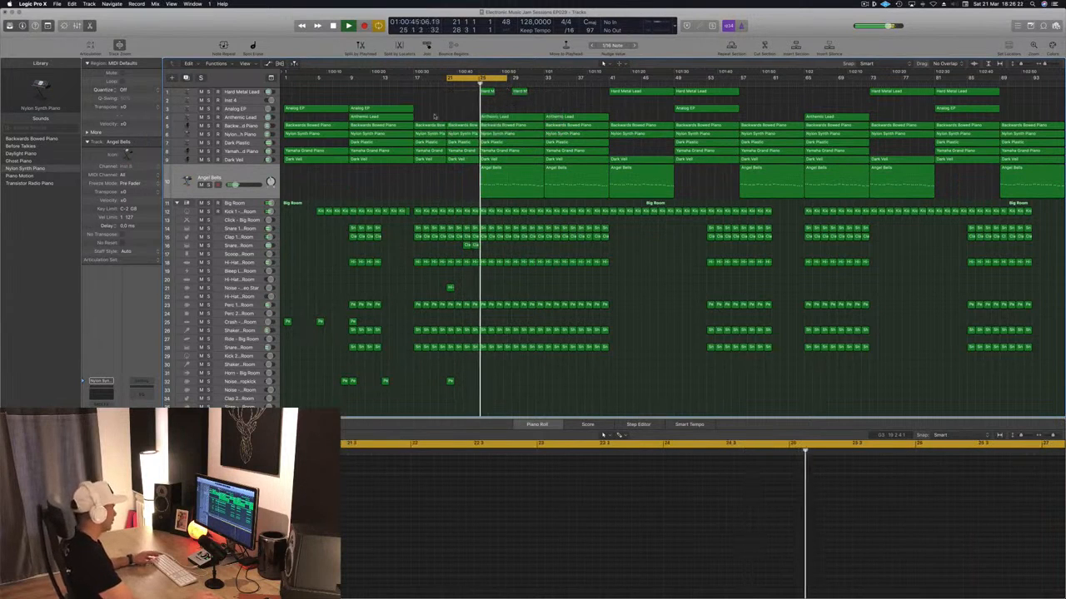
{"action": "key", "text": "super+Right"}
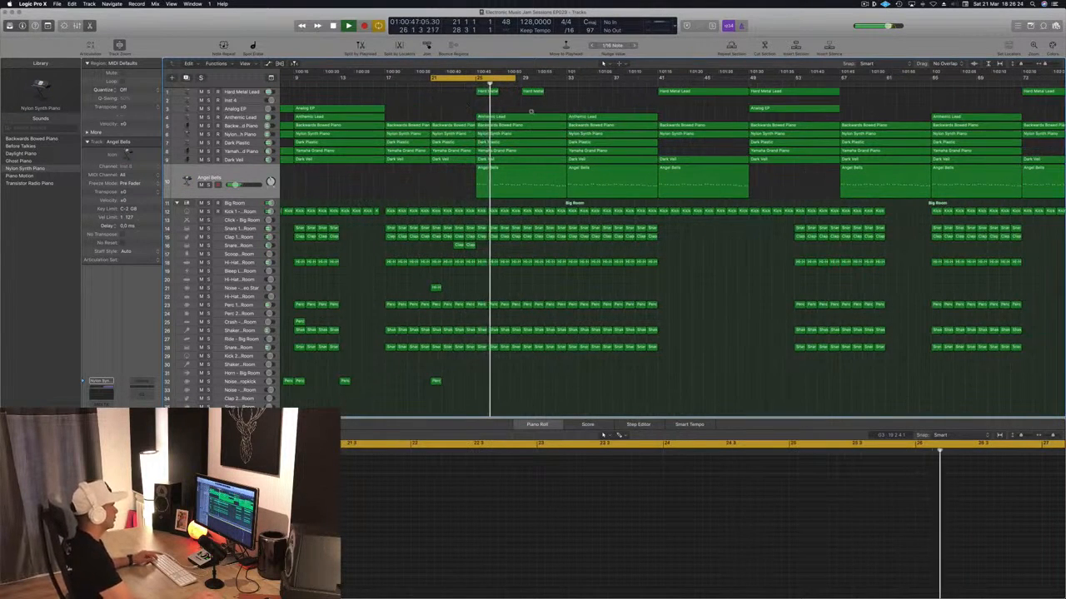
{"action": "key", "text": "super+Left"}
{"action": "key", "text": "s"}
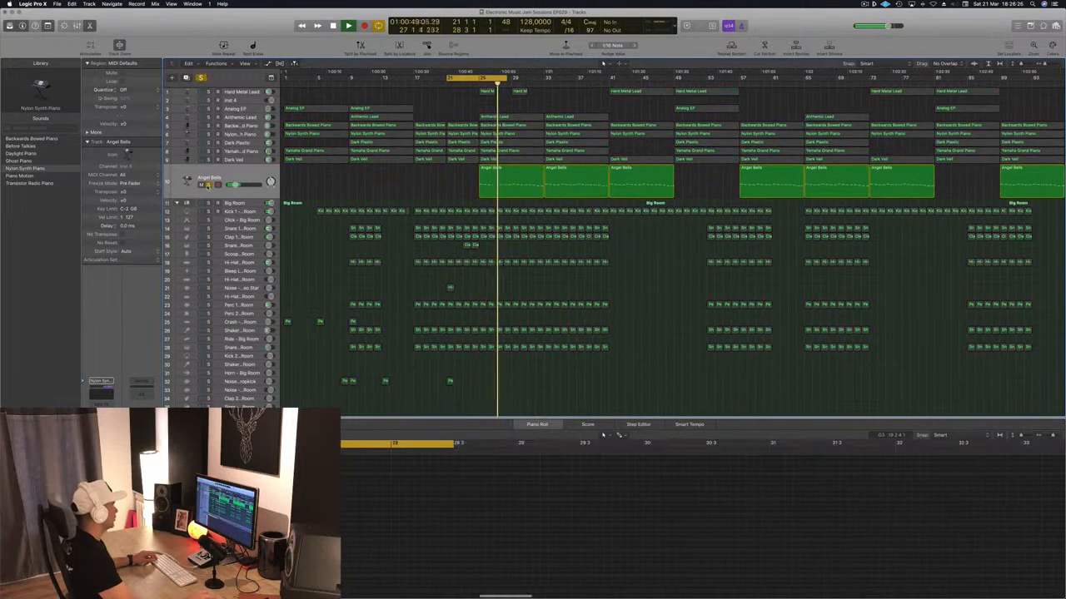
{"action": "key", "text": "s"}
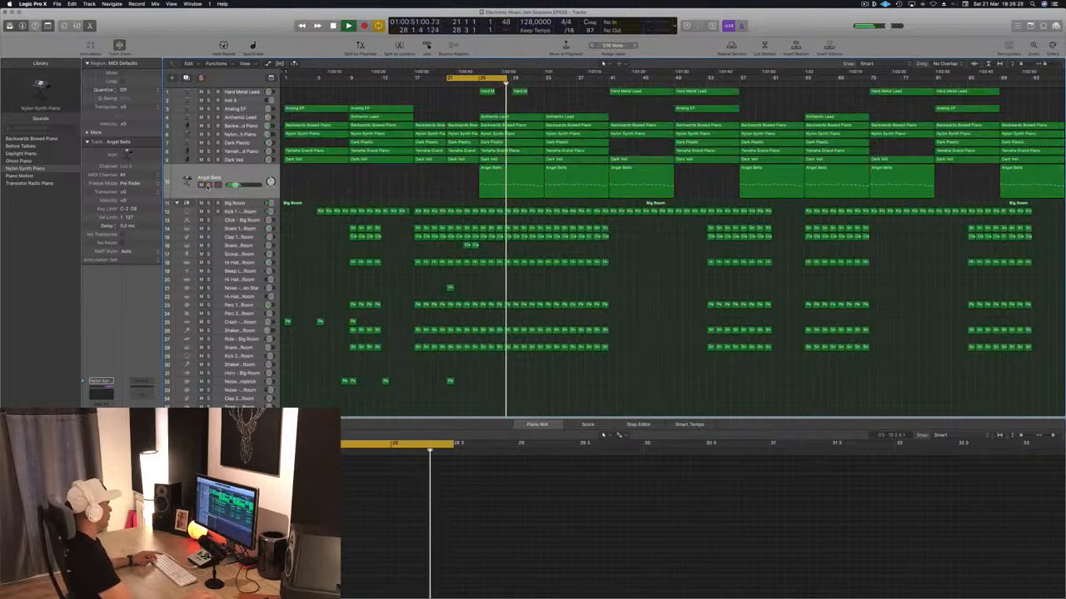
{"action": "key", "text": "m"}
{"action": "key", "text": "m"}
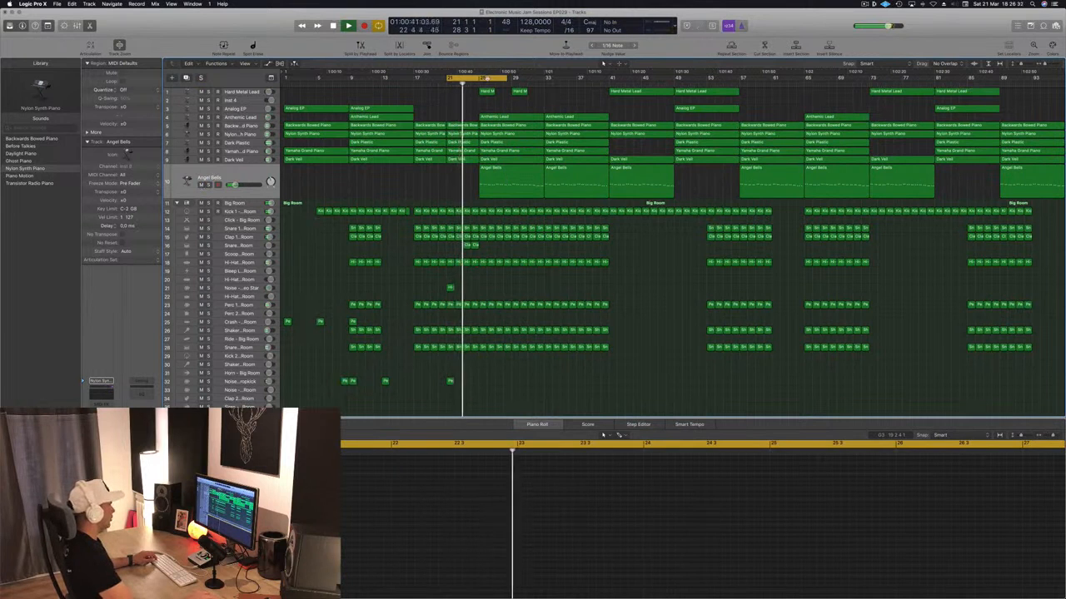
- Shift the cycle range to start at bar 25 and audition Angel Bells muted, unmuted and soloed again
{"action": "left_click_drag", "start_coordinate": [488, 79], "coordinate": [520, 80]}
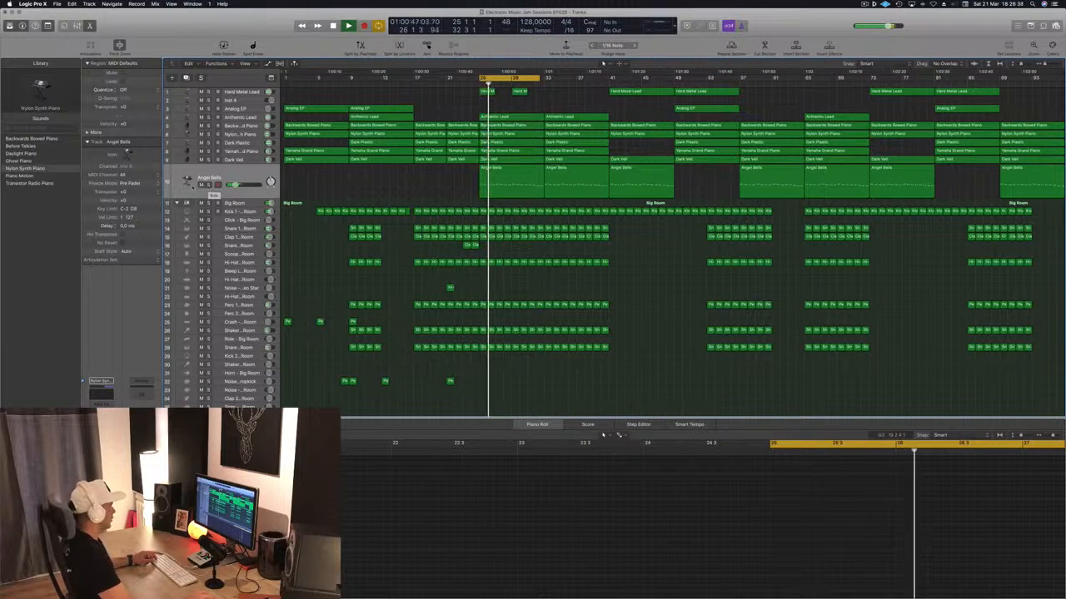
{"action": "left_click", "coordinate": [202, 186]}
{"action": "left_click", "coordinate": [202, 186]}
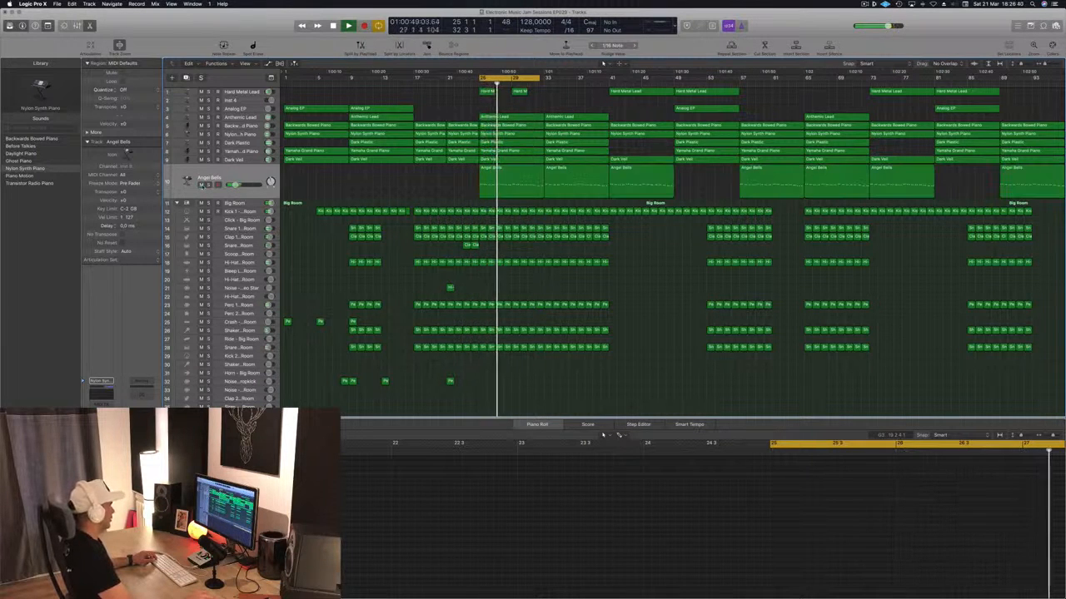
{"action": "left_click", "coordinate": [209, 186]}
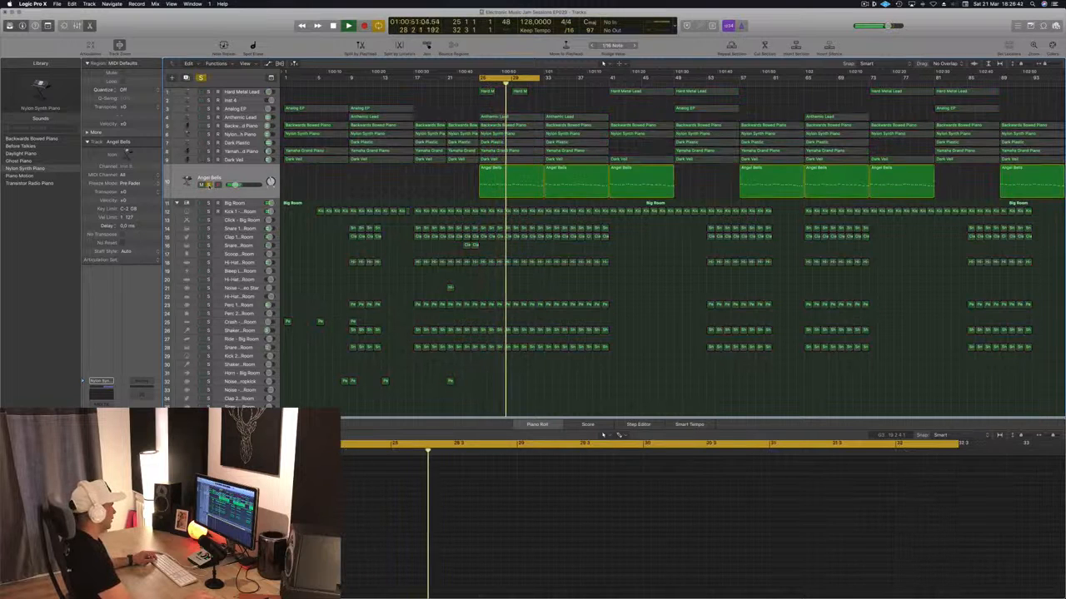
{"action": "left_click", "coordinate": [209, 186]}
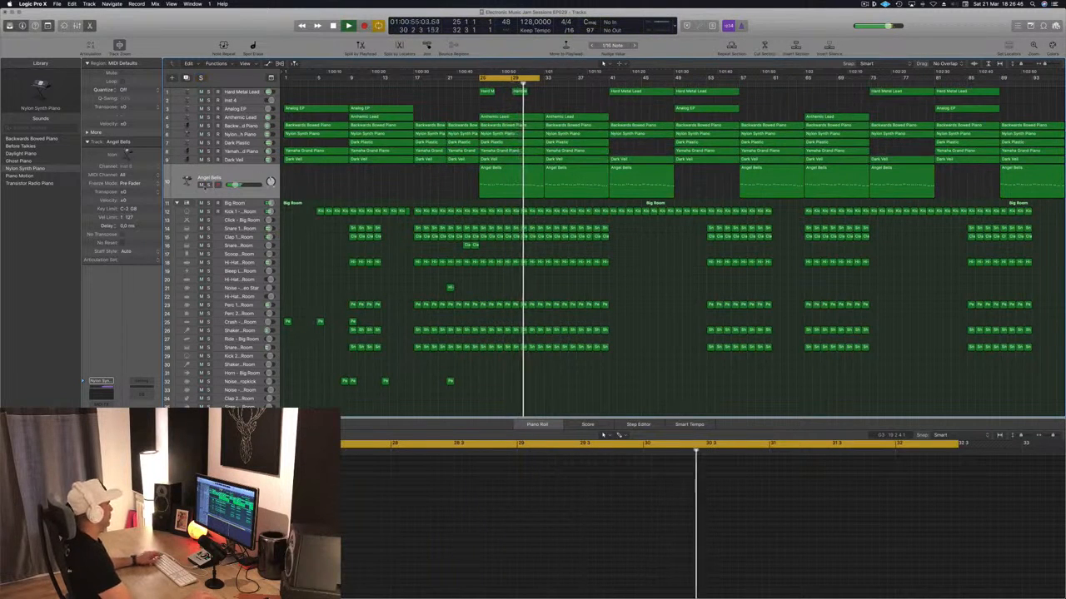
- Mute the Angel Bells track and clear the selection of its regions
{"action": "key", "text": "ctrl+m"}
{"action": "left_click_drag", "start_coordinate": [427, 190], "coordinate": [560, 181]}
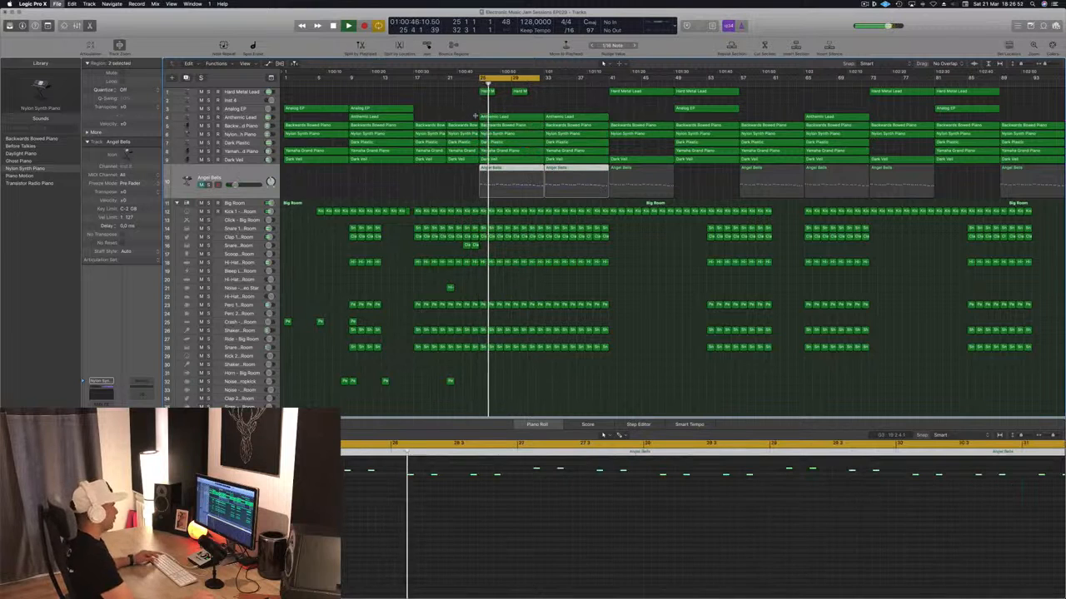
{"action": "left_click", "coordinate": [436, 195]}
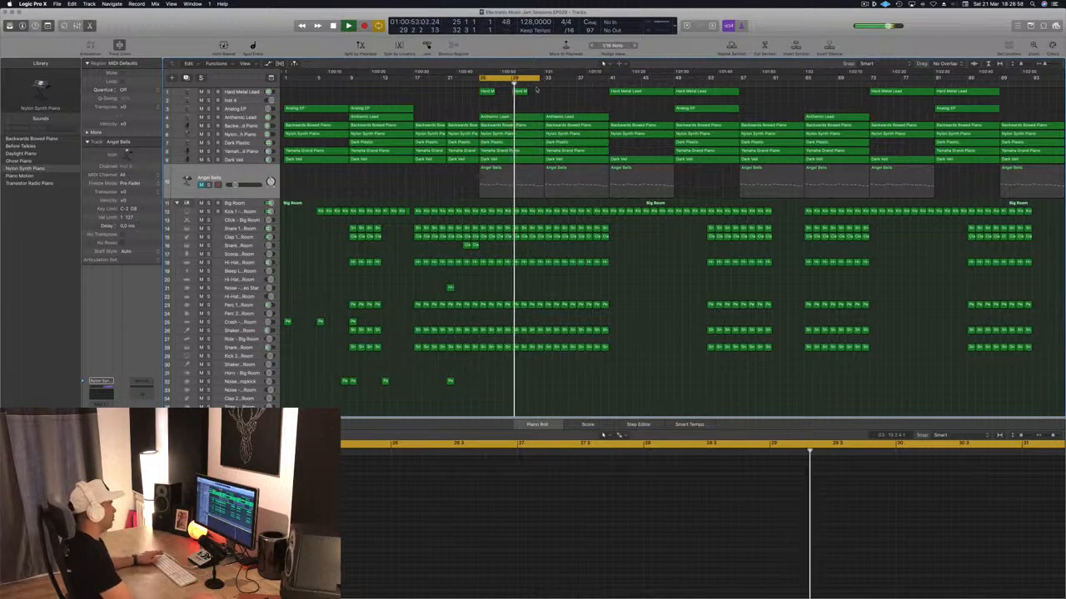
- Extend the cycle range to bar 37 and delete the Anthemic Lead region at bar 33
{"action": "left_click_drag", "start_coordinate": [539, 80], "coordinate": [561, 81]}
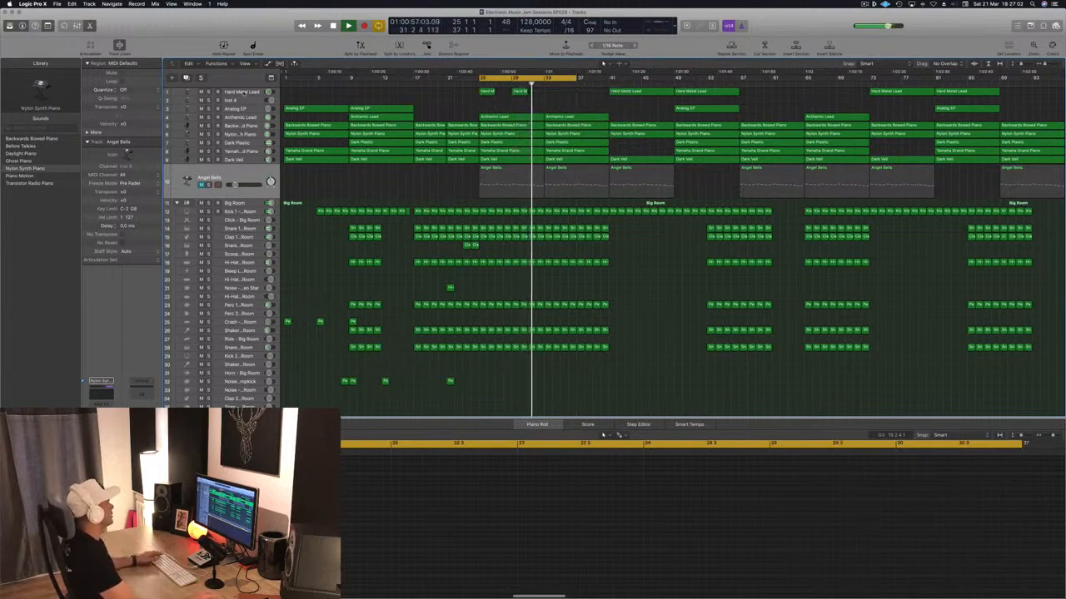
{"action": "left_click", "coordinate": [244, 93]}
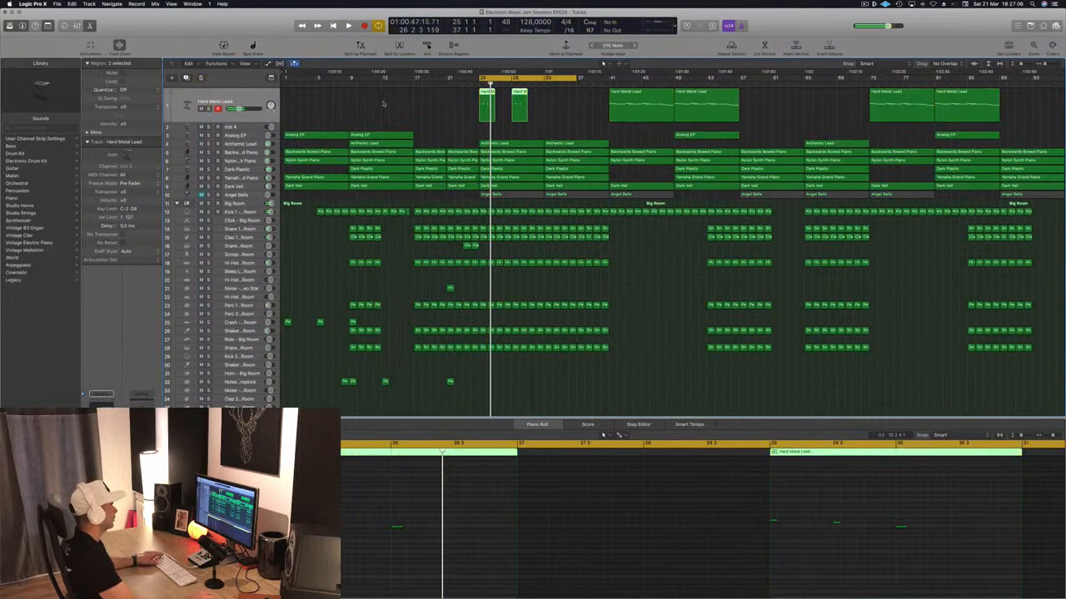
{"action": "key", "text": "space"}
{"action": "left_click", "coordinate": [445, 114]}
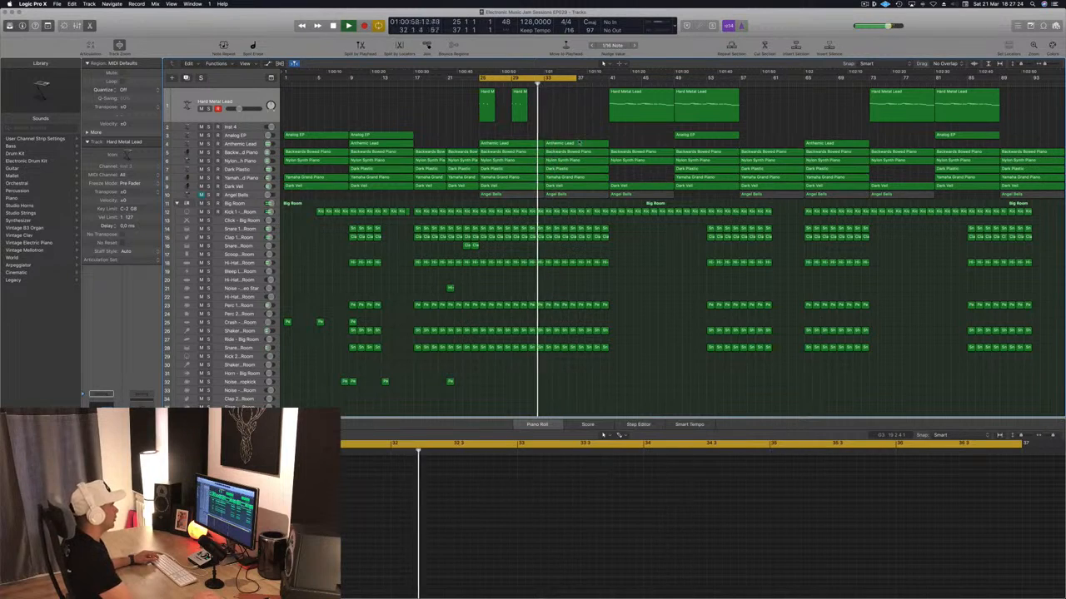
{"action": "left_click", "coordinate": [580, 143]}
- Try a copy of the bar 41 Hard Metal Lead region at bar 33 and delete that copy
{"action": "left_click_drag", "start_coordinate": [617, 112], "coordinate": [566, 111]}
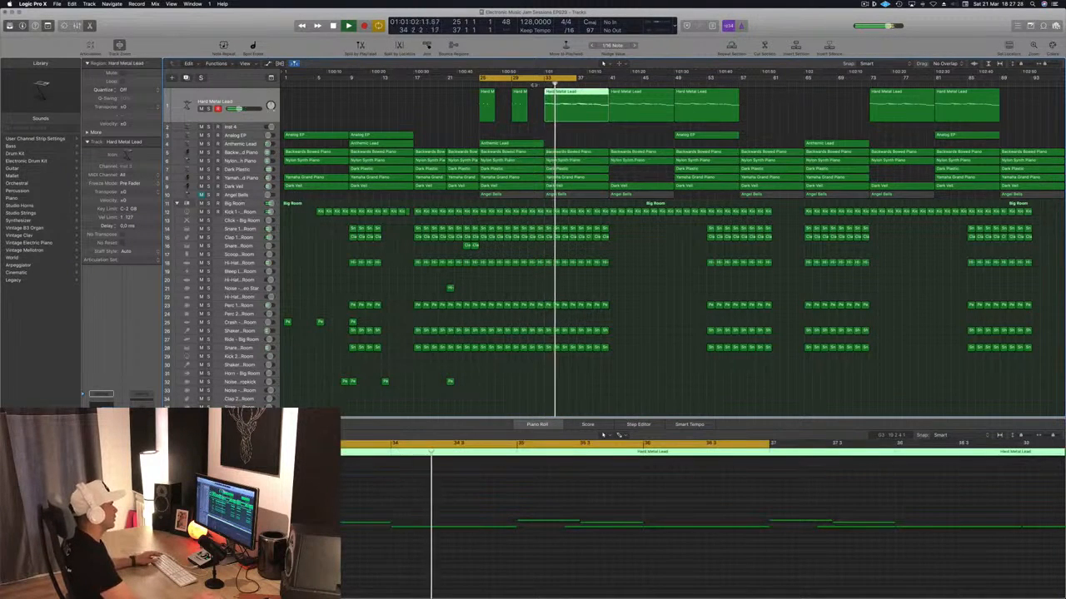
{"action": "left_click", "coordinate": [570, 138]}
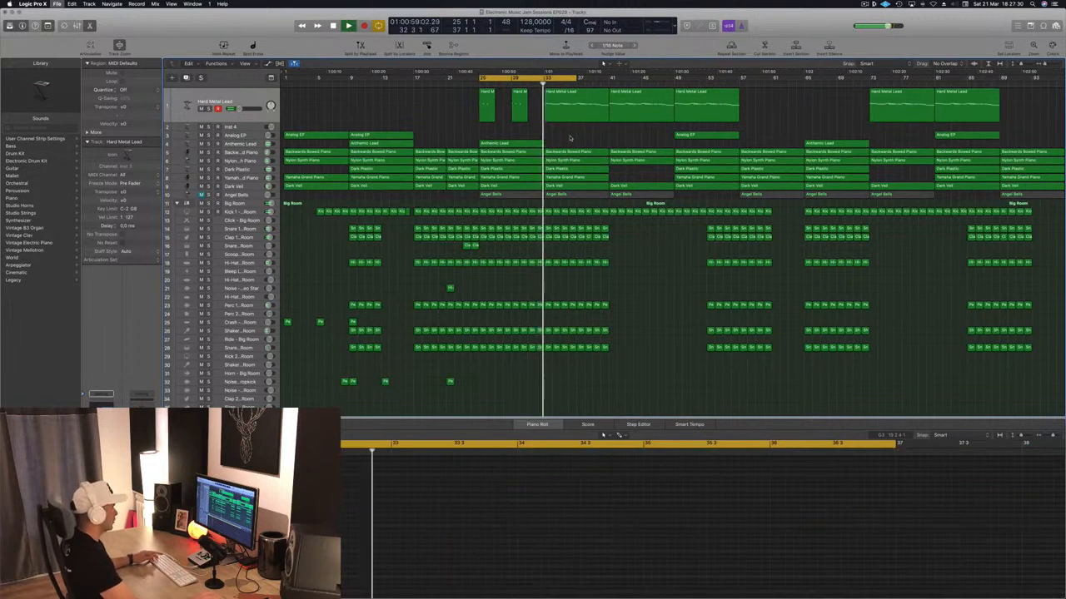
{"action": "left_click", "coordinate": [569, 117]}
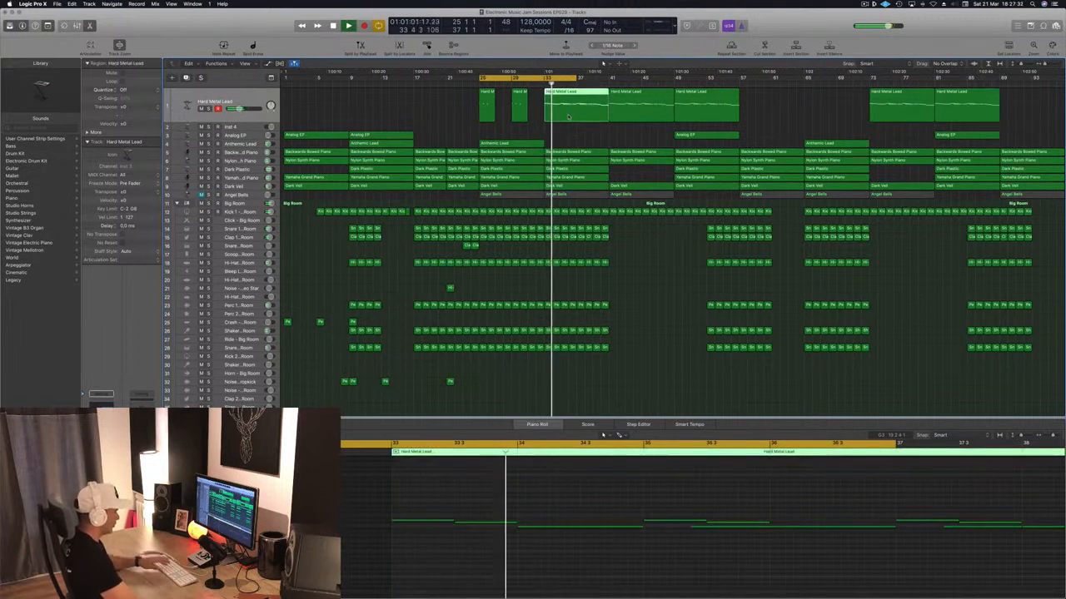
{"action": "key", "text": "Delete"}
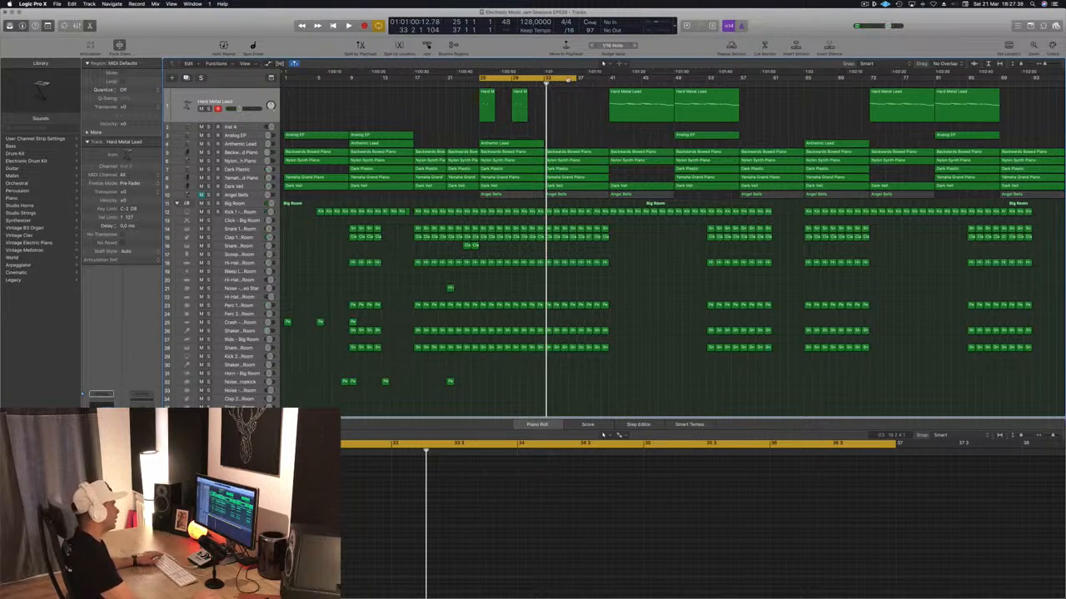
- Play from bar 33 with the cycle range starting there, and copy the two Snare 2 clap regions from bars 23–24 to bars 39–40
{"action": "left_click_drag", "start_coordinate": [568, 80], "coordinate": [634, 91]}
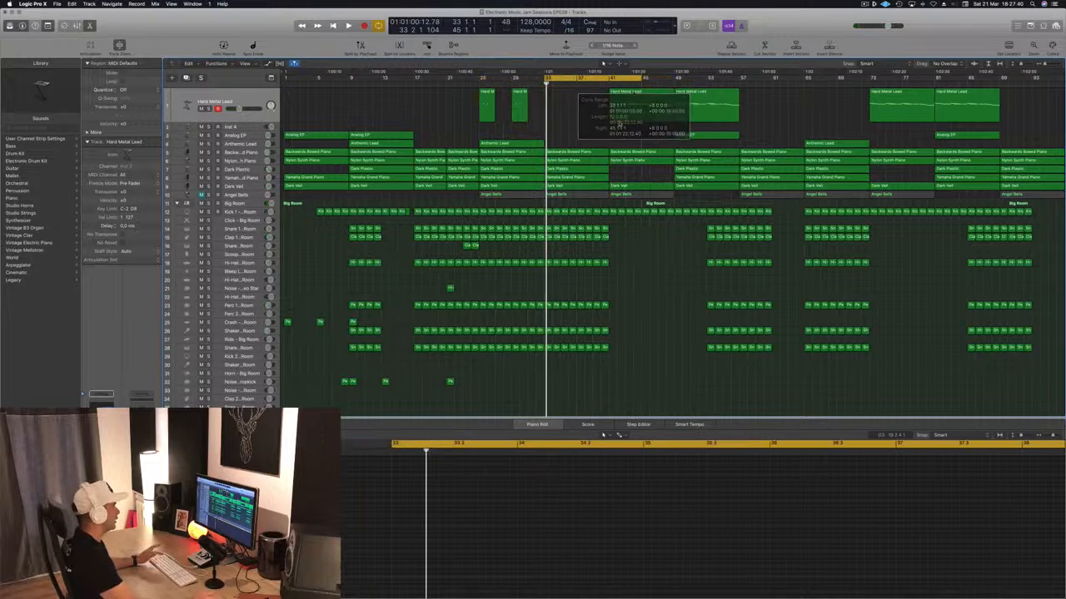
{"action": "key", "text": "space"}
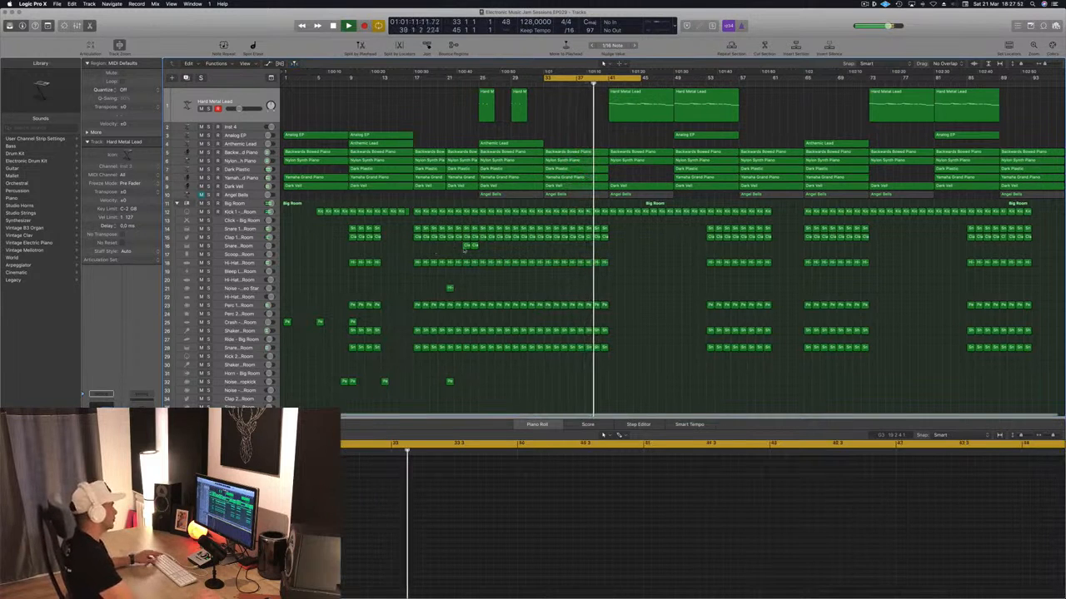
{"action": "left_click", "coordinate": [466, 246]}
{"action": "left_click_drag", "start_coordinate": [463, 247], "coordinate": [598, 247]}
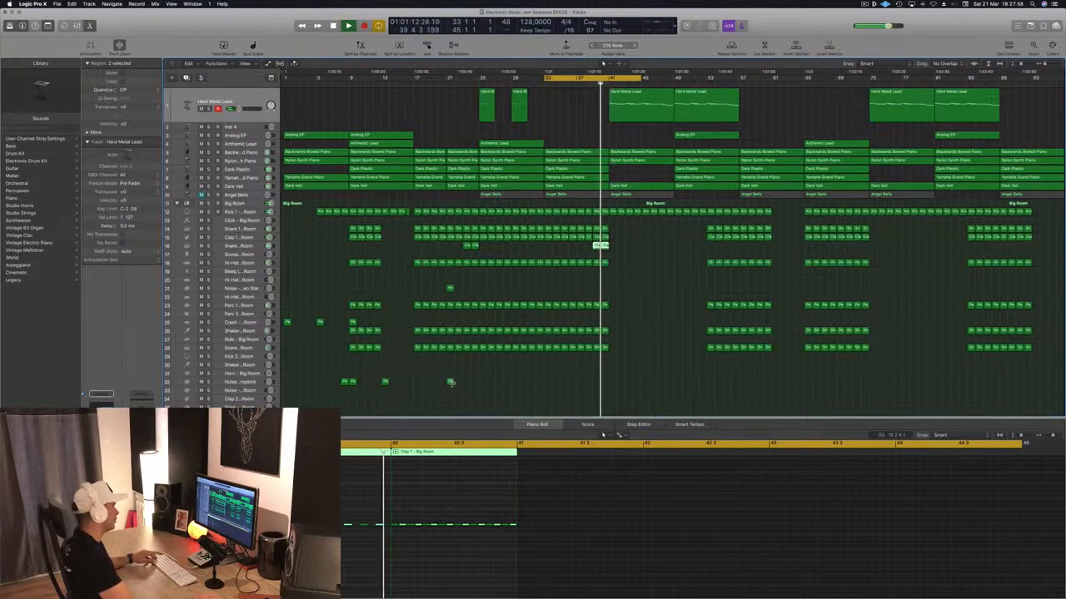
- Copy the Noise – Video Star region at bar 21 to bar 41 and select its track
{"action": "left_click", "coordinate": [449, 289]}
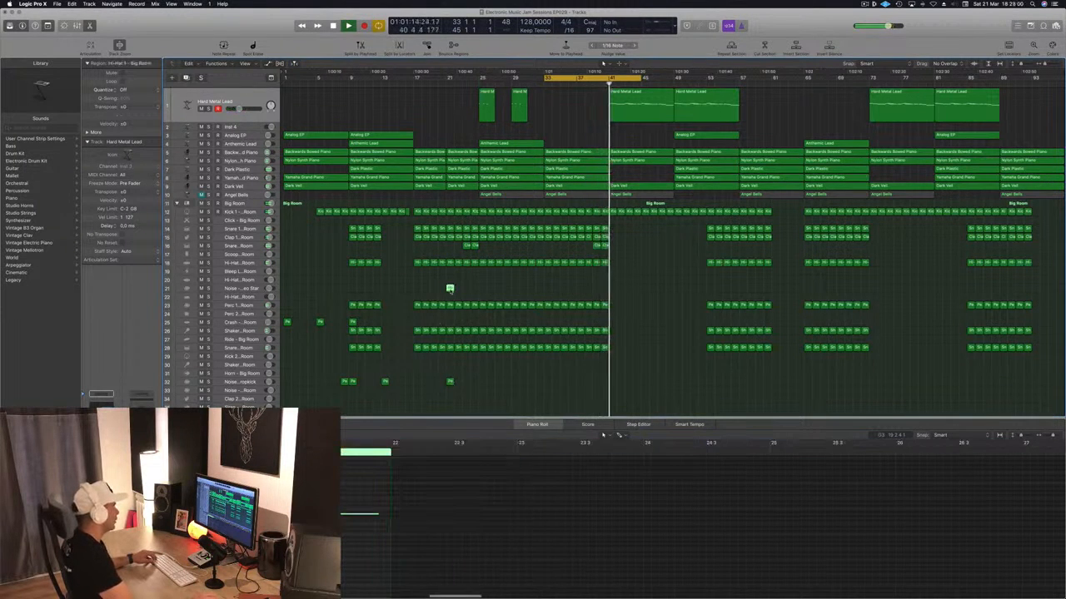
{"action": "left_click_drag", "start_coordinate": [449, 289], "coordinate": [613, 292]}
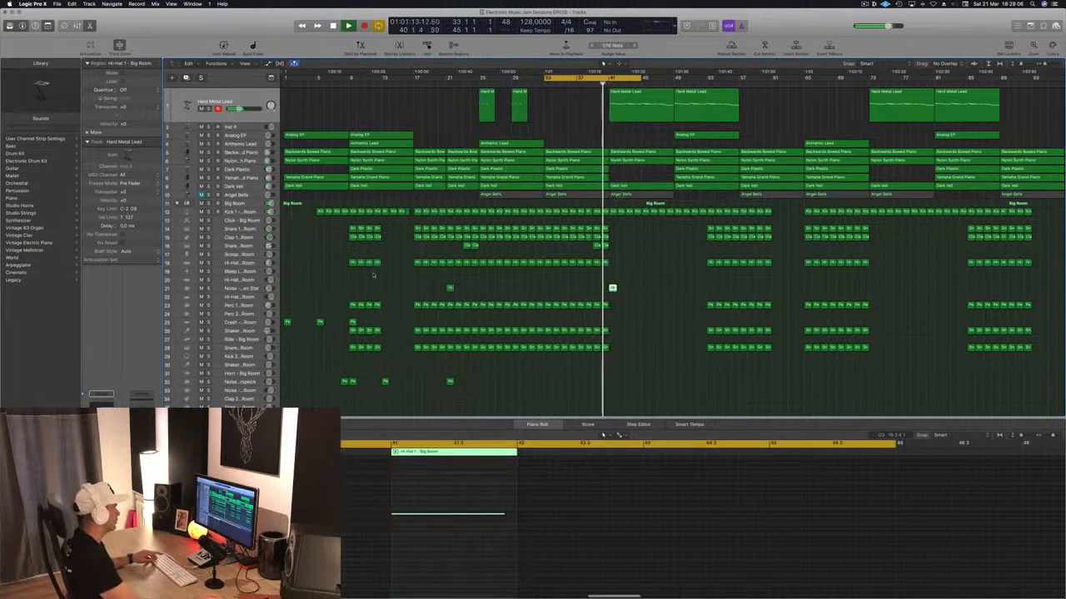
{"action": "left_click", "coordinate": [250, 289]}
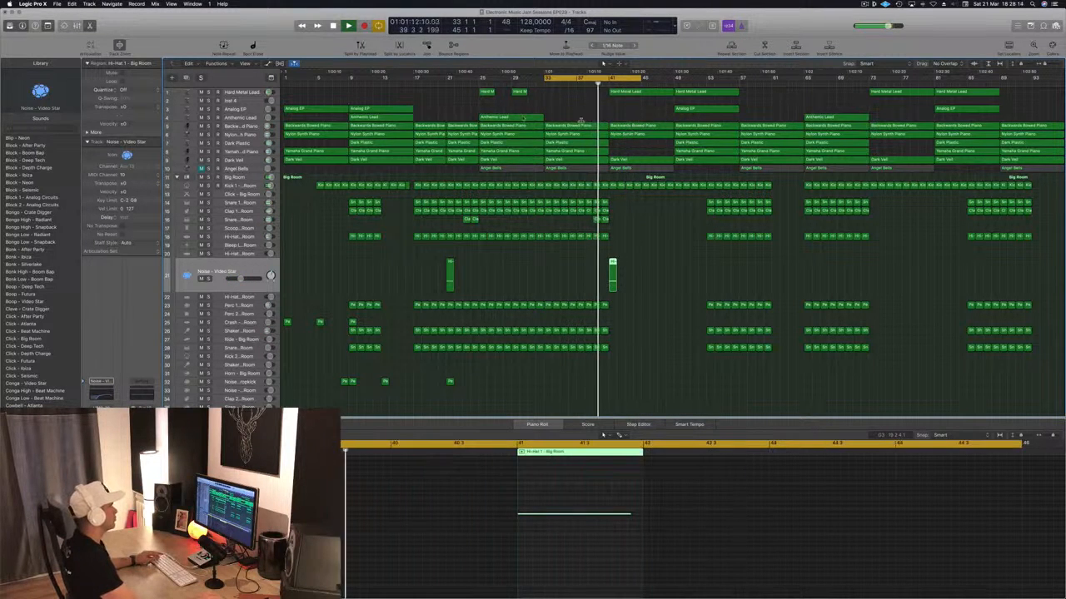
- Delete the Backwards Bowed Piano region at bar 41
{"action": "left_click", "coordinate": [652, 125]}
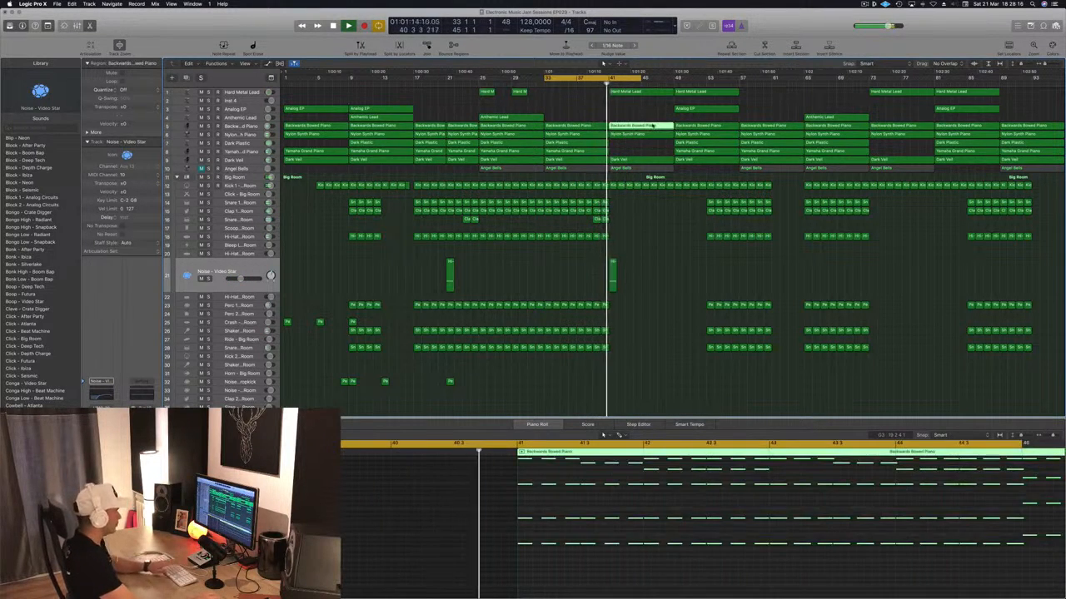
{"action": "key", "text": "Delete"}
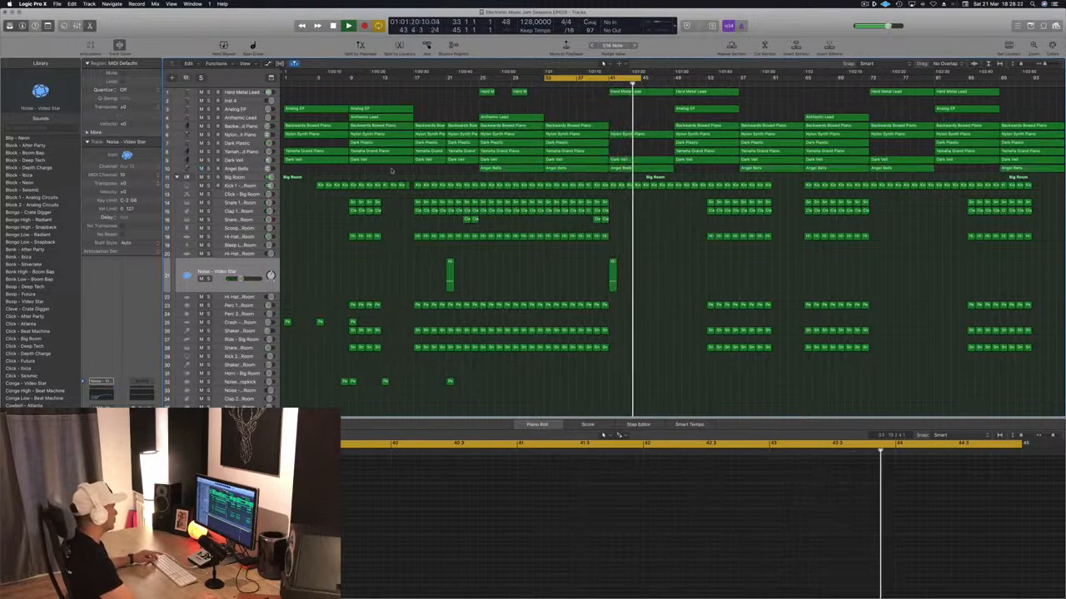
- Delete the muted Angel Bells track together with all its regions
{"action": "left_click", "coordinate": [248, 169]}
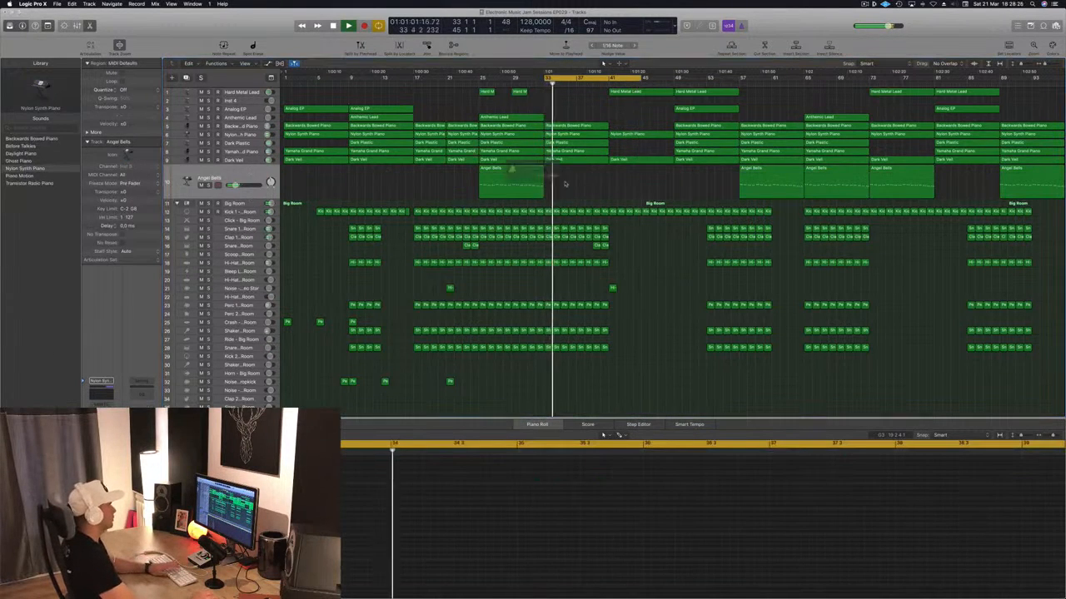
{"action": "key", "text": "super+BackSpace"}
{"action": "left_click", "coordinate": [586, 188]}
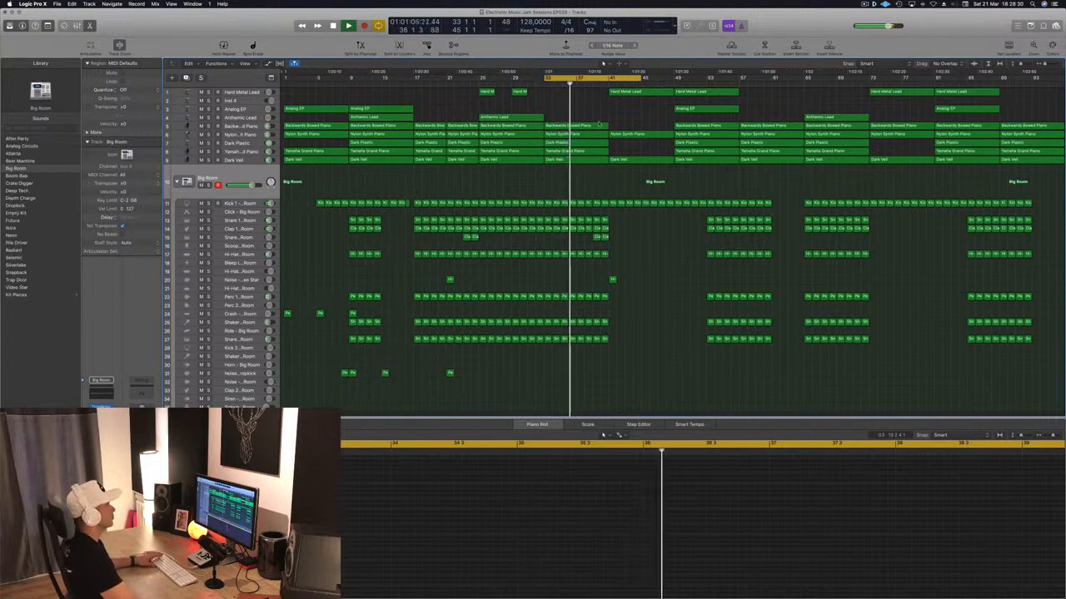
- Try a copy of the bar 41 Hard Metal Lead region on the Inst 4 track, and delete the copy and that track
{"action": "left_click", "coordinate": [637, 93]}
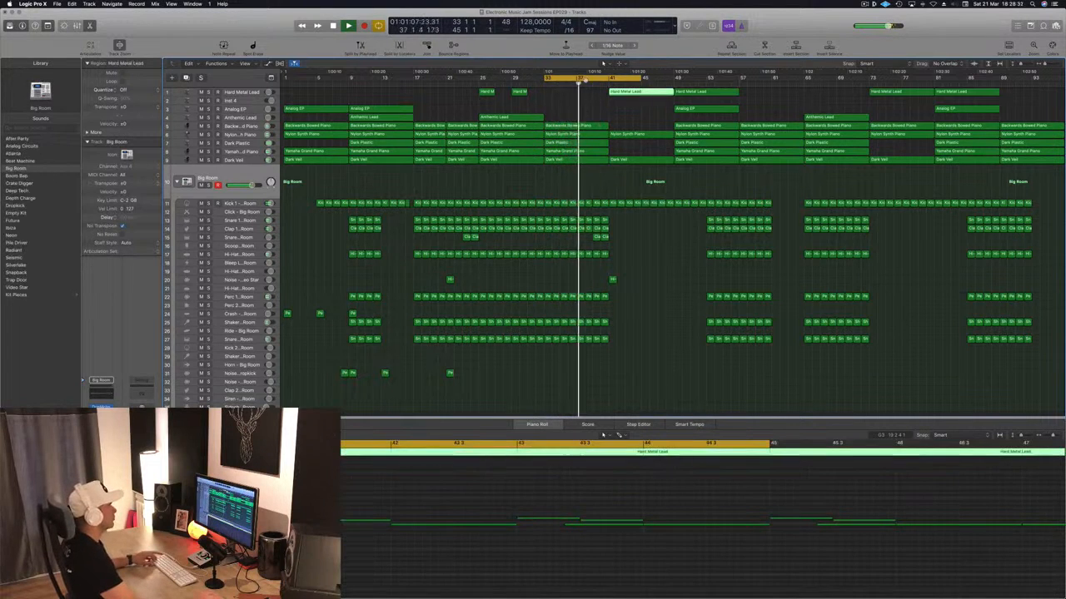
{"action": "left_click_drag", "start_coordinate": [637, 92], "coordinate": [641, 101]}
{"action": "left_click", "coordinate": [250, 102]}
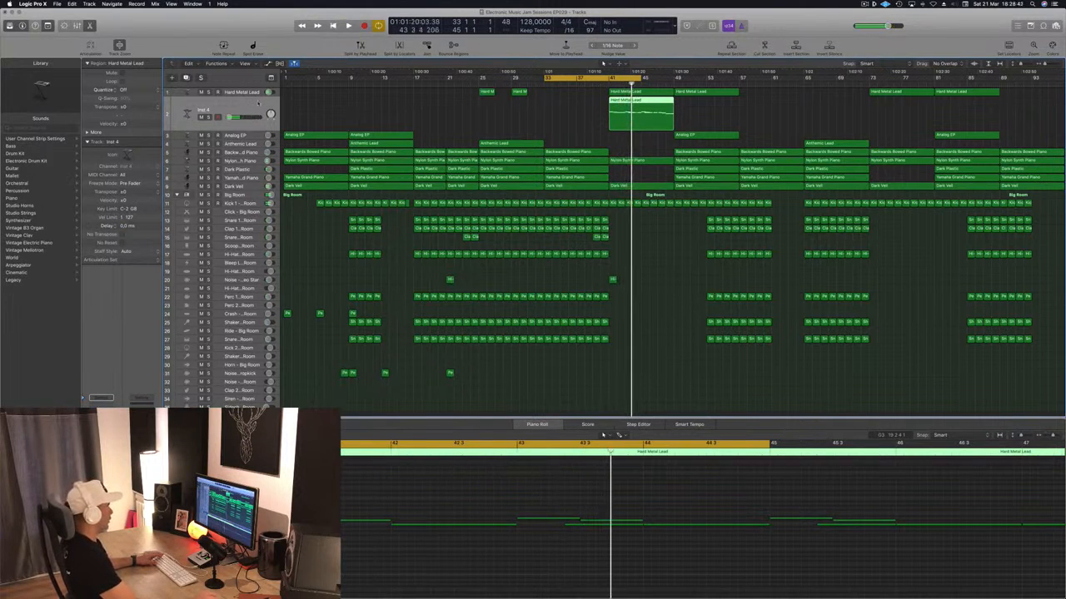
{"action": "key", "text": "Delete"}
{"action": "key", "text": "Delete"}
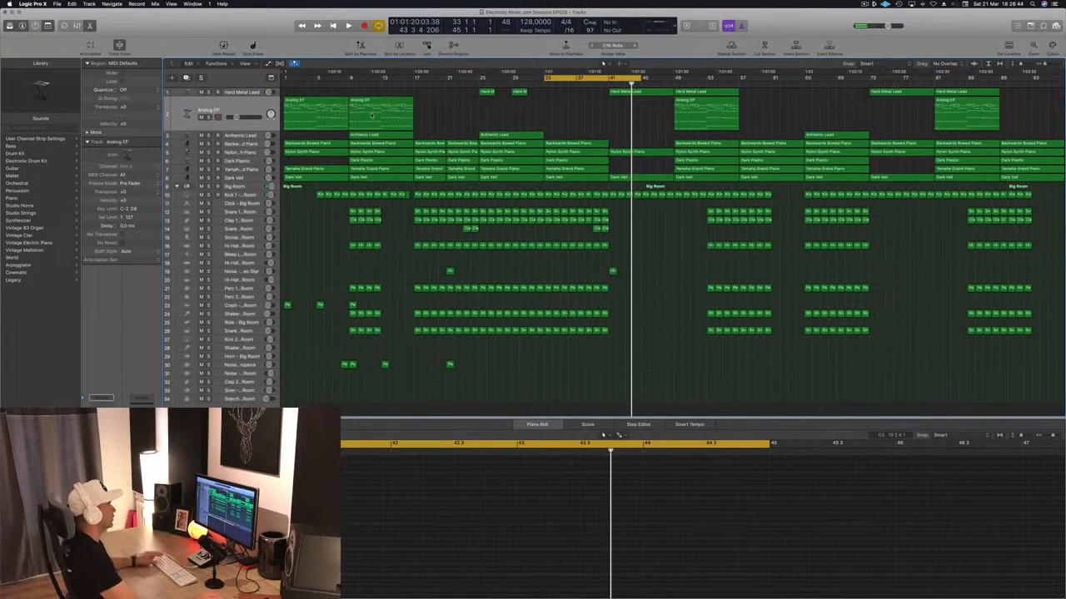
- Move the cycle range to bars 25–33 and play that section
{"action": "key", "text": "space"}
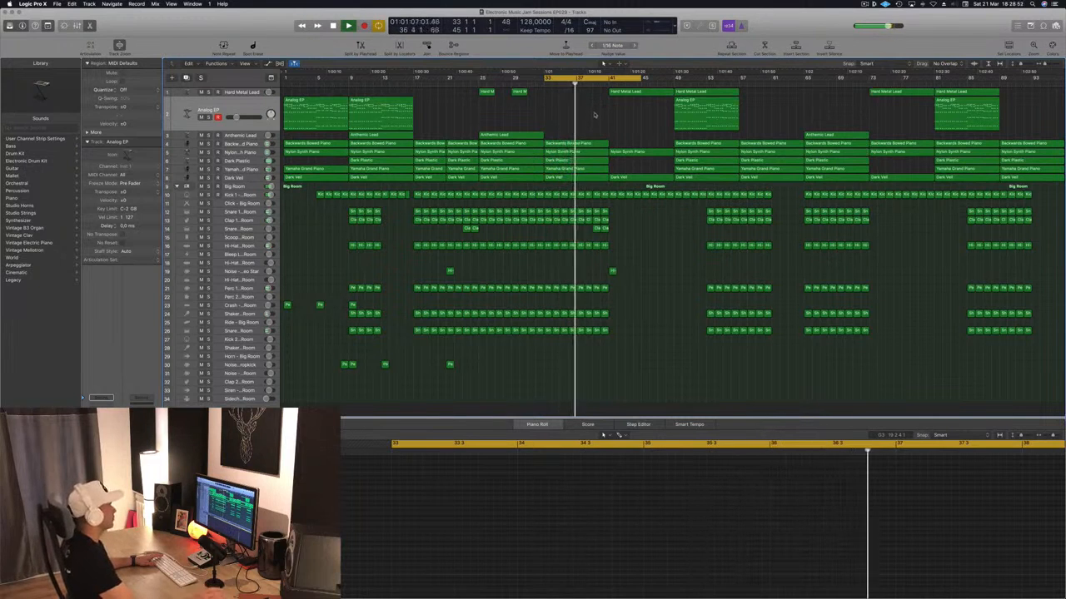
{"action": "key", "text": "space"}
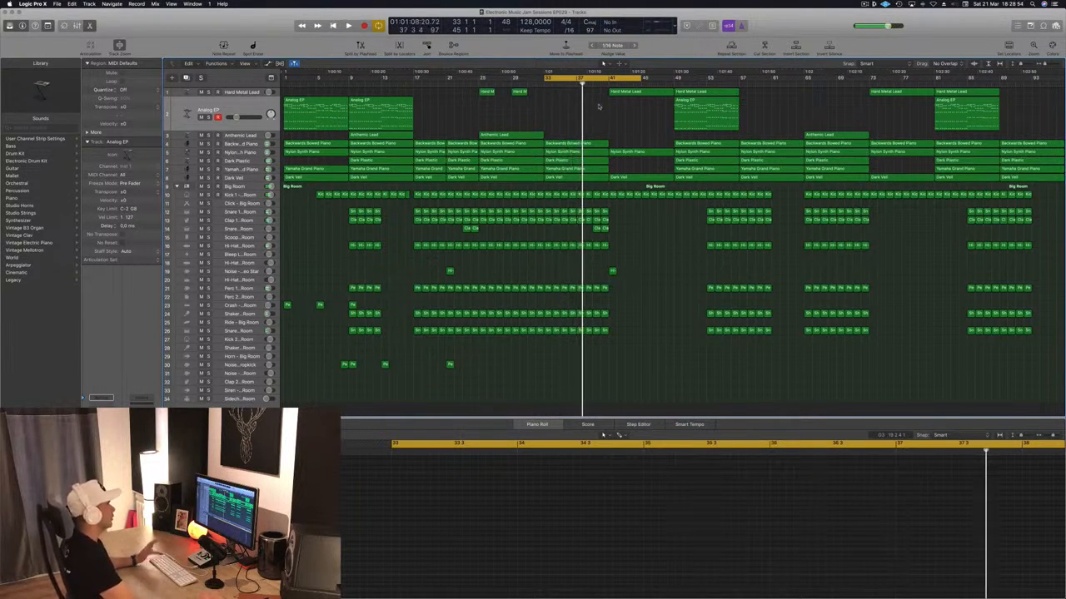
{"action": "key", "text": "space"}
{"action": "left_click_drag", "start_coordinate": [639, 79], "coordinate": [481, 90]}
{"action": "key", "text": "space"}
{"action": "key", "text": "space"}
{"action": "key", "text": "space"}
{"action": "key", "text": "space"}
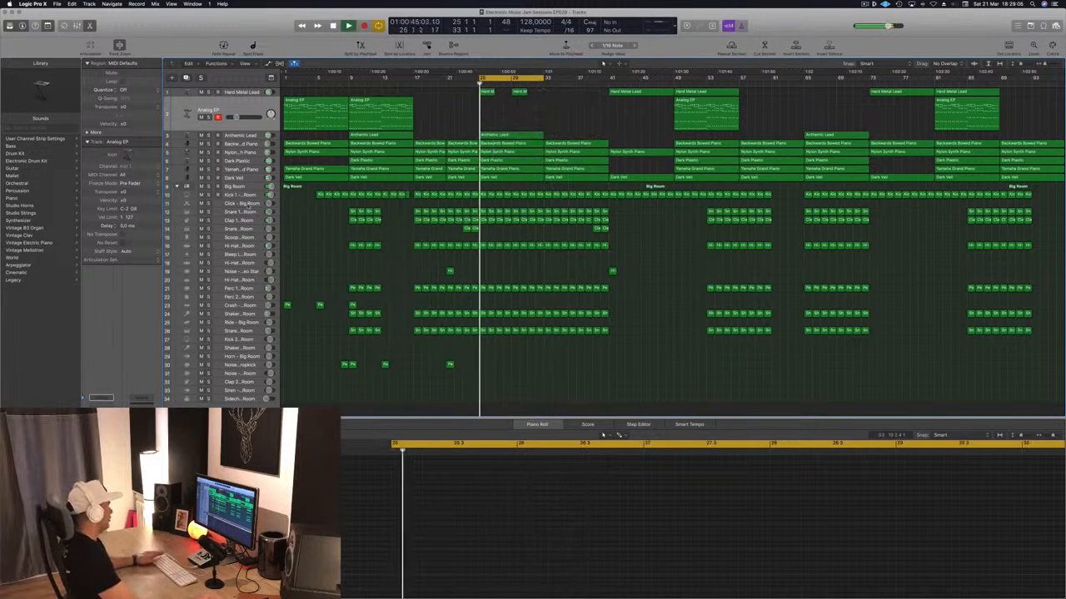
- Solo the Kick 1 track and open the Multipressor of the Big Room track beside the arrangement
{"action": "left_click", "coordinate": [210, 194]}
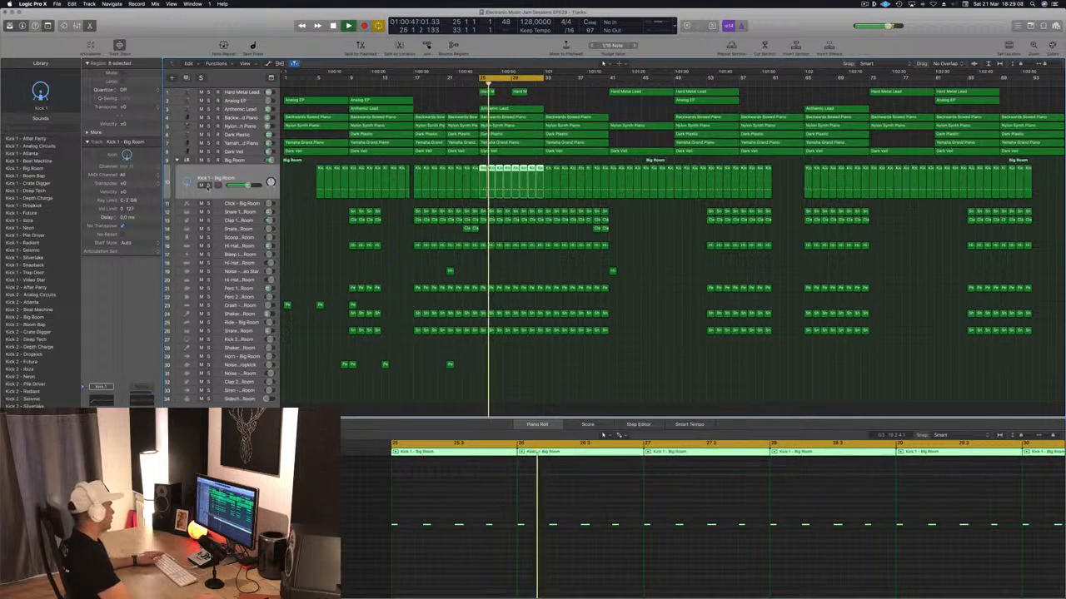
{"action": "left_click", "coordinate": [209, 185]}
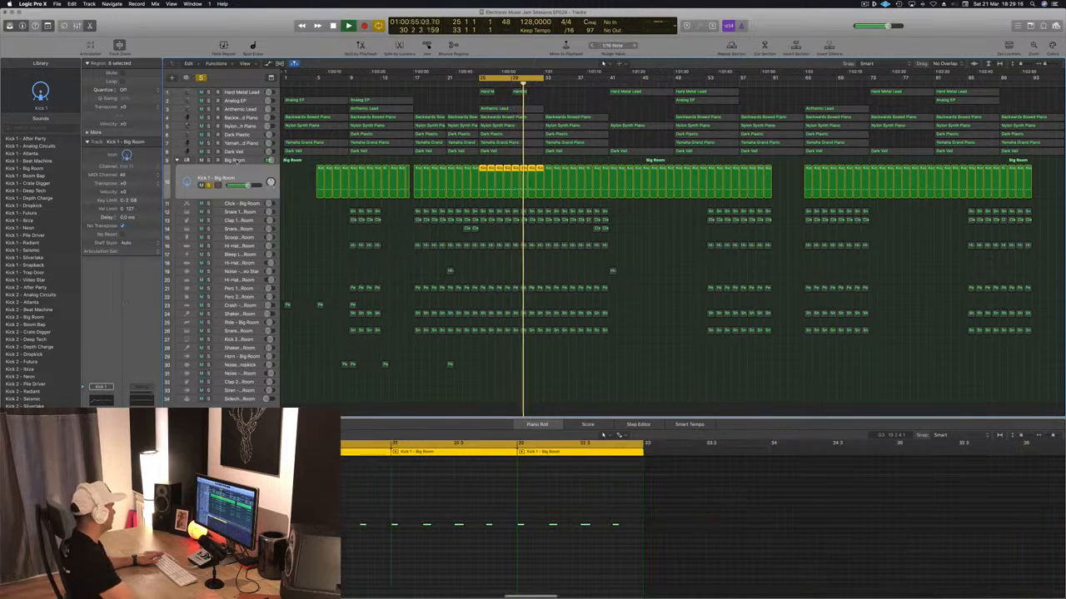
{"action": "left_click", "coordinate": [239, 161]}
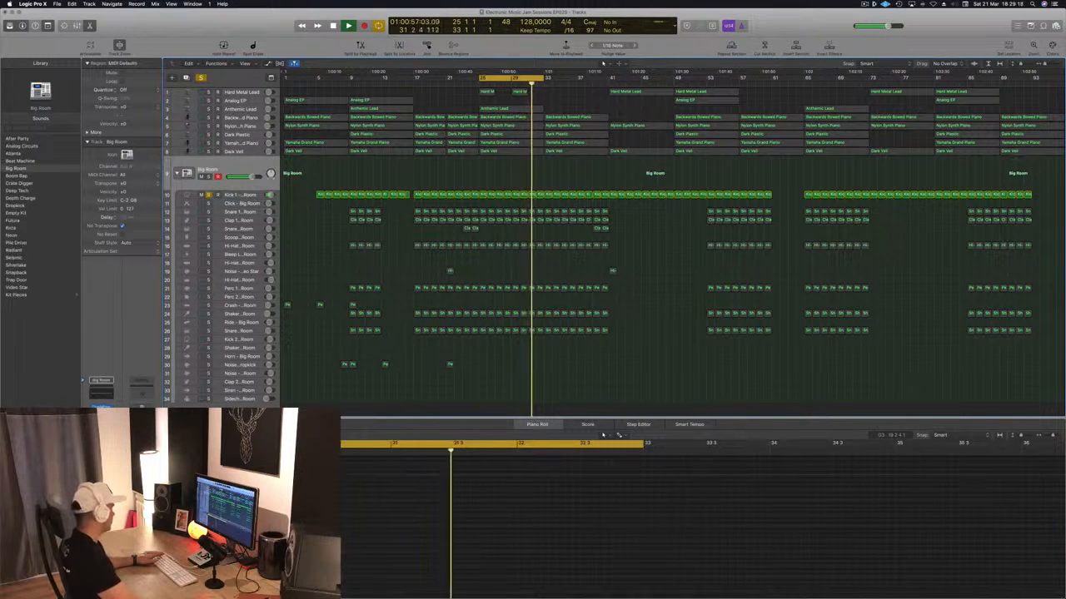
{"action": "left_click", "coordinate": [101, 425]}
{"action": "left_click_drag", "start_coordinate": [157, 22], "coordinate": [816, 242]}
{"action": "left_click", "coordinate": [632, 349]}
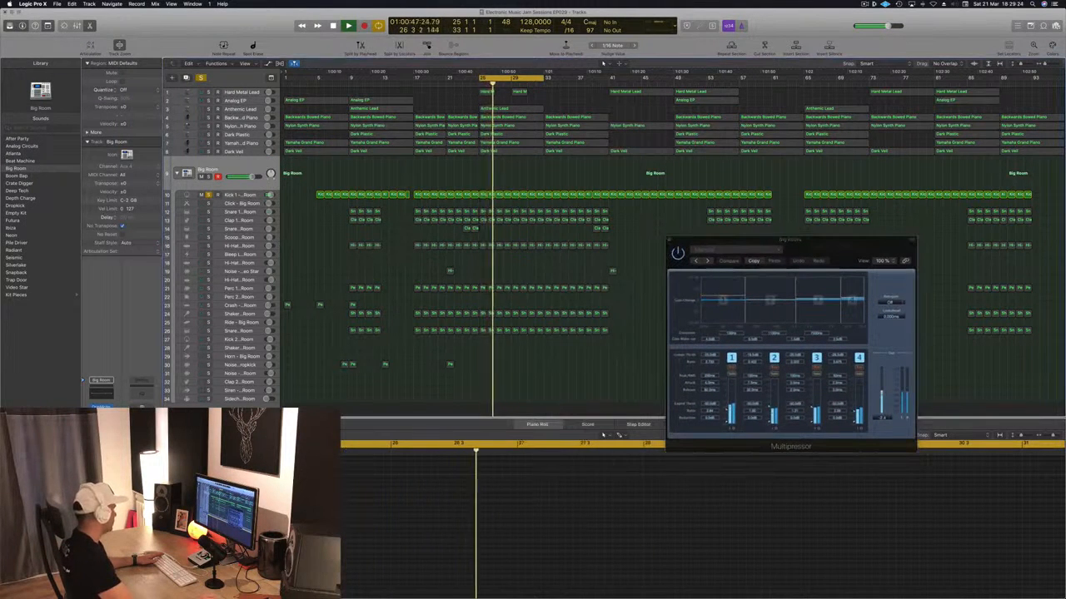
- Switch the solo from Kick 1 to the whole Big Room track, and inspect and close its Compressor
{"action": "left_click", "coordinate": [101, 432]}
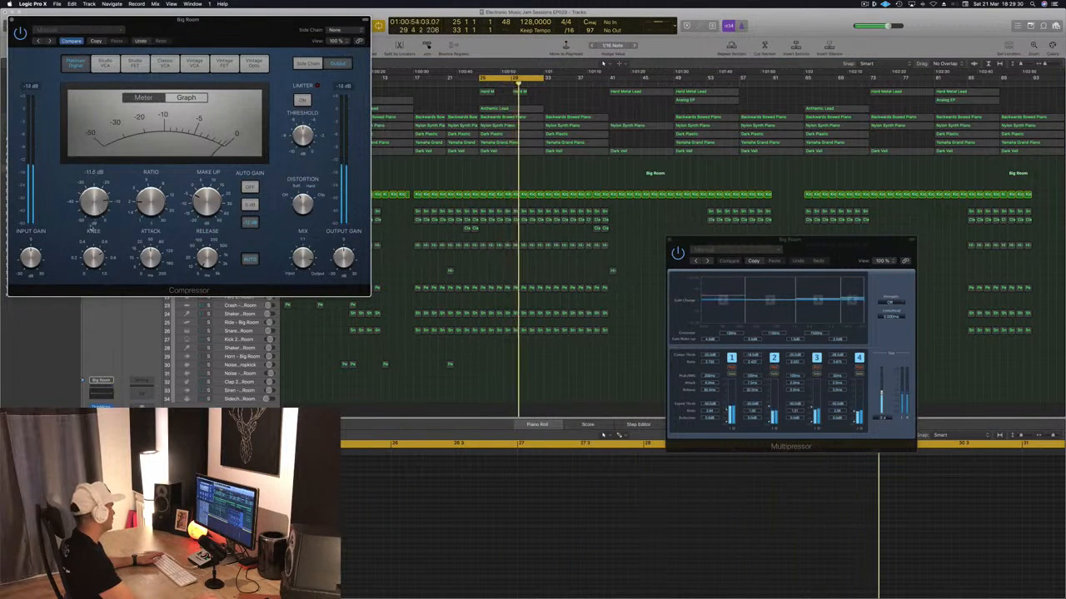
{"action": "left_click_drag", "start_coordinate": [200, 20], "coordinate": [816, 137]}
{"action": "left_click", "coordinate": [209, 176]}
{"action": "left_click", "coordinate": [209, 177]}
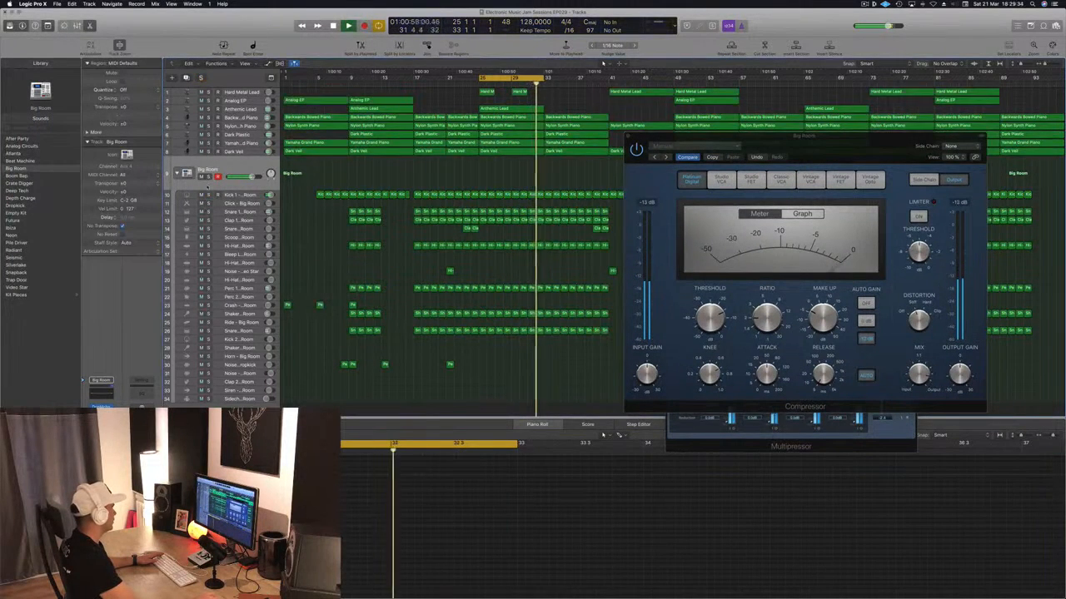
{"action": "left_click_drag", "start_coordinate": [798, 149], "coordinate": [540, 160]}
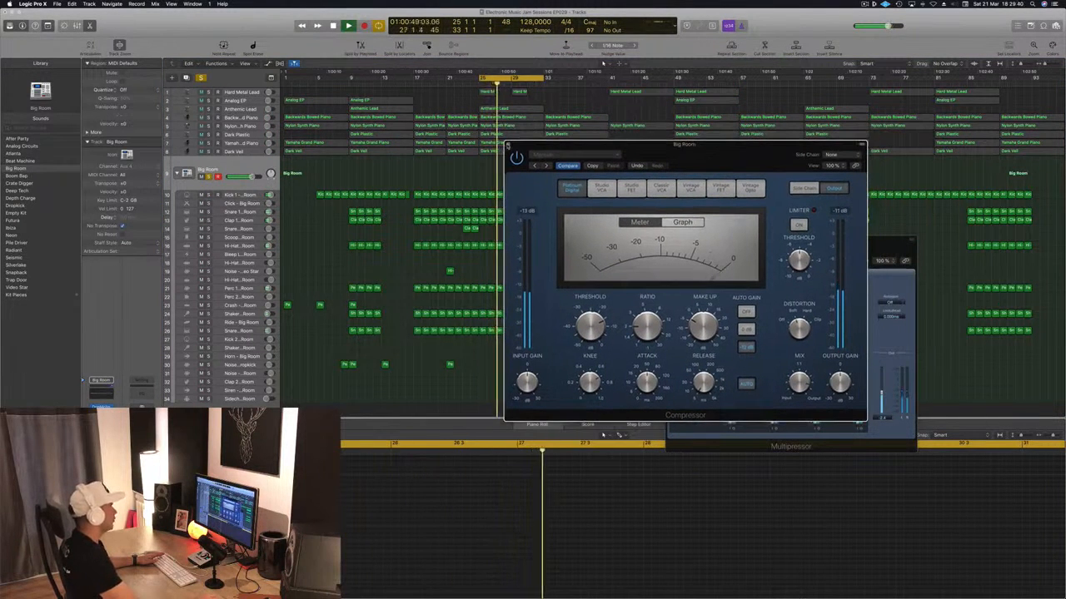
{"action": "left_click", "coordinate": [508, 146]}
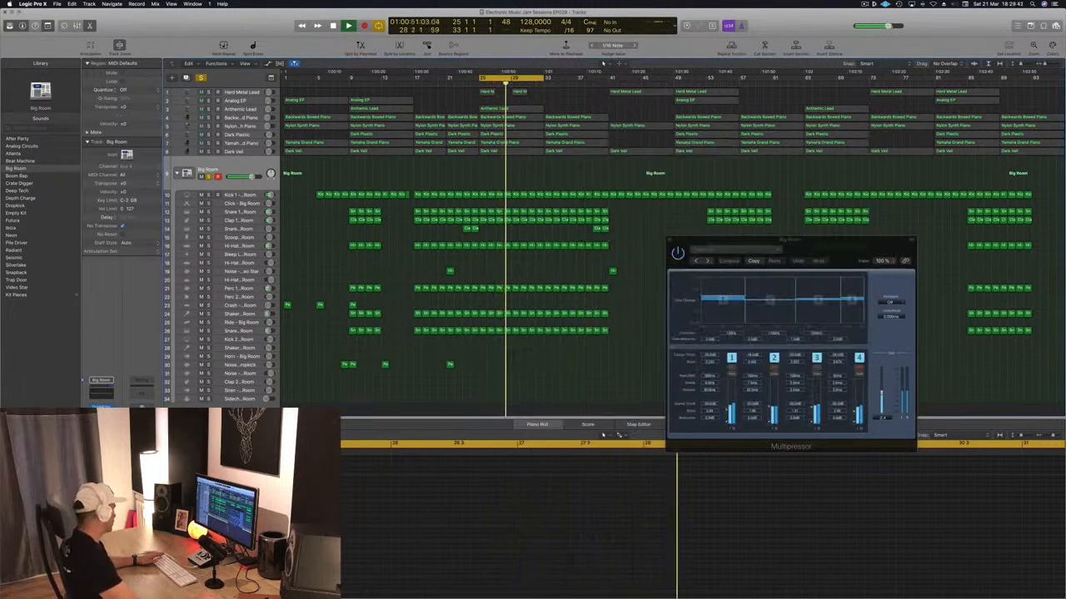
- Inspect the AutoFilter settings on the Big Room track and close the plug-in
{"action": "left_click", "coordinate": [101, 431]}
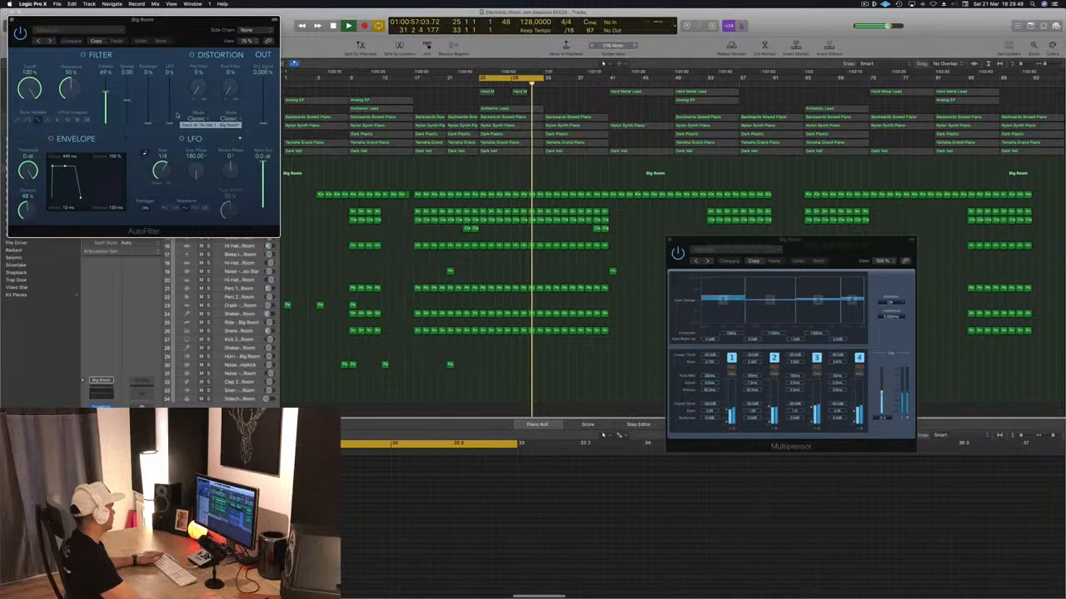
{"action": "left_click_drag", "start_coordinate": [148, 30], "coordinate": [514, 254]}
{"action": "left_click", "coordinate": [334, 249]}
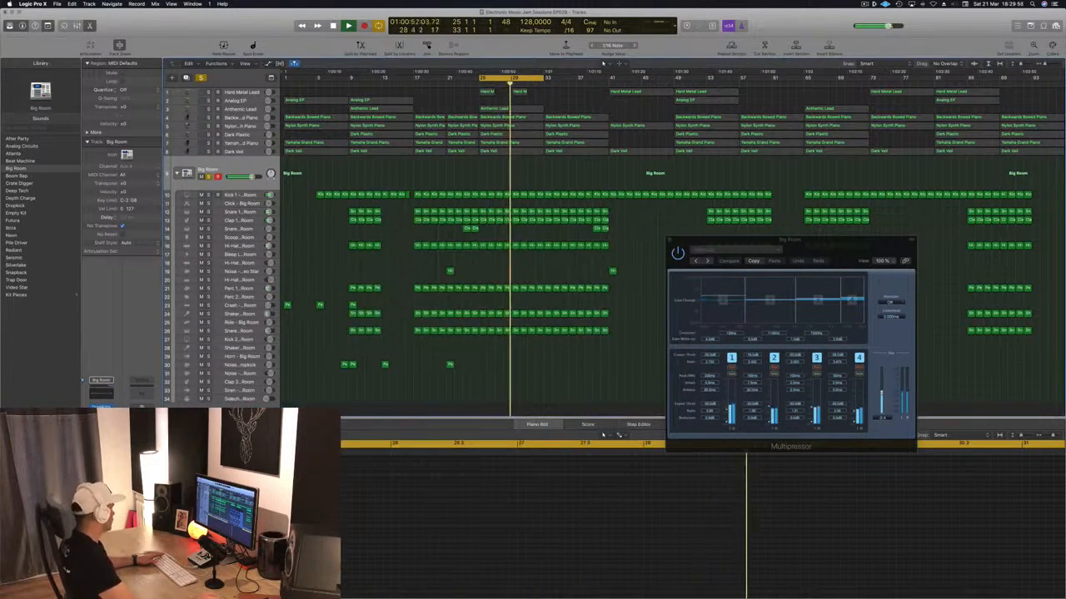
- Try the left output mix of the Big Room track's Stereo Delay at 100%, reset it to 0%, and close the plug-in
{"action": "left_click", "coordinate": [101, 435]}
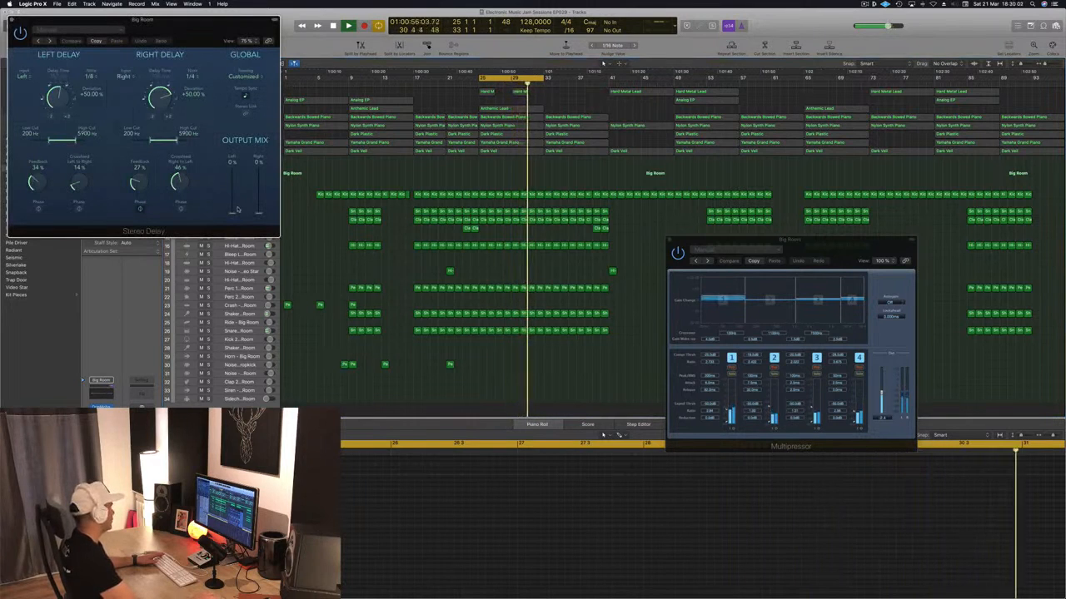
{"action": "left_click_drag", "start_coordinate": [233, 212], "coordinate": [238, 169]}
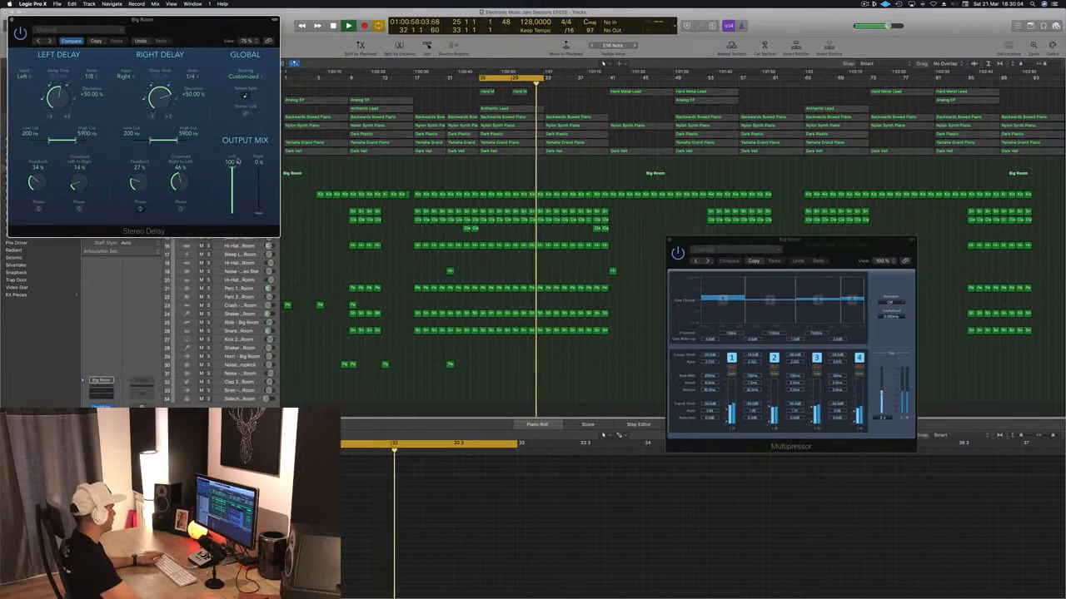
{"action": "left_click_drag", "start_coordinate": [153, 31], "coordinate": [200, 37]}
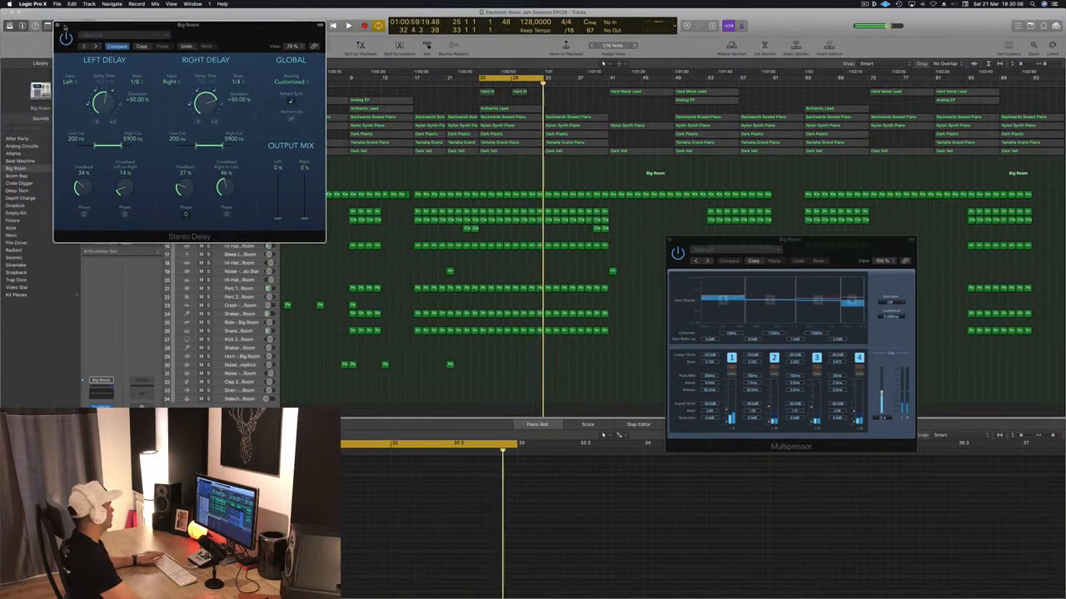
{"action": "left_click", "coordinate": [58, 25]}
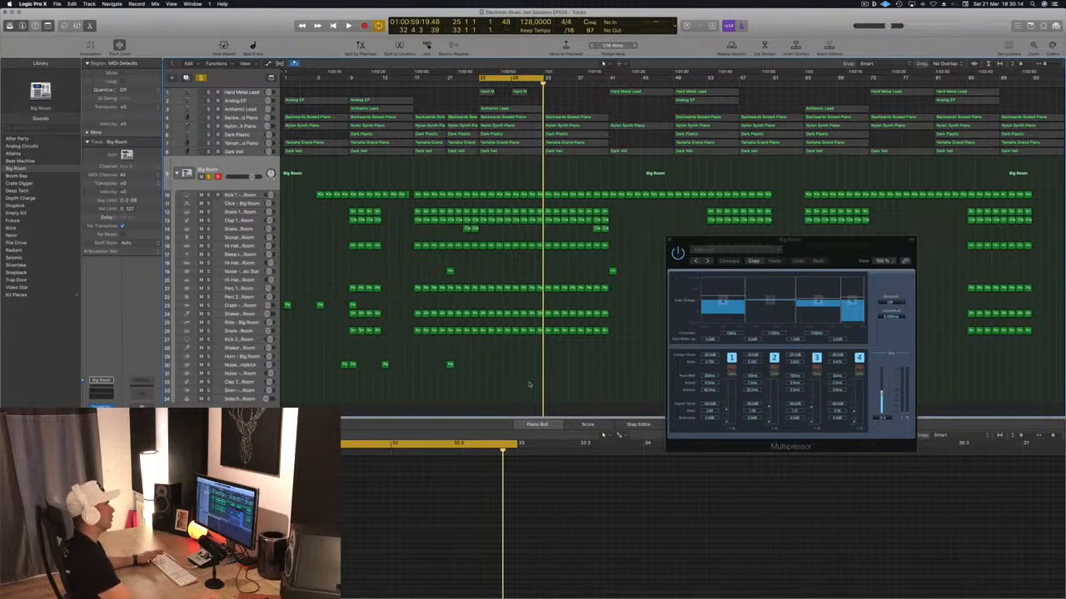
- Replay the soloed Big Room drums from bar 25 to listen to the processing
{"action": "key", "text": "space"}
{"action": "key", "text": "space"}
{"action": "key", "text": "space"}
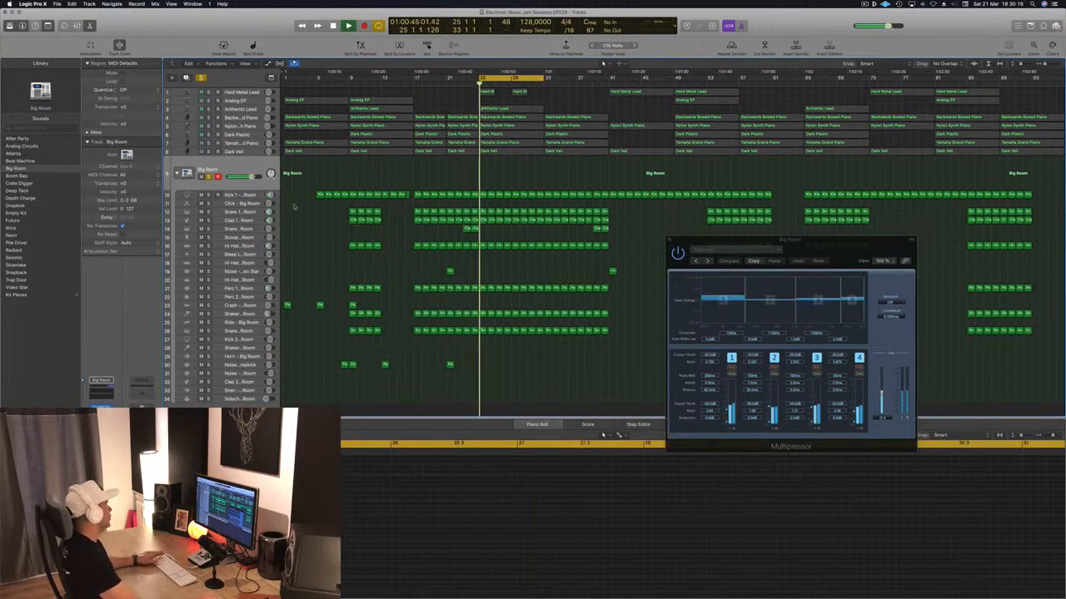
{"action": "key", "text": "space"}
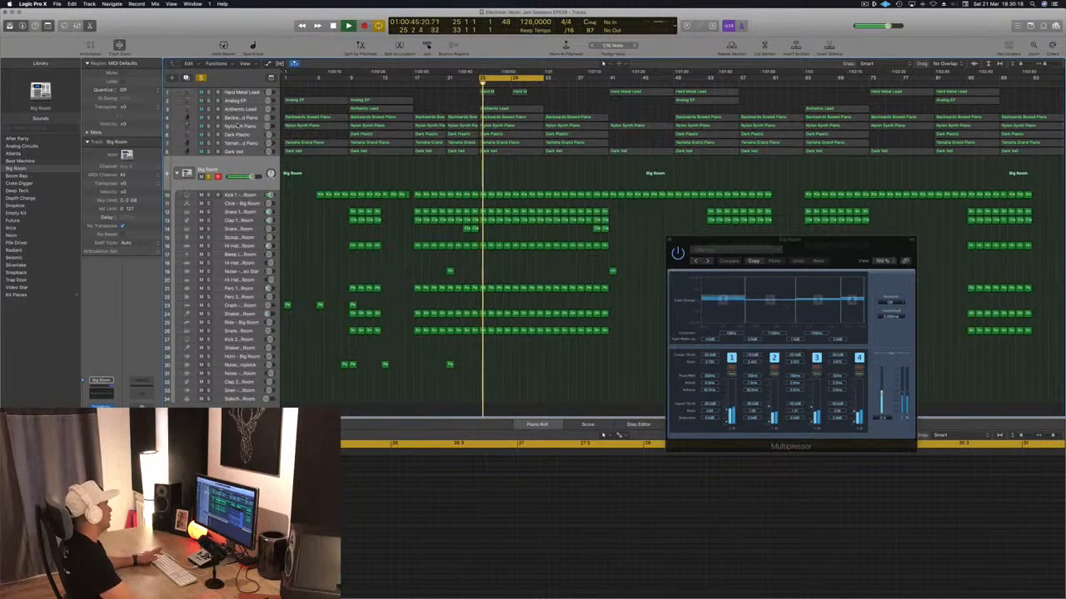
{"action": "key", "text": "space"}
{"action": "key", "text": "space"}
{"action": "key", "text": "space"}
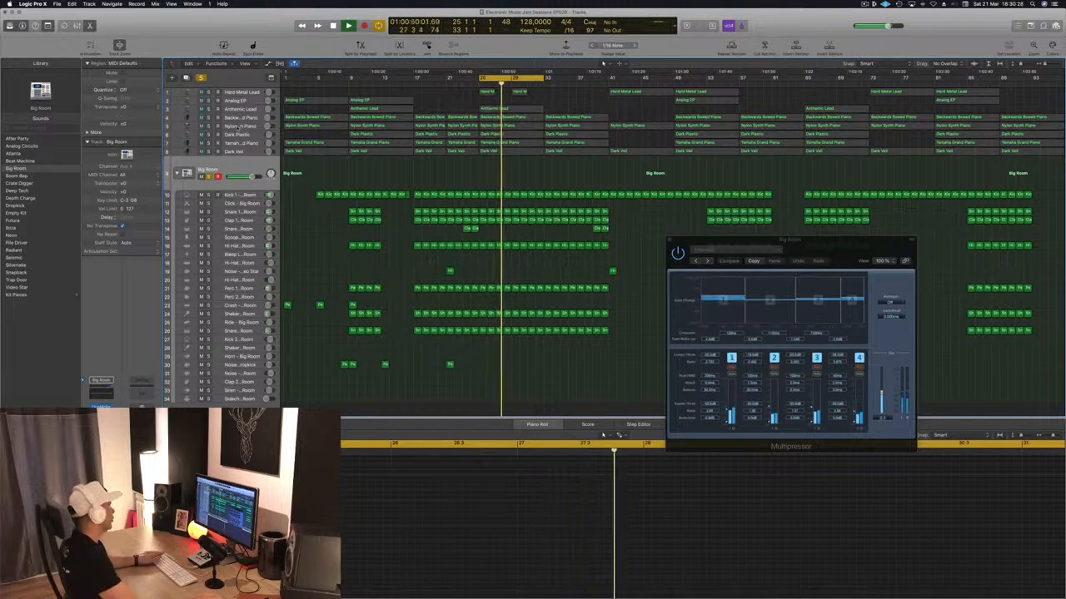
- Solo the Dark Plastic track alongside the Big Room drums
{"action": "left_click", "coordinate": [248, 126]}
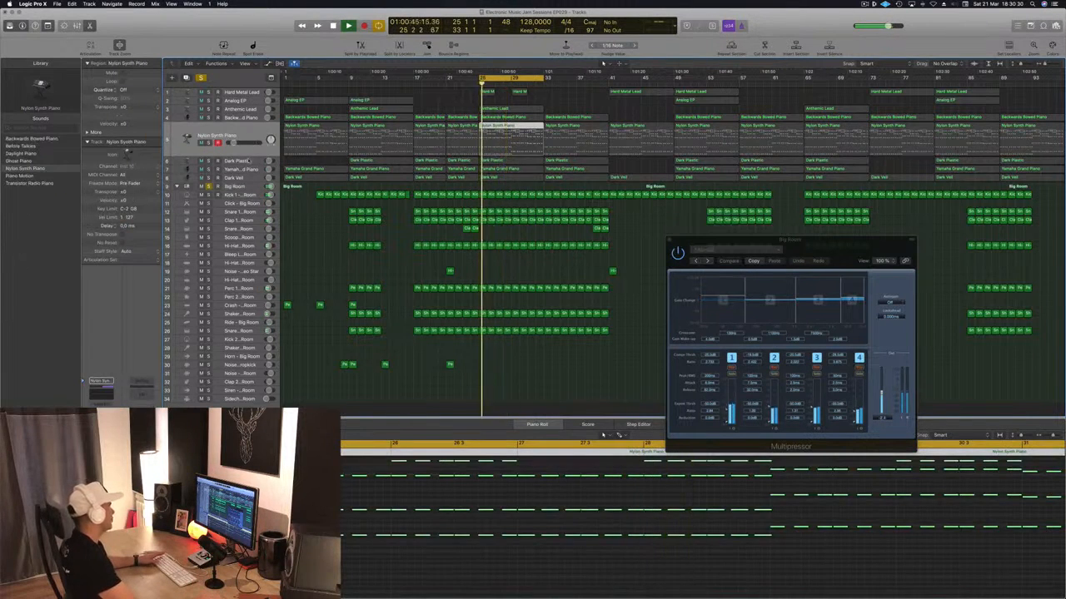
{"action": "left_click", "coordinate": [248, 161]}
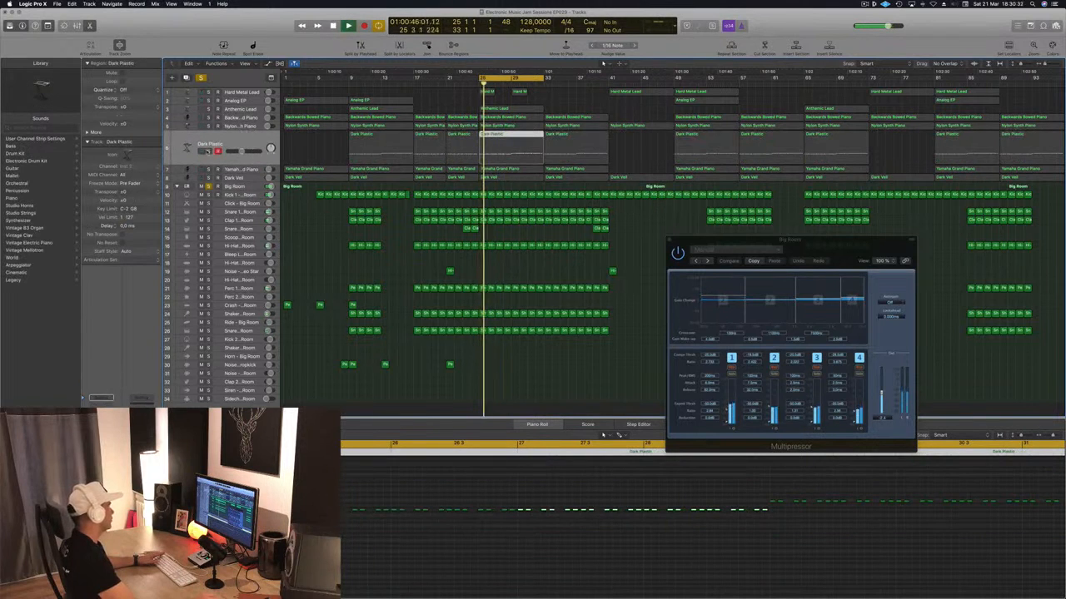
{"action": "left_click", "coordinate": [209, 152]}
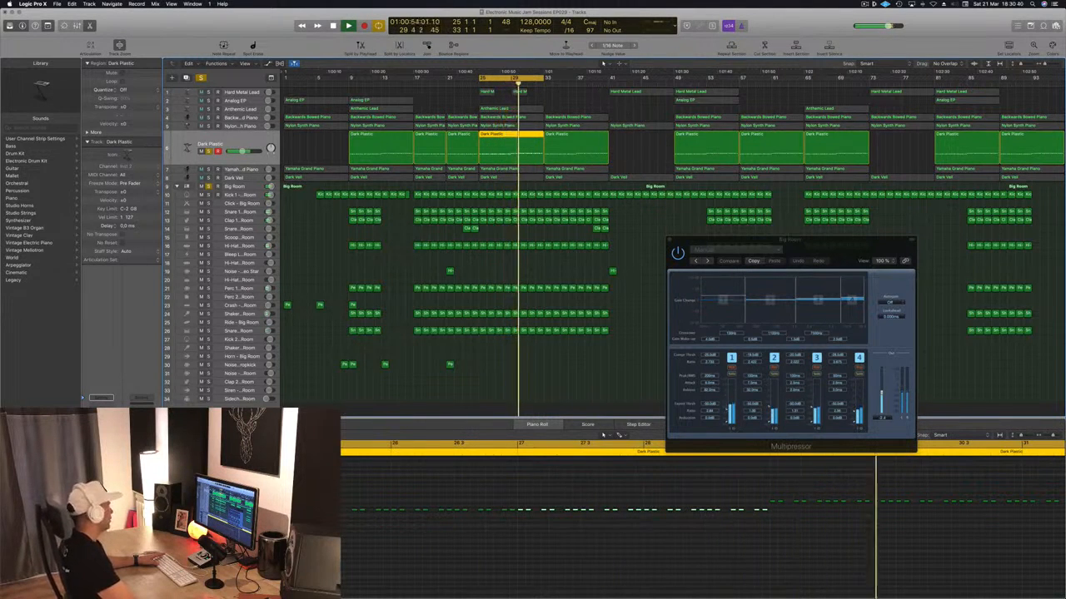
- Open the Compressor on the Dark Plastic track and switch its circuit type to Vintage FET
{"action": "left_click", "coordinate": [101, 454]}
{"action": "left_click_drag", "start_coordinate": [246, 48], "coordinate": [436, 111]}
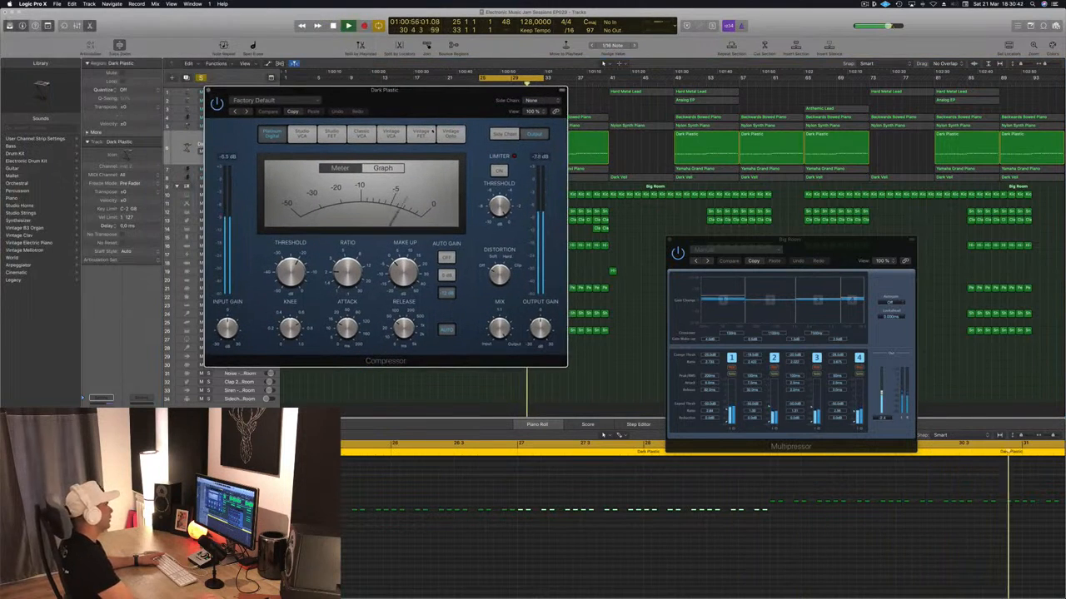
{"action": "left_click", "coordinate": [410, 129]}
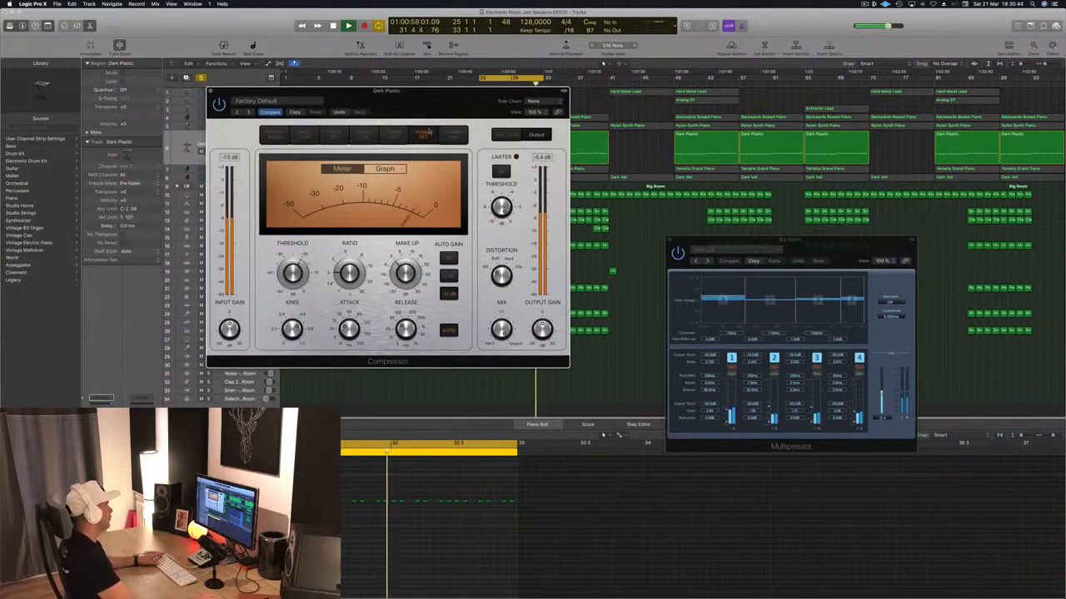
- Switch the Dark Plastic Compressor to the Vintage Opto circuit, set its threshold to -26.5 dB, and close it
{"action": "left_click", "coordinate": [442, 136]}
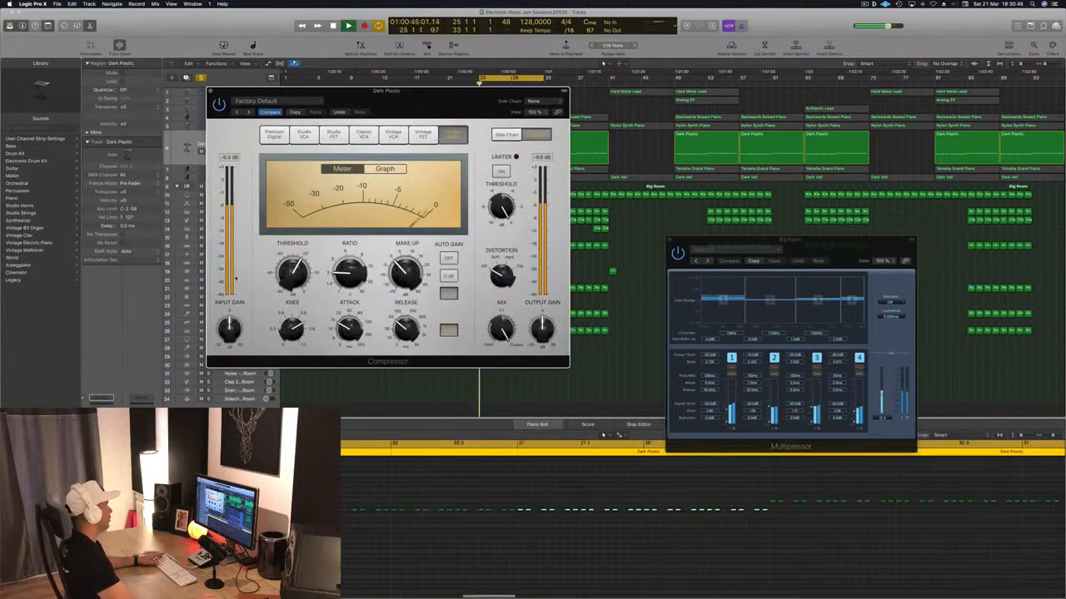
{"action": "left_click_drag", "start_coordinate": [293, 282], "coordinate": [293, 279]}
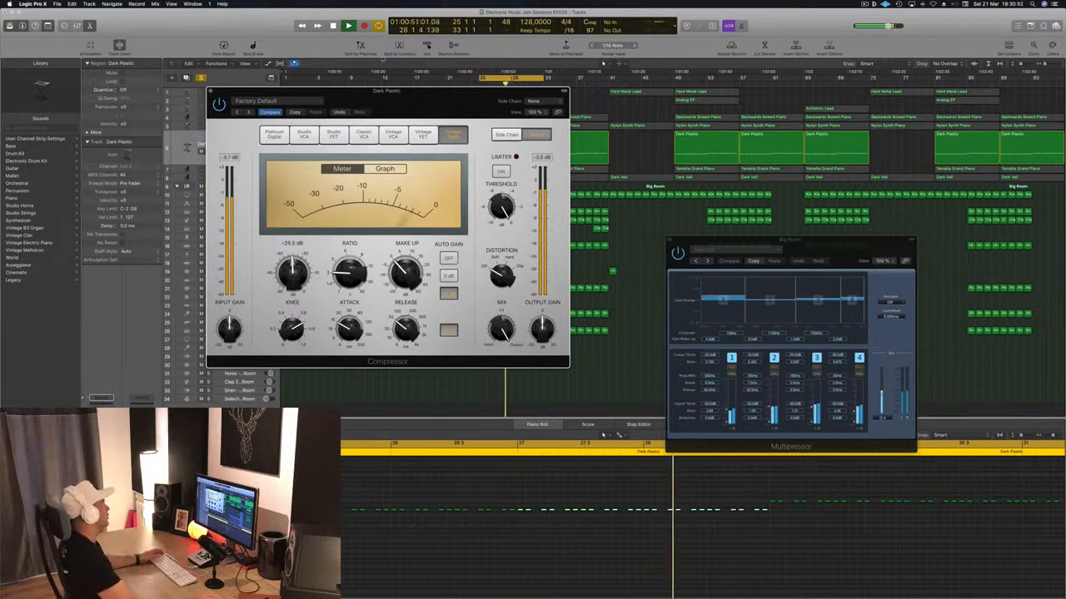
{"action": "left_click_drag", "start_coordinate": [275, 94], "coordinate": [289, 93]}
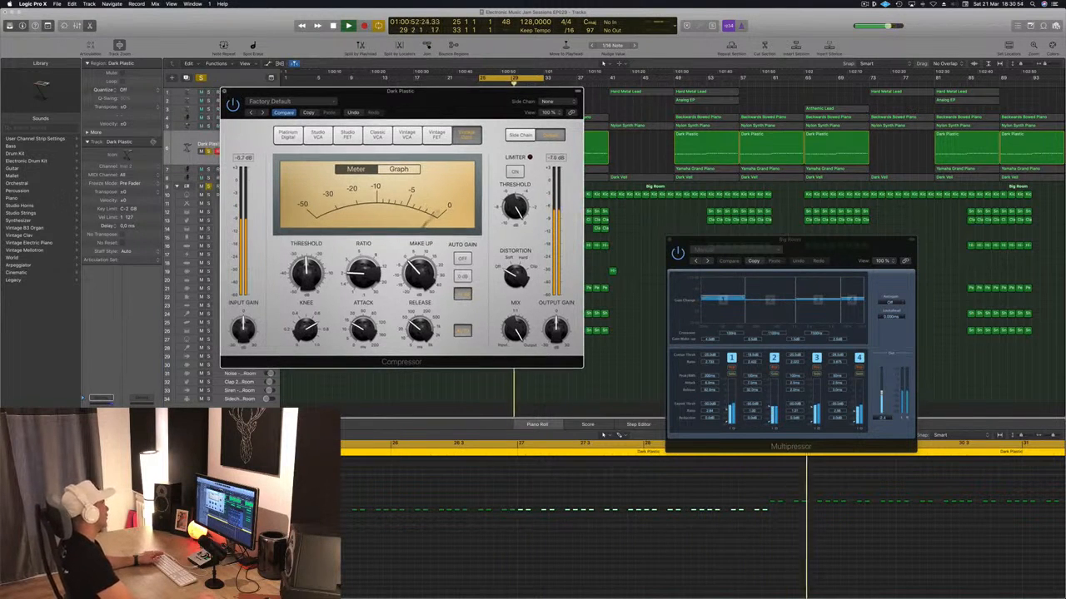
{"action": "left_click", "coordinate": [225, 91]}
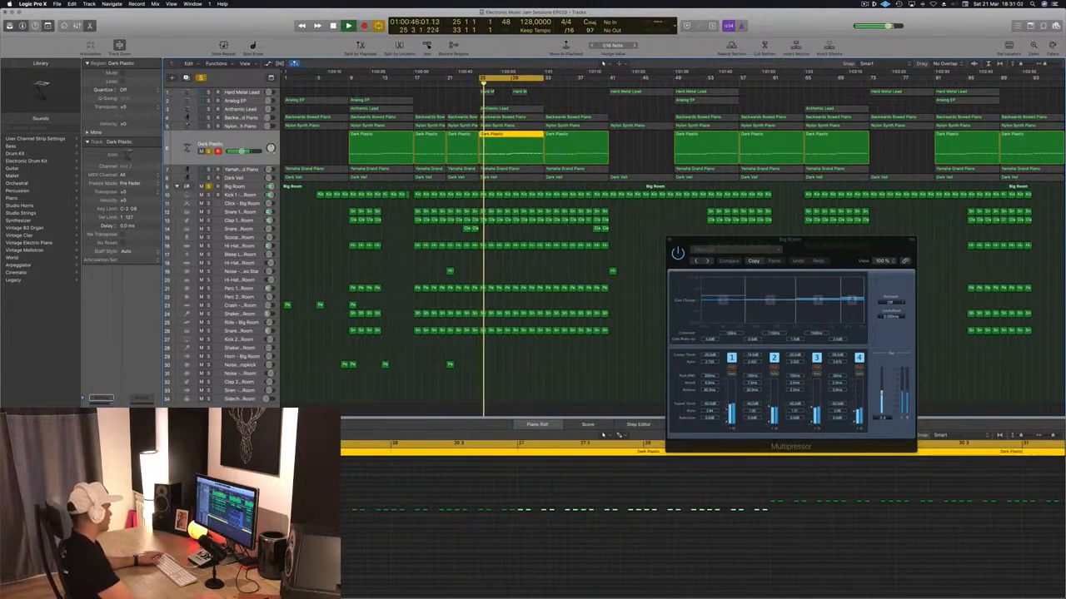
- Add another Compressor to Dark Plastic, side-chain it to Bus 12 (Sidechain Trigger - Big Room), and adjust its threshold
{"action": "left_click", "coordinate": [101, 450]}
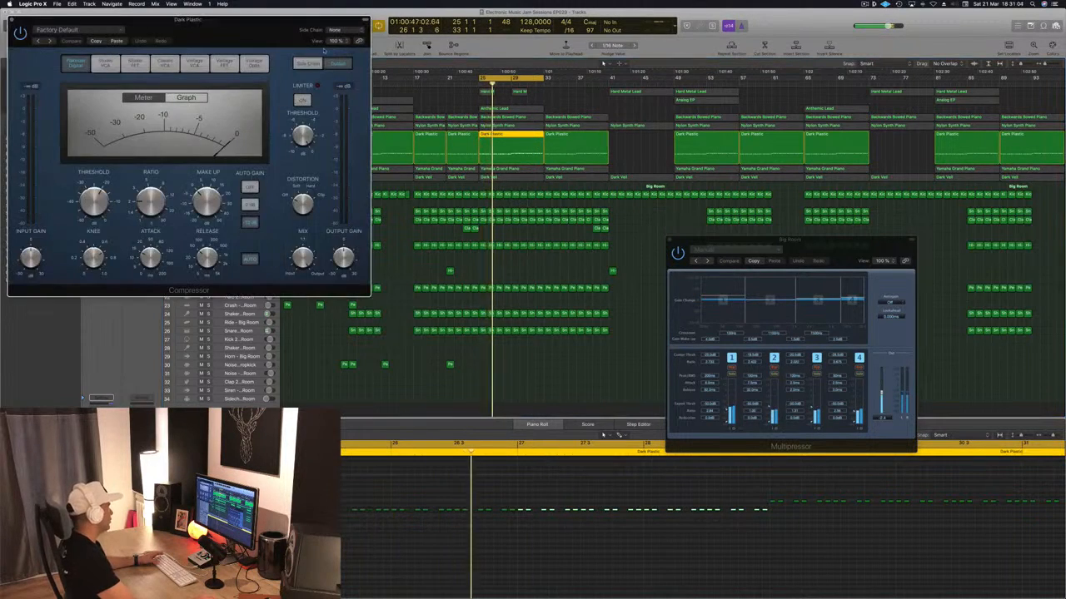
{"action": "left_click_drag", "start_coordinate": [222, 36], "coordinate": [742, 232]}
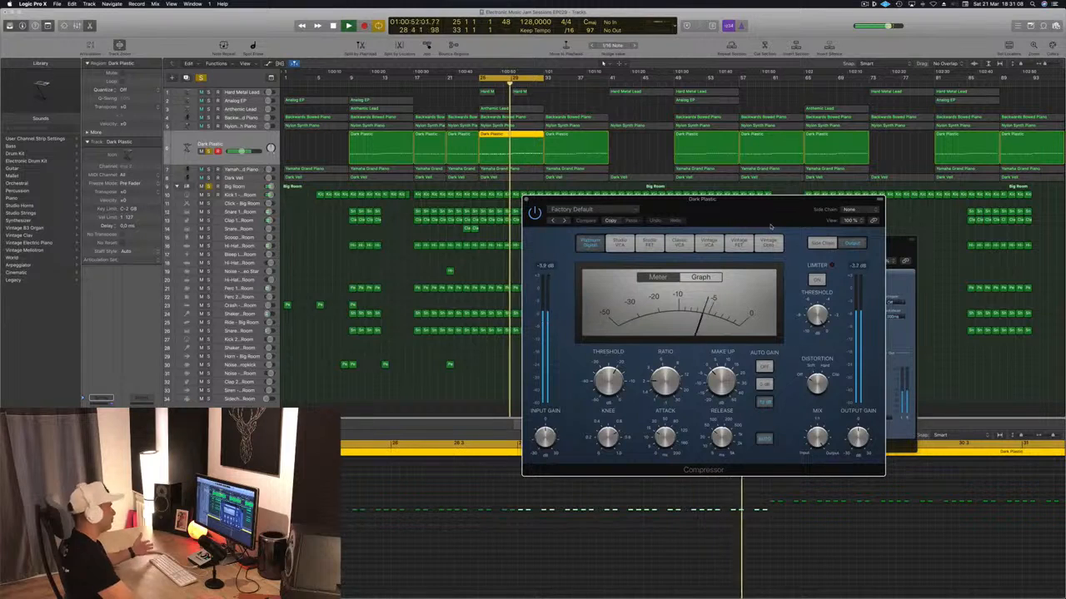
{"action": "left_click_drag", "start_coordinate": [798, 211], "coordinate": [765, 211]}
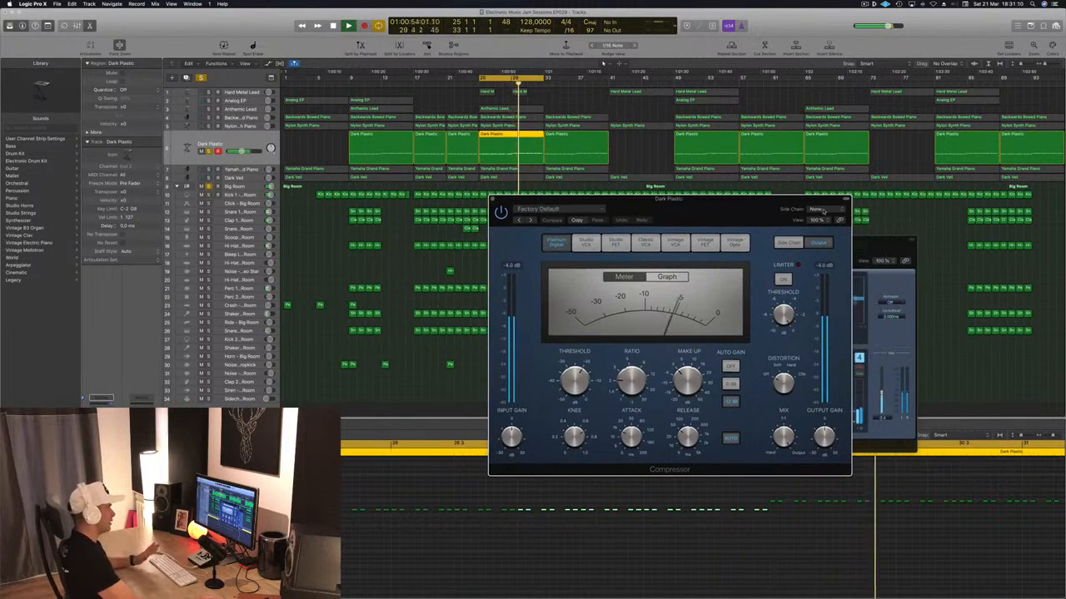
{"action": "left_click", "coordinate": [819, 210]}
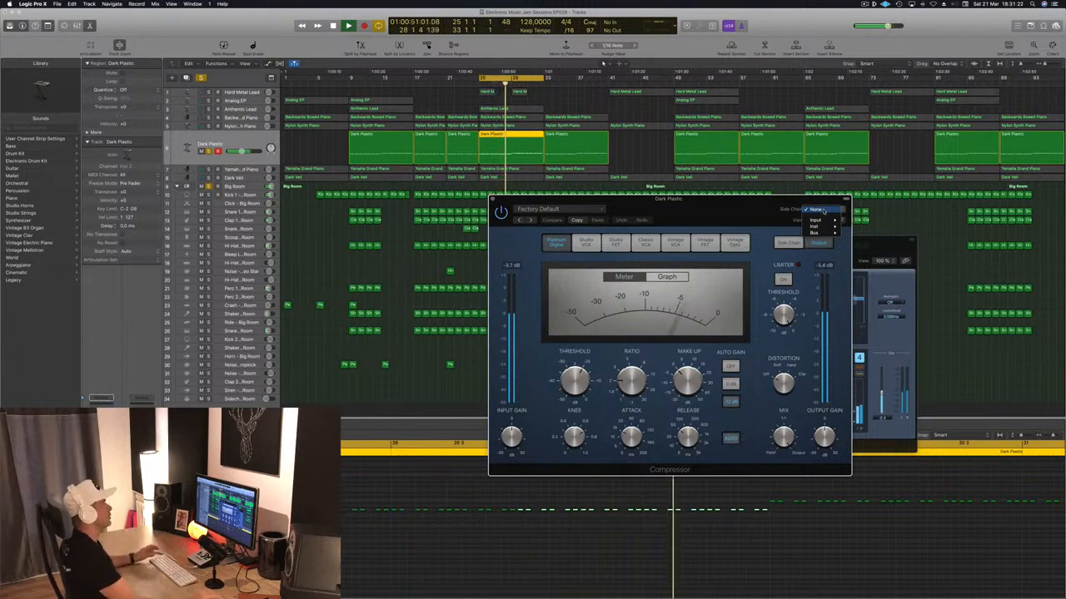
{"action": "left_click", "coordinate": [822, 210]}
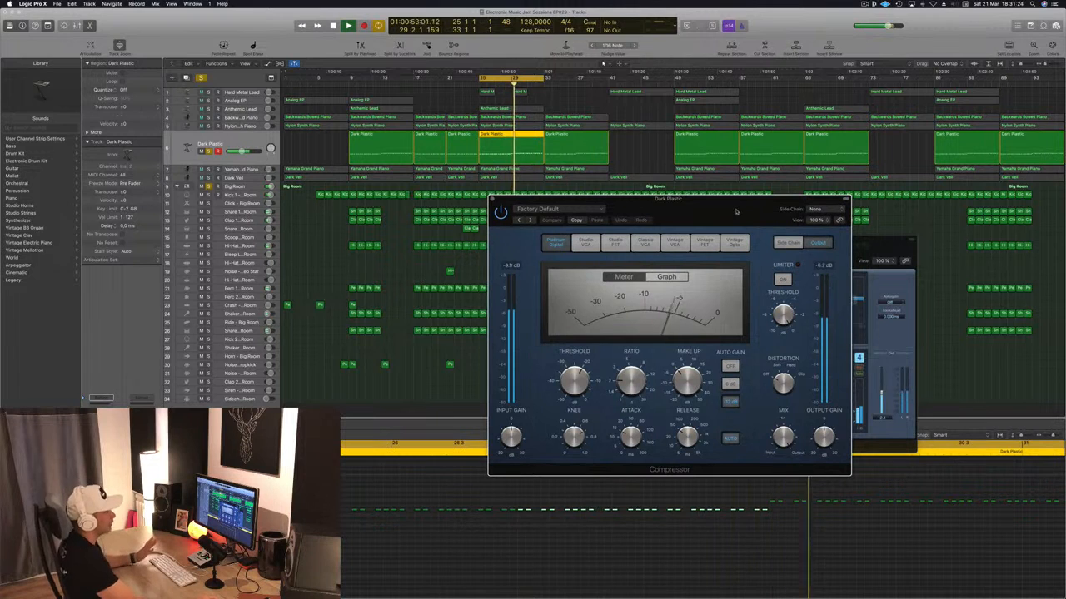
{"action": "left_click", "coordinate": [824, 211]}
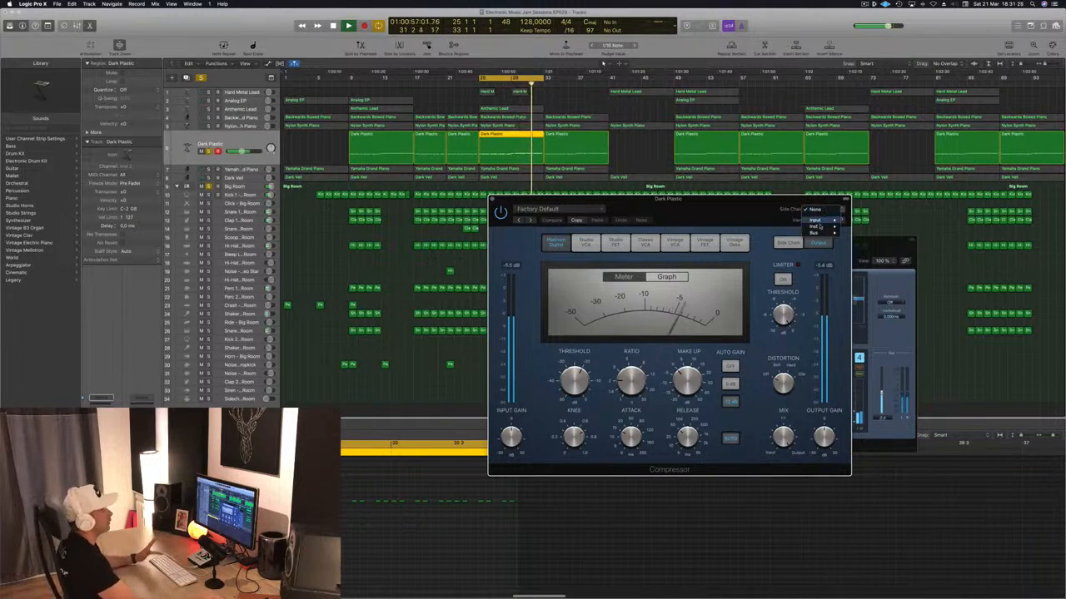
{"action": "mouse_move", "coordinate": [820, 233]}
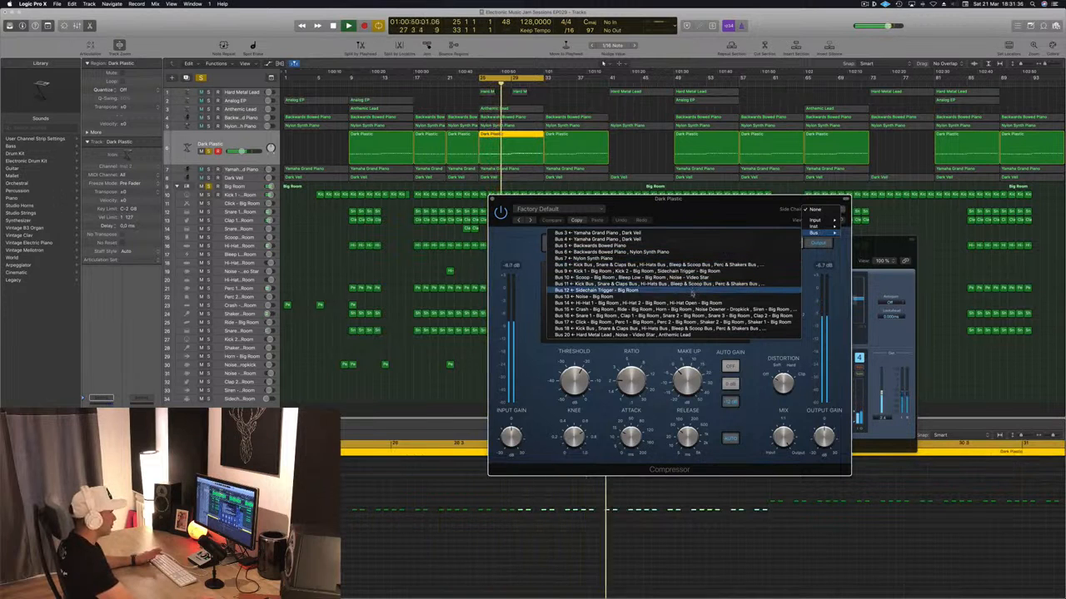
{"action": "left_click", "coordinate": [651, 292]}
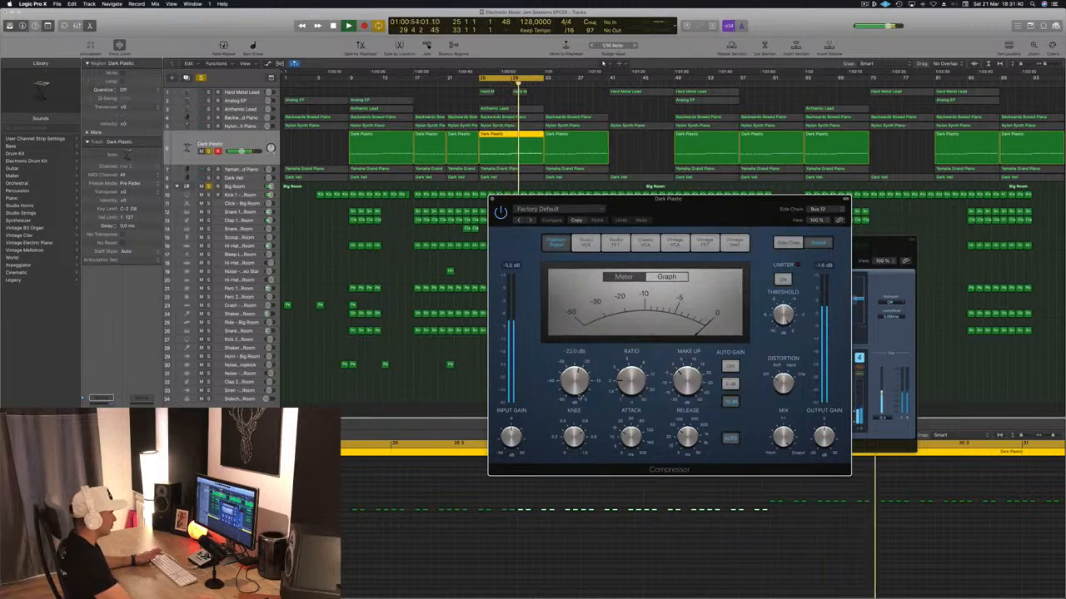
{"action": "left_click_drag", "start_coordinate": [581, 396], "coordinate": [580, 390]}
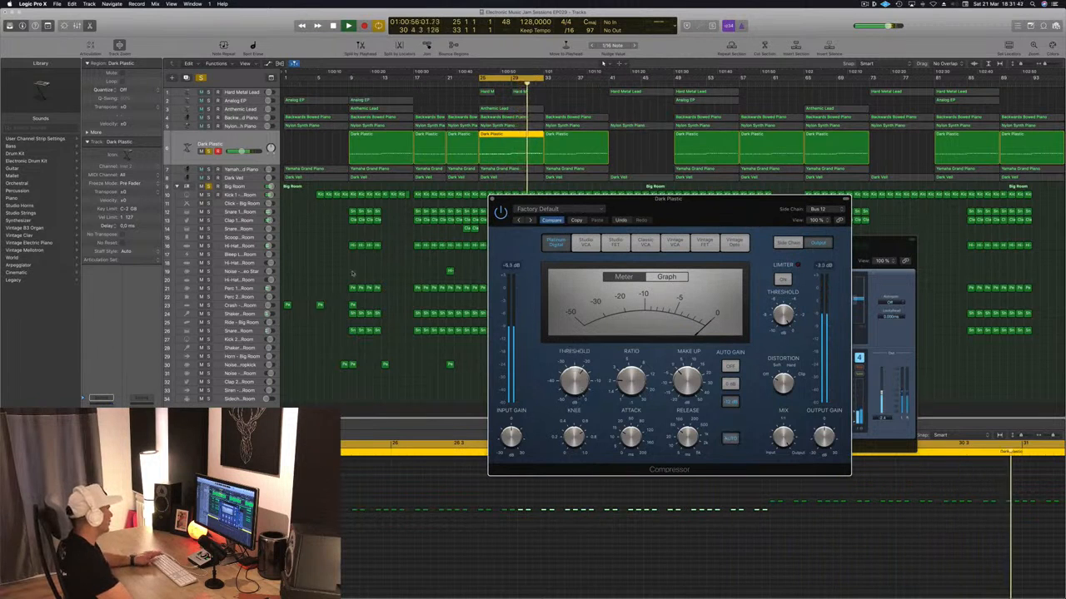
- Copy the opening Kick 1 regions onto the Sidechain Trigger track from bar 1 and duplicate them along the arrangement
{"action": "left_click", "coordinate": [306, 197]}
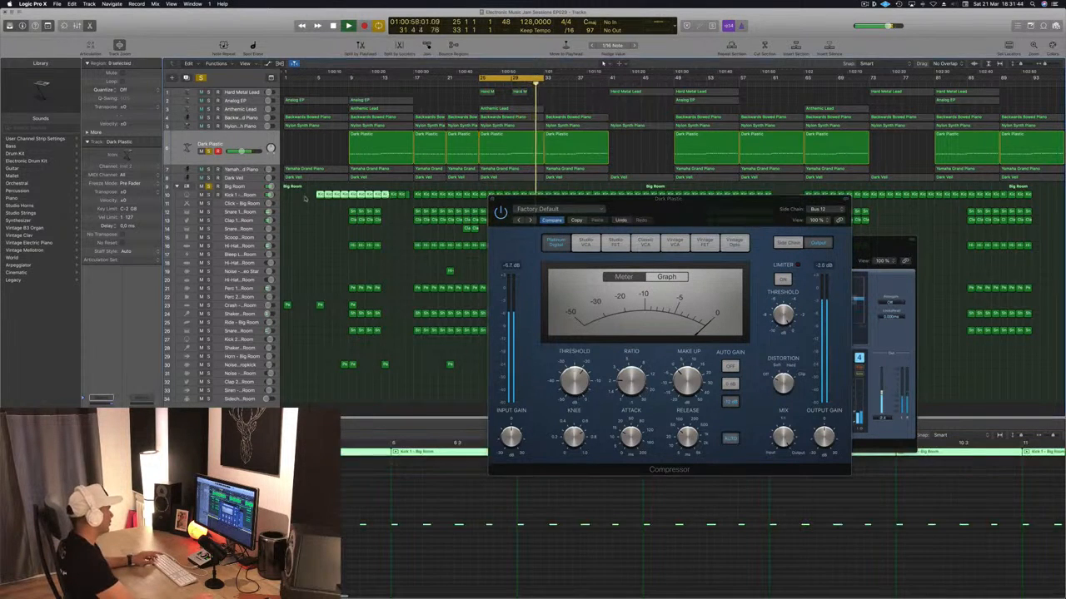
{"action": "left_click_drag", "start_coordinate": [320, 195], "coordinate": [287, 402]}
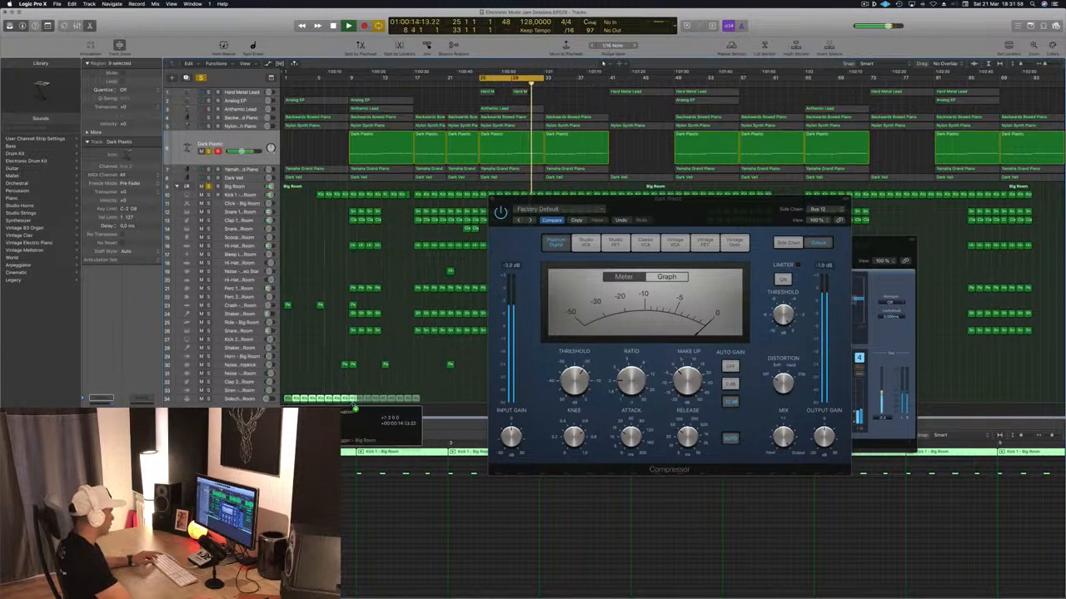
{"action": "left_click_drag", "start_coordinate": [702, 202], "coordinate": [953, 209]}
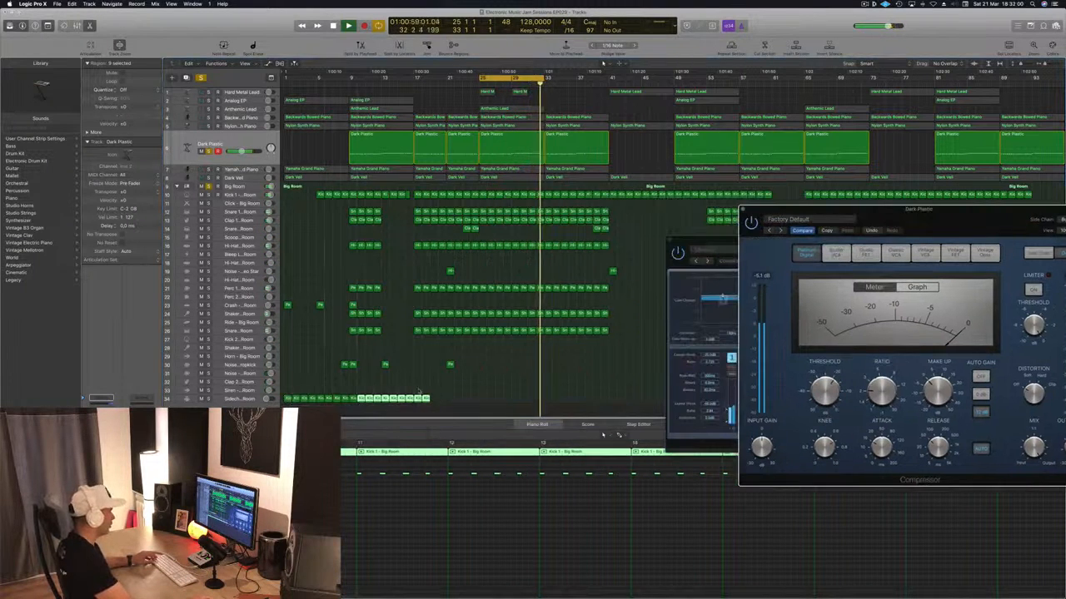
{"action": "left_click_drag", "start_coordinate": [293, 397], "coordinate": [433, 403]}
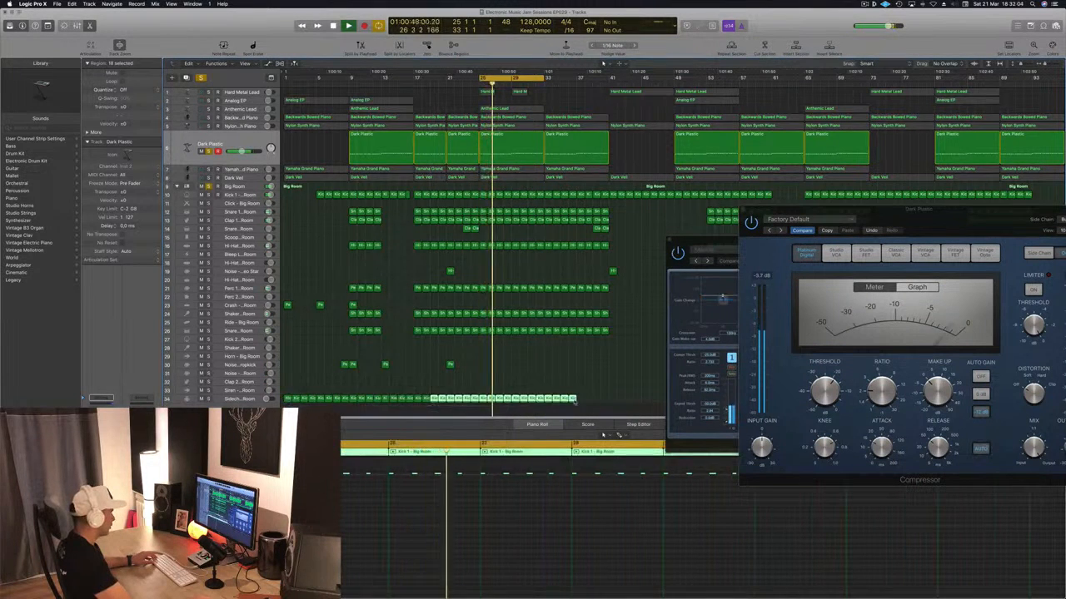
{"action": "mouse_move", "coordinate": [591, 406]}
{"action": "left_mouse_down"}
{"action": "mouse_move", "coordinate": [295, 399]}
{"action": "mouse_move", "coordinate": [583, 398]}
{"action": "left_mouse_up"}
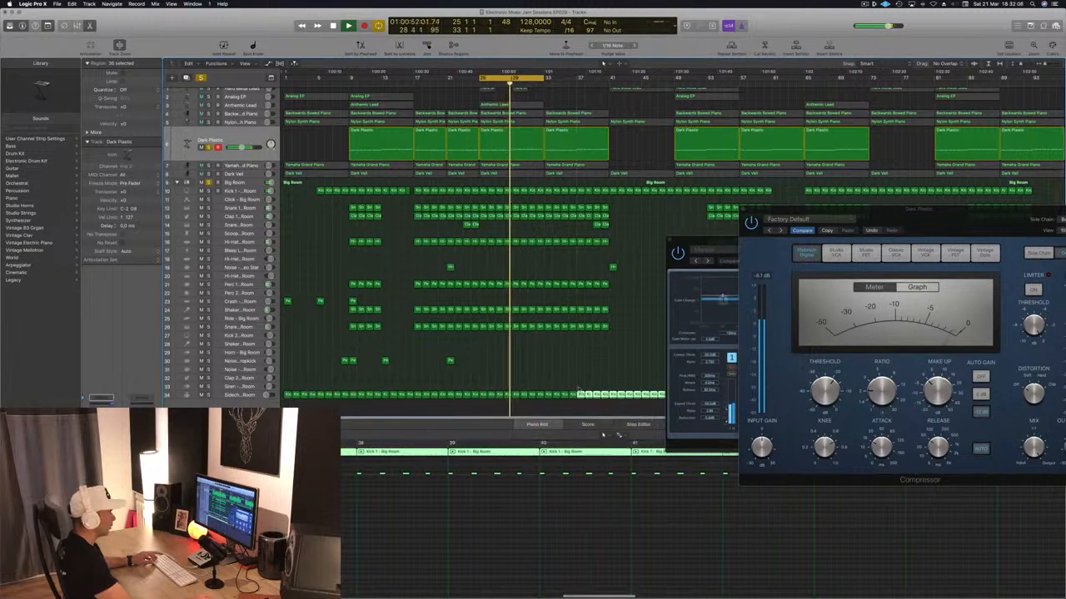
- Lower the side-chained Dark Plastic Compressor's threshold, adjust its attack time while listening to the pumping, and close it
{"action": "left_click_drag", "start_coordinate": [945, 223], "coordinate": [739, 255]}
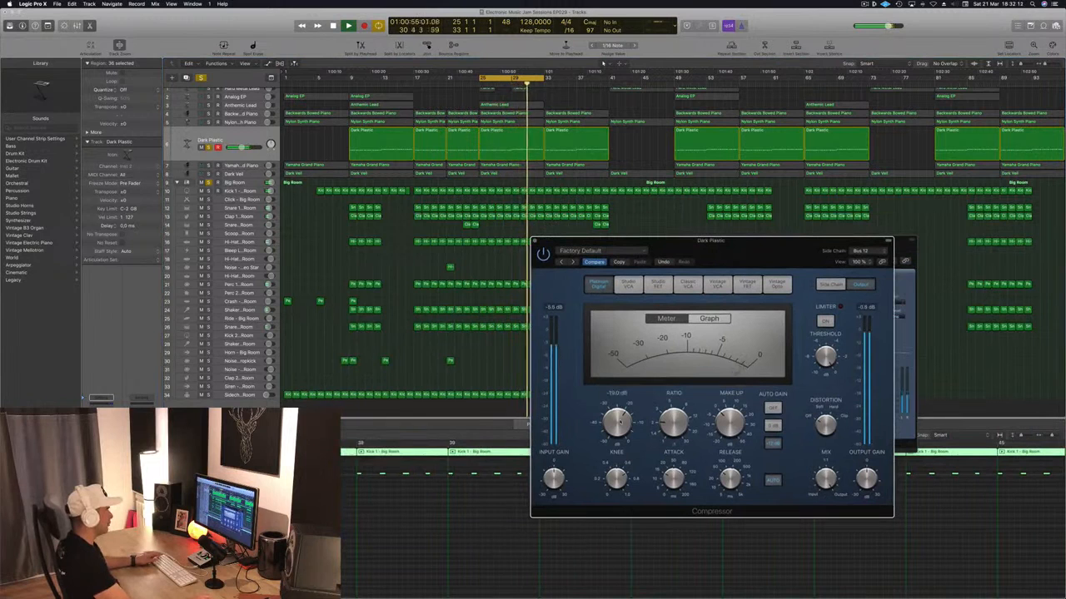
{"action": "left_click", "coordinate": [860, 250]}
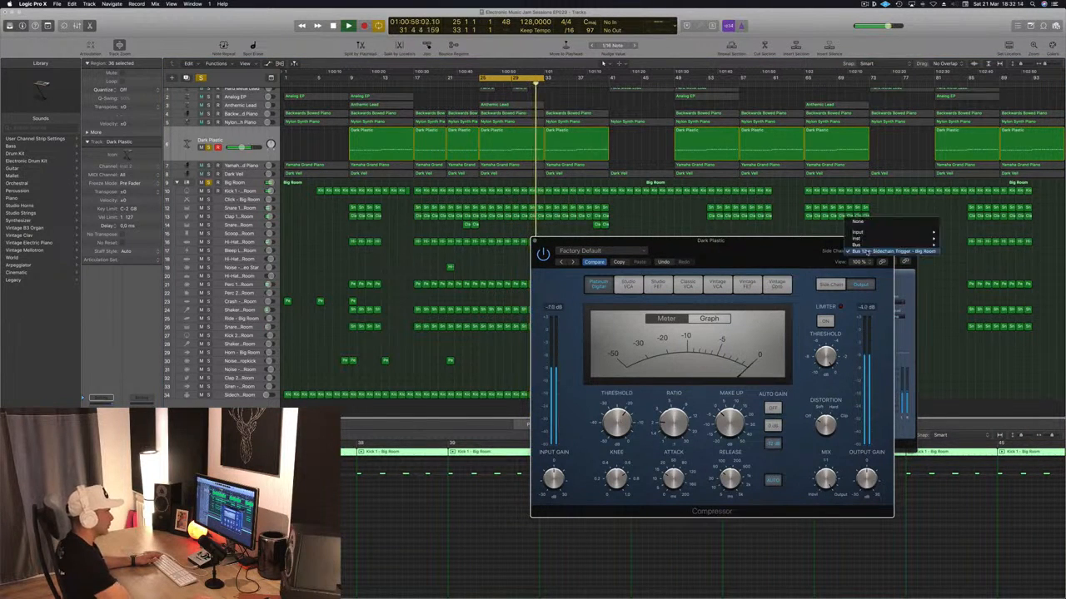
{"action": "left_click", "coordinate": [866, 252]}
{"action": "left_click_drag", "start_coordinate": [783, 240], "coordinate": [750, 150]}
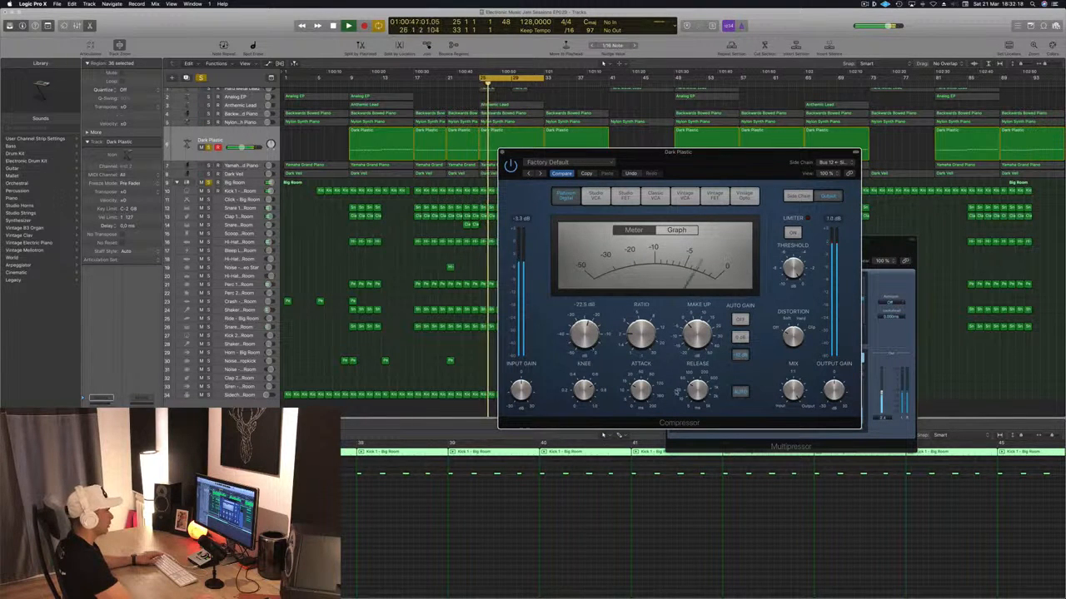
{"action": "left_click_drag", "start_coordinate": [696, 390], "coordinate": [693, 407]}
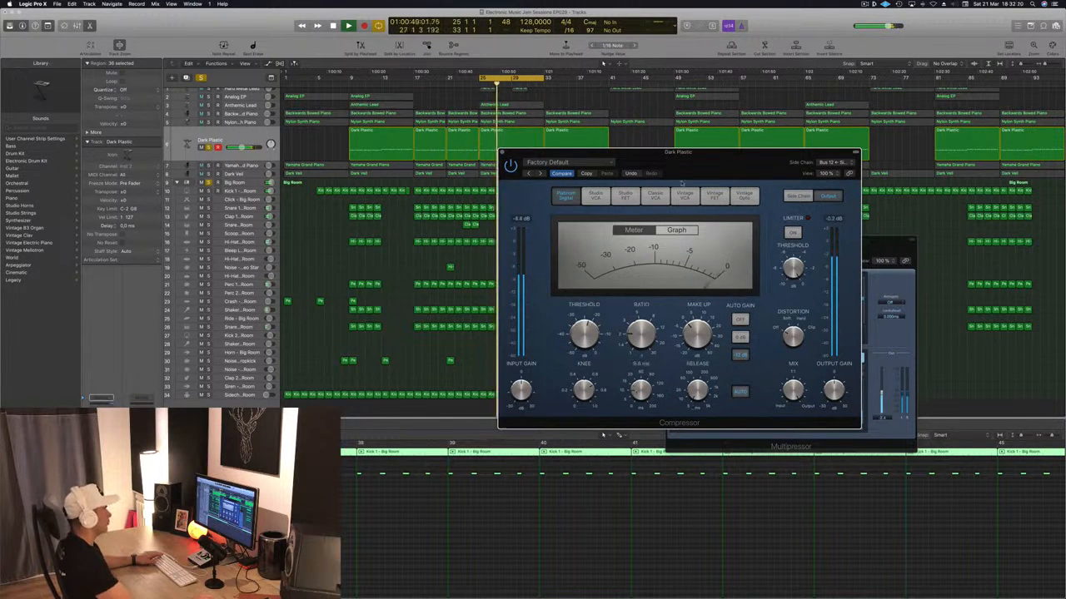
{"action": "left_click_drag", "start_coordinate": [703, 163], "coordinate": [649, 189]}
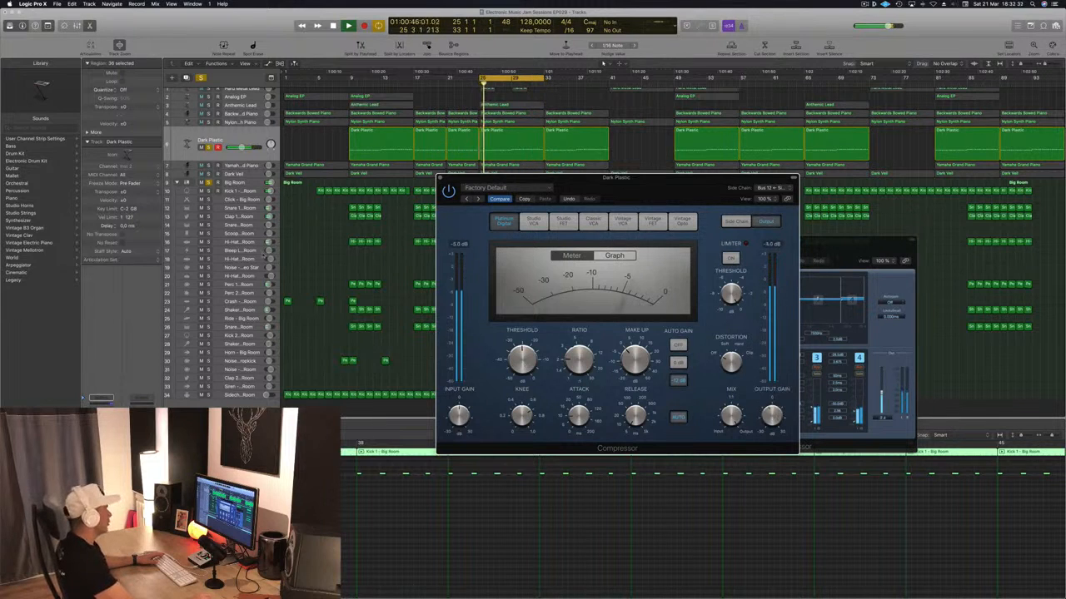
{"action": "left_click", "coordinate": [982, 358]}
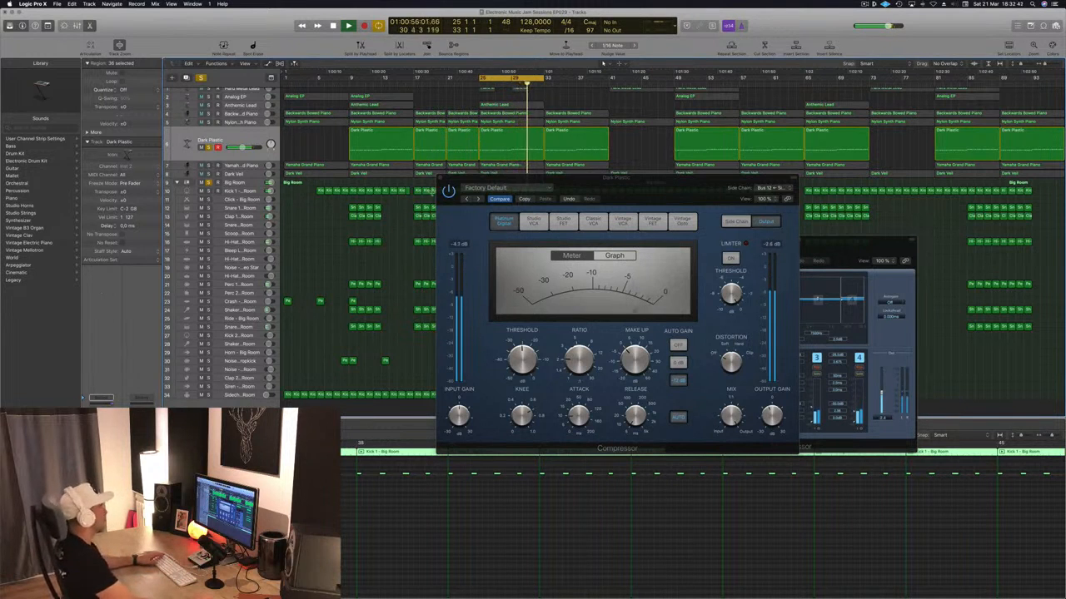
{"action": "left_click", "coordinate": [440, 179]}
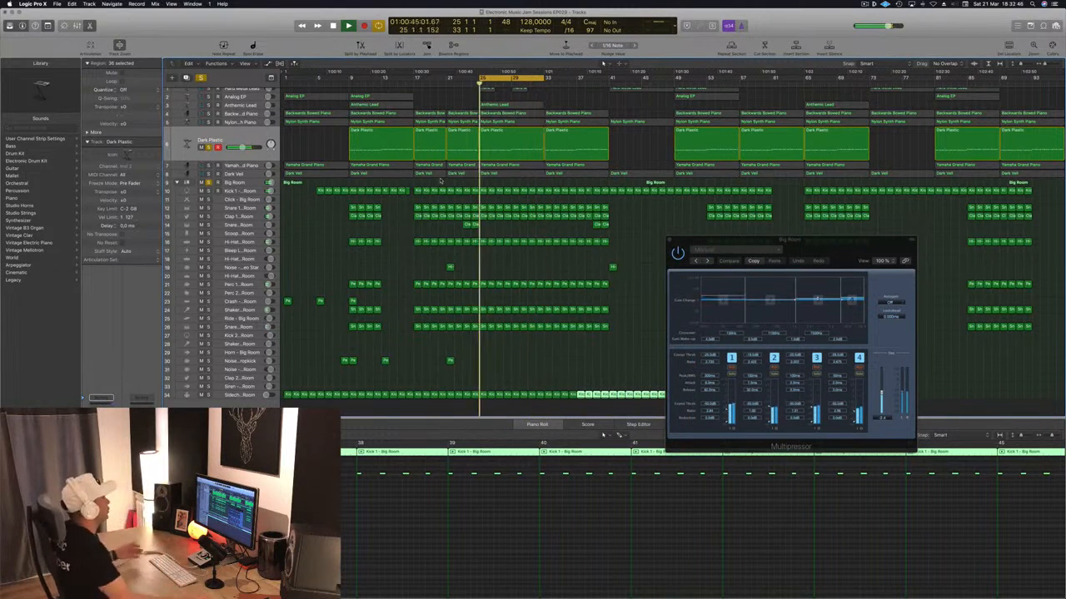
- Solo the Yamaha Grand Piano track alongside Dark Plastic and the Big Room drums and restart playback
{"action": "scroll", "coordinate": [321, 158], "scroll_direction": "up", "scroll_amount": 1}
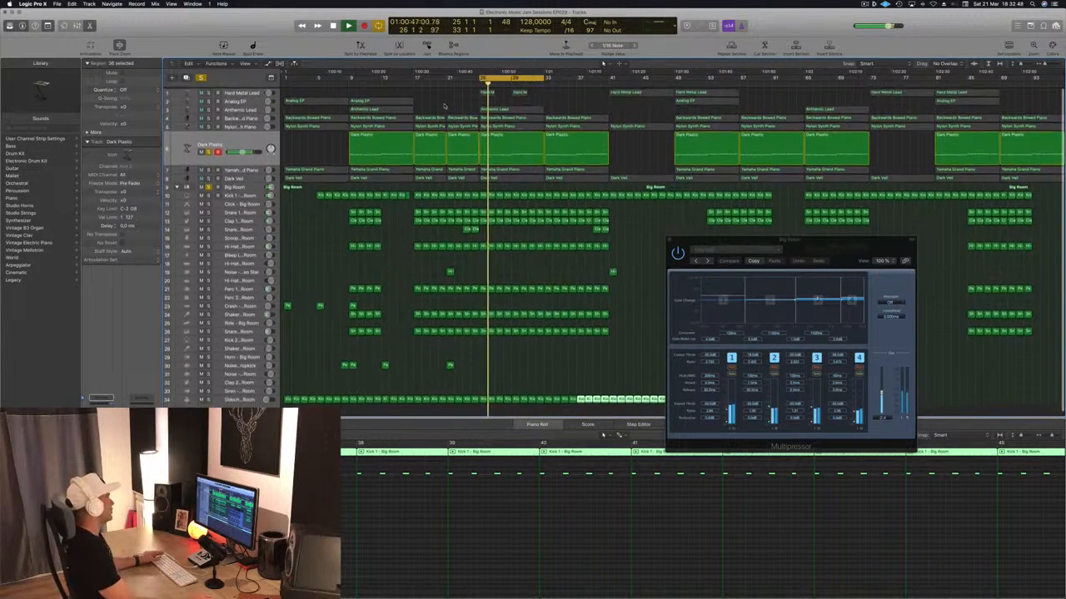
{"action": "left_click", "coordinate": [252, 169]}
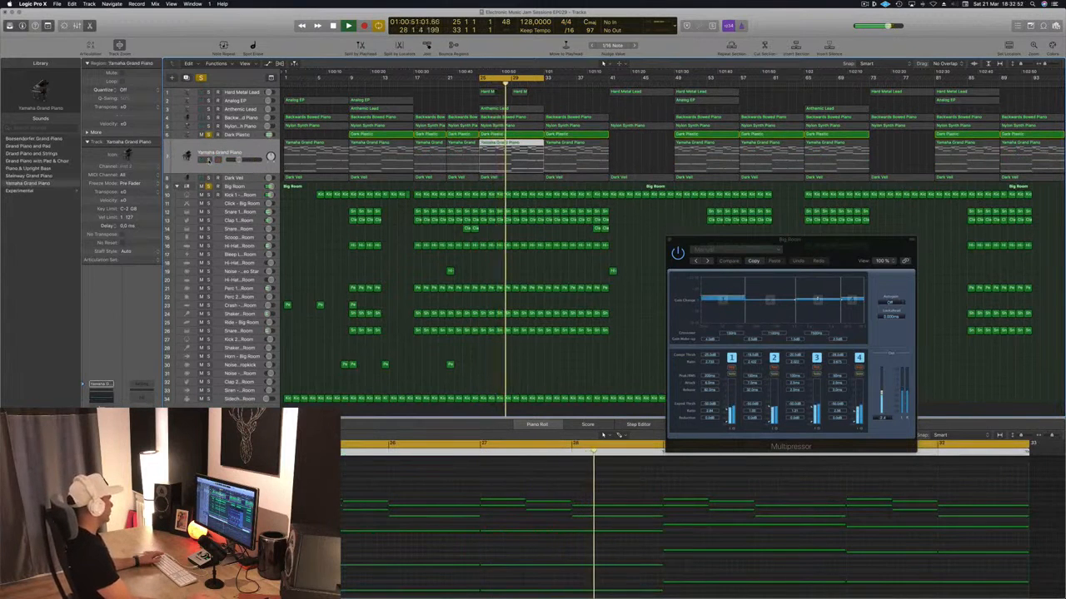
{"action": "key", "text": "s"}
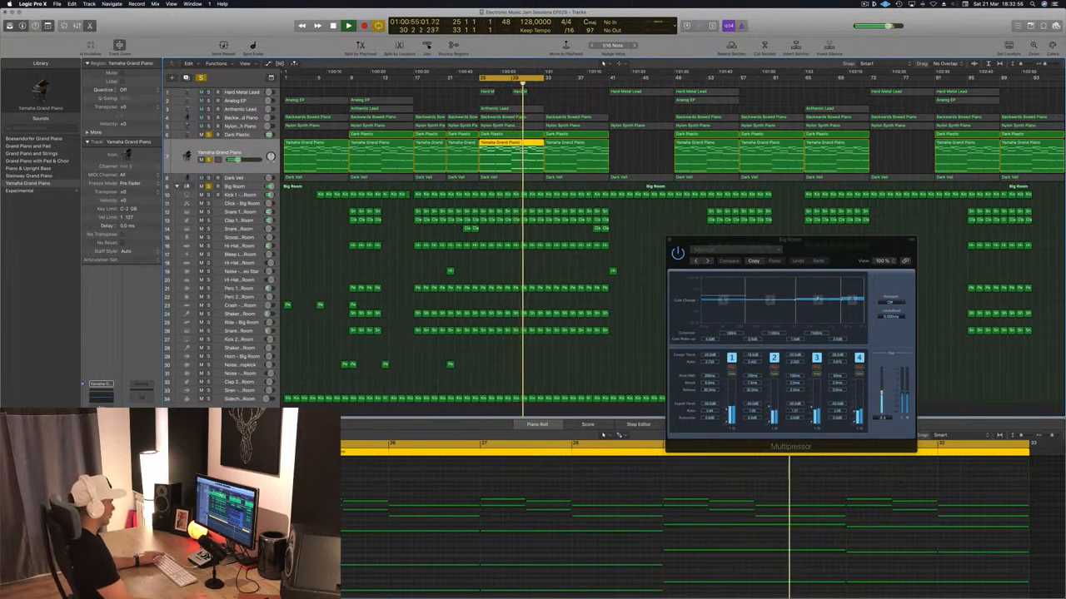
{"action": "key", "text": "space"}
{"action": "key", "text": "space"}
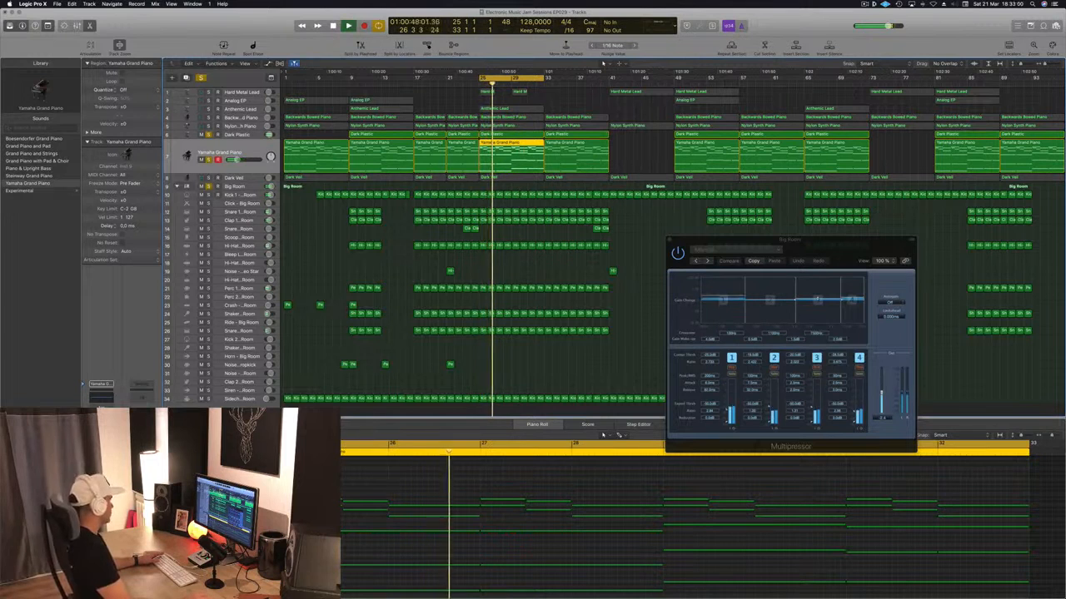
- Add a 24 dB/Oct low cut at about 100 Hz in the Yamaha Grand Piano's Channel EQ and close it
{"action": "left_click", "coordinate": [101, 397]}
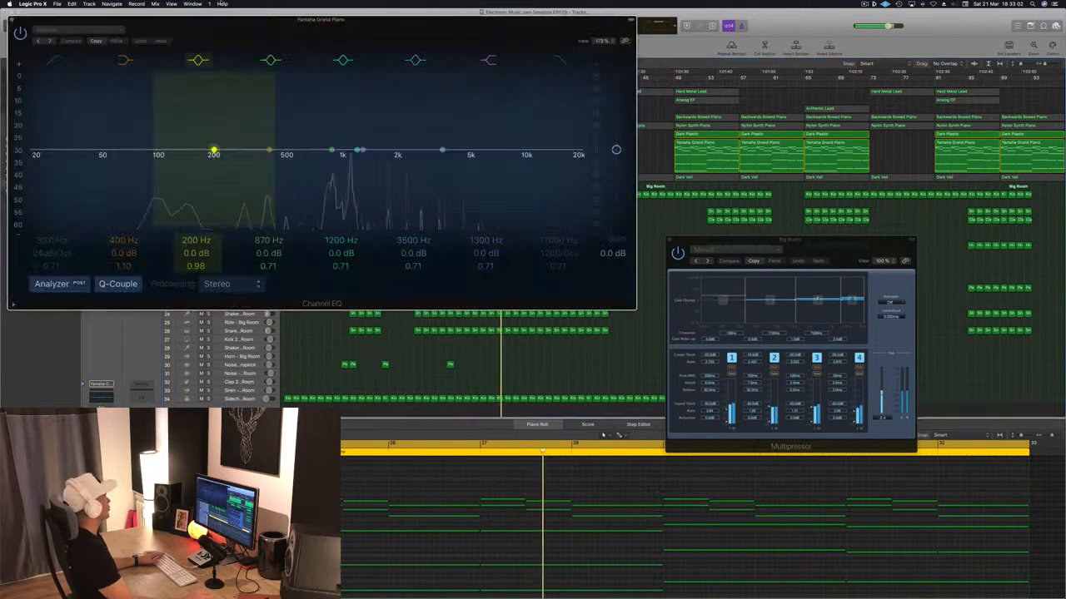
{"action": "left_click_drag", "start_coordinate": [140, 28], "coordinate": [314, 37]}
{"action": "left_click_drag", "start_coordinate": [236, 165], "coordinate": [333, 164]}
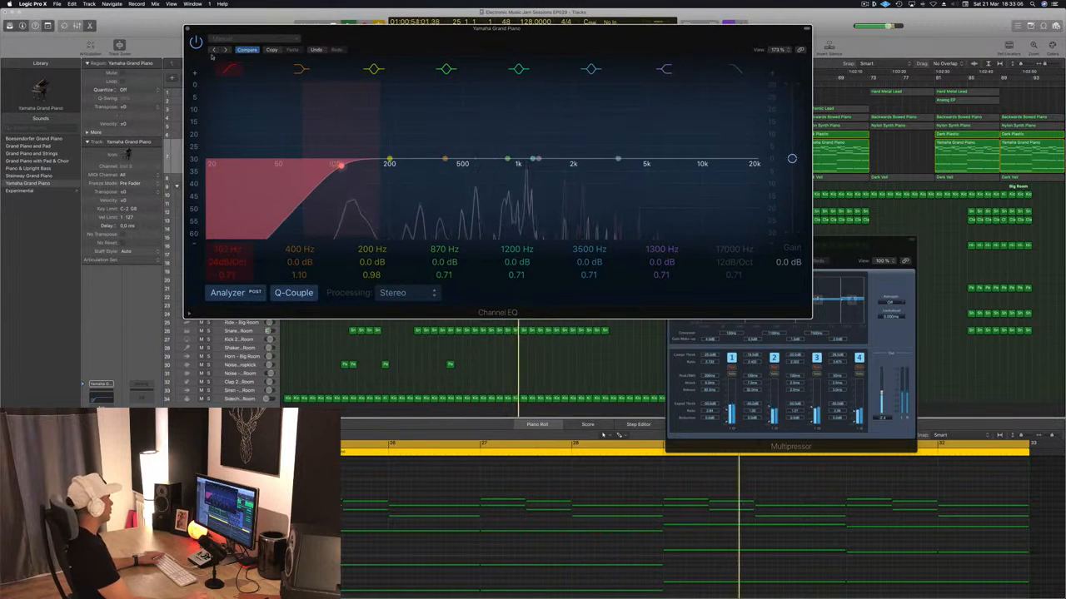
{"action": "left_click", "coordinate": [190, 31]}
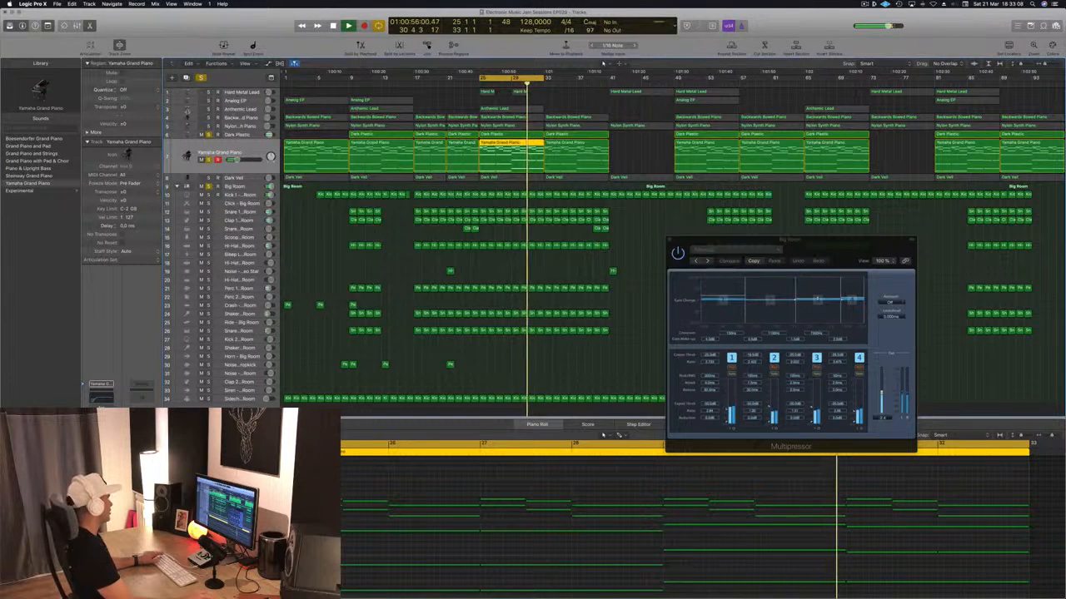
- Unsolo the Yamaha Grand Piano and solo the Nylon Synth Piano track instead
{"action": "left_click", "coordinate": [208, 160]}
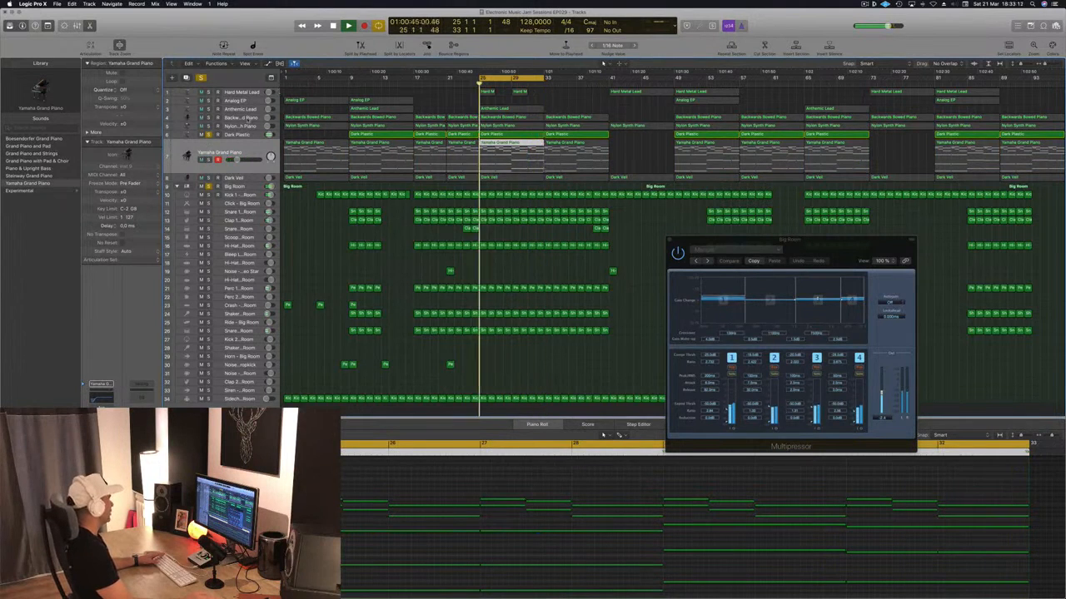
{"action": "left_click", "coordinate": [242, 127]}
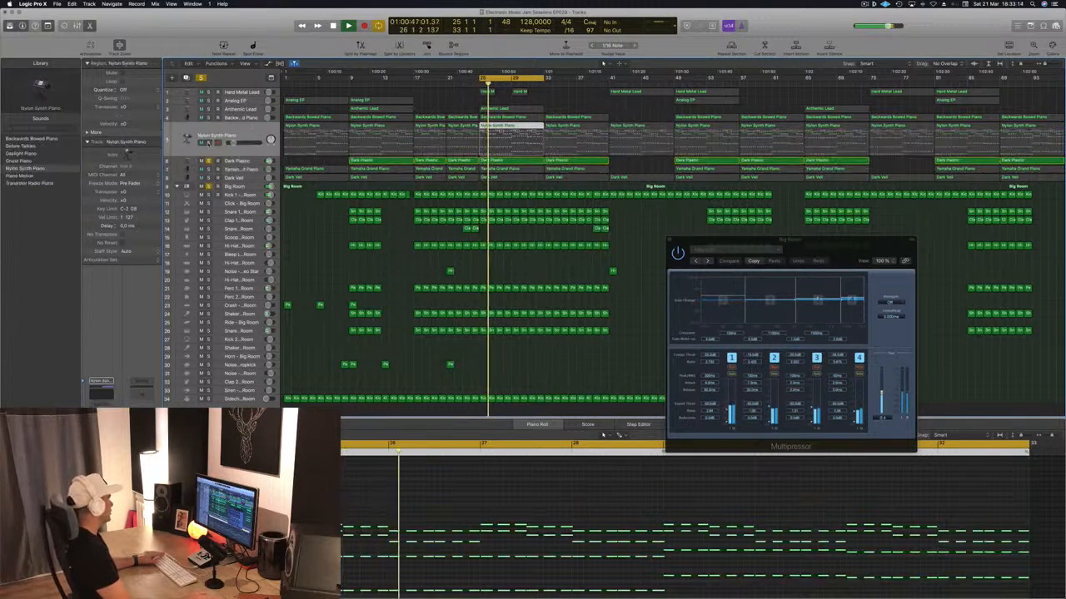
{"action": "left_click", "coordinate": [209, 143]}
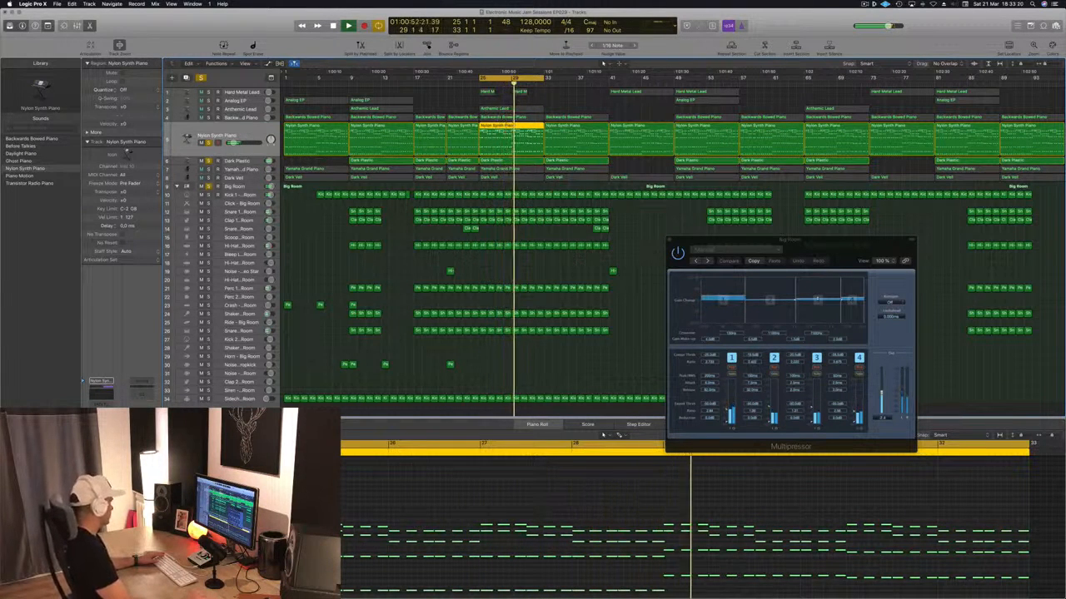
- Set the Nylon Synth Piano Compressor's side chain to Bus 12 (Sidechain Trigger - Big Room), listen to it, and close the plug-in
{"action": "left_click", "coordinate": [101, 429]}
{"action": "left_click_drag", "start_coordinate": [250, 18], "coordinate": [372, 57]}
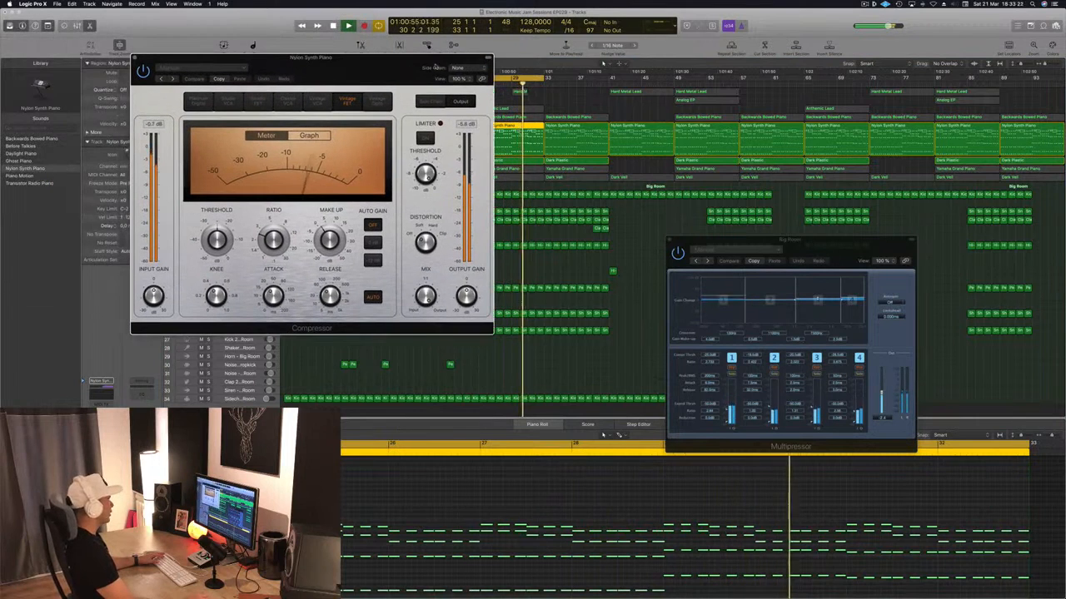
{"action": "left_click", "coordinate": [459, 68]}
{"action": "mouse_move", "coordinate": [457, 91]}
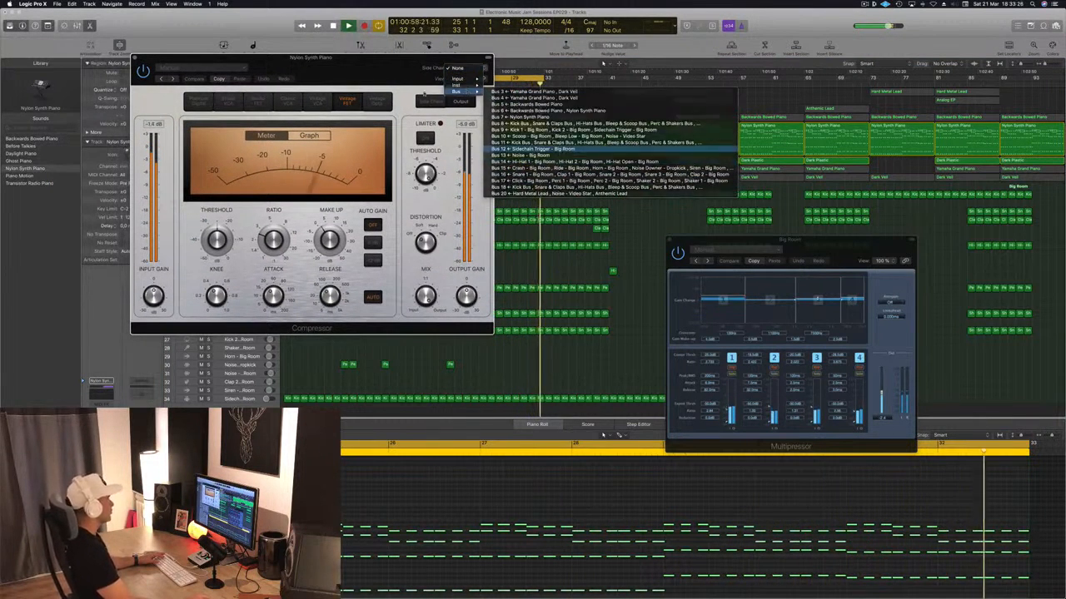
{"action": "left_click", "coordinate": [533, 149]}
{"action": "left_click_drag", "start_coordinate": [394, 72], "coordinate": [457, 82]}
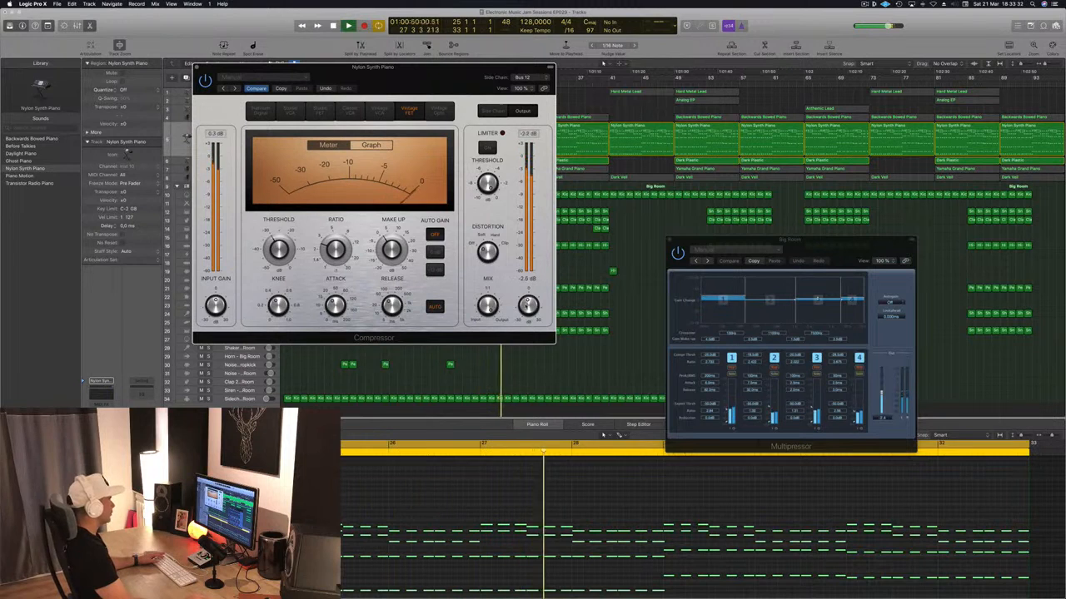
{"action": "left_click_drag", "start_coordinate": [447, 82], "coordinate": [850, 118]}
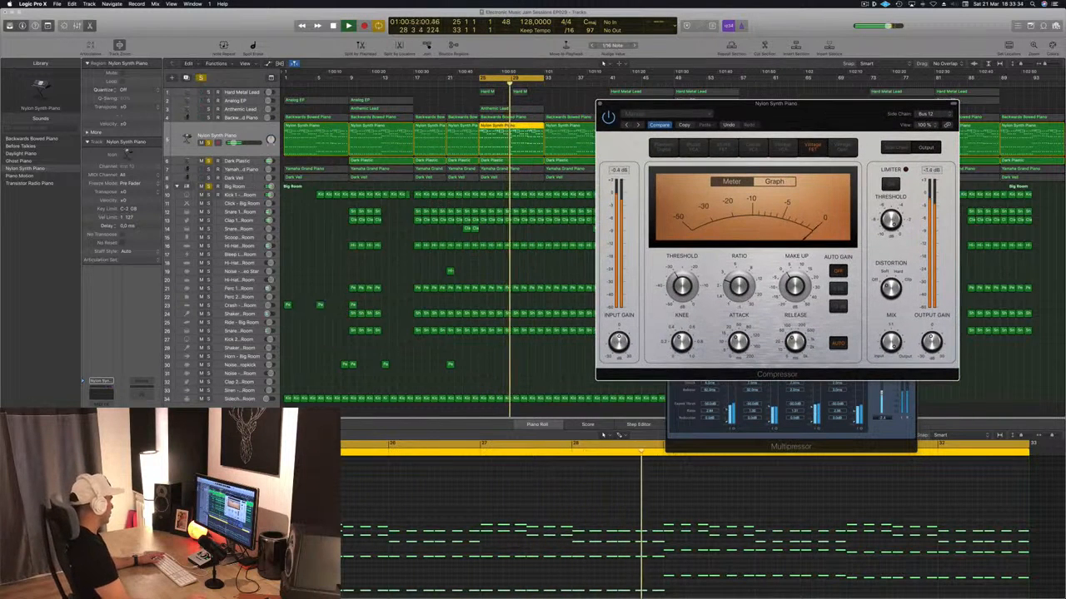
{"action": "left_click", "coordinate": [218, 135]}
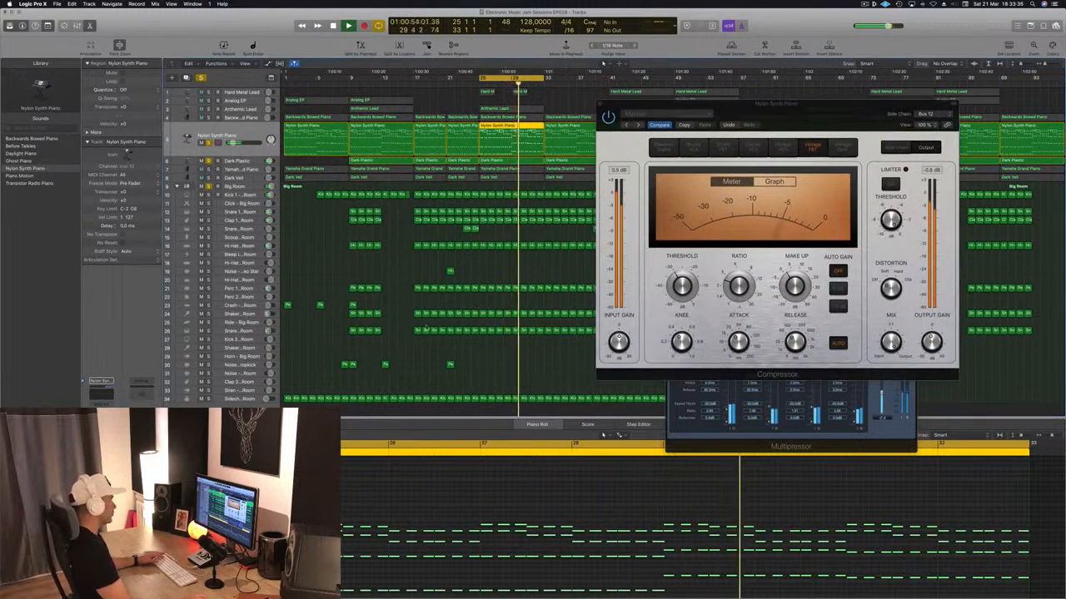
{"action": "left_click_drag", "start_coordinate": [725, 103], "coordinate": [738, 107]}
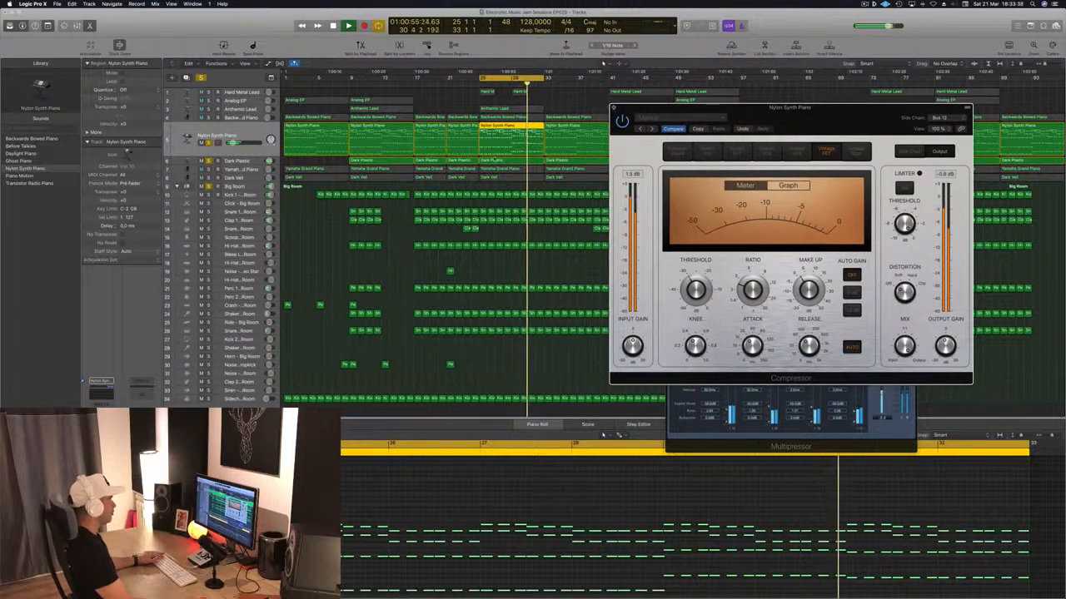
{"action": "key", "text": "super+w"}
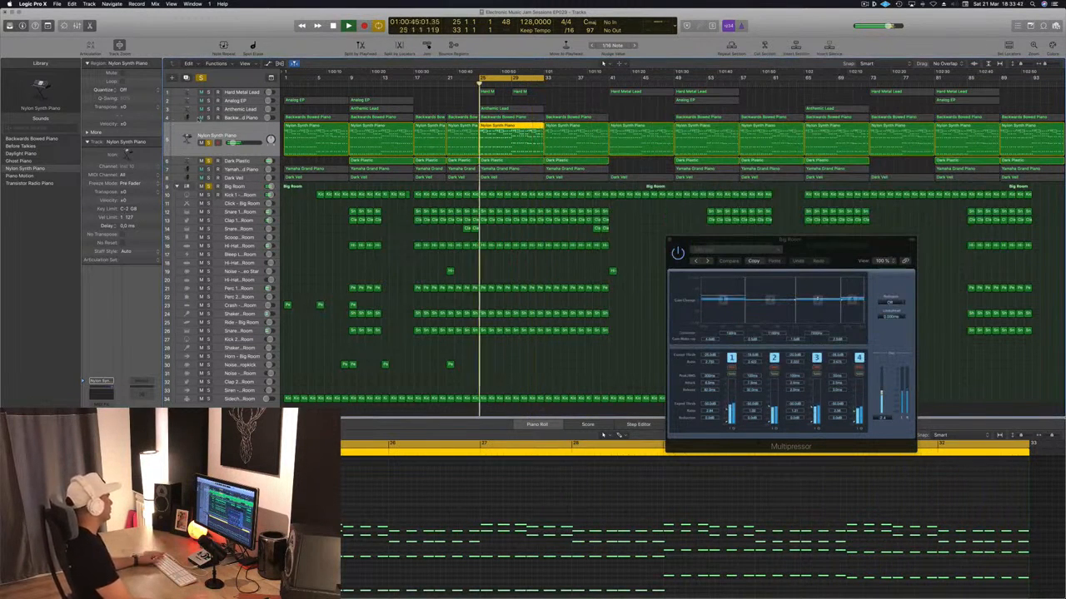
- Select the Backwards Bowed Piano track and solo it with the other soloed tracks
{"action": "key", "text": "Up"}
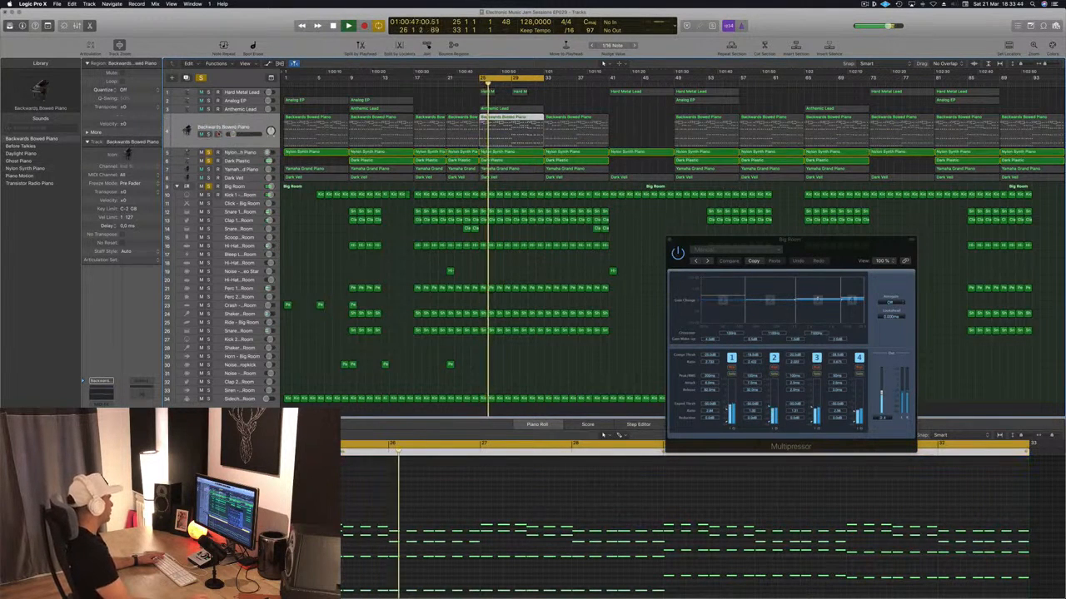
{"action": "left_click", "coordinate": [209, 134]}
{"action": "left_click_drag", "start_coordinate": [232, 134], "coordinate": [235, 134]}
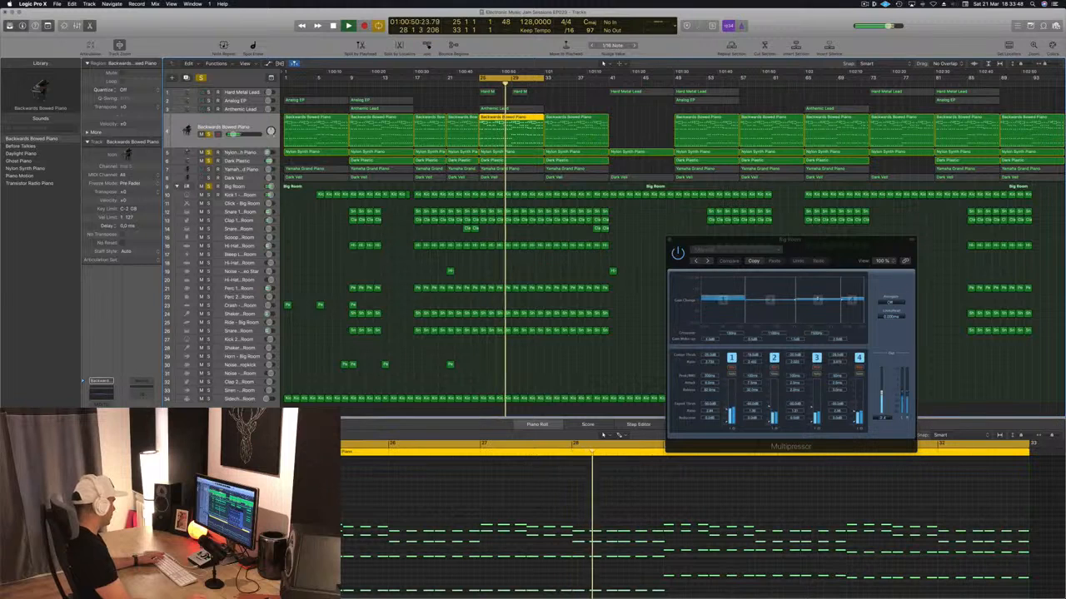
- Open the Backwards Bowed Piano's Compressor and set its side chain to Bus 12 (Sidechain Trigger - Big Room)
{"action": "left_click", "coordinate": [101, 429]}
{"action": "left_click_drag", "start_coordinate": [333, 41], "coordinate": [502, 61]}
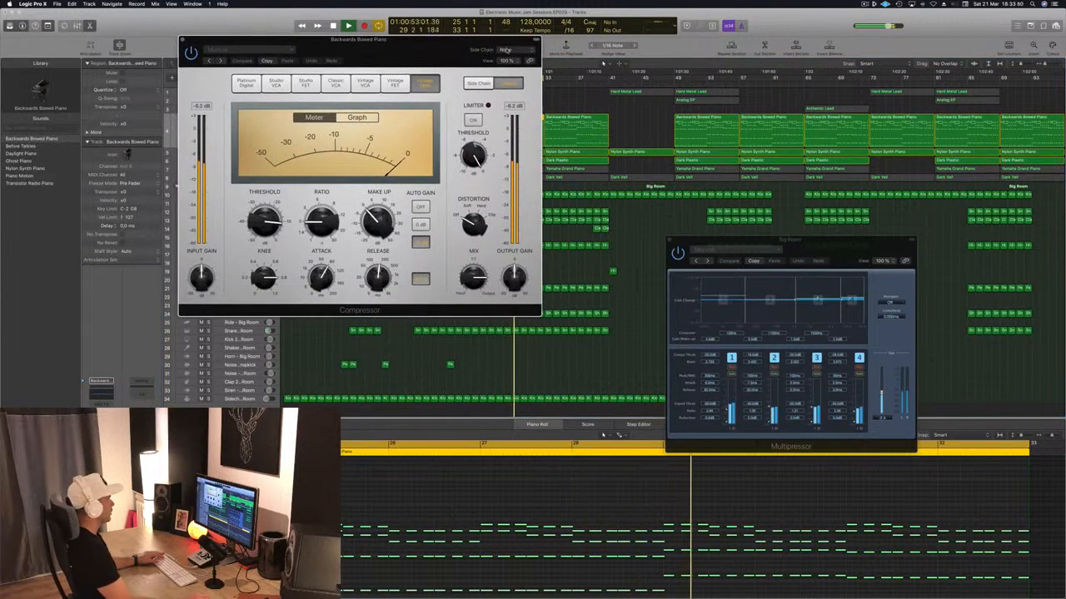
{"action": "left_click", "coordinate": [505, 50]}
{"action": "mouse_move", "coordinate": [522, 74]}
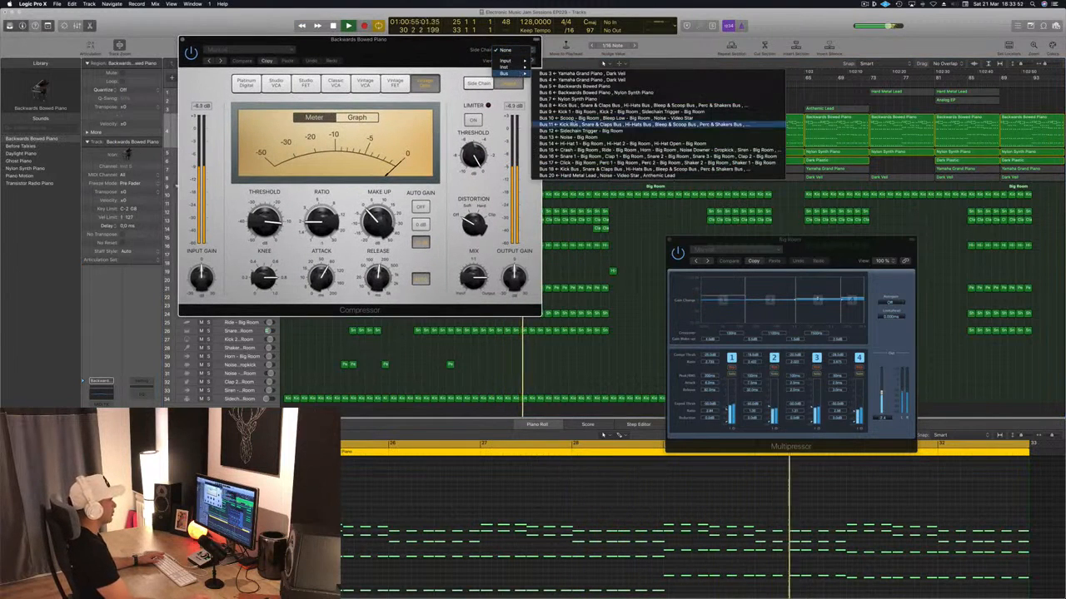
{"action": "left_click", "coordinate": [583, 130]}
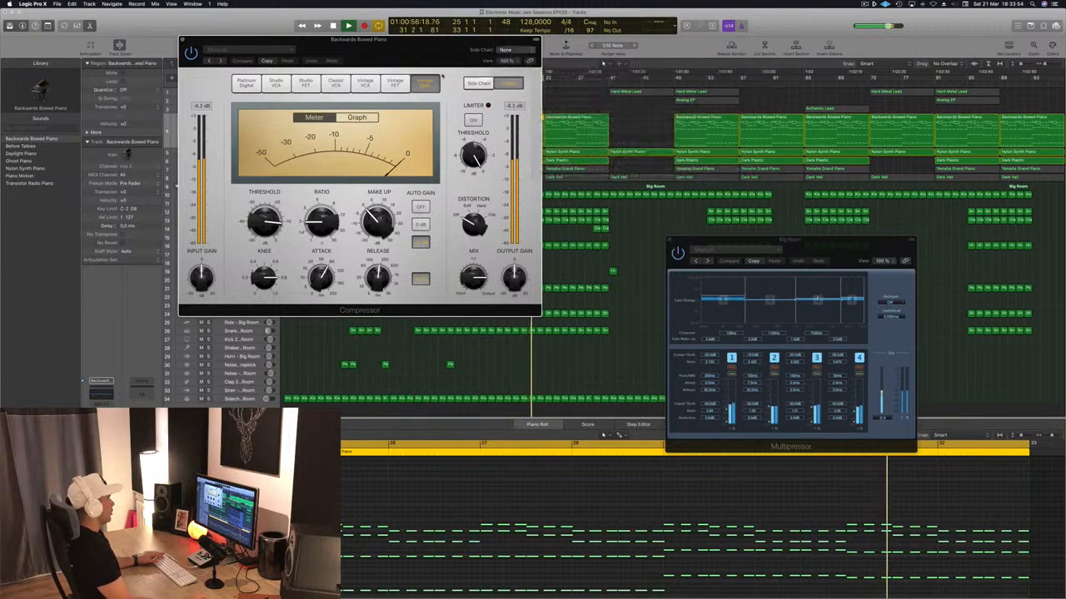
{"action": "left_click_drag", "start_coordinate": [399, 39], "coordinate": [582, 31]}
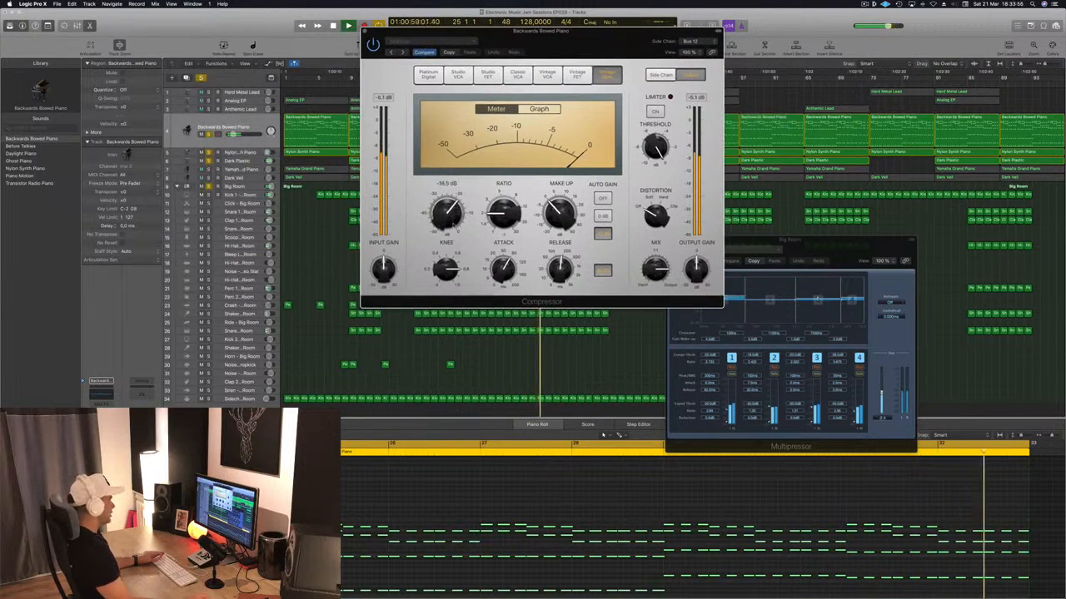
- Adjust the Backwards Bowed Piano Compressor's threshold to about -9.5 dB and check its side-chain source
{"action": "mouse_move", "coordinate": [447, 212]}
{"action": "left_mouse_down"}
{"action": "mouse_move", "coordinate": [449, 234]}
{"action": "mouse_move", "coordinate": [448, 206]}
{"action": "left_mouse_up"}
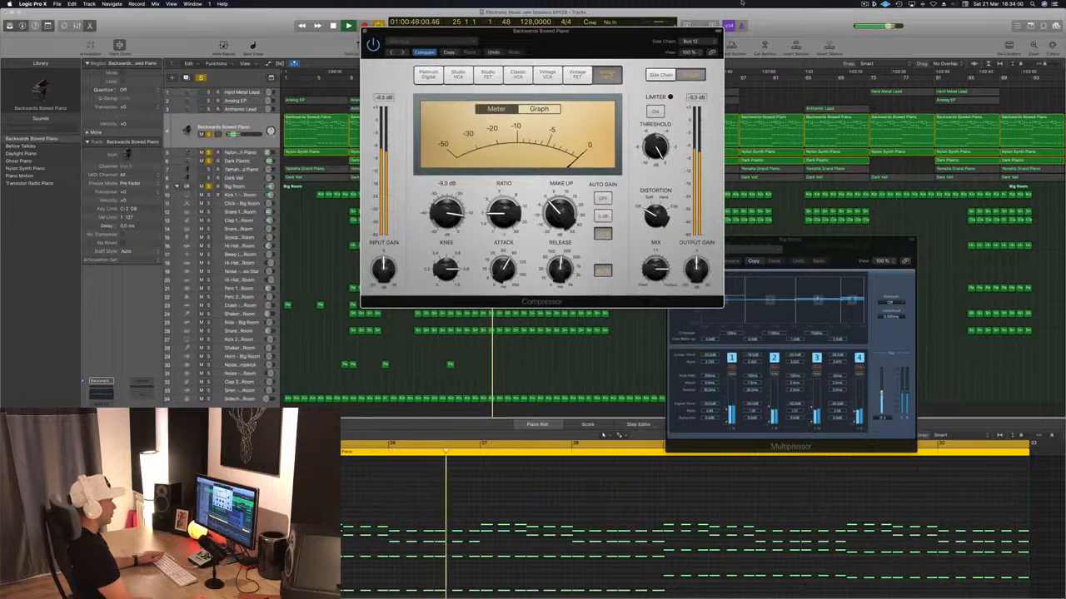
{"action": "left_click", "coordinate": [700, 42]}
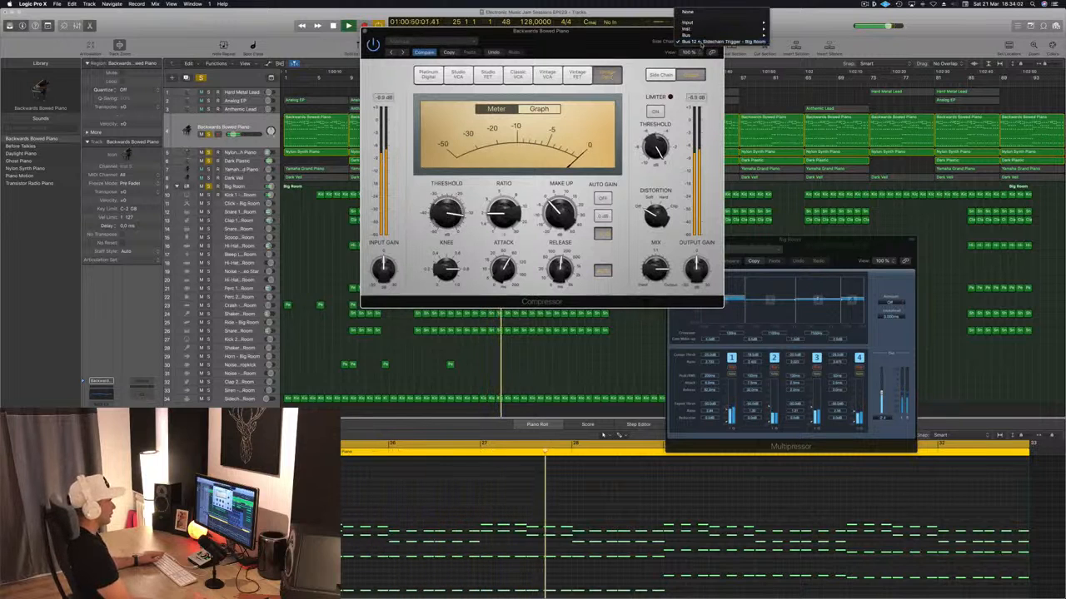
{"action": "left_click", "coordinate": [630, 38]}
{"action": "left_click_drag", "start_coordinate": [630, 38], "coordinate": [676, 28]}
- Restart playback and raise the Sidechain Trigger - Big Room track's volume to about -5 dB
{"action": "key", "text": "space"}
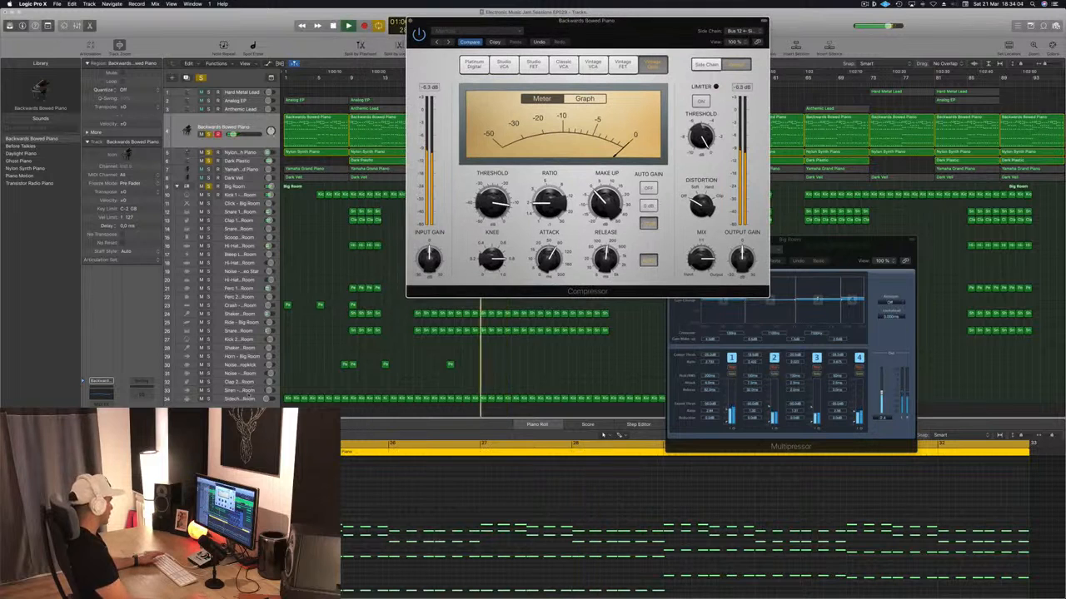
{"action": "left_click", "coordinate": [247, 401]}
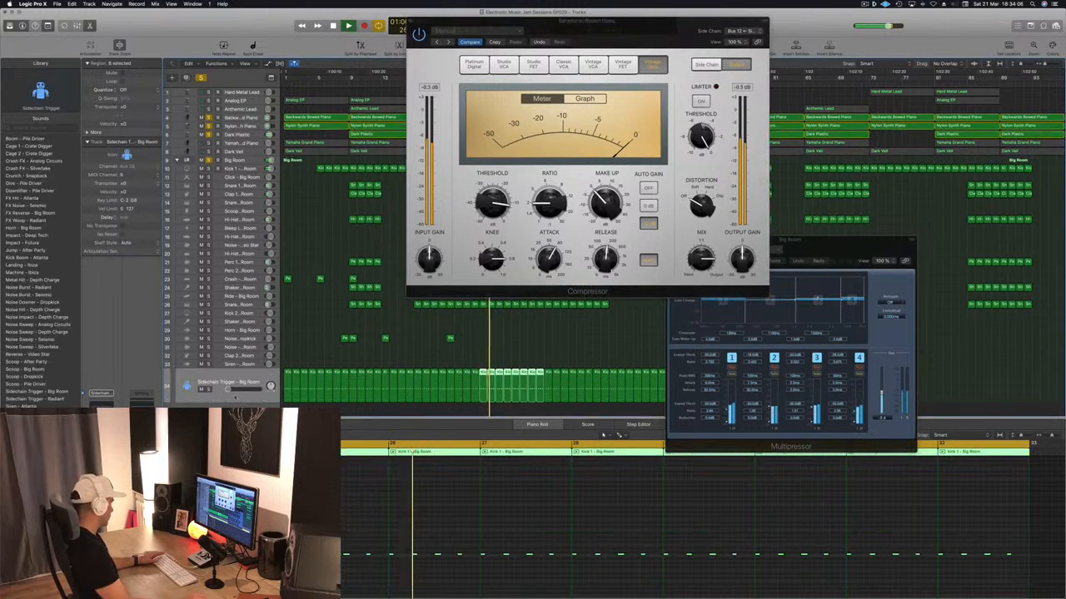
{"action": "left_click_drag", "start_coordinate": [228, 390], "coordinate": [245, 390]}
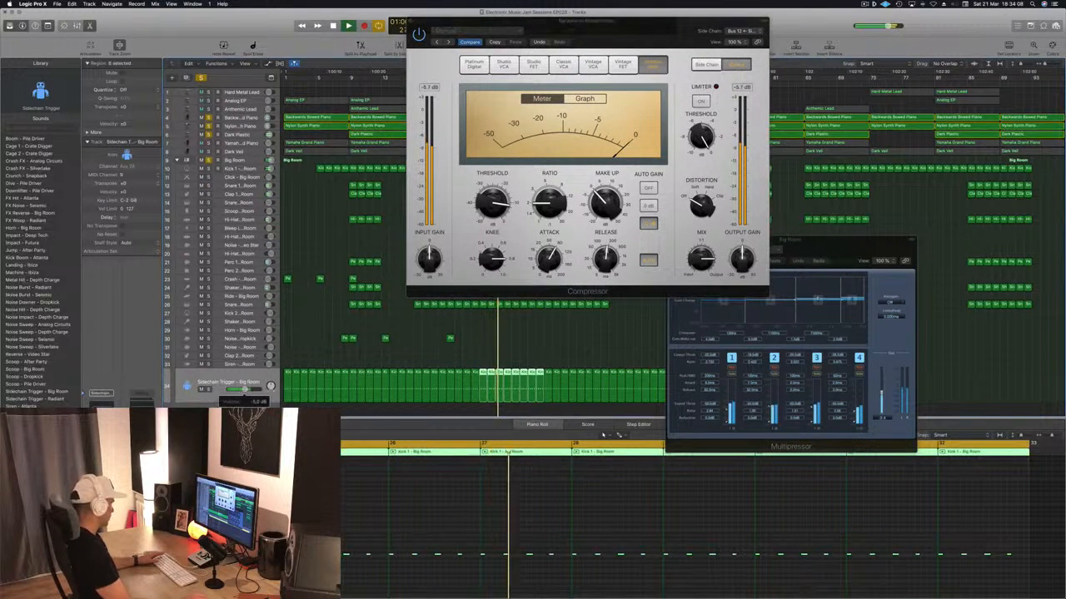
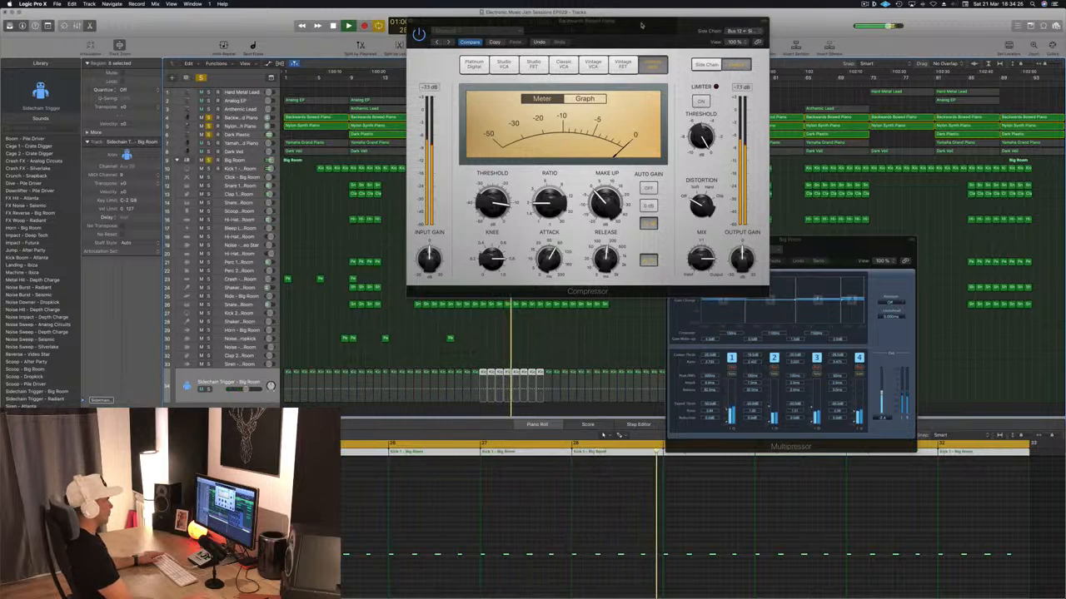
- Reselect Bus 12 (Sidechain Trigger - Big Room) as the side-chain source of the Backwards Bowed Piano's Compressor
{"action": "left_click_drag", "start_coordinate": [583, 21], "coordinate": [682, 140]}
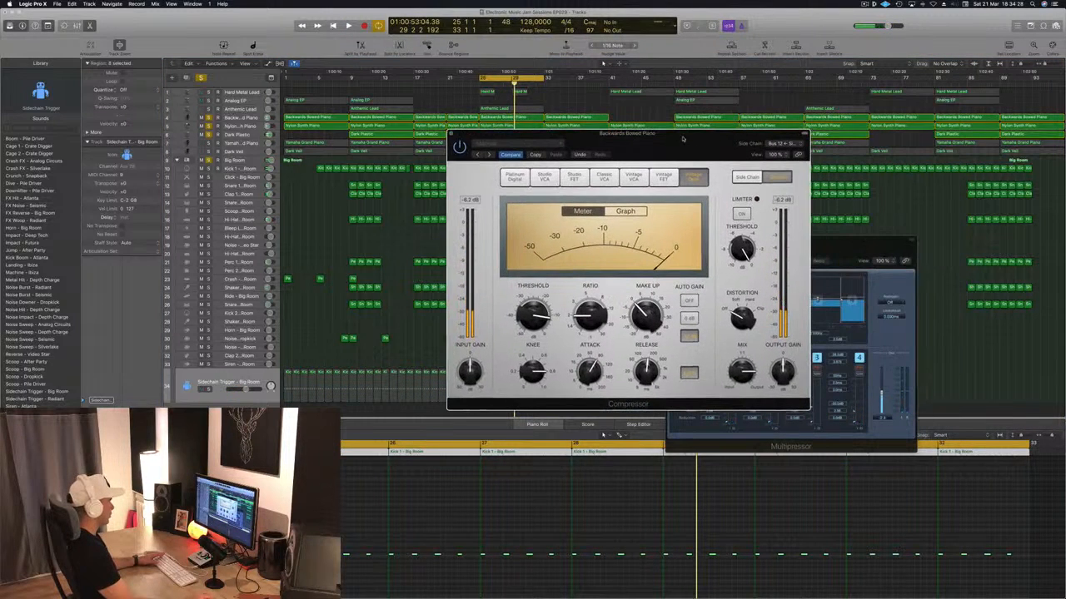
{"action": "left_click", "coordinate": [780, 144]}
{"action": "mouse_move", "coordinate": [774, 137]}
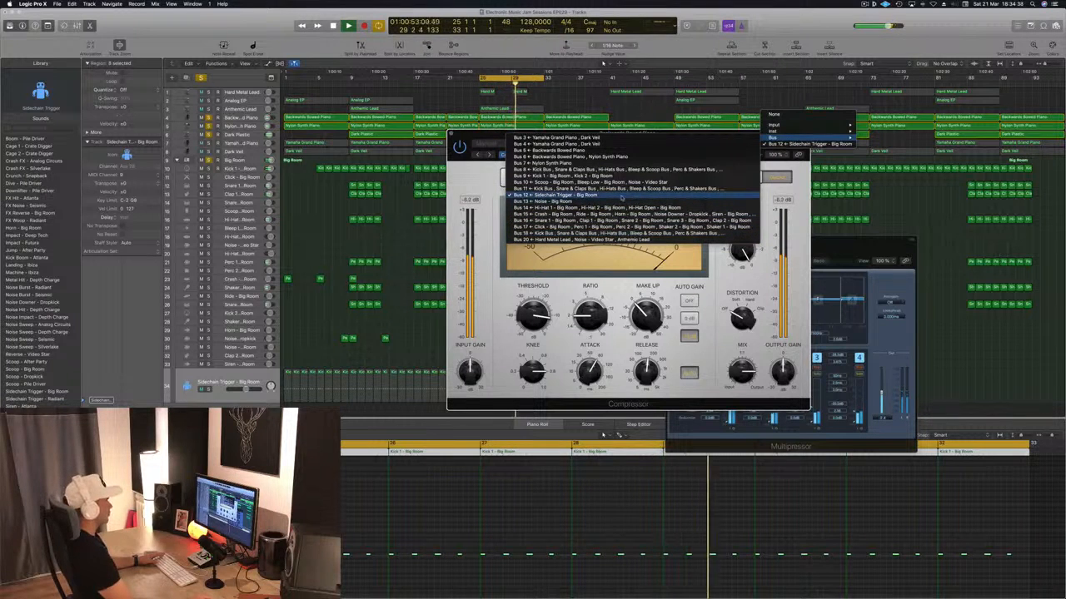
{"action": "left_click", "coordinate": [622, 195]}
{"action": "left_click_drag", "start_coordinate": [744, 131], "coordinate": [796, 101]}
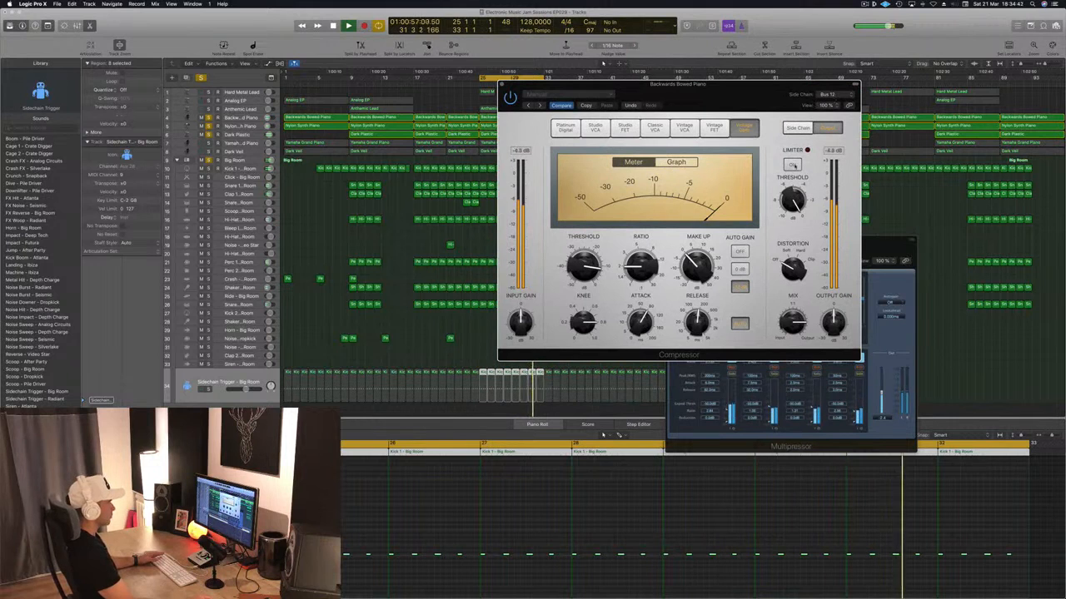
- Set the Compressor's side-chain detection to Sum, lower its threshold, and switch the display to the gain reduction graph
{"action": "left_click", "coordinate": [797, 130]}
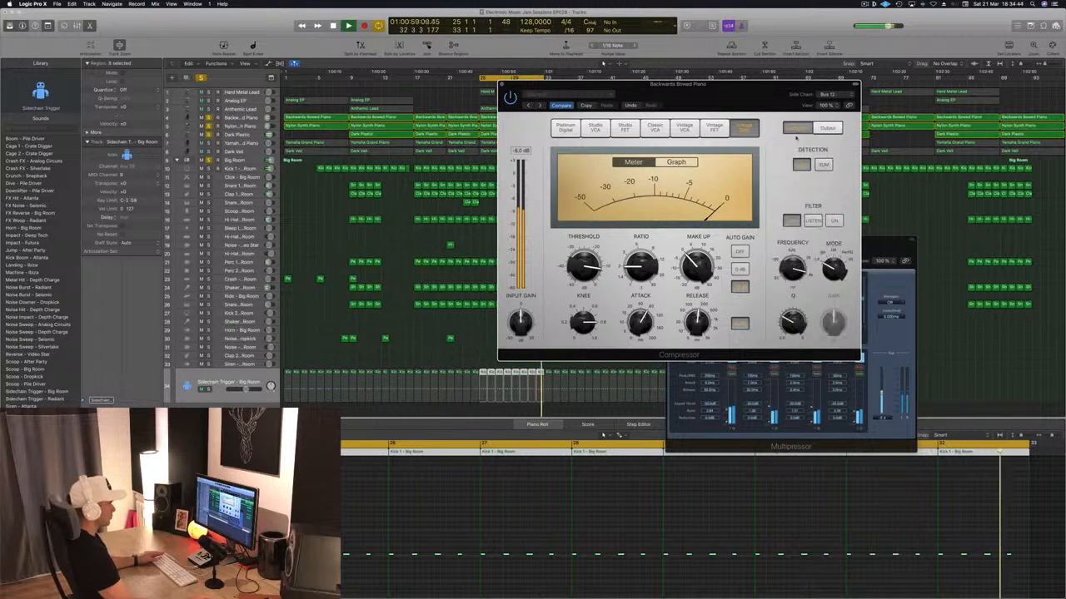
{"action": "left_click", "coordinate": [822, 165]}
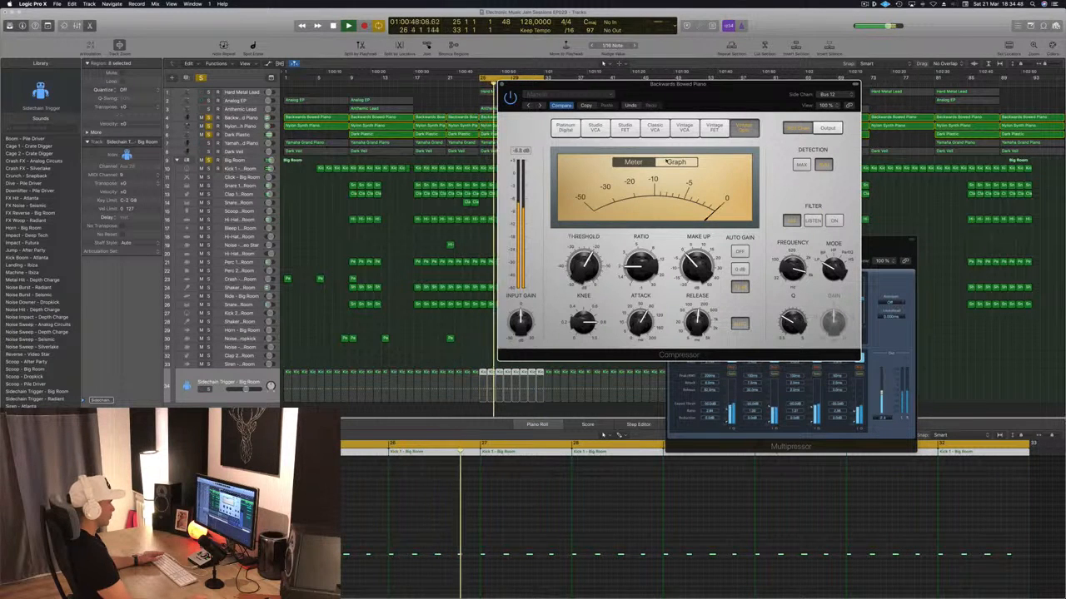
{"action": "left_click", "coordinate": [678, 161]}
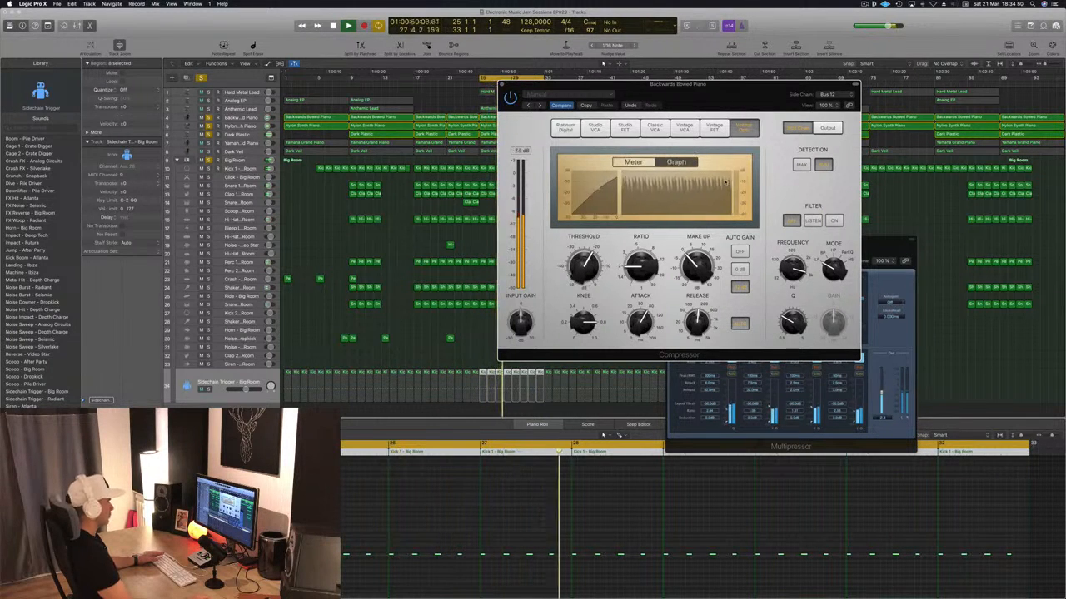
{"action": "left_click_drag", "start_coordinate": [737, 90], "coordinate": [748, 88]}
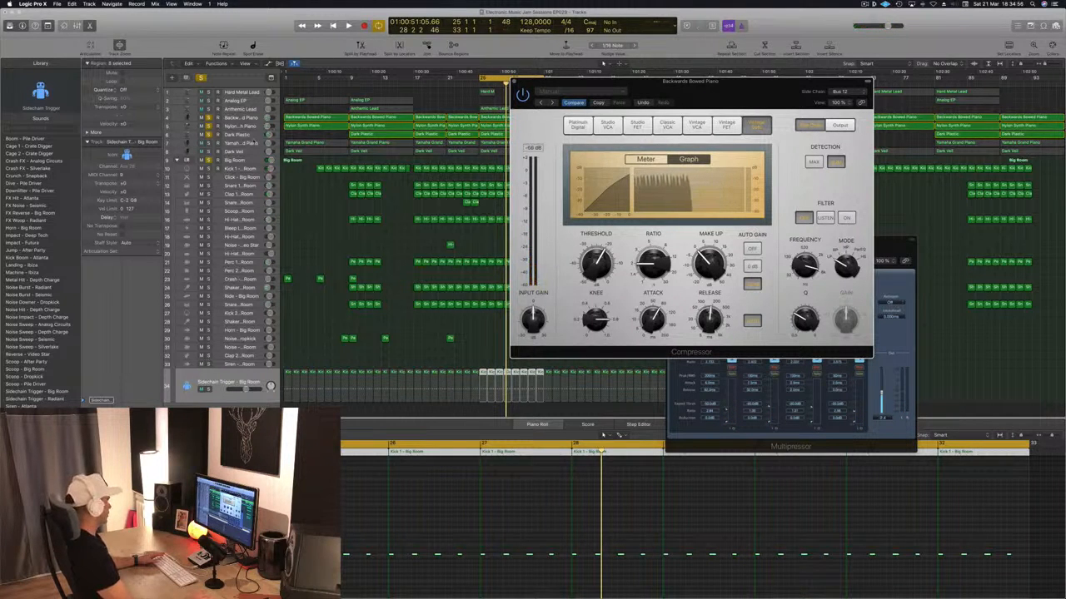
- Restart playback and check the Yamaha Grand Piano, Dark Plastic, Nylon Synth Piano and Backwards Bowed Piano tracks in turn
{"action": "left_click", "coordinate": [255, 142]}
{"action": "key", "text": "space"}
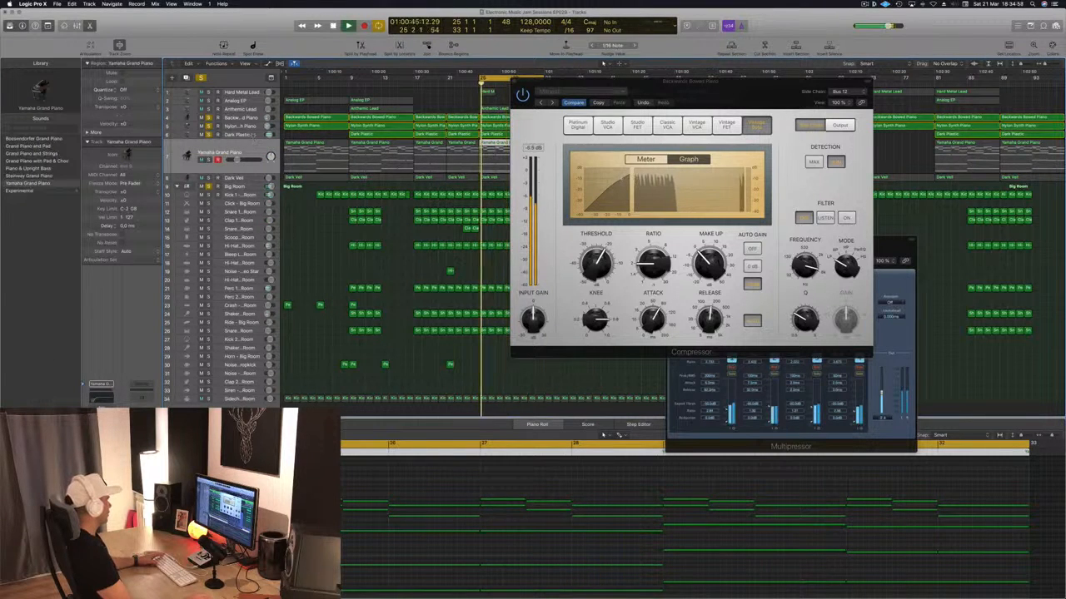
{"action": "left_click", "coordinate": [238, 136]}
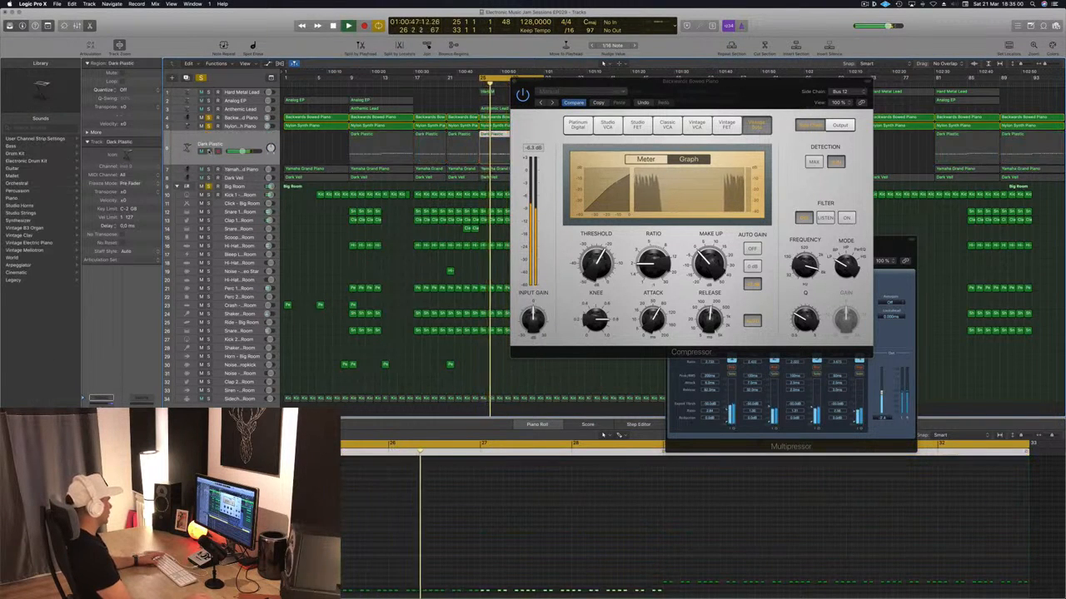
{"action": "key", "text": "Up"}
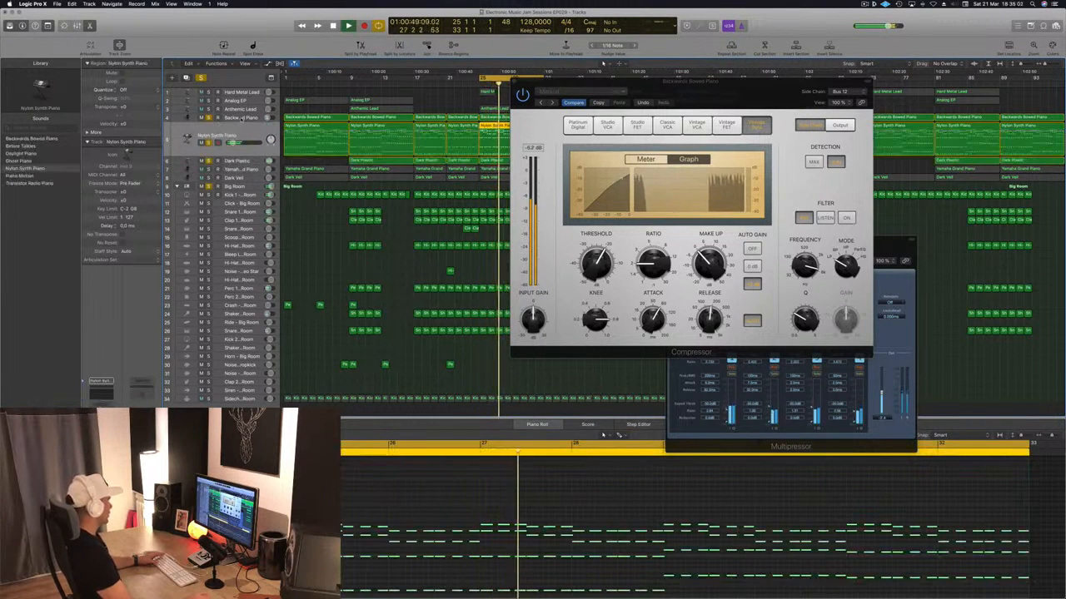
{"action": "key", "text": "Up"}
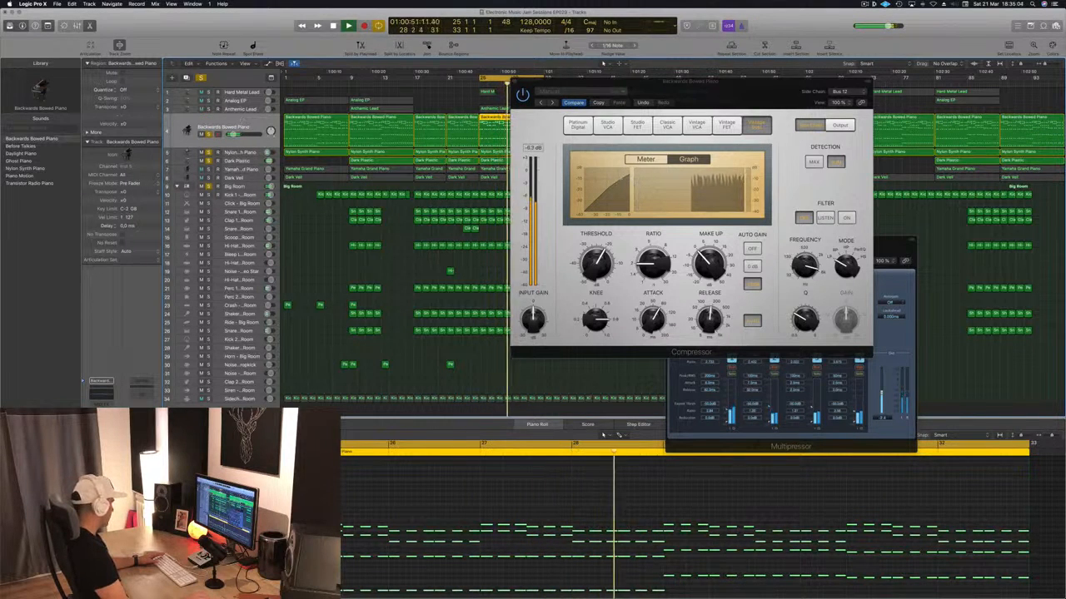
- Close the Backwards Bowed Piano's Compressor while the loop keeps playing
{"action": "key", "text": "super+w"}
{"action": "key", "text": "v"}
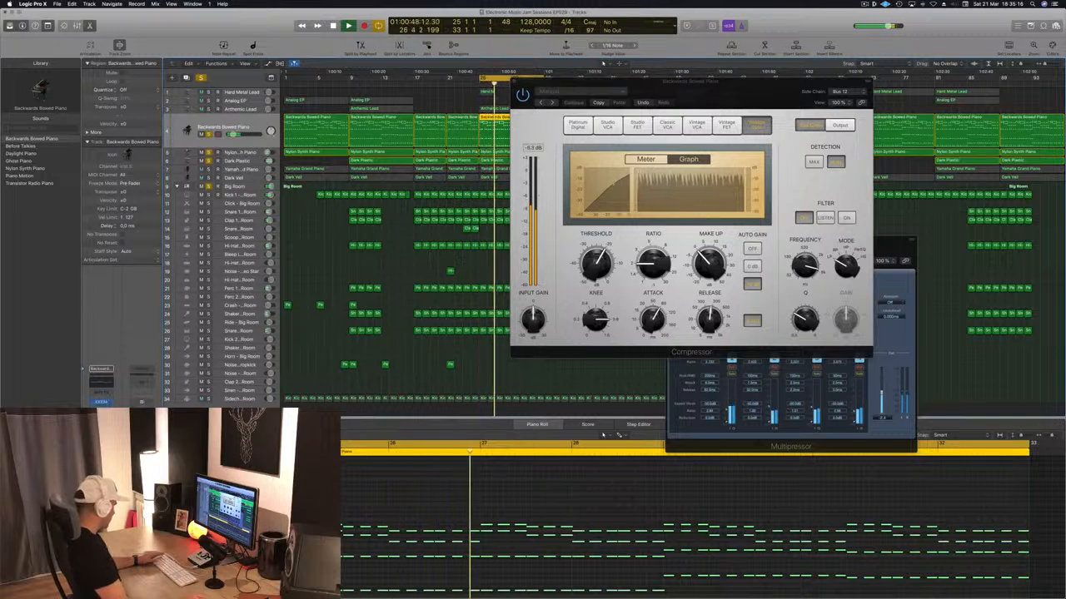
{"action": "key", "text": "super+w"}
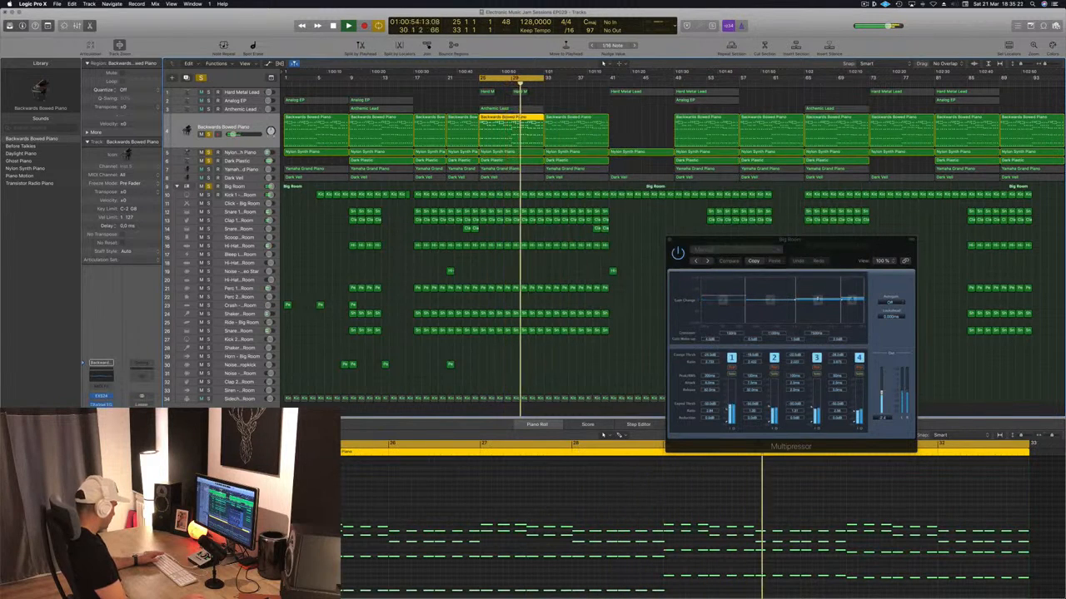
- Clear all track solos, listen to the full mix, and select the Backwards Bowed Piano track
{"action": "left_click", "coordinate": [533, 97]}
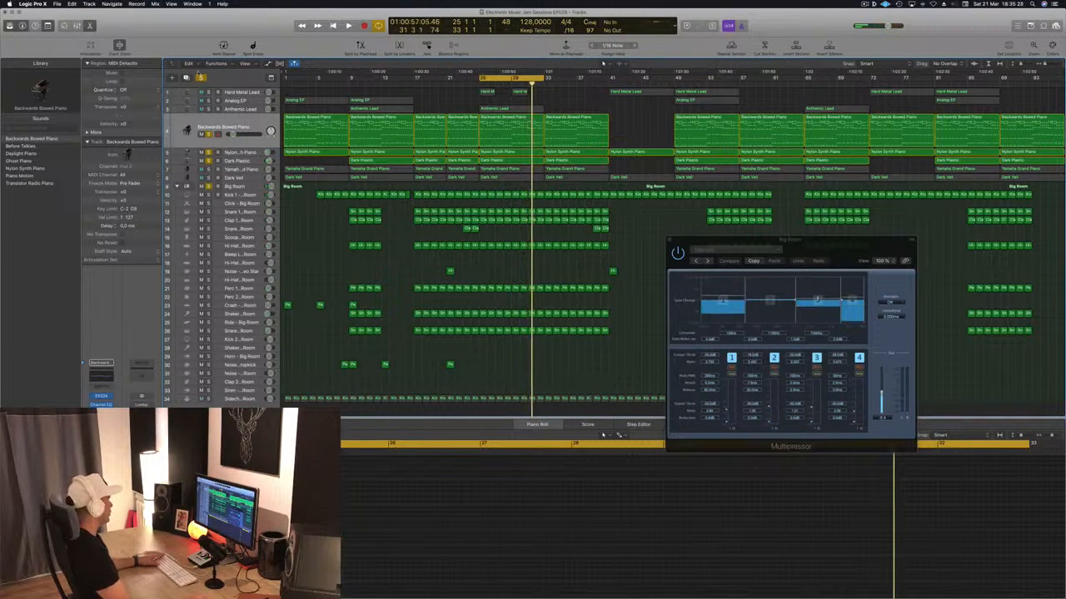
{"action": "left_click", "coordinate": [200, 78]}
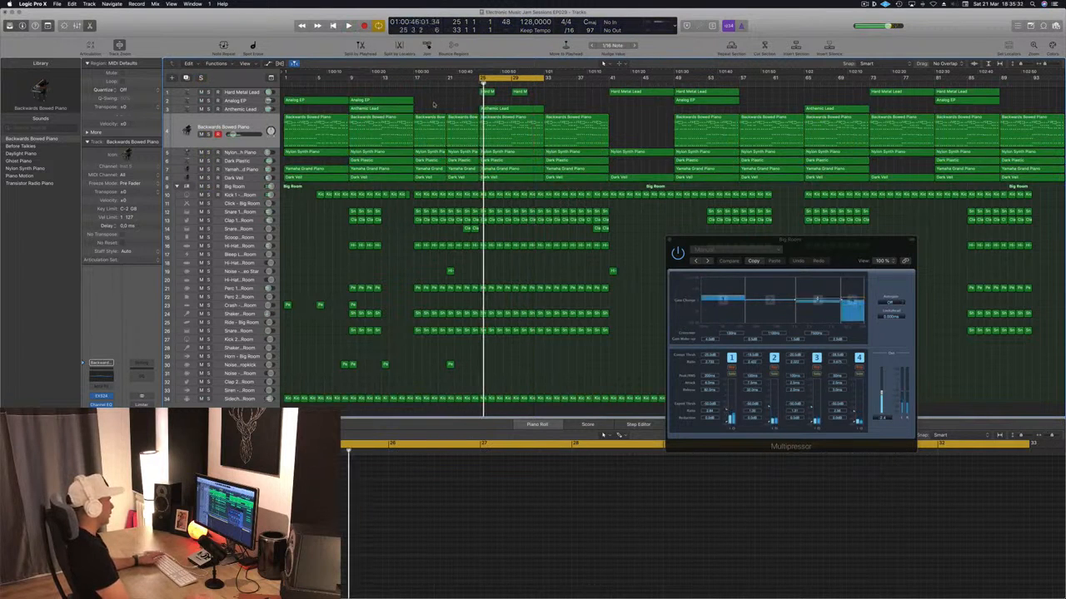
{"action": "left_click", "coordinate": [242, 131]}
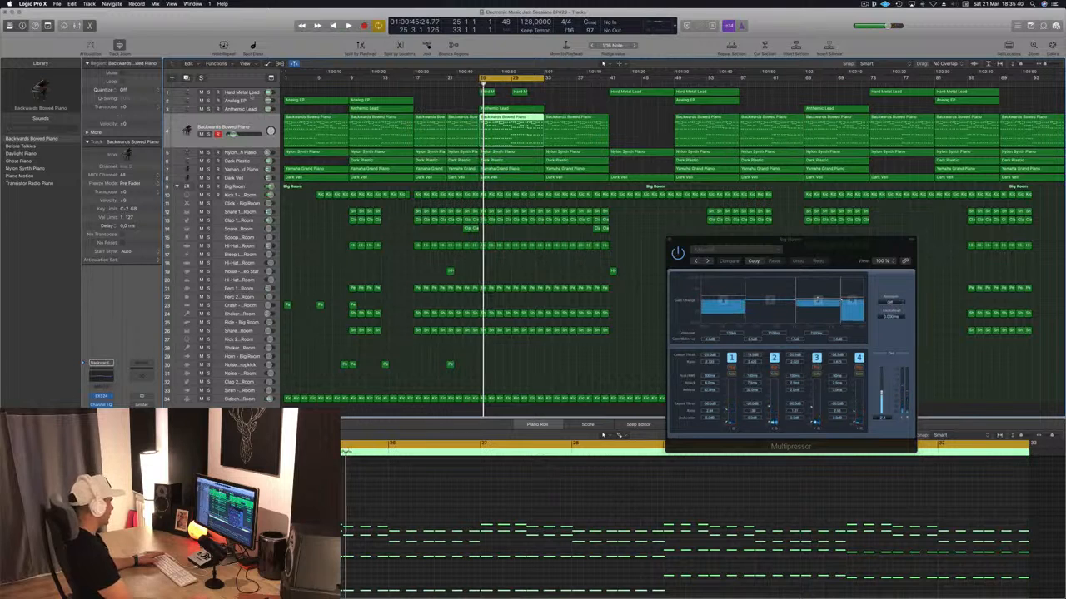
- Solo the Backwards Bowed Piano briefly during playback, return to the full mix, and stop playback
{"action": "key", "text": "s"}
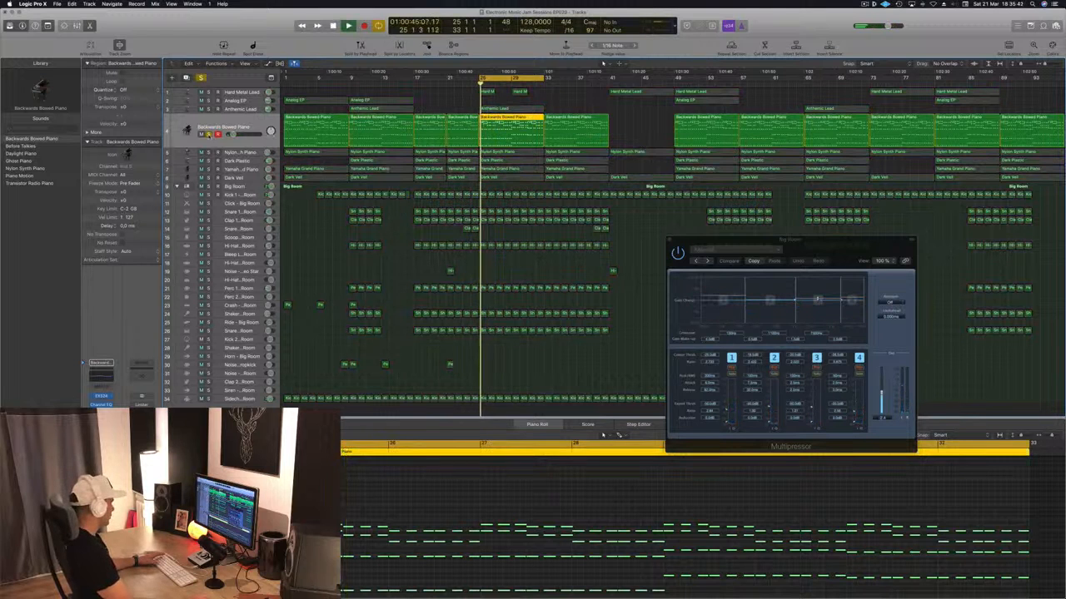
{"action": "key", "text": "s"}
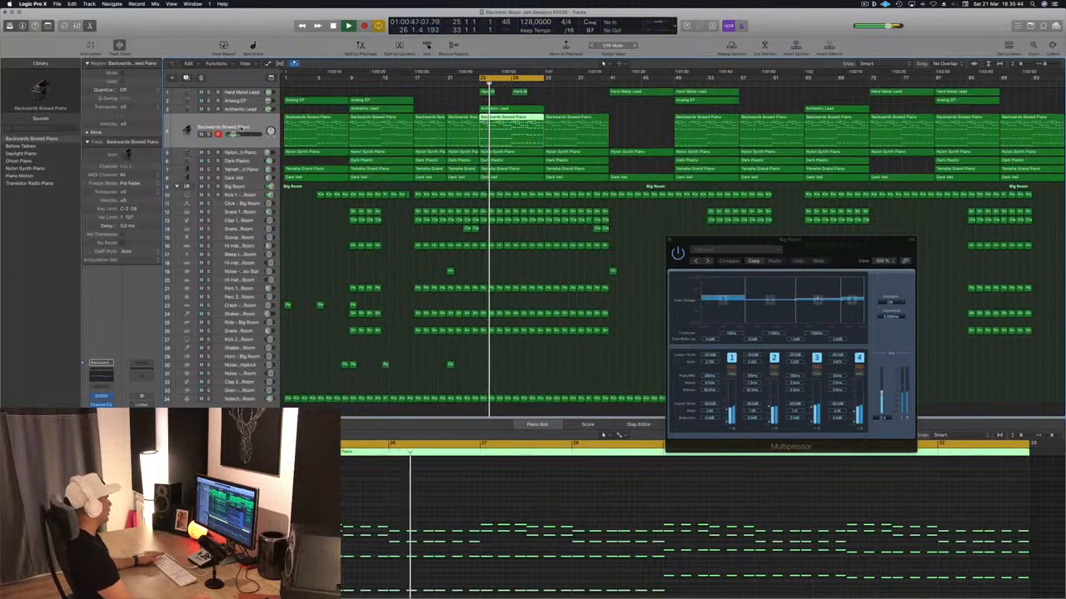
{"action": "key", "text": "space"}
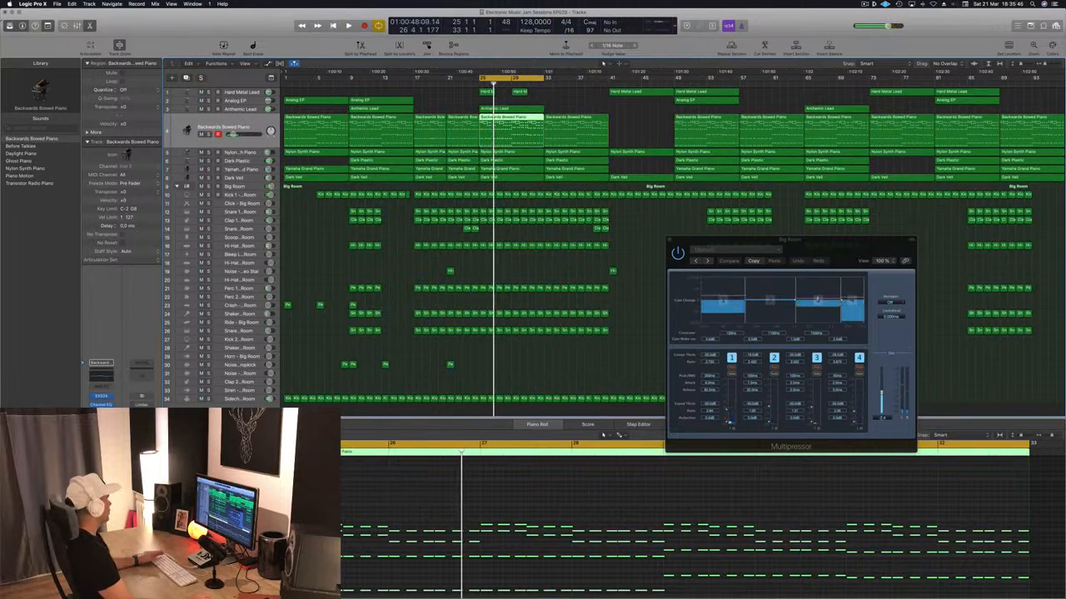
- Move the project window out of view and quit Logic Pro X, saving the changes to Electronic Music Jam Sessions EP029
{"action": "left_click", "coordinate": [4, 13]}
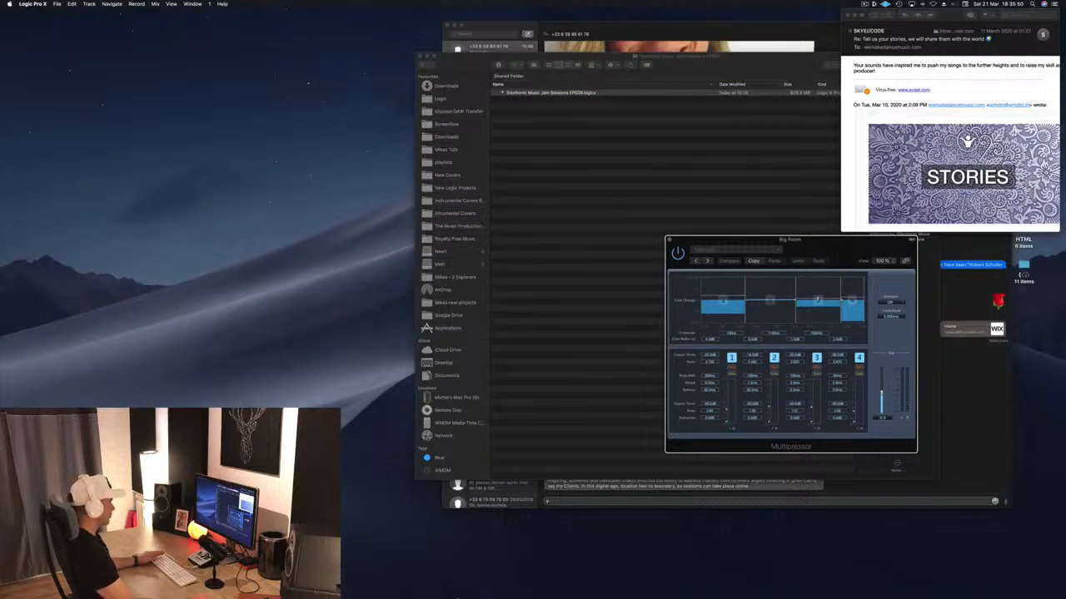
{"action": "right_click", "coordinate": [497, 583]}
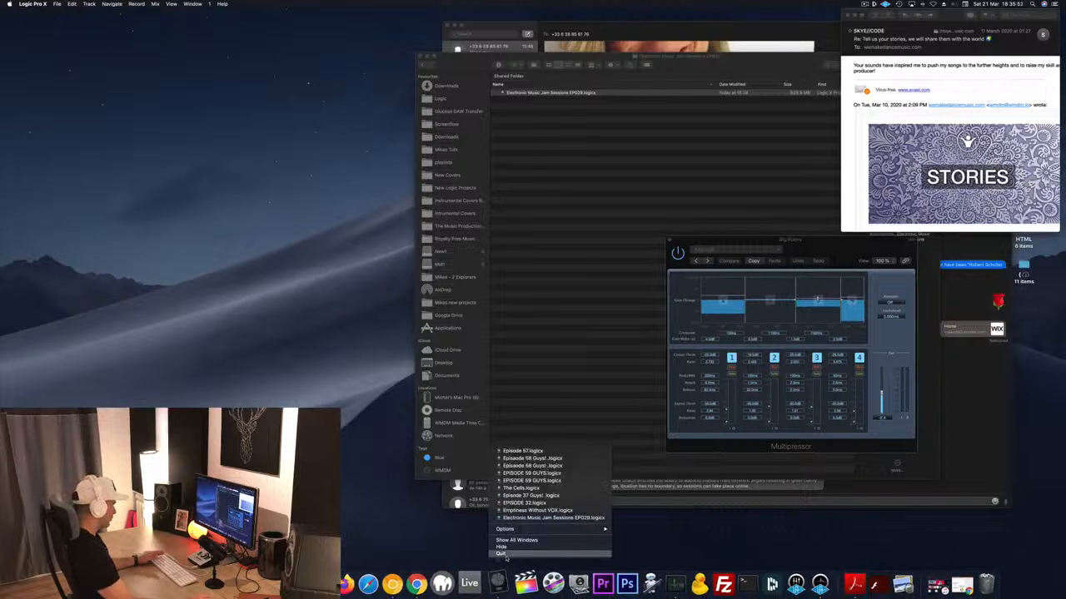
{"action": "left_click", "coordinate": [504, 555]}
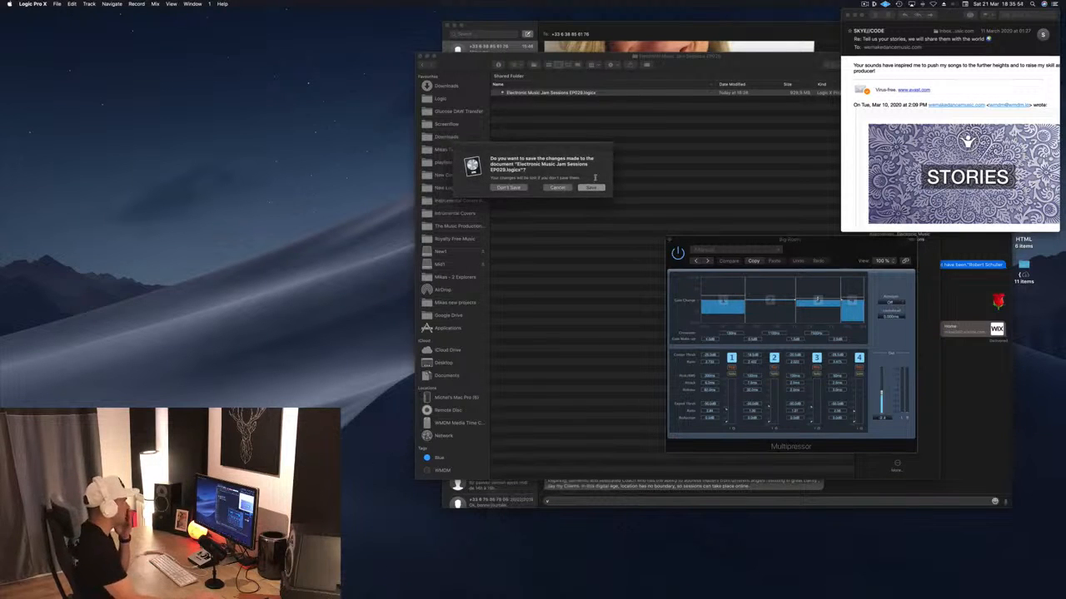
{"action": "left_click", "coordinate": [590, 187]}
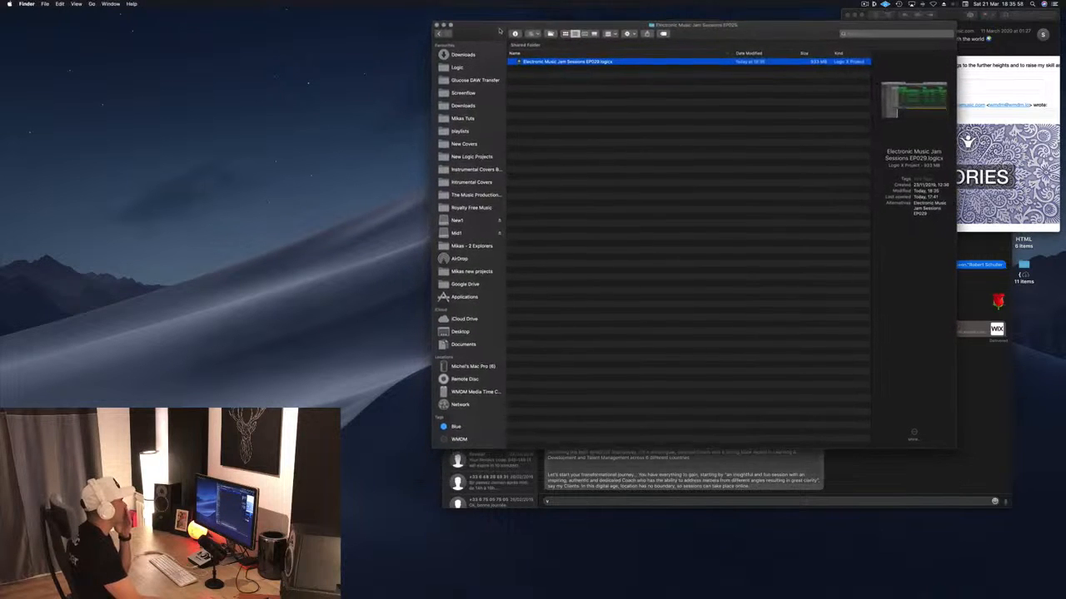
- Dismiss the startup prompt without opening another project and bring up the arrangement of the Electronic Music Jam Sessions EP029 project
{"action": "mouse_move", "coordinate": [640, 598]}
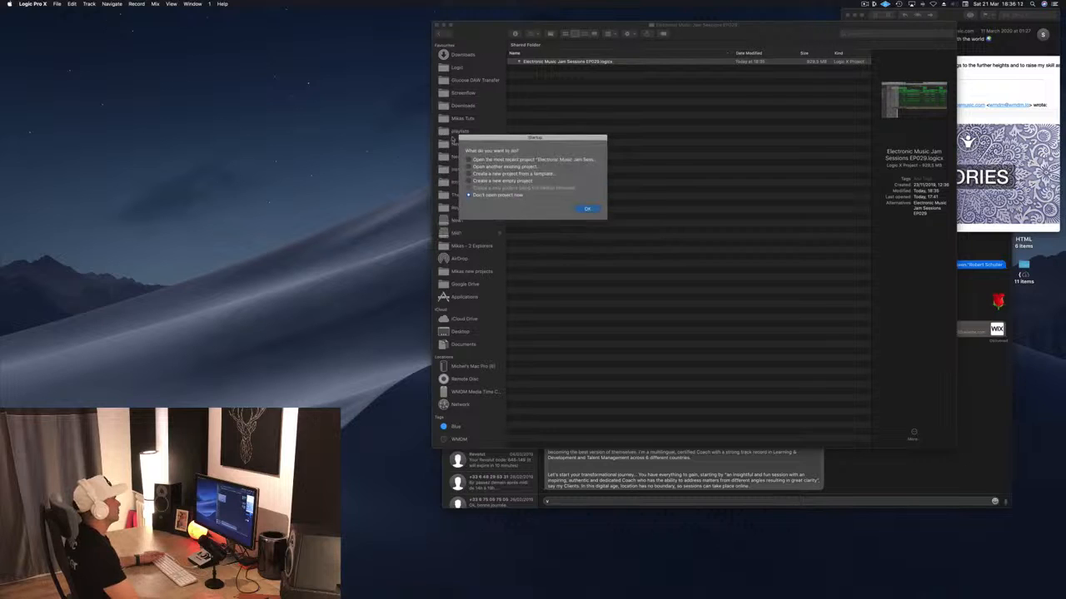
{"action": "left_click", "coordinate": [586, 208]}
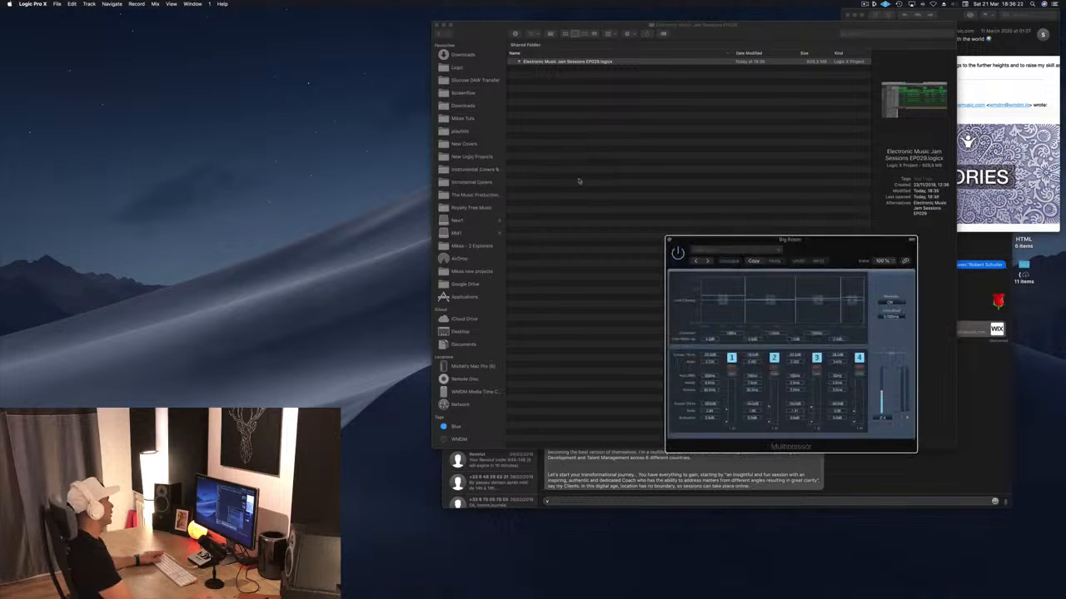
{"action": "left_click", "coordinate": [170, 4]}
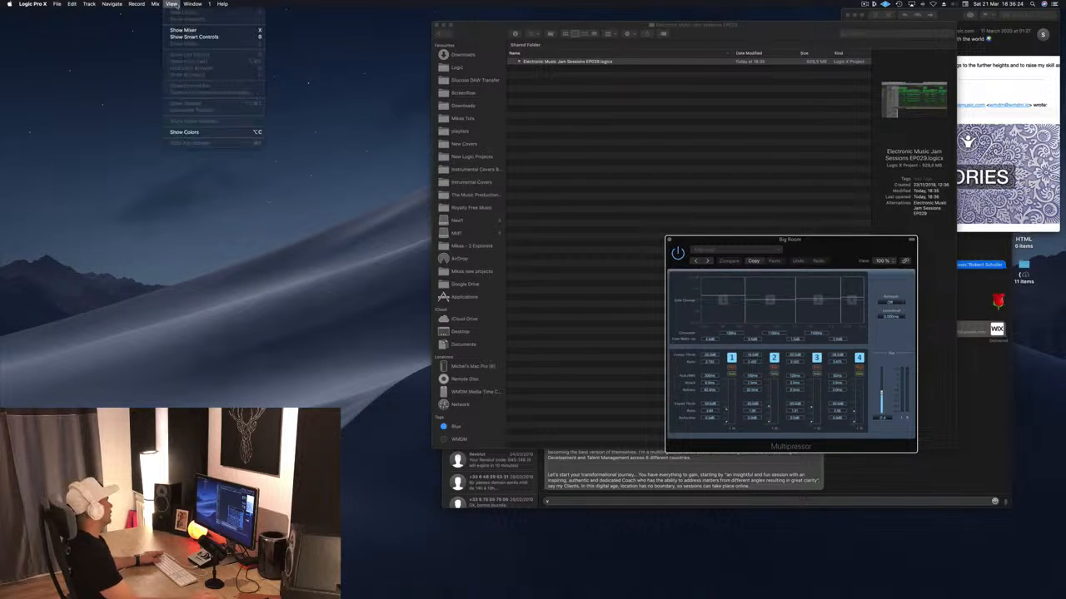
{"action": "mouse_move", "coordinate": [194, 5]}
{"action": "left_click", "coordinate": [213, 49]}
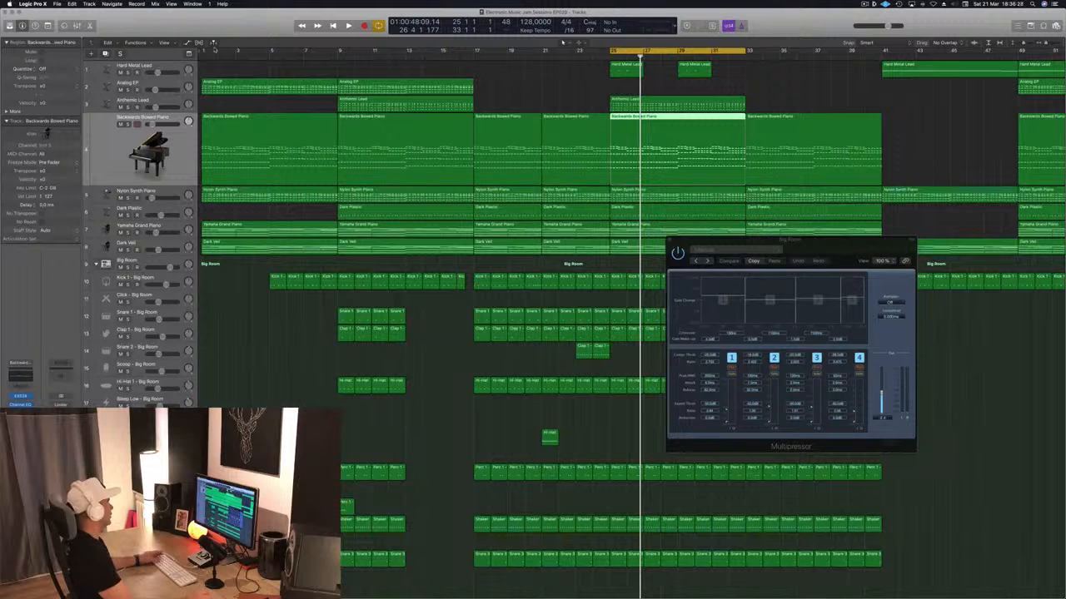
{"action": "left_click", "coordinate": [504, 85]}
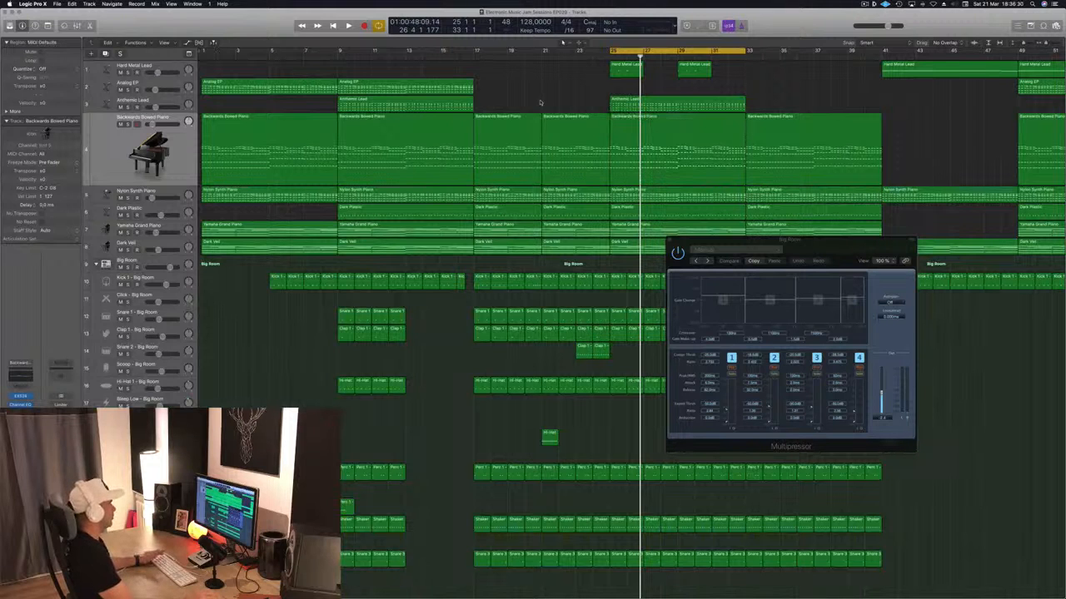
- Play the cycled section, open the Compressor on the Backwards Bowed Piano track and switch its display to Meter
{"action": "key", "text": "space"}
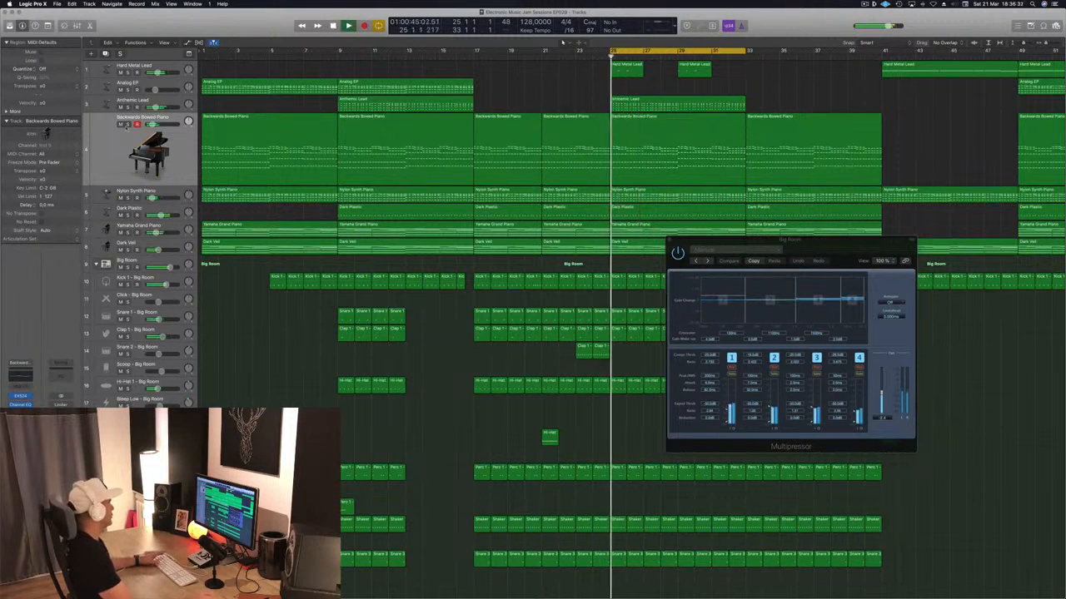
{"action": "left_click", "coordinate": [189, 122]}
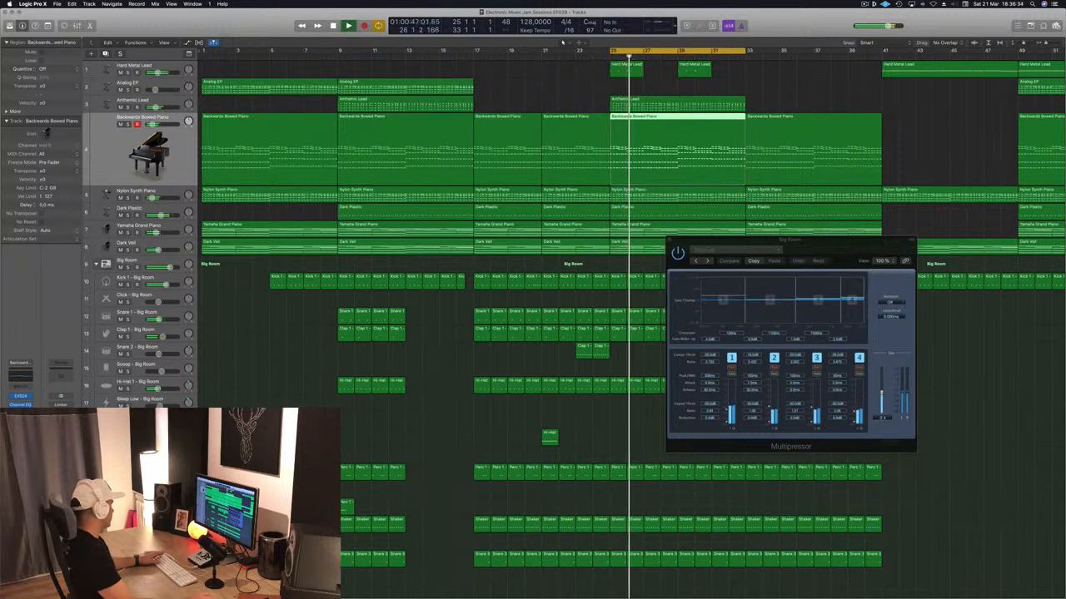
{"action": "left_click", "coordinate": [20, 414]}
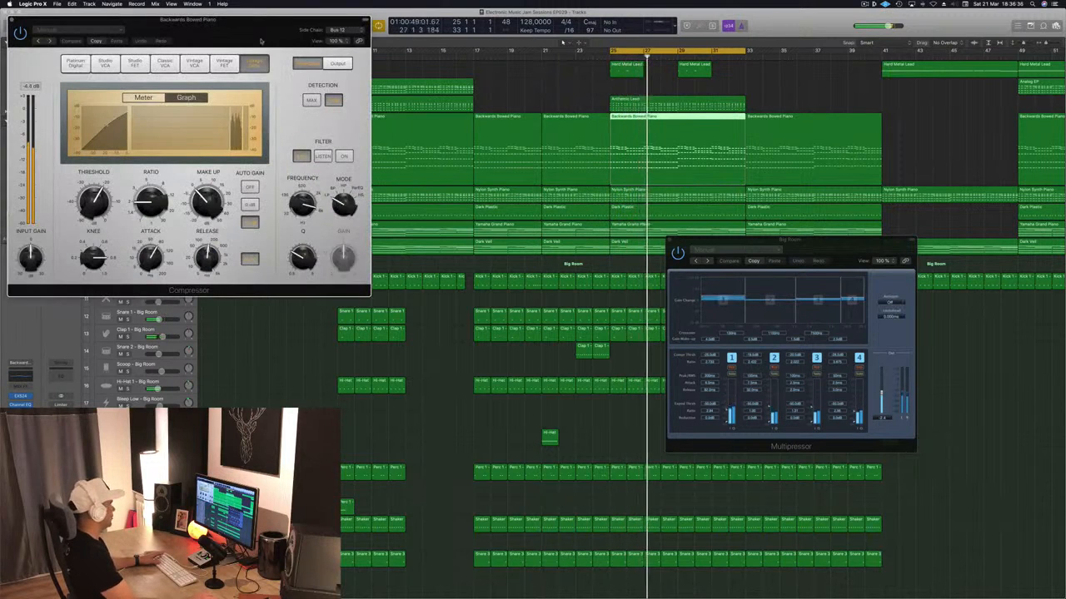
{"action": "left_click_drag", "start_coordinate": [261, 41], "coordinate": [675, 126]}
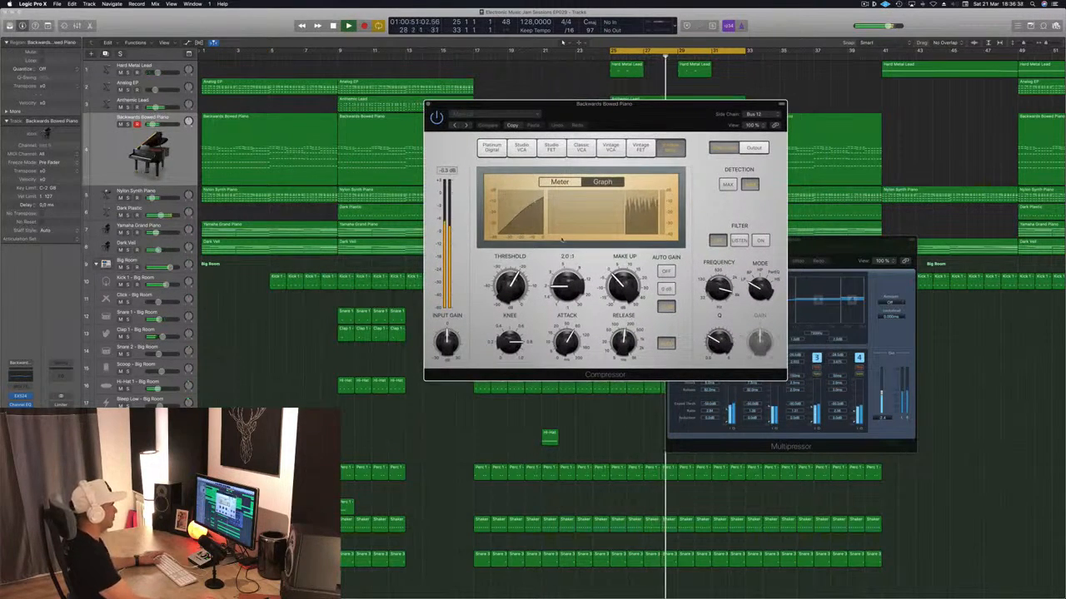
{"action": "left_click", "coordinate": [559, 181]}
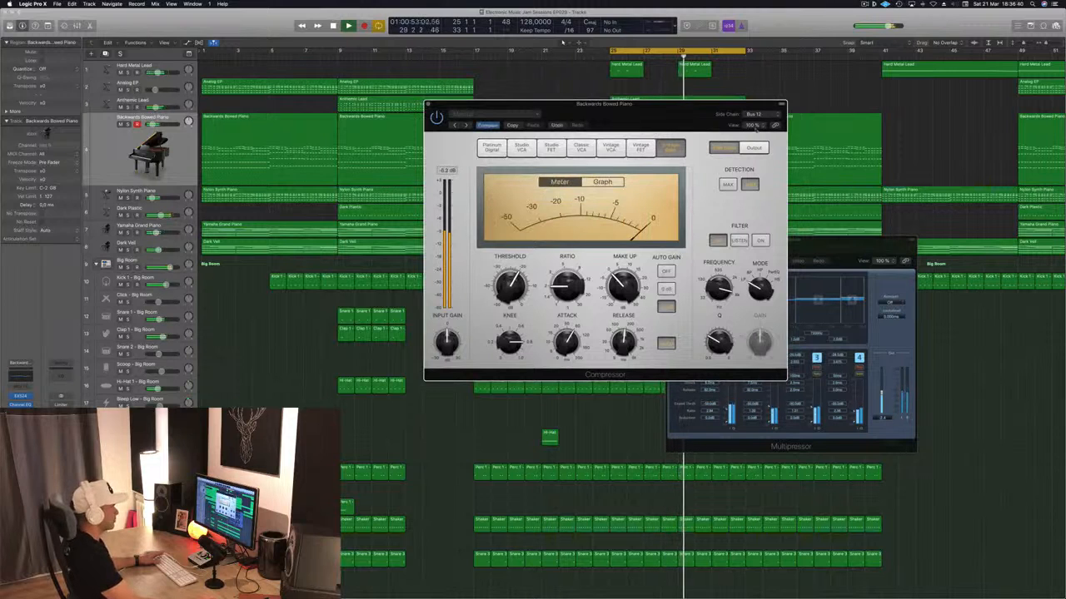
- Reselect Bus 12 (Sidechain Trigger - Big Room) as the side-chain source of the Backwards Bowed Piano Compressor
{"action": "left_click", "coordinate": [753, 115]}
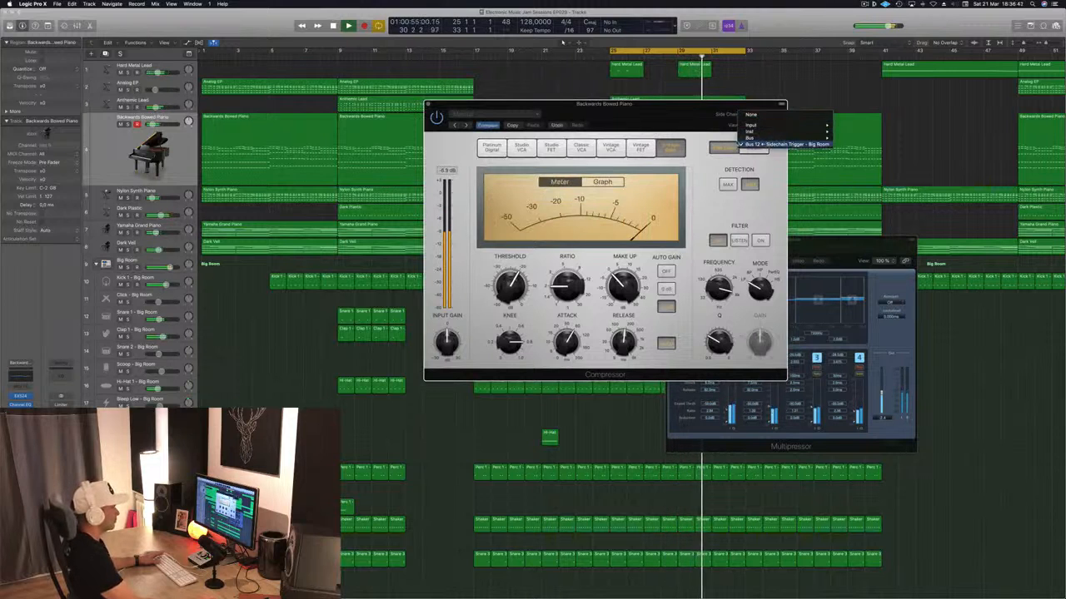
{"action": "left_click", "coordinate": [774, 144]}
{"action": "left_click_drag", "start_coordinate": [695, 111], "coordinate": [640, 99]}
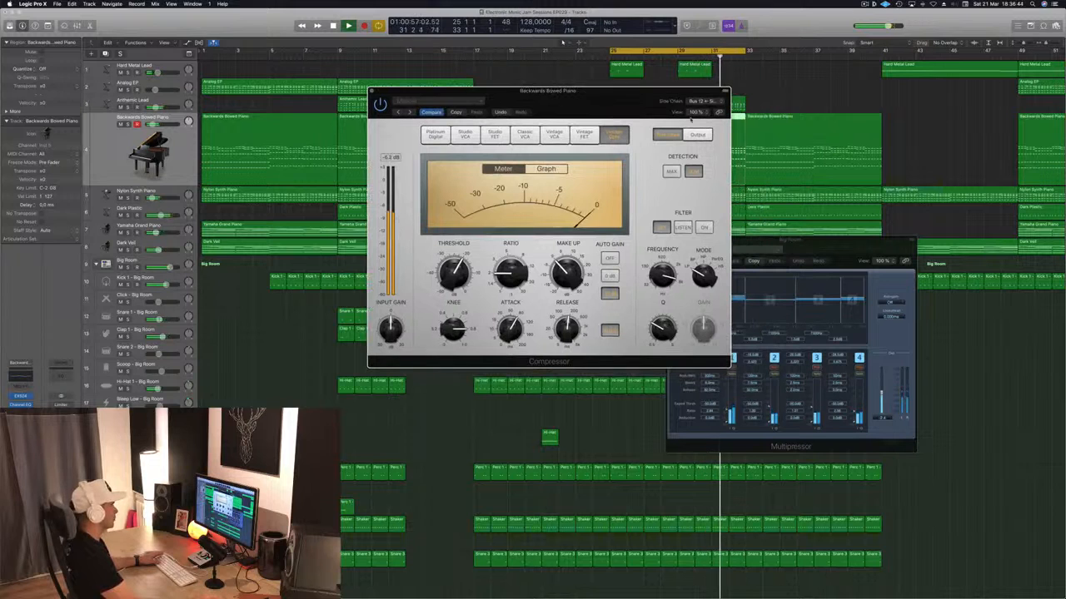
{"action": "left_click_drag", "start_coordinate": [574, 105], "coordinate": [592, 102]}
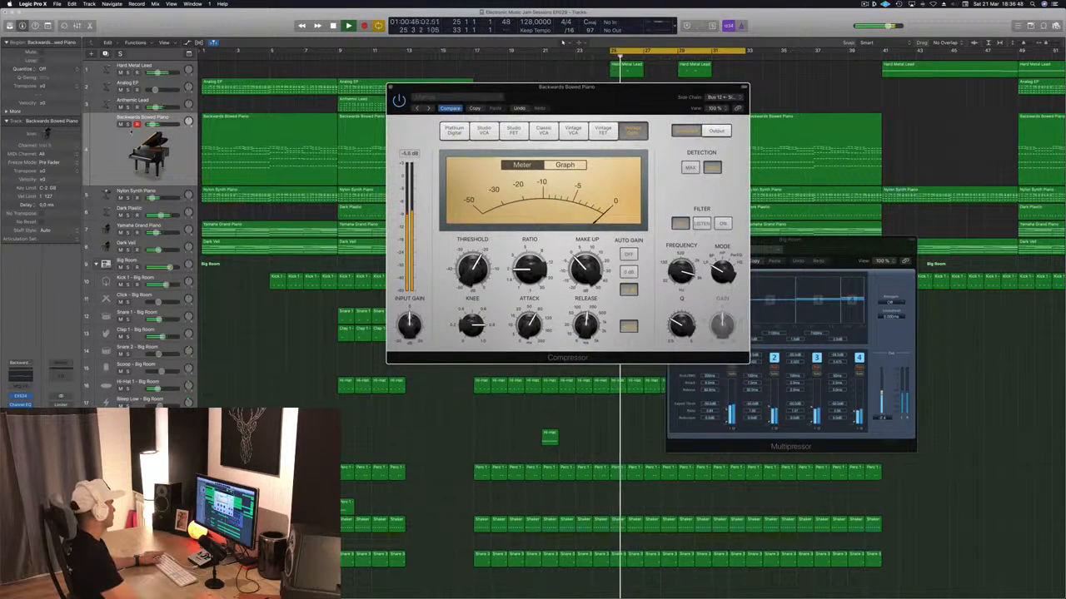
- Solo the Backwards Bowed Piano track and reopen its Compressor in a clear area of the arrangement
{"action": "key", "text": "s"}
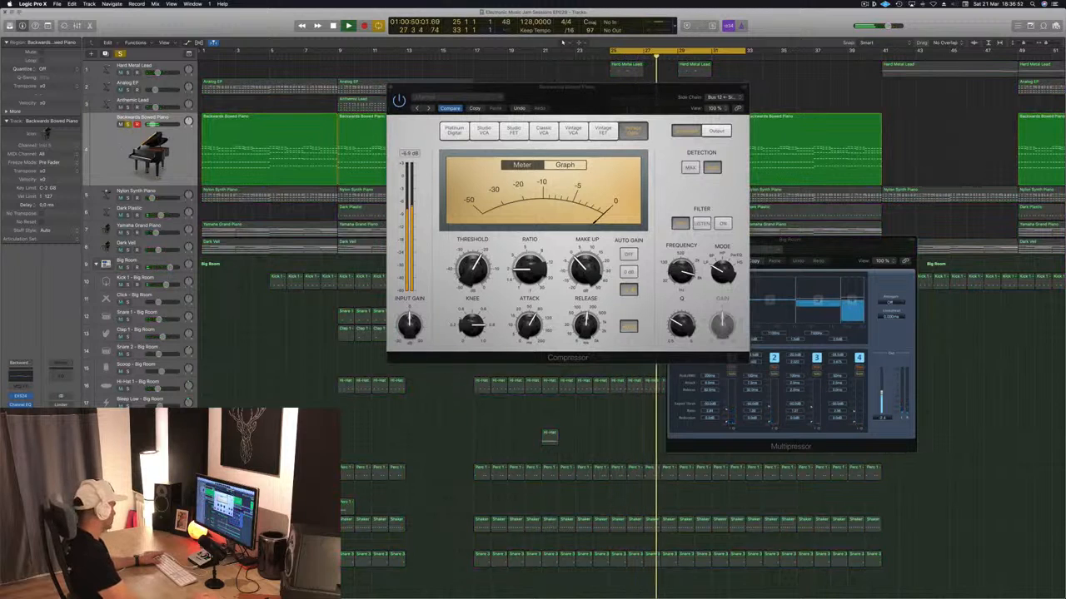
{"action": "key", "text": "super+w"}
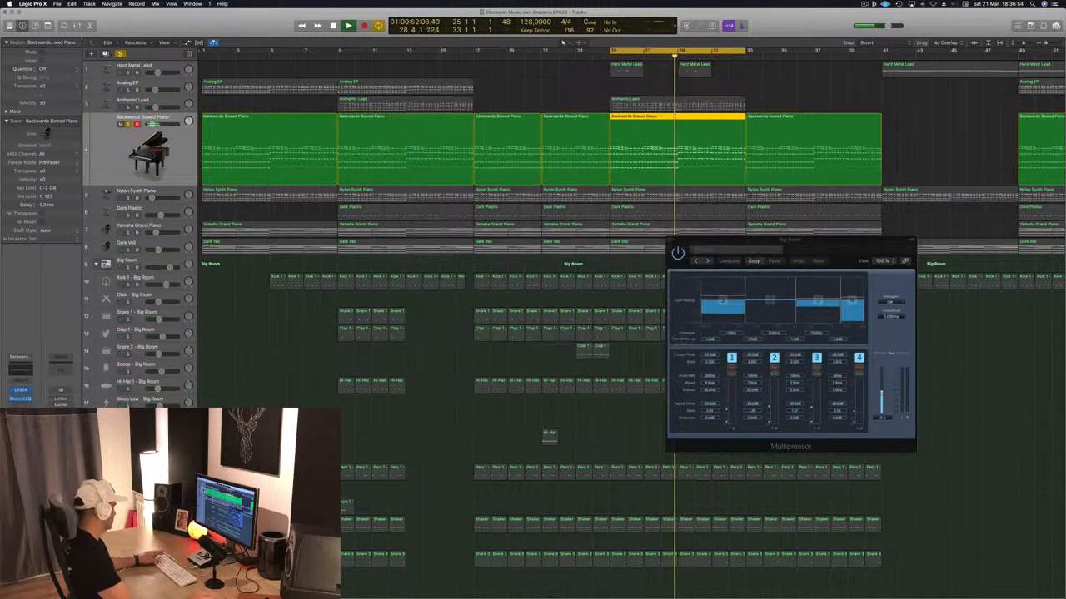
{"action": "left_click", "coordinate": [20, 408]}
{"action": "left_click_drag", "start_coordinate": [241, 32], "coordinate": [788, 139]}
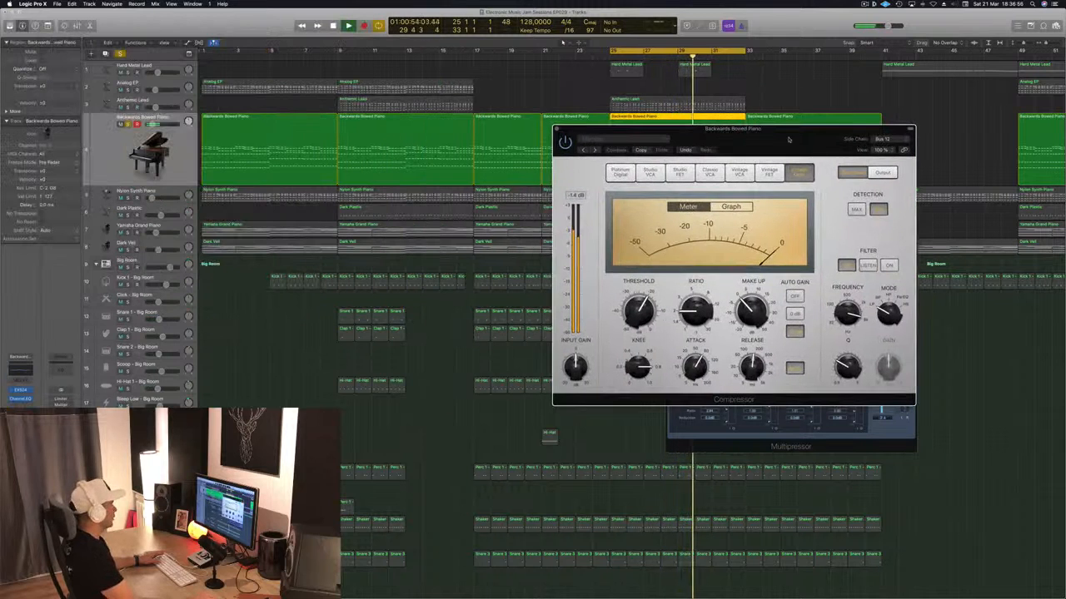
- Try Bus 9 (Kick 1, Kick 2 - Big Room) as the Compressor's side-chain source, and return it to Bus 12 (Sidechain Trigger - Big Room)
{"action": "left_click", "coordinate": [902, 142]}
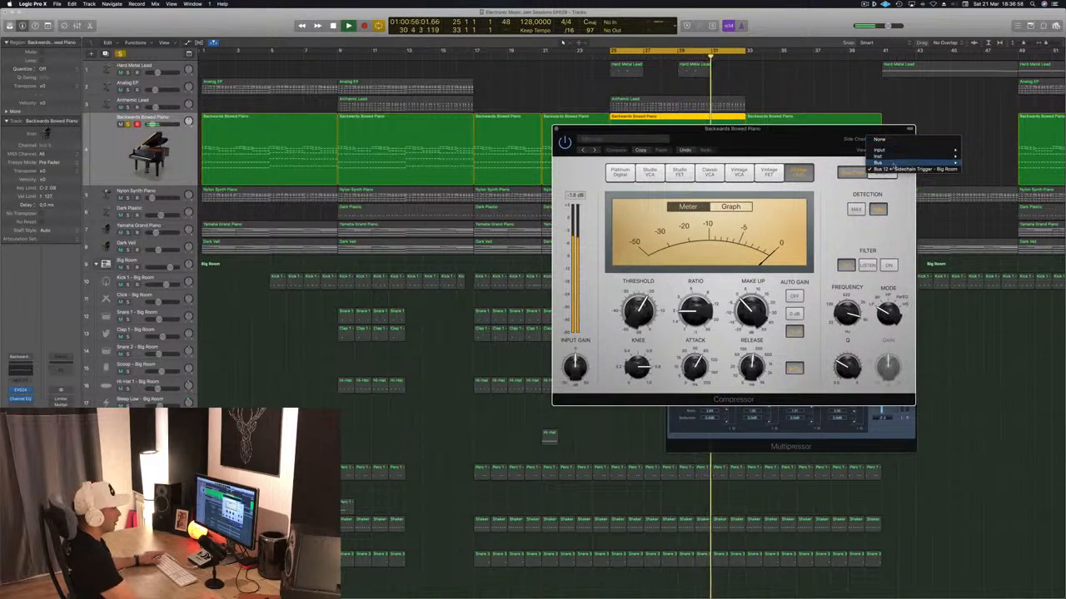
{"action": "mouse_move", "coordinate": [897, 160]}
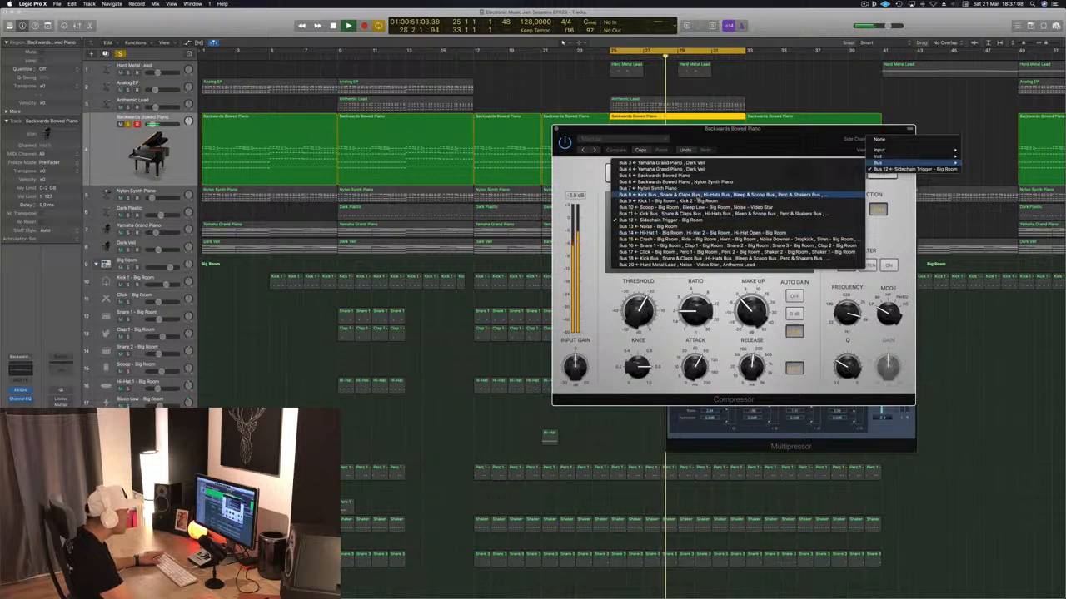
{"action": "left_click", "coordinate": [695, 200]}
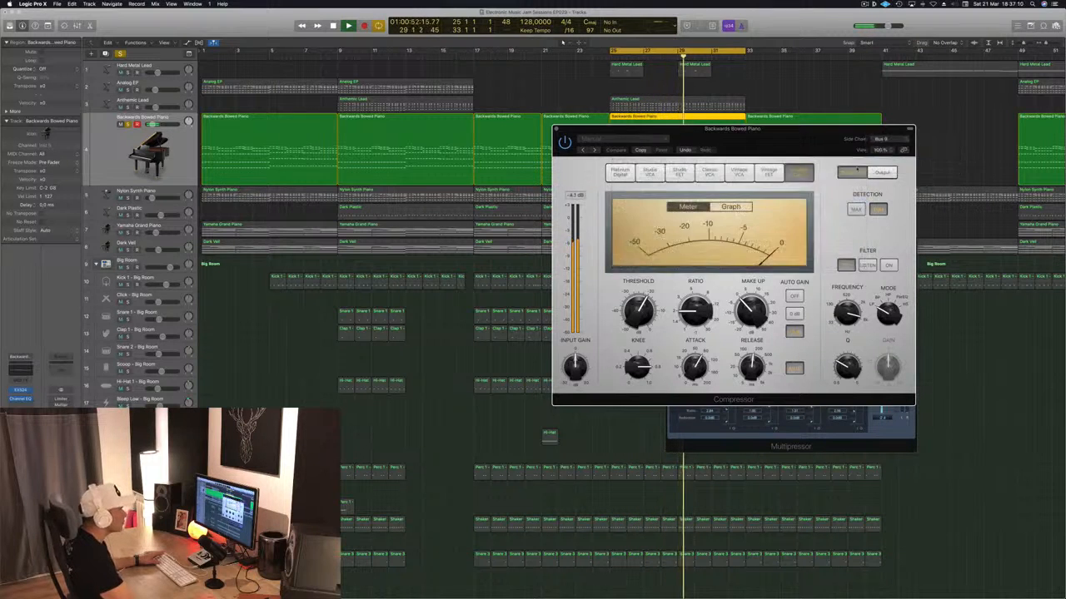
{"action": "left_click", "coordinate": [886, 137]}
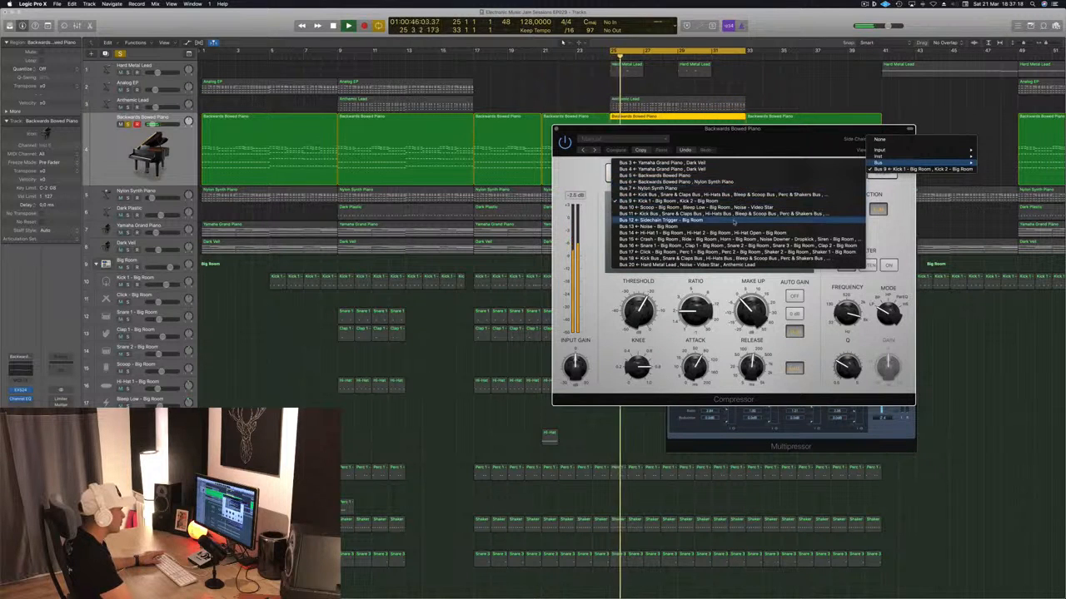
{"action": "left_click", "coordinate": [734, 222]}
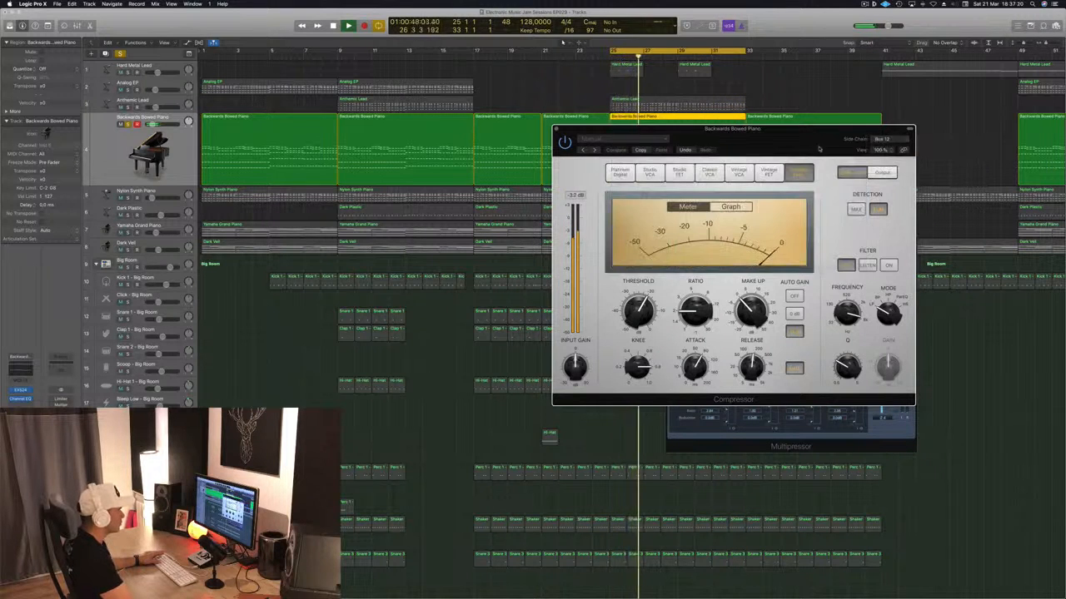
{"action": "left_click_drag", "start_coordinate": [819, 149], "coordinate": [800, 130]}
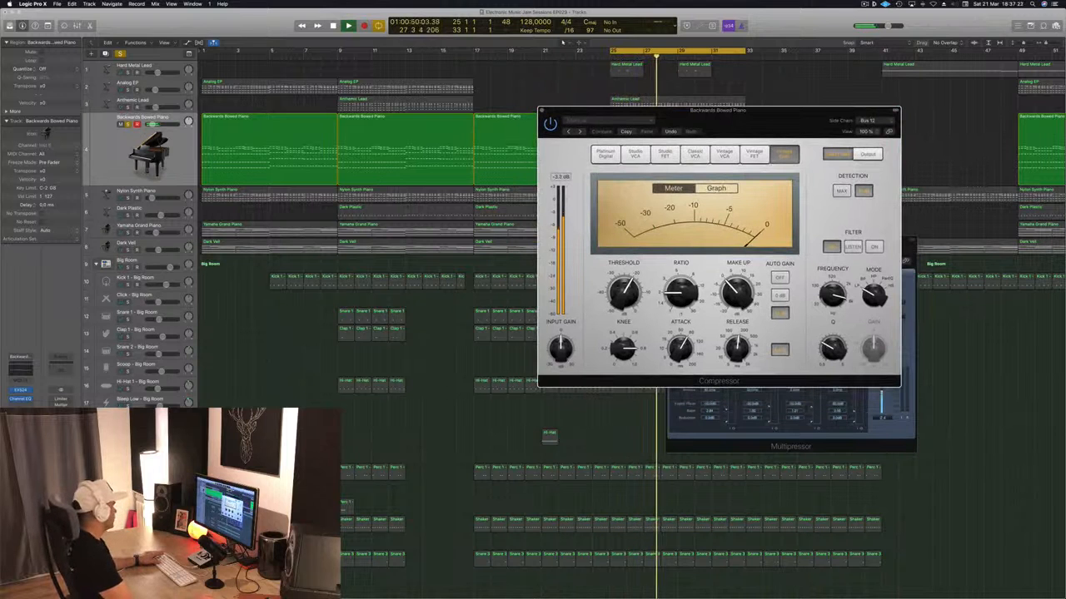
- Solo and select the Sidechain Trigger - Big Room track near the end of the track list
{"action": "scroll", "coordinate": [562, 41], "scroll_direction": "down", "scroll_amount": 5}
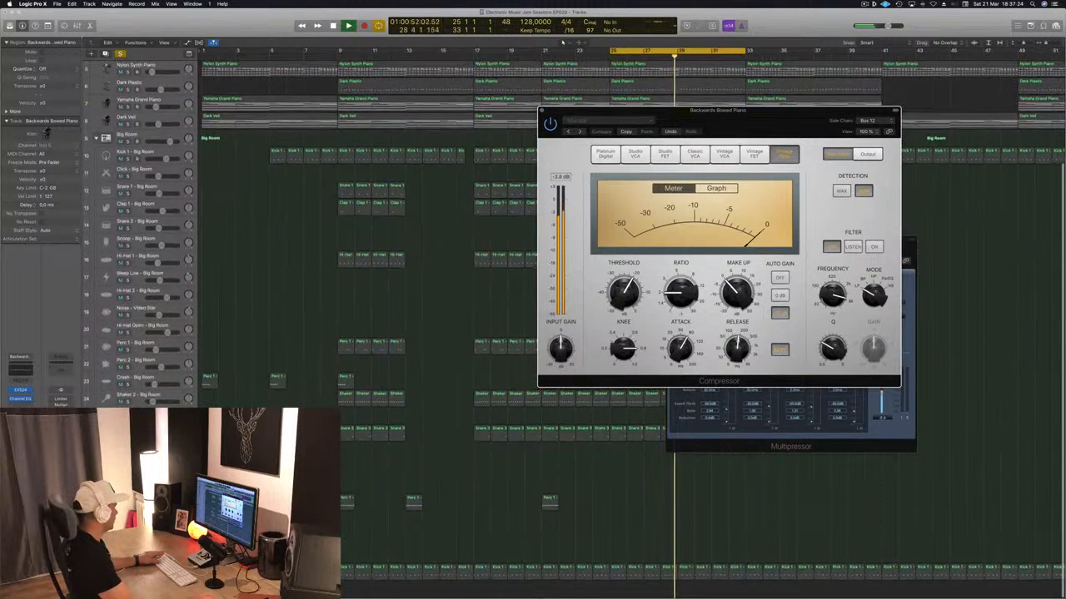
{"action": "left_click", "coordinate": [128, 575]}
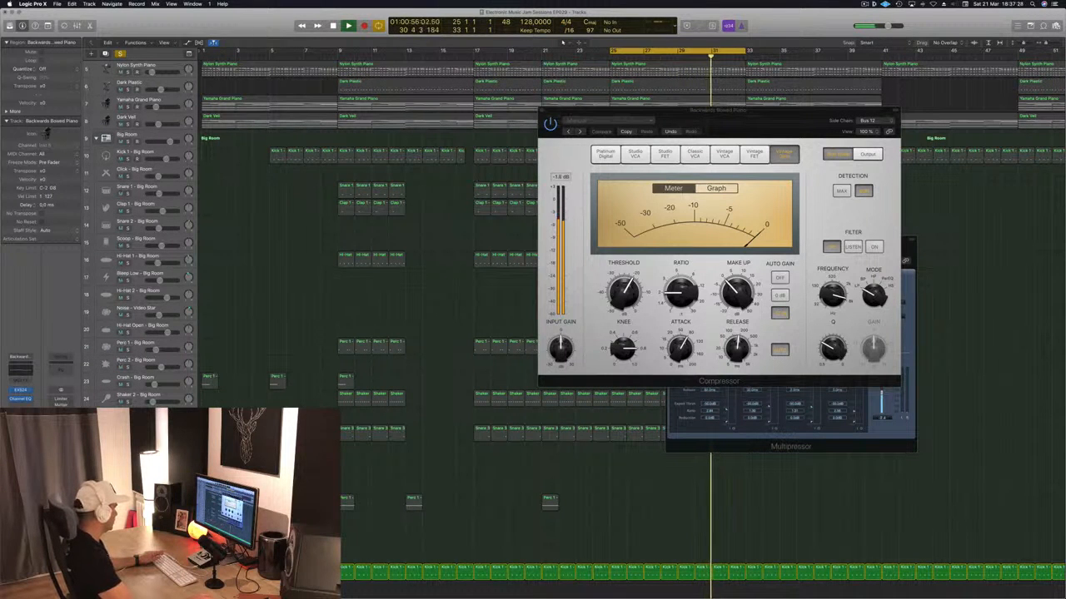
{"action": "left_click", "coordinate": [140, 570]}
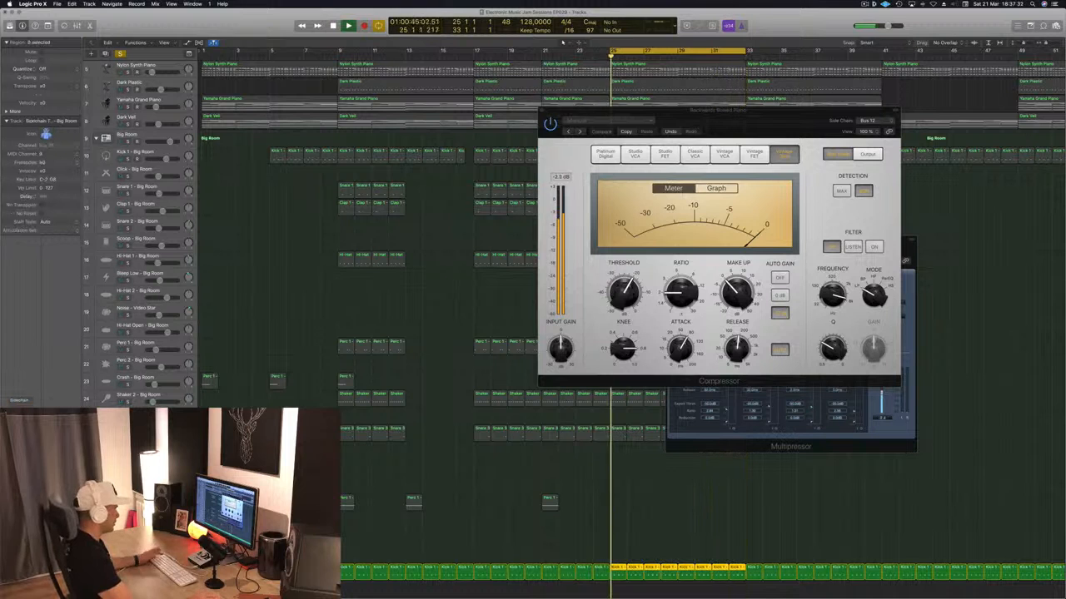
- Solo the Nylon Synth Piano track, close the Backwards Bowed Piano Compressor and stop playback
{"action": "scroll", "coordinate": [372, 200], "scroll_direction": "up", "scroll_amount": 5}
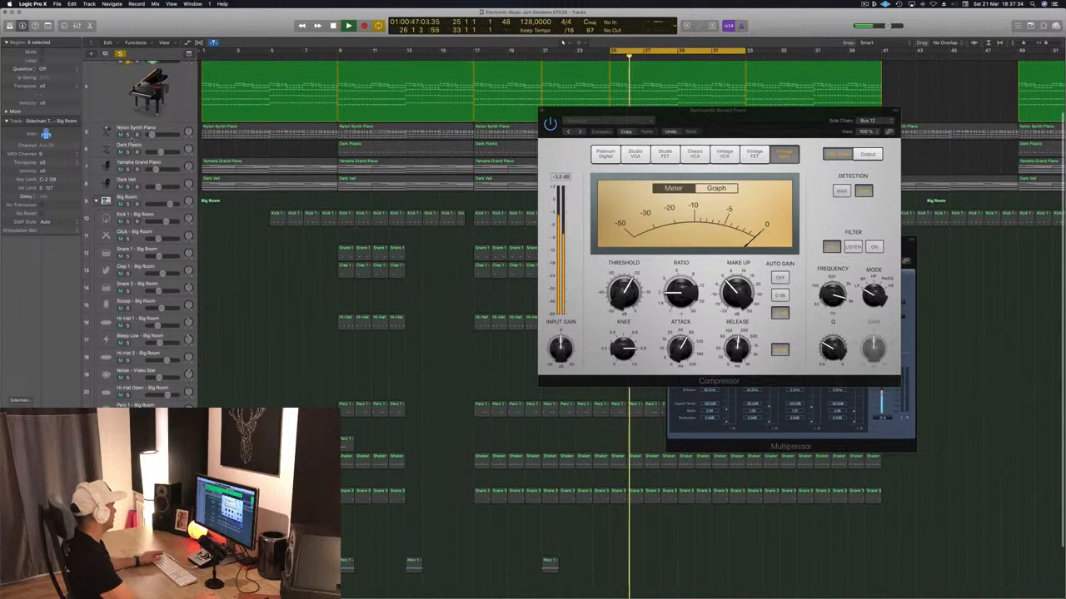
{"action": "left_click", "coordinate": [162, 131]}
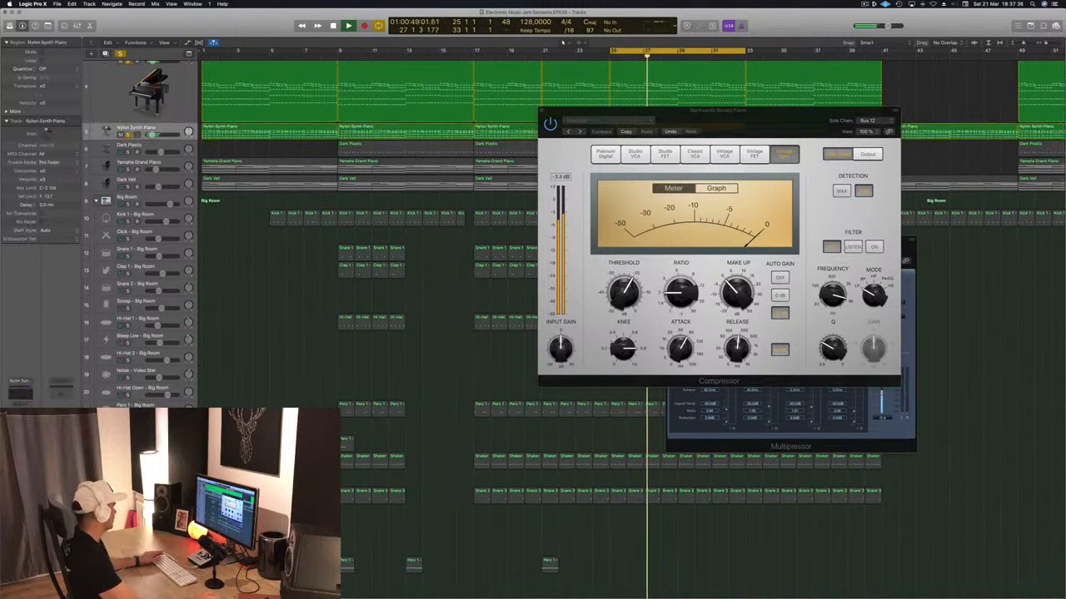
{"action": "scroll", "coordinate": [450, 233], "scroll_direction": "up", "scroll_amount": 3}
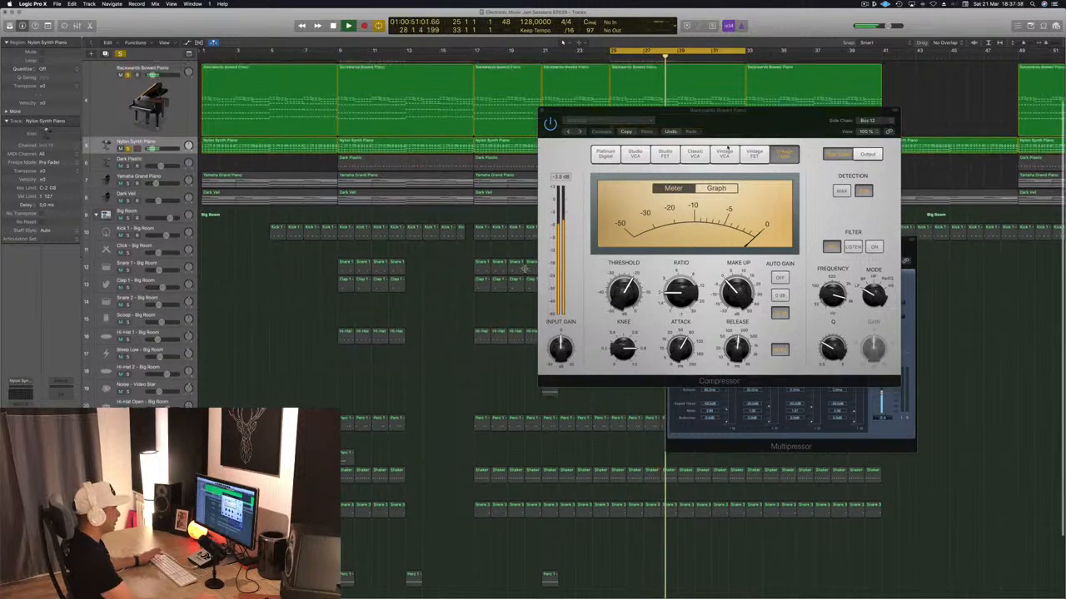
{"action": "left_click_drag", "start_coordinate": [761, 125], "coordinate": [724, 141]}
{"action": "left_click", "coordinate": [506, 127]}
{"action": "key", "text": "space"}
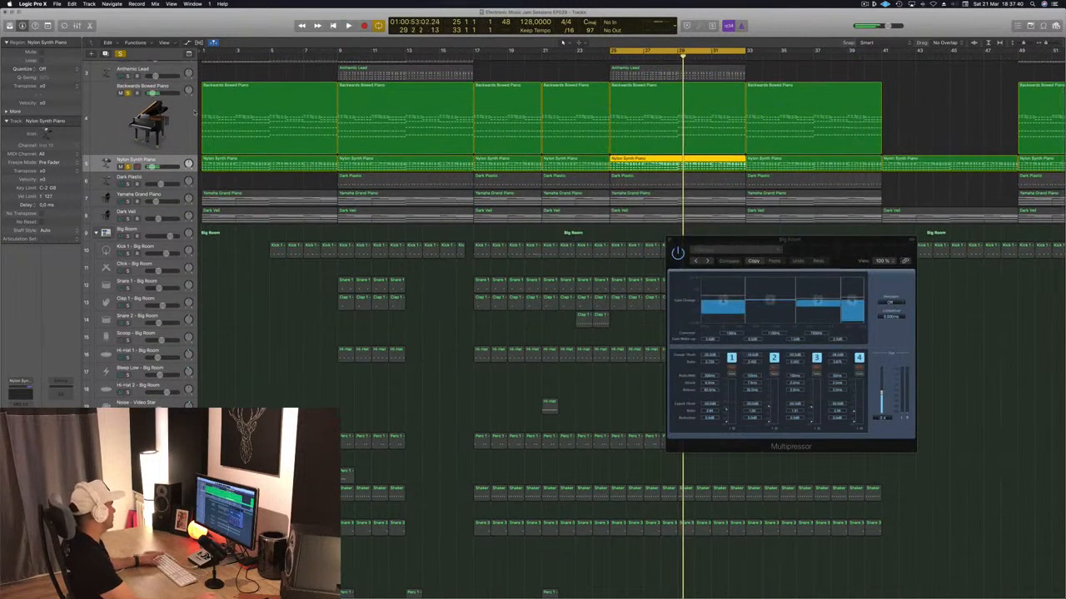
- Replace the Backwards Bowed Piano Compressor with a factory-default one side-chained to Bus 12 (Sidechain Trigger - Big Room), and play the cycle
{"action": "left_click", "coordinate": [182, 122]}
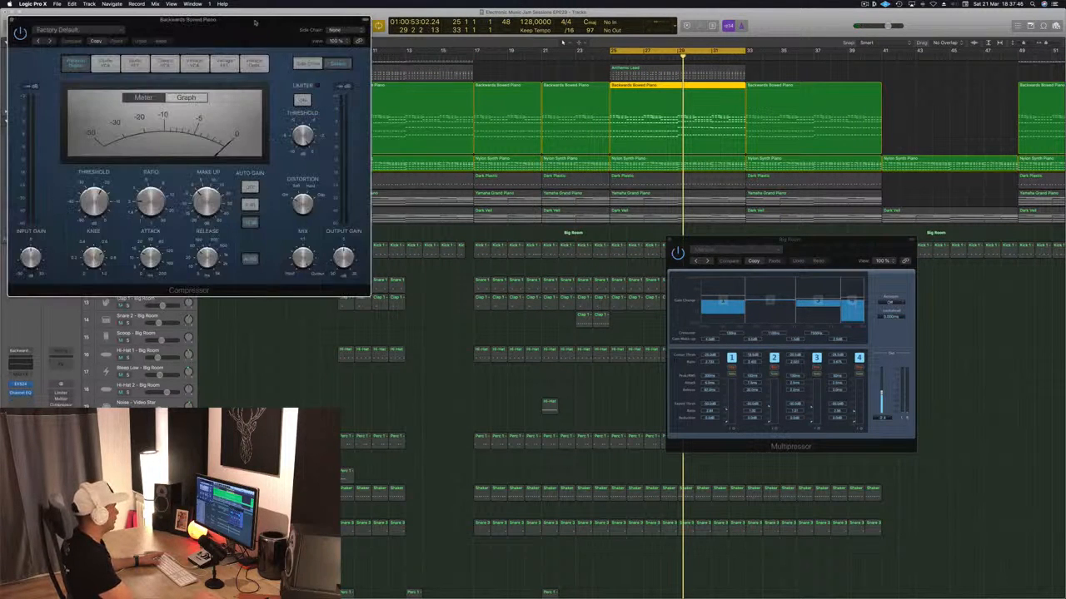
{"action": "left_click_drag", "start_coordinate": [256, 22], "coordinate": [587, 73]}
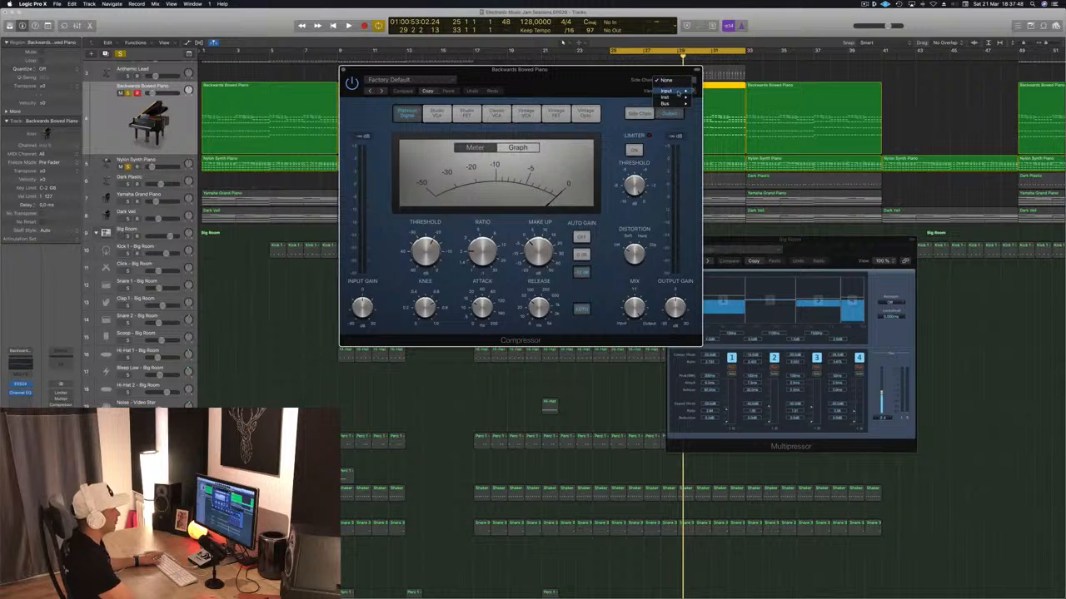
{"action": "mouse_move", "coordinate": [676, 103]}
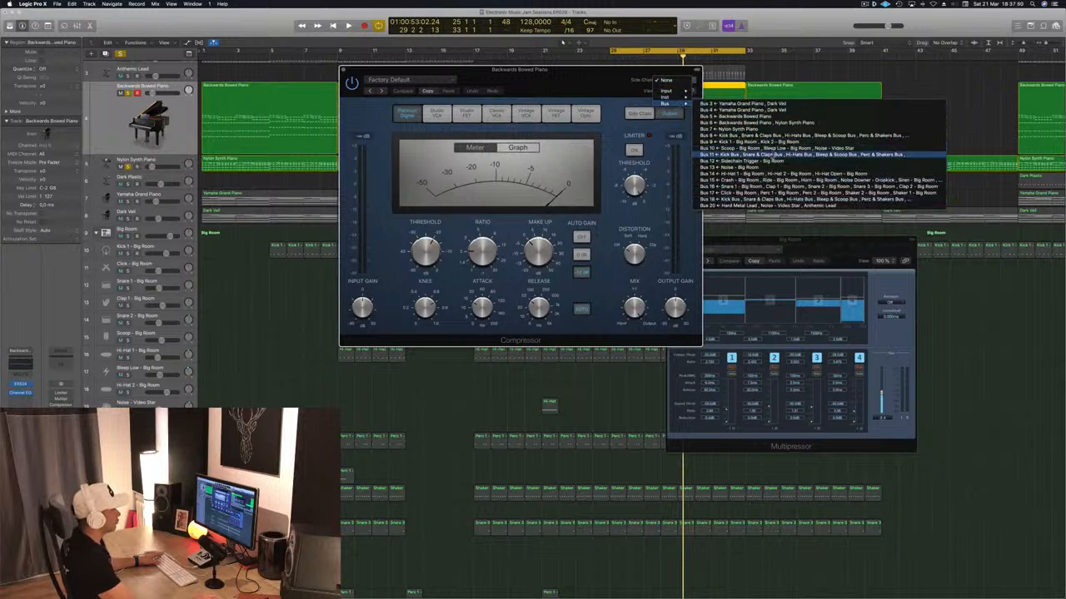
{"action": "left_click", "coordinate": [770, 160]}
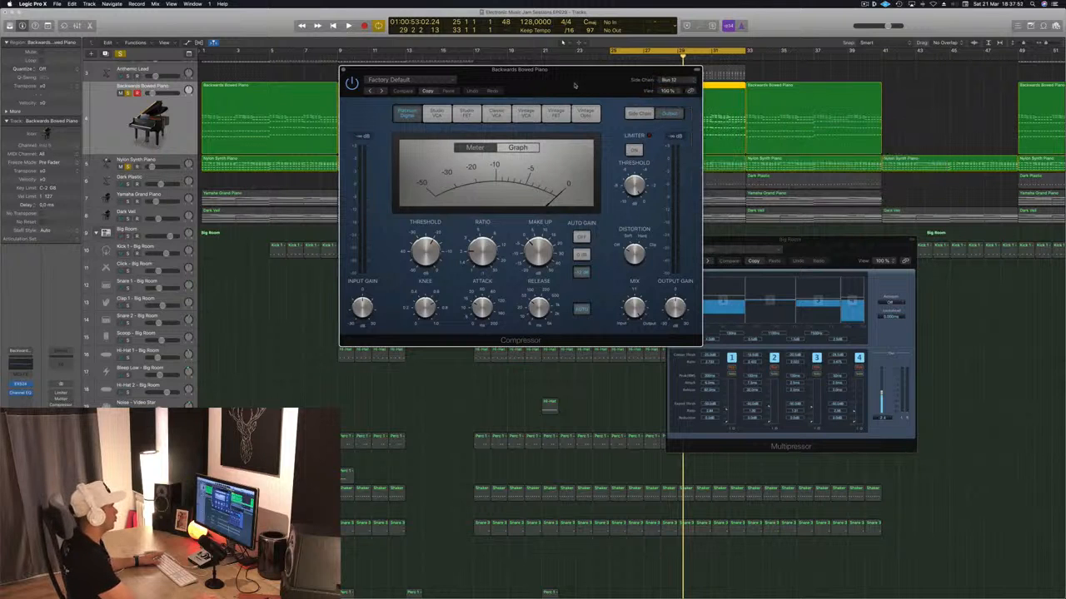
{"action": "left_click_drag", "start_coordinate": [577, 88], "coordinate": [788, 176]}
{"action": "key", "text": "space"}
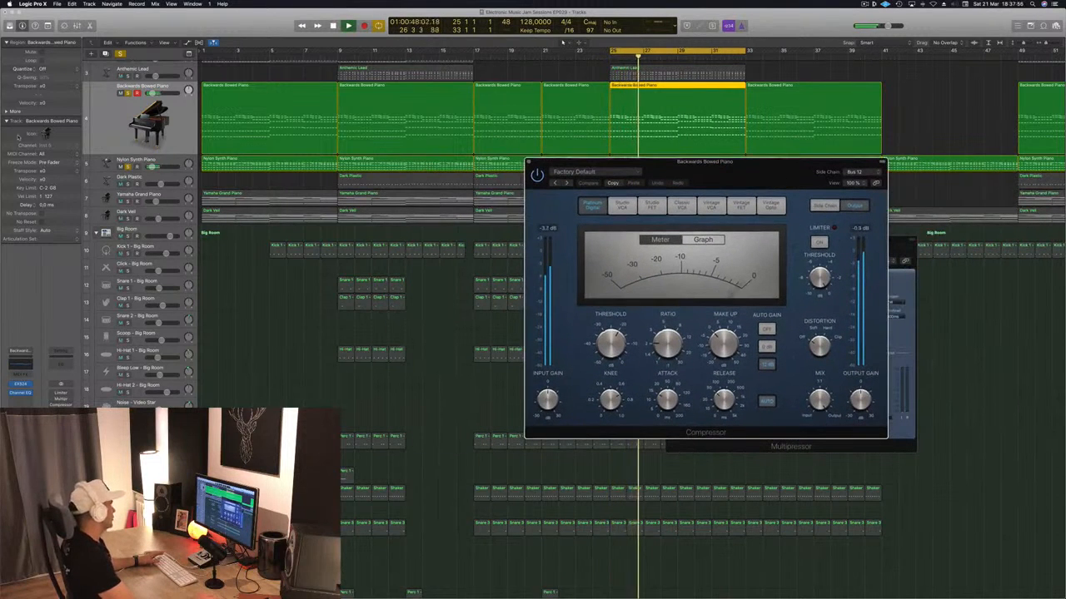
{"action": "left_click", "coordinate": [178, 143]}
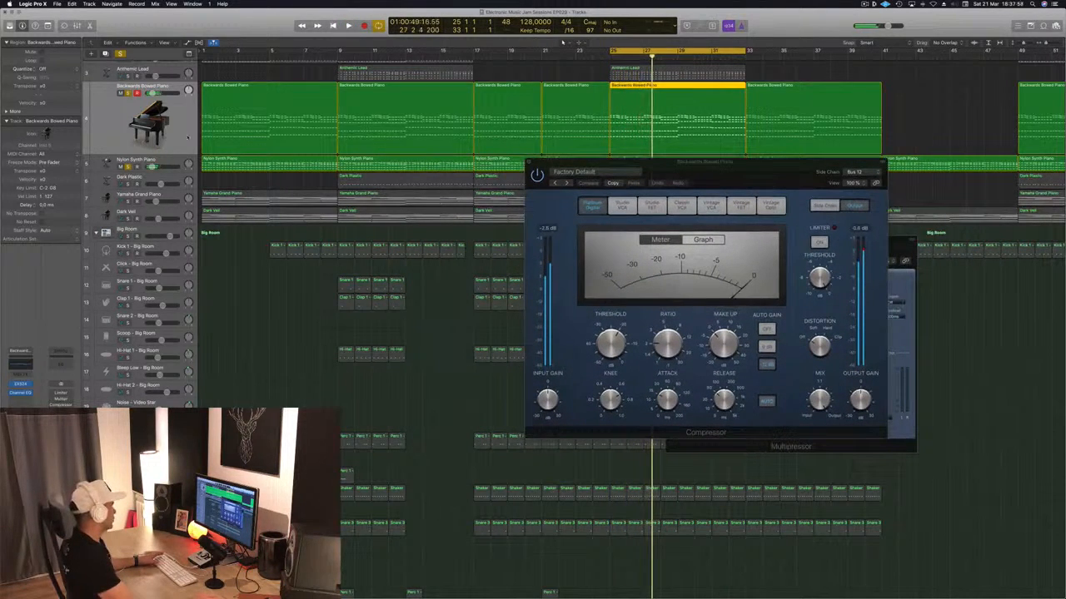
- Close the Backwards Bowed Piano Compressor and play the cycle from bar 25
{"action": "left_click_drag", "start_coordinate": [595, 161], "coordinate": [573, 185]}
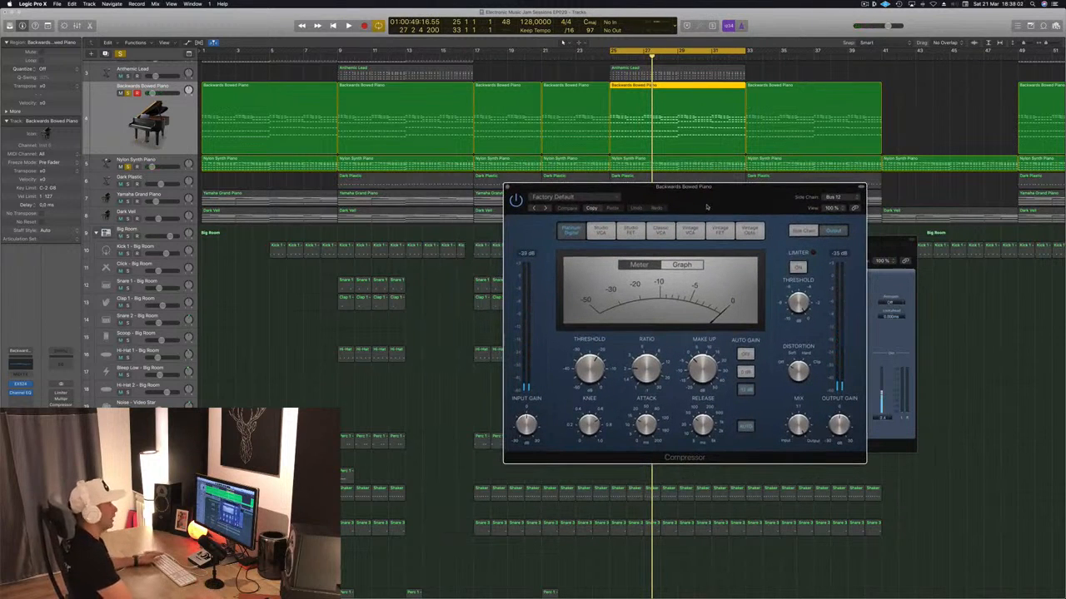
{"action": "left_click_drag", "start_coordinate": [708, 206], "coordinate": [671, 213]}
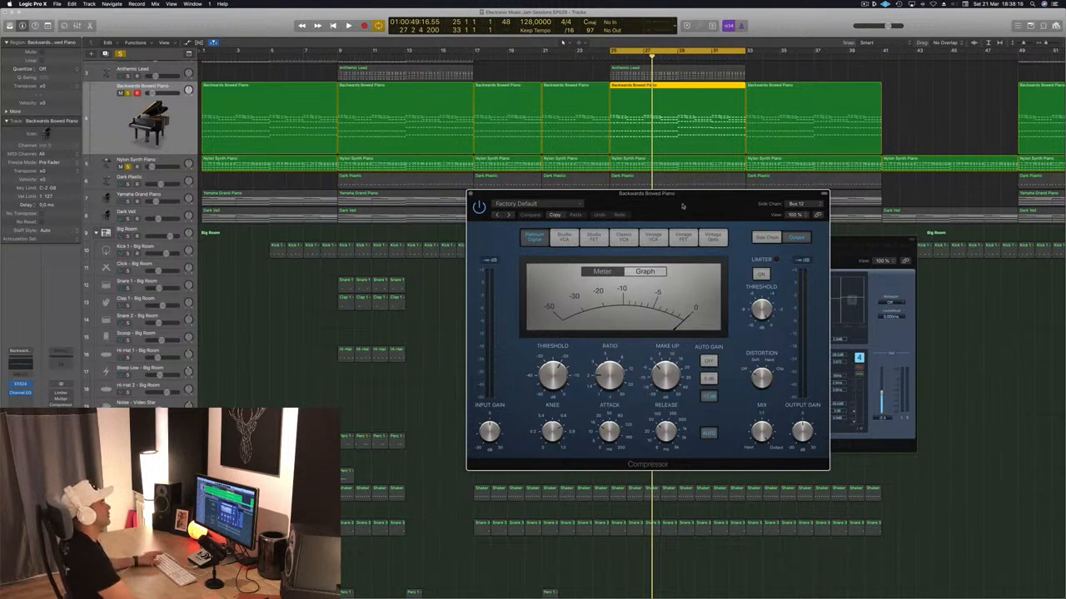
{"action": "left_click_drag", "start_coordinate": [682, 206], "coordinate": [644, 197]}
{"action": "left_click_drag", "start_coordinate": [495, 188], "coordinate": [446, 201]}
{"action": "left_click", "coordinate": [385, 200]}
{"action": "left_click", "coordinate": [260, 339]}
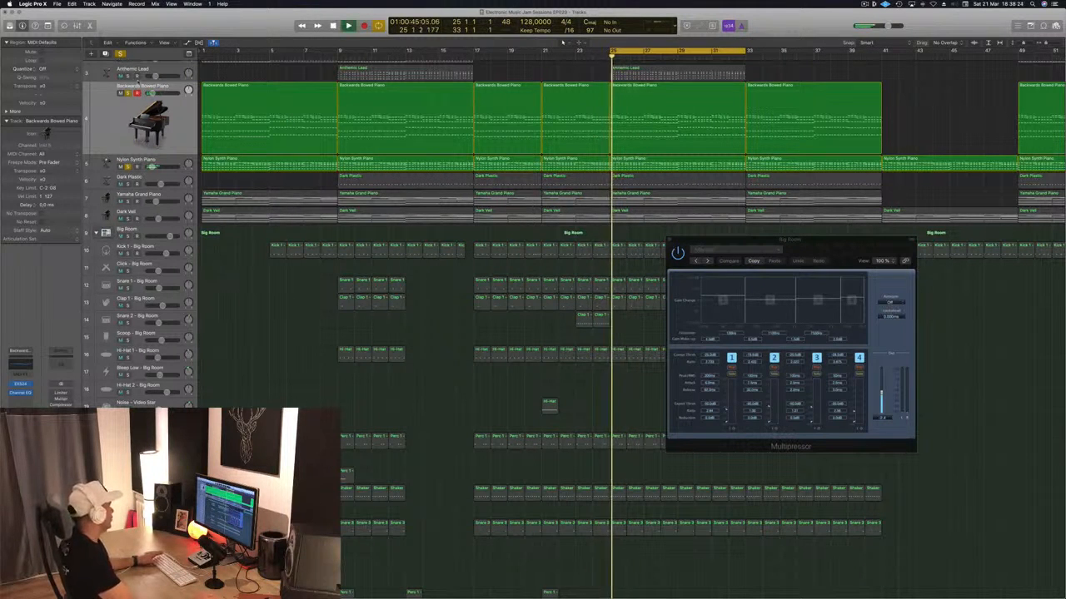
- Solo the Big Room drum track and the Dark Plastic track during cycle playback, and select Dark Plastic
{"action": "left_click", "coordinate": [127, 237]}
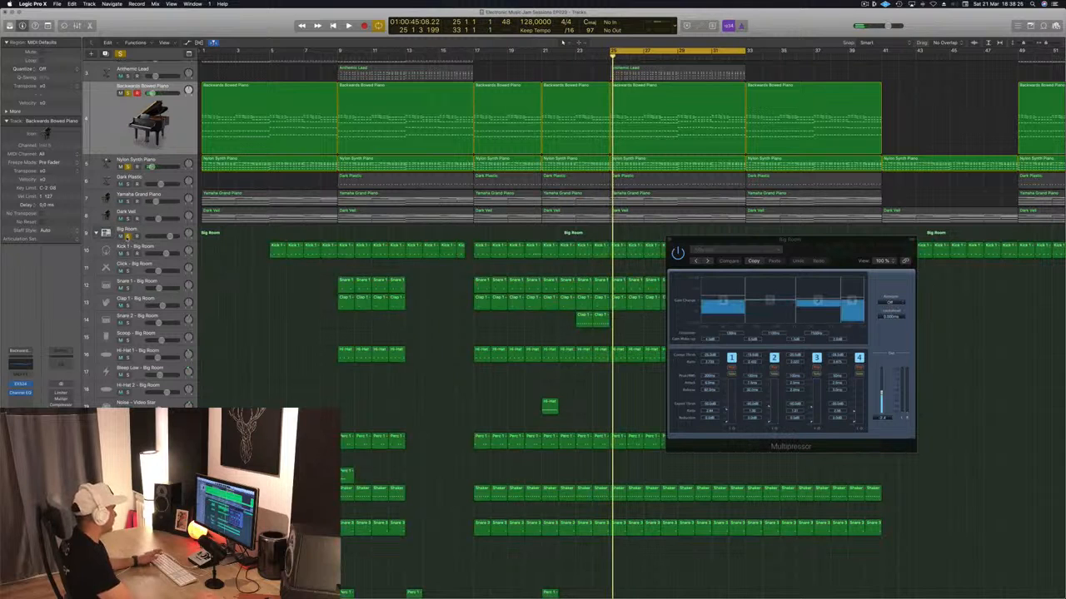
{"action": "key", "text": "space"}
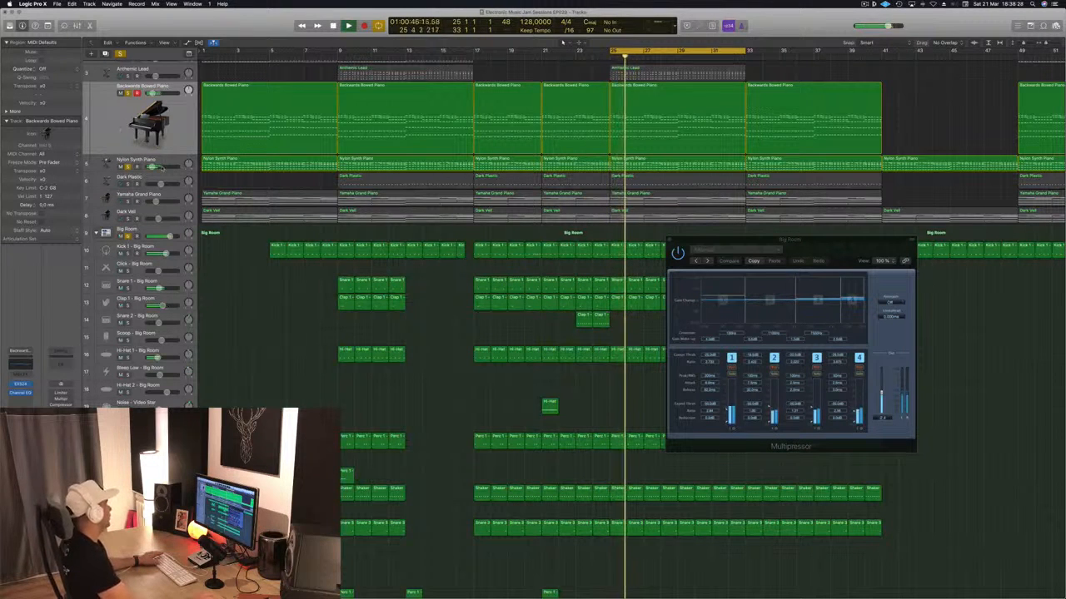
{"action": "left_click", "coordinate": [128, 183]}
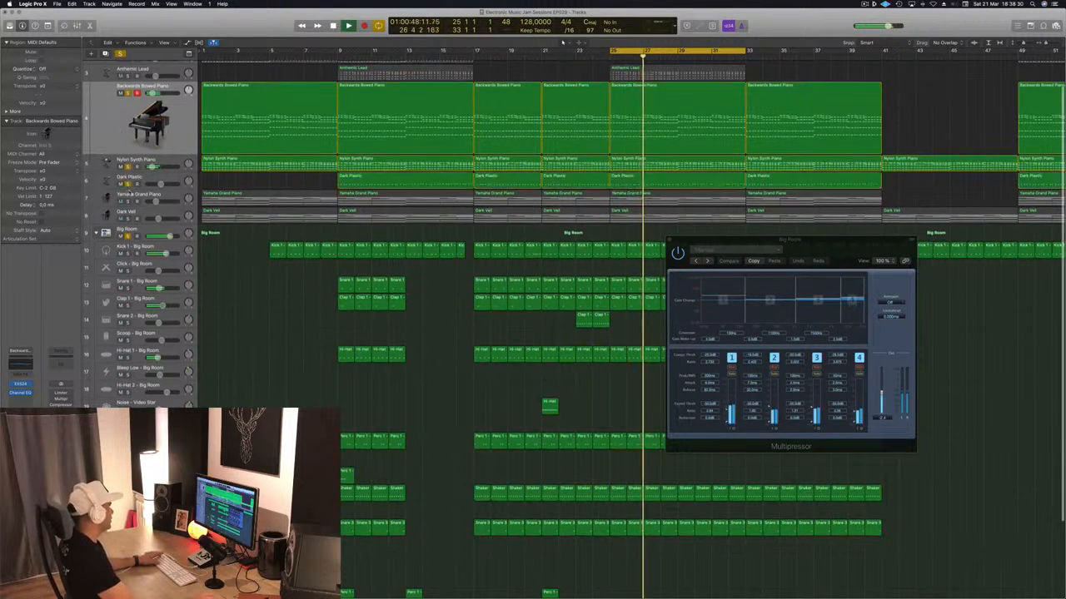
{"action": "left_click", "coordinate": [172, 179]}
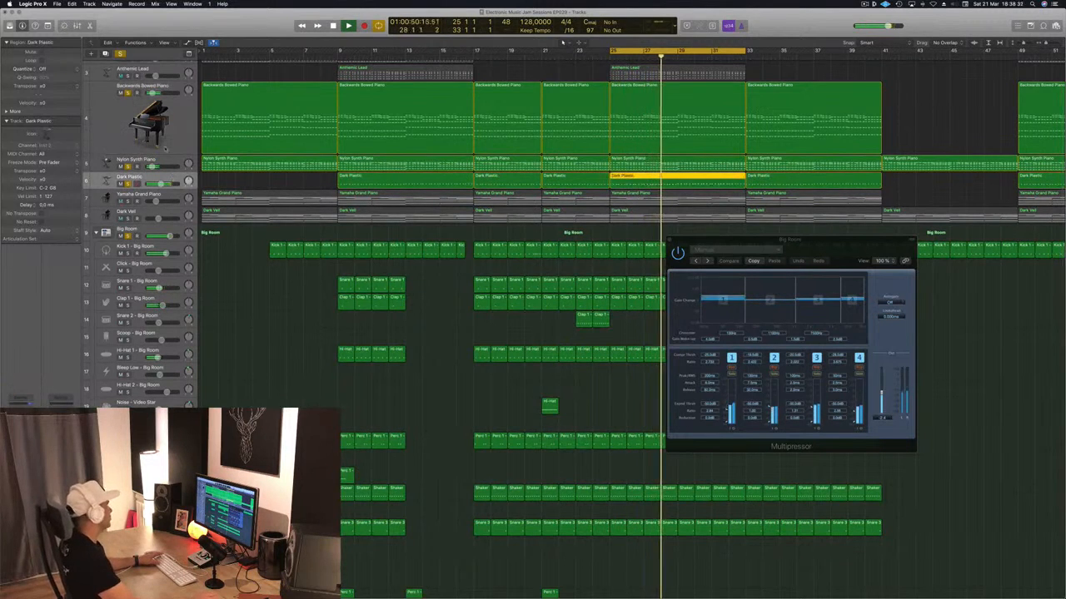
- Mute the Backwards Bowed Piano track and select the Nylon Synth Piano track
{"action": "left_click", "coordinate": [125, 92]}
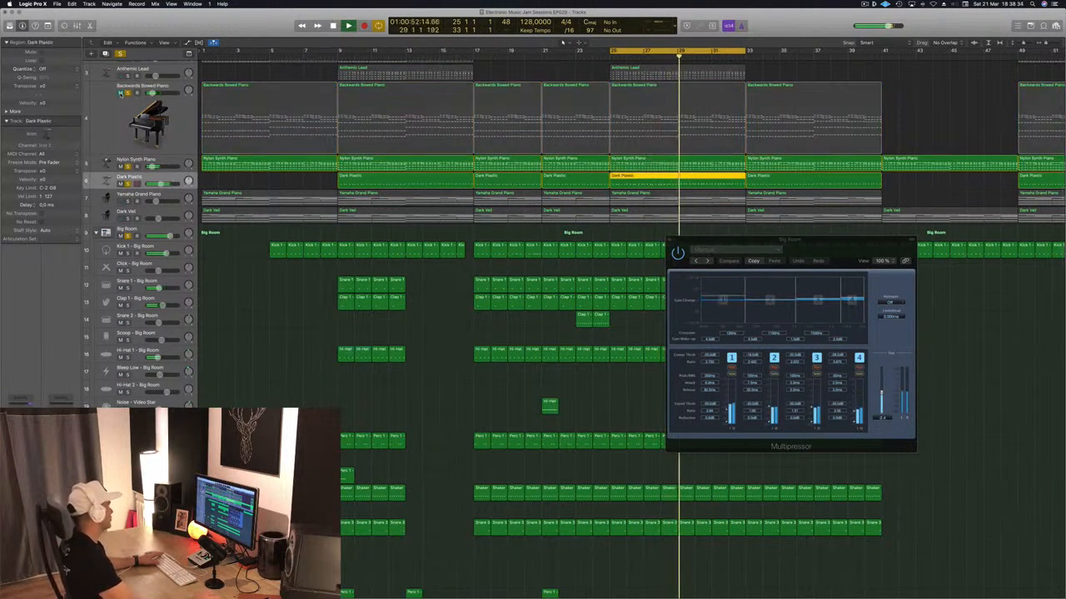
{"action": "left_click", "coordinate": [167, 160]}
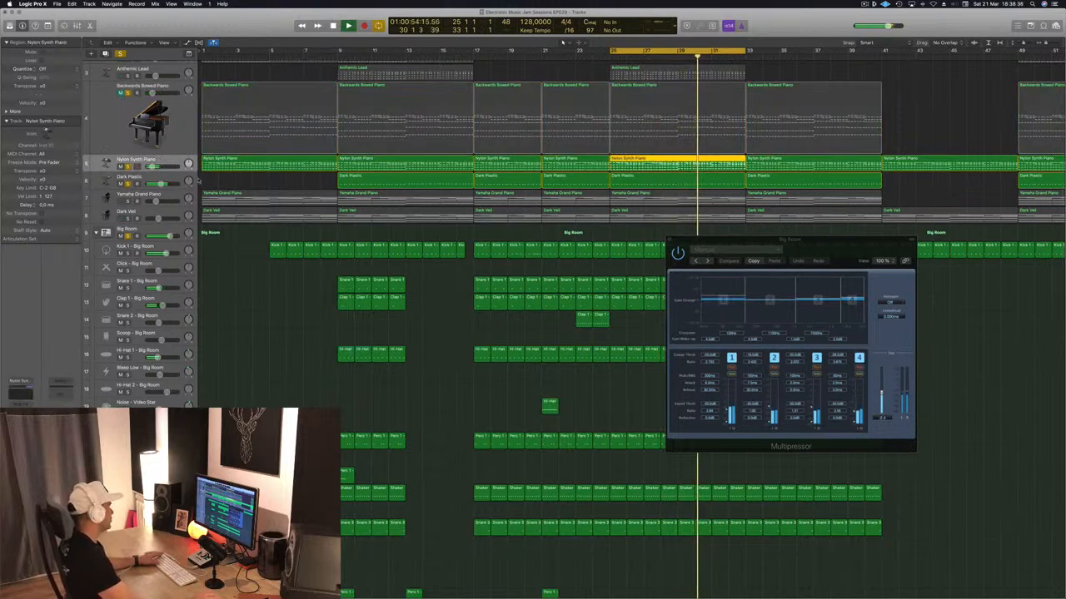
{"action": "scroll", "coordinate": [163, 119], "scroll_direction": "up", "scroll_amount": 2}
{"action": "scroll", "coordinate": [163, 119], "scroll_direction": "up", "scroll_amount": 1}
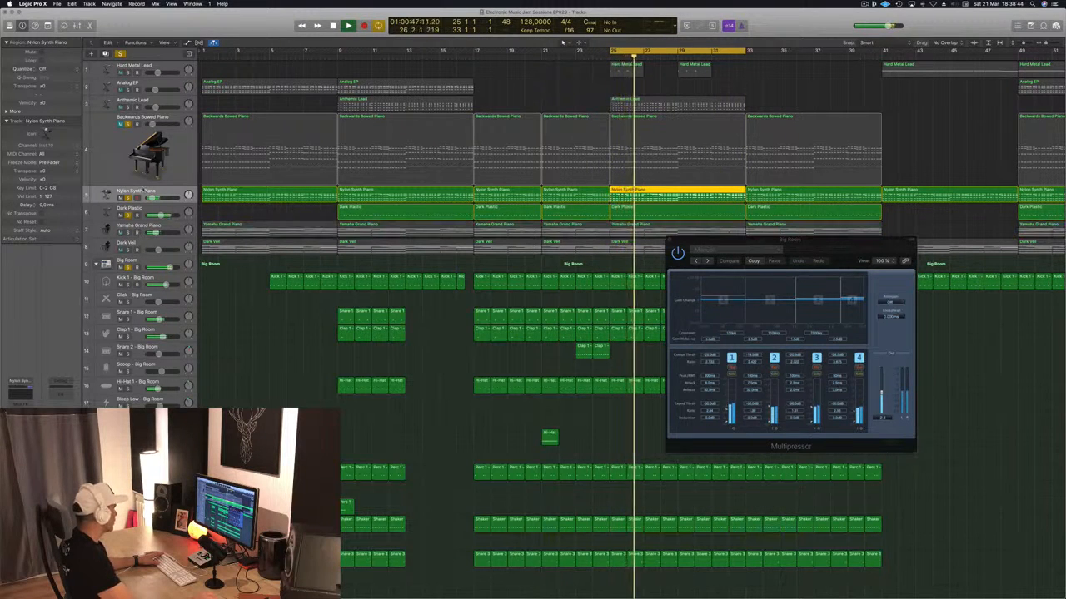
- Try a copy of the Analog EP region from bar 9 at bar 25, and undo it
{"action": "left_click", "coordinate": [153, 83]}
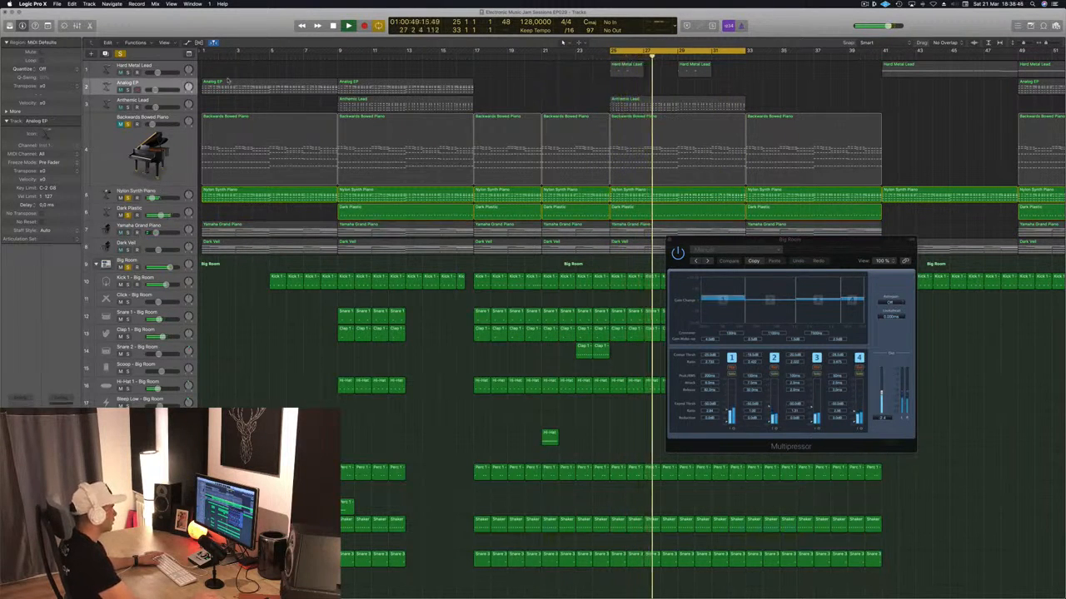
{"action": "left_click", "coordinate": [390, 87]}
{"action": "left_click_drag", "start_coordinate": [390, 88], "coordinate": [663, 89]}
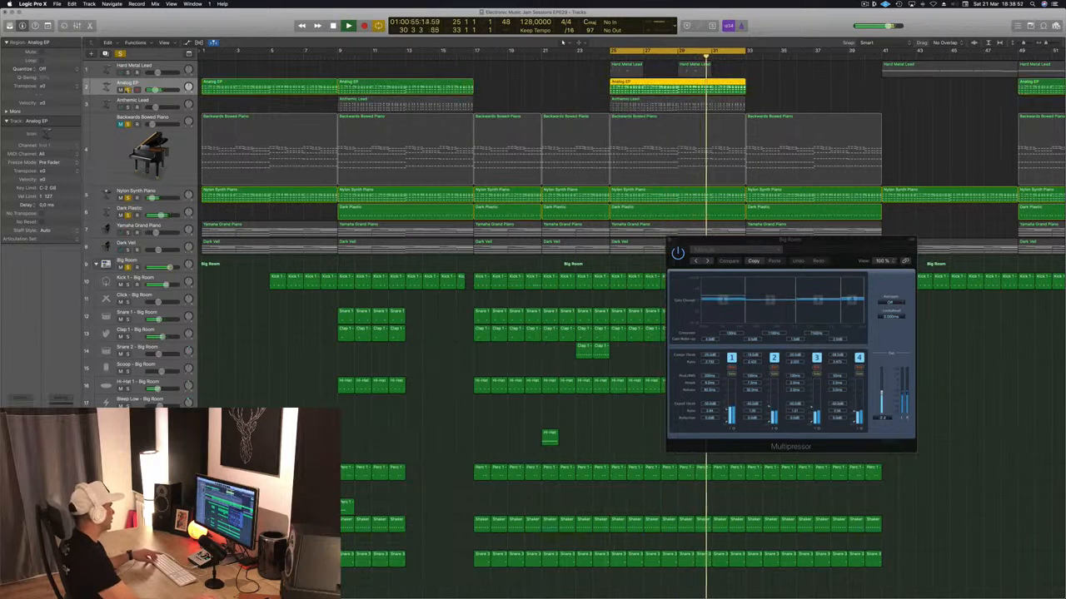
{"action": "key", "text": "super+z"}
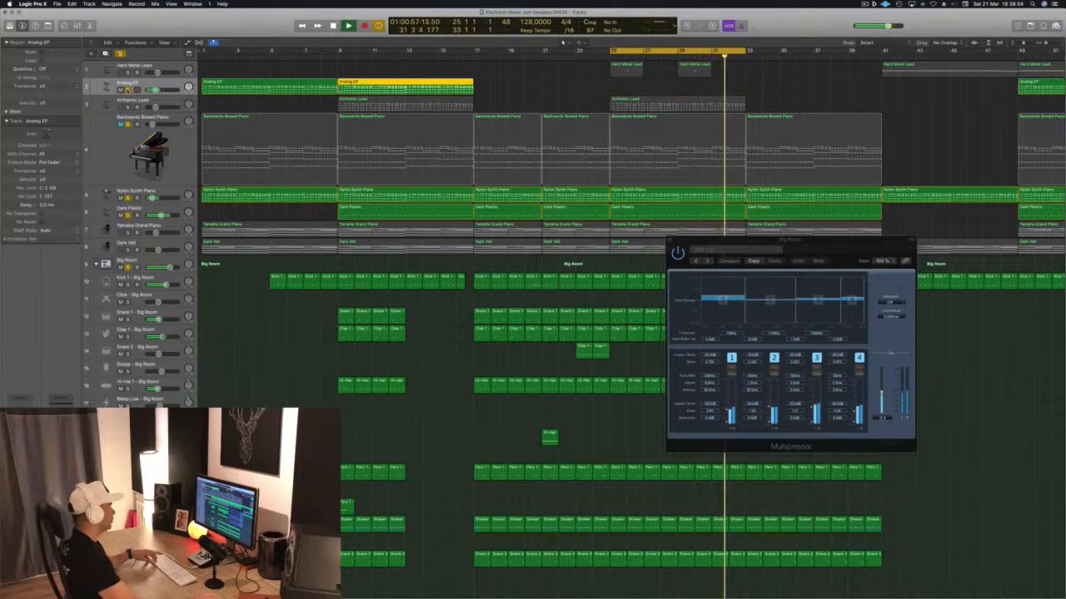
- Solo and select the Anthemic Lead track, and unmute the Backwards Bowed Piano track
{"action": "left_click", "coordinate": [128, 107]}
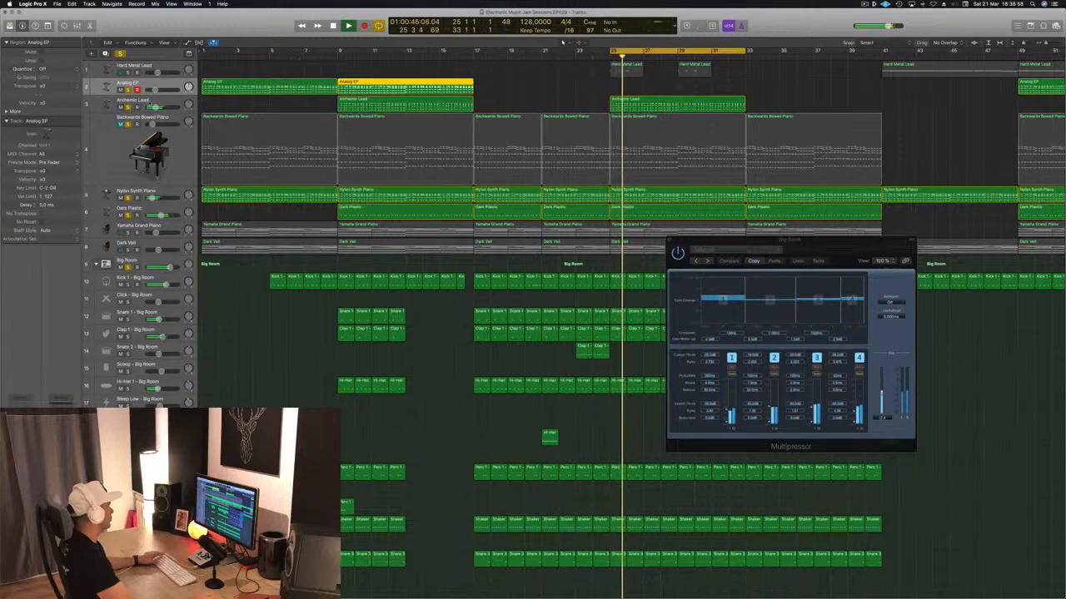
{"action": "left_click", "coordinate": [94, 107]}
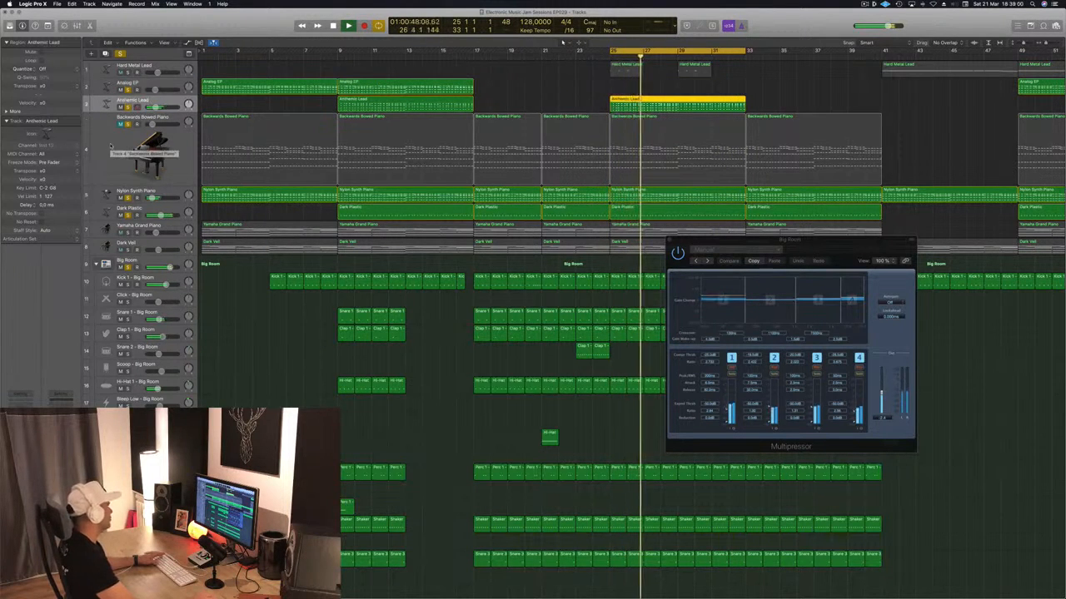
{"action": "left_click", "coordinate": [120, 124]}
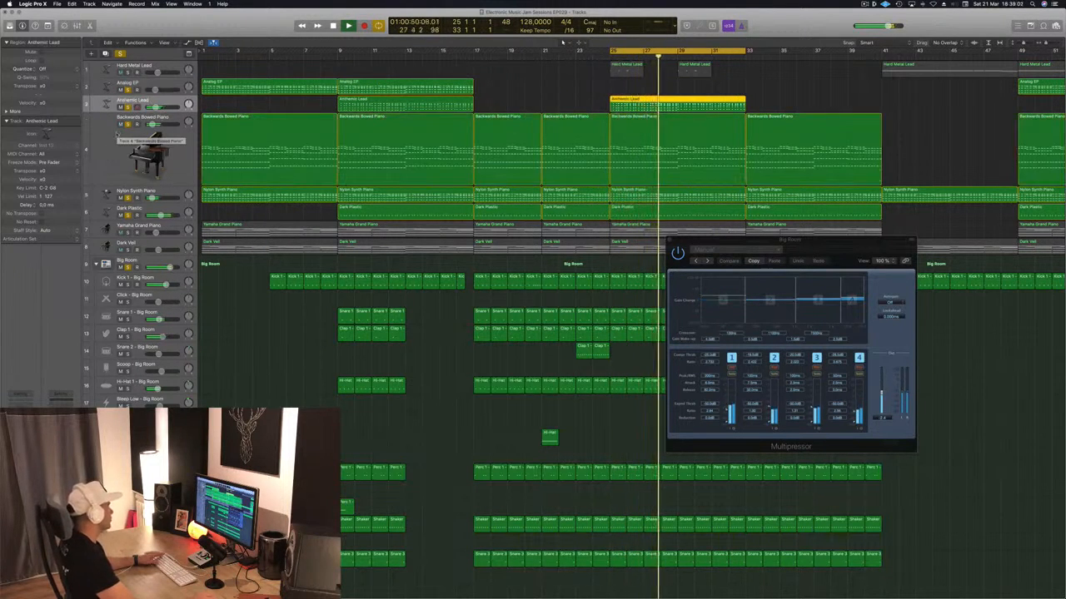
- Fine-tune the Bus 12 side-chained Compressor on Backwards Bowed Piano during playback, and close it and the Big Room Multipressor
{"action": "left_click", "coordinate": [129, 131]}
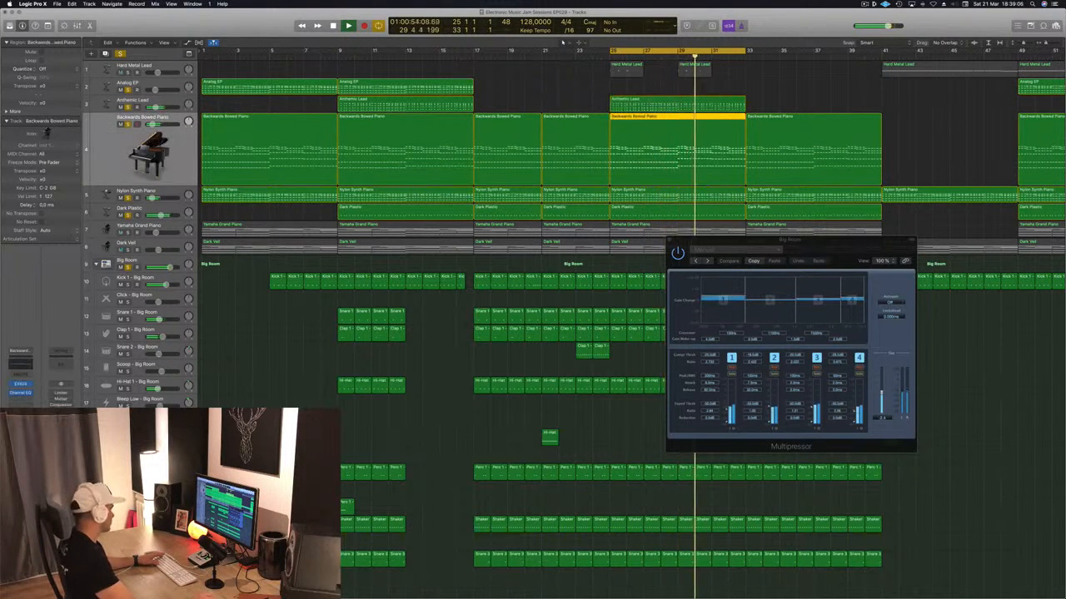
{"action": "left_click", "coordinate": [21, 401]}
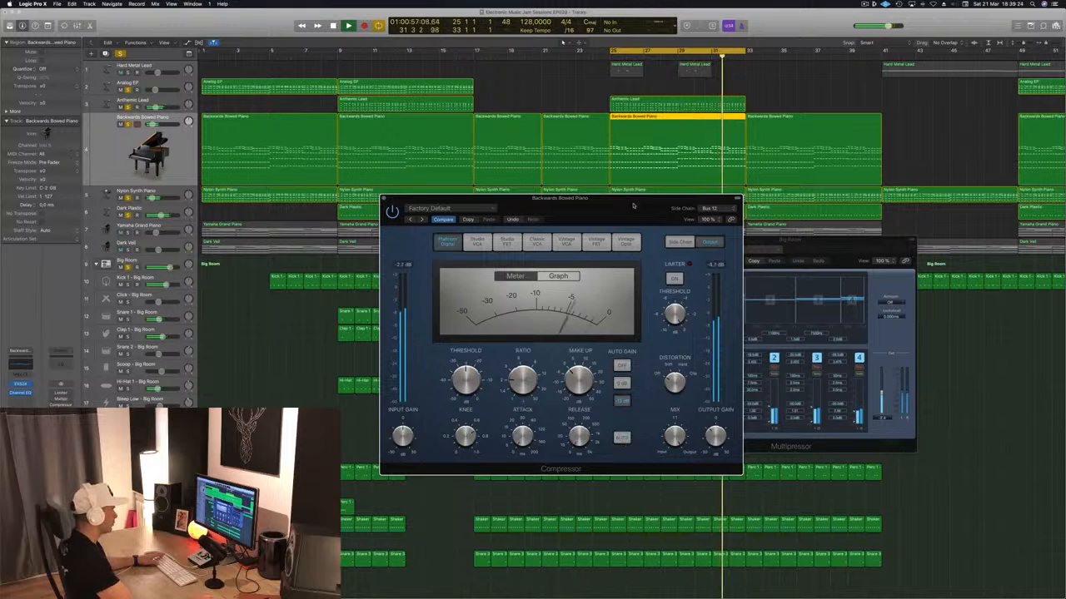
{"action": "left_click_drag", "start_coordinate": [633, 204], "coordinate": [610, 206]}
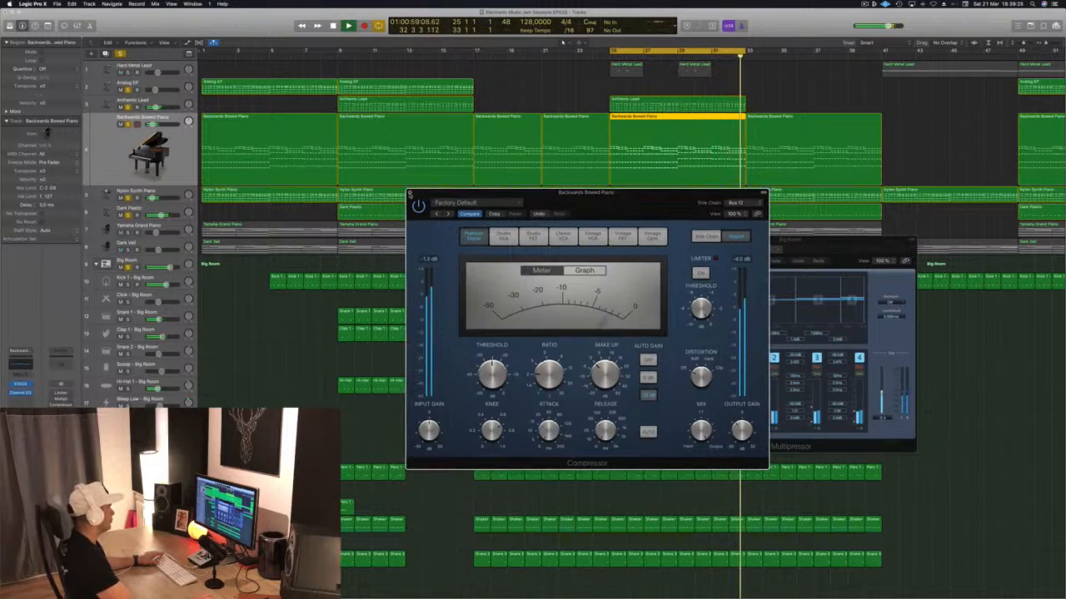
{"action": "left_click", "coordinate": [409, 194]}
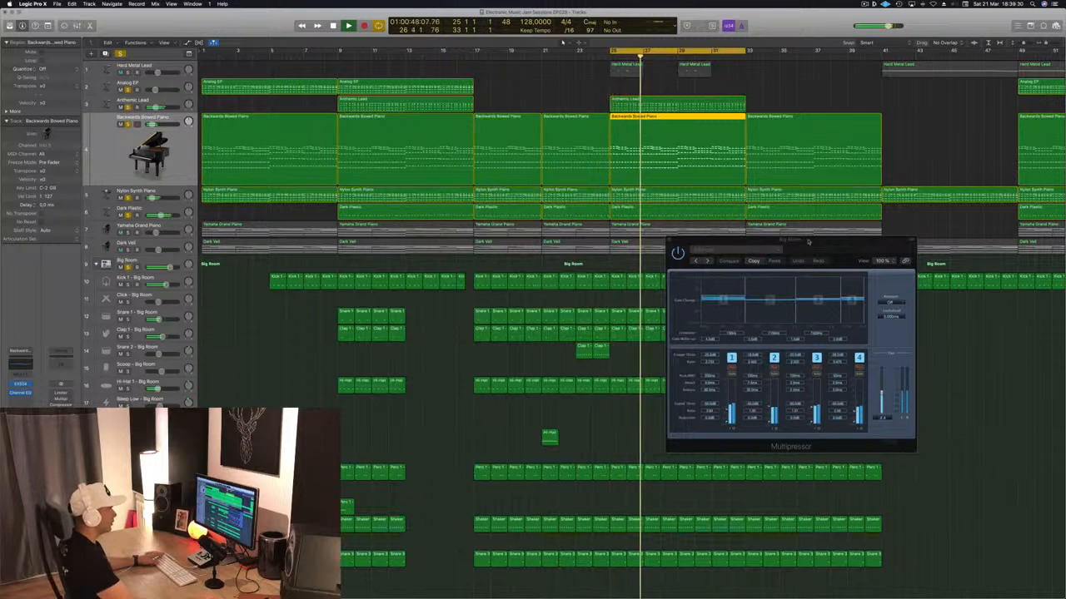
{"action": "left_click_drag", "start_coordinate": [808, 241], "coordinate": [731, 242]}
{"action": "left_click", "coordinate": [595, 251]}
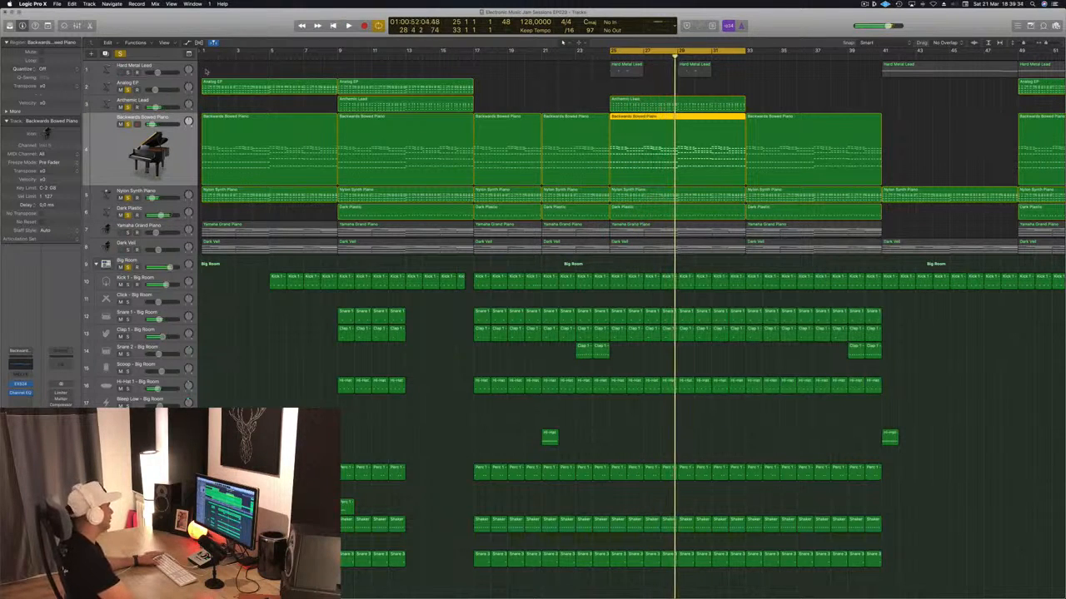
- Clear all solos and play the cycle with only the Anthemic Lead track soloed
{"action": "left_click", "coordinate": [174, 97]}
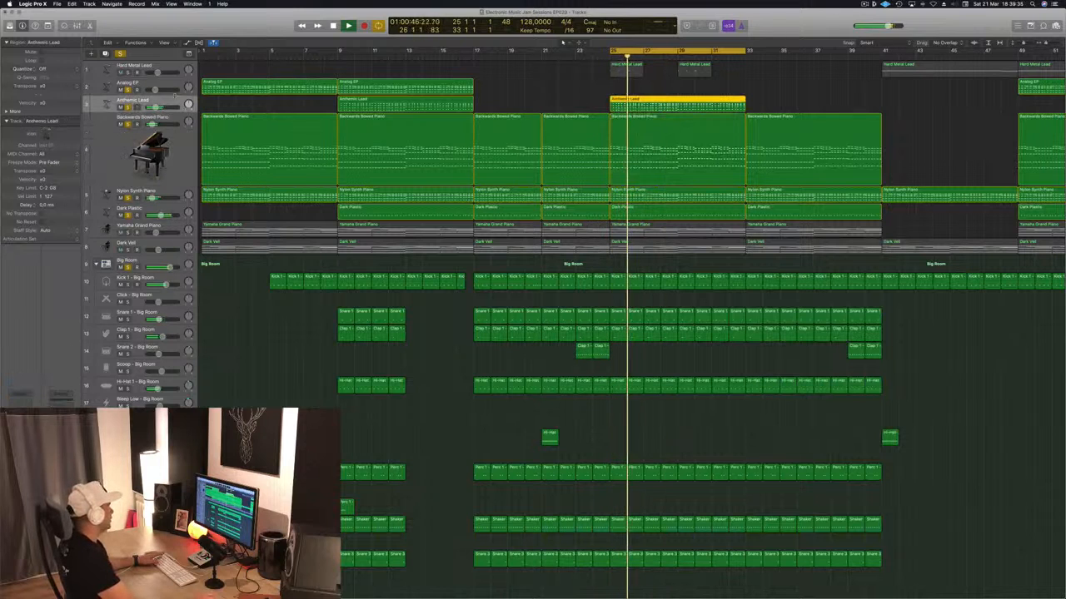
{"action": "left_click", "coordinate": [120, 54]}
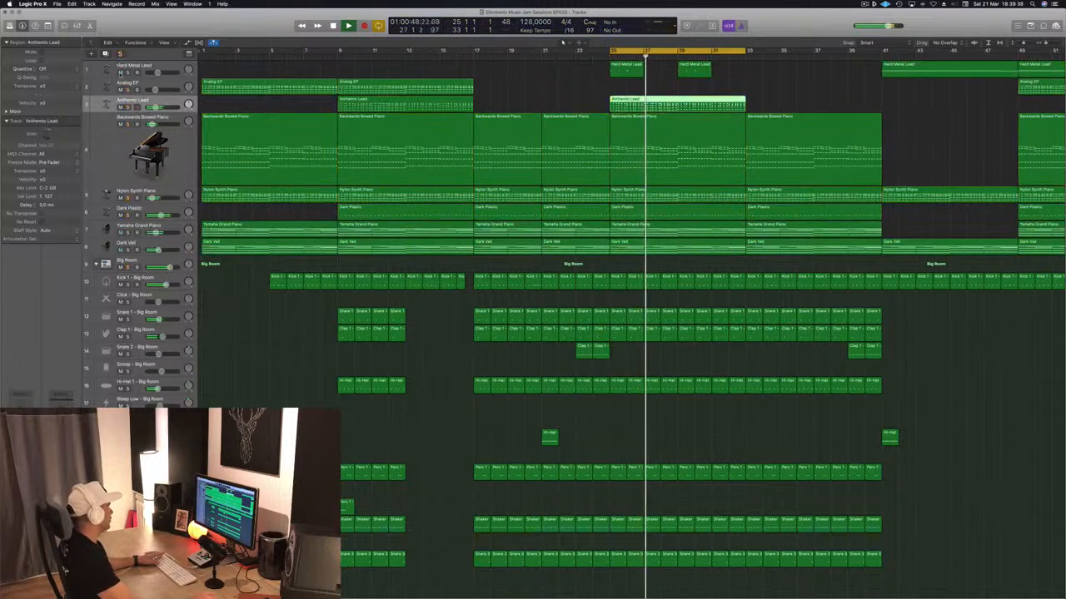
{"action": "left_click", "coordinate": [128, 89]}
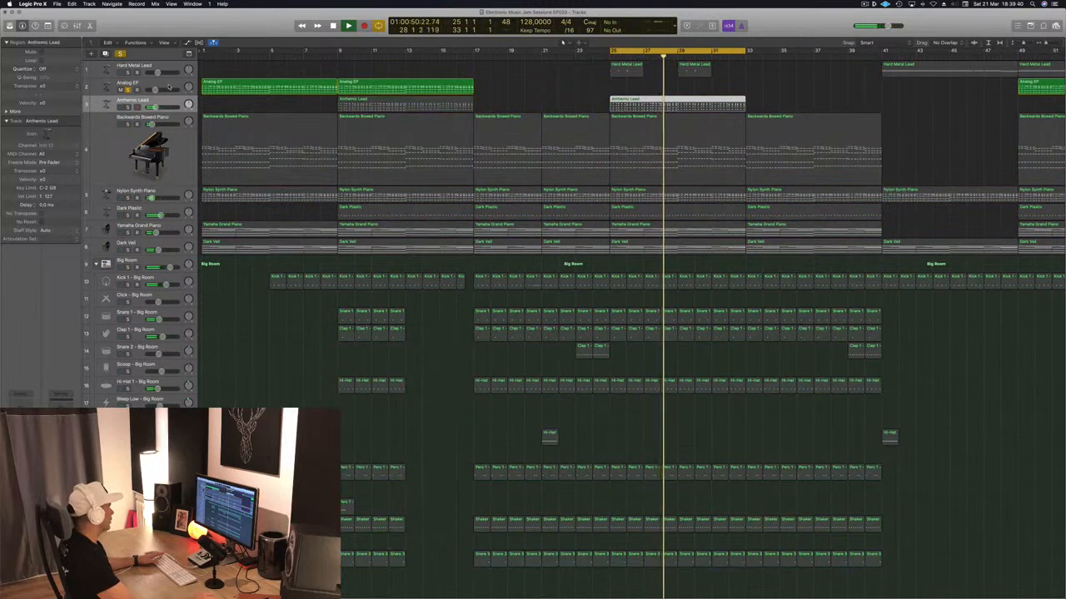
{"action": "left_click", "coordinate": [127, 89]}
{"action": "left_click", "coordinate": [127, 107]}
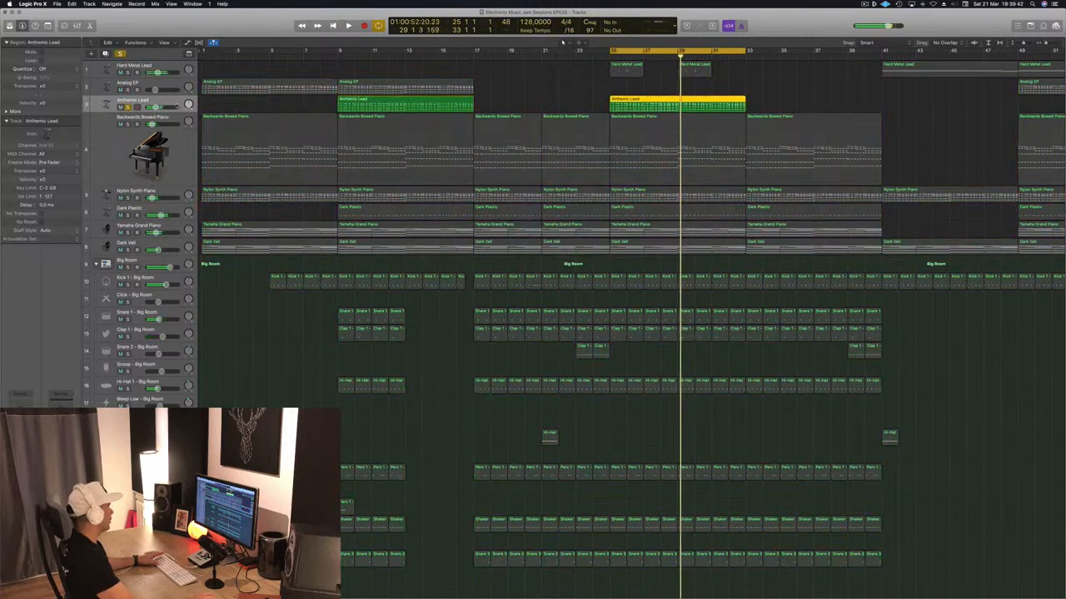
{"action": "key", "text": "space"}
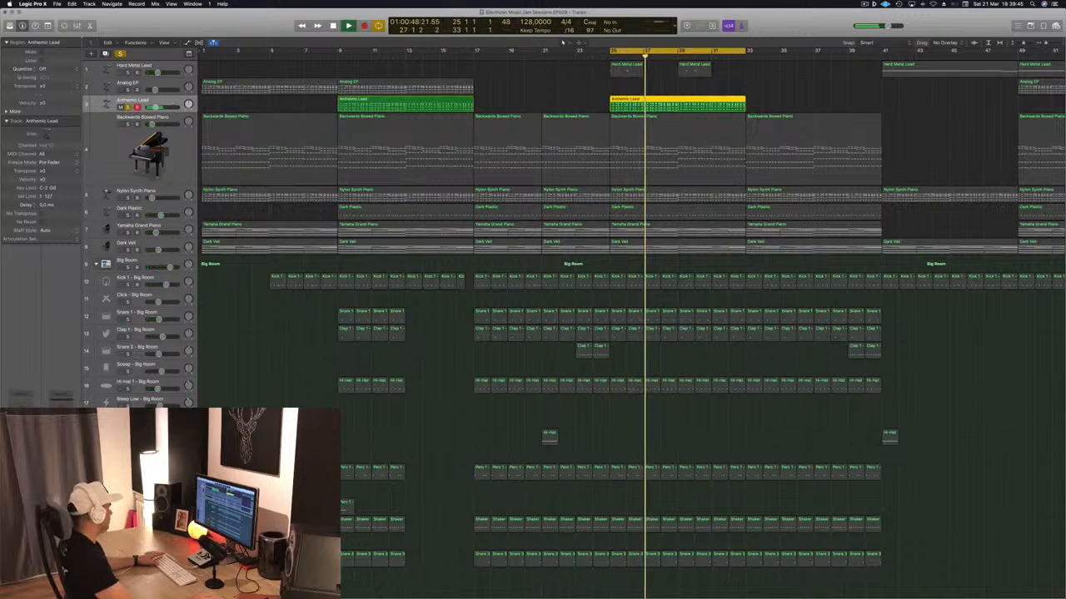
- Insert a factory-default Compressor on Anthemic Lead, adjust its ratio and attack, and turn Auto Gain off and the limiter on
{"action": "key", "text": "v"}
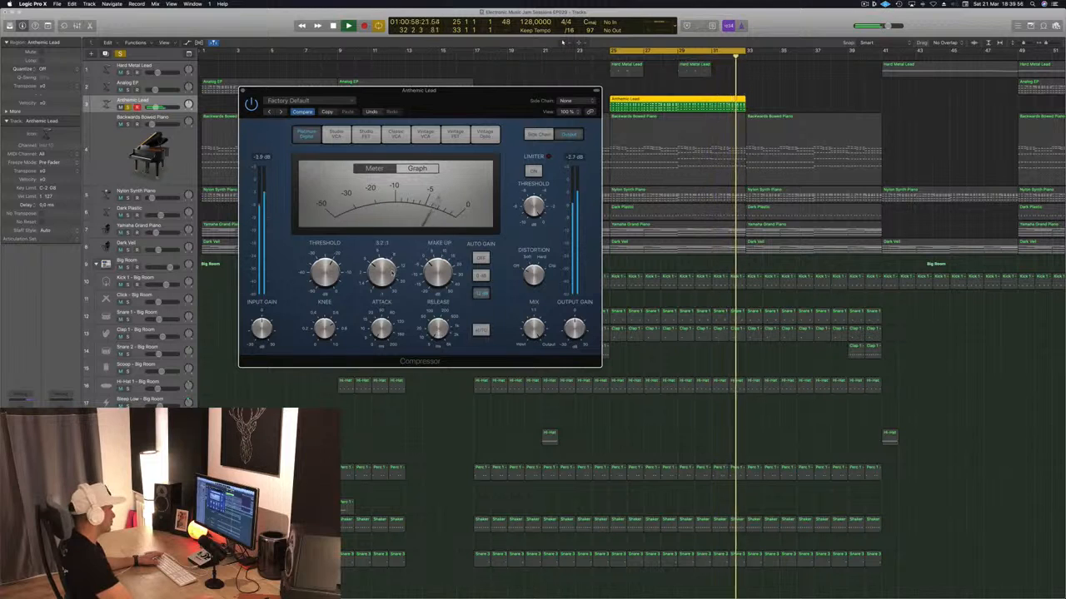
{"action": "left_click_drag", "start_coordinate": [392, 273], "coordinate": [390, 279]}
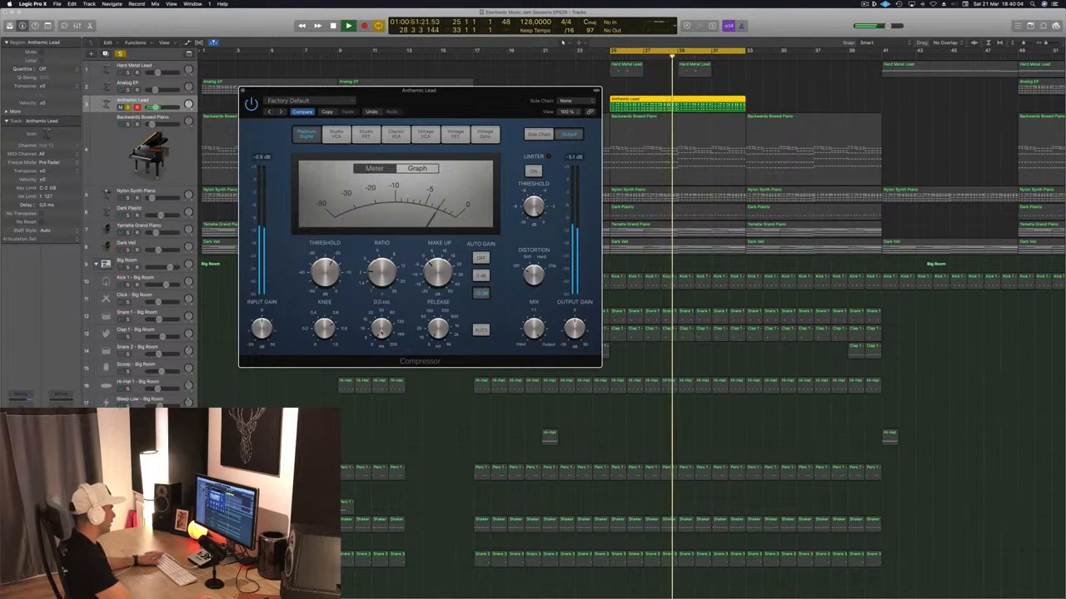
{"action": "left_click_drag", "start_coordinate": [488, 105], "coordinate": [513, 100]}
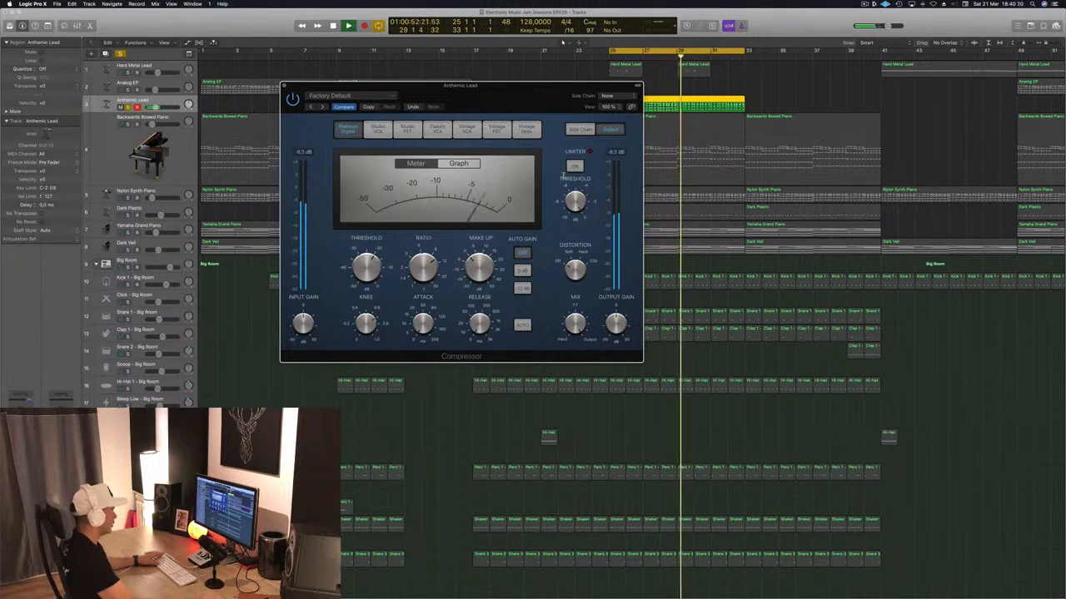
{"action": "left_click_drag", "start_coordinate": [572, 214], "coordinate": [544, 244]}
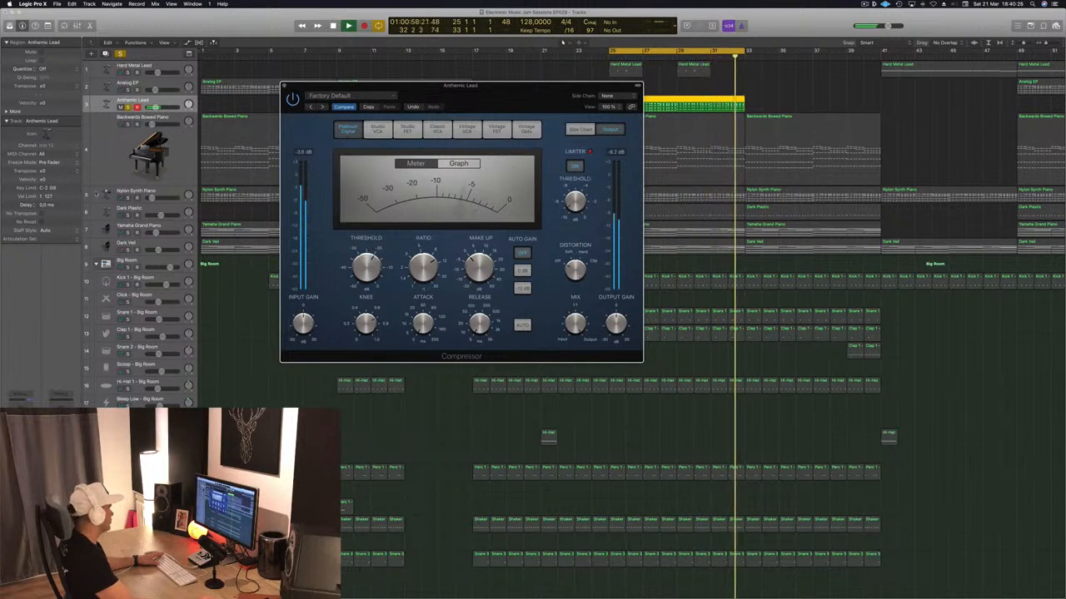
{"action": "left_click_drag", "start_coordinate": [462, 107], "coordinate": [640, 247]}
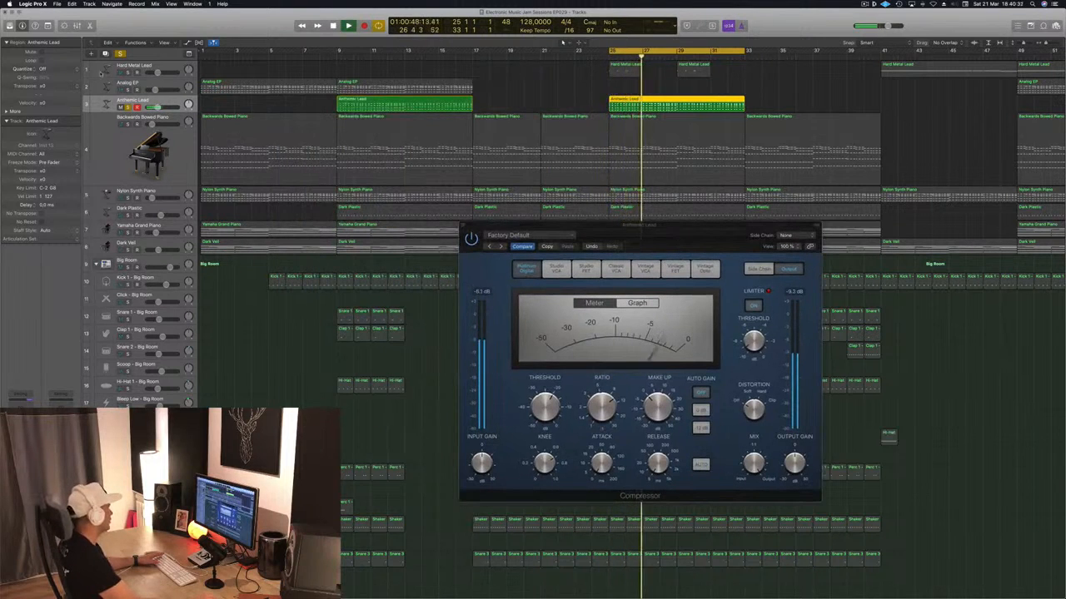
- Unsolo the Anthemic Lead track and restart the cycle to hear the full mix
{"action": "left_click", "coordinate": [128, 108]}
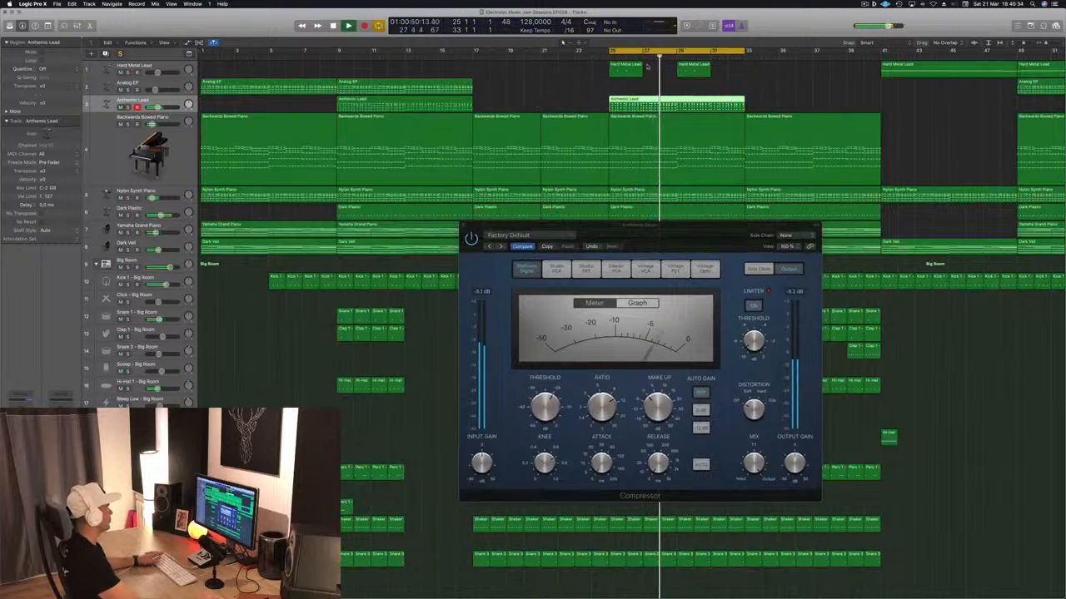
{"action": "key", "text": "space"}
{"action": "key", "text": "space"}
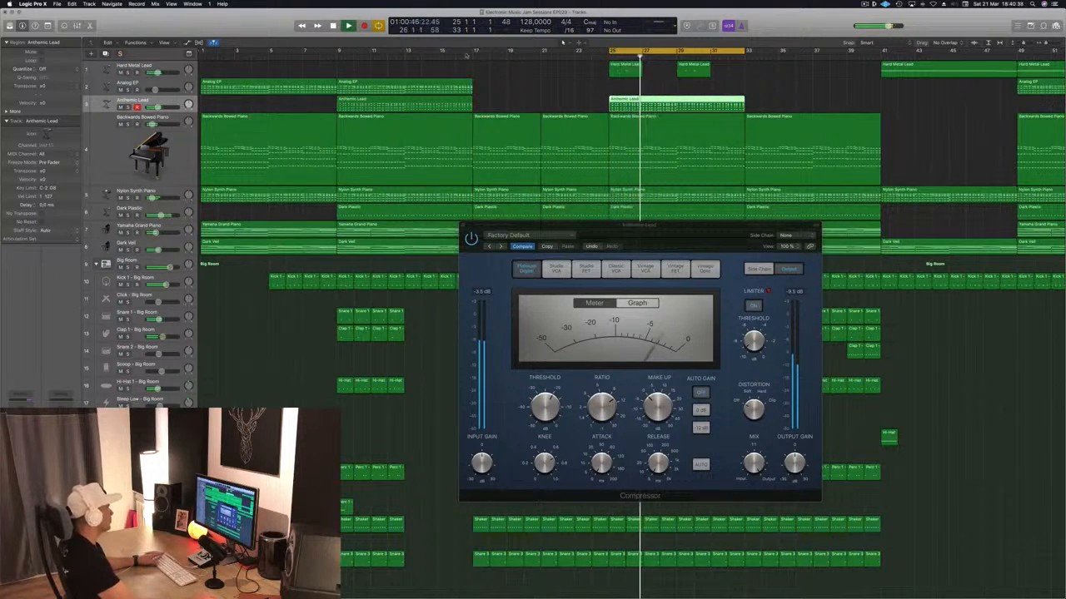
- Open Anthemic Lead's Alchemy instrument beside its Compressor and adjust its Cutoff while replaying the cycle
{"action": "left_click_drag", "start_coordinate": [233, 20], "coordinate": [872, 234]}
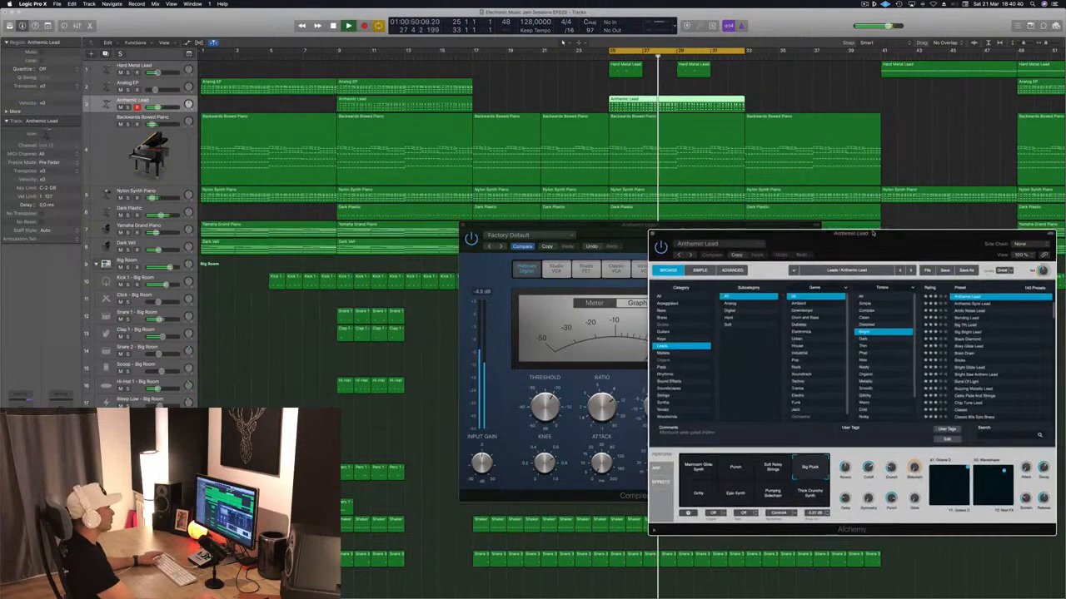
{"action": "key", "text": "space"}
{"action": "key", "text": "space"}
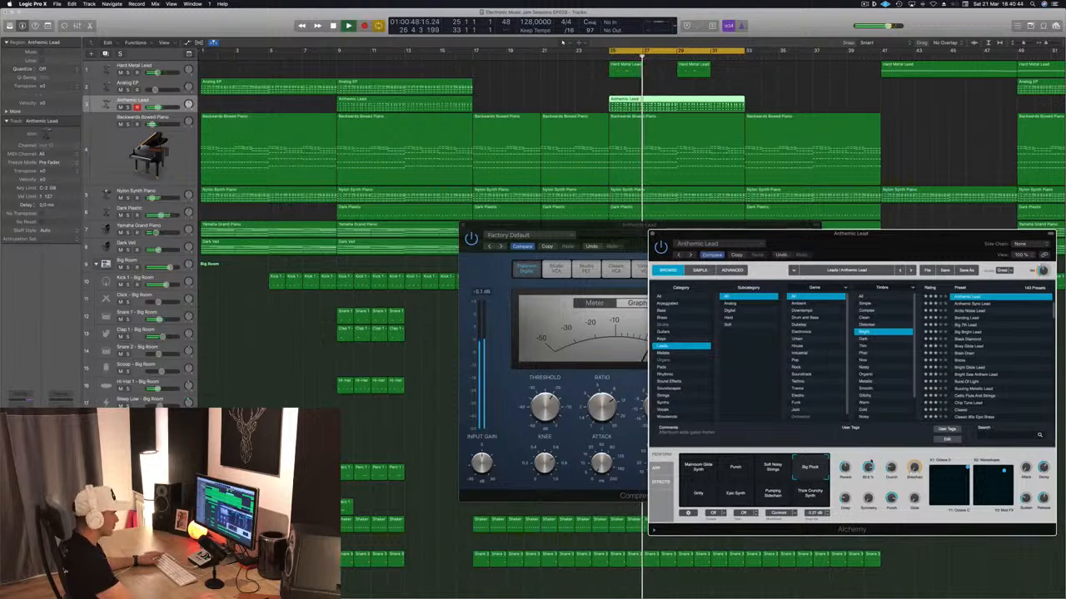
{"action": "key", "text": "space"}
{"action": "key", "text": "space"}
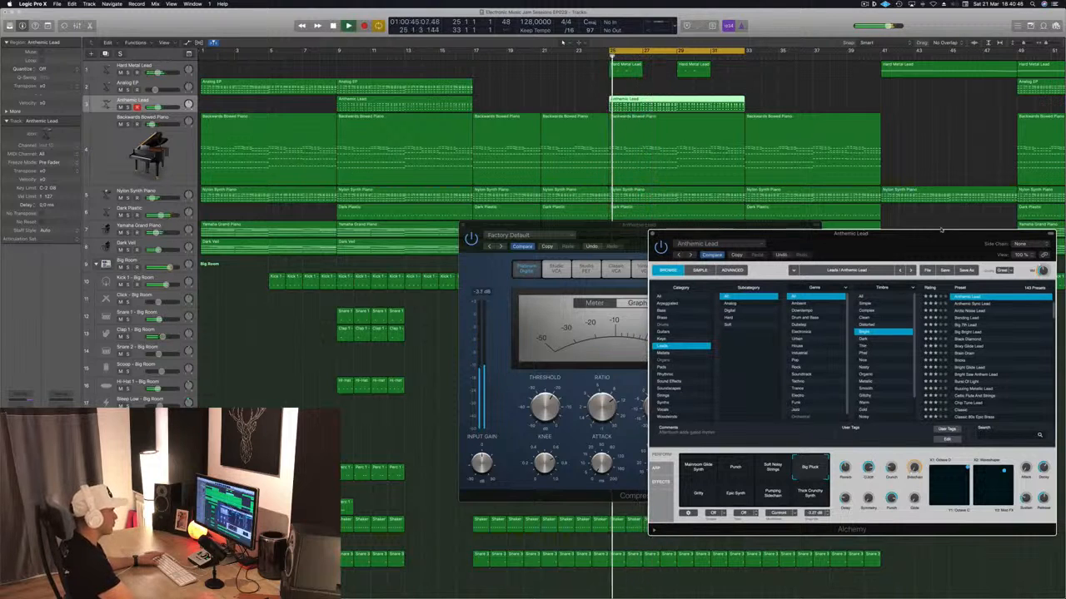
- Restart the cycle with only the Anthemic Lead track soloed and adjust the Decay in Alchemy
{"action": "left_click_drag", "start_coordinate": [866, 235], "coordinate": [708, 230]}
{"action": "key", "text": "space"}
{"action": "key", "text": "space"}
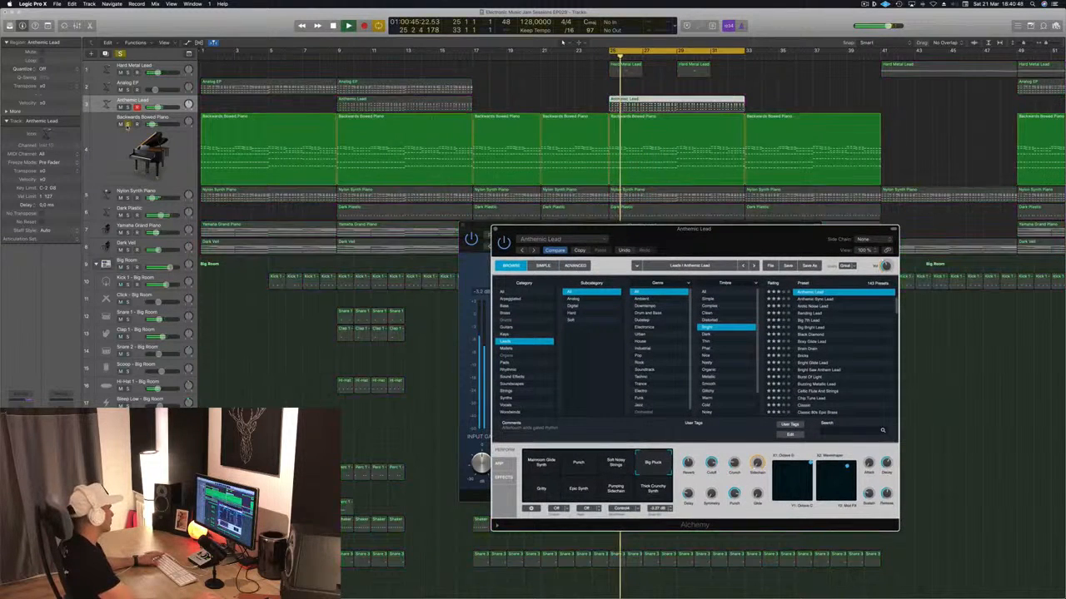
{"action": "left_click", "coordinate": [129, 107]}
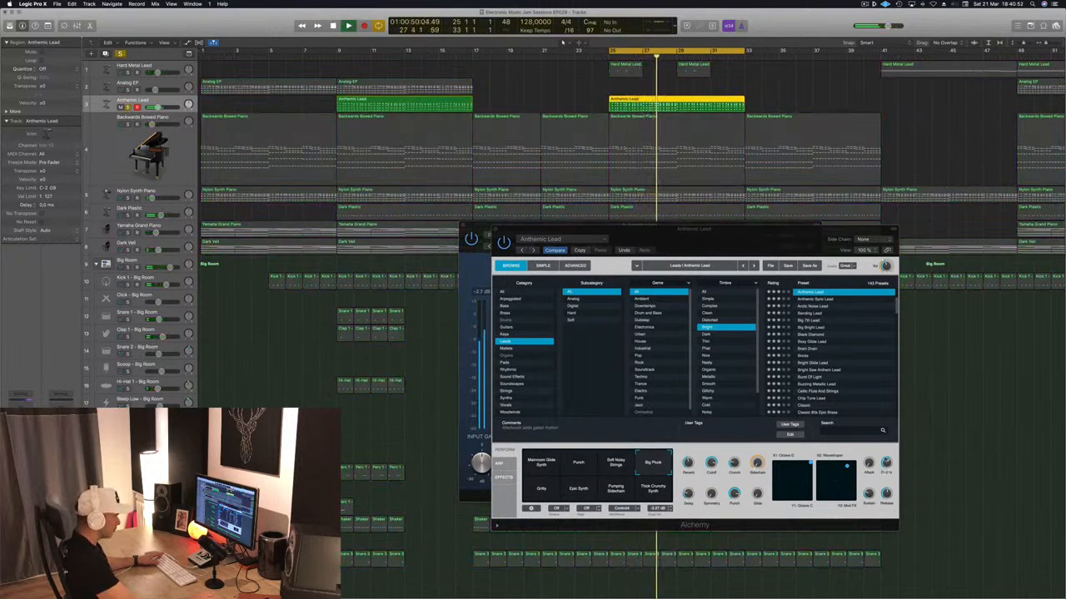
{"action": "left_click_drag", "start_coordinate": [887, 464], "coordinate": [887, 477]}
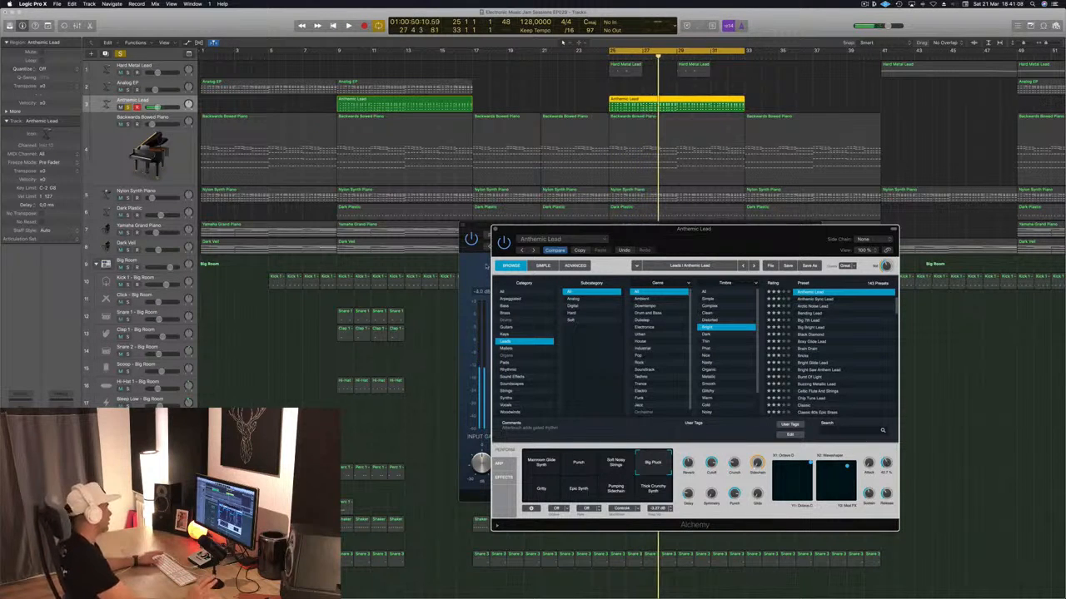
- Unsolo Anthemic Lead and fine-tune Alchemy's performance controls against the full mix
{"action": "key", "text": "space"}
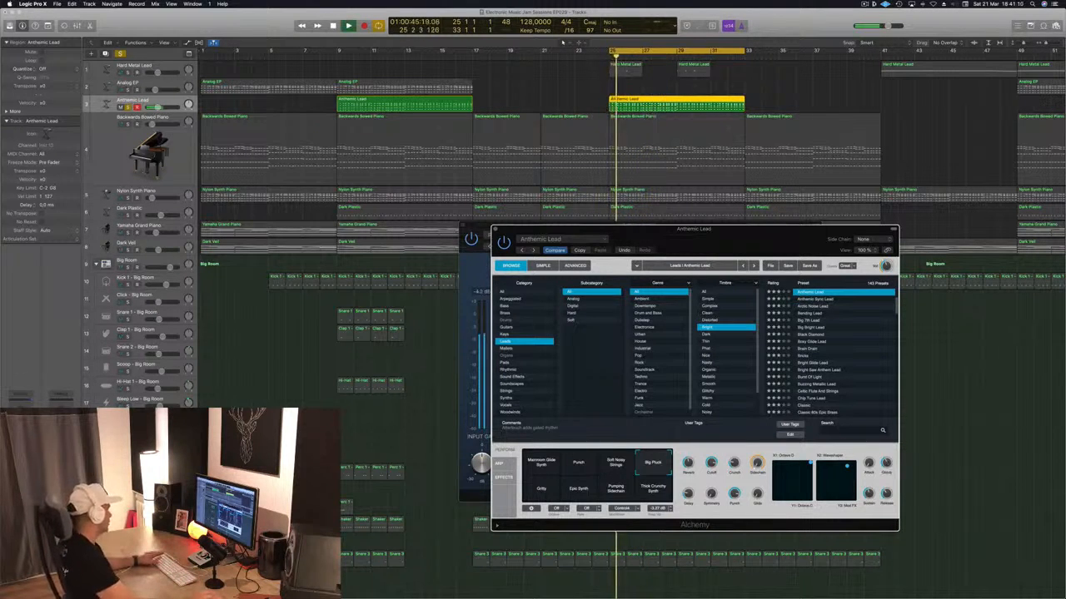
{"action": "key", "text": "s"}
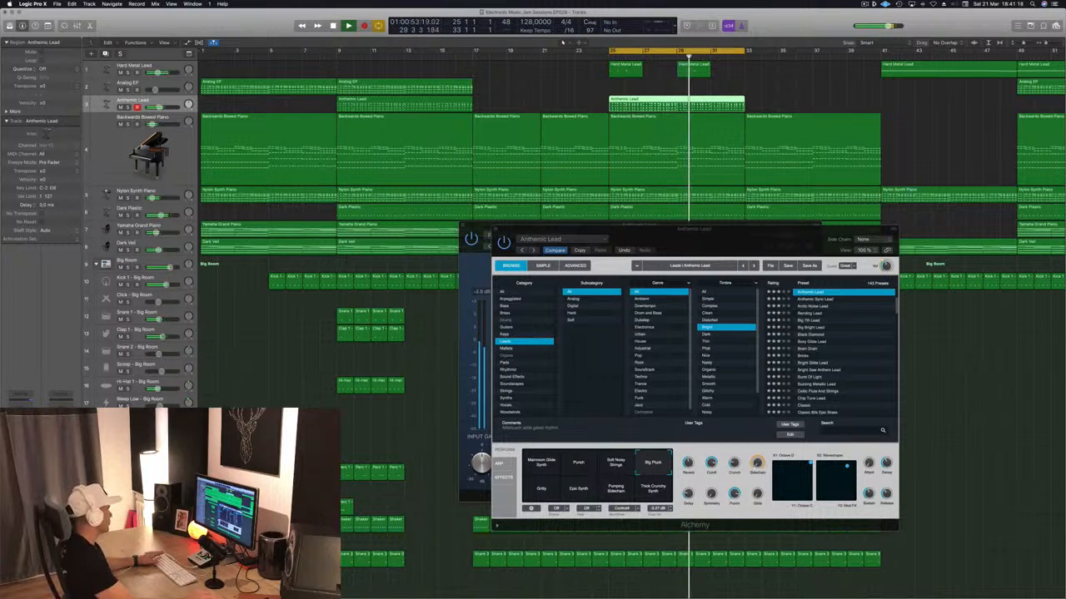
{"action": "left_click_drag", "start_coordinate": [732, 238], "coordinate": [637, 236]}
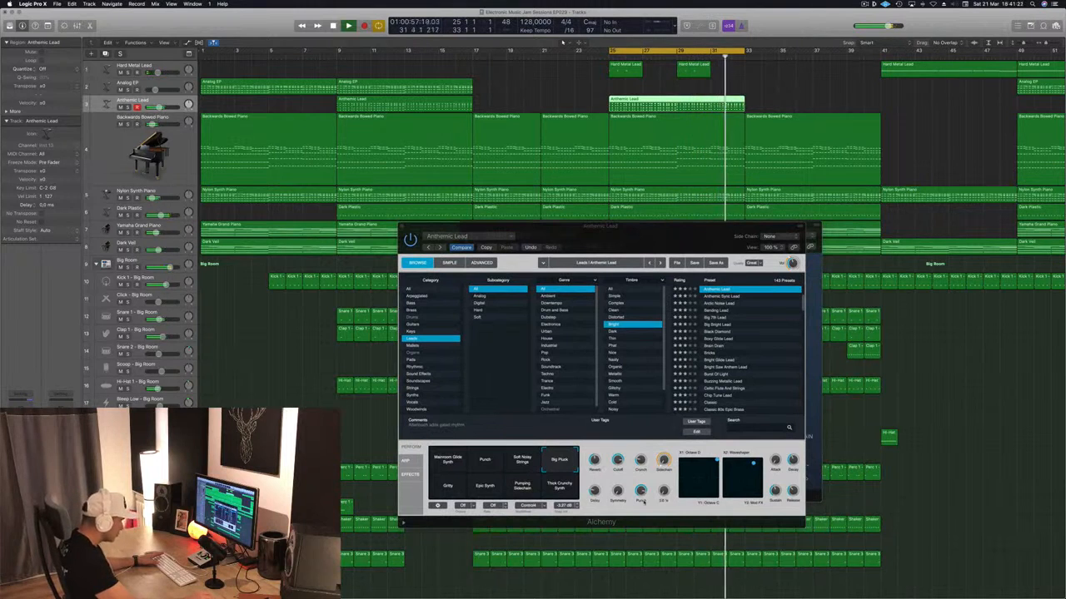
{"action": "left_click_drag", "start_coordinate": [617, 497], "coordinate": [621, 446]}
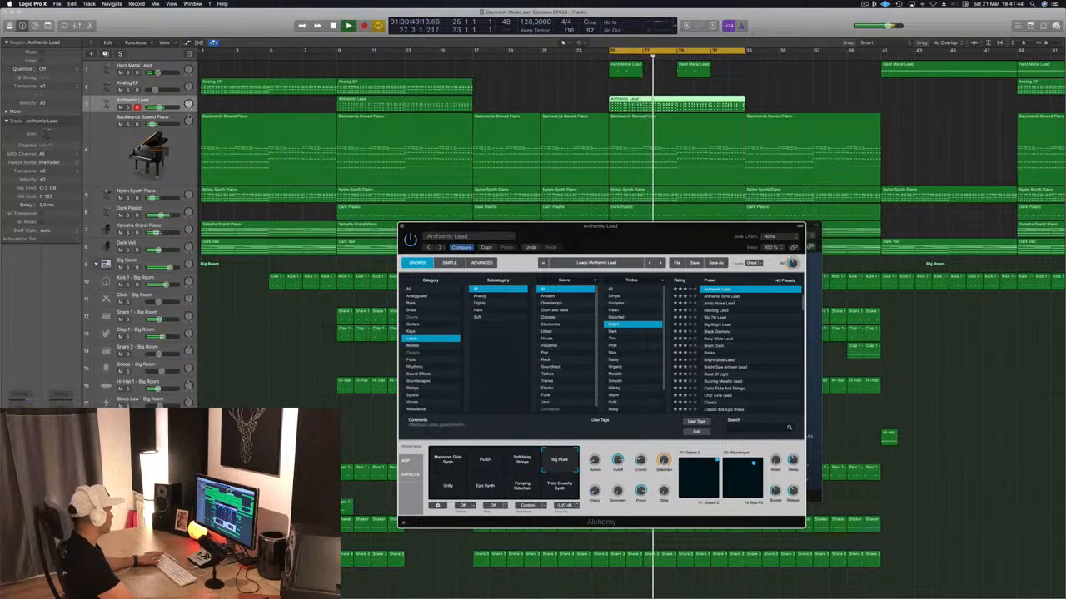
- Solo Anthemic Lead, adjust Alchemy's Sidechain control and set its side-chain source to Bus 12
{"action": "key", "text": "s"}
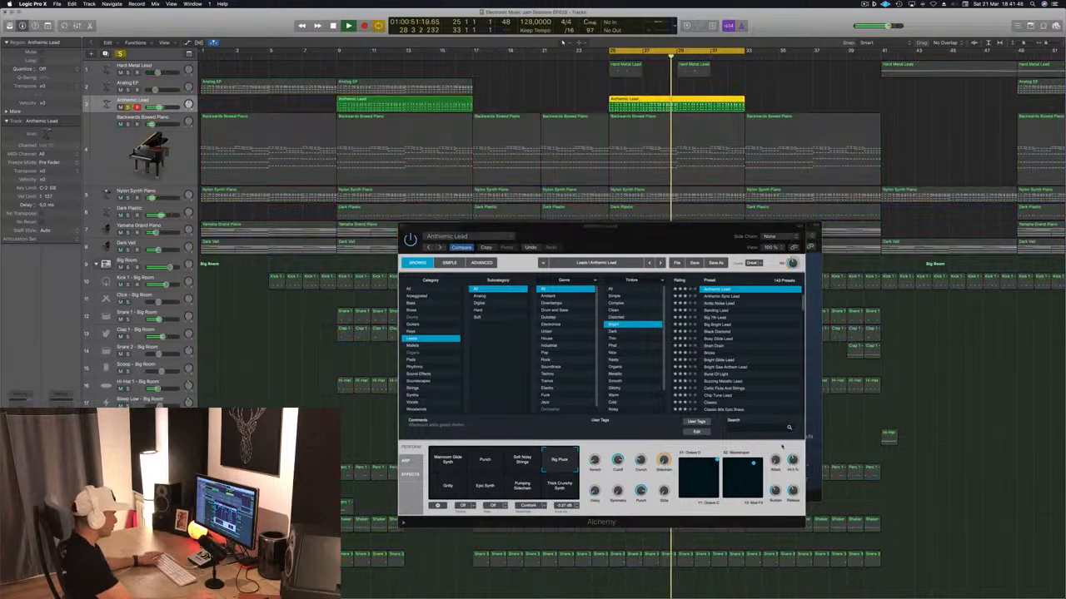
{"action": "left_click", "coordinate": [600, 487]}
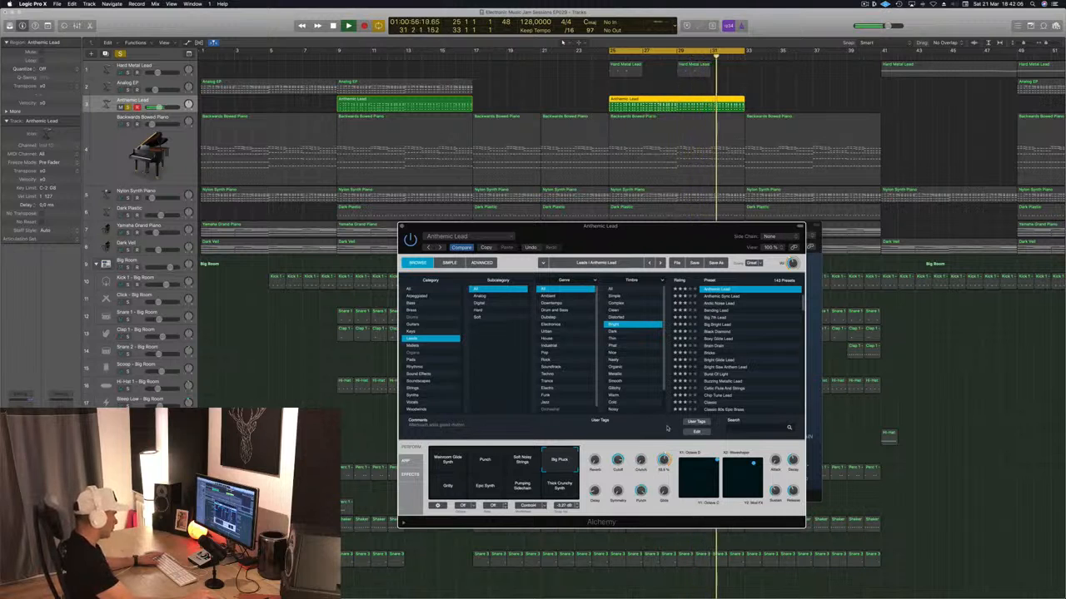
{"action": "left_click", "coordinate": [791, 236]}
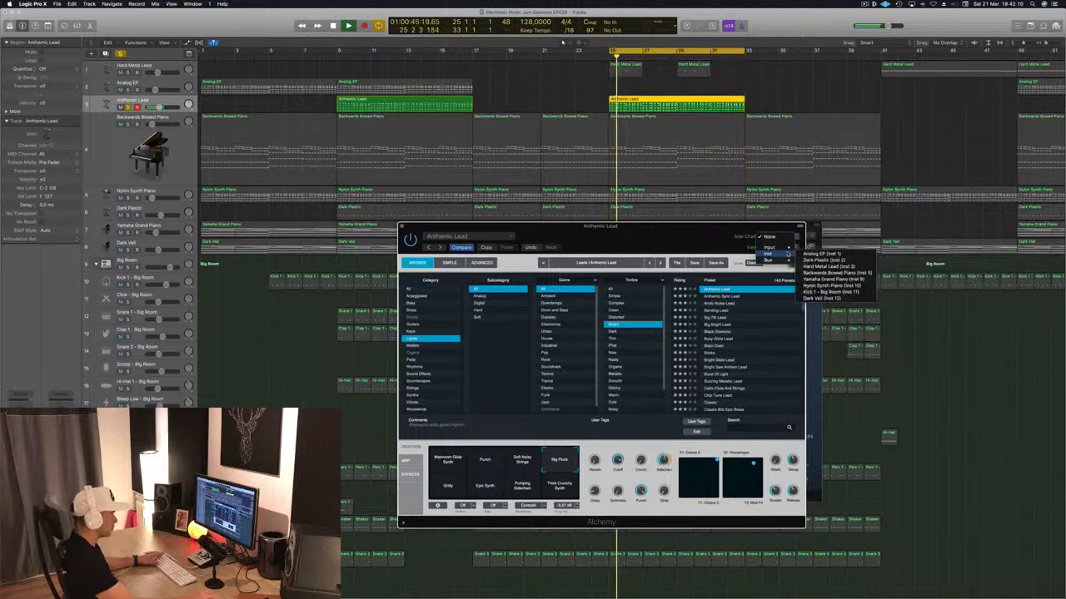
{"action": "mouse_move", "coordinate": [789, 250]}
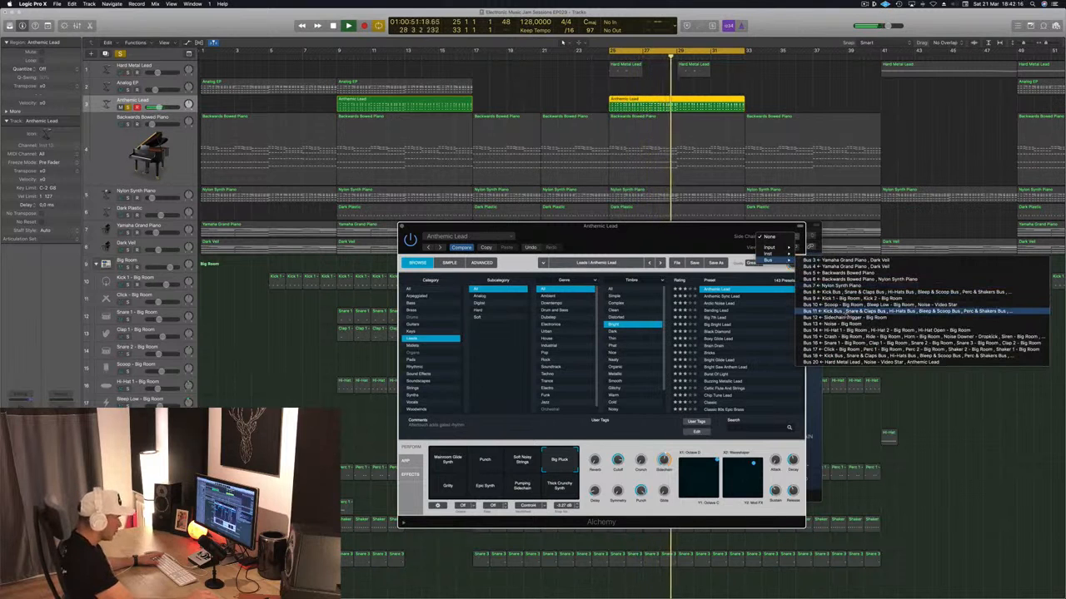
{"action": "left_click", "coordinate": [837, 317]}
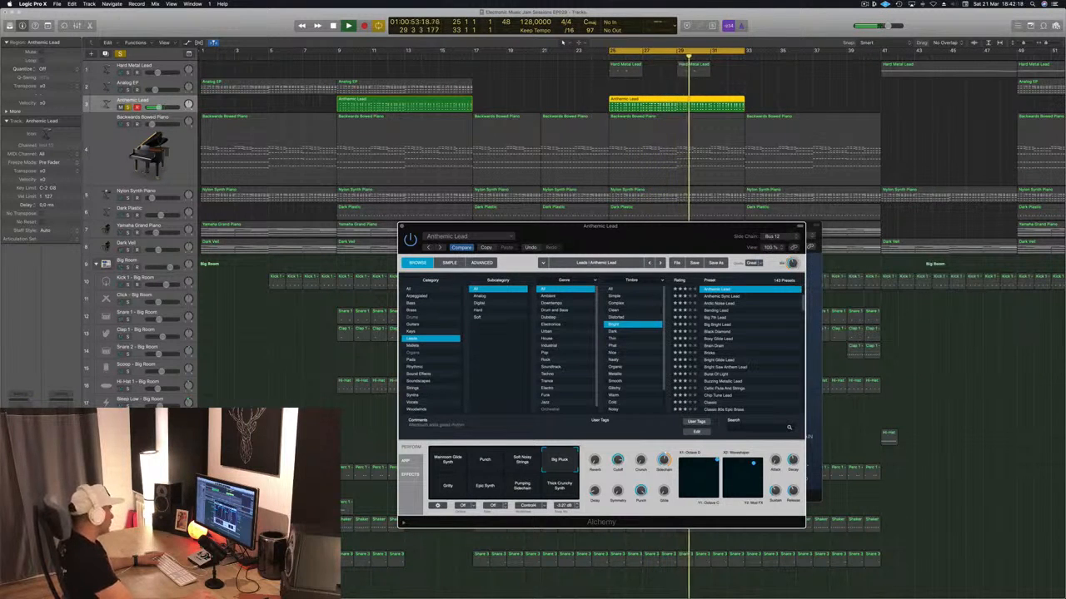
- Audition the sidechain trigger track soloed together with Anthemic Lead, and clear all solos to hear the full mix
{"action": "scroll", "coordinate": [563, 40], "scroll_direction": "down", "scroll_amount": 5}
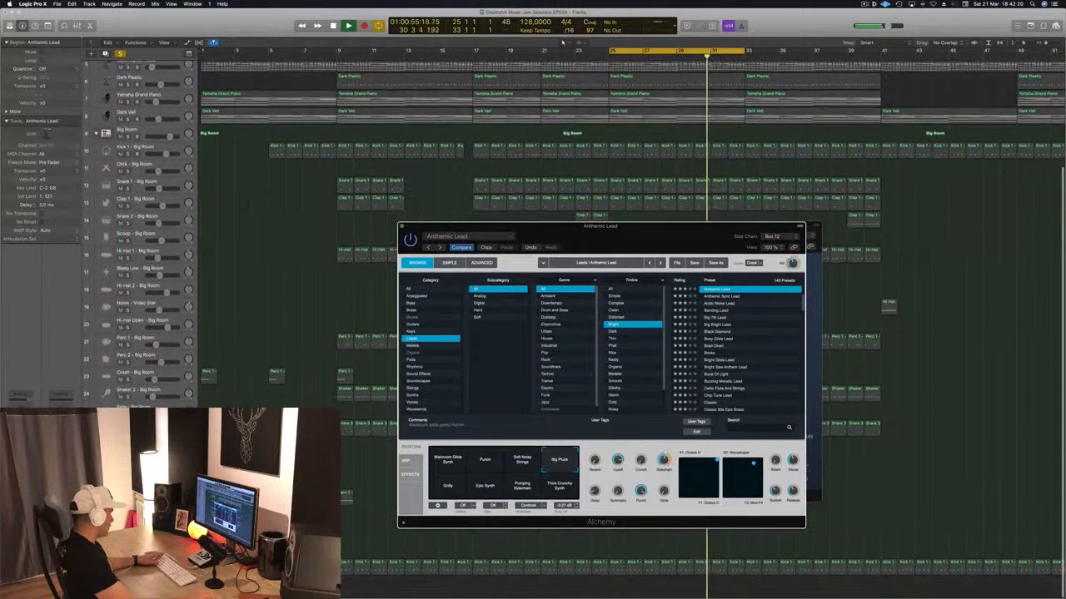
{"action": "left_click", "coordinate": [127, 576]}
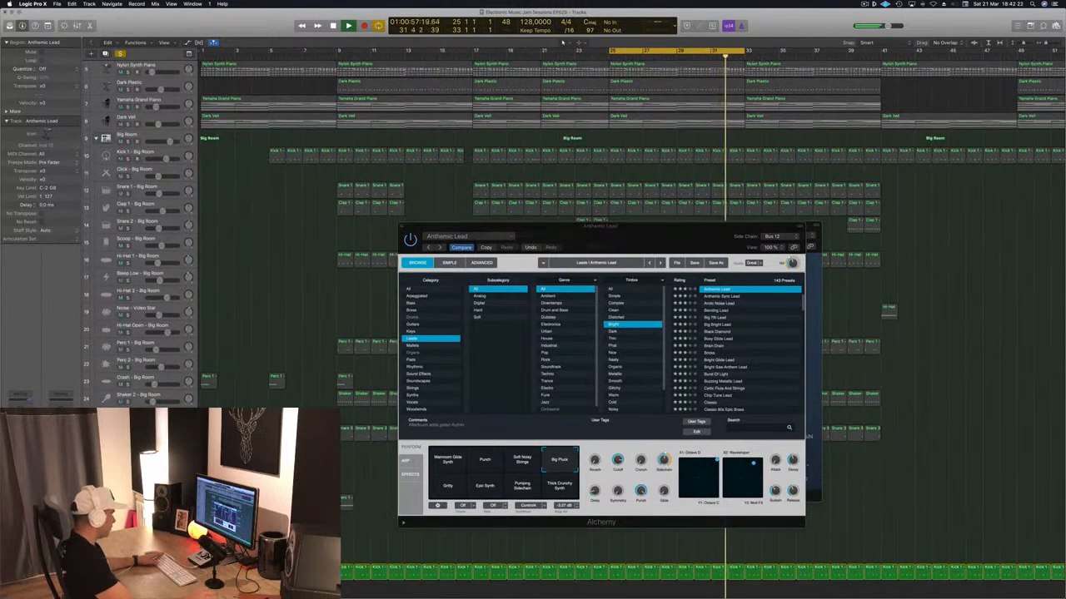
{"action": "left_click_drag", "start_coordinate": [687, 227], "coordinate": [661, 234]}
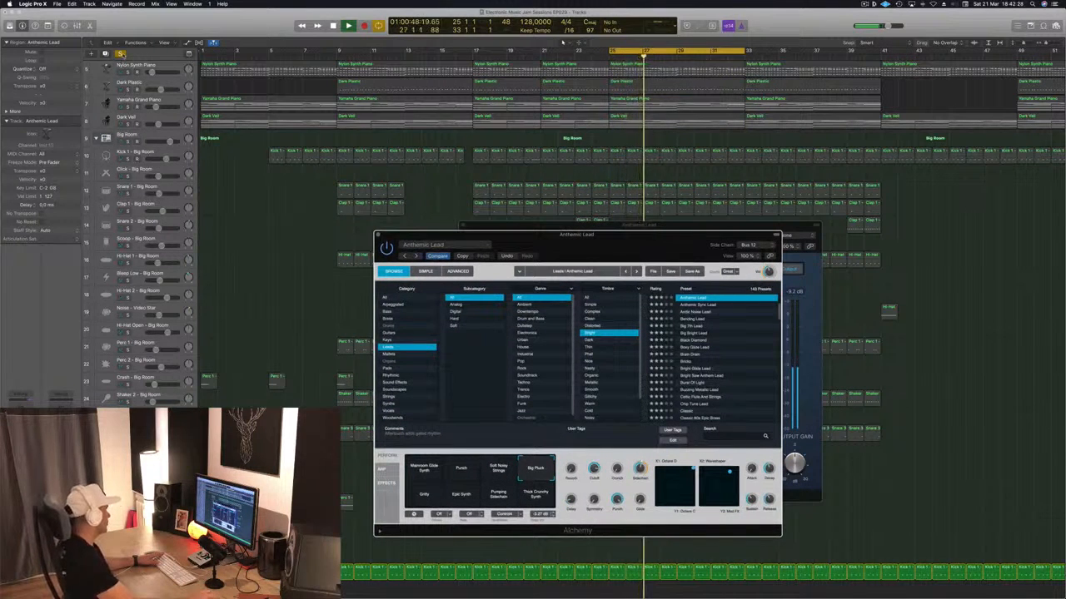
{"action": "left_click", "coordinate": [563, 42]}
{"action": "left_click_drag", "start_coordinate": [617, 240], "coordinate": [582, 257]}
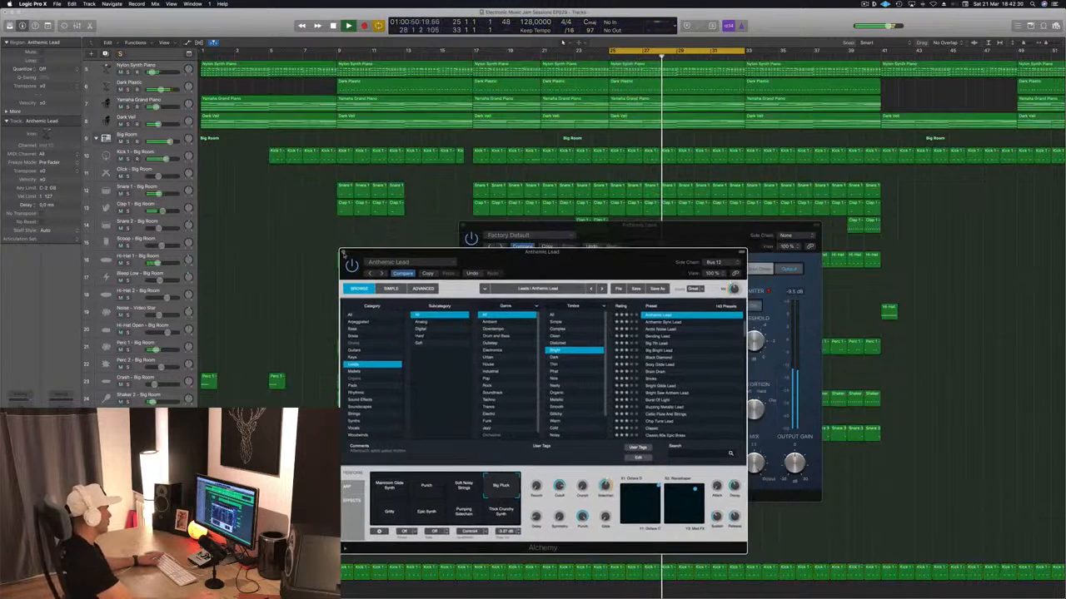
- Close Anthemic Lead's Alchemy and Compressor windows
{"action": "left_click", "coordinate": [342, 253]}
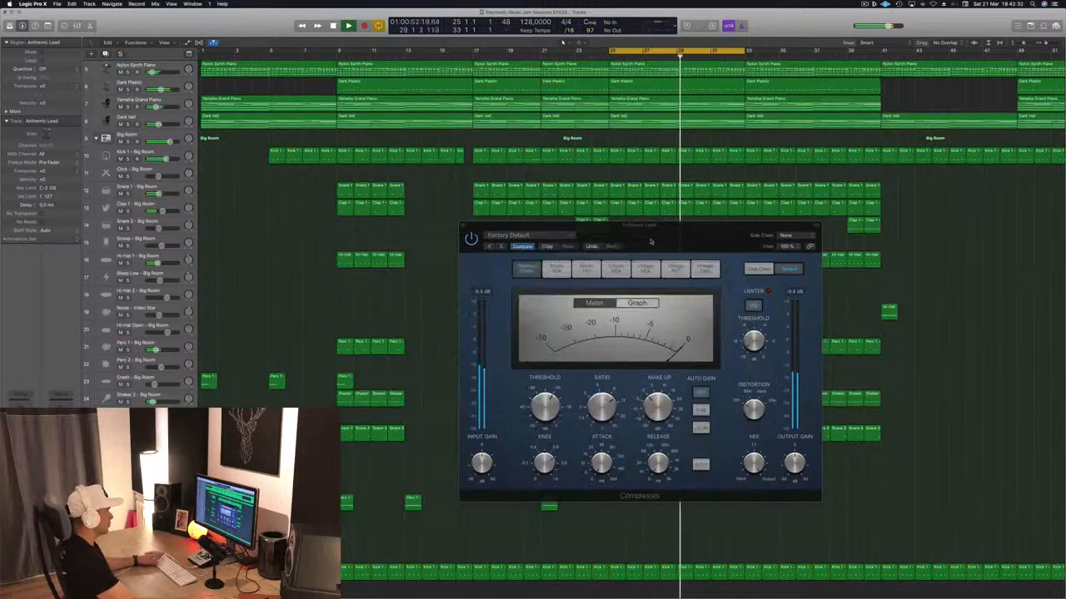
{"action": "left_click_drag", "start_coordinate": [673, 238], "coordinate": [606, 275]}
{"action": "left_click", "coordinate": [397, 262]}
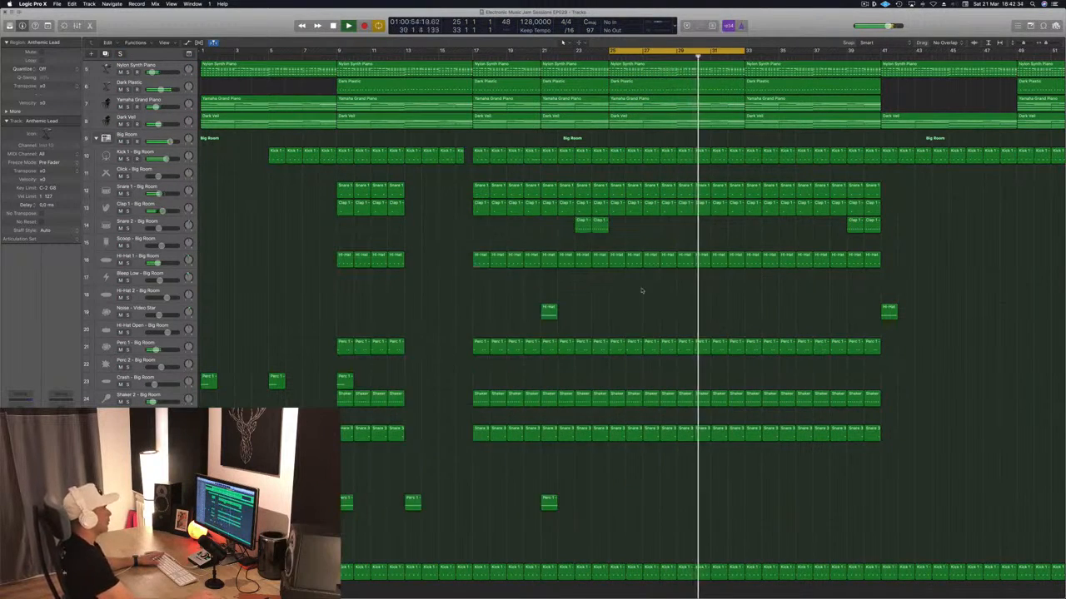
- Select the Hard Metal Lead track, show its plug-in windows and restart the cycle
{"action": "scroll", "coordinate": [769, 83], "scroll_direction": "up", "scroll_amount": 5}
{"action": "scroll", "coordinate": [770, 82], "scroll_direction": "up", "scroll_amount": 3}
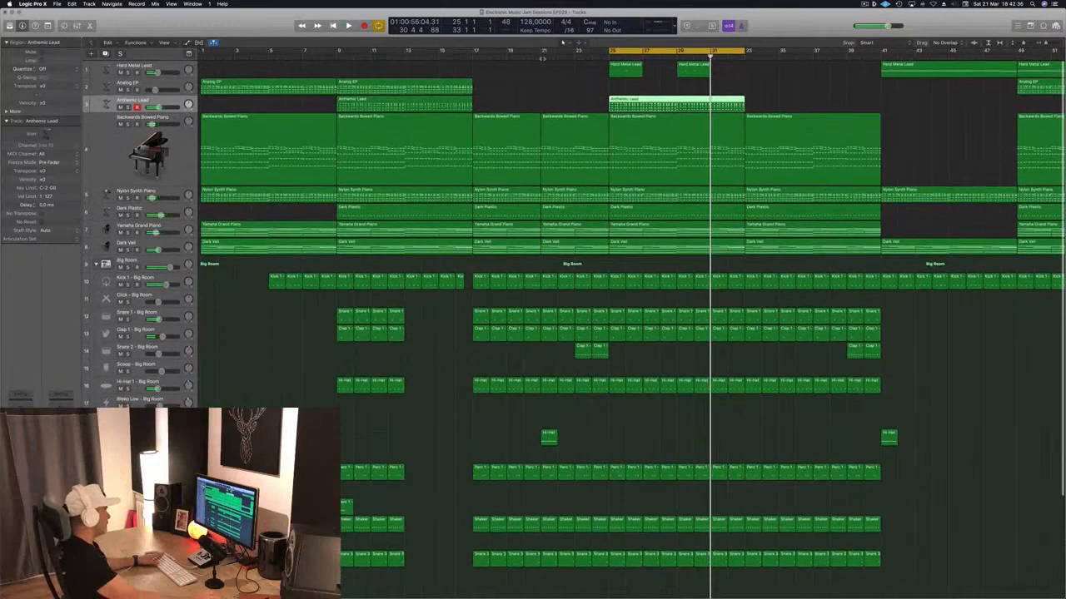
{"action": "key", "text": "space"}
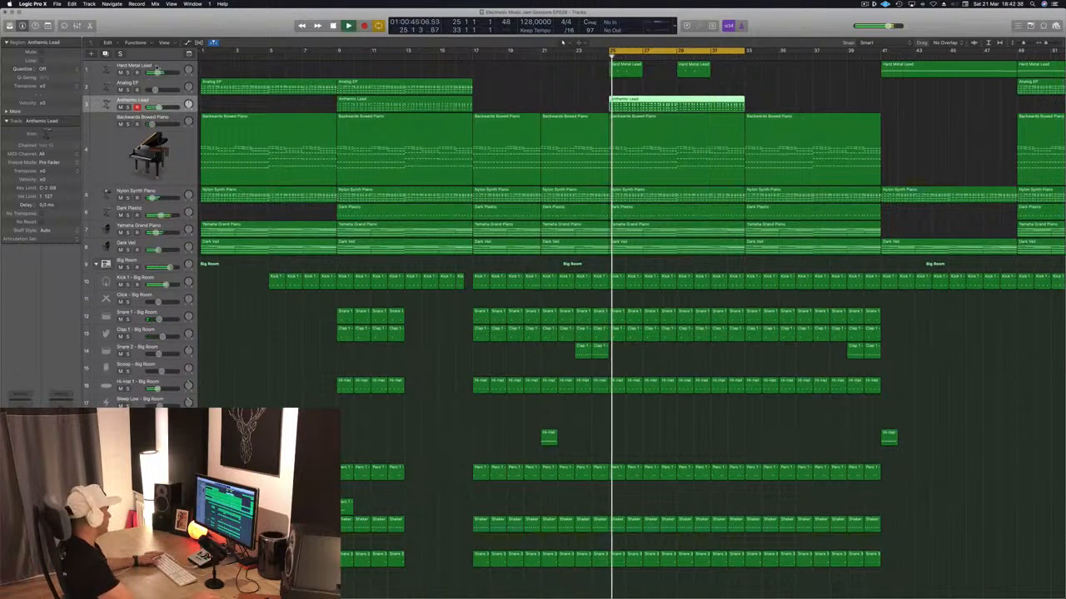
{"action": "left_click", "coordinate": [138, 68]}
{"action": "key", "text": "space"}
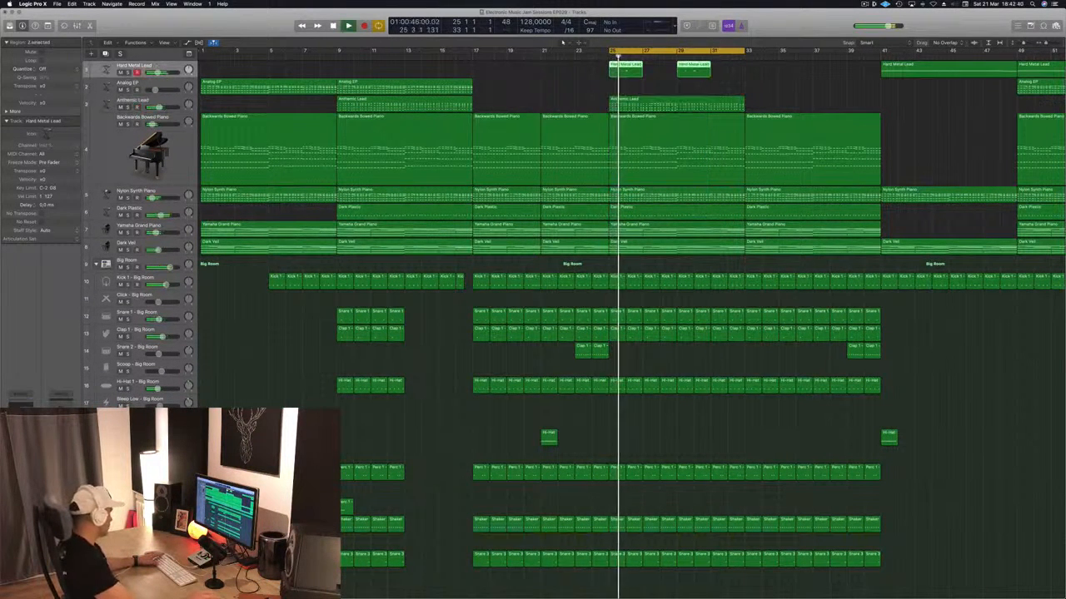
{"action": "key", "text": "space"}
{"action": "key", "text": "v"}
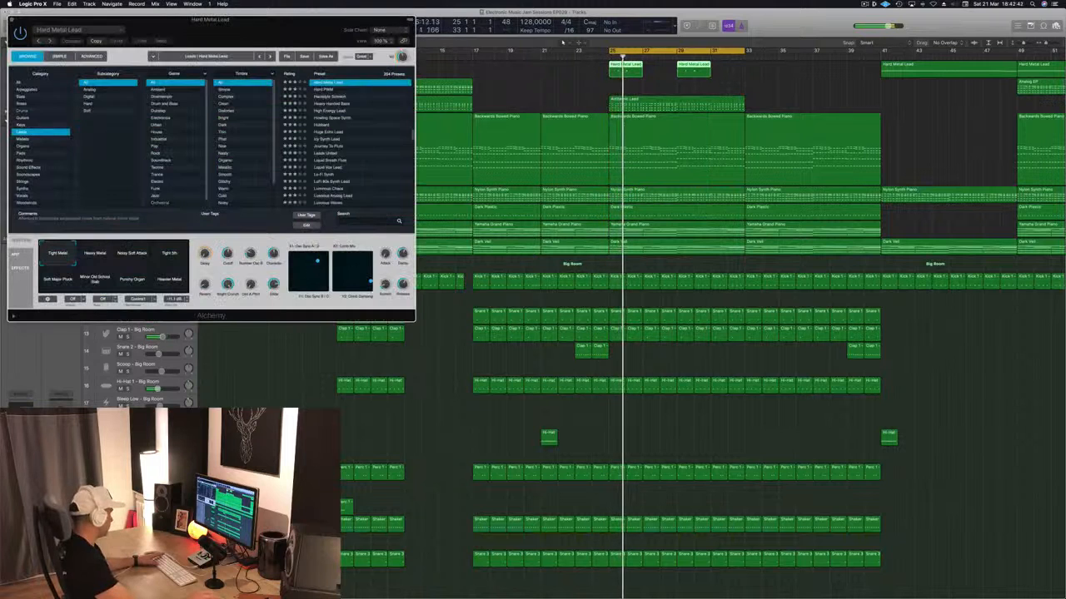
{"action": "key", "text": "space"}
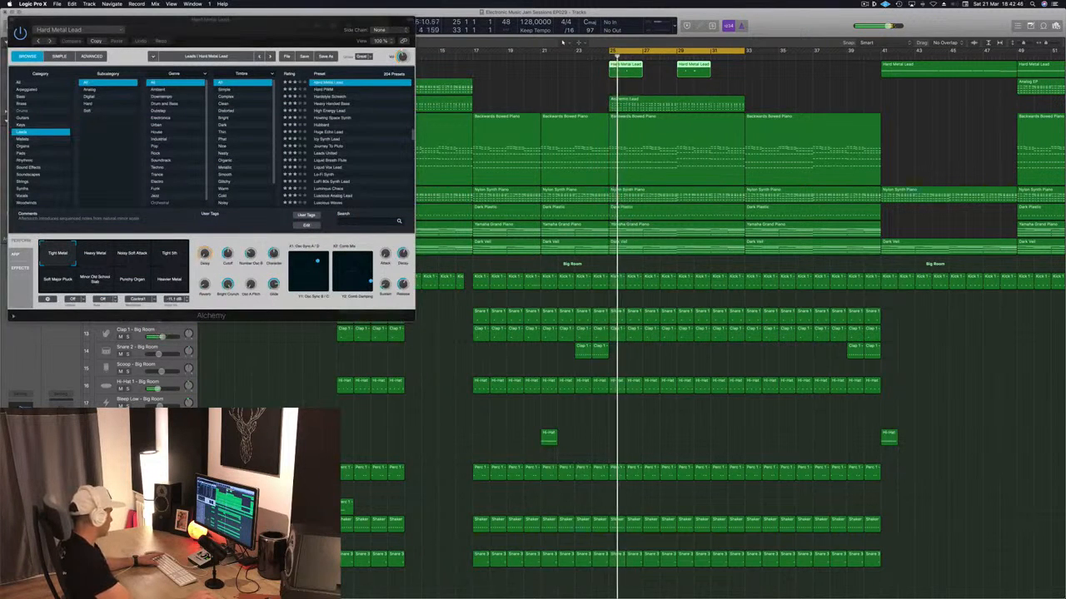
- Adjust the low cut and high-shelf band in Hard Metal Lead's Channel EQ, and close it and Alchemy
{"action": "left_click_drag", "start_coordinate": [302, 163], "coordinate": [330, 181]}
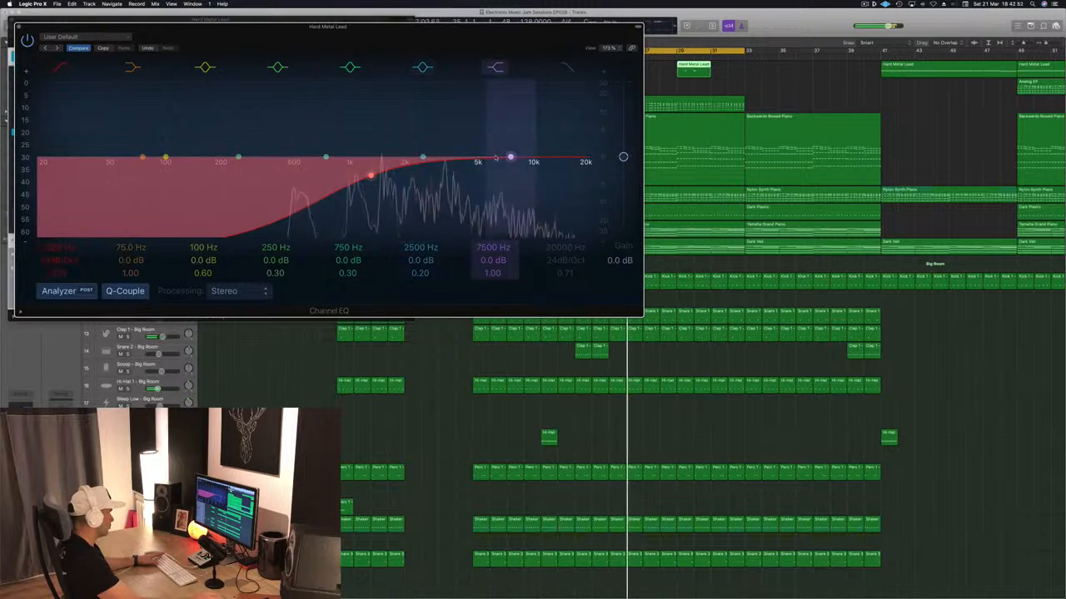
{"action": "left_click_drag", "start_coordinate": [510, 157], "coordinate": [533, 160]}
{"action": "left_click", "coordinate": [19, 27]}
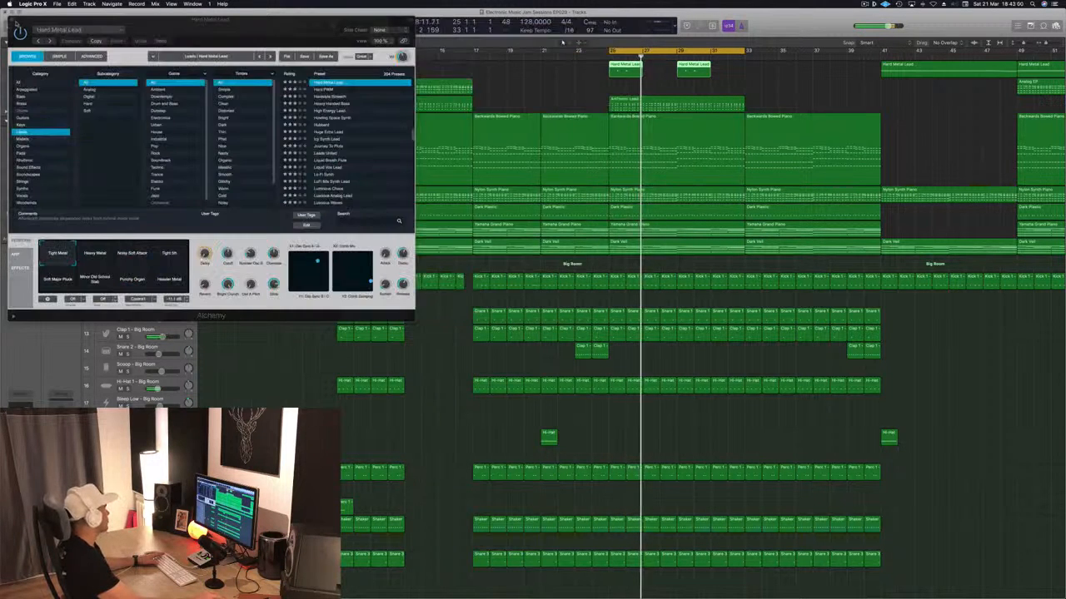
{"action": "left_click", "coordinate": [11, 22]}
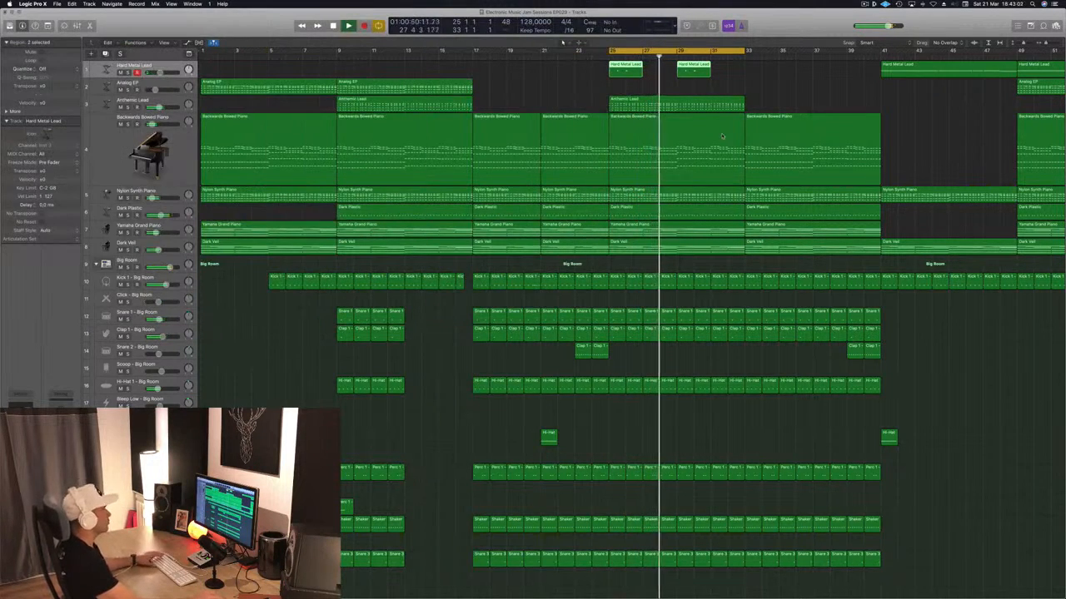
- Deselect the regions, restart the cycle and briefly audition the Yamaha Grand Piano track in solo
{"action": "left_click", "coordinate": [507, 82]}
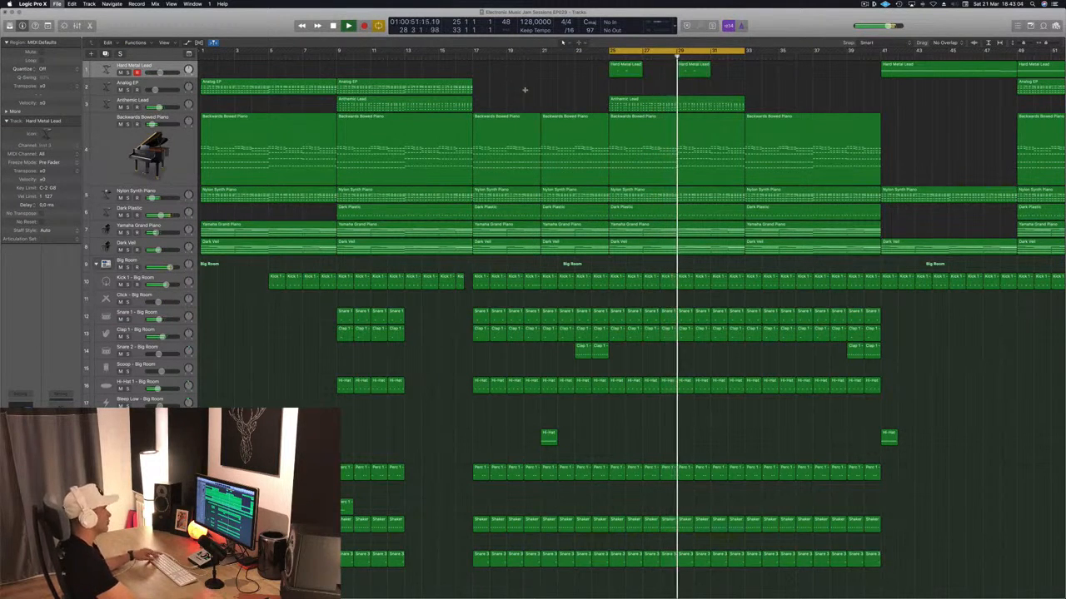
{"action": "key", "text": "Return"}
{"action": "key", "text": "super+Left"}
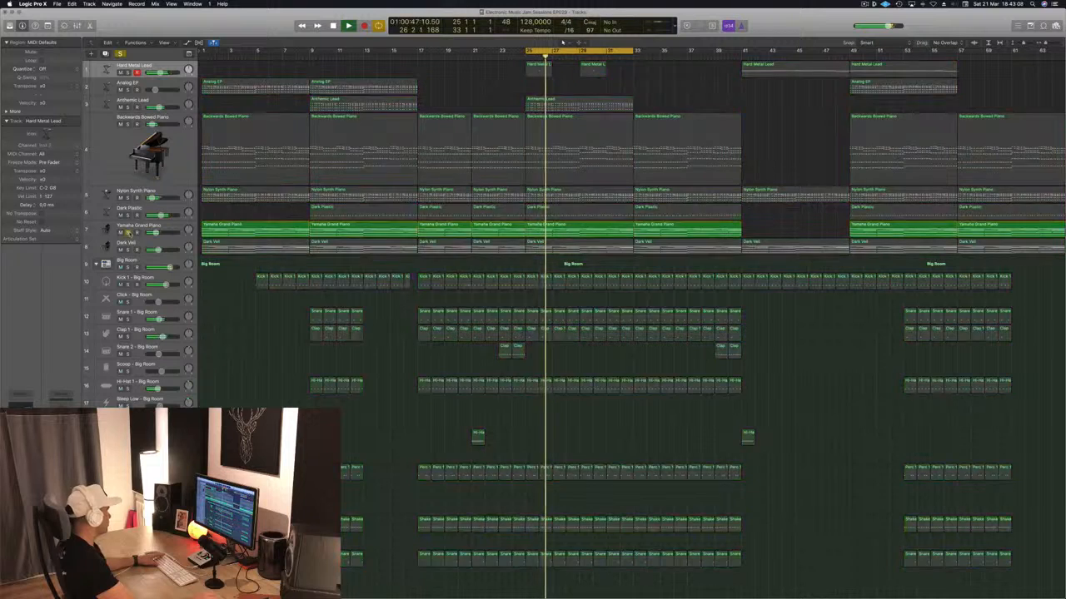
{"action": "key", "text": "s"}
{"action": "key", "text": "s"}
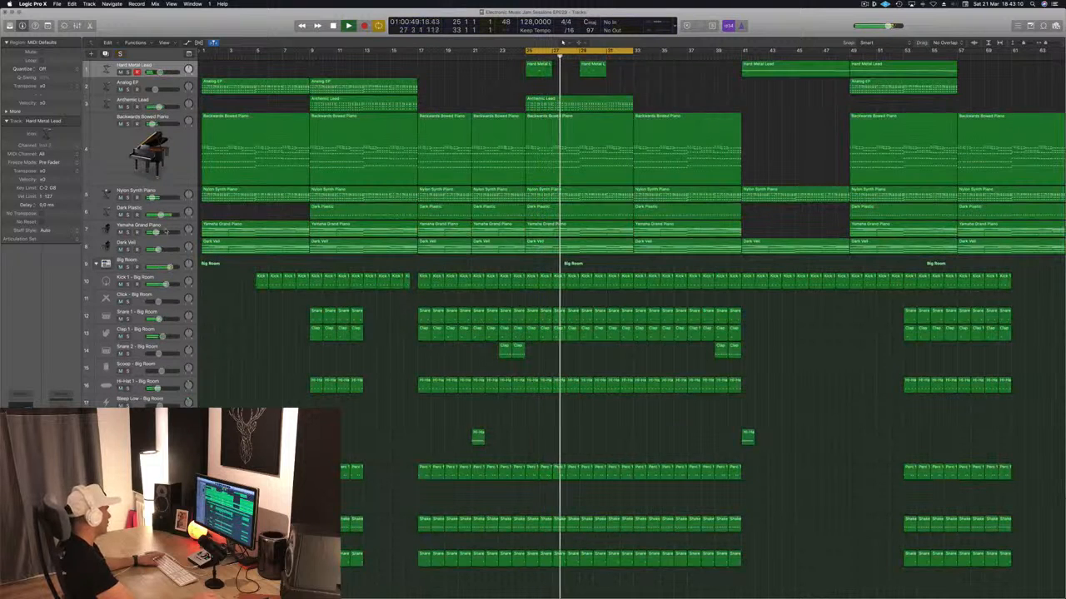
{"action": "left_click", "coordinate": [170, 228]}
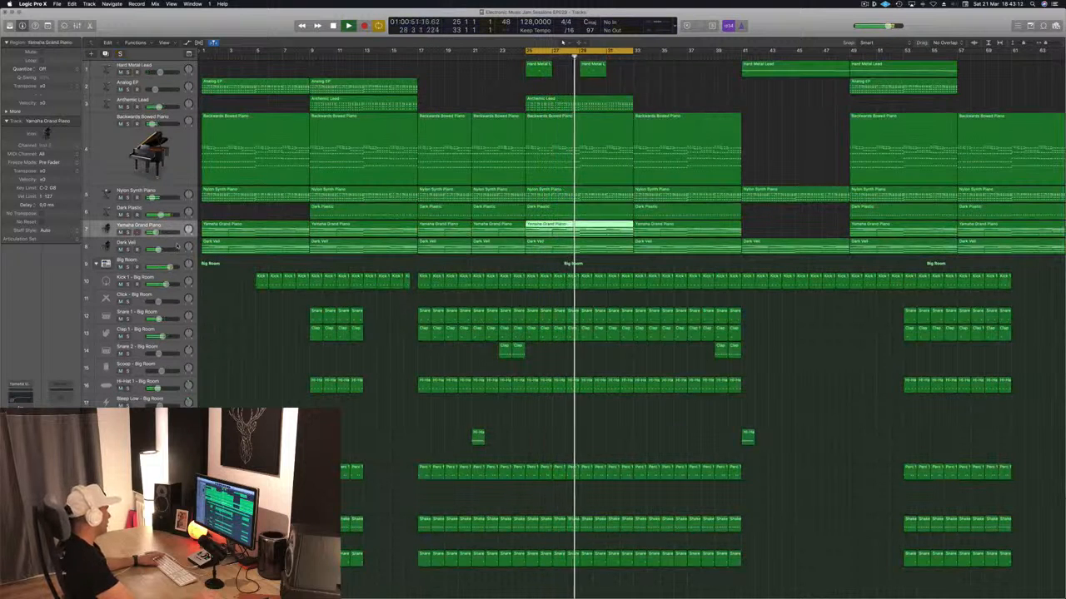
- Solo the Dark Veil track, show its Compressor and set the side chain source to Bus 12, Sidechain Trigger - Big Room
{"action": "left_click", "coordinate": [134, 249]}
{"action": "key", "text": "s"}
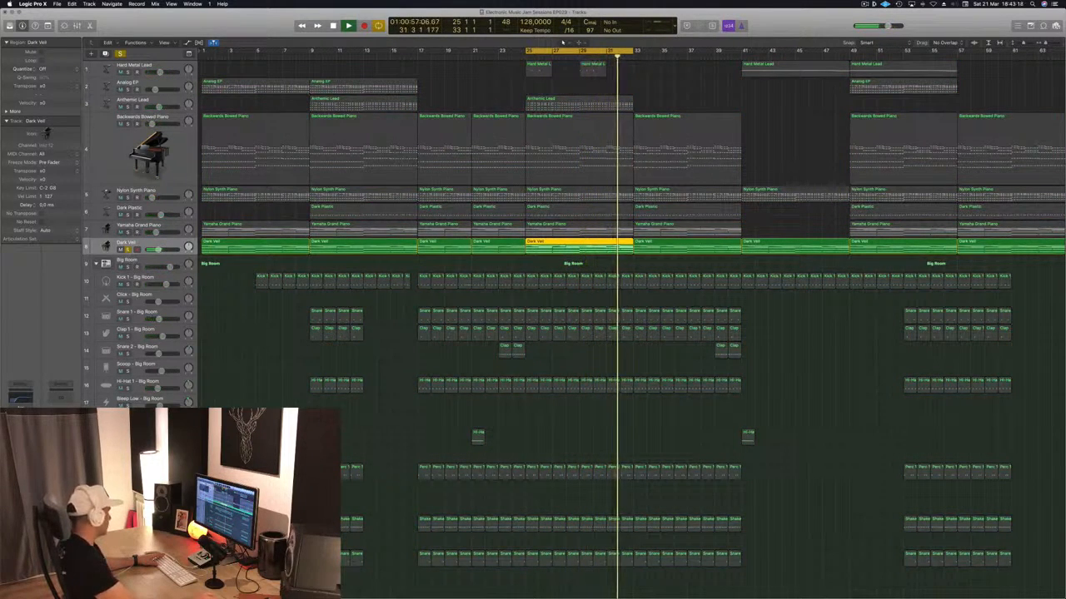
{"action": "key", "text": "v"}
{"action": "left_click", "coordinate": [337, 30]}
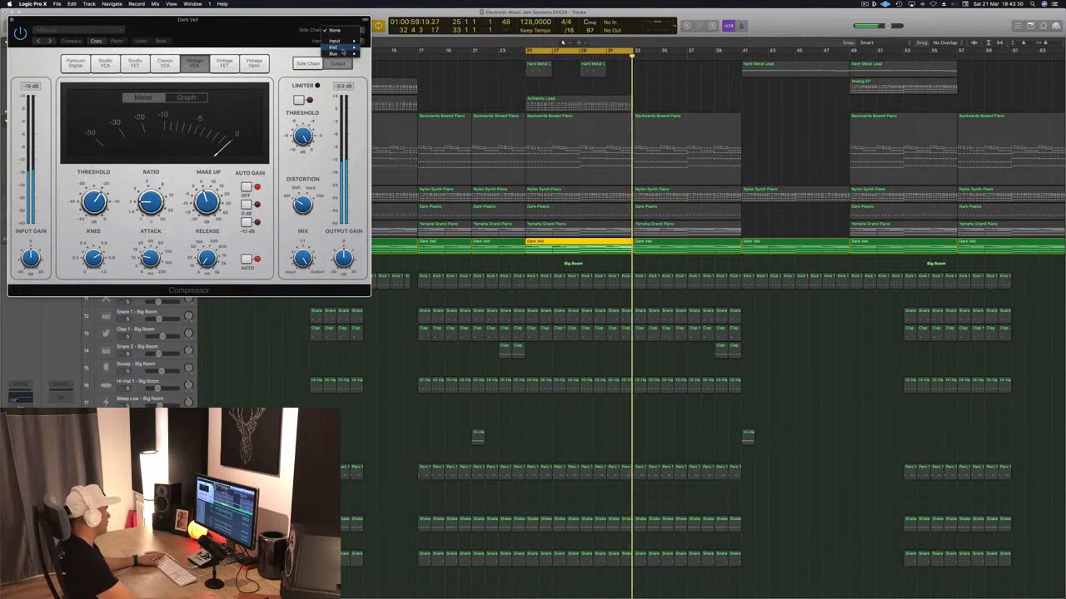
{"action": "mouse_move", "coordinate": [342, 54]}
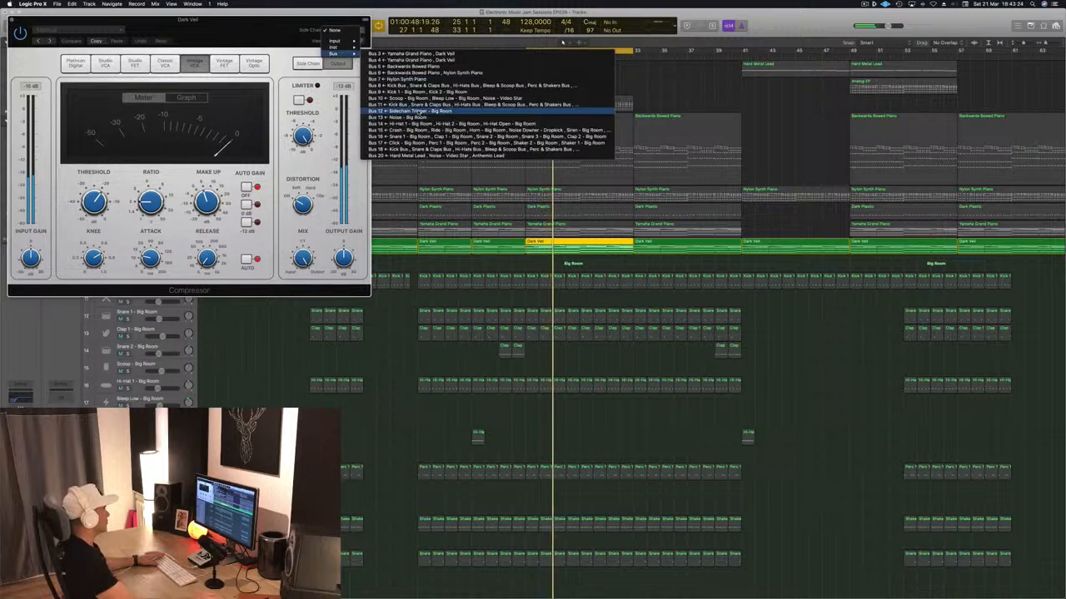
{"action": "left_click", "coordinate": [408, 110]}
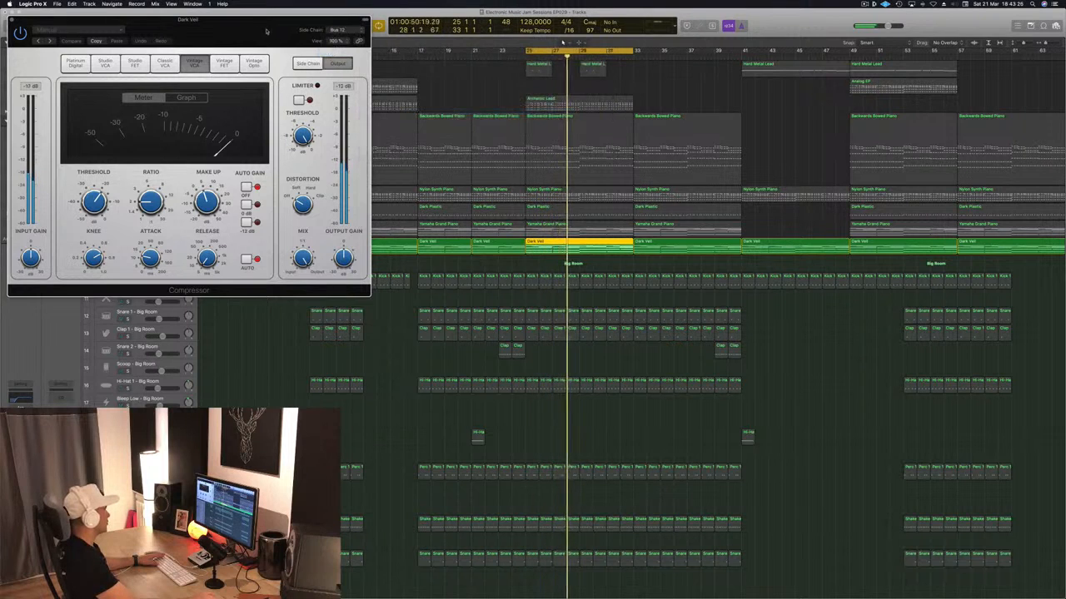
- Solo the sidechain trigger track as well, and lower the threshold, raise the ratio and shorten the attack in Dark Veil's Compressor
{"action": "left_click_drag", "start_coordinate": [251, 34], "coordinate": [746, 148]}
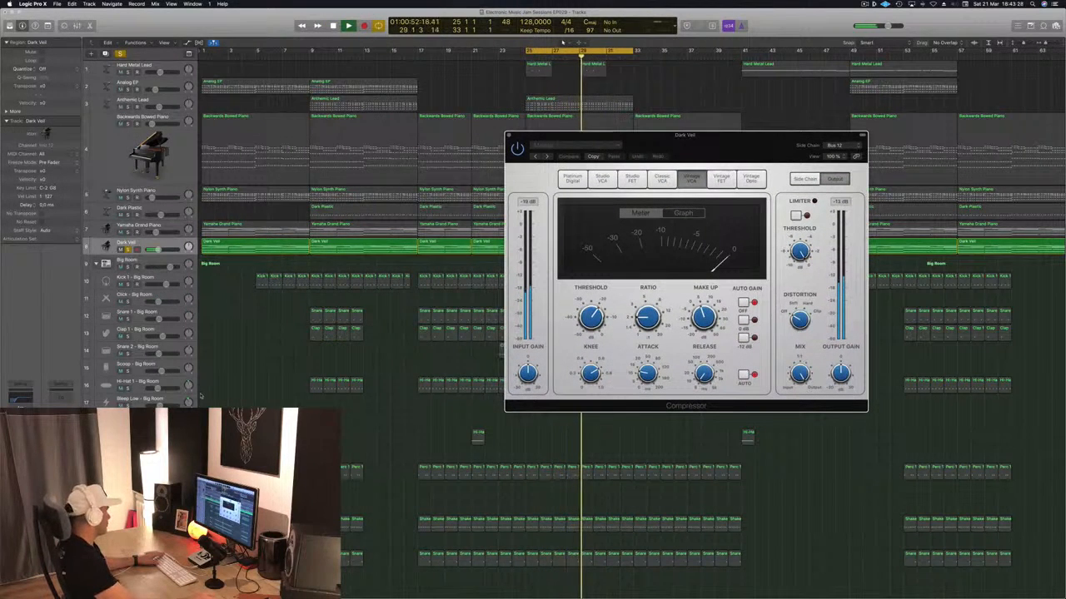
{"action": "scroll", "coordinate": [333, 333], "scroll_direction": "down", "scroll_amount": 2}
{"action": "scroll", "coordinate": [563, 41], "scroll_direction": "down", "scroll_amount": 4}
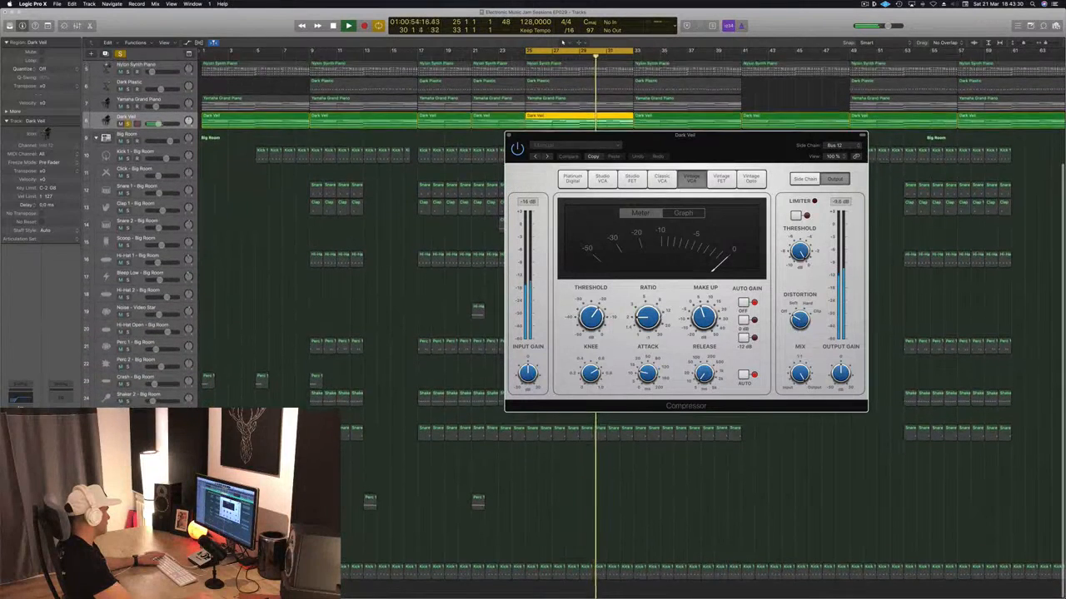
{"action": "left_click", "coordinate": [127, 575]}
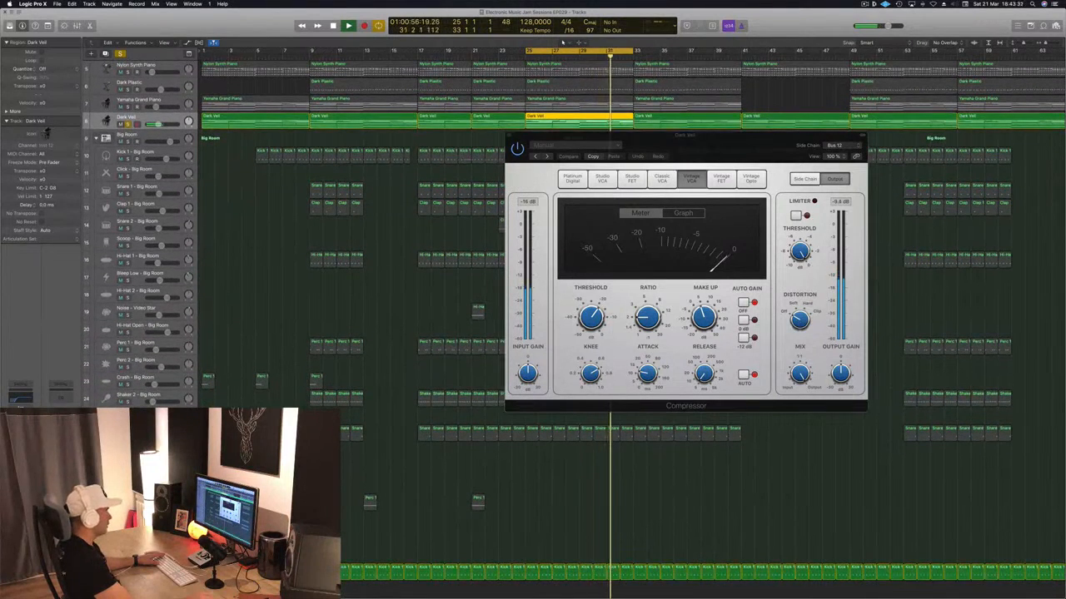
{"action": "left_click_drag", "start_coordinate": [592, 318], "coordinate": [653, 297]}
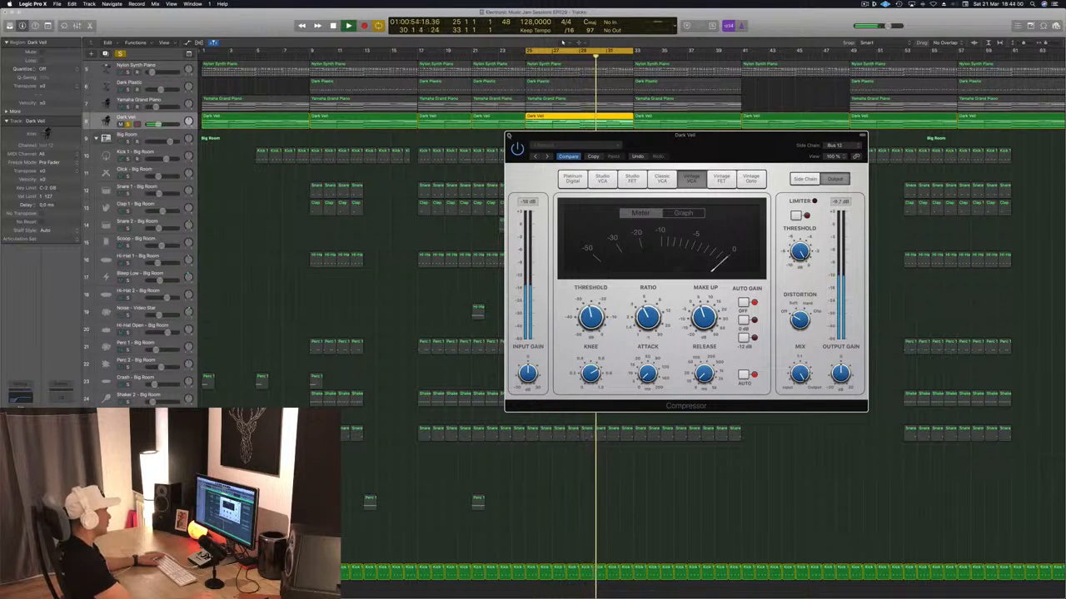
- Close Dark Veil's Compressor, clear all solos and deselect the regions
{"action": "left_click", "coordinate": [508, 136]}
{"action": "left_click", "coordinate": [120, 55]}
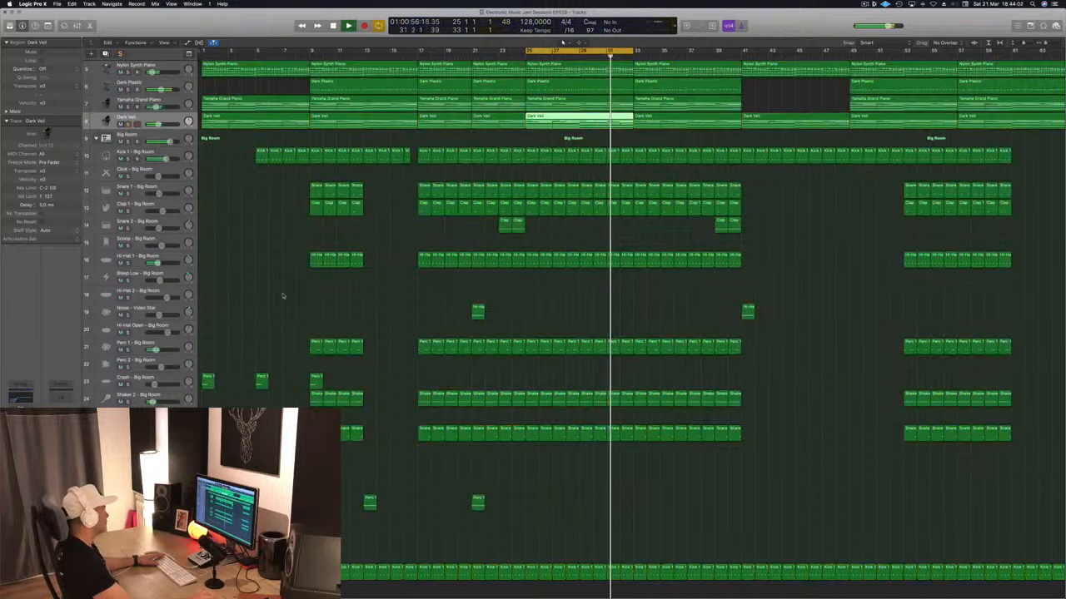
{"action": "left_click", "coordinate": [564, 317]}
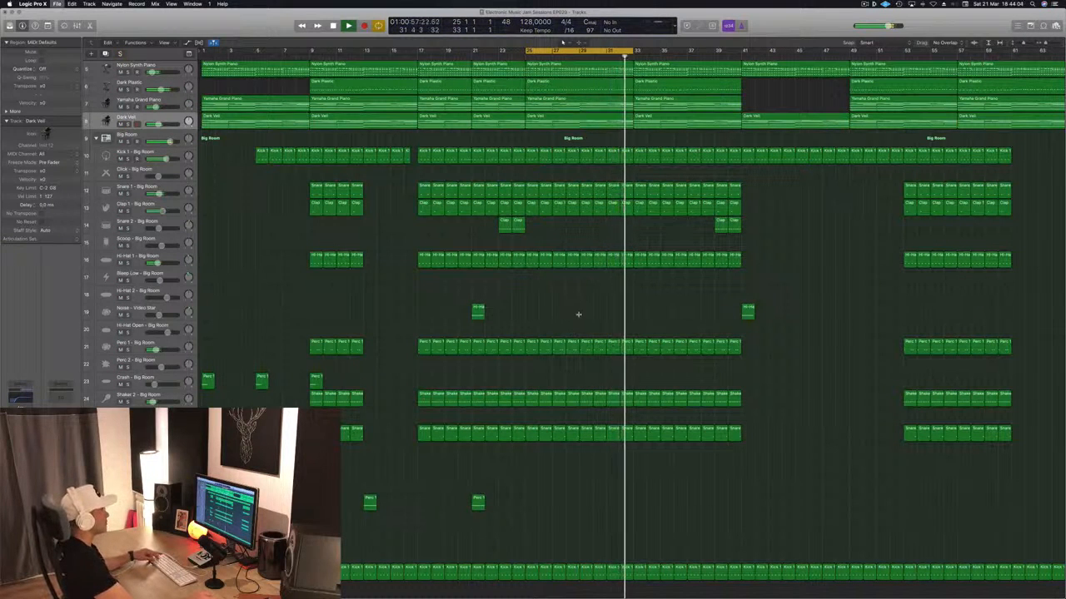
- Restart the cycle playback and extend the cycle range from bar 25 to bar 66
{"action": "scroll", "coordinate": [578, 315], "scroll_direction": "down", "scroll_amount": 5}
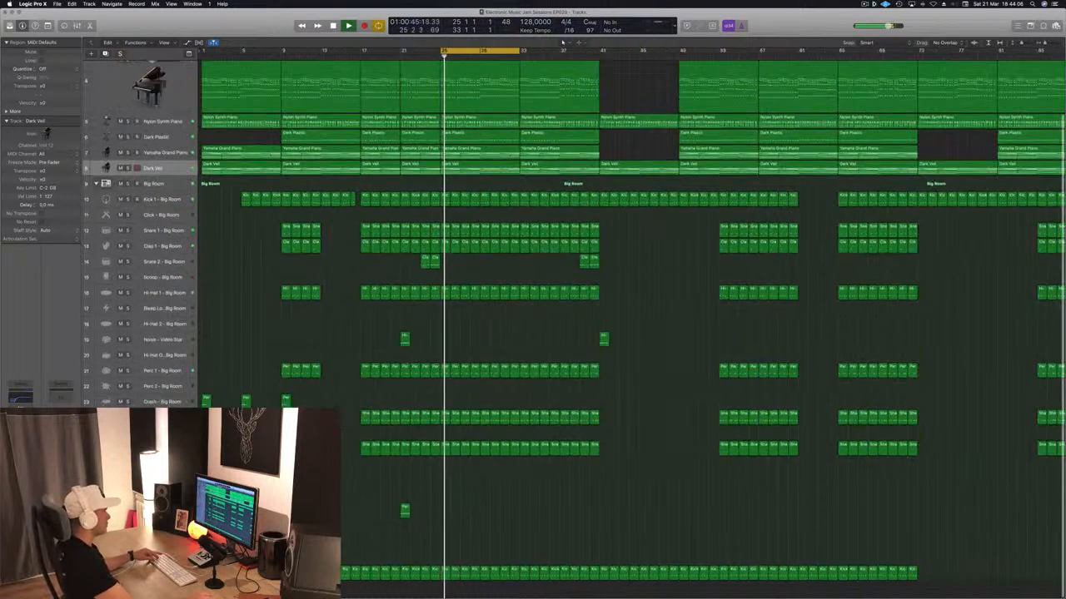
{"action": "scroll", "coordinate": [508, 324], "scroll_direction": "down", "scroll_amount": 1}
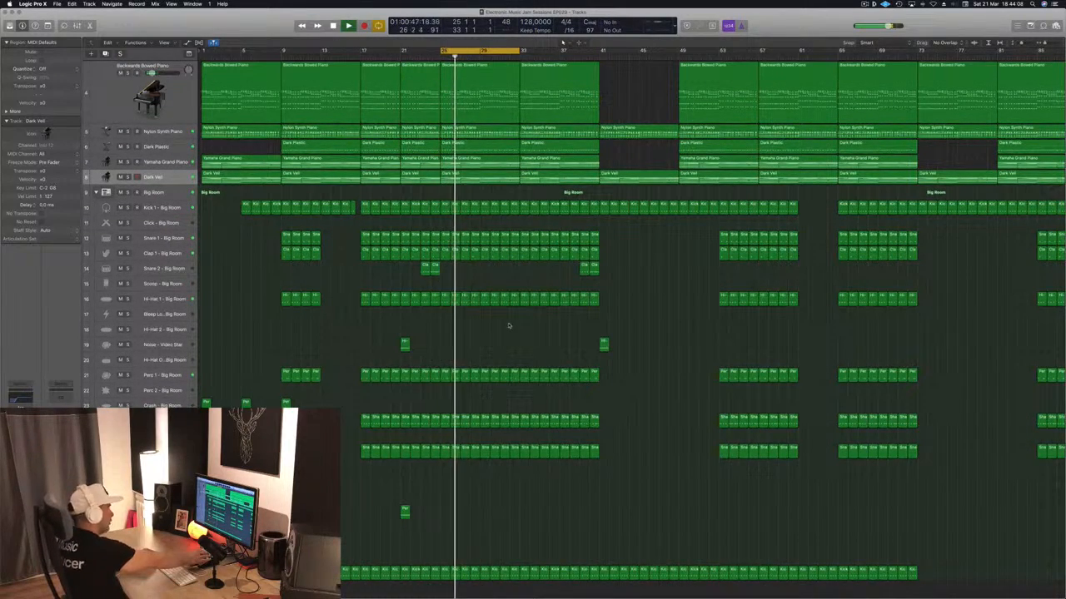
{"action": "scroll", "coordinate": [504, 324], "scroll_direction": "up", "scroll_amount": 3}
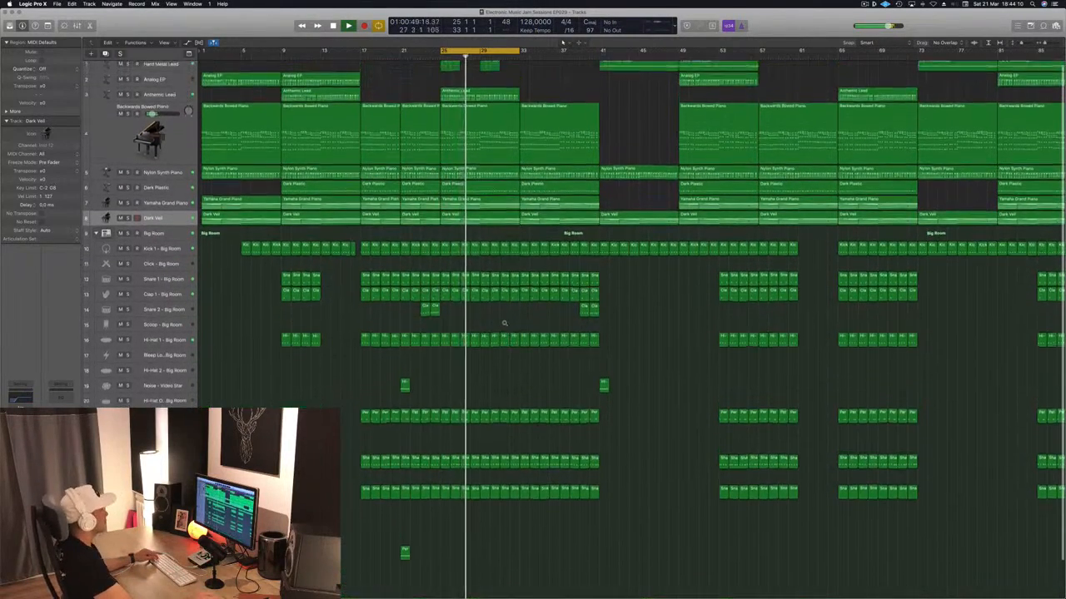
{"action": "scroll", "coordinate": [503, 323], "scroll_direction": "down", "scroll_amount": 2}
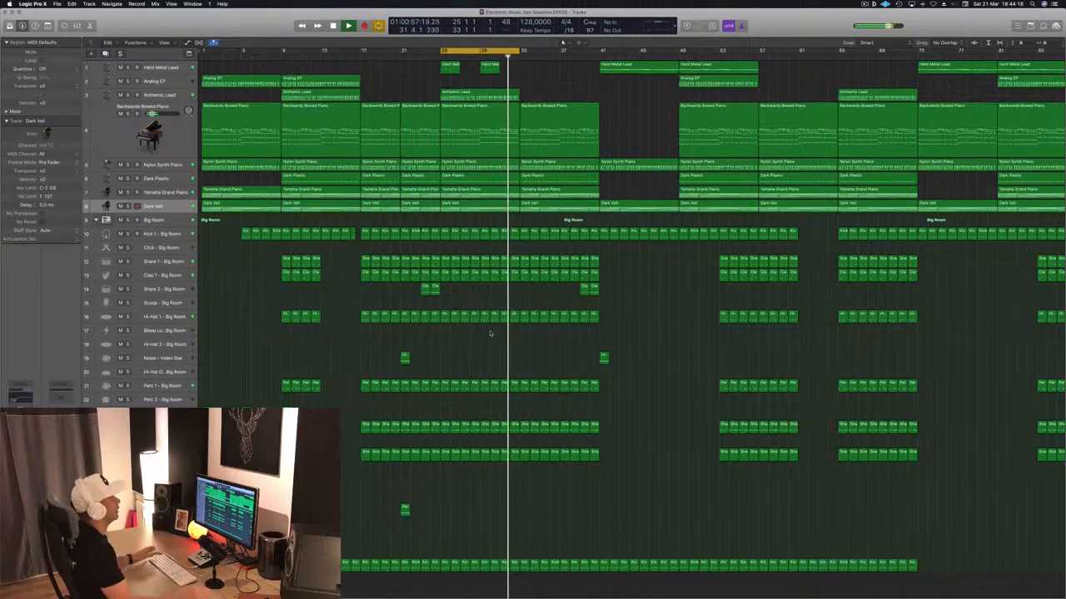
{"action": "key", "text": "space"}
{"action": "key", "text": "space"}
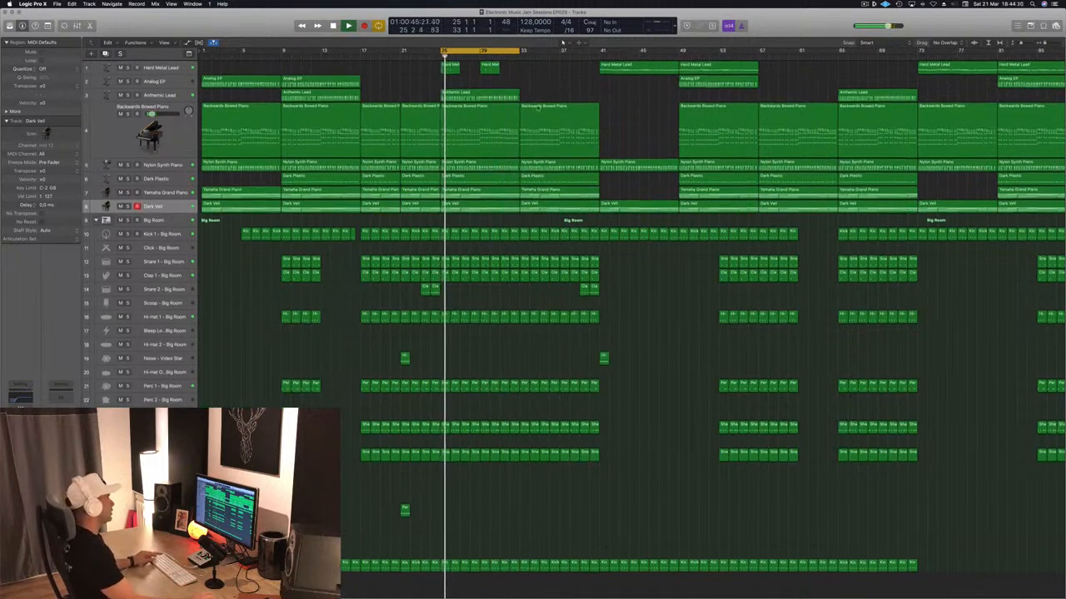
{"action": "key", "text": "super+Left"}
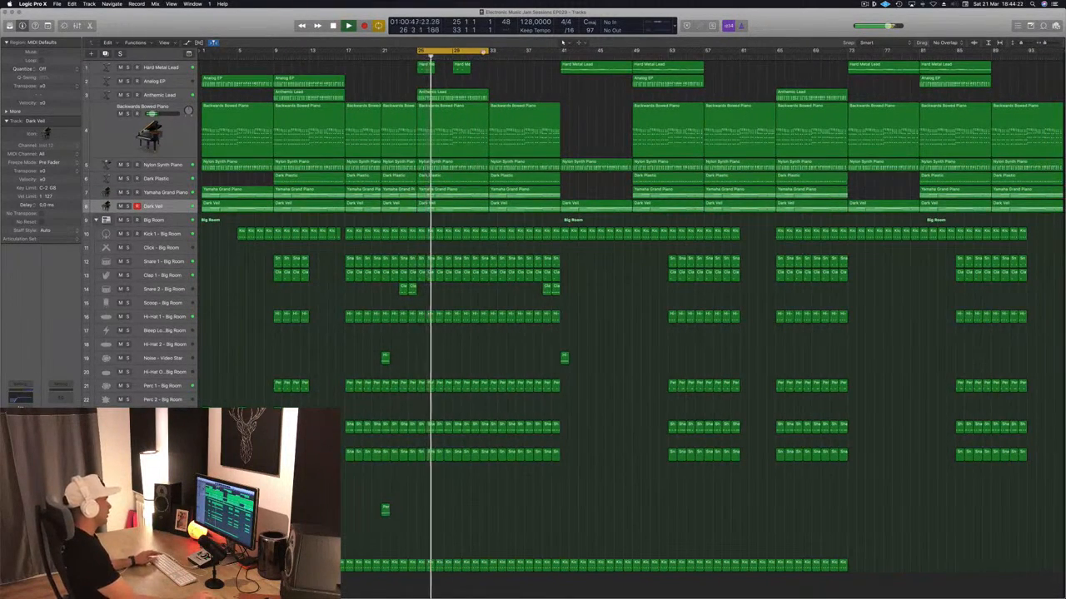
{"action": "left_click_drag", "start_coordinate": [497, 55], "coordinate": [783, 52]}
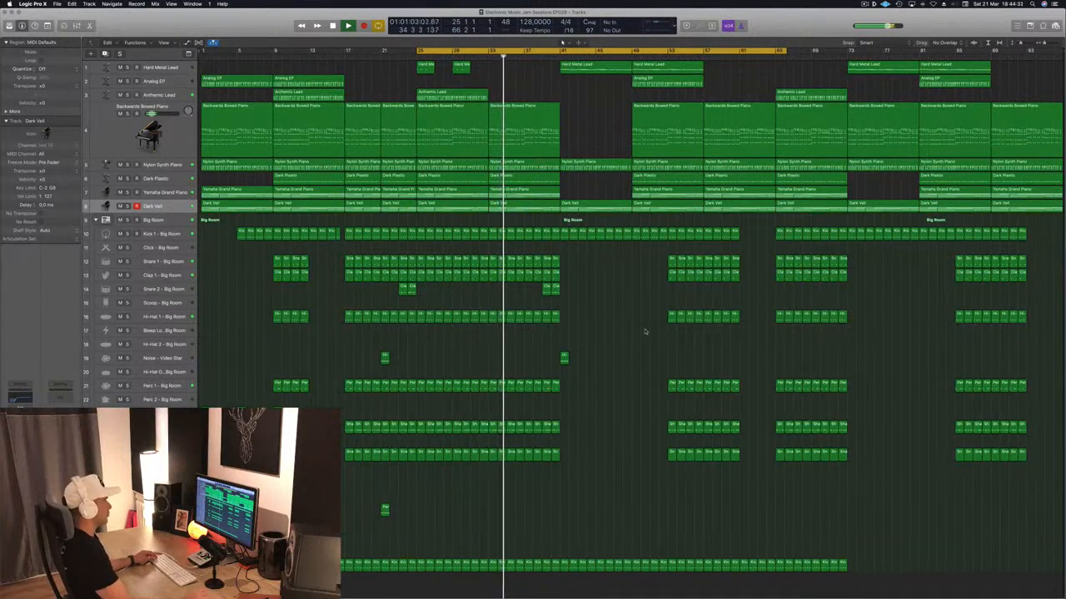
- Delete the non-kick drum regions between bars 53 and 61, and copy the crash and the lower bar-21 percussion hit to bar 41
{"action": "left_click_drag", "start_coordinate": [645, 259], "coordinate": [740, 492]}
{"action": "key", "text": "Delete"}
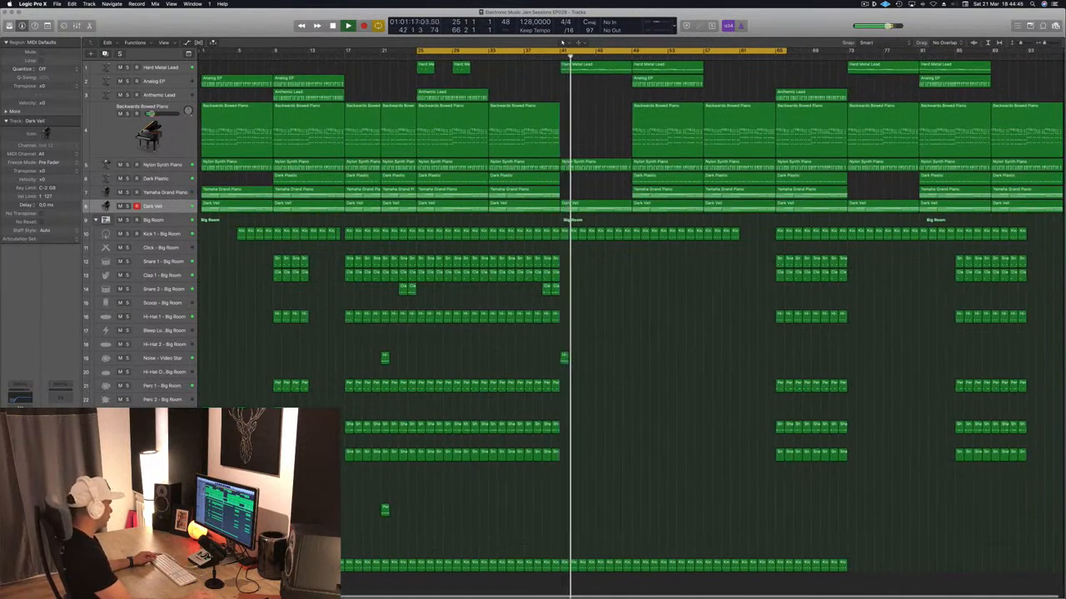
{"action": "left_click_drag", "start_coordinate": [278, 412], "coordinate": [565, 414]}
{"action": "left_click", "coordinate": [552, 58]}
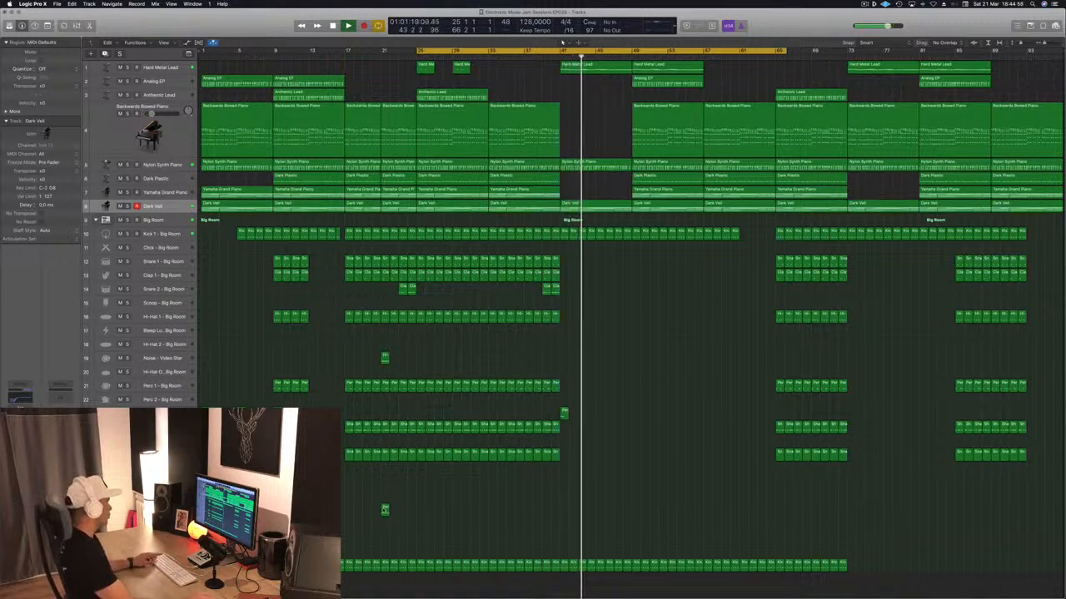
{"action": "left_click_drag", "start_coordinate": [385, 509], "coordinate": [564, 510]}
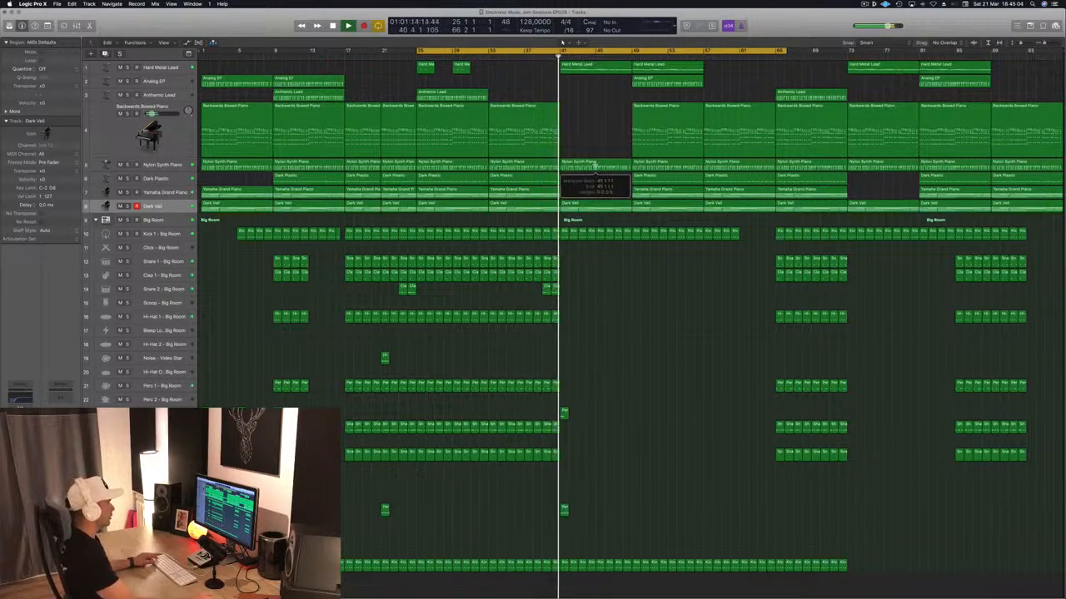
- Cut the Nylon Synth Piano region that starts at bar 41 off at bar 45, and delete the Kick 1 regions between bars 49 and 57
{"action": "key", "text": "super+t"}
{"action": "left_click", "coordinate": [588, 199]}
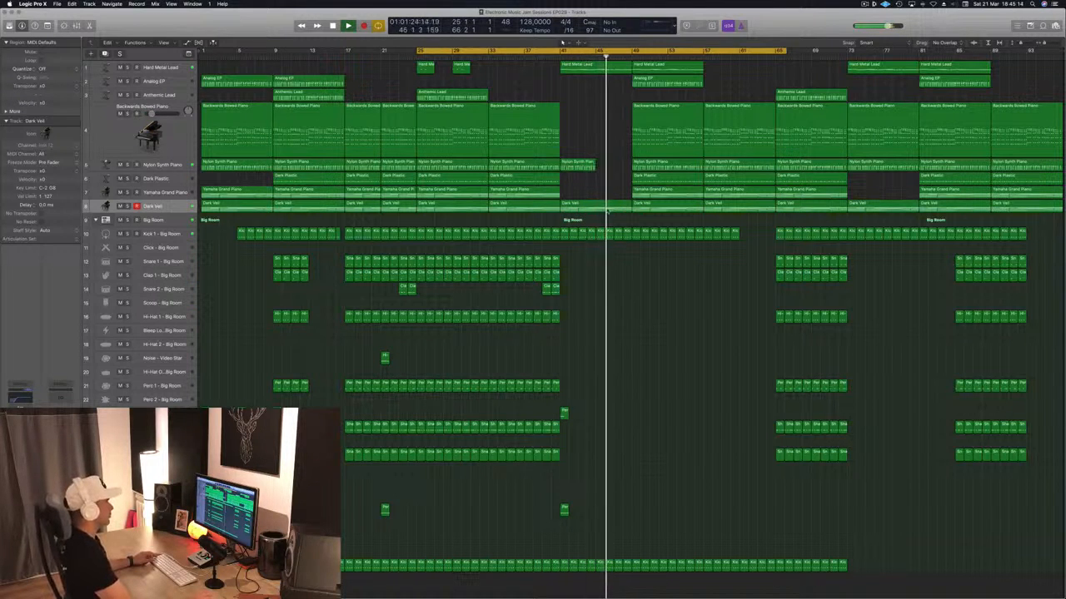
{"action": "left_click_drag", "start_coordinate": [632, 226], "coordinate": [705, 237]}
{"action": "key", "text": "Delete"}
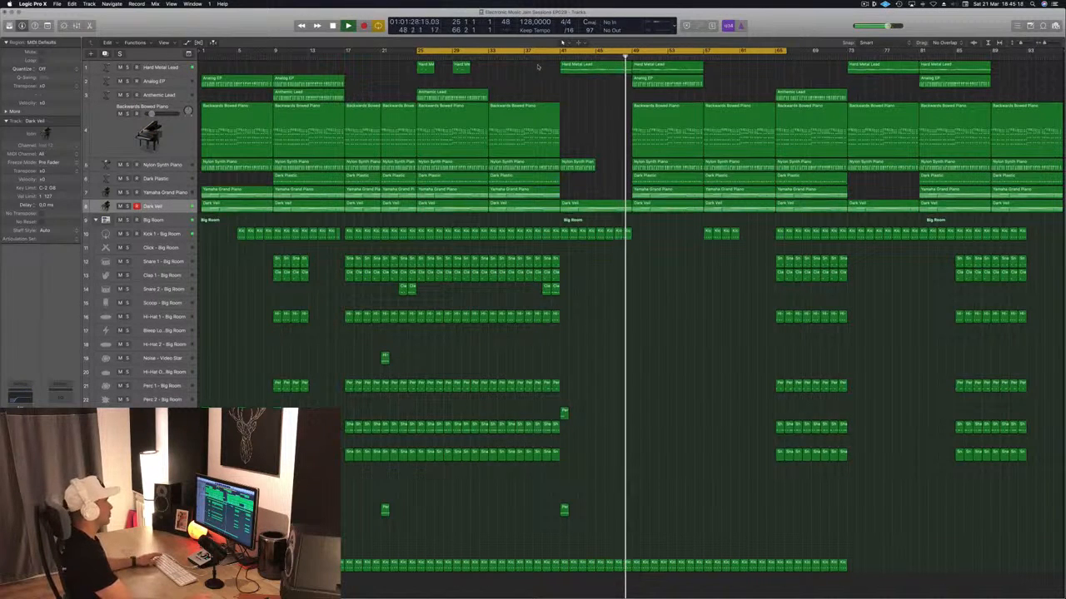
- Play from bar 41, select the Big Room track and show its Smart Controls
{"action": "left_click", "coordinate": [560, 58]}
{"action": "left_click", "coordinate": [163, 234]}
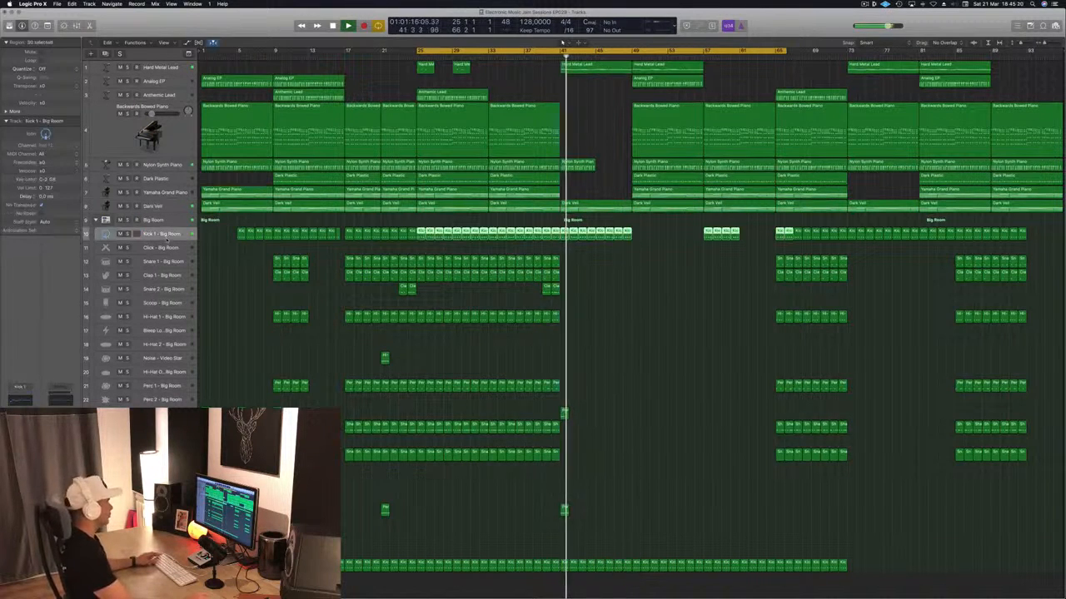
{"action": "left_click", "coordinate": [163, 219]}
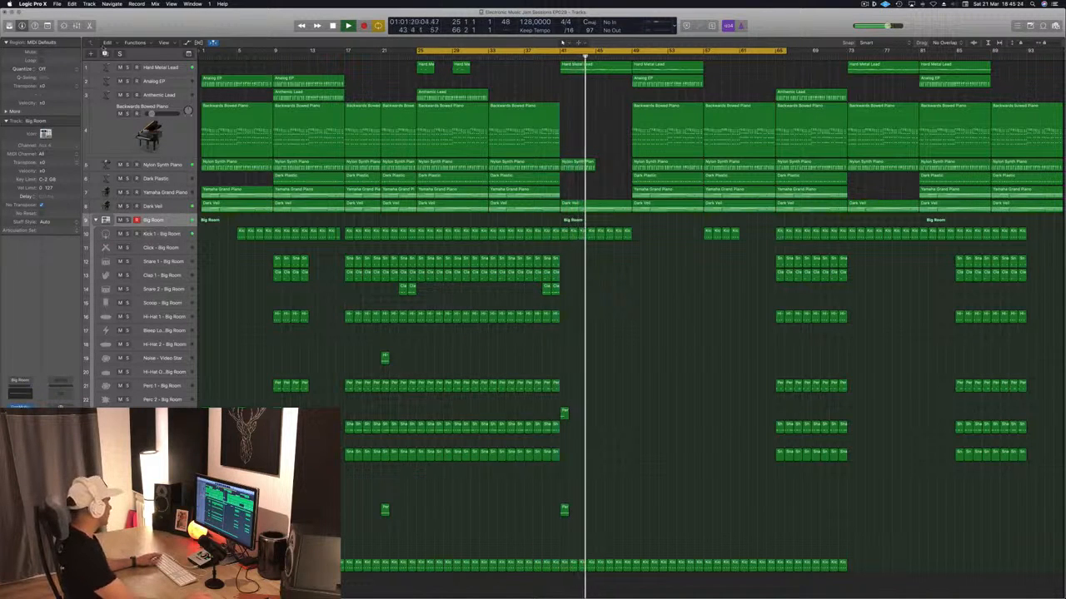
{"action": "key", "text": "x"}
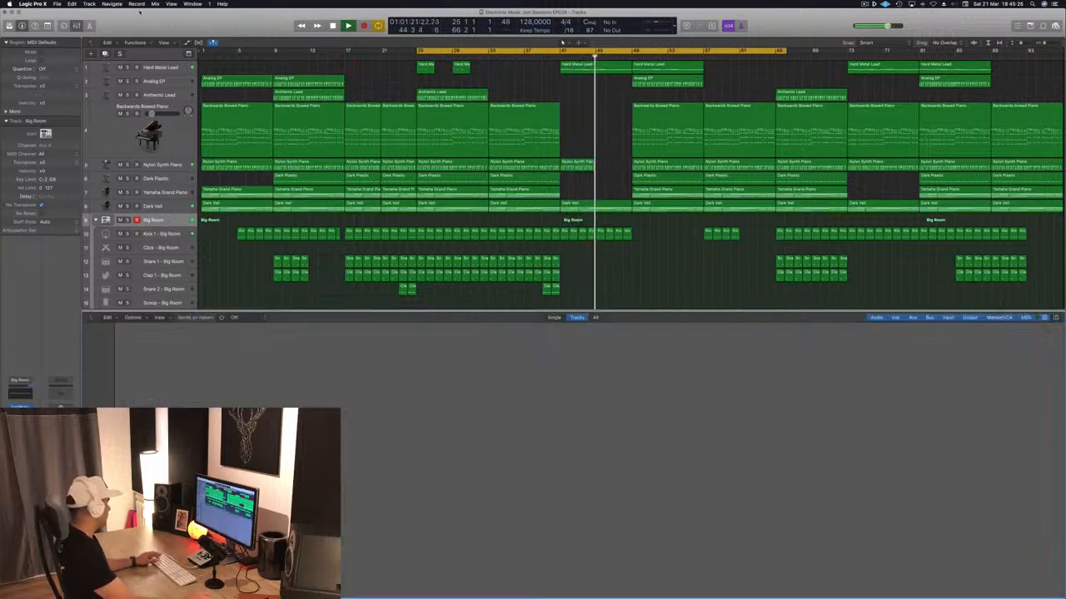
{"action": "key", "text": "x"}
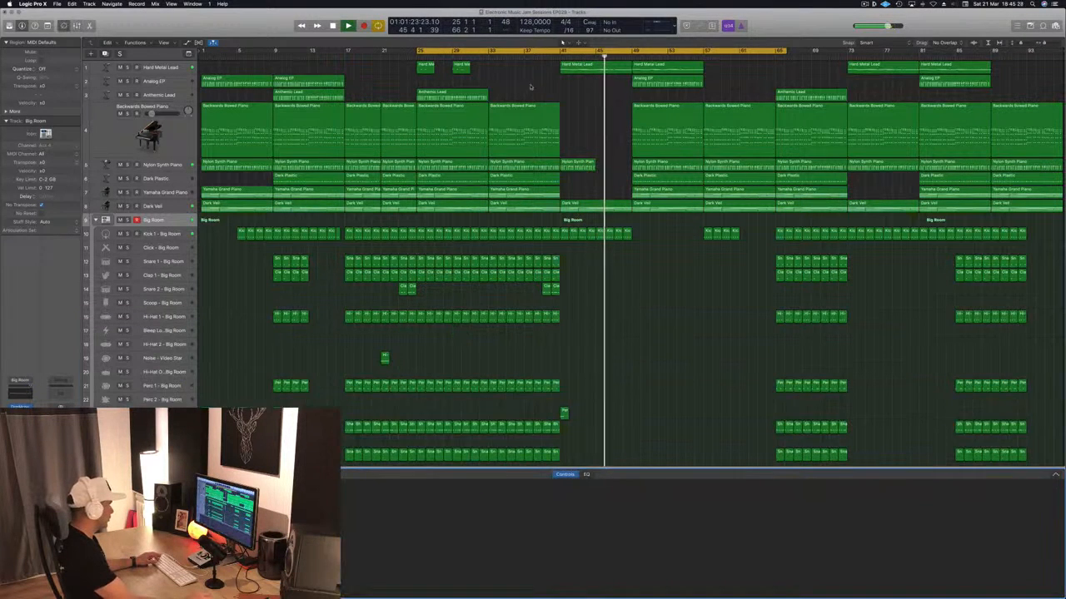
{"action": "key", "text": "b"}
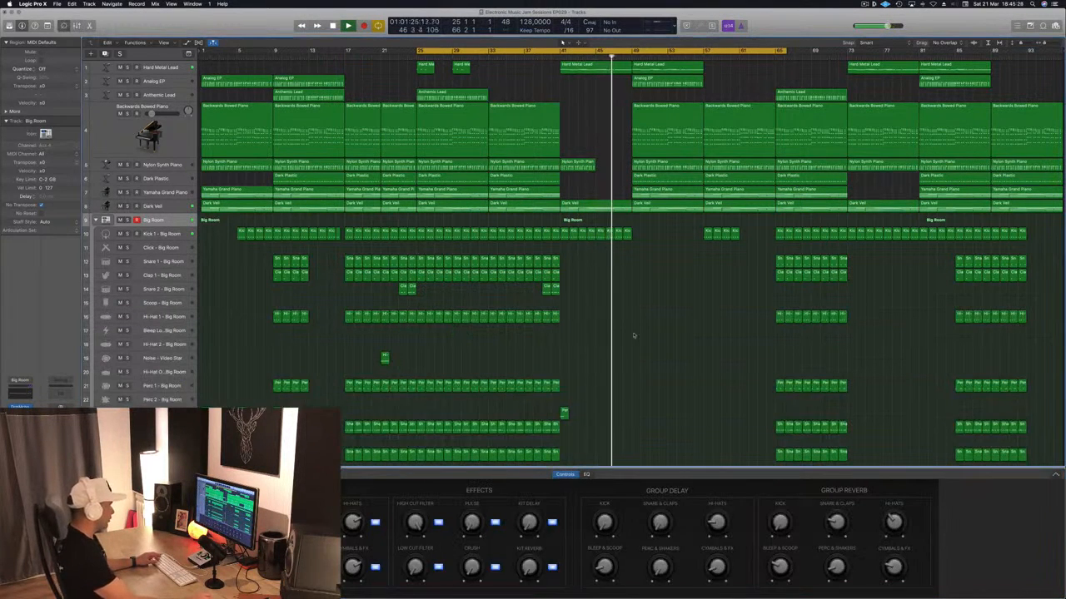
- Play from bar 41 and record a downward High Cut Filter sweep for Big Room leading up to bar 49
{"action": "left_click", "coordinate": [558, 57]}
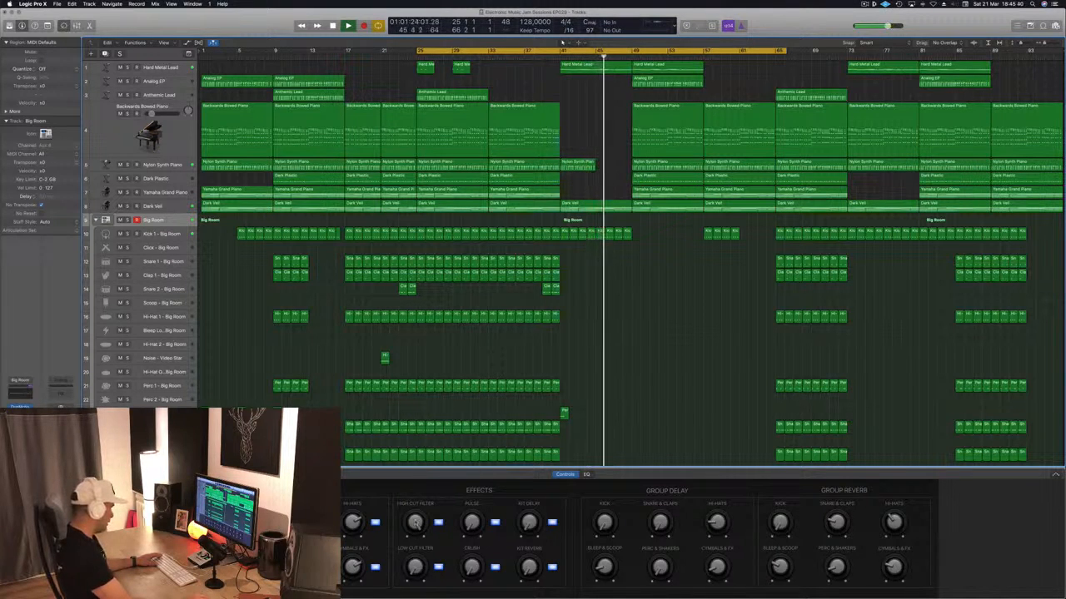
{"action": "left_click_drag", "start_coordinate": [416, 530], "coordinate": [609, 253]}
{"action": "key", "text": "space"}
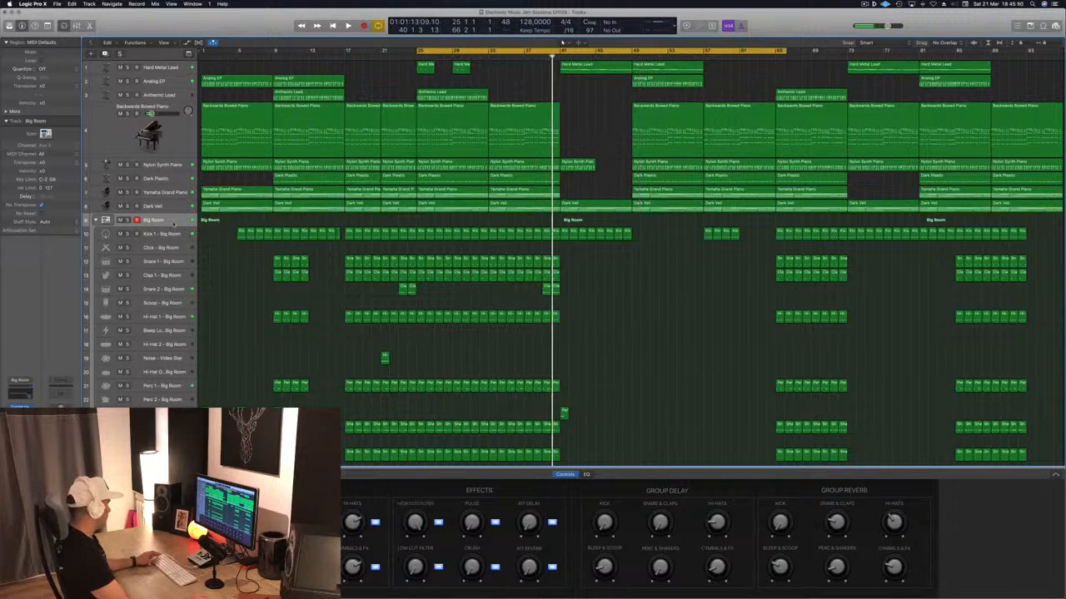
- Show track automation, display the High Cut Filter lane on the Big Room track and set its automation mode to Read
{"action": "key", "text": "super+Down"}
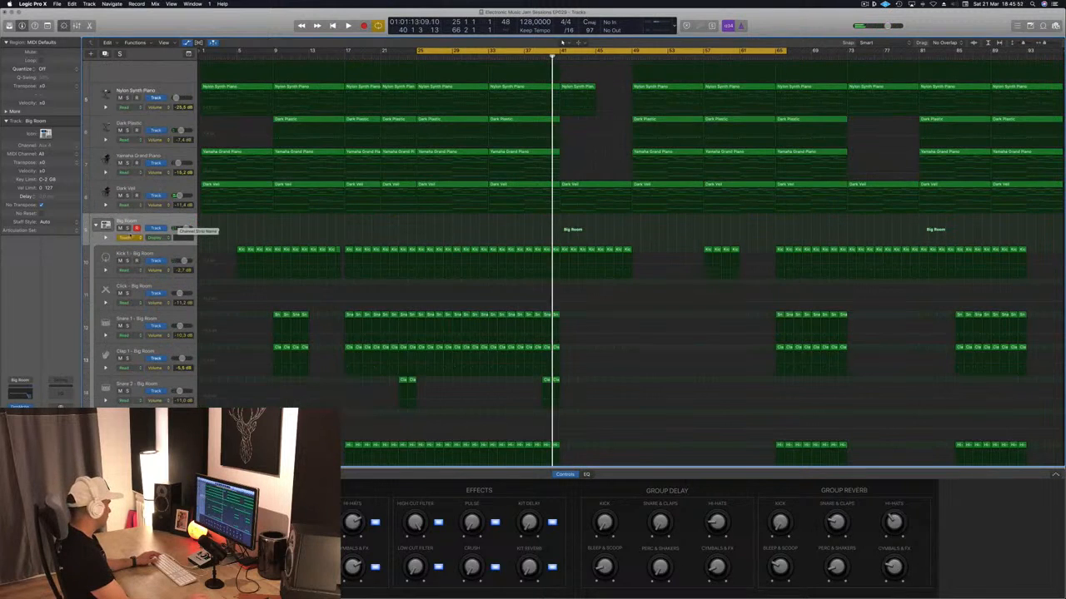
{"action": "left_click", "coordinate": [129, 238]}
{"action": "left_click", "coordinate": [134, 231]}
{"action": "left_click", "coordinate": [159, 238]}
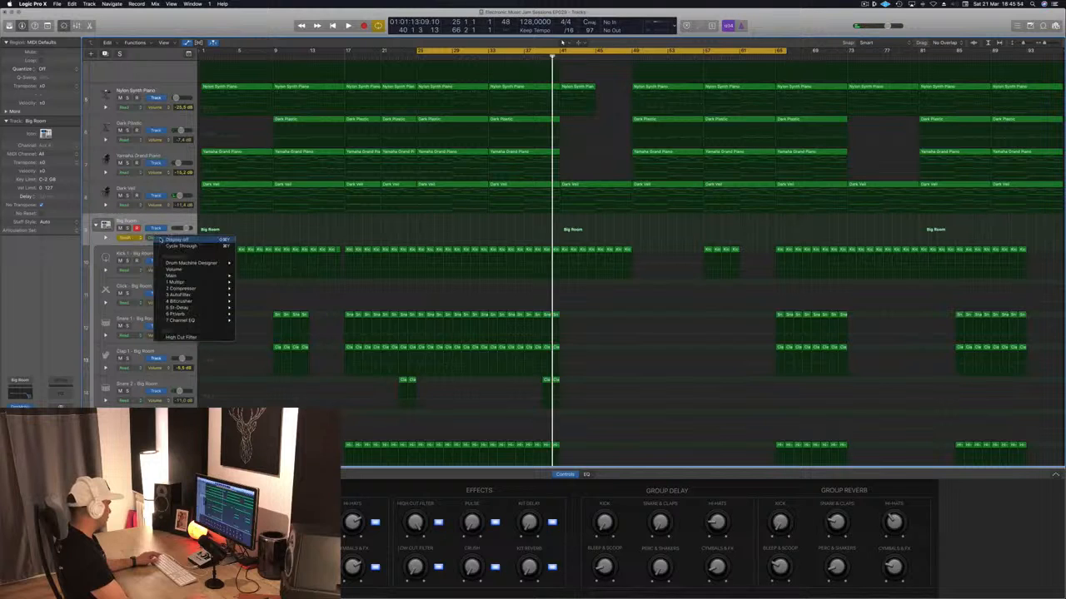
{"action": "left_click", "coordinate": [180, 337]}
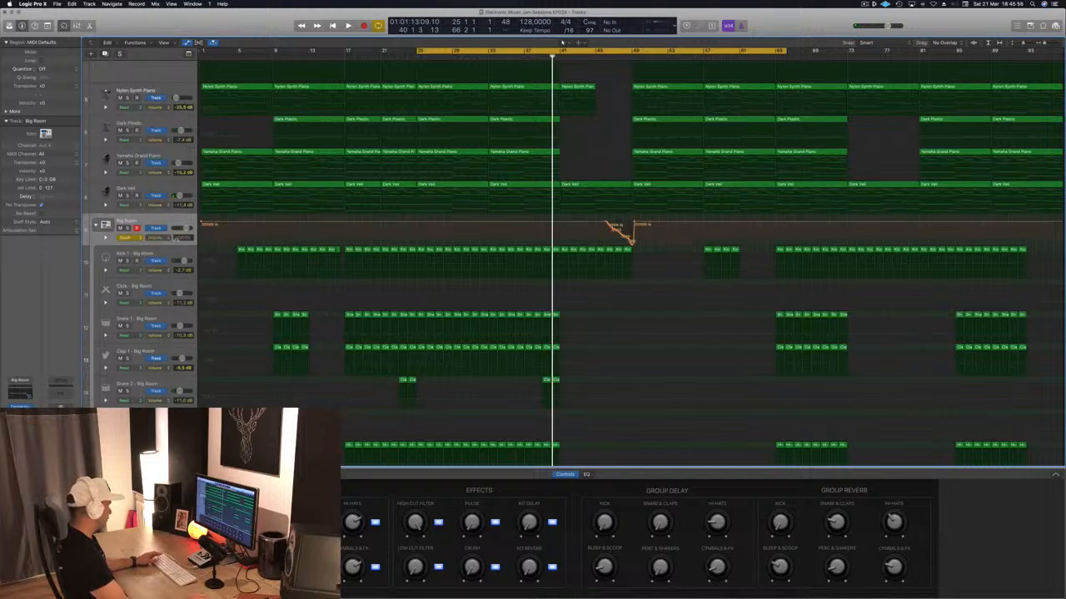
{"action": "left_click", "coordinate": [130, 238]}
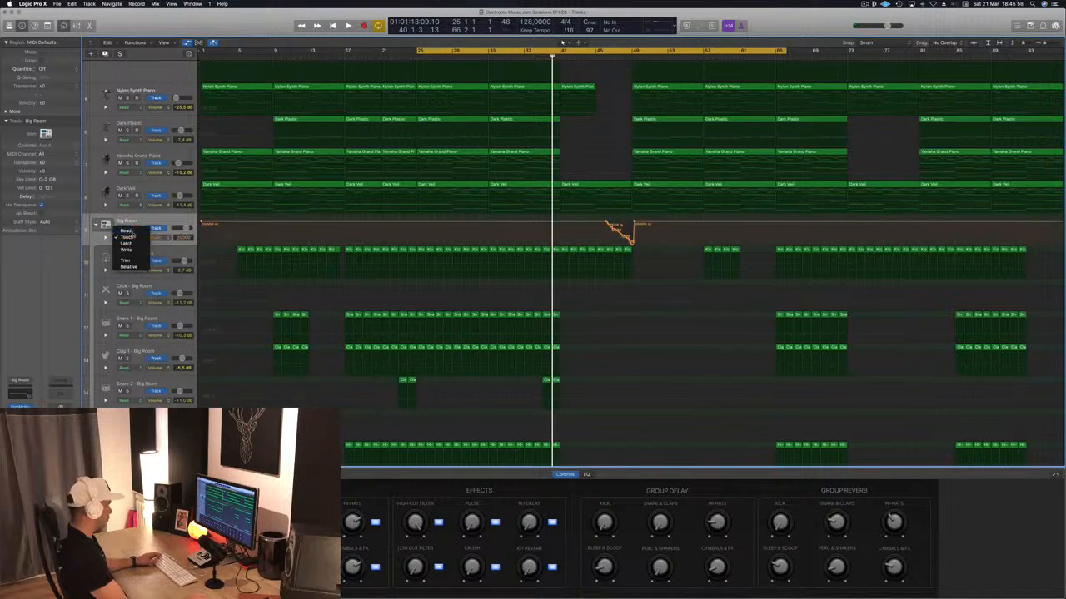
{"action": "left_click", "coordinate": [129, 237]}
- Redraw Big Room's High Cut Filter automation to fall from bar 41 to bar 49 and rise again by about bar 51, and play the cycle
{"action": "left_click_drag", "start_coordinate": [633, 222], "coordinate": [559, 223]}
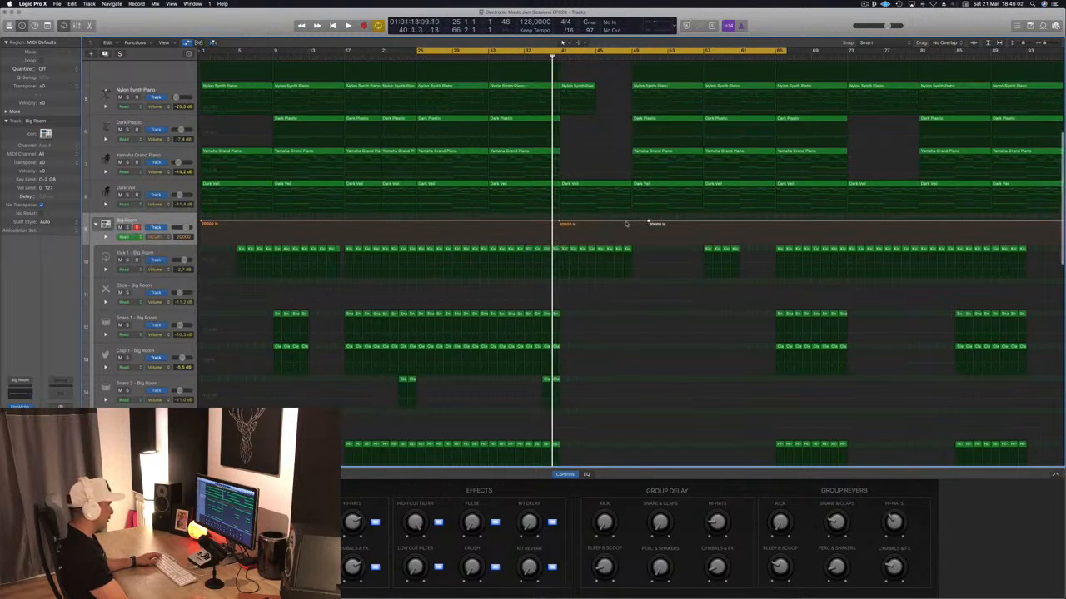
{"action": "left_click_drag", "start_coordinate": [630, 222], "coordinate": [632, 243]}
{"action": "key", "text": "space"}
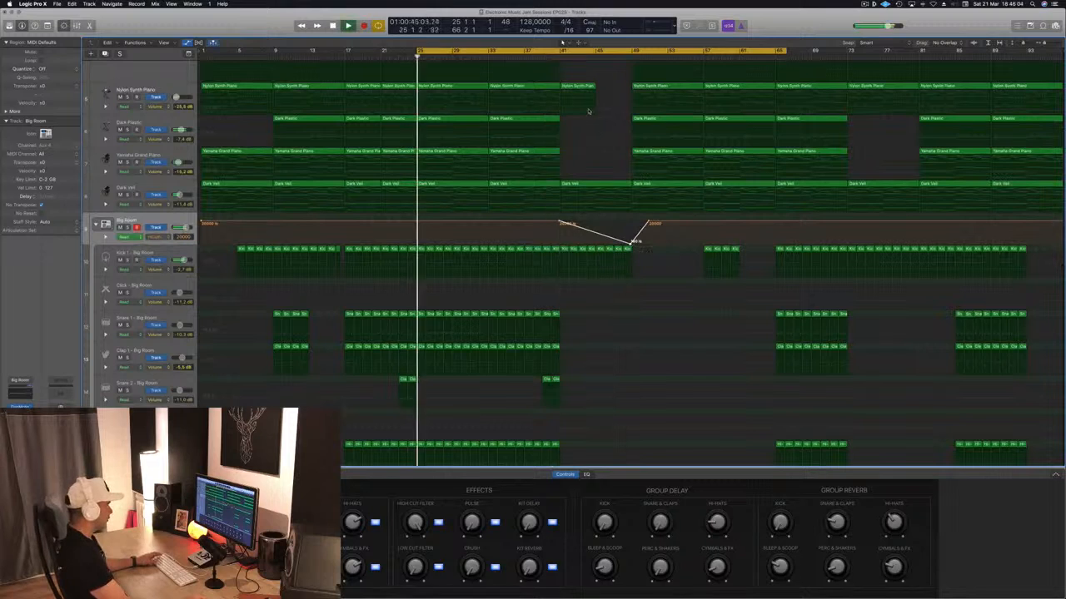
- Play from bar 41 and move Big Room's High Cut Filter return point back to bar 49 for an immediate rise
{"action": "left_click", "coordinate": [561, 56]}
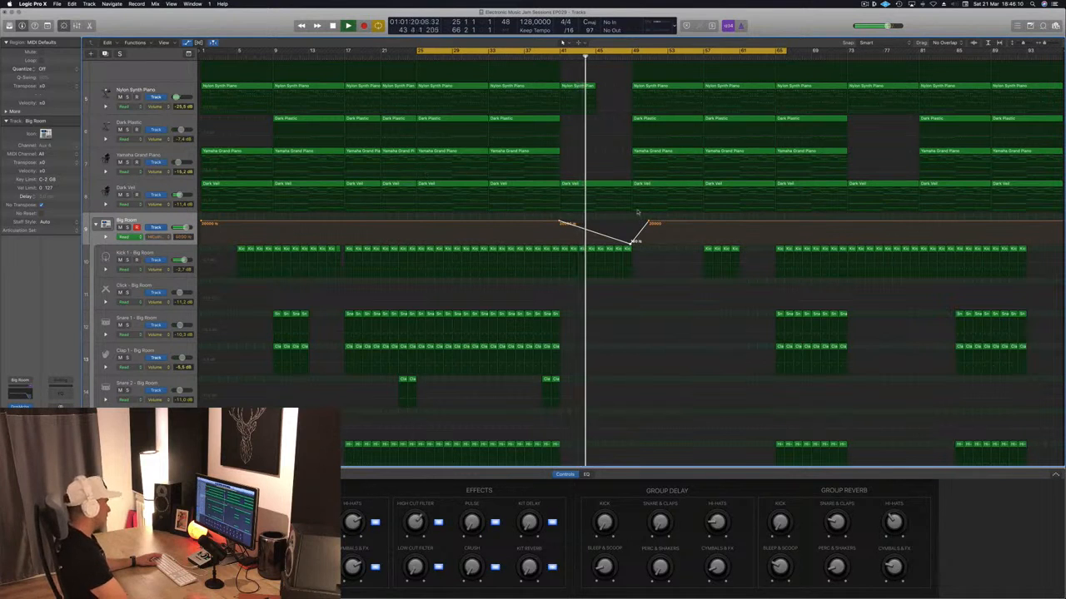
{"action": "scroll", "coordinate": [599, 183], "scroll_direction": "up", "scroll_amount": 5}
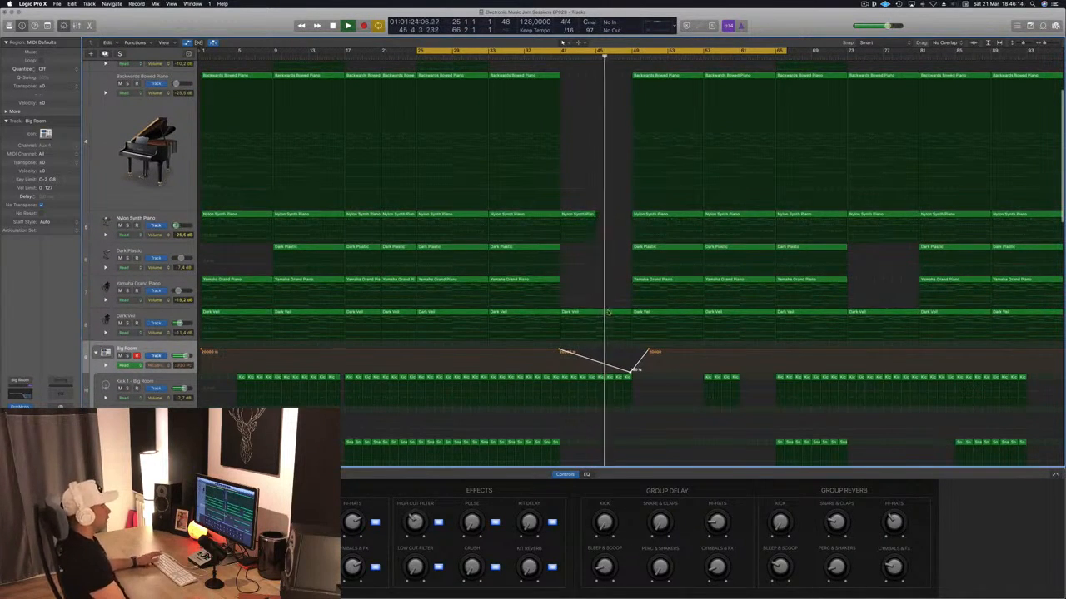
{"action": "left_click_drag", "start_coordinate": [650, 351], "coordinate": [630, 351]}
{"action": "key", "text": "space"}
{"action": "key", "text": "space"}
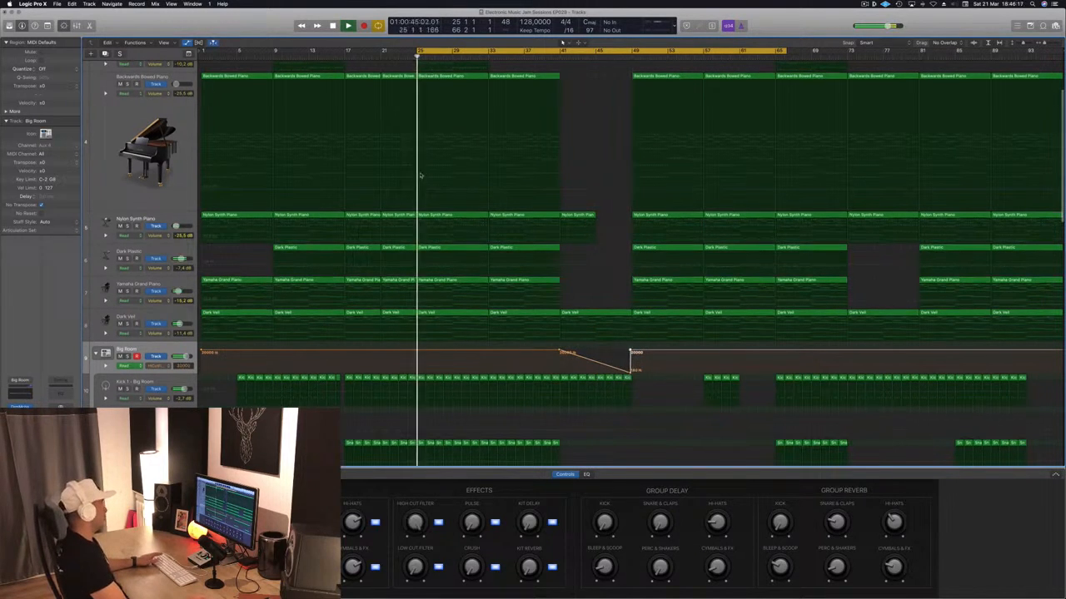
- Add a High Cut Filter sweep on Big Room falling from bar 25 to bar 29, with an immediate return at bar 29
{"action": "key", "text": "space"}
{"action": "key", "text": "space"}
{"action": "left_click", "coordinate": [417, 351]}
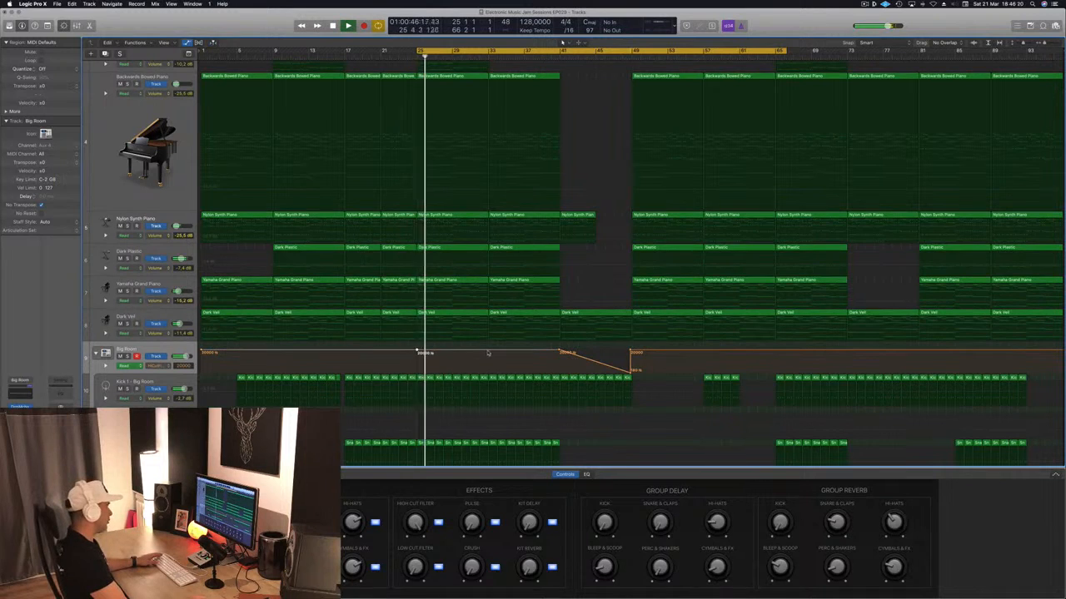
{"action": "left_click", "coordinate": [488, 352]}
{"action": "mouse_move", "coordinate": [455, 352]}
{"action": "left_mouse_down"}
{"action": "mouse_move", "coordinate": [453, 369]}
{"action": "mouse_move", "coordinate": [454, 354]}
{"action": "left_mouse_up"}
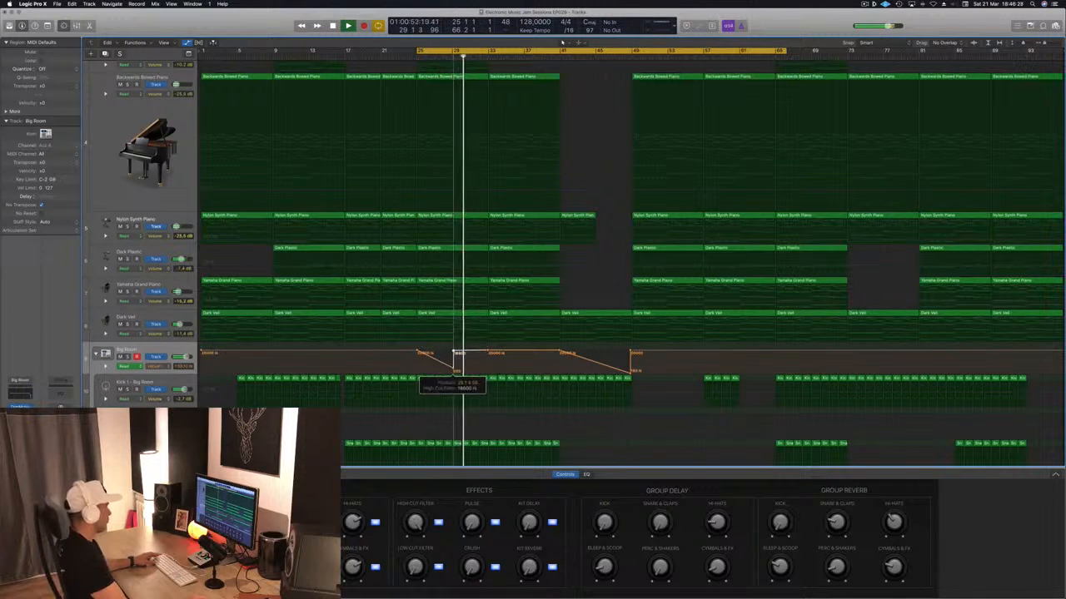
- Replay from bar 25 and align the filter's return point vertically with its low point at bar 29
{"action": "key", "text": "space"}
{"action": "key", "text": "space"}
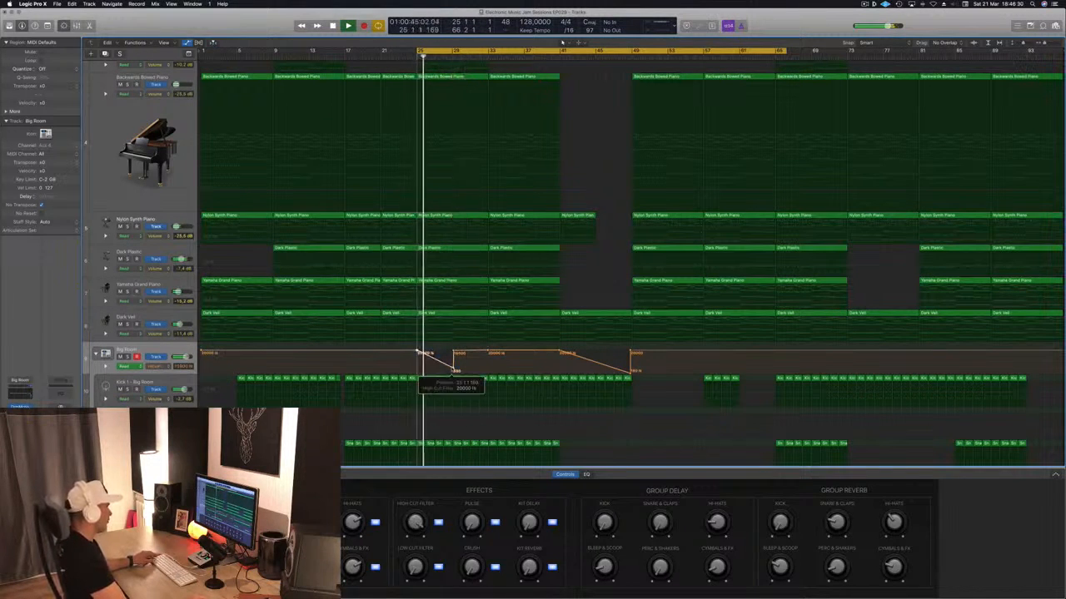
{"action": "left_click_drag", "start_coordinate": [455, 355], "coordinate": [452, 352]}
{"action": "scroll", "coordinate": [452, 353], "scroll_direction": "up", "scroll_amount": 1}
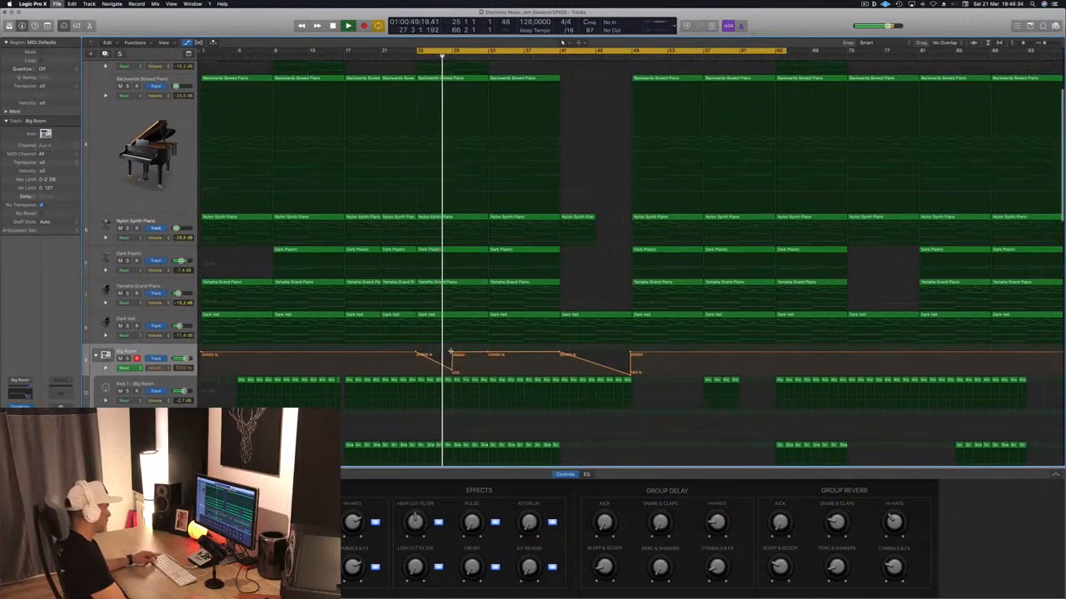
{"action": "key", "text": "super+Right"}
{"action": "key", "text": "super+Right"}
{"action": "key", "text": "super+Right"}
{"action": "key", "text": "super+Right"}
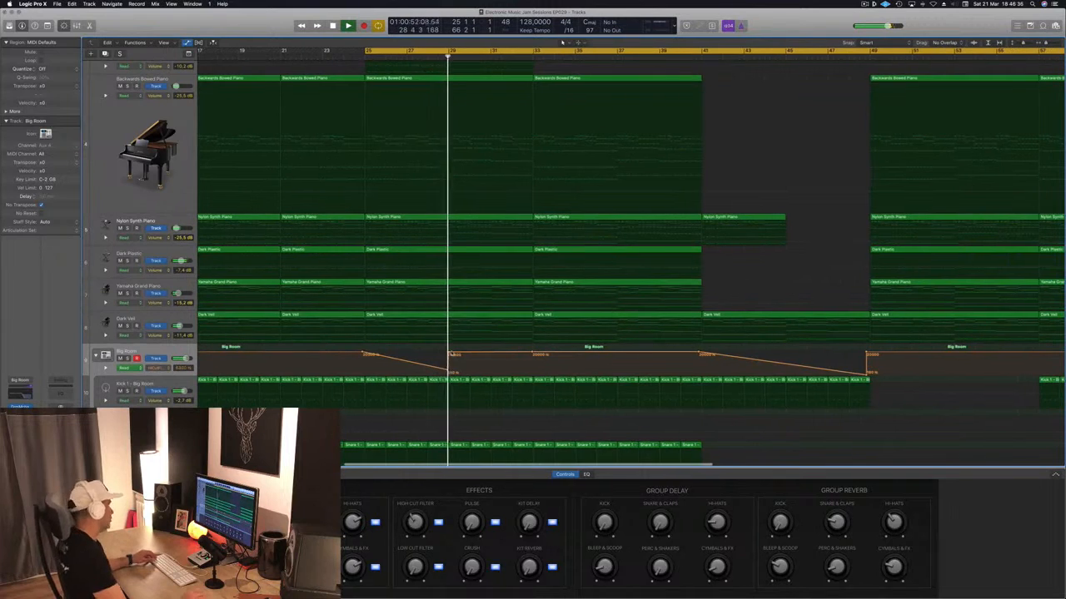
{"action": "key", "text": "super+Left"}
{"action": "key", "text": "super+Left"}
{"action": "key", "text": "super+Left"}
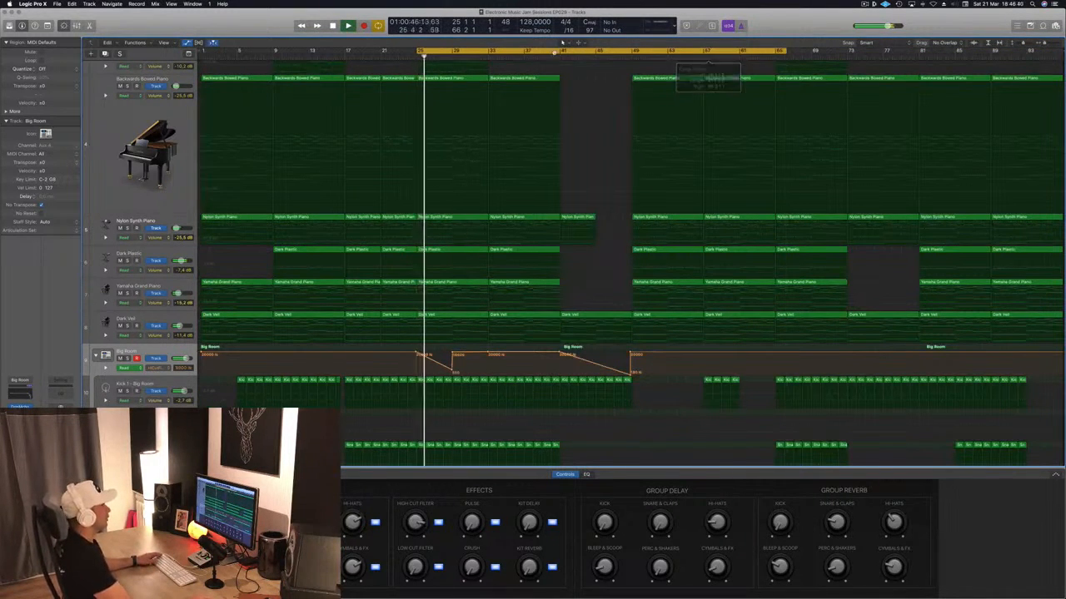
- Set the cycle range to bars 41 to 57 for playback and hide the track automation
{"action": "left_click", "coordinate": [562, 51]}
{"action": "left_click_drag", "start_coordinate": [562, 52], "coordinate": [701, 51]}
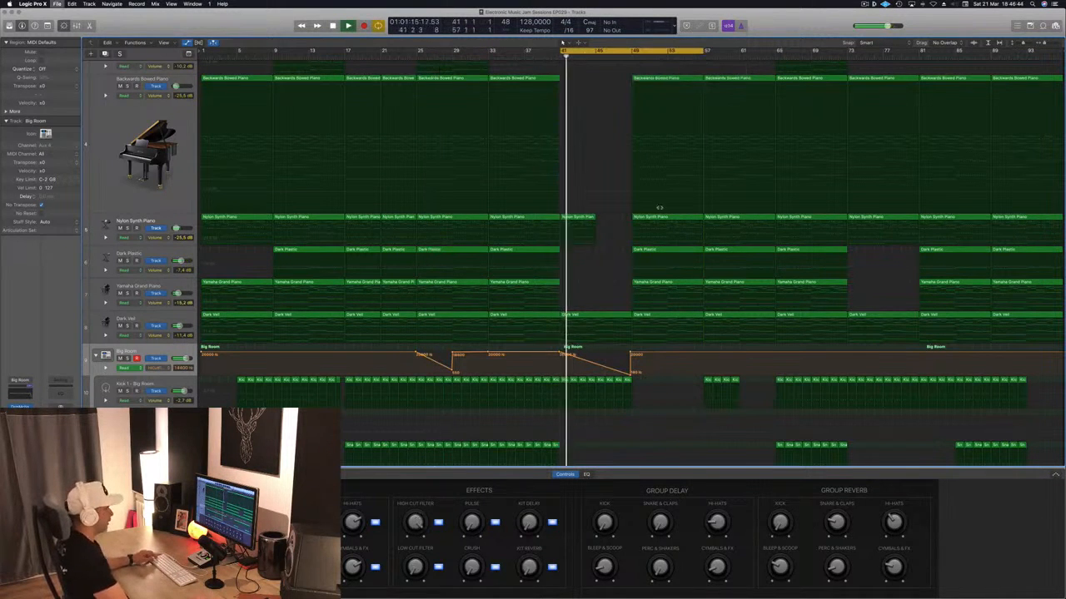
{"action": "scroll", "coordinate": [635, 352], "scroll_direction": "down", "scroll_amount": 2}
{"action": "scroll", "coordinate": [635, 352], "scroll_direction": "down", "scroll_amount": 3}
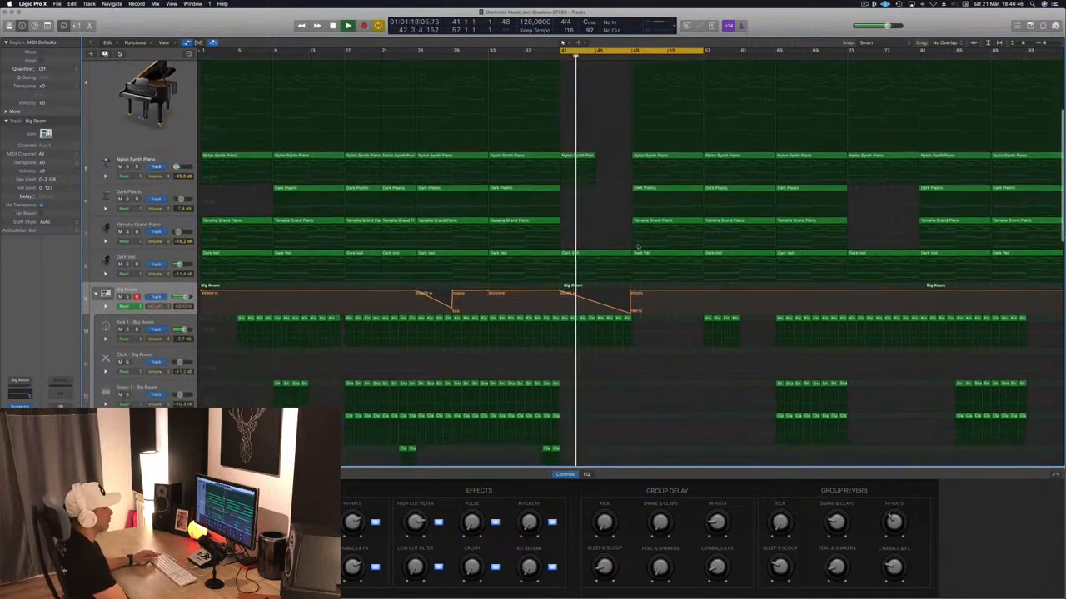
{"action": "scroll", "coordinate": [594, 272], "scroll_direction": "up", "scroll_amount": 6}
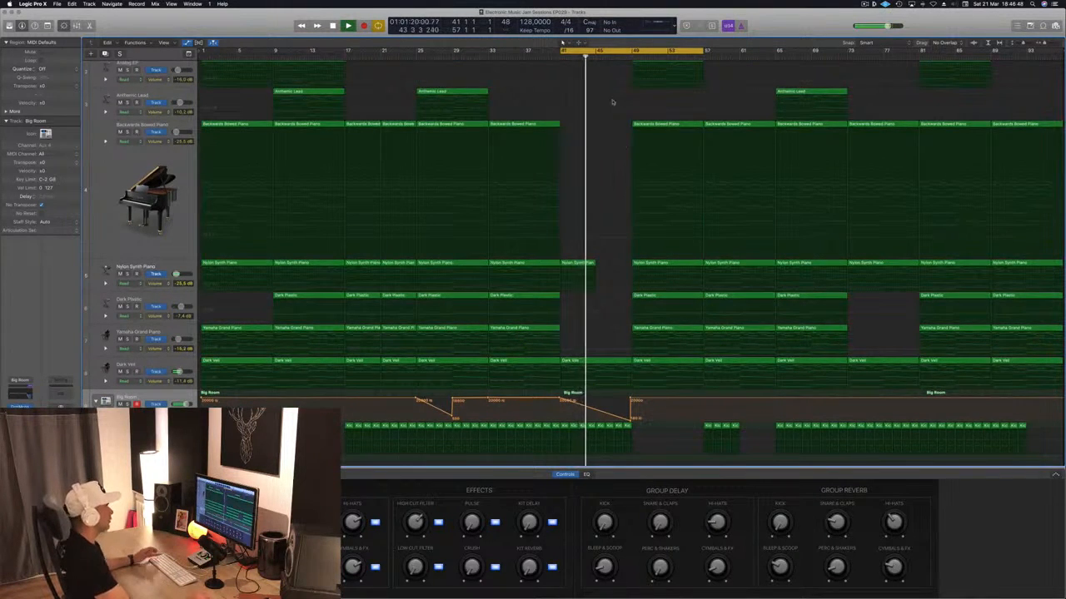
{"action": "key", "text": "super+Up"}
{"action": "key", "text": "super+Up"}
{"action": "key", "text": "super+Up"}
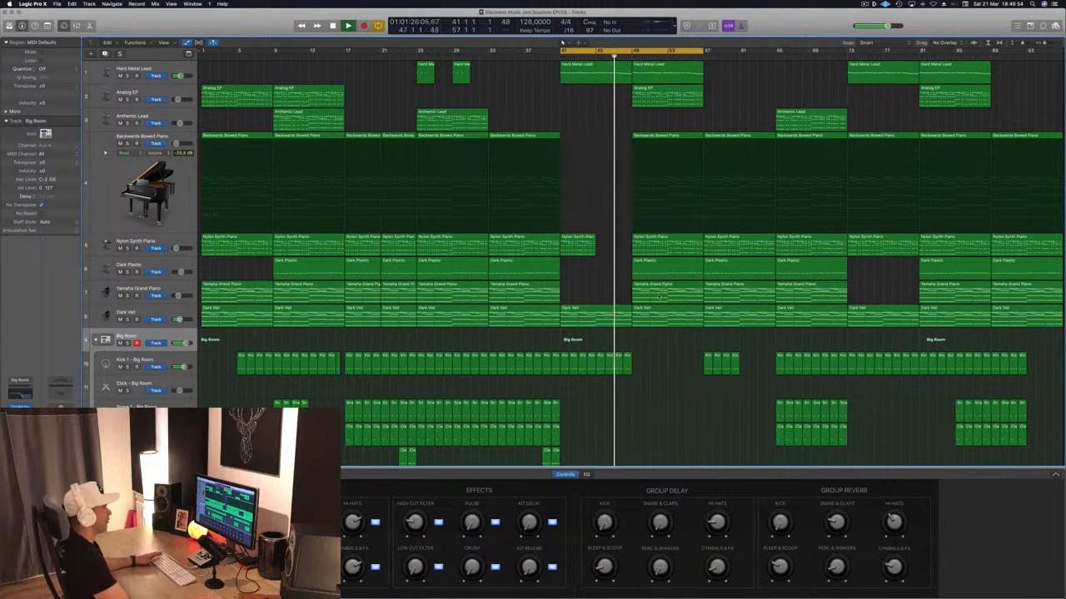
- Delete the Dark Plastic region between bars 49 and 57
{"action": "left_click", "coordinate": [673, 275]}
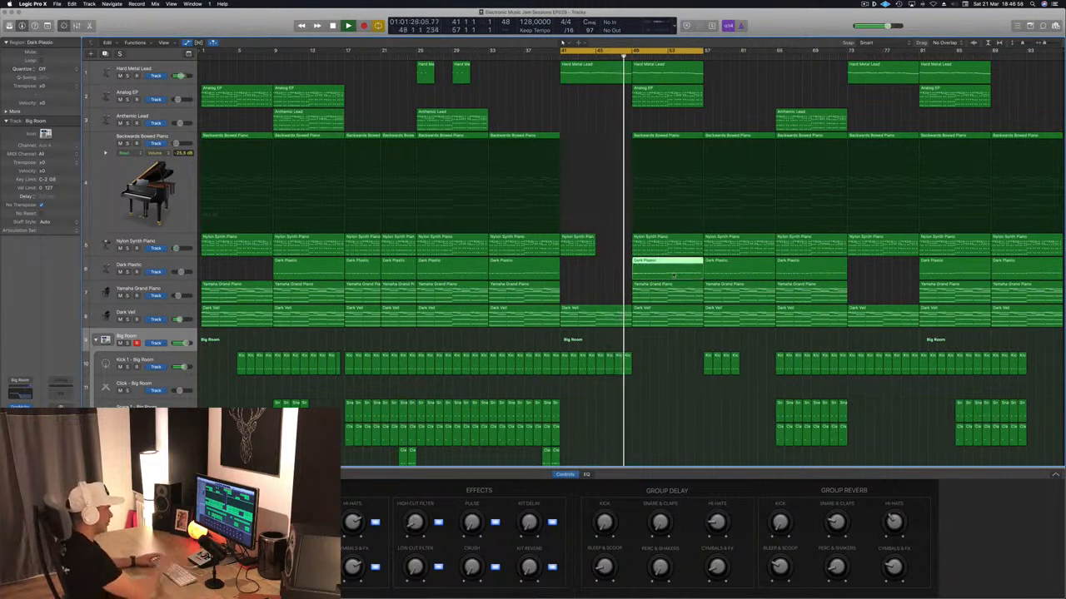
{"action": "key", "text": "Delete"}
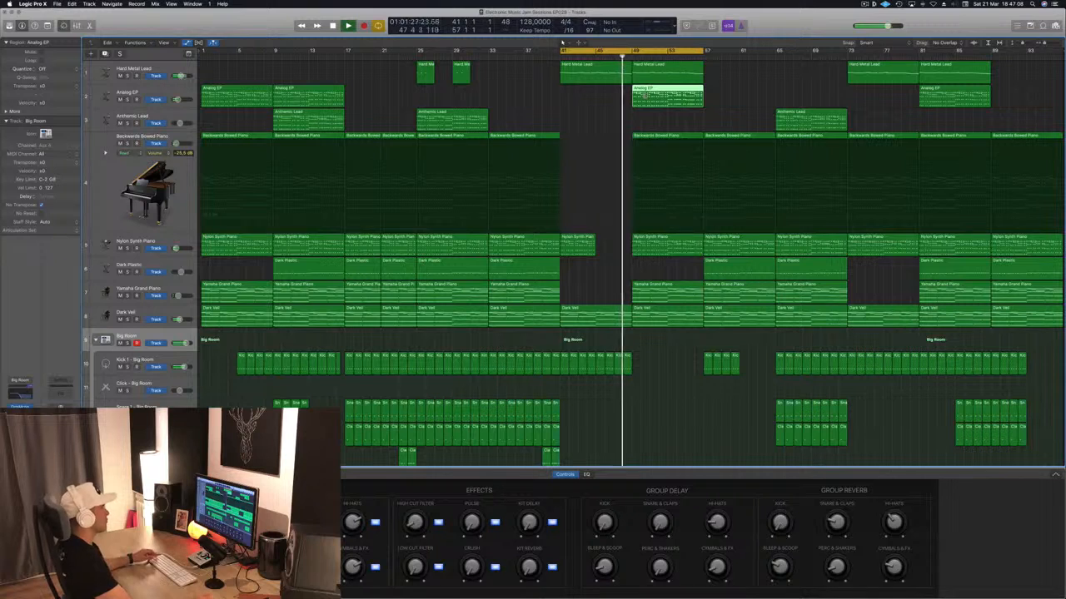
{"action": "left_click", "coordinate": [610, 101]}
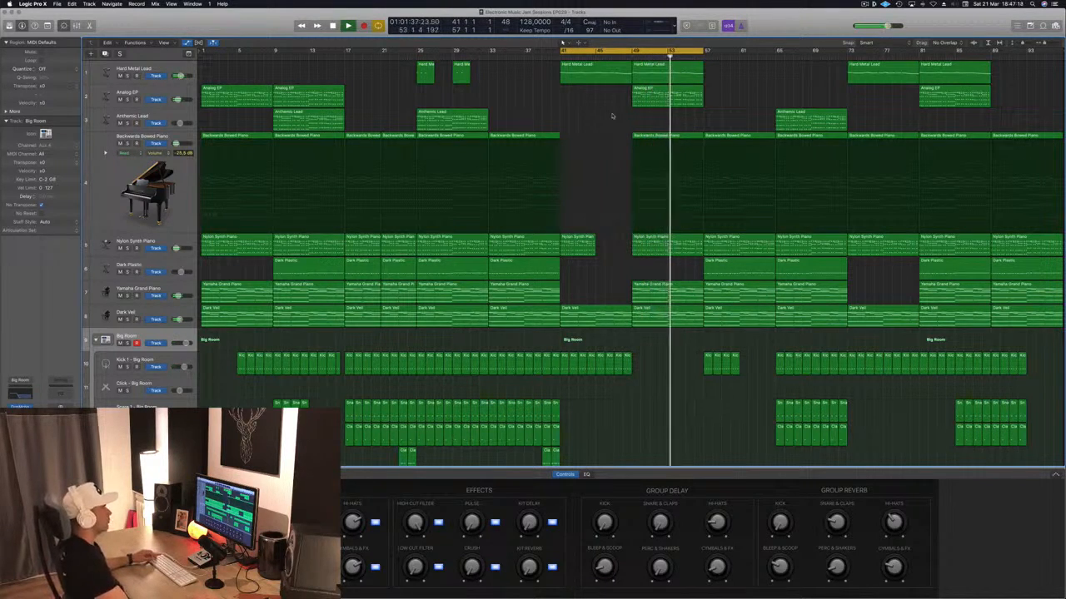
- Delete the Kick 1 regions between bars 57 and 61 and save the project
{"action": "key", "text": "super+Right"}
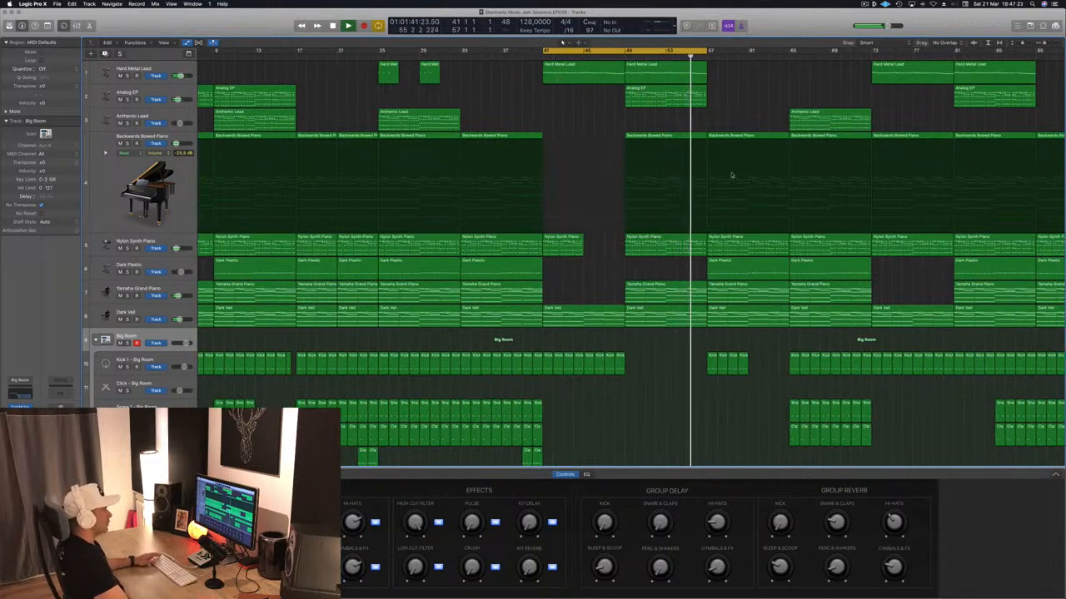
{"action": "left_click", "coordinate": [716, 356]}
{"action": "key", "text": "Delete"}
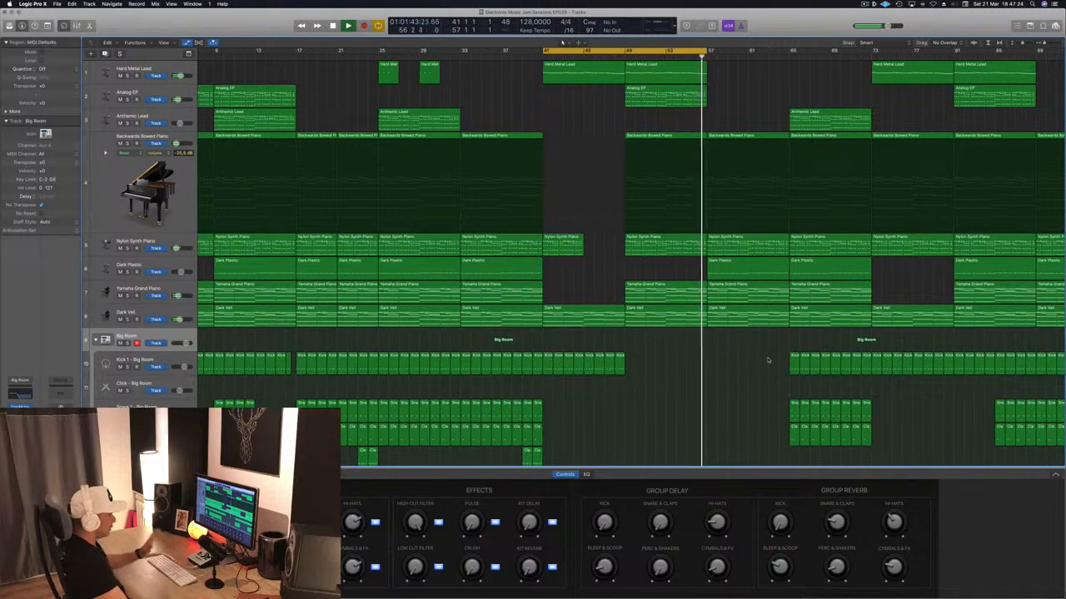
{"action": "key", "text": "super+s"}
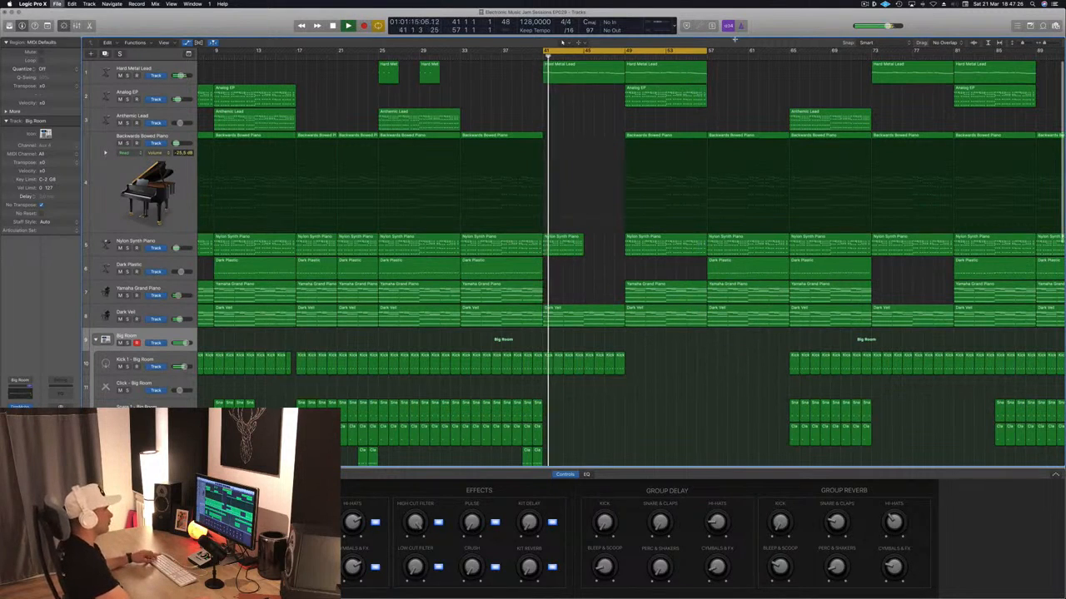
- Extend the cycle range to bar 65 and copy the Anthemic Lead region from bar 65 to bar 57
{"action": "left_click_drag", "start_coordinate": [708, 50], "coordinate": [791, 52]}
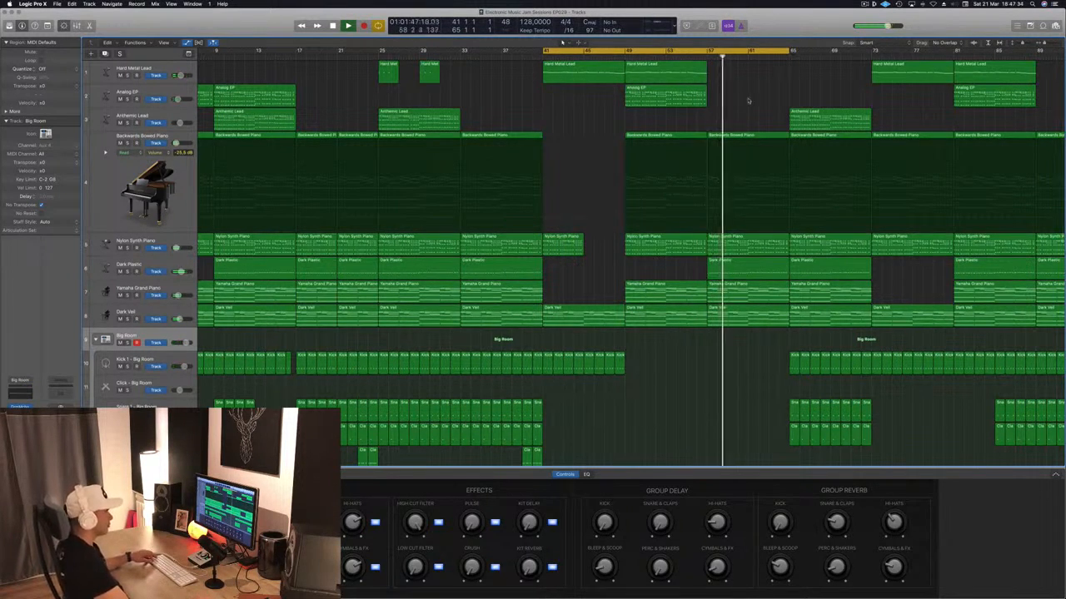
{"action": "left_click", "coordinate": [804, 116]}
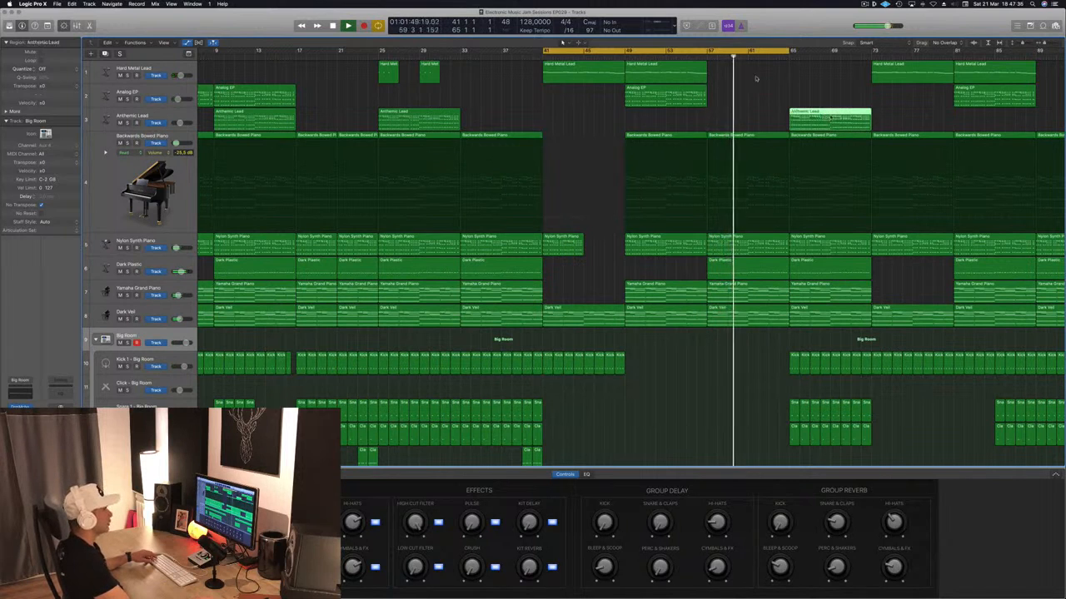
{"action": "key", "text": "comma"}
{"action": "key", "text": "comma"}
{"action": "key", "text": "comma"}
{"action": "key", "text": "comma"}
{"action": "left_click_drag", "start_coordinate": [838, 123], "coordinate": [755, 124]}
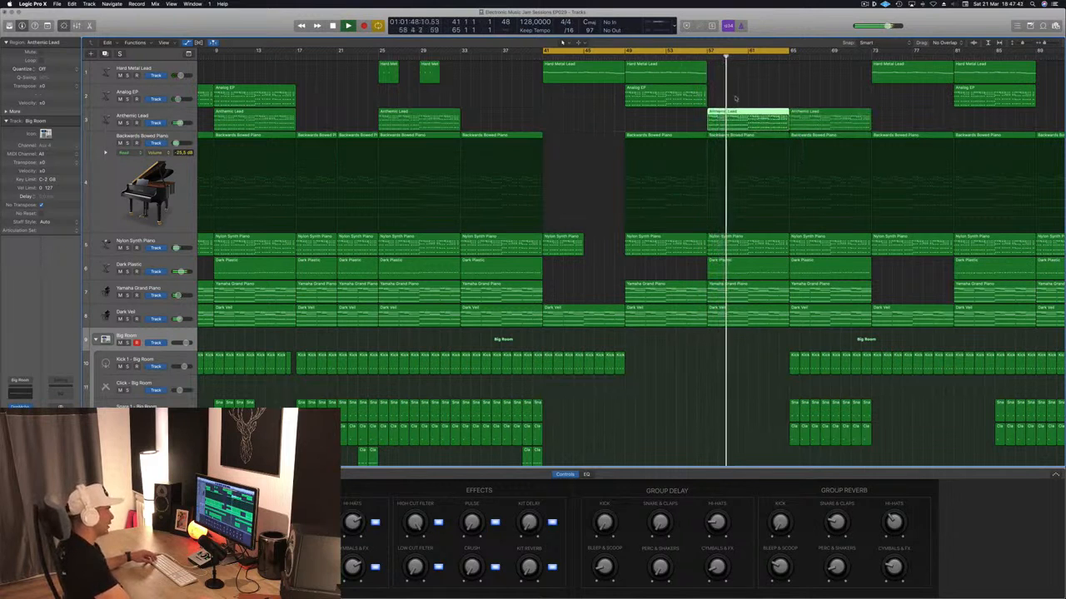
- Copy the two Snare 2 regions just before bar 41 to bar 57 and play from there
{"action": "scroll", "coordinate": [614, 428], "scroll_direction": "down", "scroll_amount": 5}
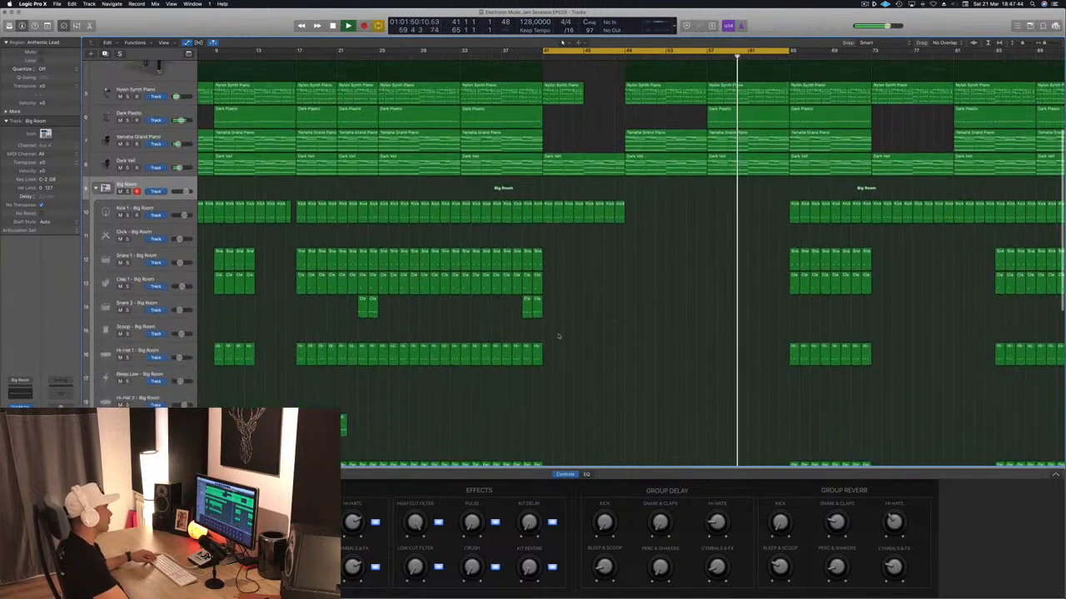
{"action": "left_click_drag", "start_coordinate": [512, 311], "coordinate": [711, 301]}
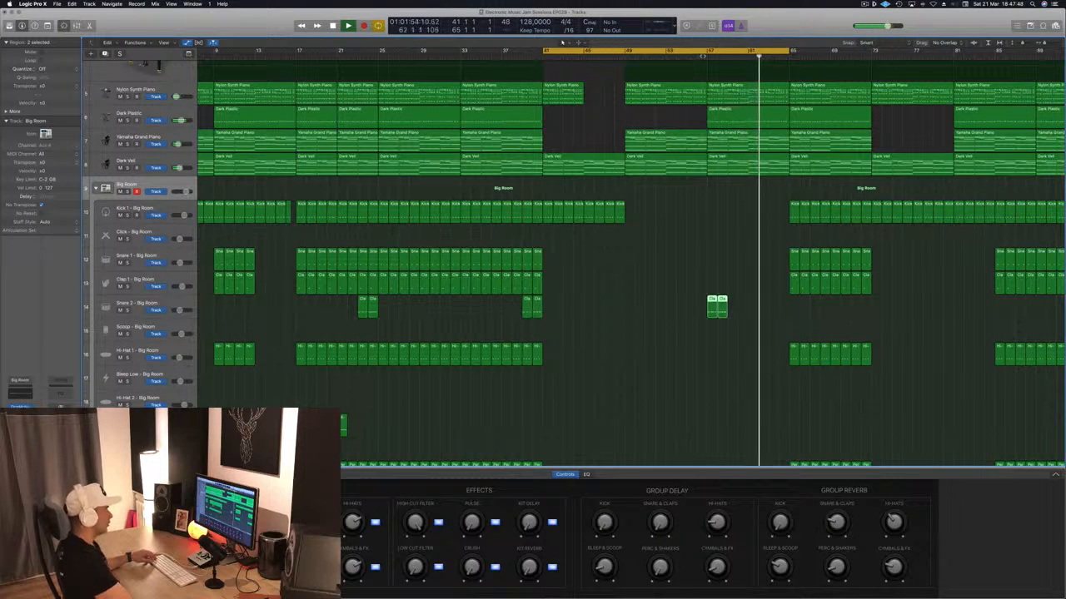
{"action": "left_click", "coordinate": [705, 56]}
{"action": "left_click", "coordinate": [751, 297]}
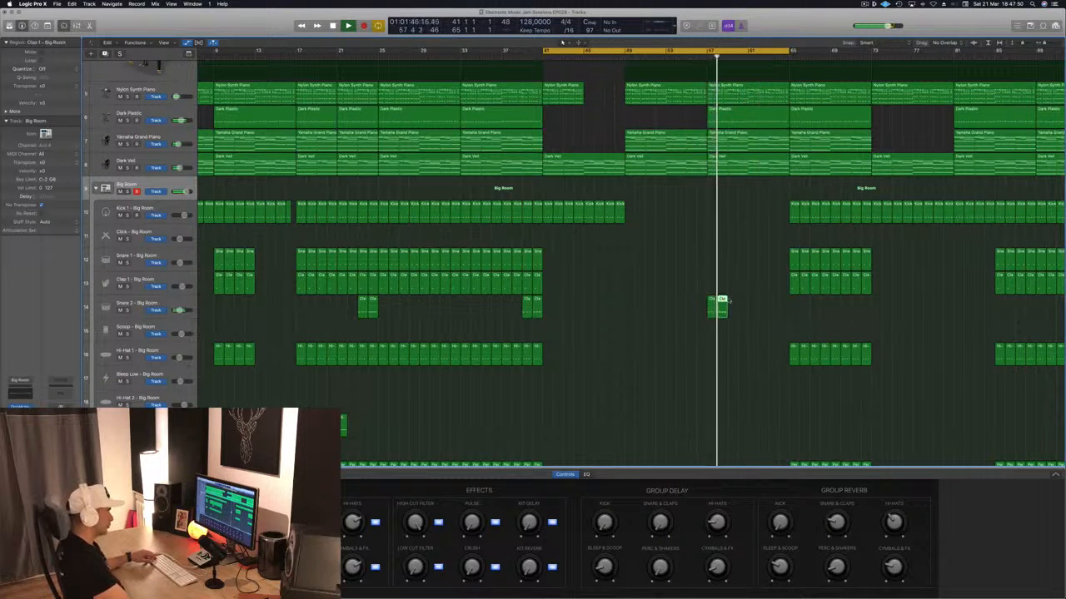
- Build a four-bar Snare 2 fill, placing the sparser roll at bars 61 and 62 and the denser one at bars 63 and 64
{"action": "key", "text": "e"}
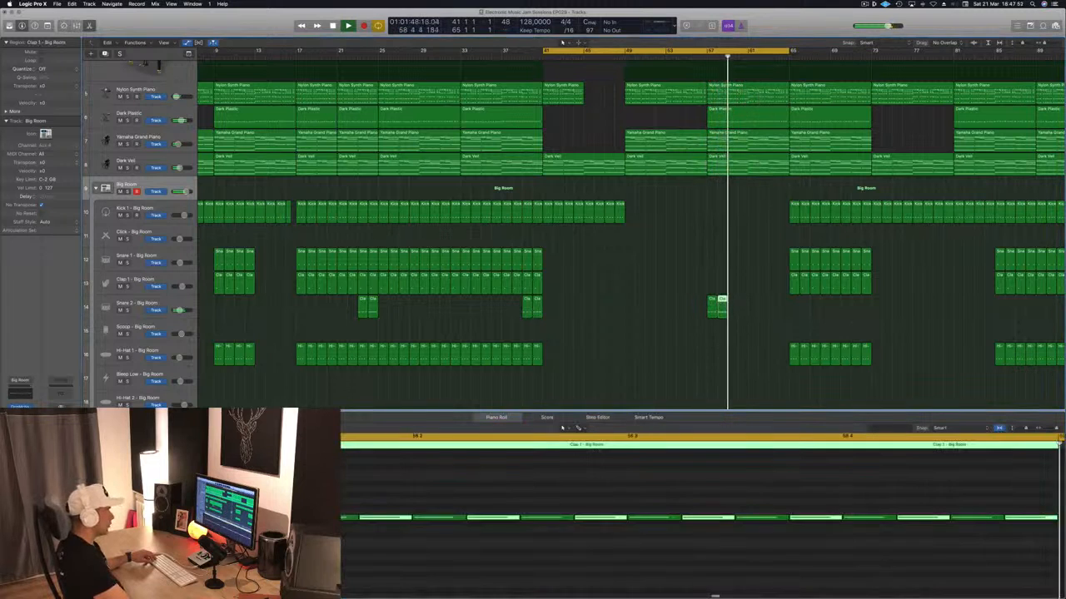
{"action": "left_click_drag", "start_coordinate": [748, 305], "coordinate": [775, 306]}
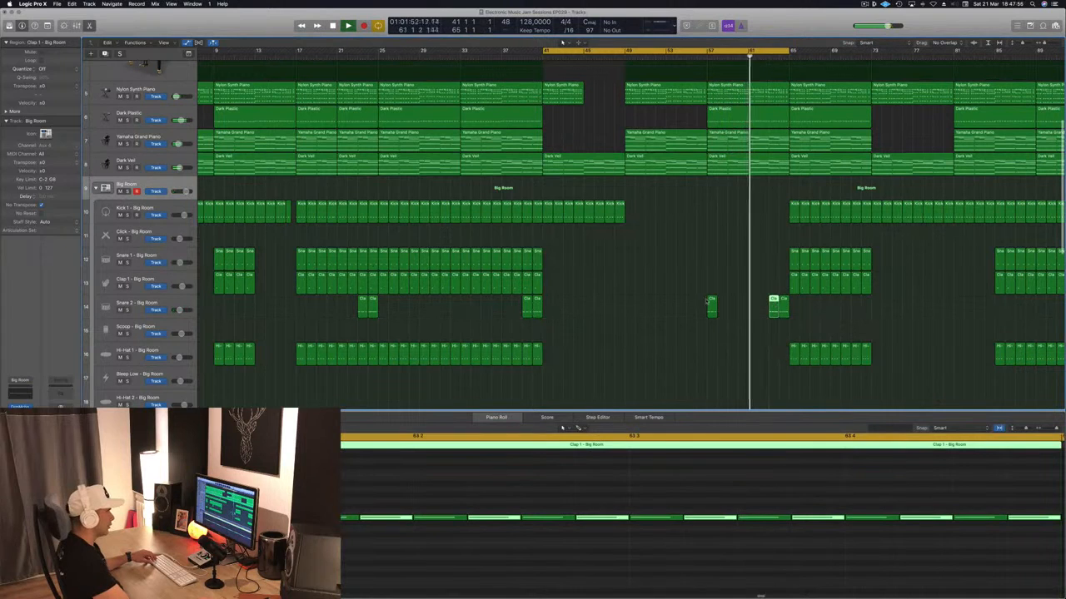
{"action": "double_click", "coordinate": [712, 301]}
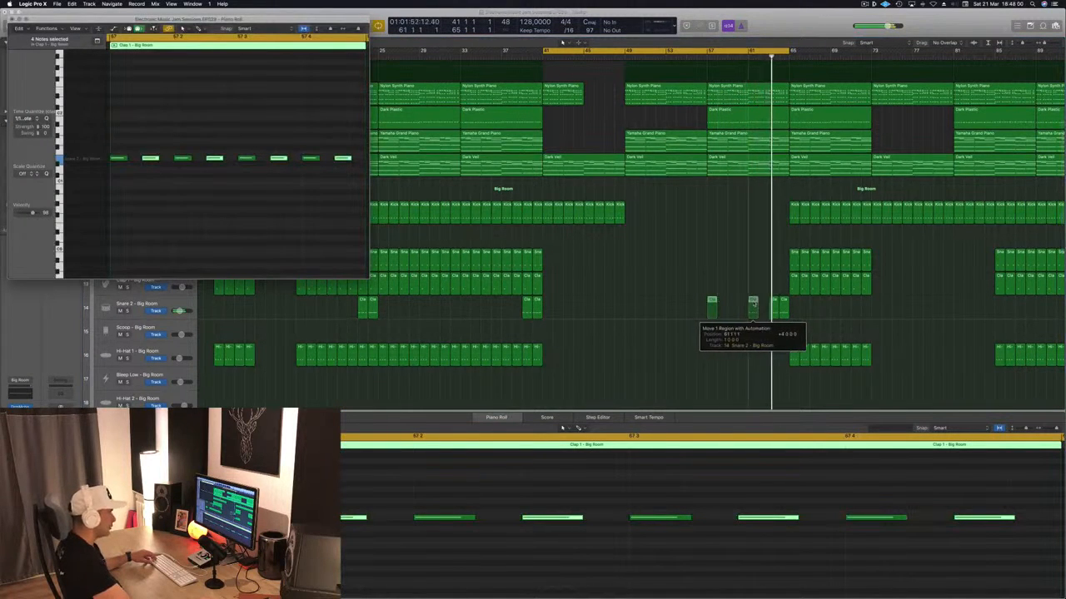
{"action": "key", "text": "super+w"}
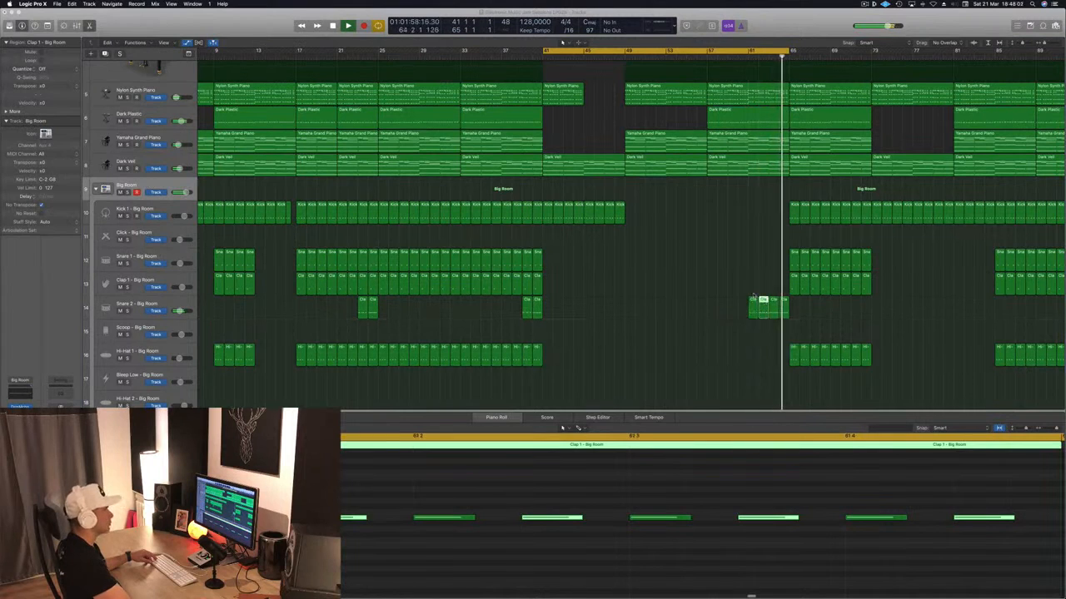
- Play from bar 57, close the note editor and shrink the track heights to review the whole arrangement
{"action": "scroll", "coordinate": [751, 301], "scroll_direction": "up", "scroll_amount": 5}
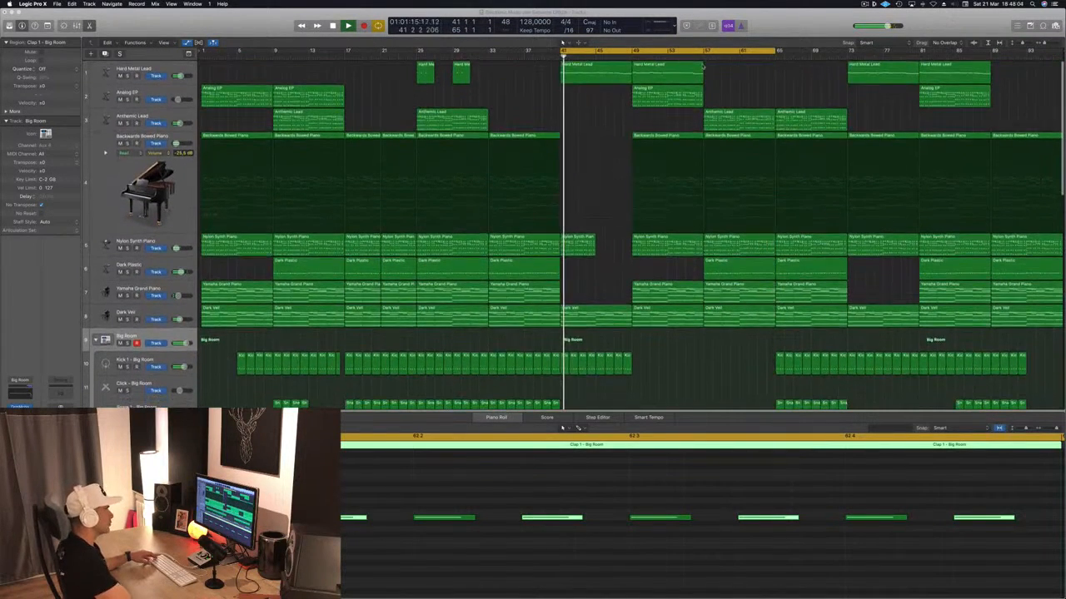
{"action": "left_click", "coordinate": [702, 58]}
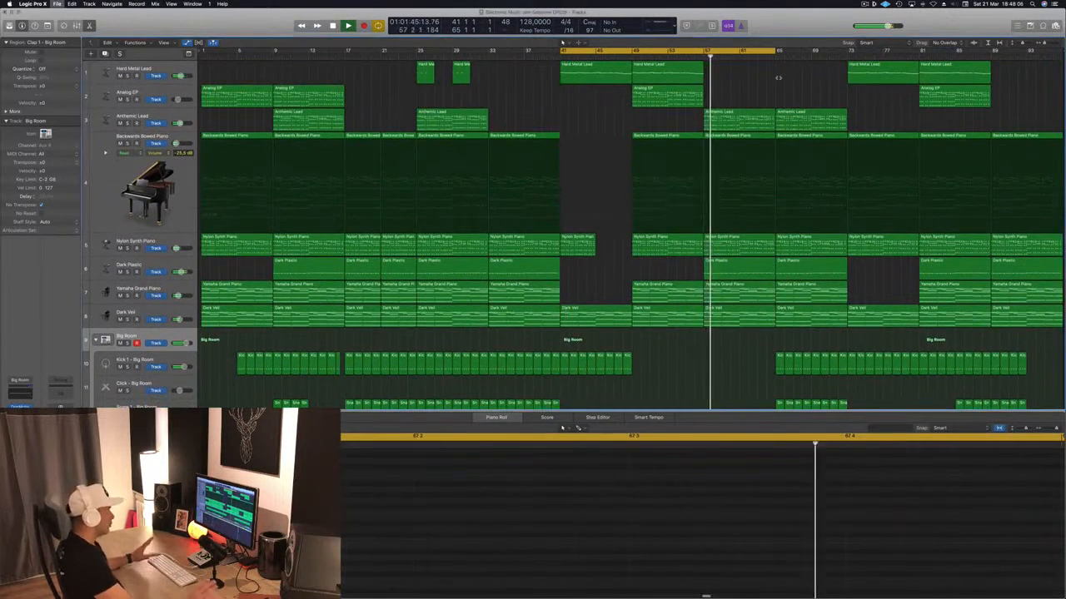
{"action": "key", "text": "super+Up"}
{"action": "key", "text": "super+Up"}
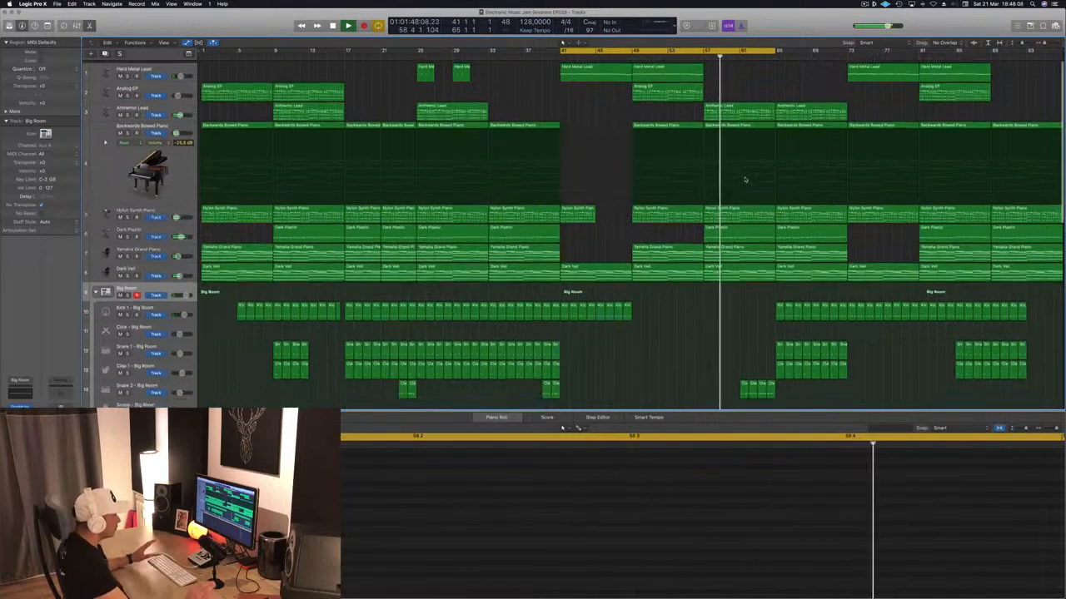
{"action": "key", "text": "x"}
{"action": "key", "text": "x"}
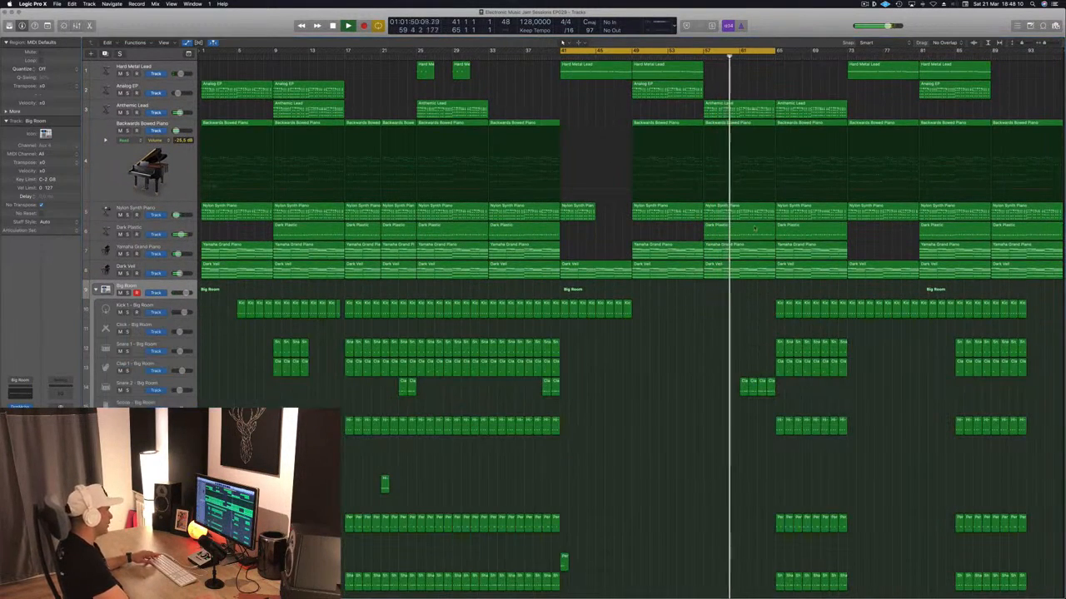
{"action": "key", "text": "super+Up"}
{"action": "key", "text": "super+Up"}
{"action": "key", "text": "super+Up"}
{"action": "key", "text": "super+Up"}
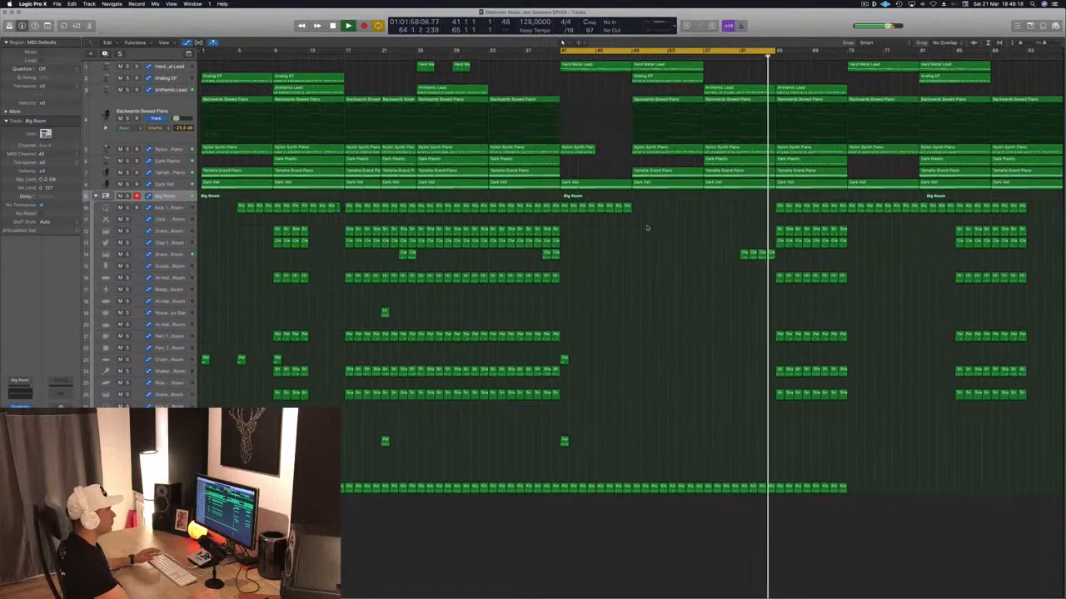
{"action": "scroll", "coordinate": [654, 307], "scroll_direction": "up", "scroll_amount": 5}
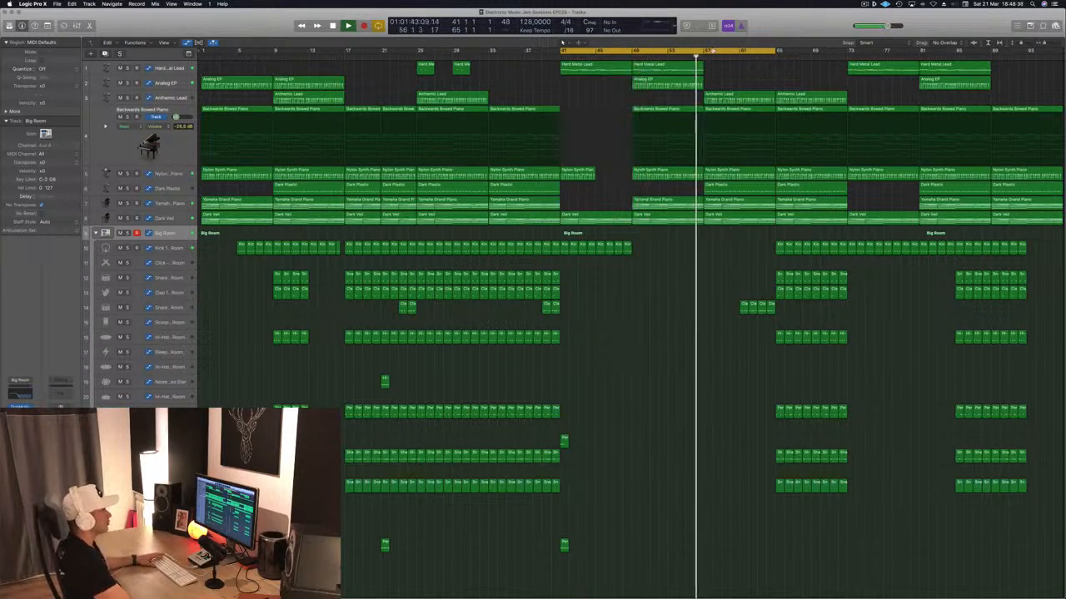
- Set the cycle range to bars 57 to 81 and delete the Dark Plastic region at bar 57
{"action": "left_click_drag", "start_coordinate": [712, 51], "coordinate": [858, 52]}
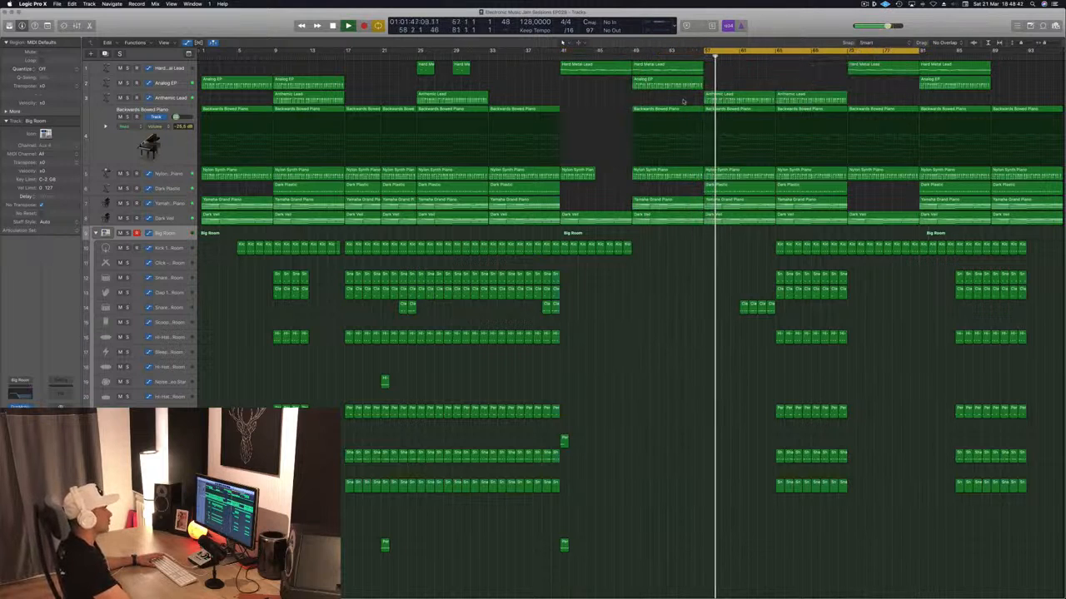
{"action": "left_click", "coordinate": [725, 192]}
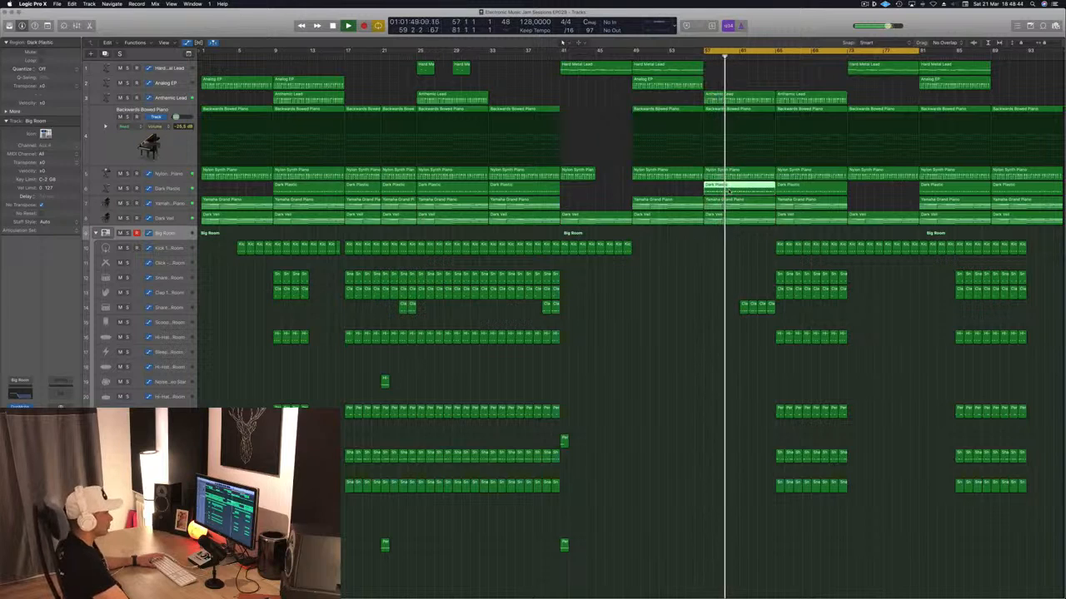
{"action": "key", "text": "Delete"}
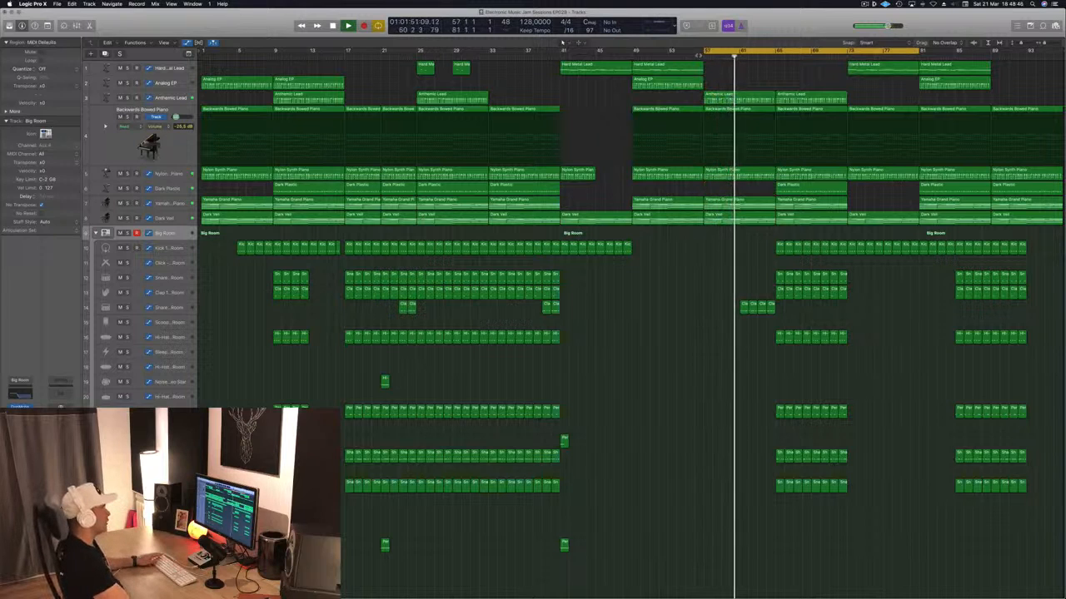
- Restart playback from bar 57 and duplicate the Dark Veil track with its settings onto a new empty track
{"action": "left_click", "coordinate": [695, 58]}
{"action": "left_click", "coordinate": [174, 217]}
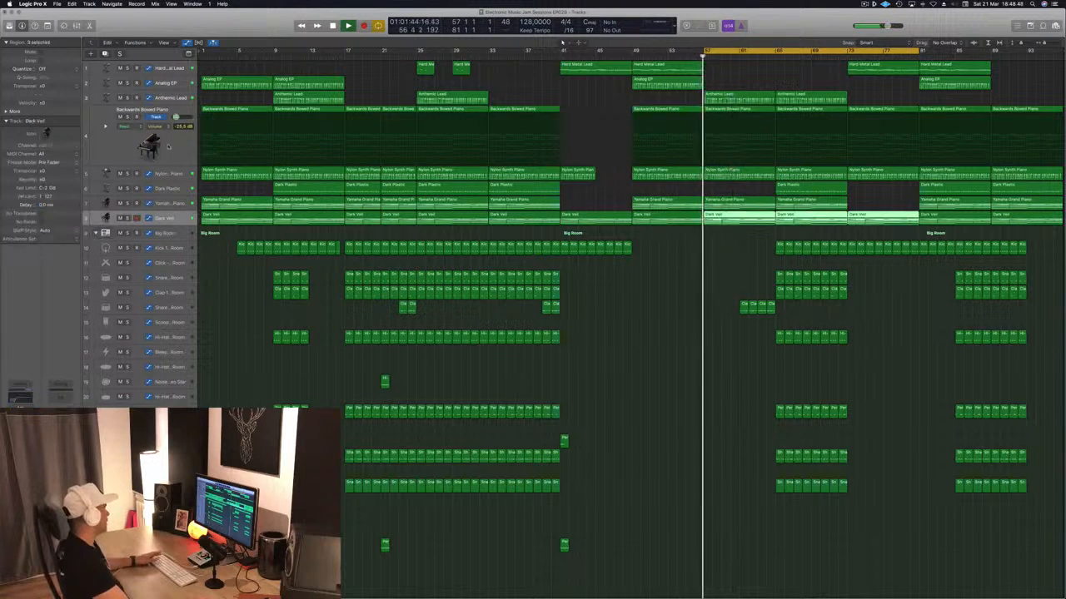
{"action": "key", "text": "super+d"}
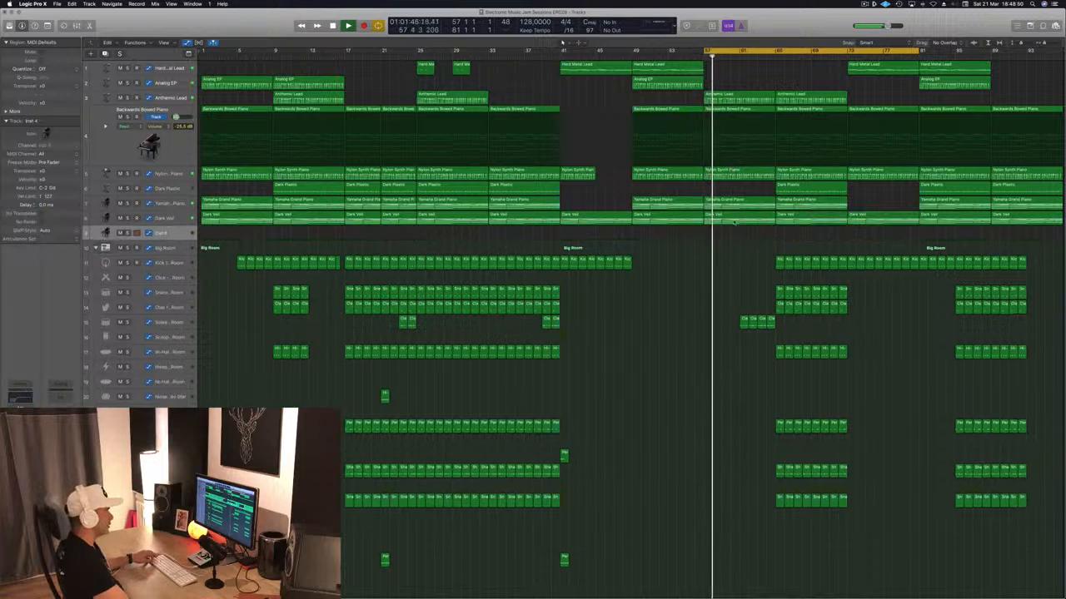
{"action": "left_click", "coordinate": [728, 220]}
{"action": "left_click_drag", "start_coordinate": [728, 220], "coordinate": [729, 235]}
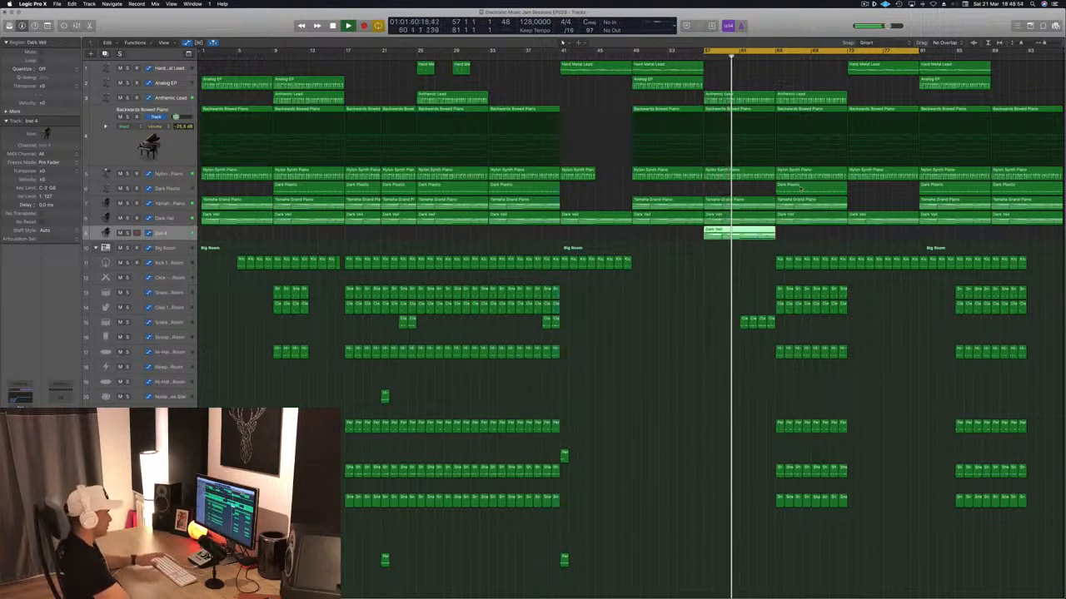
{"action": "key", "text": "Delete"}
- Copy the Dark Plastic region from bar 65 to bar 57 on the new track and open its notes for editing
{"action": "left_click", "coordinate": [816, 191]}
{"action": "left_click_drag", "start_coordinate": [816, 191], "coordinate": [744, 234]}
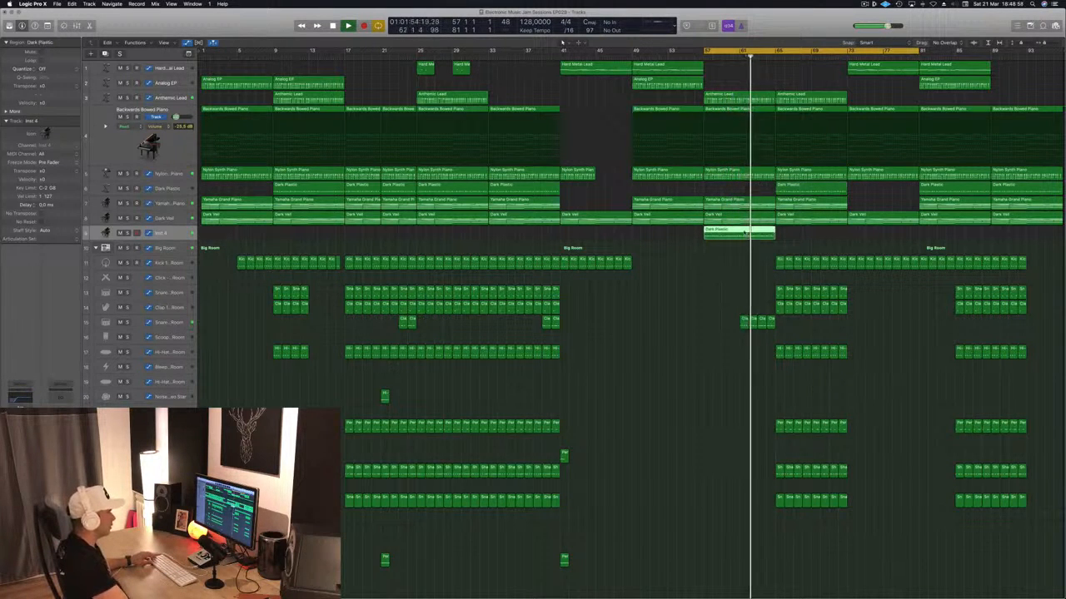
{"action": "double_click", "coordinate": [744, 234]}
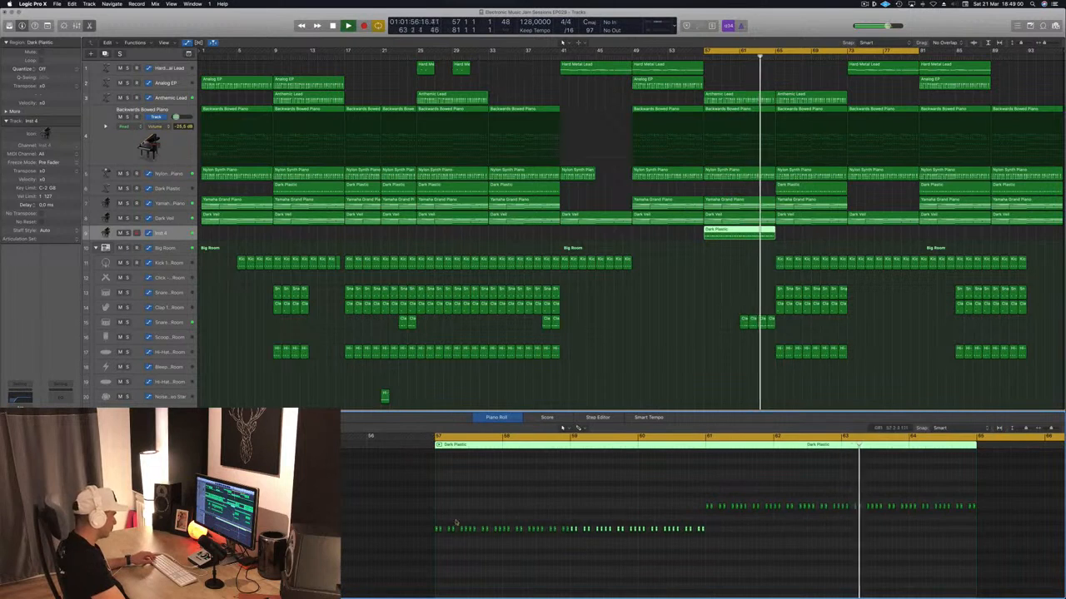
- Replace the copied region's short repeated notes with two sustained four-bar notes at the same pitches, starting at bars 57 and 61
{"action": "left_click_drag", "start_coordinate": [437, 523], "coordinate": [698, 542]}
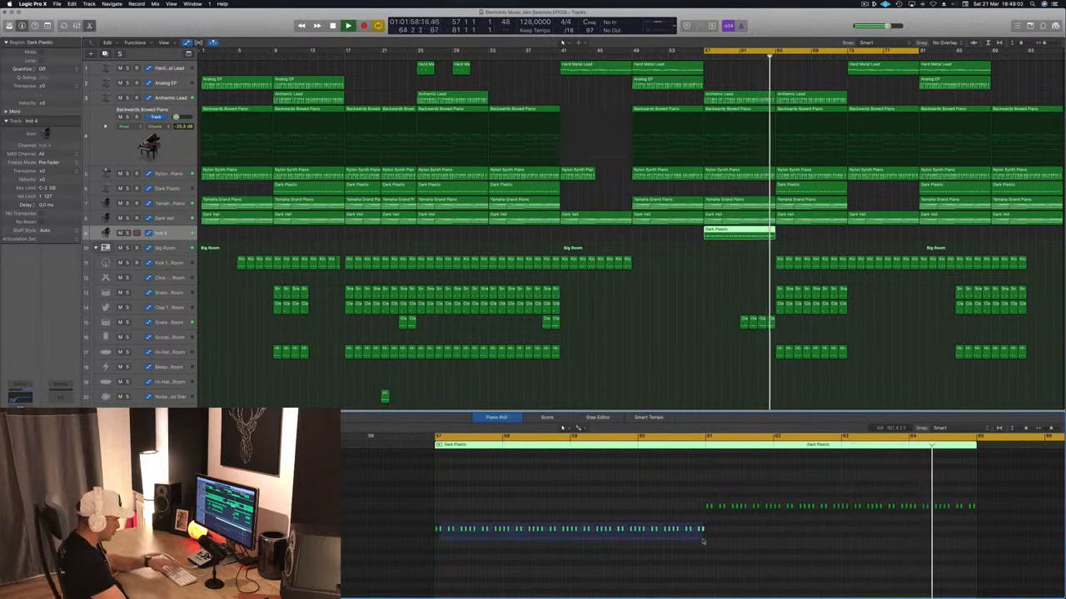
{"action": "key", "text": "Delete"}
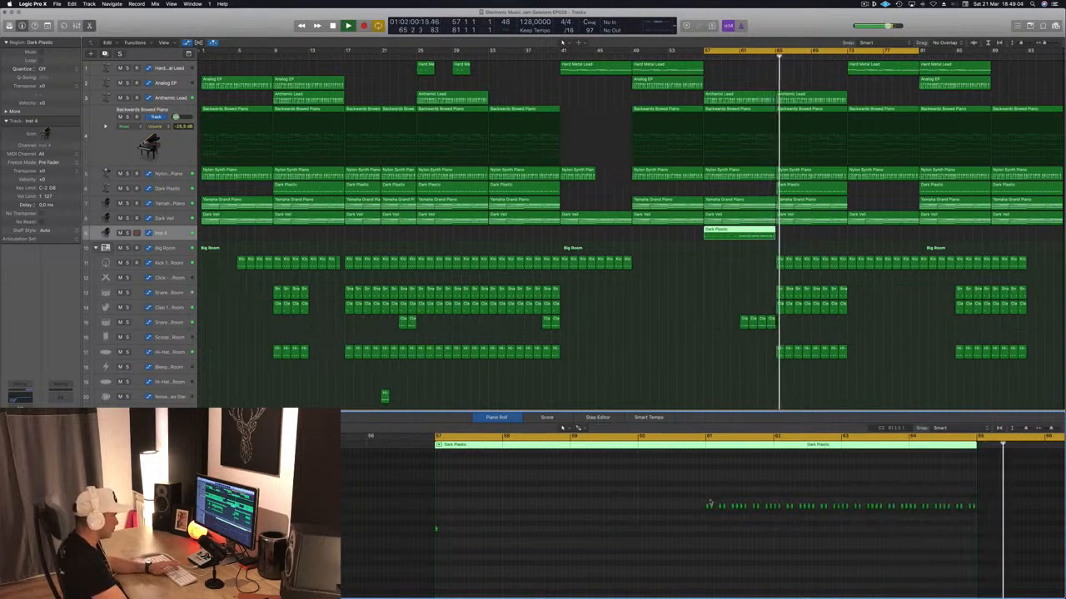
{"action": "left_click_drag", "start_coordinate": [713, 499], "coordinate": [999, 514]}
{"action": "key", "text": "Delete"}
{"action": "left_click_drag", "start_coordinate": [360, 487], "coordinate": [897, 582]}
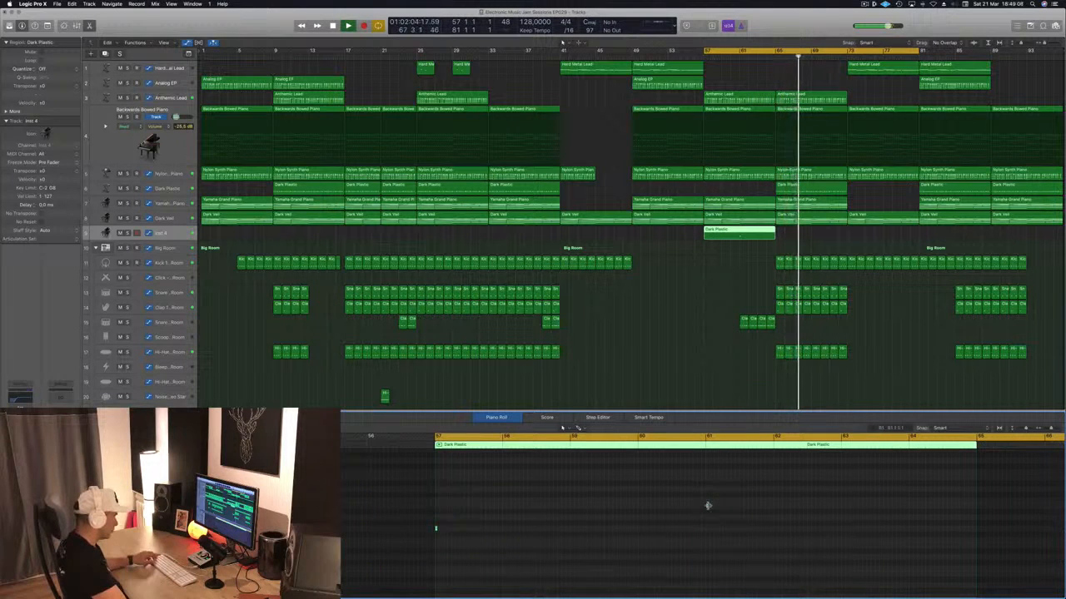
{"action": "left_click_drag", "start_coordinate": [707, 506], "coordinate": [976, 508]}
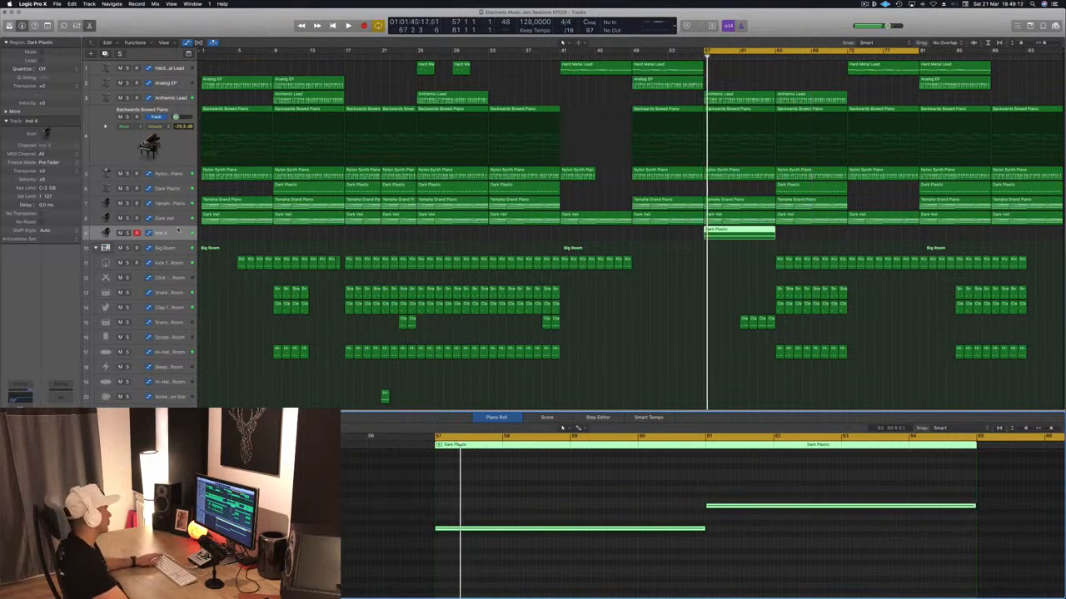
- Play the sustained notes from bar 57 and load the Deeper Emotion (1) pad preset in the new track's Alchemy synth
{"action": "key", "text": "space"}
{"action": "key", "text": "space"}
{"action": "key", "text": "space"}
{"action": "key", "text": "space"}
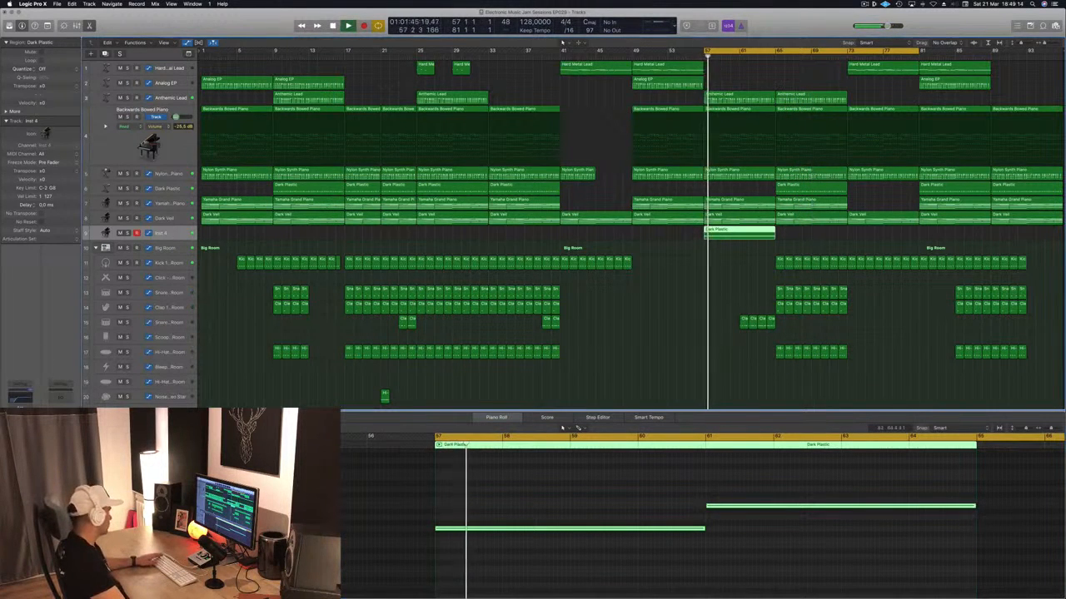
{"action": "key", "text": "v"}
{"action": "key", "text": "space"}
{"action": "key", "text": "space"}
{"action": "left_click_drag", "start_coordinate": [214, 29], "coordinate": [483, 123]}
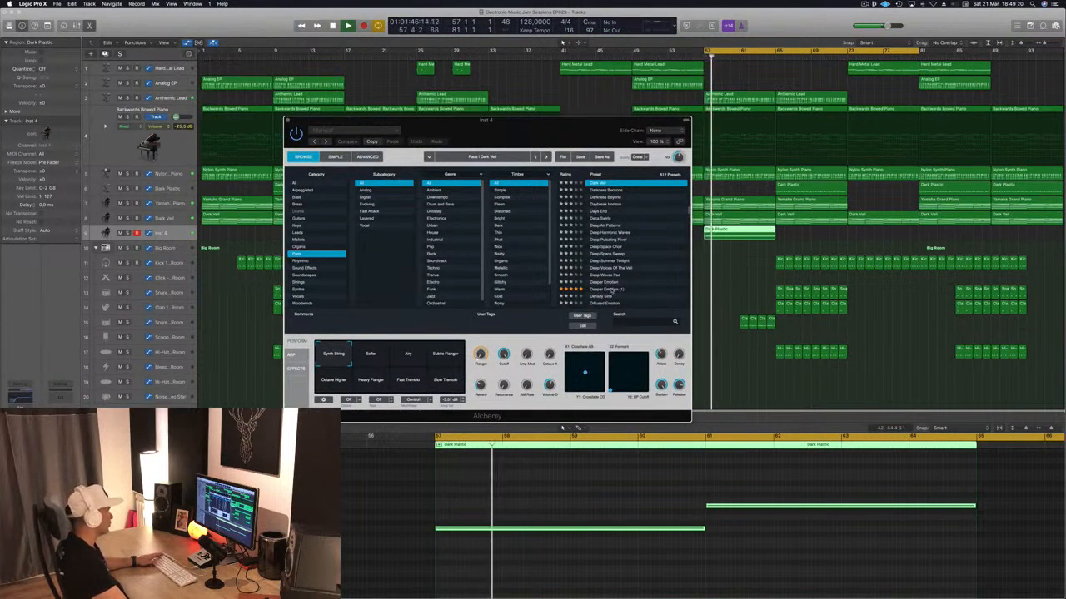
{"action": "left_click", "coordinate": [613, 289]}
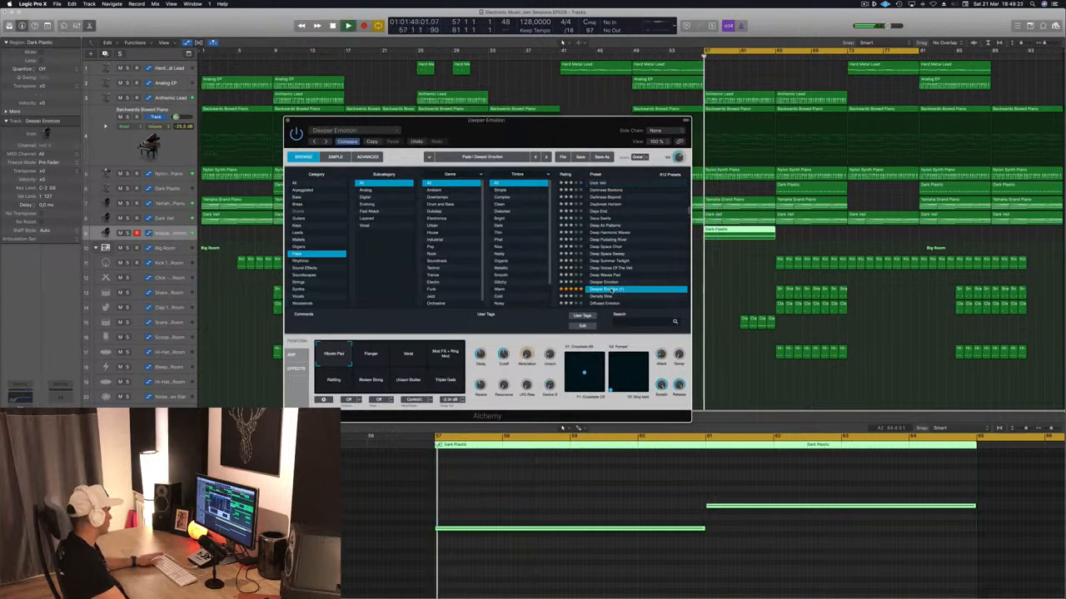
- Lower the low-cut frequency in the new pad track's Channel EQ to 20 Hz and close the EQ
{"action": "left_click", "coordinate": [18, 400]}
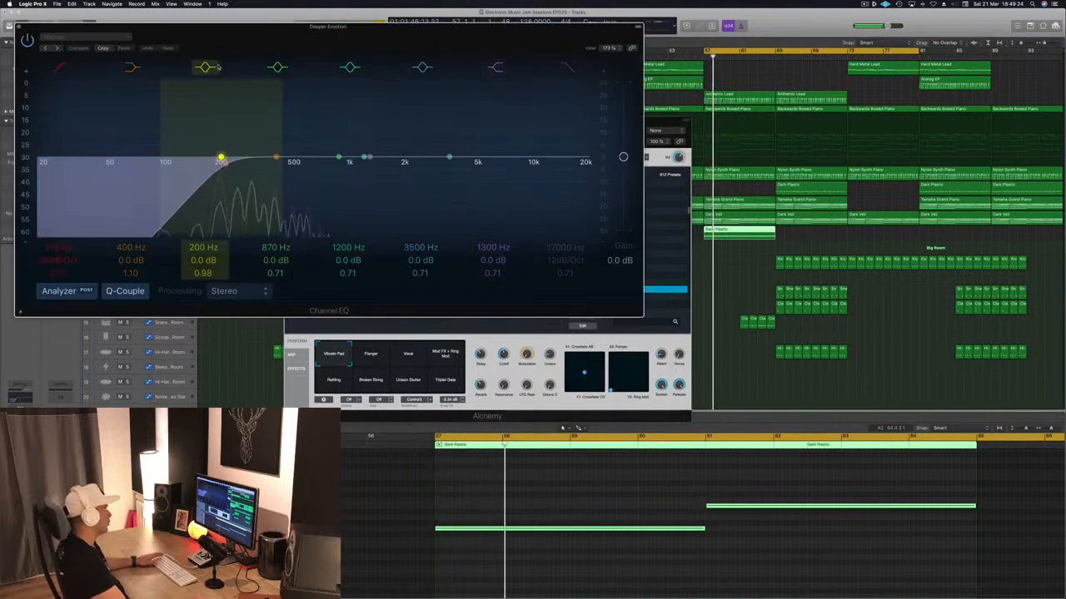
{"action": "left_click_drag", "start_coordinate": [240, 150], "coordinate": [42, 158]}
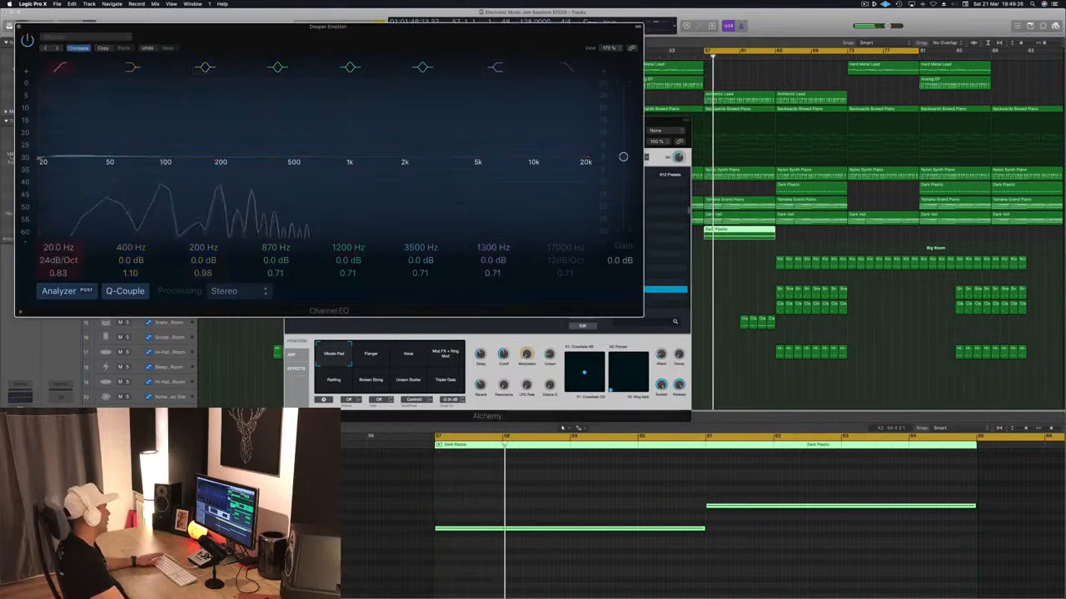
{"action": "left_click", "coordinate": [18, 27]}
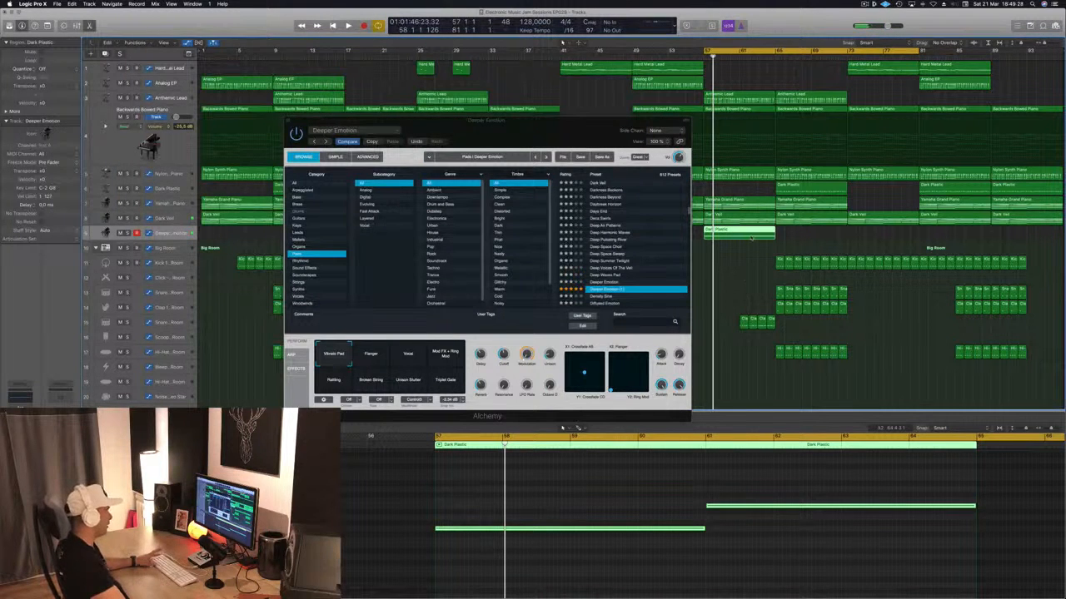
- Audition the Flanger, Vocal and Mod FX + Ring Mod variations of Deeper Emotion, return to Vibrato Pad and close the synth
{"action": "left_click", "coordinate": [592, 138]}
{"action": "left_click", "coordinate": [171, 233]}
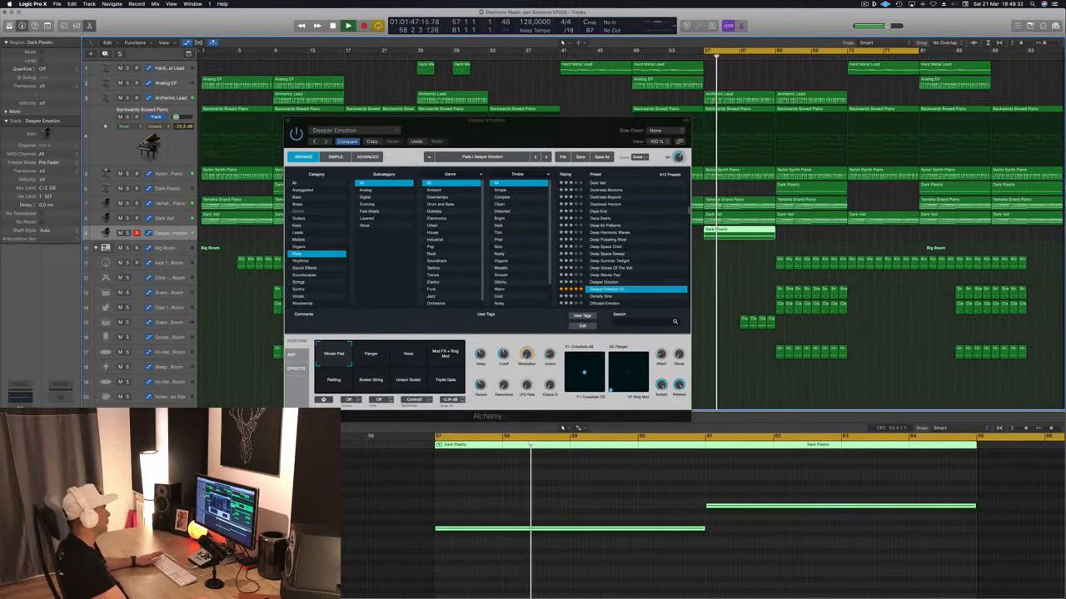
{"action": "left_click_drag", "start_coordinate": [541, 129], "coordinate": [438, 138]}
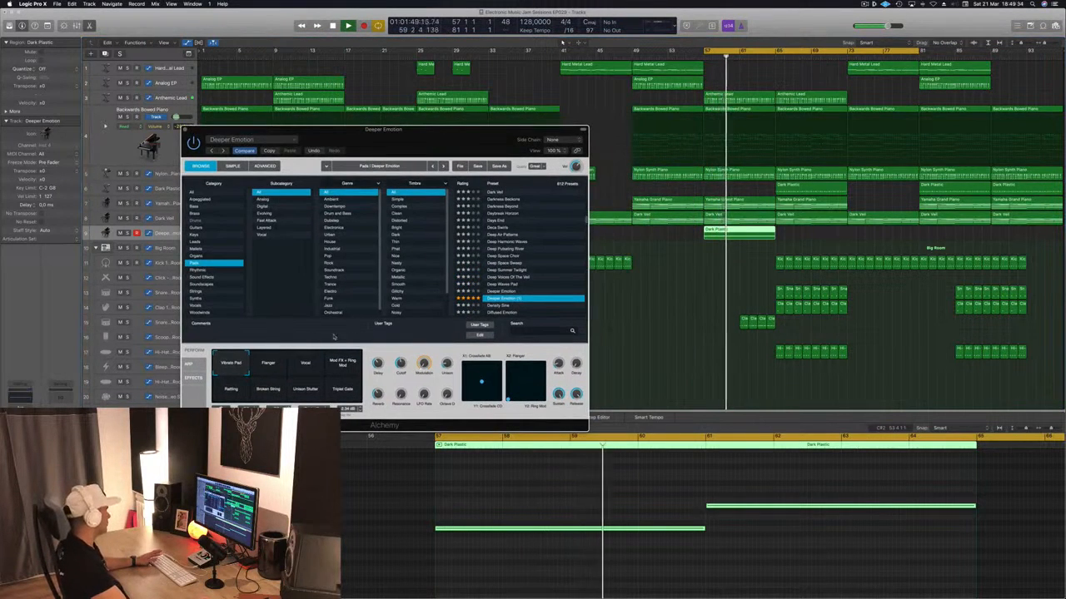
{"action": "left_click", "coordinate": [272, 372]}
{"action": "left_click", "coordinate": [306, 364]}
{"action": "left_click", "coordinate": [342, 364]}
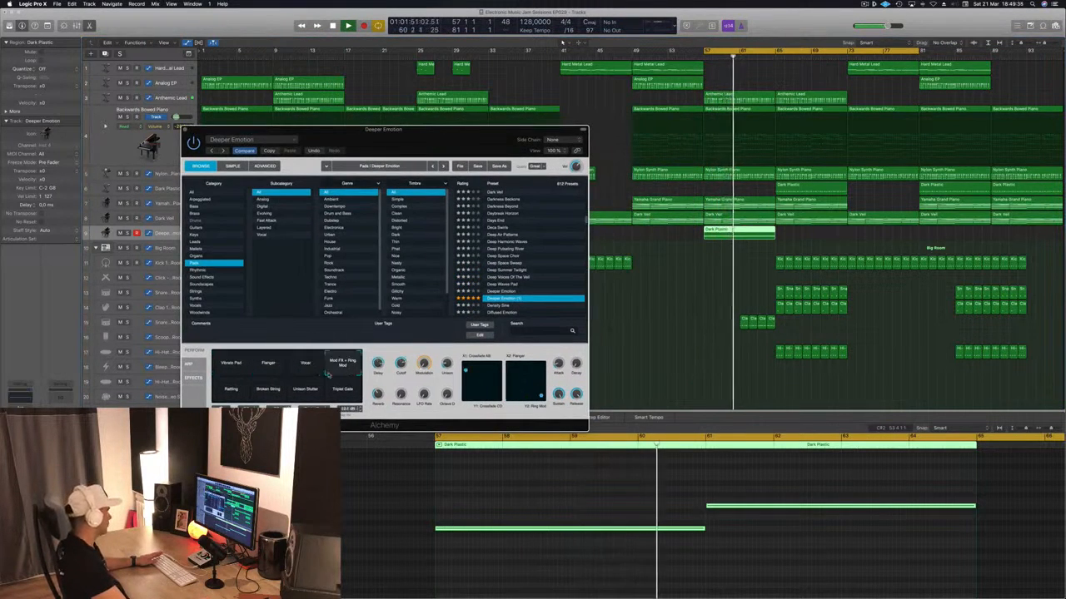
{"action": "left_click", "coordinate": [232, 364]}
{"action": "left_click_drag", "start_coordinate": [441, 142], "coordinate": [516, 143]}
{"action": "key", "text": "super+w"}
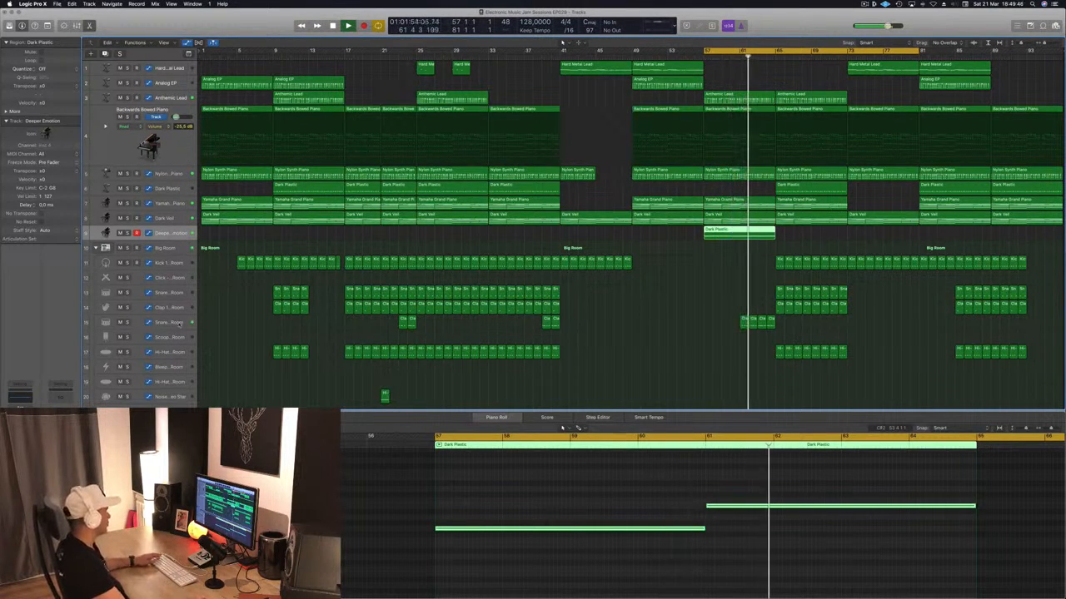
- Select the four Snare 2 fill regions at bars 61 to 64 and replay the section from bar 57
{"action": "left_click_drag", "start_coordinate": [785, 331], "coordinate": [698, 314]}
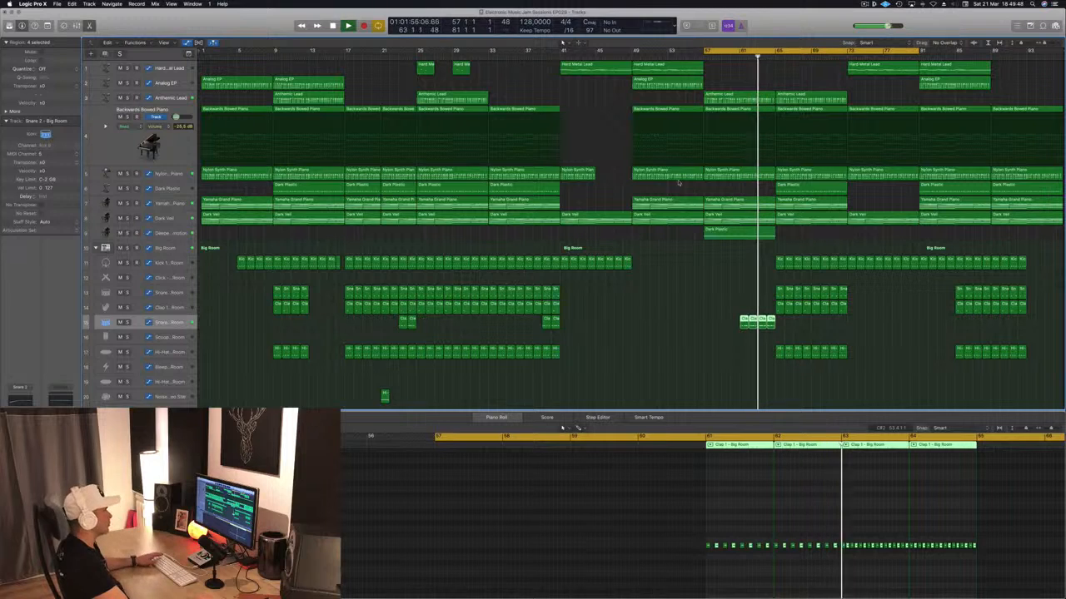
{"action": "key", "text": "space"}
{"action": "key", "text": "space"}
- Enlarge the Dark Veil track, open its Alchemy synth and solo the track
{"action": "left_click", "coordinate": [179, 220]}
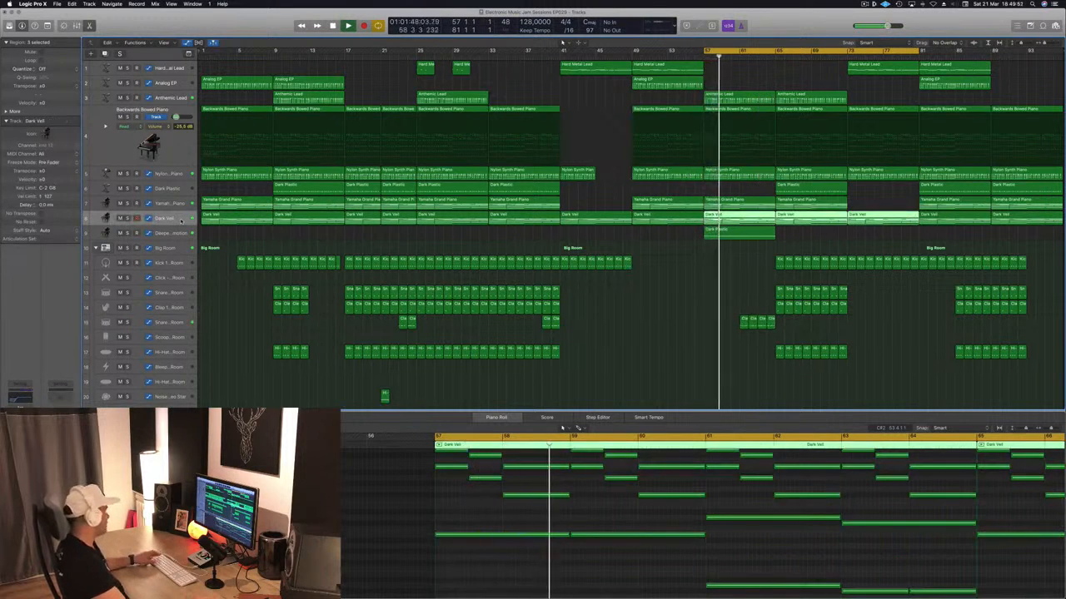
{"action": "left_click_drag", "start_coordinate": [179, 227], "coordinate": [179, 268]}
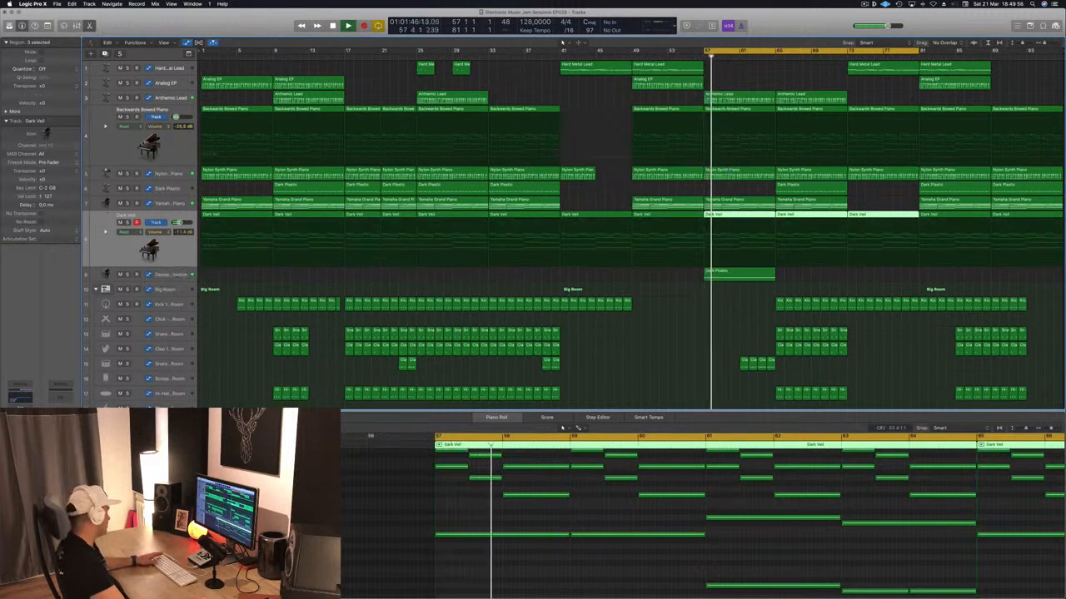
{"action": "key", "text": "v"}
{"action": "left_click_drag", "start_coordinate": [247, 29], "coordinate": [594, 111]}
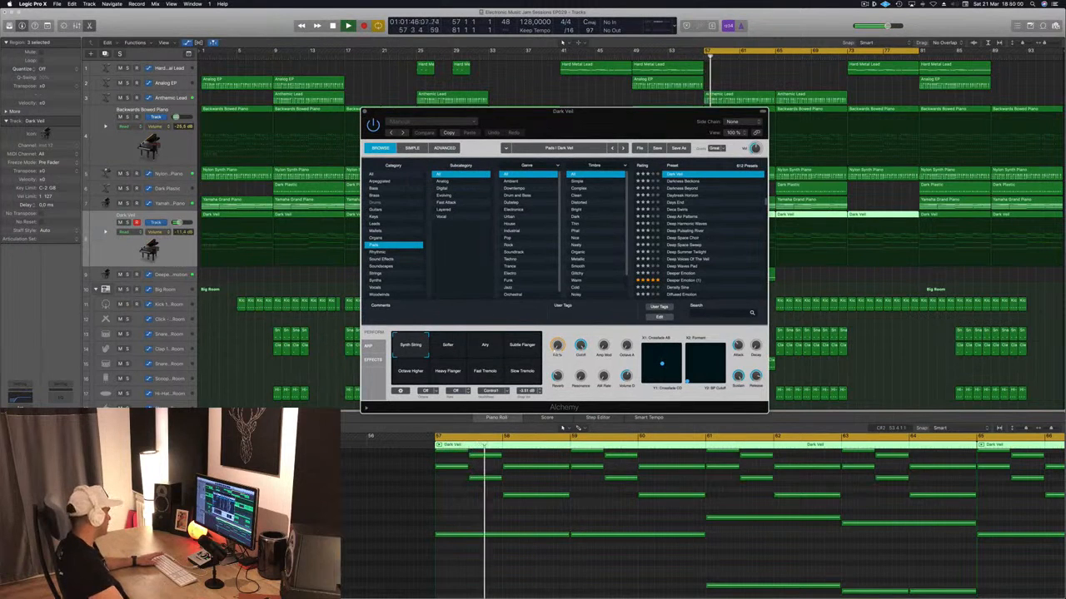
{"action": "left_click", "coordinate": [128, 222]}
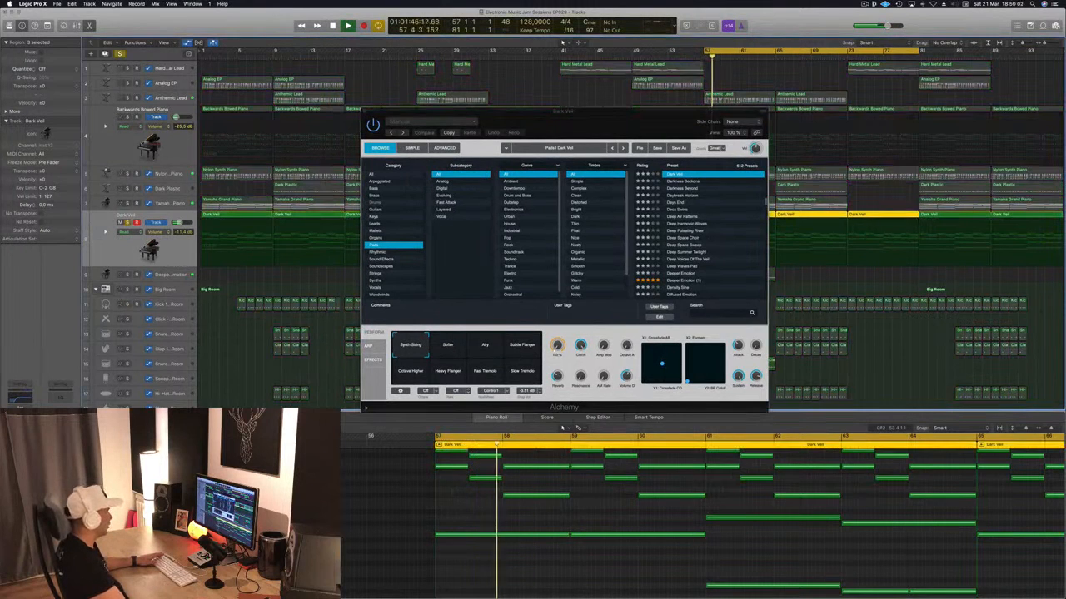
- Audition Dark Veil's Airy variation, return to Synth String, close the synth and unsolo the track
{"action": "left_click_drag", "start_coordinate": [537, 127], "coordinate": [471, 115]}
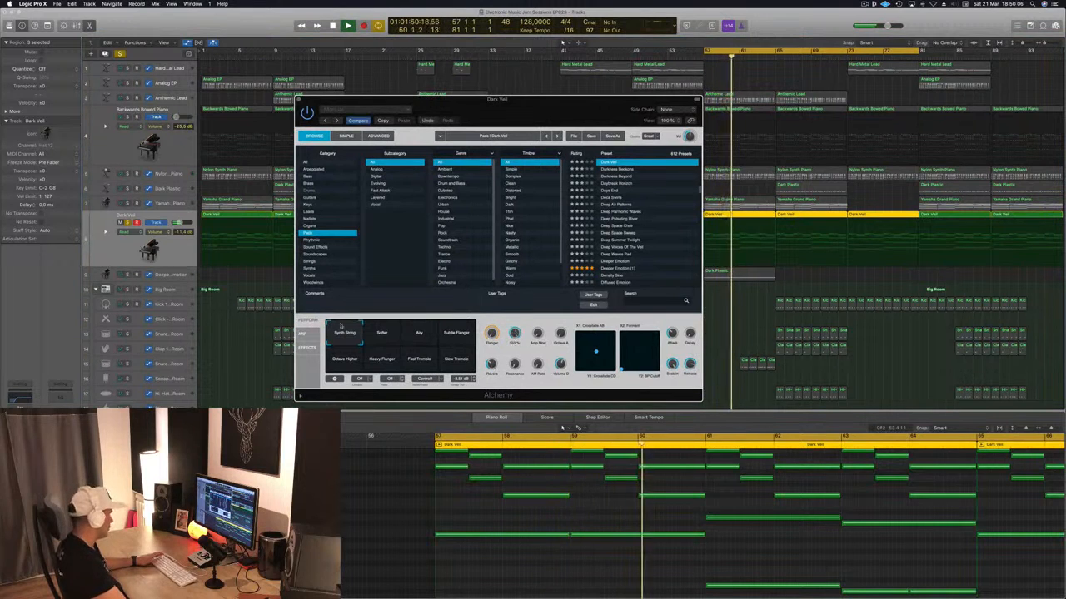
{"action": "left_click", "coordinate": [418, 333]}
{"action": "left_click", "coordinate": [337, 341]}
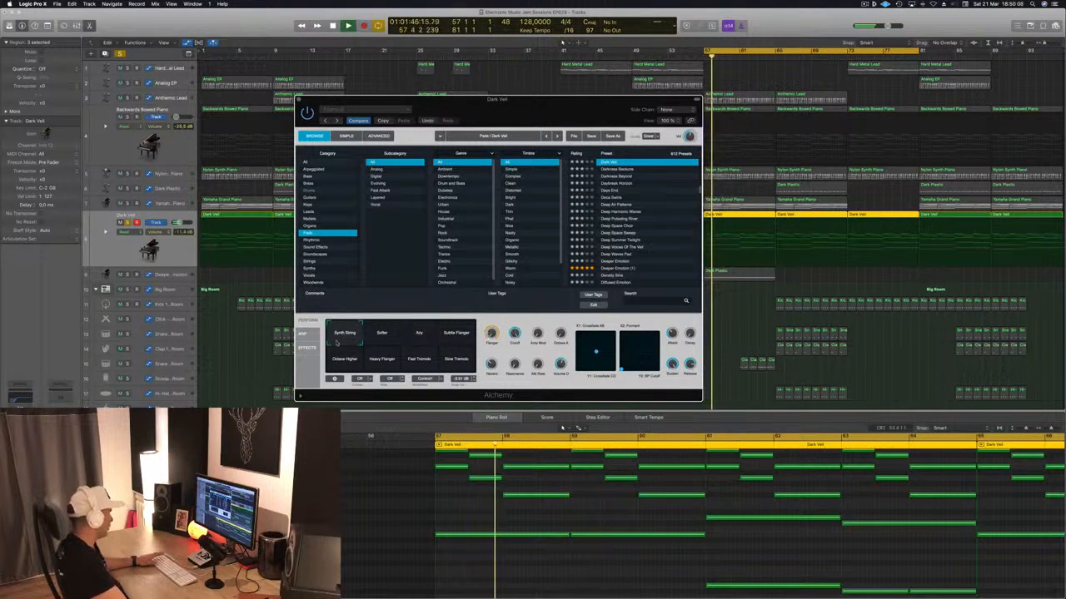
{"action": "left_click_drag", "start_coordinate": [462, 106], "coordinate": [441, 105]}
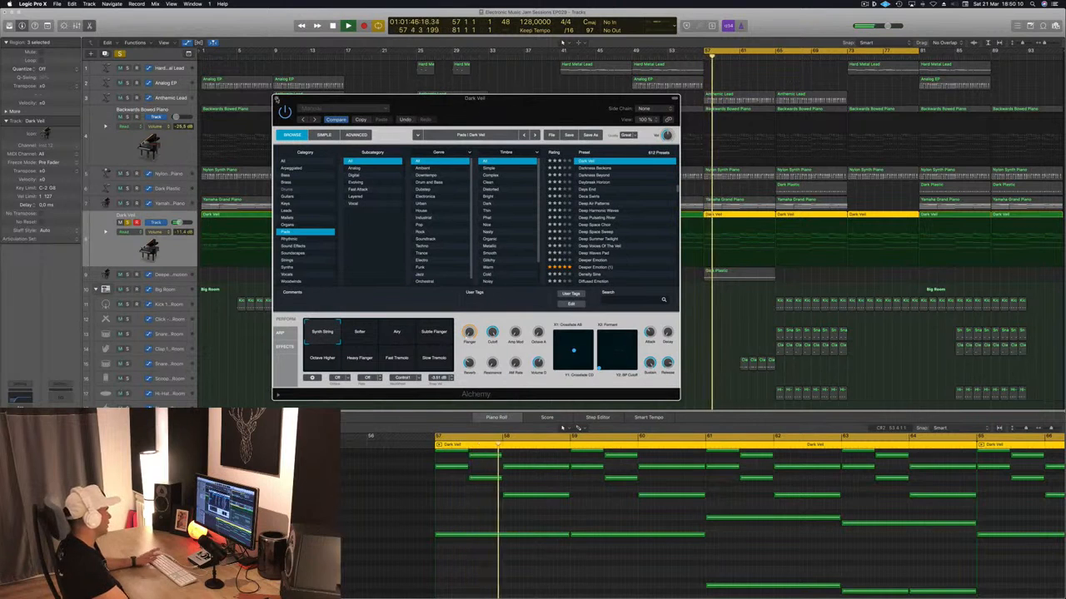
{"action": "left_click", "coordinate": [277, 99]}
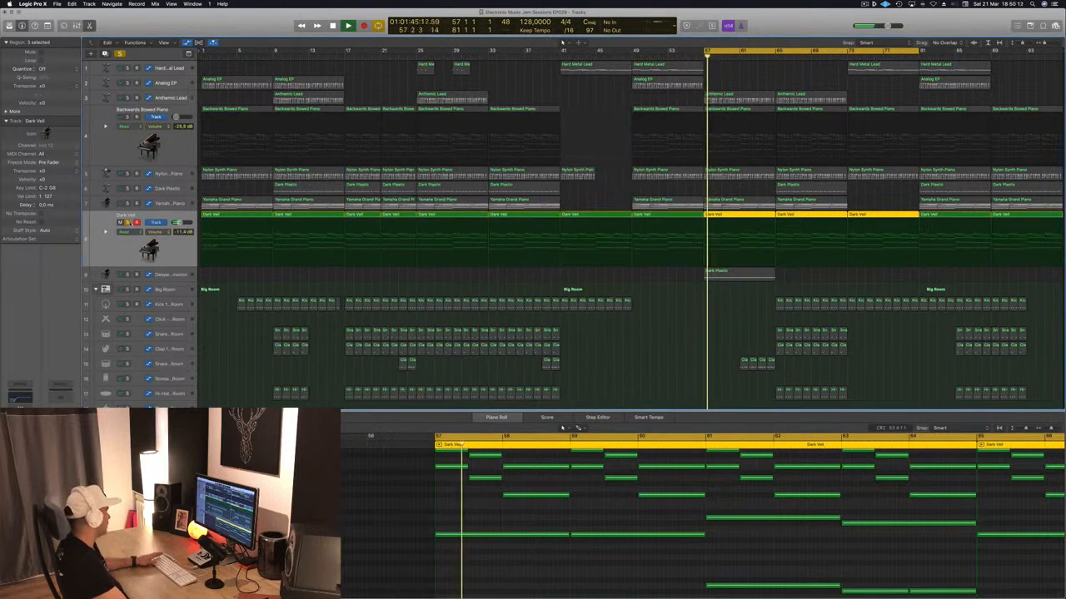
{"action": "left_click", "coordinate": [128, 223]}
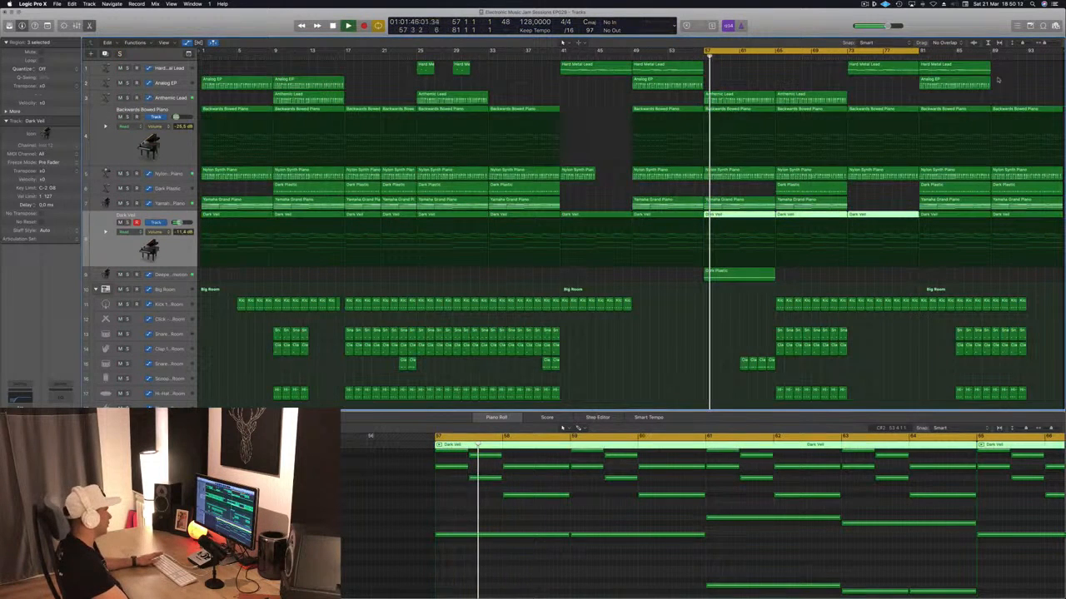
- Open the Anthemic Lead track's Alchemy synth and move its Cutoff control while replaying from bar 57
{"action": "left_click", "coordinate": [173, 98]}
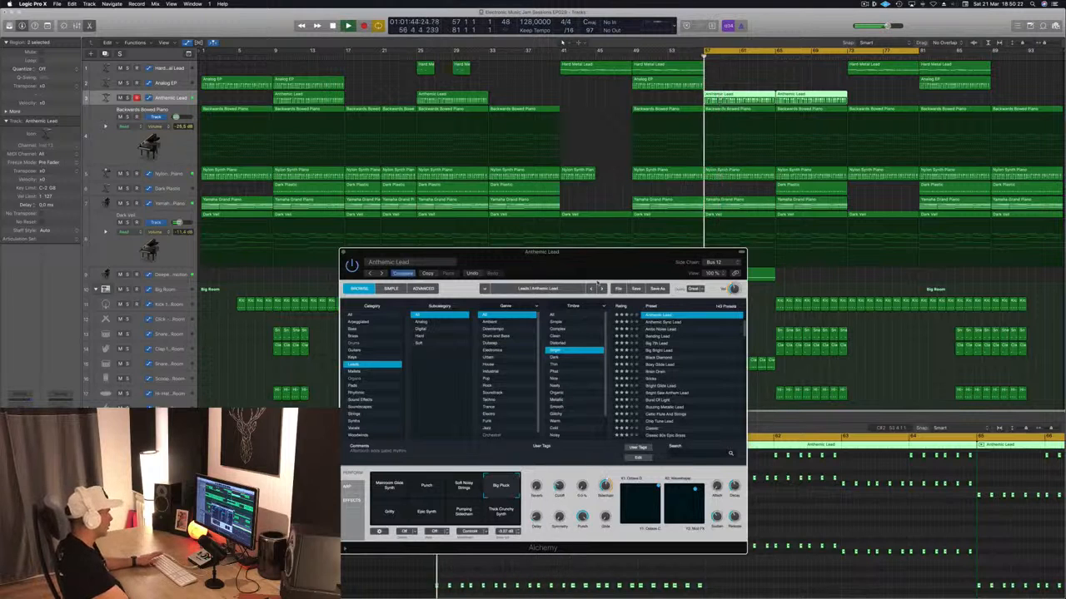
{"action": "left_click_drag", "start_coordinate": [594, 261], "coordinate": [897, 227]}
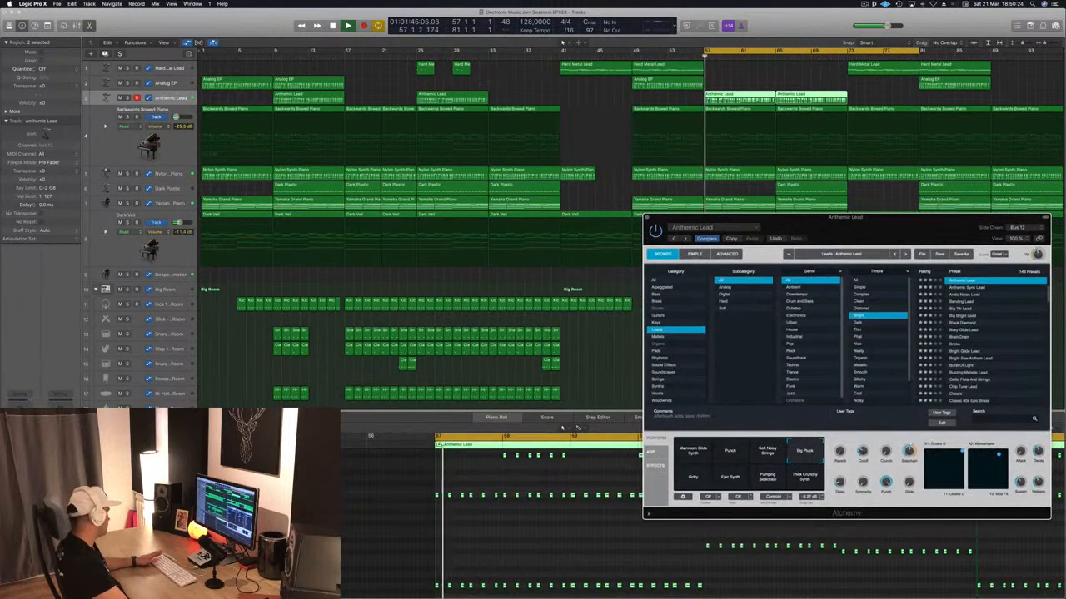
{"action": "left_click", "coordinate": [562, 427]}
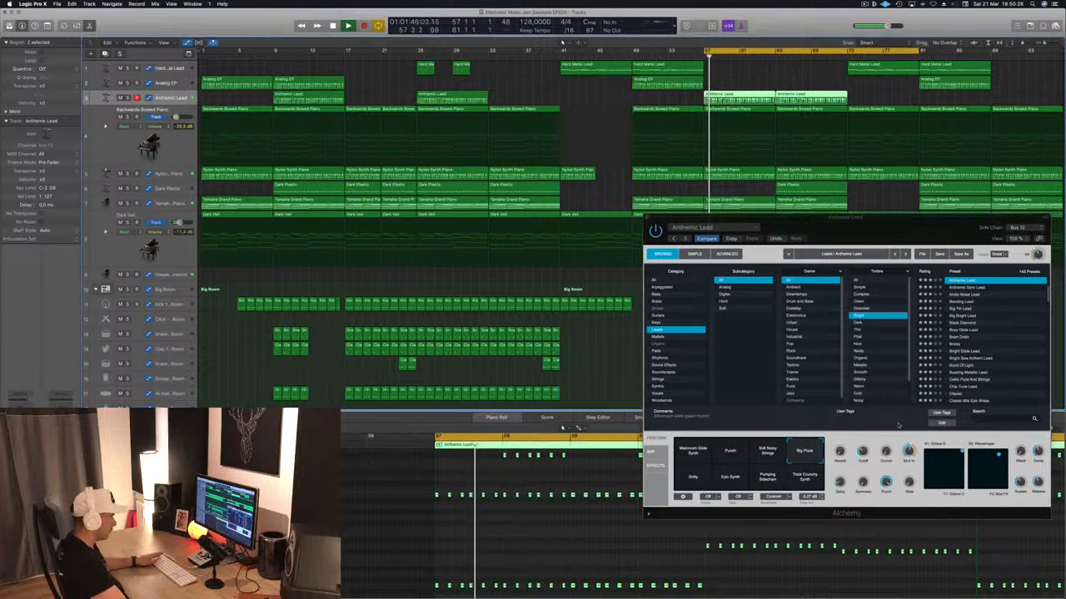
{"action": "left_click_drag", "start_coordinate": [862, 452], "coordinate": [862, 450]}
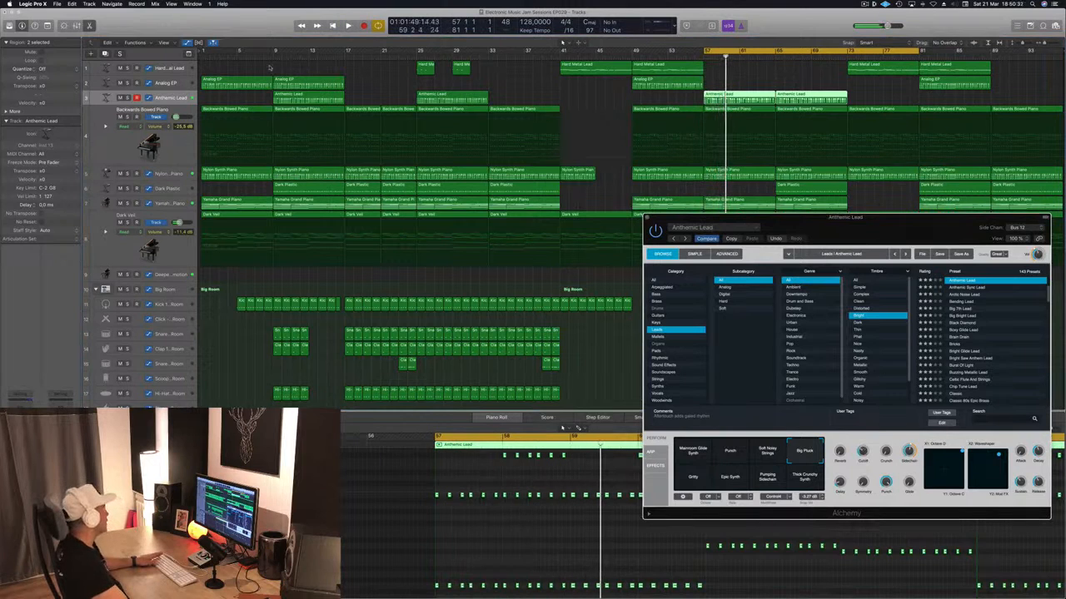
- Shape Anthemic Lead's Cutoff automation to rise from bar 57, dip at bar 61 and climb to 100% at bar 65, closing the synth
{"action": "key", "text": "a"}
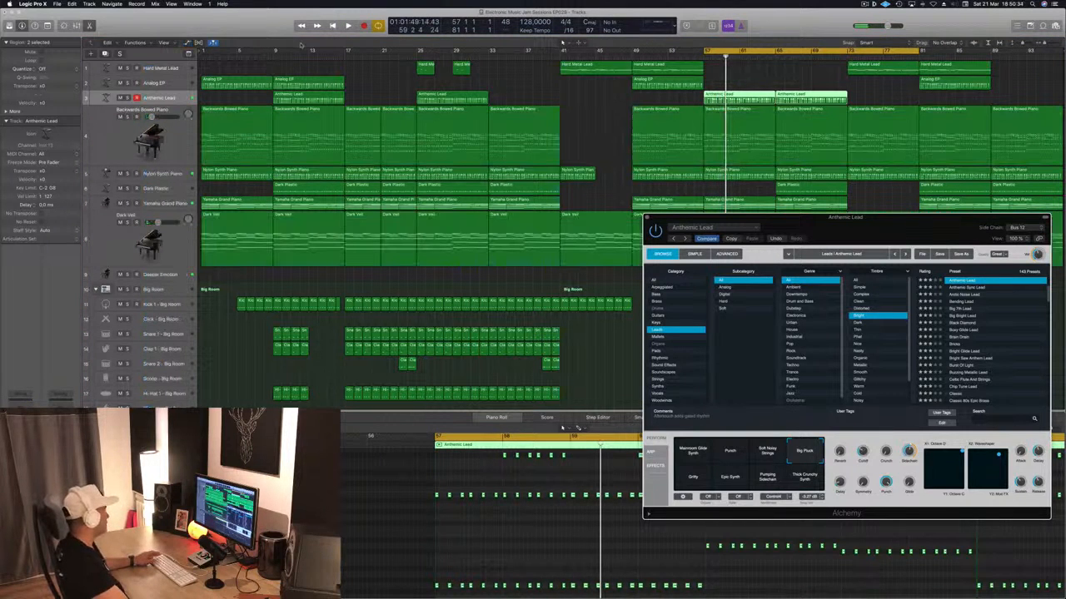
{"action": "left_click", "coordinate": [173, 98]}
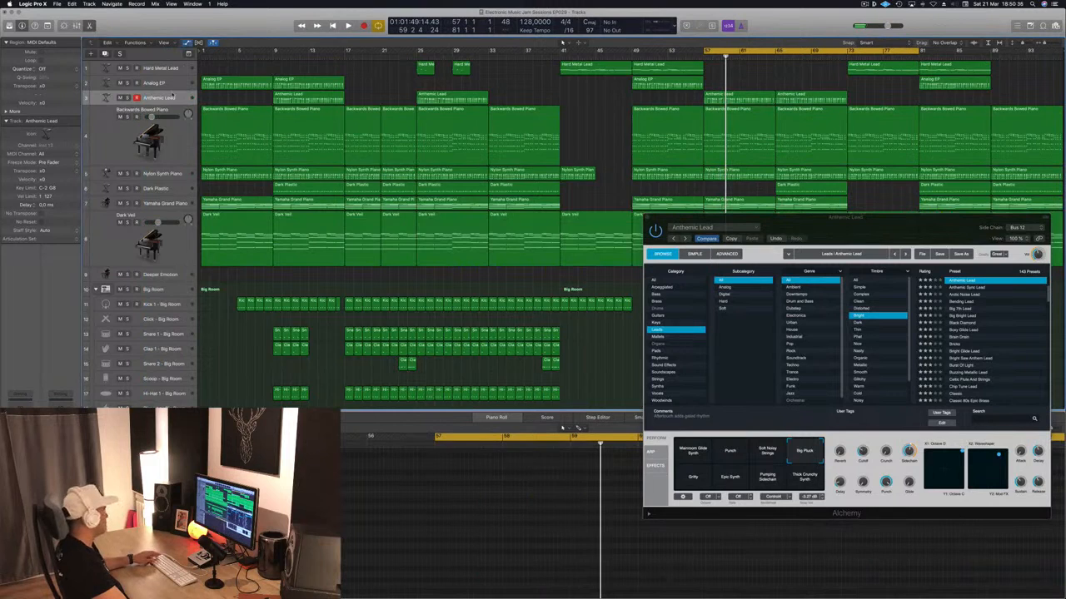
{"action": "key", "text": "a"}
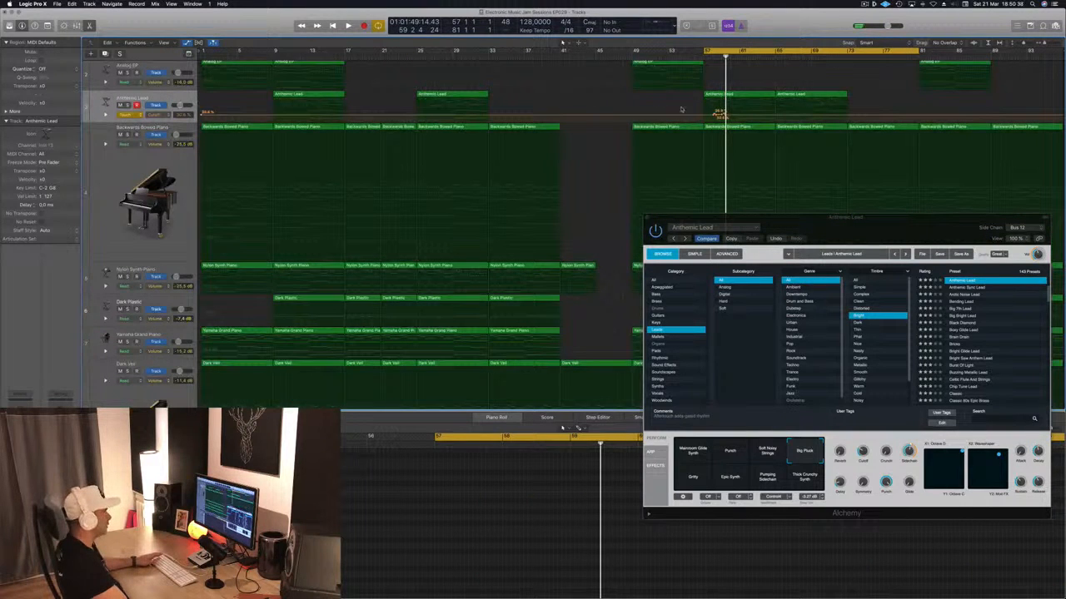
{"action": "key", "text": "space"}
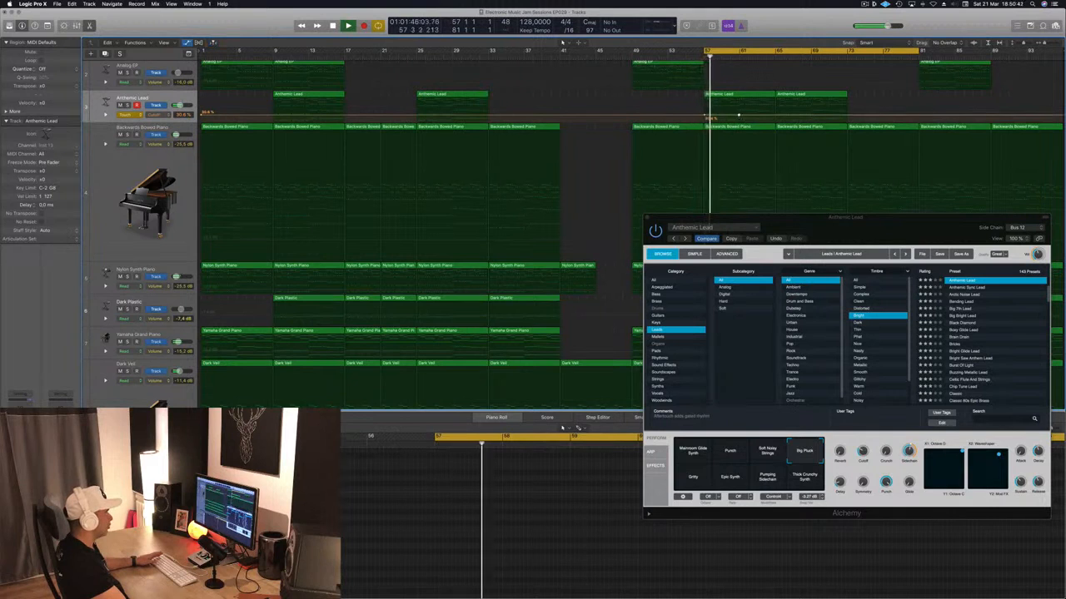
{"action": "left_click_drag", "start_coordinate": [742, 117], "coordinate": [739, 109]}
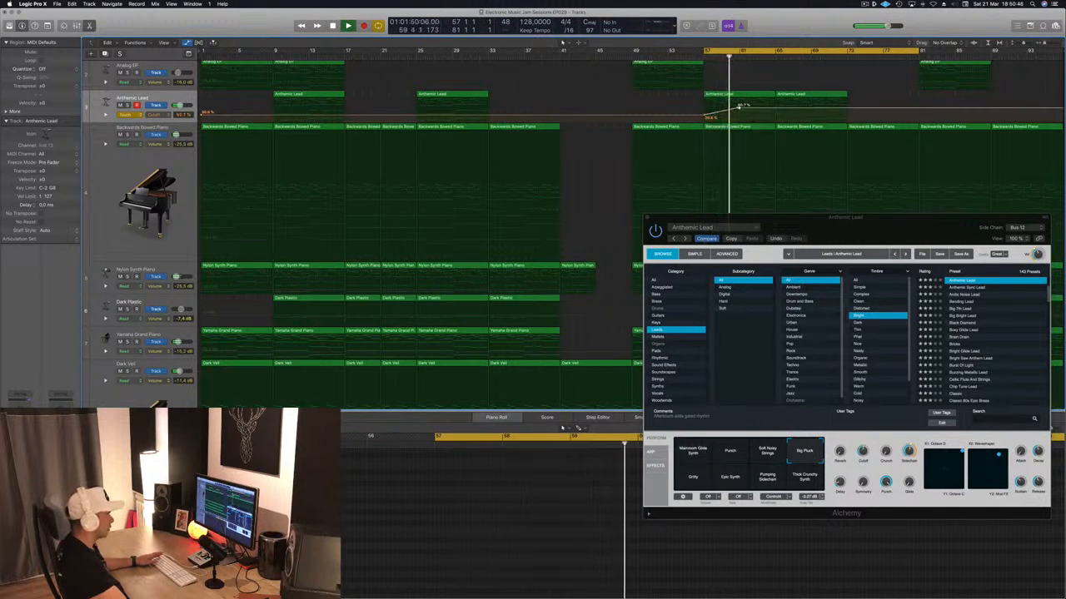
{"action": "left_click_drag", "start_coordinate": [739, 108], "coordinate": [771, 79]}
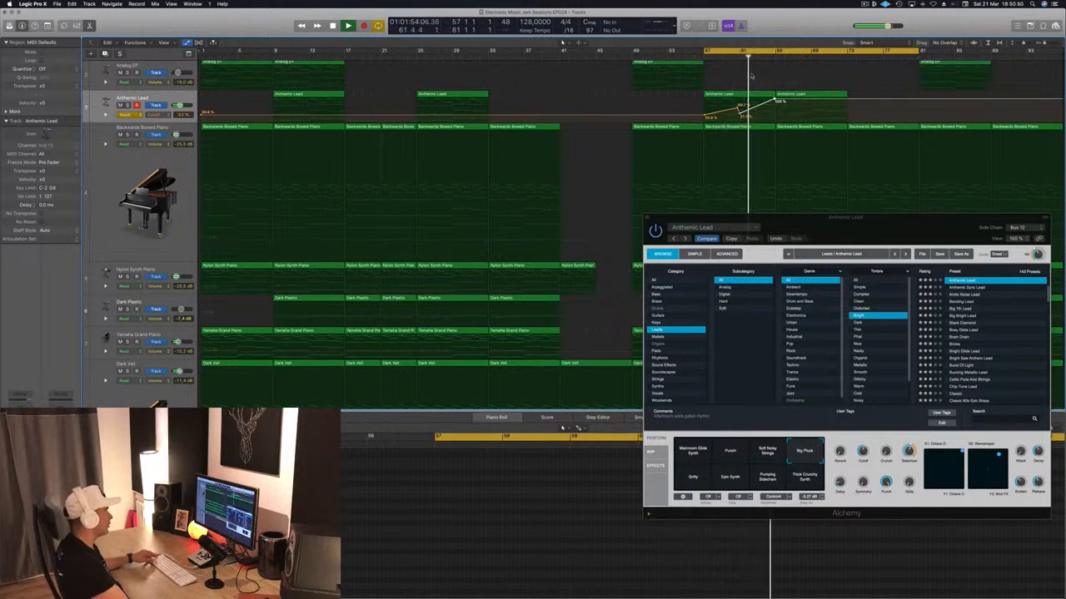
{"action": "left_click", "coordinate": [648, 218]}
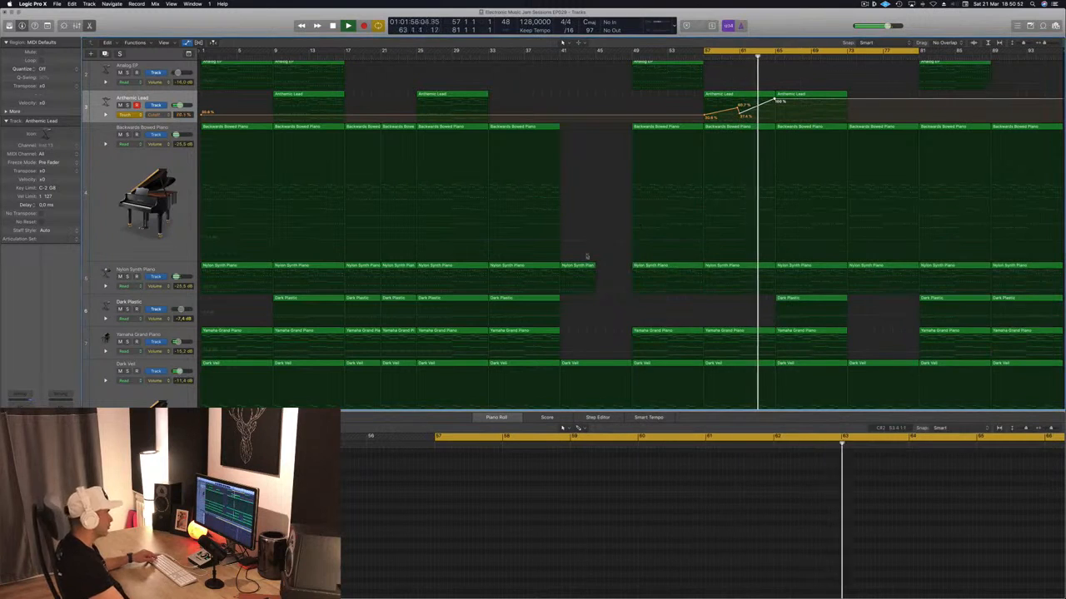
- Save the project and set the Anthemic Lead track's automation mode to Read
{"action": "key", "text": "super+s"}
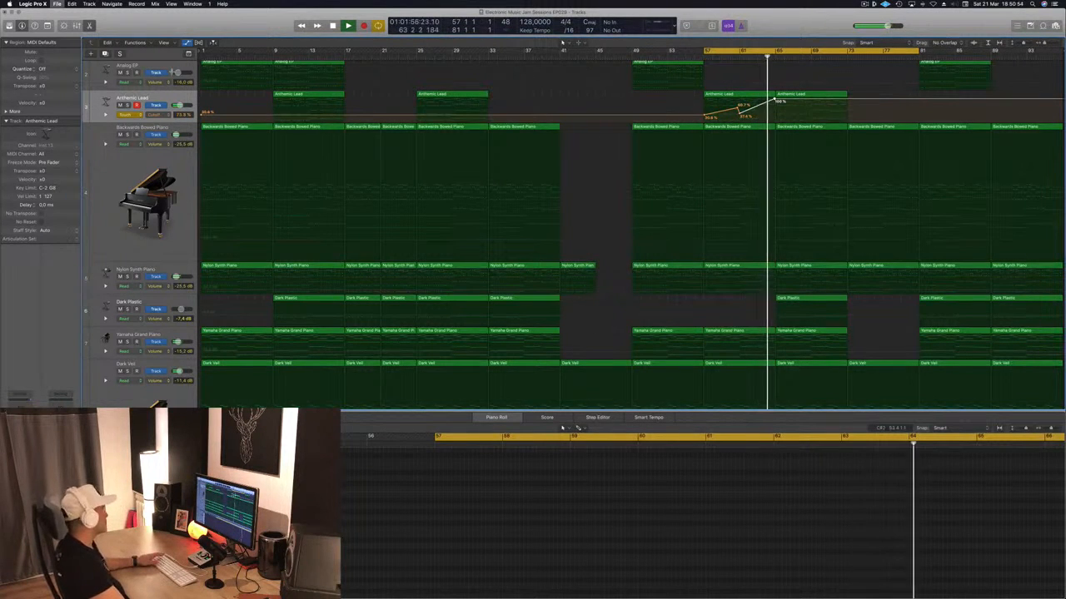
{"action": "left_click", "coordinate": [136, 115]}
{"action": "left_click", "coordinate": [135, 120]}
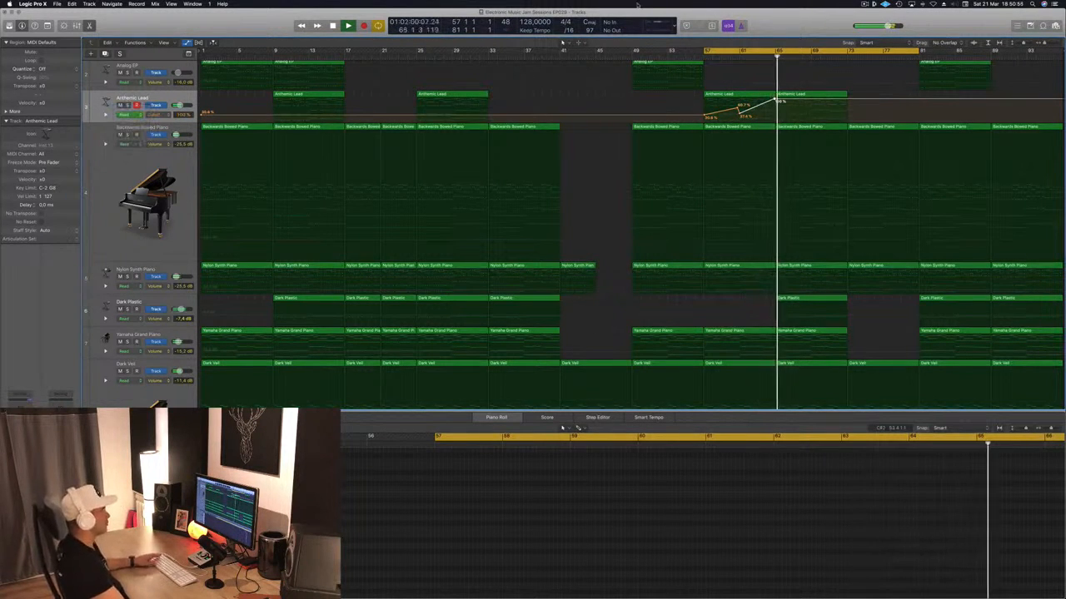
- Enlarge the Anthemic Lead track with Track Zoom and replay the Cutoff sweep from bar 57
{"action": "scroll", "coordinate": [607, 167], "scroll_direction": "up", "scroll_amount": 4}
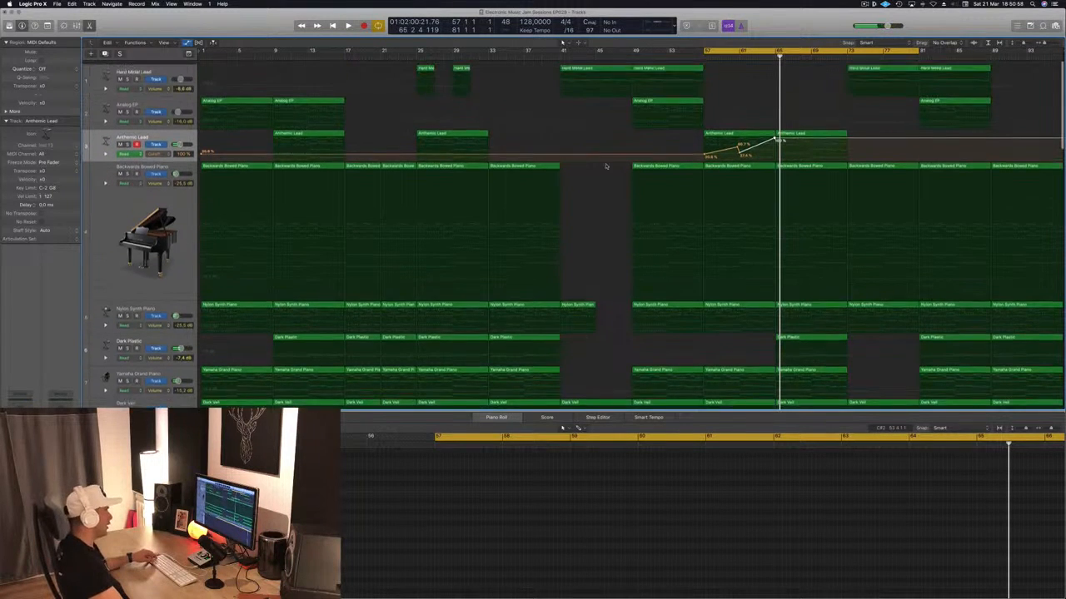
{"action": "scroll", "coordinate": [601, 168], "scroll_direction": "down", "scroll_amount": 5}
{"action": "scroll", "coordinate": [287, 156], "scroll_direction": "up", "scroll_amount": 1}
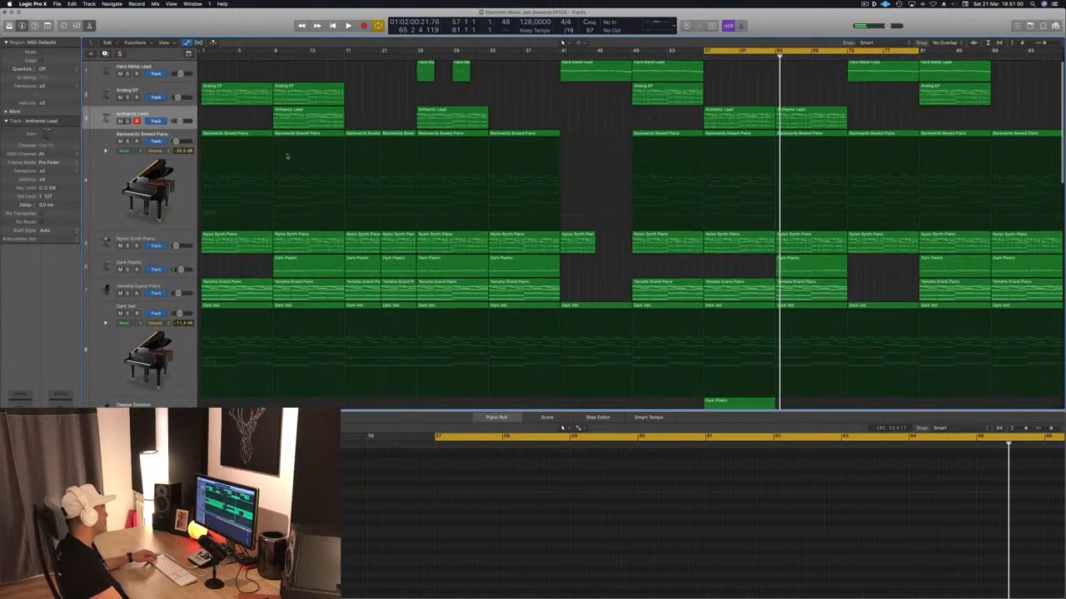
{"action": "left_click", "coordinate": [47, 26]}
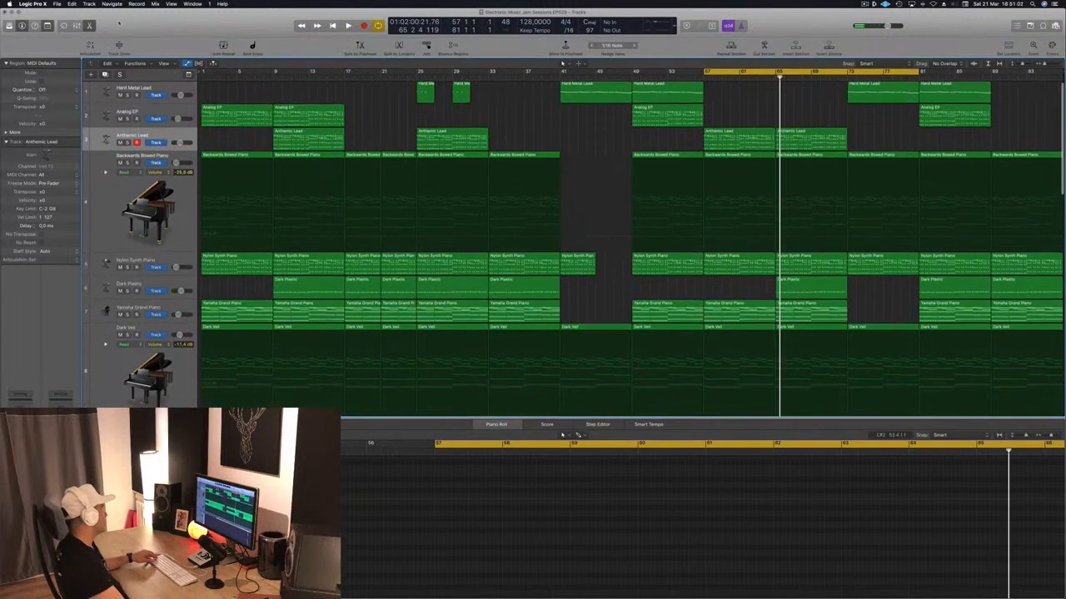
{"action": "key", "text": "ctrl+alt+z"}
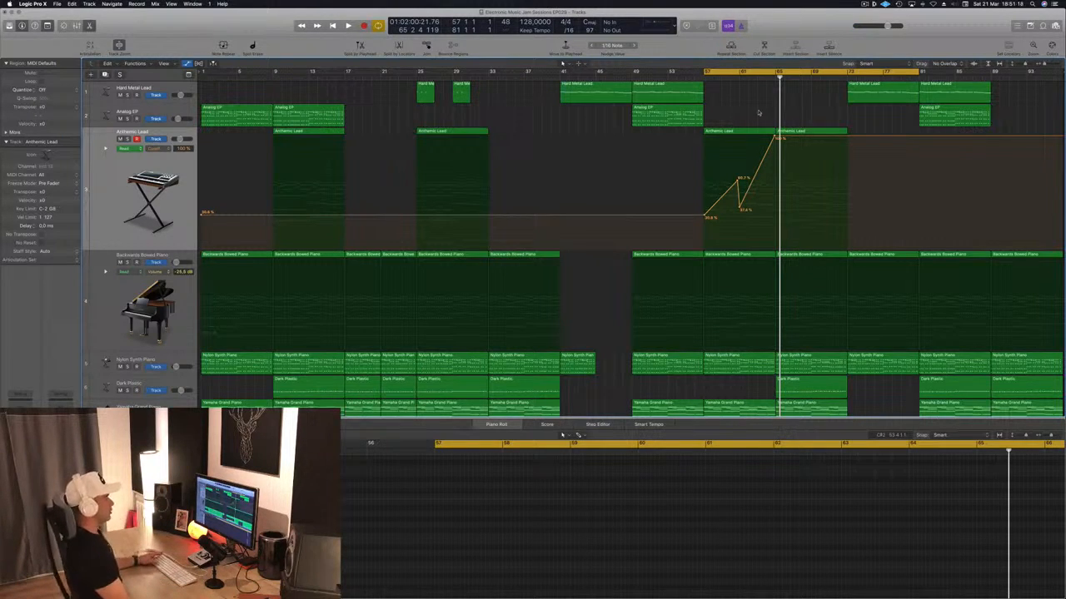
{"action": "key", "text": "space"}
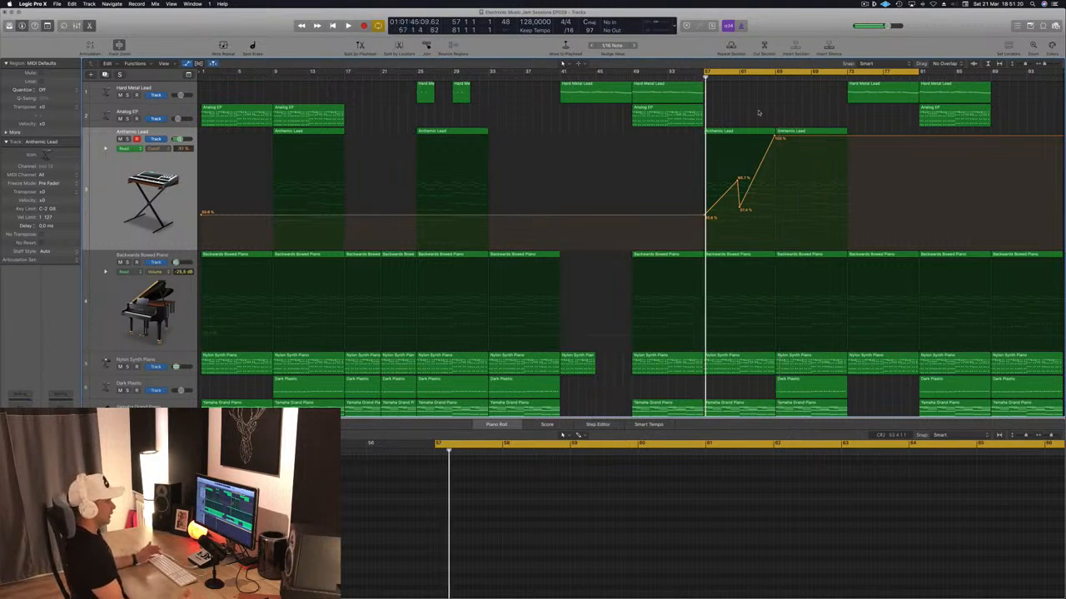
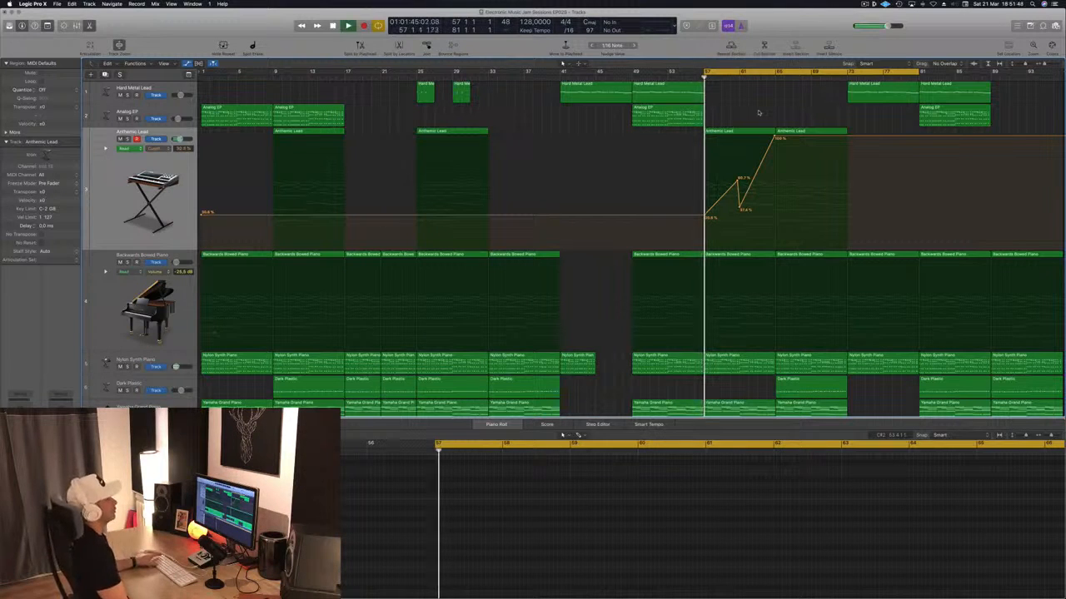
{"action": "key", "text": "space"}
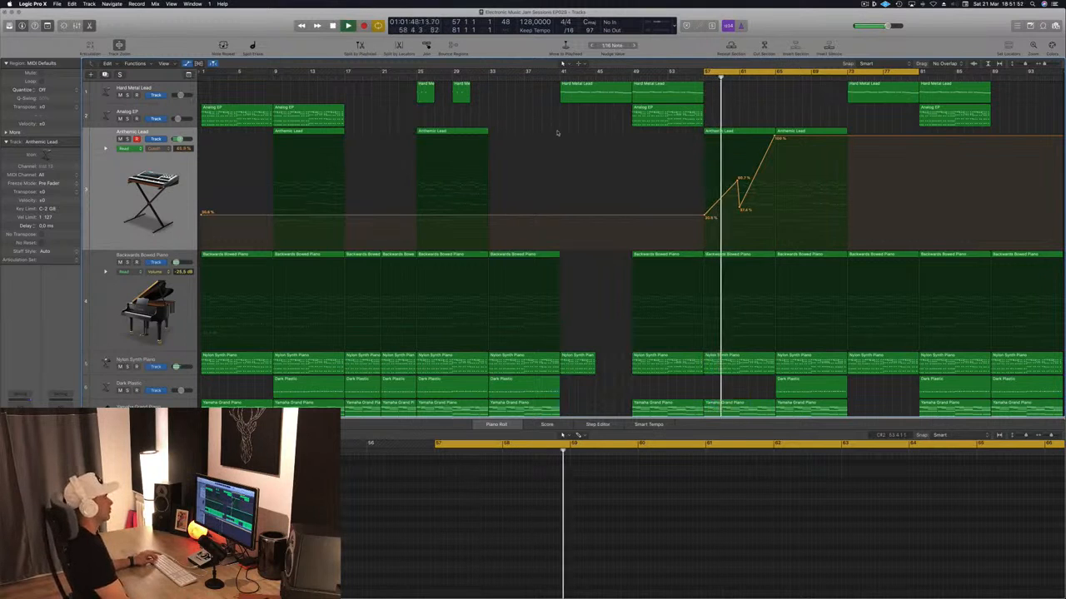
- Raise the bar 61 Cutoff peak and dip to about 65% and 53%, and add a drop to 0% just before 100% at bar 65
{"action": "scroll", "coordinate": [737, 181], "scroll_direction": "down", "scroll_amount": 1}
{"action": "left_click_drag", "start_coordinate": [738, 181], "coordinate": [737, 174]}
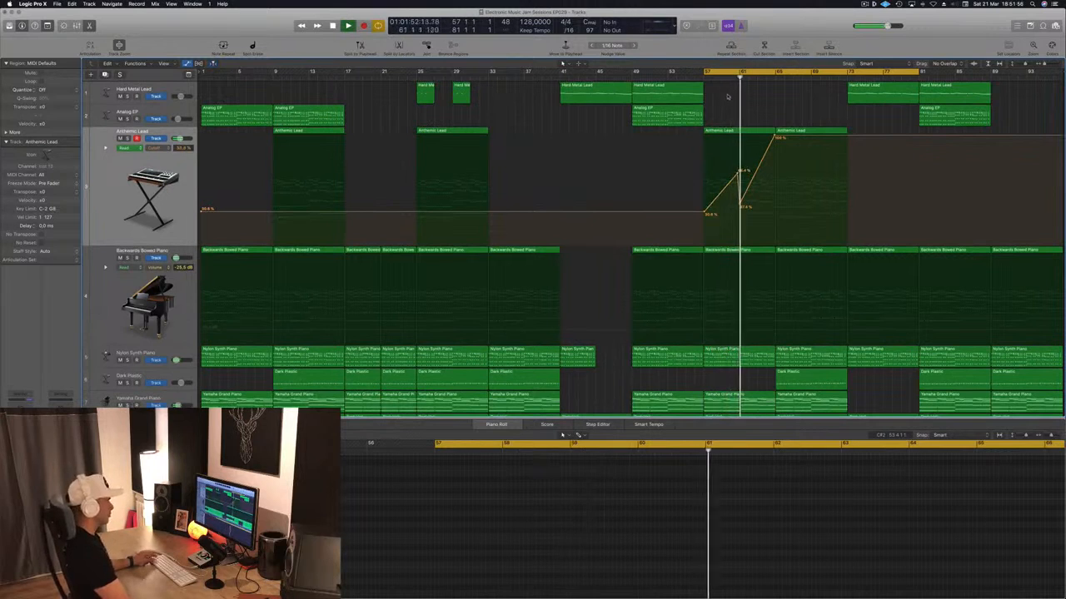
{"action": "left_click_drag", "start_coordinate": [740, 206], "coordinate": [739, 188]}
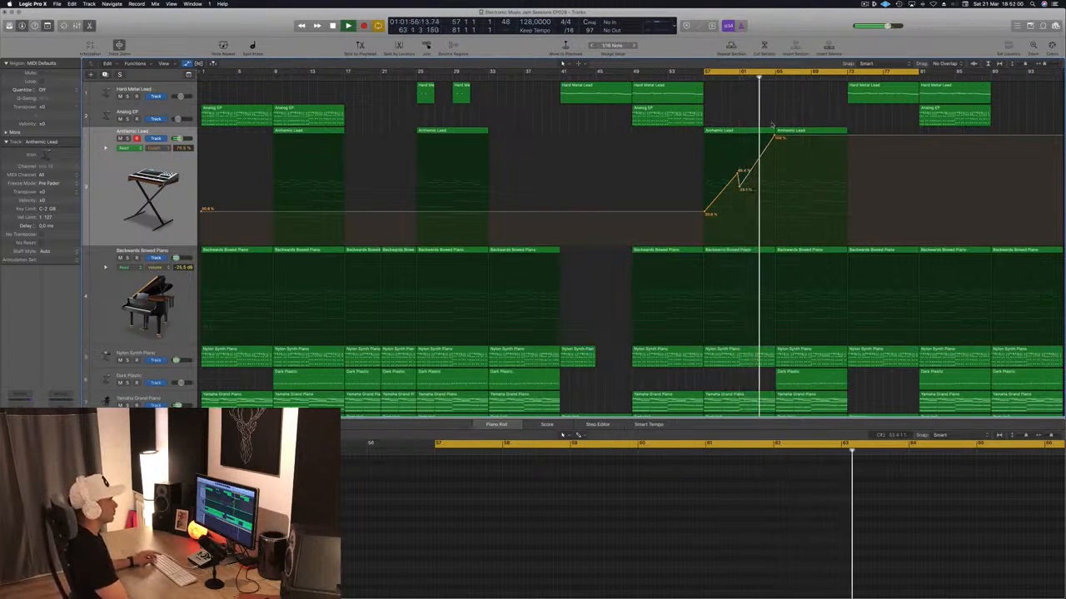
{"action": "left_click_drag", "start_coordinate": [774, 138], "coordinate": [774, 136]}
{"action": "left_click_drag", "start_coordinate": [774, 246], "coordinate": [775, 244]}
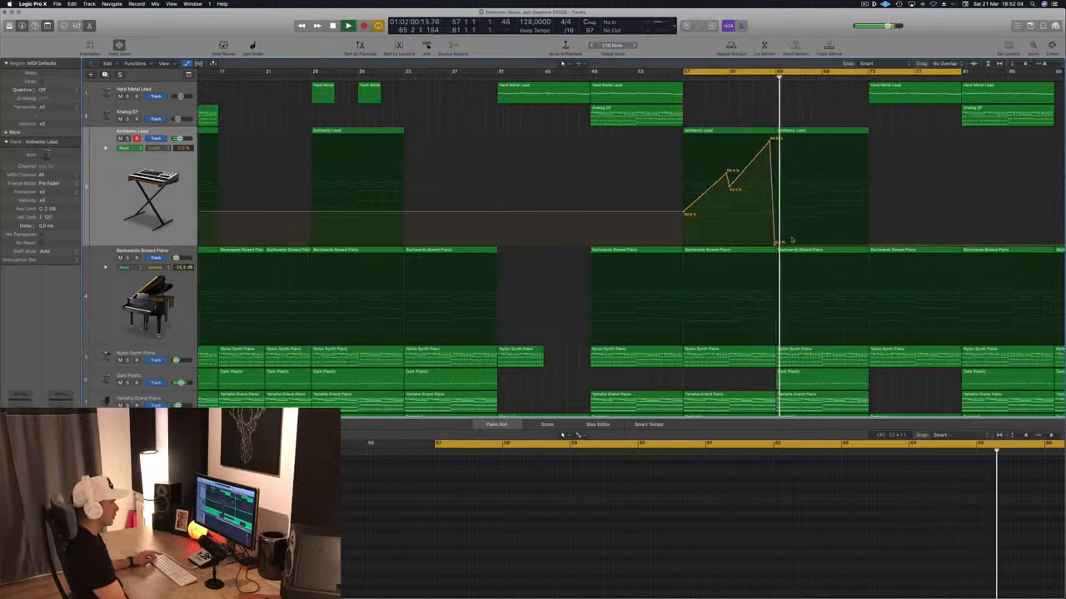
{"action": "left_click_drag", "start_coordinate": [777, 245], "coordinate": [779, 136]}
{"action": "key", "text": "space"}
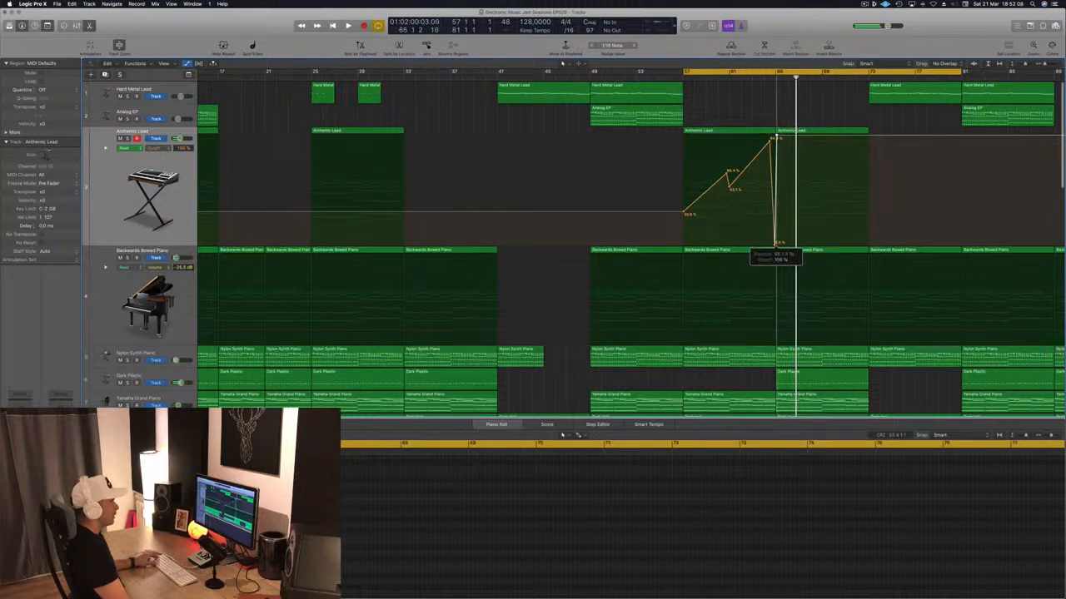
{"action": "key", "text": "space"}
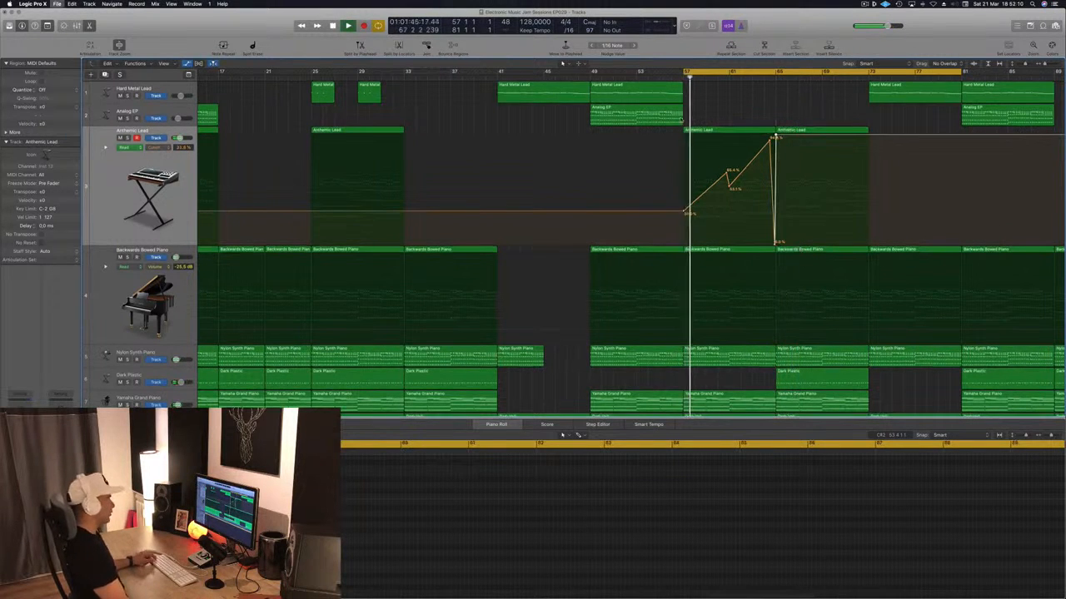
- Copy the Dark Plastic region on the Deeper Emotion track from bar 57 to bar 65
{"action": "key", "text": "super+Left"}
{"action": "scroll", "coordinate": [588, 216], "scroll_direction": "down", "scroll_amount": 4}
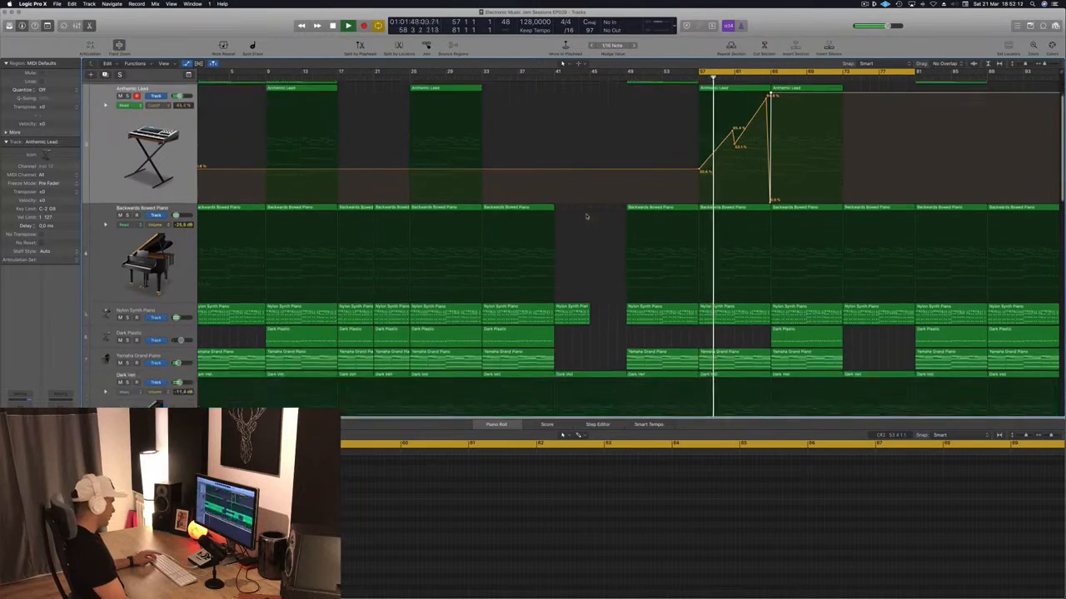
{"action": "key", "text": "super+Up"}
{"action": "key", "text": "x"}
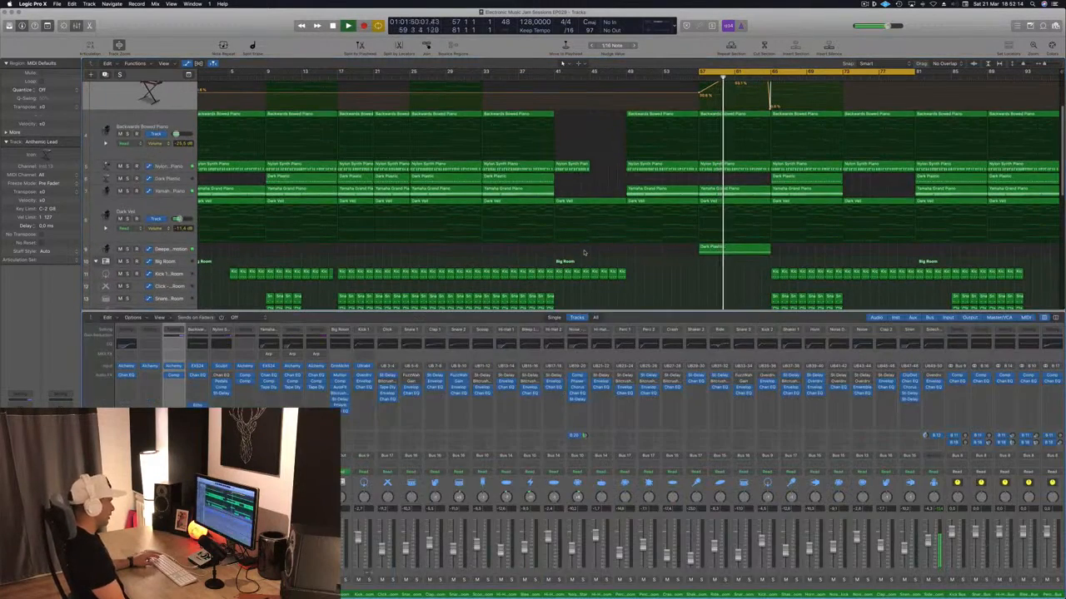
{"action": "key", "text": "x"}
{"action": "key", "text": "super+Left"}
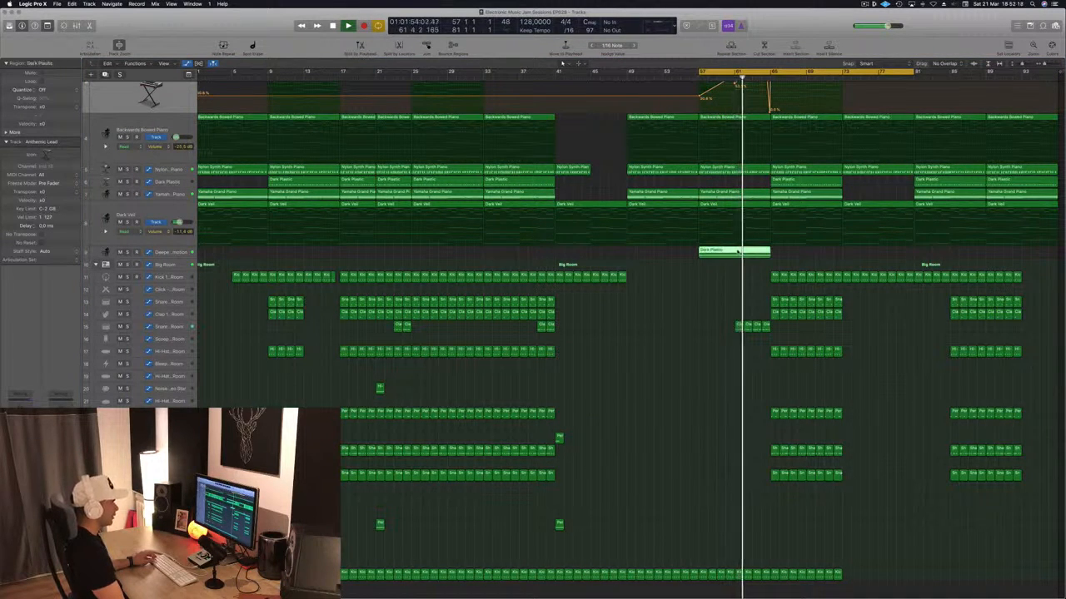
{"action": "left_click_drag", "start_coordinate": [742, 252], "coordinate": [808, 253]}
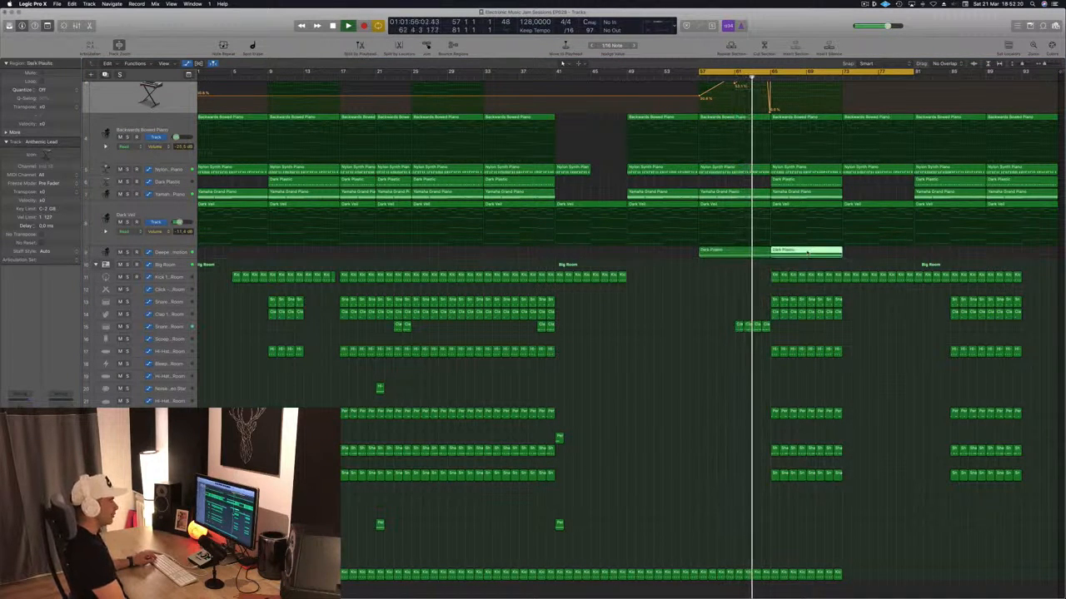
- Delete the snare, clap, hi-hat and percussion regions from bars 65 to 73, keeping the Kick 1 regions, and rewind slightly
{"action": "left_click", "coordinate": [865, 301]}
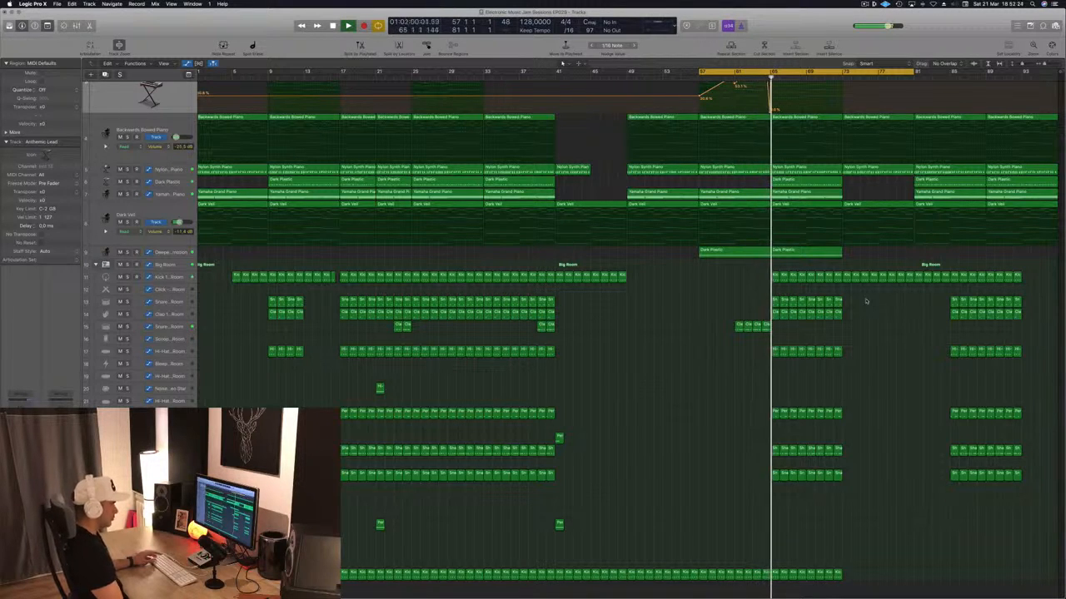
{"action": "left_click_drag", "start_coordinate": [858, 298], "coordinate": [774, 482]}
{"action": "key", "text": "Delete"}
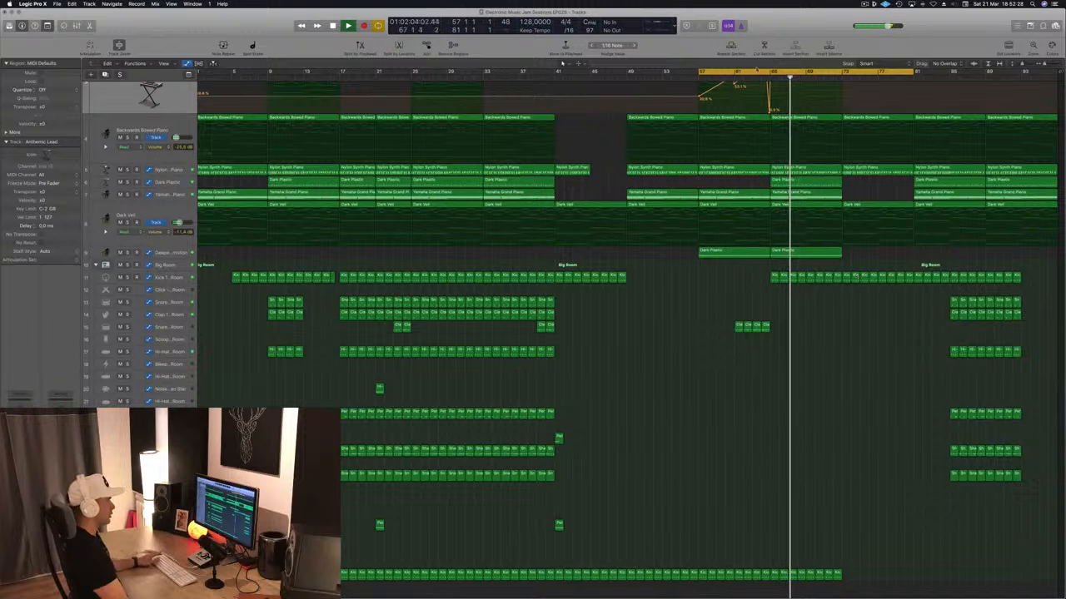
{"action": "key", "text": "comma"}
{"action": "key", "text": "comma"}
{"action": "key", "text": "comma"}
{"action": "key", "text": "comma"}
- Copy the Analog EP region from bar 49 to bar 65
{"action": "scroll", "coordinate": [829, 210], "scroll_direction": "up", "scroll_amount": 1}
{"action": "scroll", "coordinate": [829, 210], "scroll_direction": "up", "scroll_amount": 1}
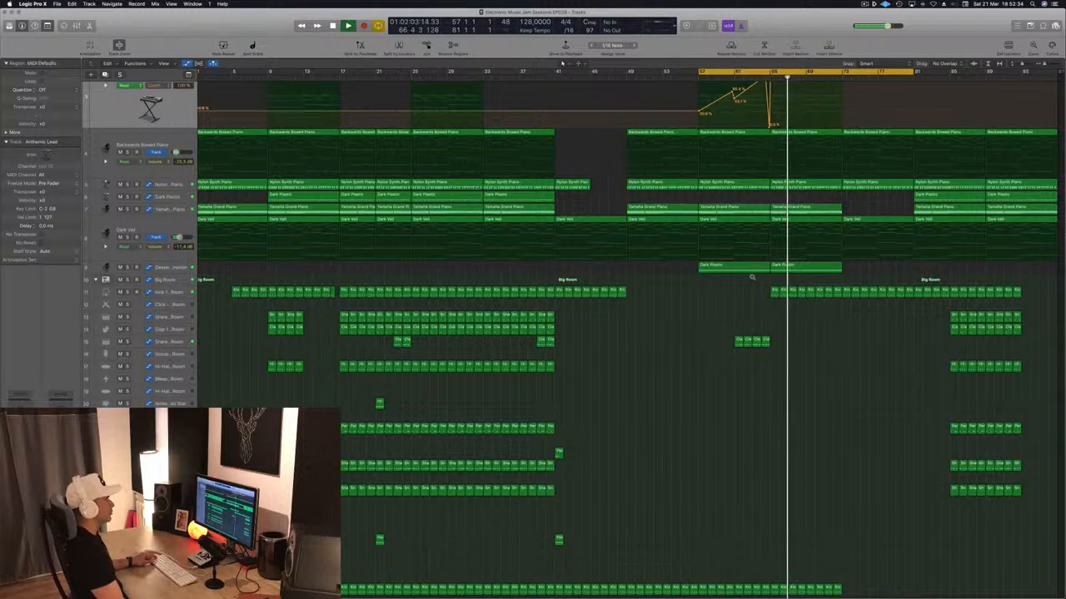
{"action": "scroll", "coordinate": [851, 333], "scroll_direction": "up", "scroll_amount": 5}
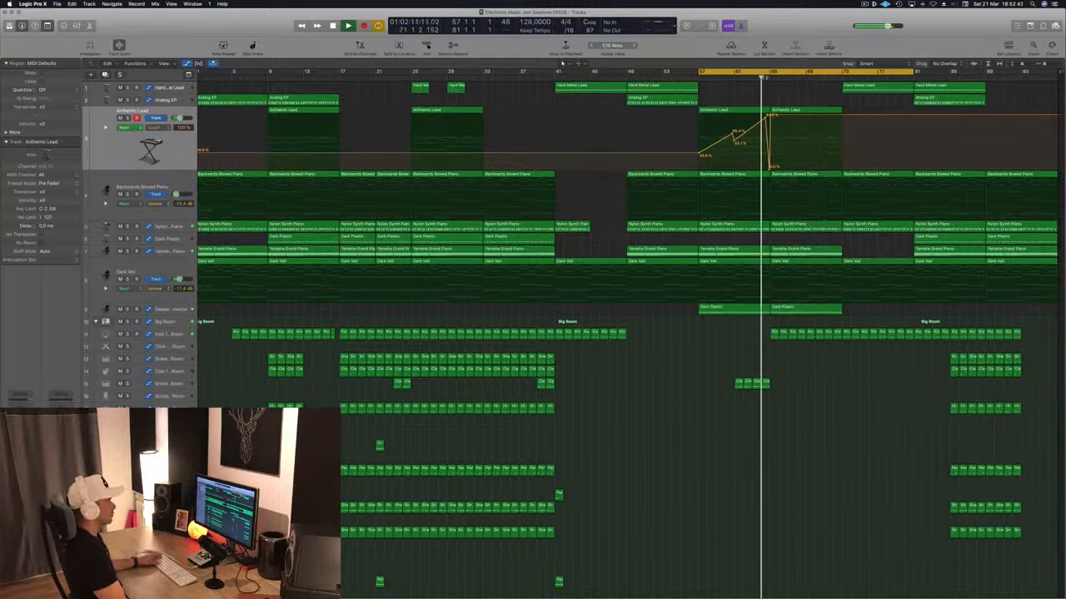
{"action": "left_click_drag", "start_coordinate": [680, 99], "coordinate": [808, 106]}
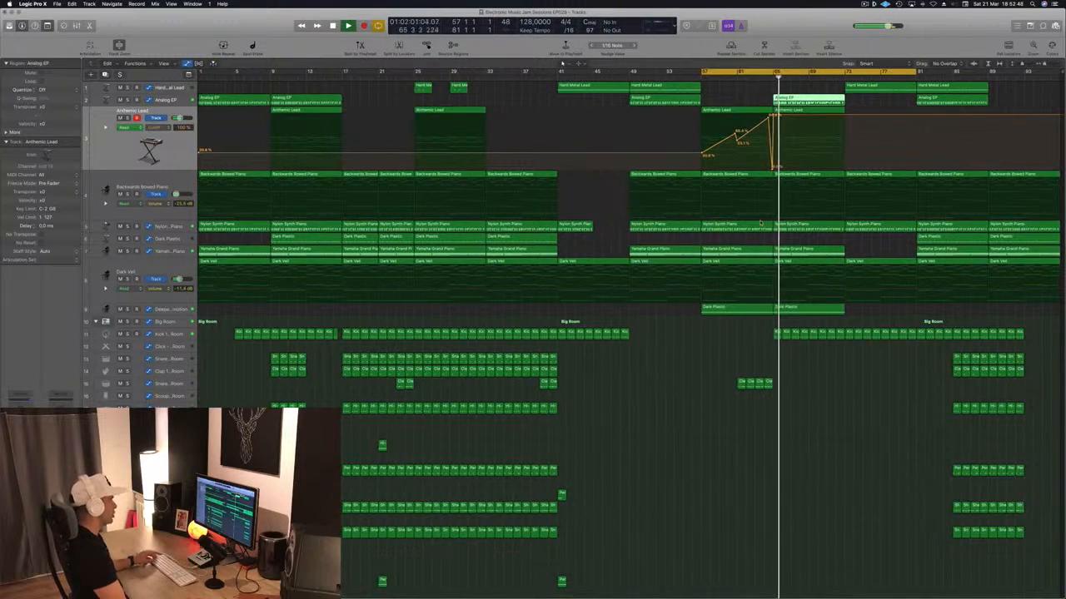
- Copy the snare, clap, hi-hat and percussion regions from bars 85 to 93 back to bar 73, then save the project
{"action": "left_click", "coordinate": [526, 241]}
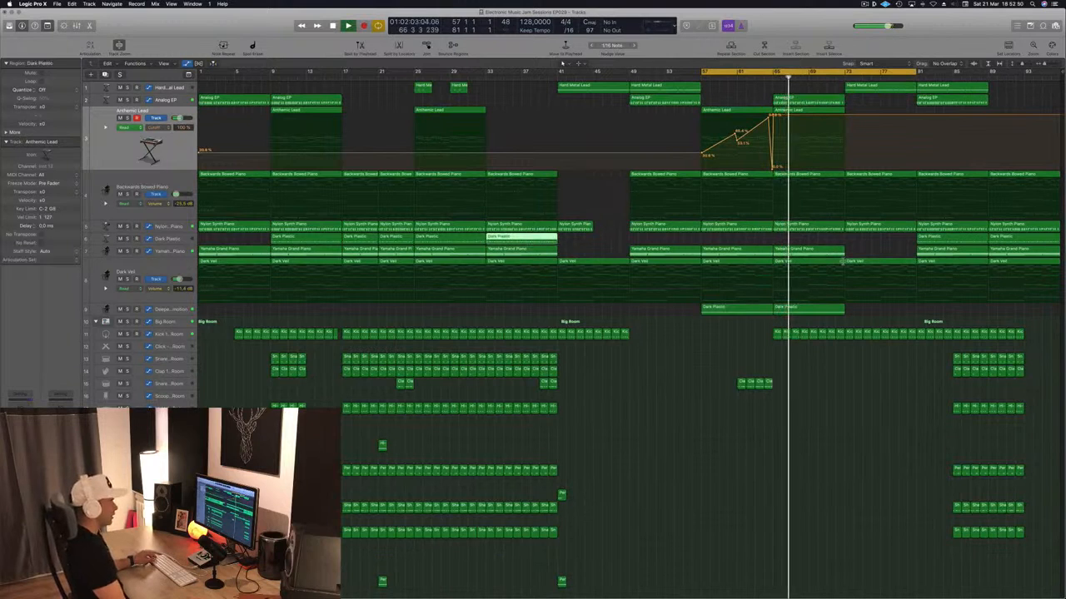
{"action": "left_click", "coordinate": [881, 247]}
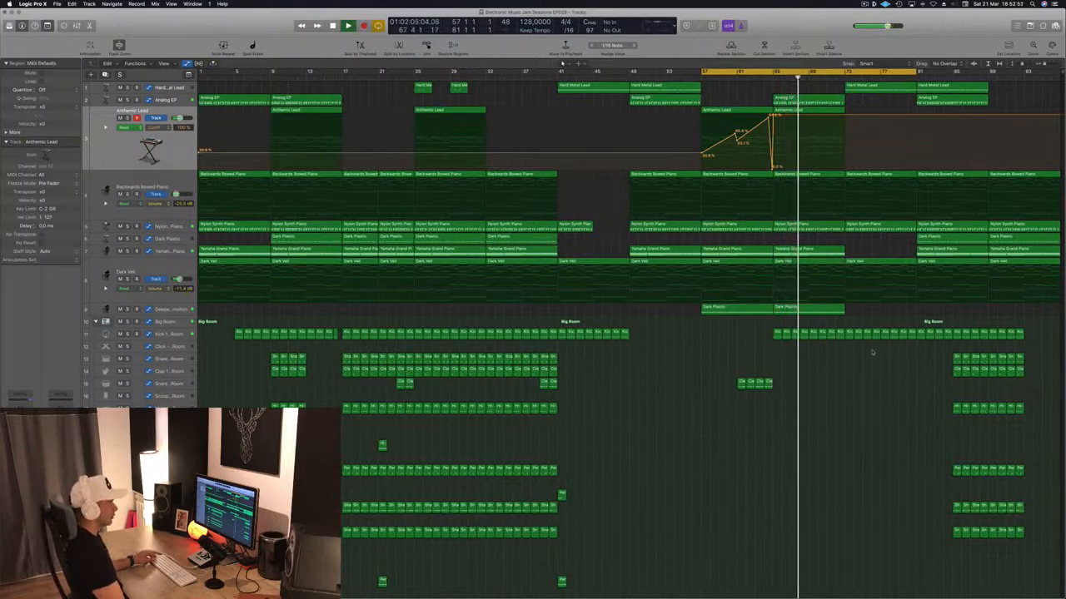
{"action": "left_click_drag", "start_coordinate": [916, 350], "coordinate": [1041, 564]}
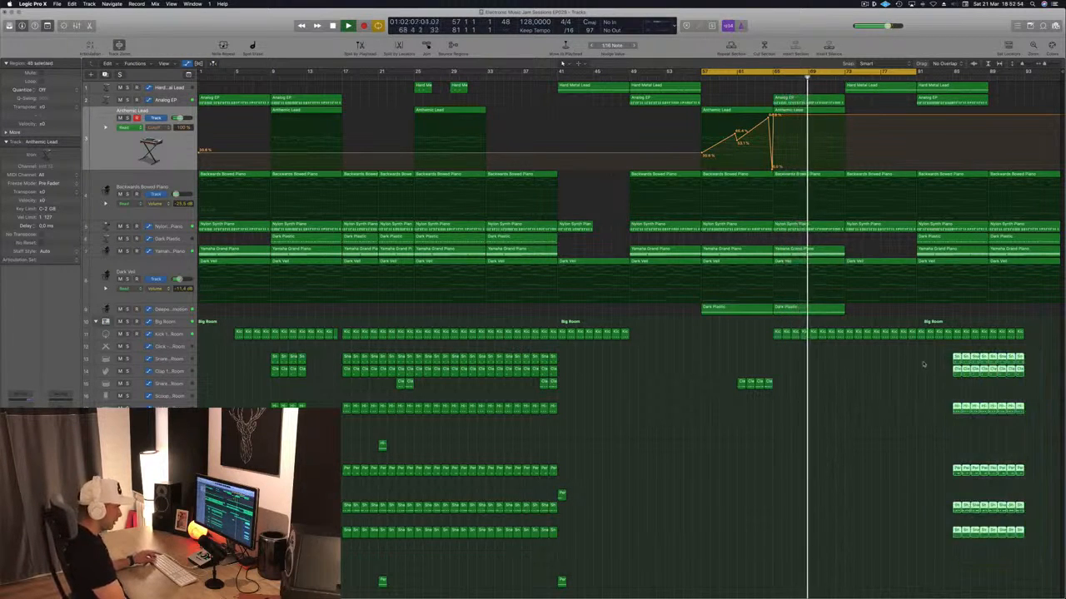
{"action": "left_click_drag", "start_coordinate": [954, 358], "coordinate": [922, 369]}
{"action": "left_click", "coordinate": [788, 367]}
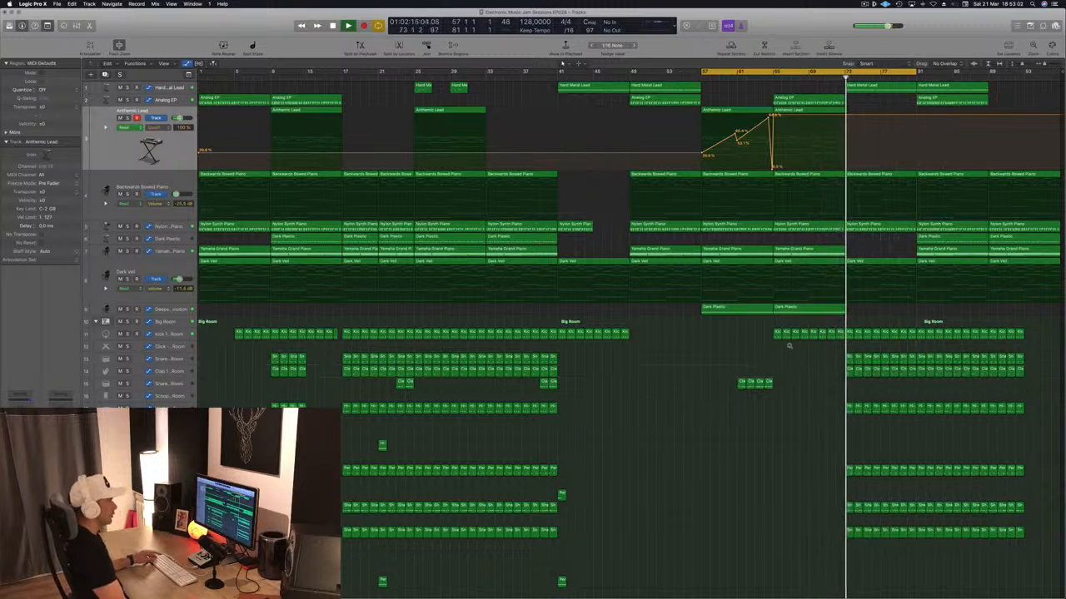
{"action": "key", "text": "super+s"}
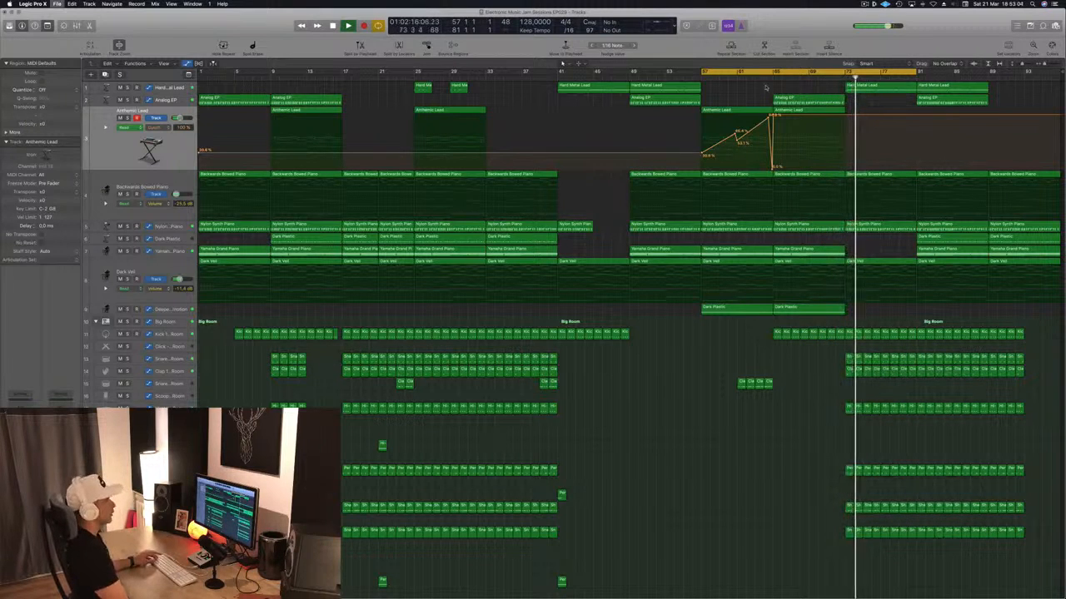
- Fill bars 73 to 81 with copies of the Analog EP, Anthemic Lead, Dark Plastic and Yamaha Grand Piano regions, and save the project
{"action": "left_click", "coordinate": [764, 78]}
{"action": "left_click_drag", "start_coordinate": [856, 100], "coordinate": [887, 108]}
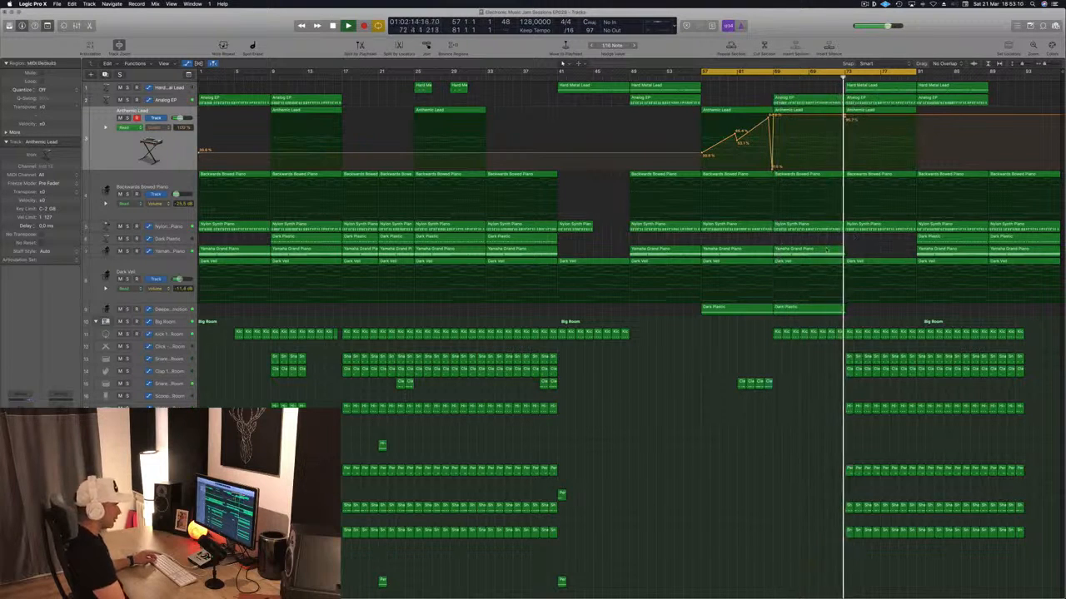
{"action": "left_click", "coordinate": [934, 240]}
{"action": "left_click_drag", "start_coordinate": [934, 239], "coordinate": [866, 244]}
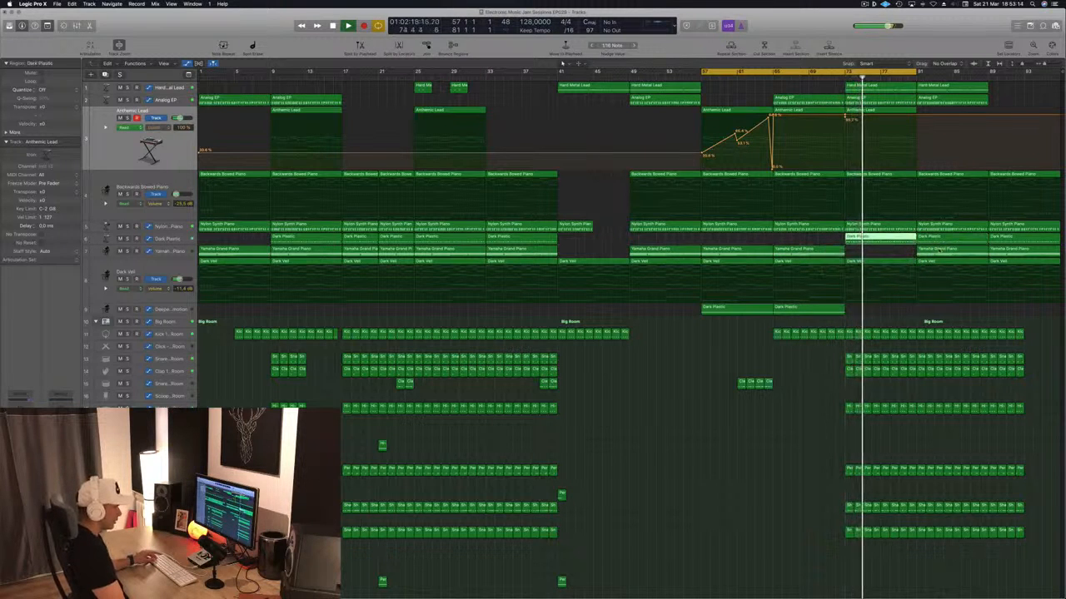
{"action": "left_click_drag", "start_coordinate": [936, 251], "coordinate": [874, 261]}
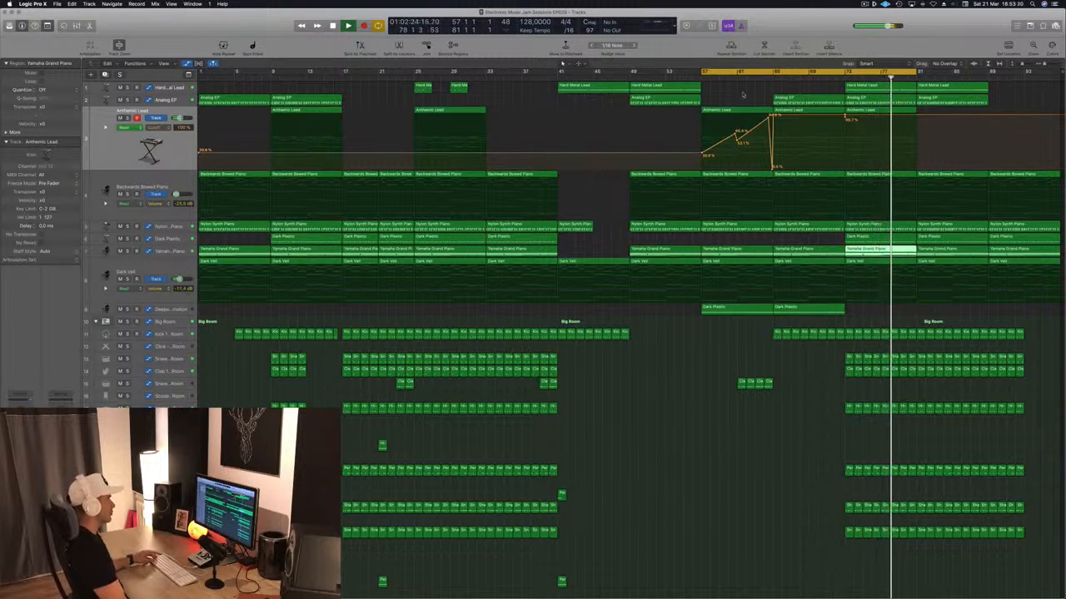
{"action": "left_click", "coordinate": [729, 91]}
{"action": "key", "text": "super+s"}
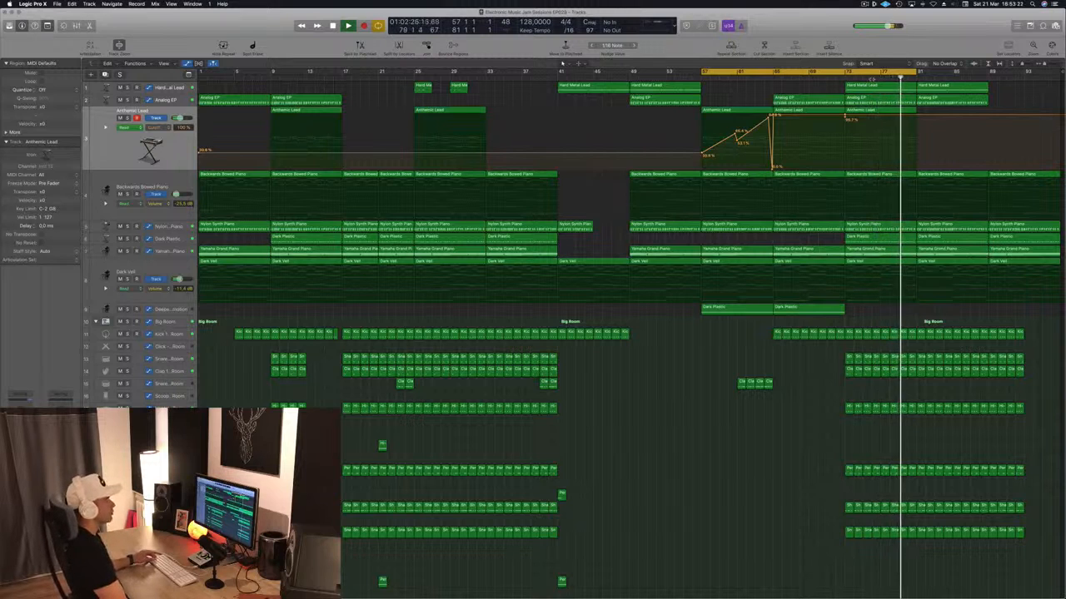
- Extend the cycle range to bar 97 and audition the arrangement around bars 81 to 90
{"action": "left_click_drag", "start_coordinate": [916, 73], "coordinate": [1056, 73]}
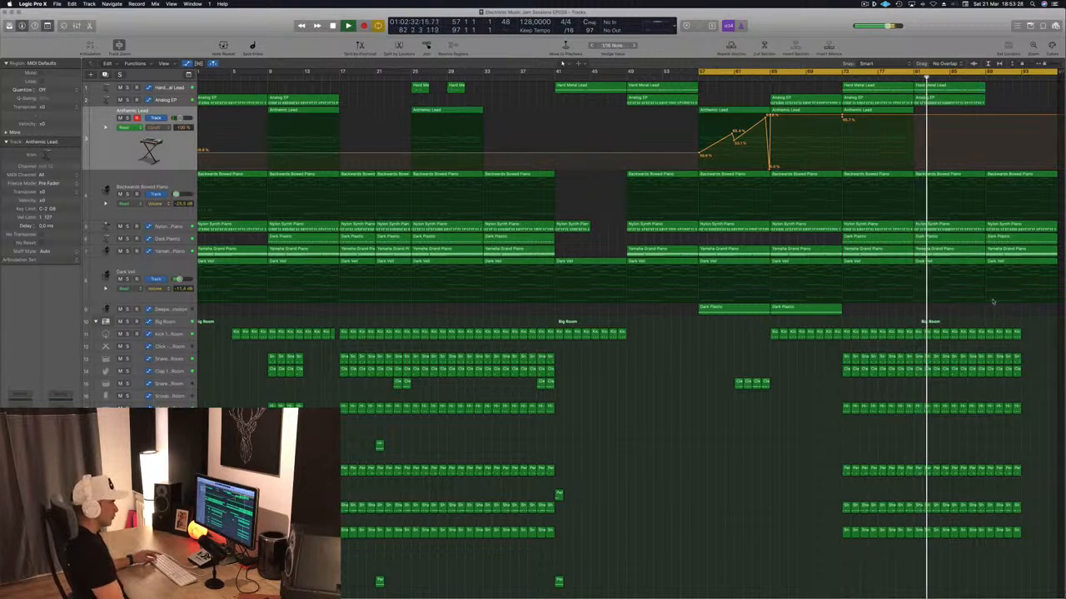
{"action": "left_click", "coordinate": [999, 237]}
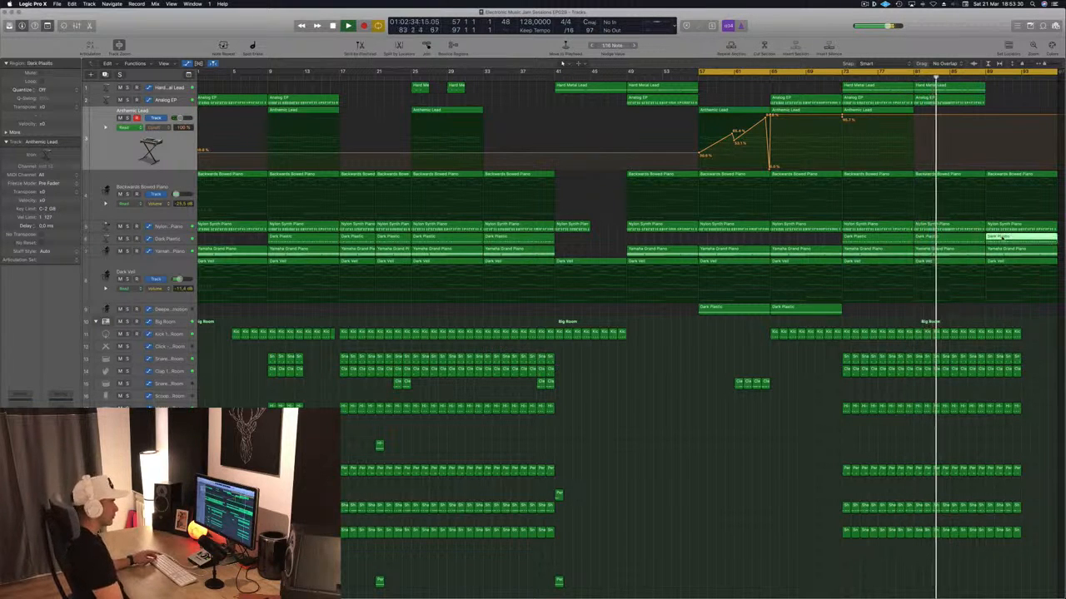
{"action": "left_click", "coordinate": [1002, 91]}
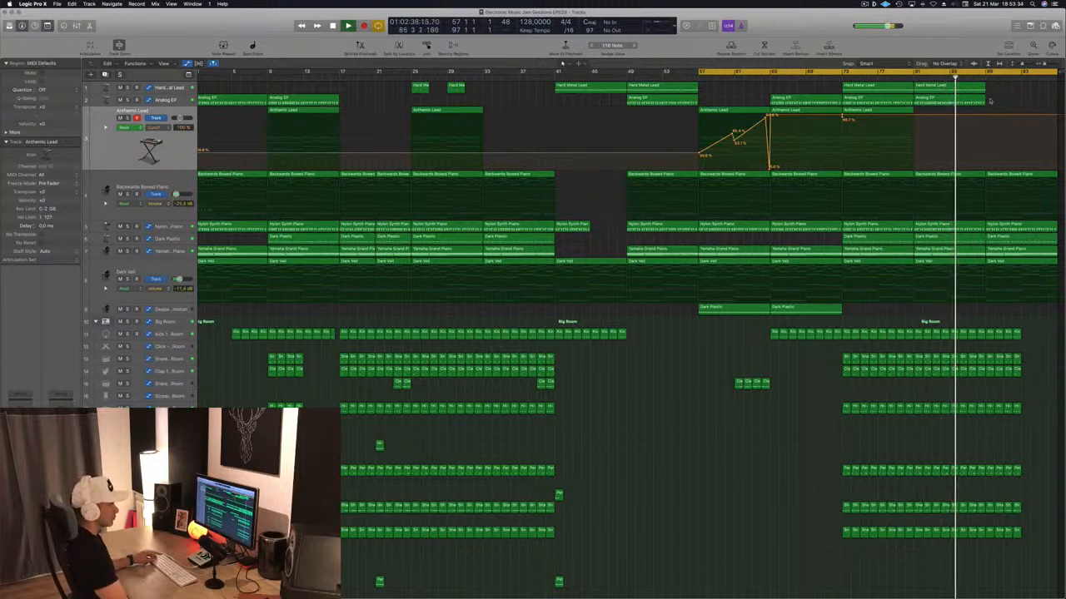
{"action": "left_click", "coordinate": [976, 90]}
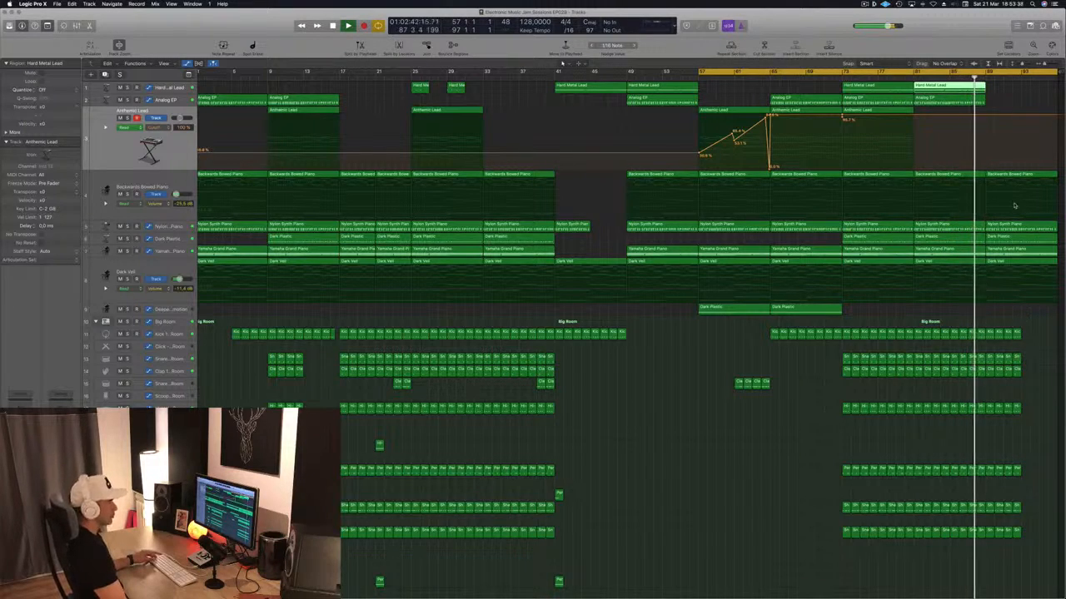
{"action": "scroll", "coordinate": [665, 558], "scroll_direction": "down", "scroll_amount": 1}
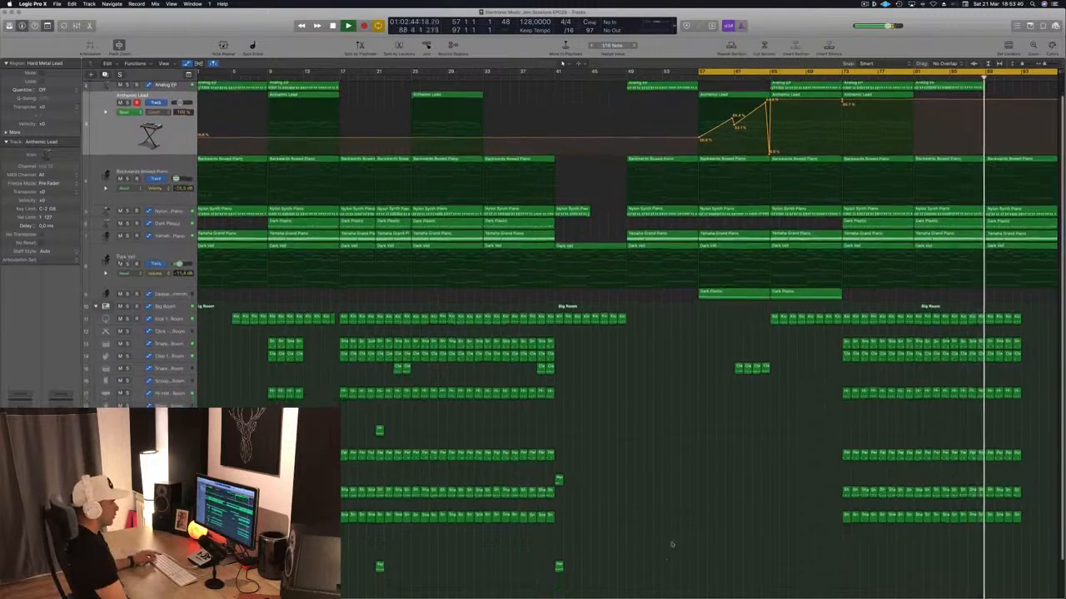
{"action": "scroll", "coordinate": [692, 437], "scroll_direction": "down", "scroll_amount": 3}
{"action": "scroll", "coordinate": [691, 429], "scroll_direction": "down", "scroll_amount": 3}
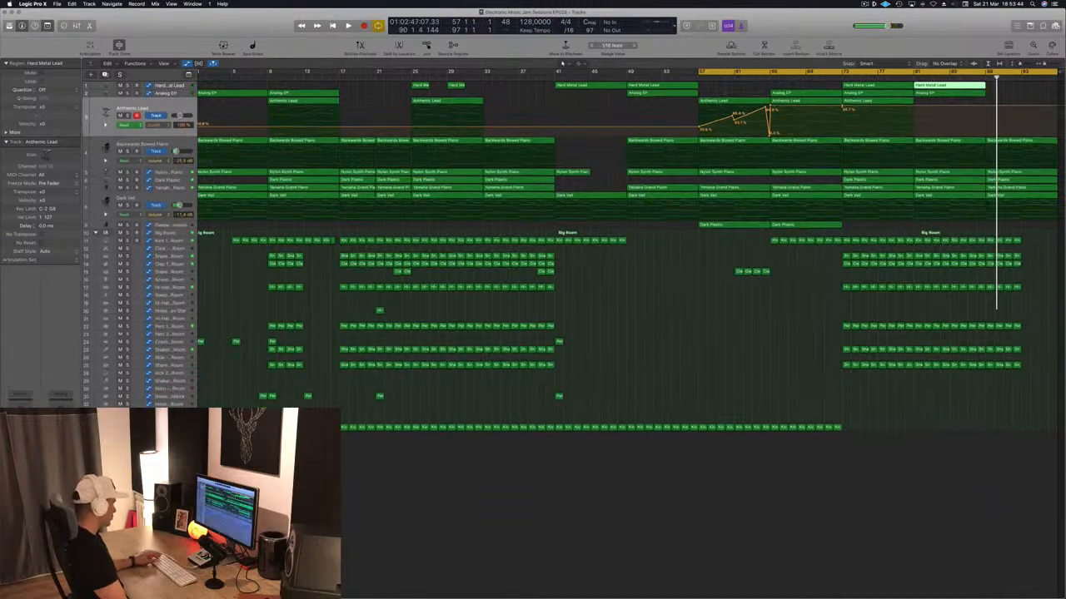
- Create an arrangement track for the mixer's Master channel strip
{"action": "key", "text": "x"}
{"action": "scroll", "coordinate": [699, 458], "scroll_direction": "right", "scroll_amount": 5}
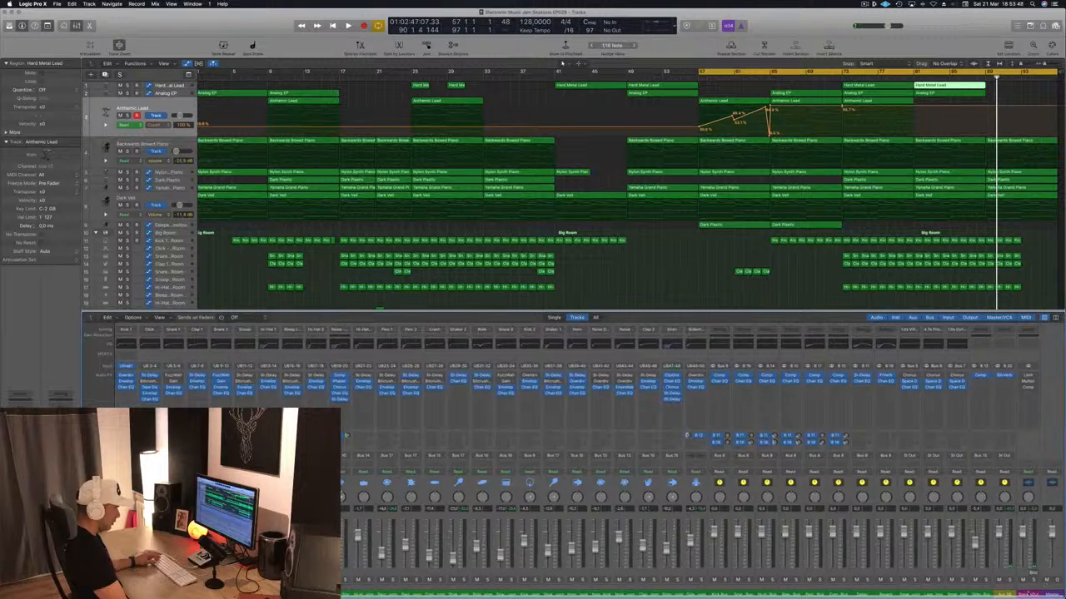
{"action": "right_click", "coordinate": [1030, 592]}
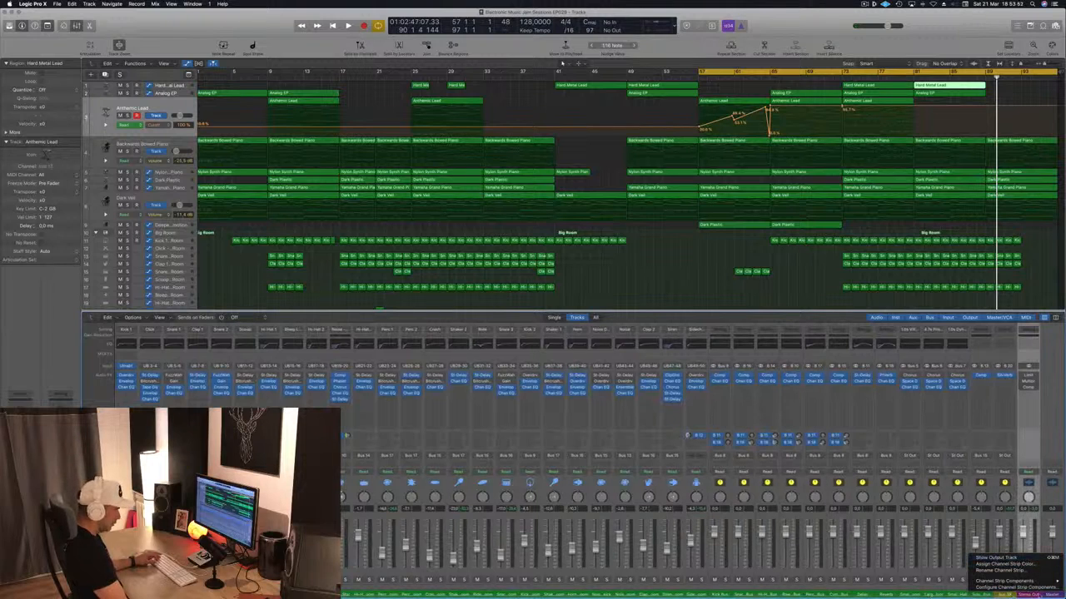
{"action": "right_click", "coordinate": [1051, 594]}
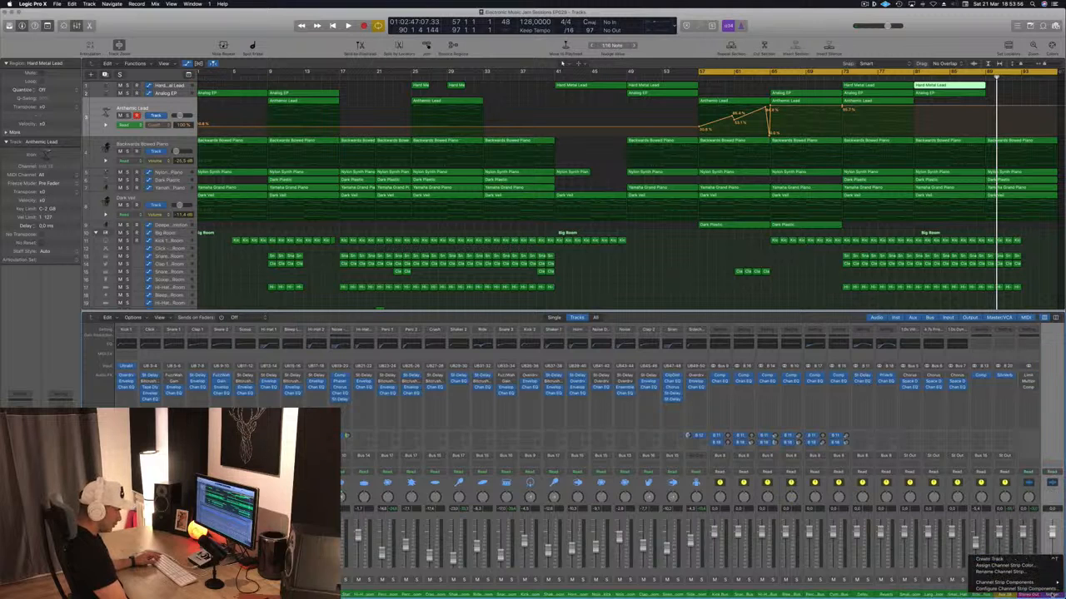
{"action": "left_click", "coordinate": [993, 559]}
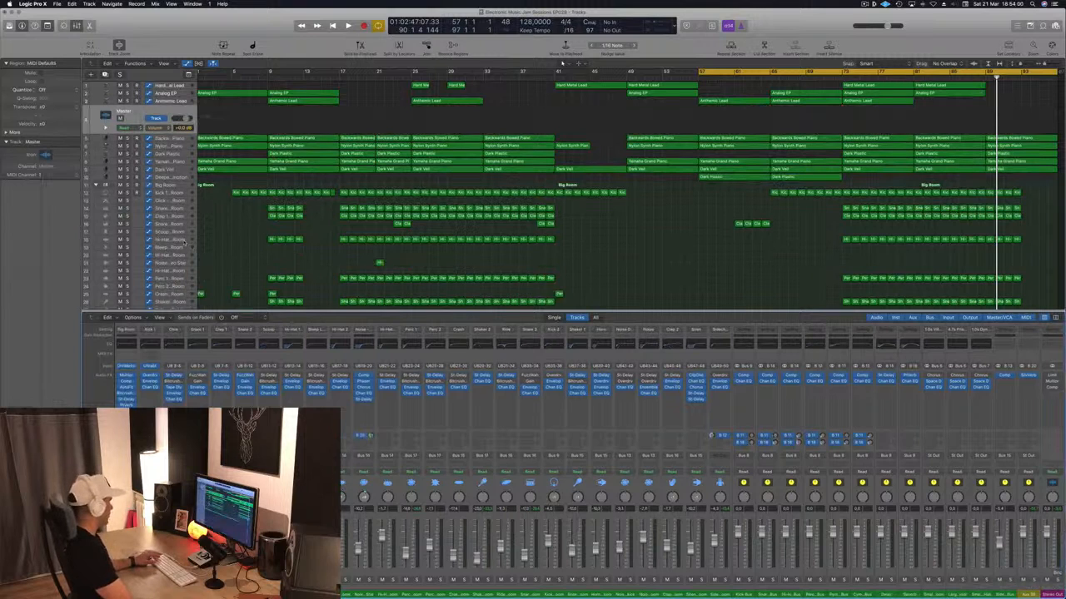
- Close the mixer, move the Master track to the end of the track list and briefly play from bar 57
{"action": "key", "text": "x"}
{"action": "left_click_drag", "start_coordinate": [146, 115], "coordinate": [146, 370]}
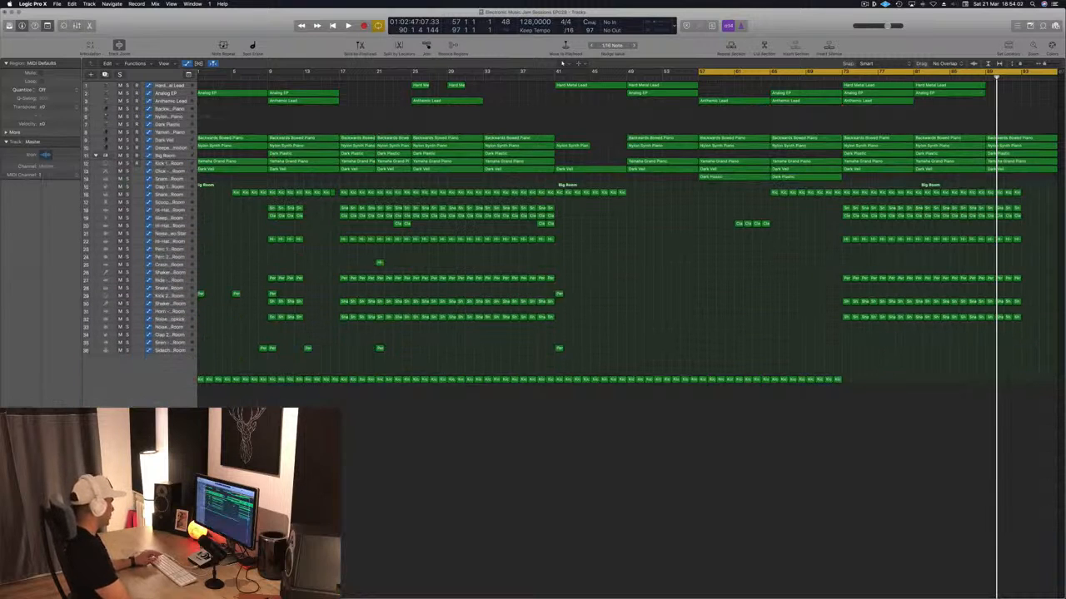
{"action": "key", "text": "space"}
{"action": "key", "text": "space"}
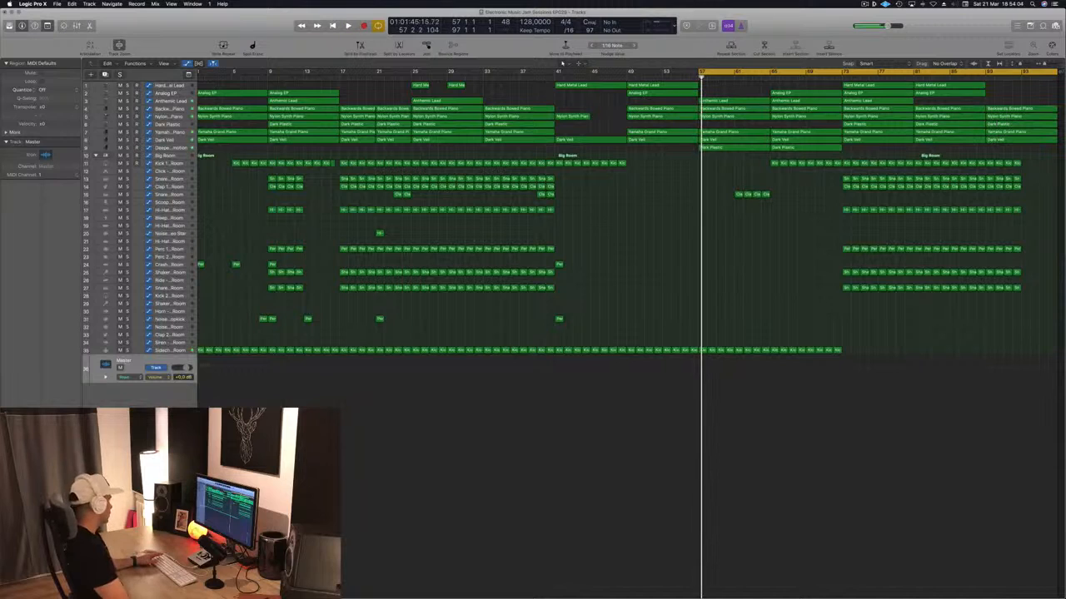
{"action": "key", "text": "space"}
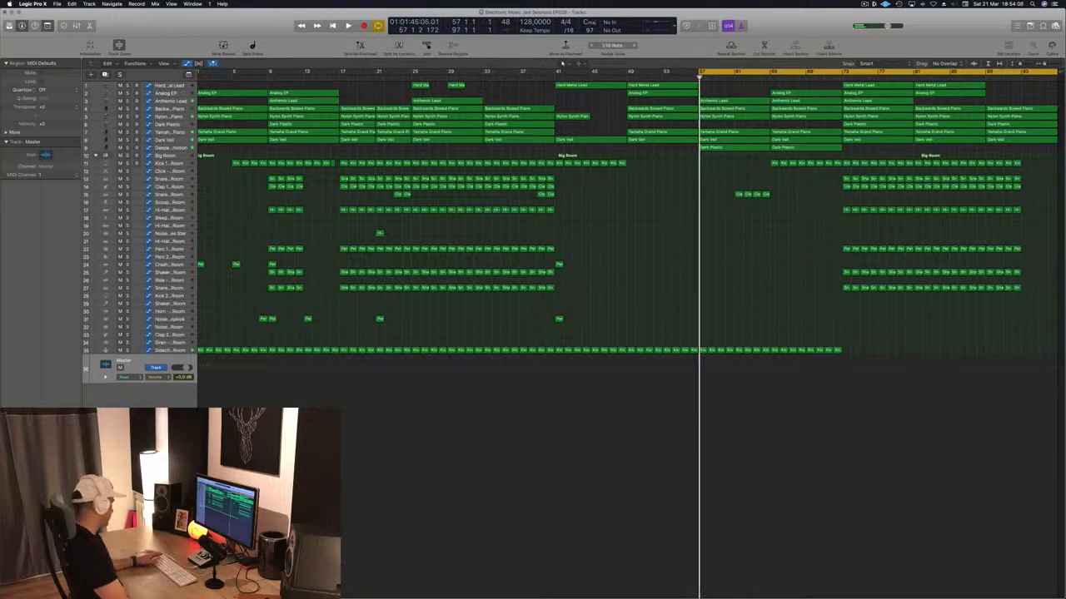
- Enable the low cut on the Stereo Out Channel EQ at 20 Hz with a 48 dB/Oct slope, and reveal the track list behind it
{"action": "key", "text": "v"}
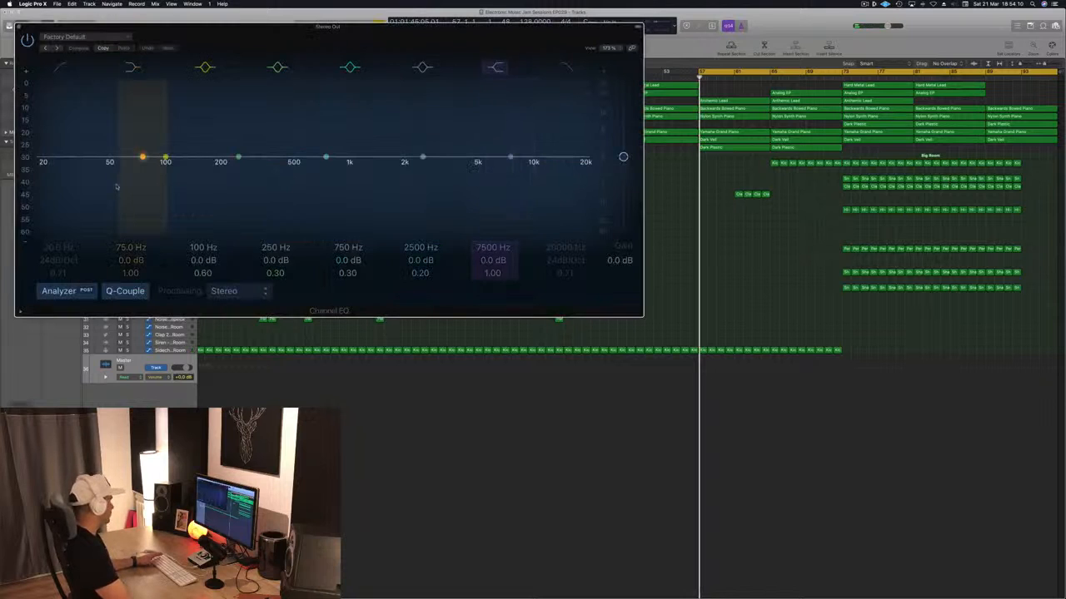
{"action": "key", "text": "space"}
{"action": "left_click", "coordinate": [59, 66]}
{"action": "mouse_move", "coordinate": [39, 173]}
{"action": "left_mouse_down"}
{"action": "mouse_move", "coordinate": [563, 164]}
{"action": "mouse_move", "coordinate": [40, 180]}
{"action": "left_mouse_up"}
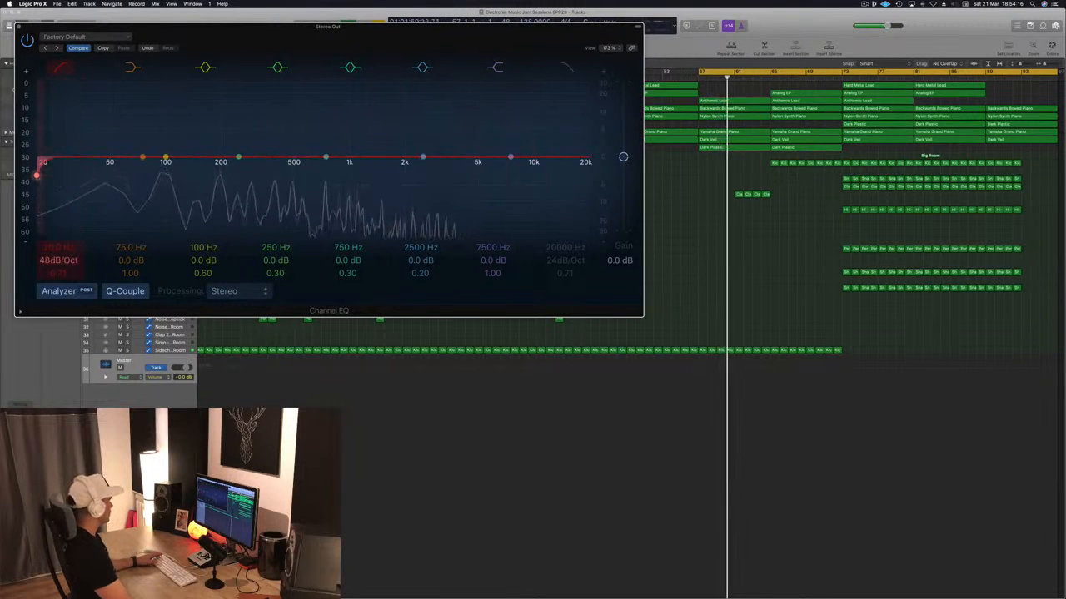
{"action": "left_click", "coordinate": [59, 66]}
{"action": "left_click_drag", "start_coordinate": [254, 45], "coordinate": [483, 74]}
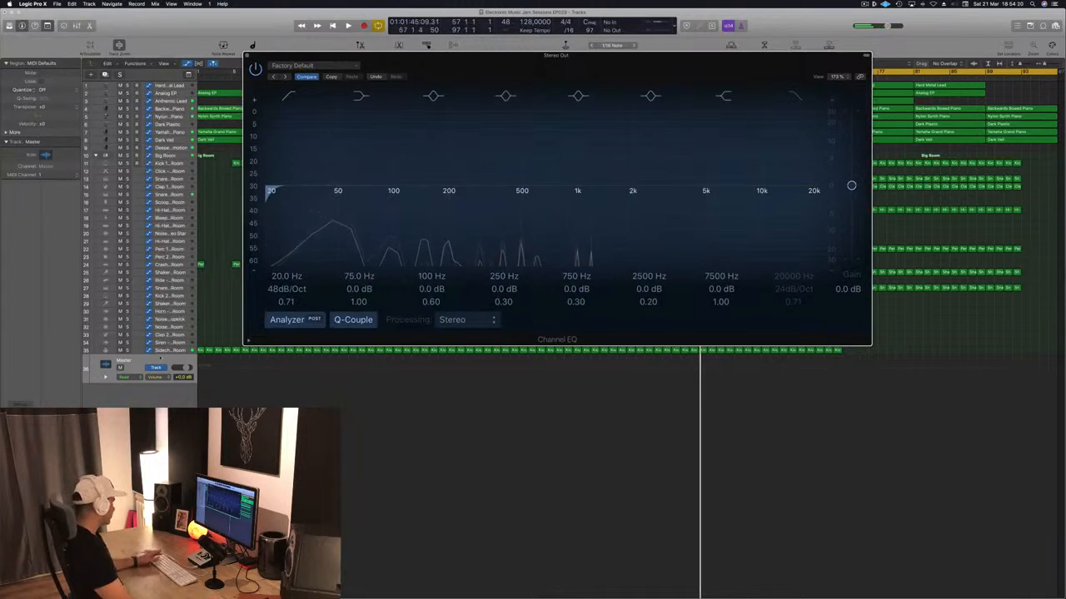
- Add a track for Stereo Out and nudge the EQ's low-cut frequency during playback to write its automation, then hide the EQ
{"action": "left_click", "coordinate": [142, 361]}
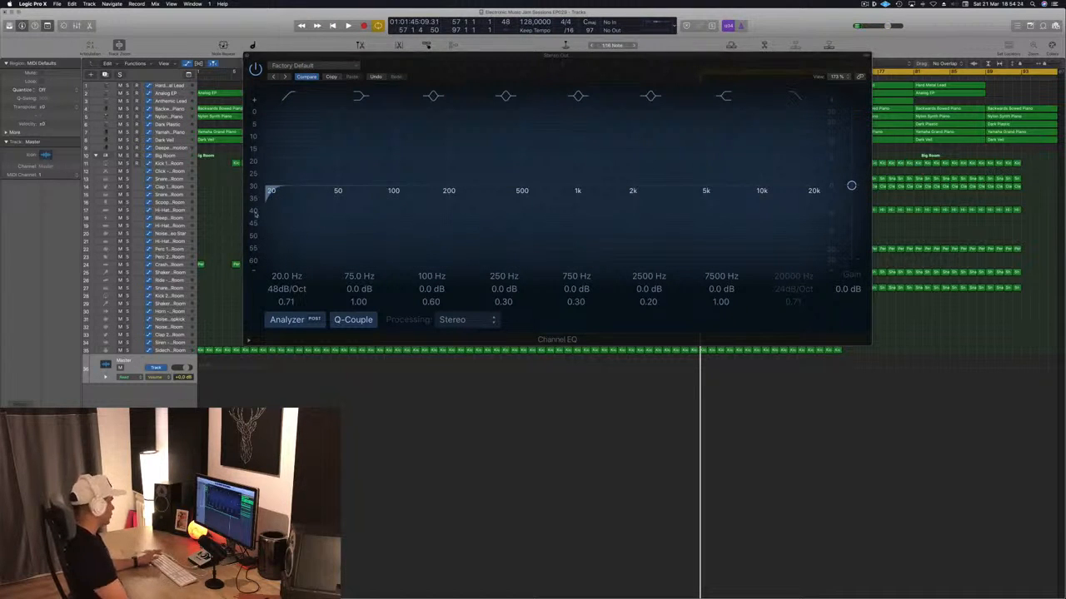
{"action": "key", "text": "space"}
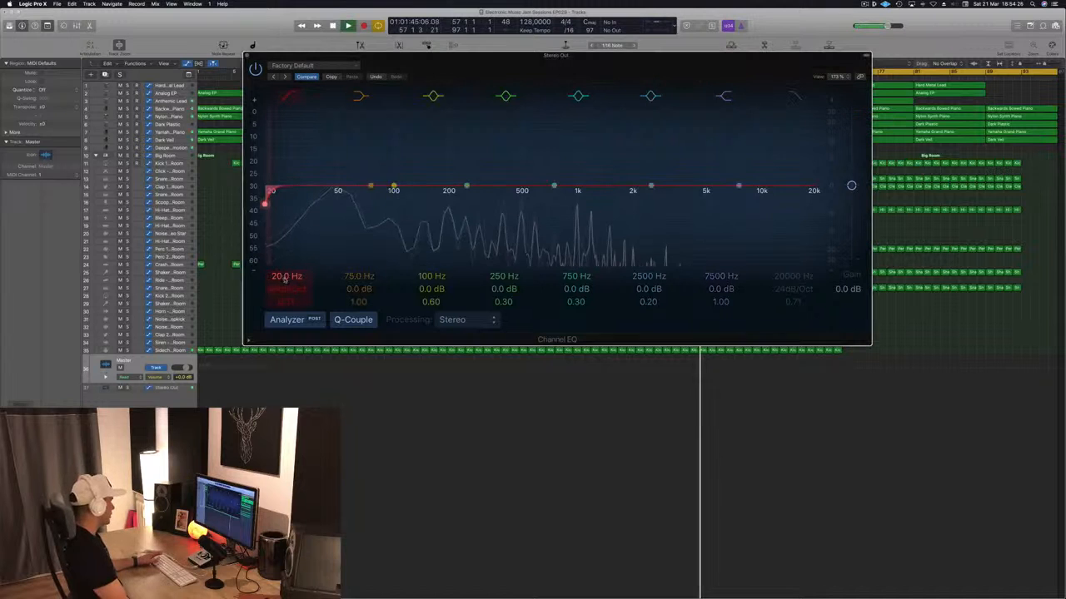
{"action": "mouse_move", "coordinate": [284, 277]}
{"action": "left_mouse_down"}
{"action": "mouse_move", "coordinate": [284, 260]}
{"action": "mouse_move", "coordinate": [284, 274]}
{"action": "left_mouse_up"}
{"action": "key", "text": "space"}
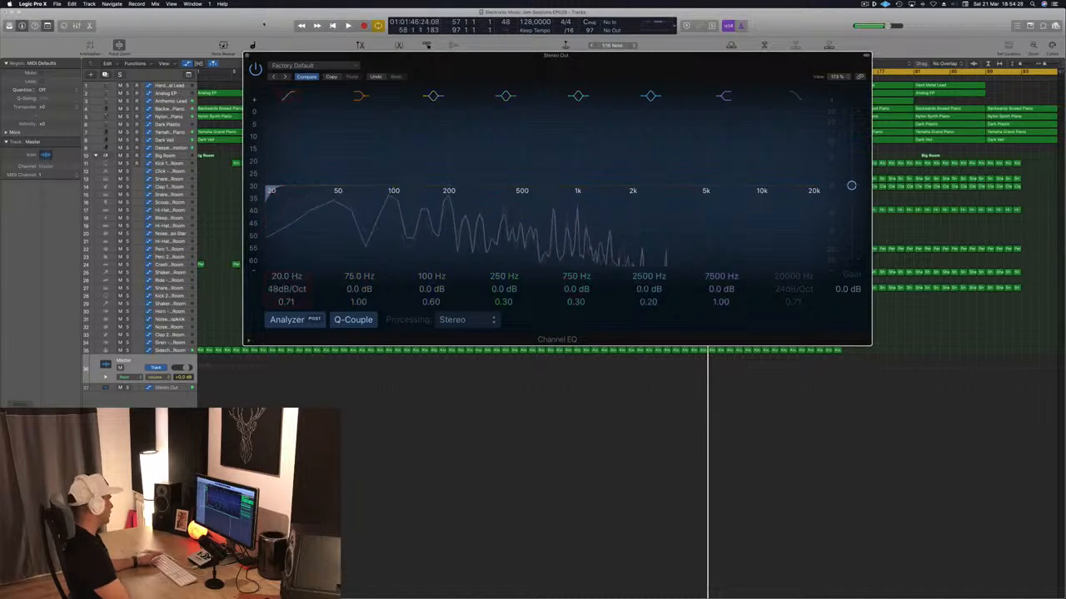
{"action": "key", "text": "v"}
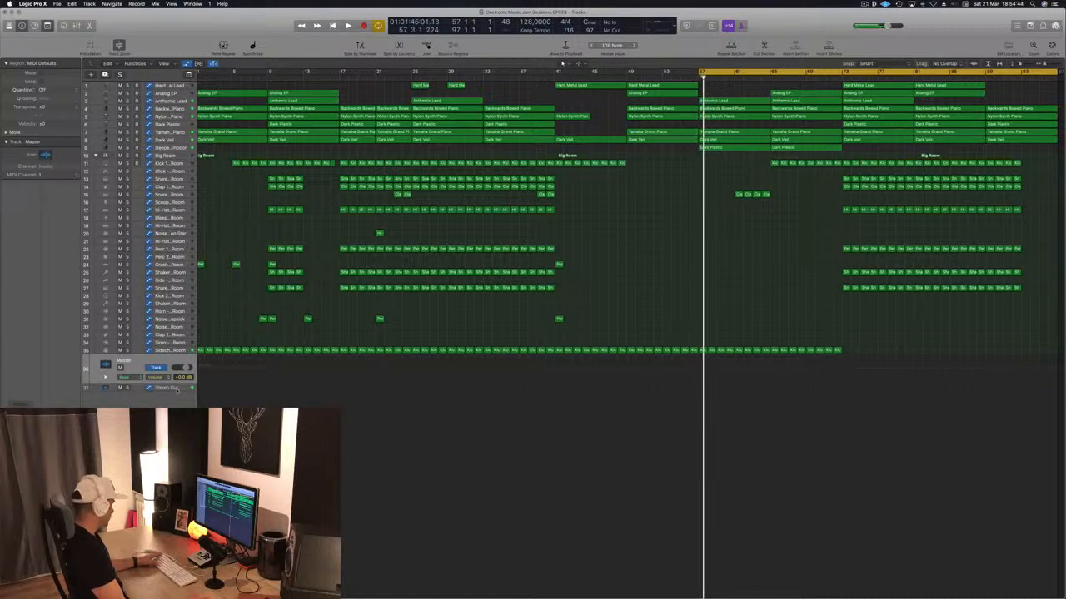
- Draw a rising low-cut frequency ramp on the Stereo Out track from bar 57 to bar 65, steeper at its end
{"action": "left_click", "coordinate": [177, 390]}
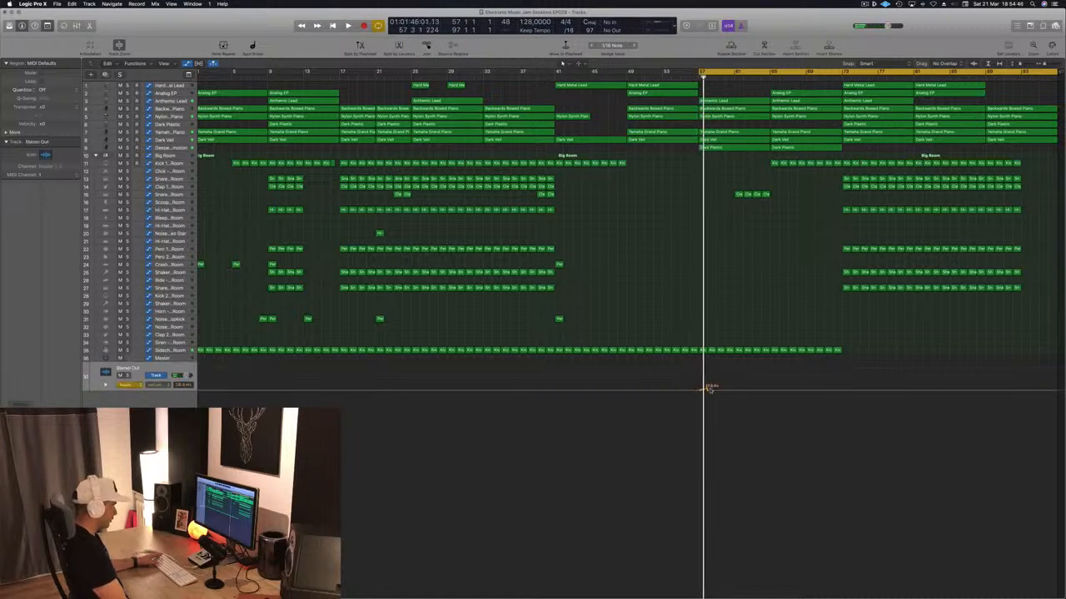
{"action": "left_click_drag", "start_coordinate": [708, 390], "coordinate": [769, 390]}
{"action": "key", "text": "space"}
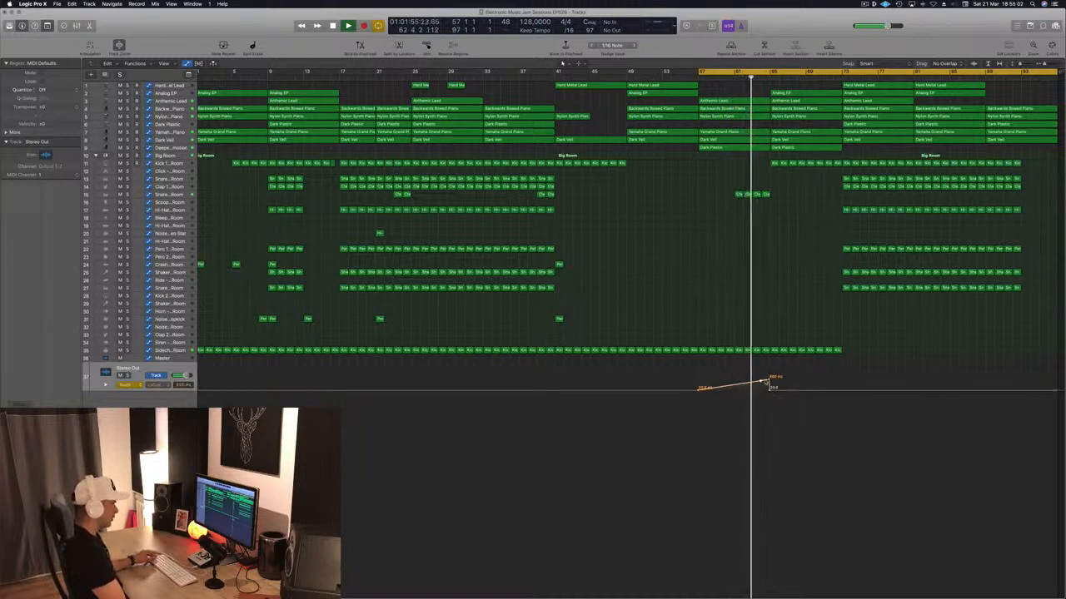
{"action": "left_click_drag", "start_coordinate": [767, 383], "coordinate": [767, 375]}
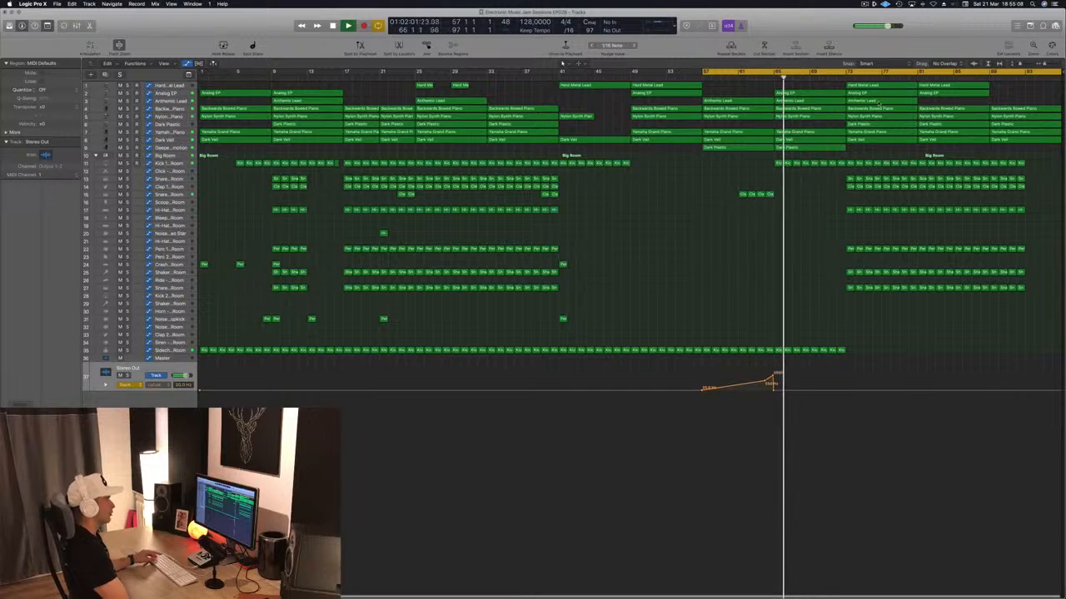
- Draw a second rising low-cut frequency ramp on the Stereo Out track from bar 89 to bar 97
{"action": "left_click", "coordinate": [981, 78]}
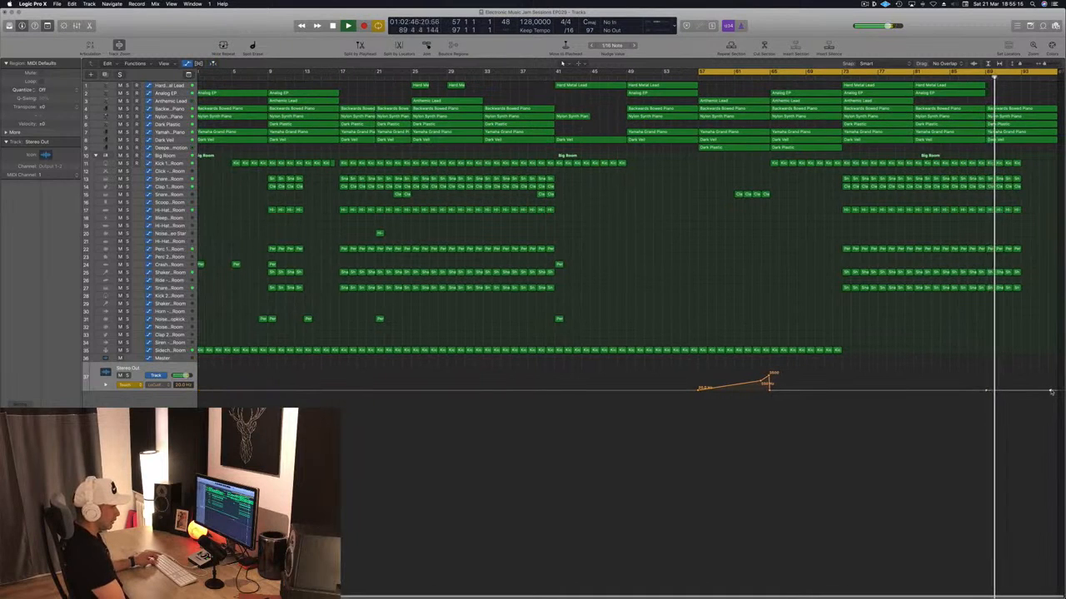
{"action": "left_click_drag", "start_coordinate": [1051, 392], "coordinate": [1051, 372]}
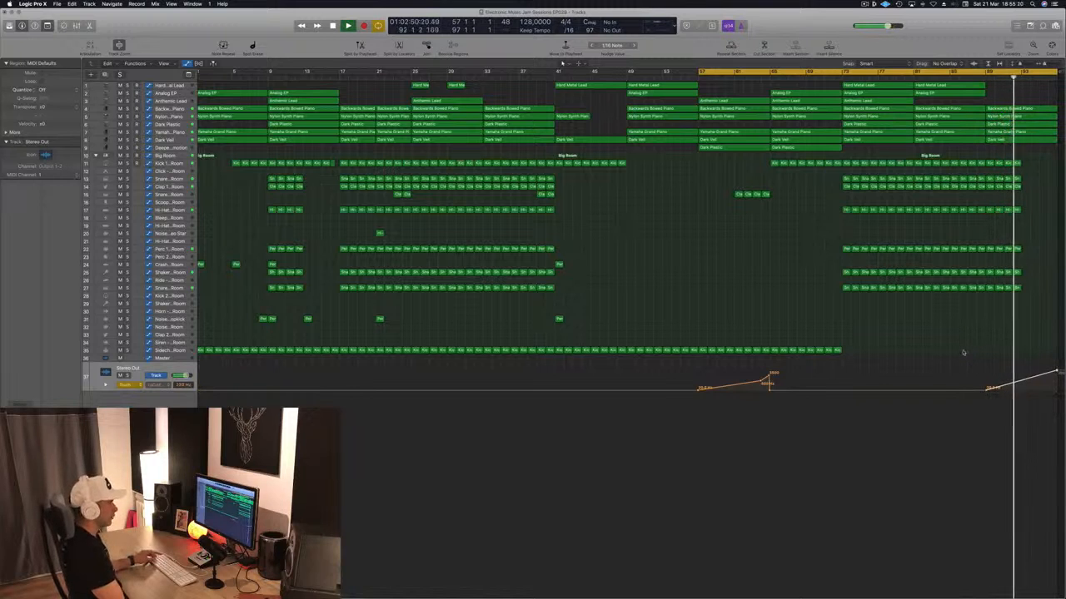
- Copy the noise track 31 region from bar 41 to bar 93 and play back from about bar 92
{"action": "left_click", "coordinate": [559, 319]}
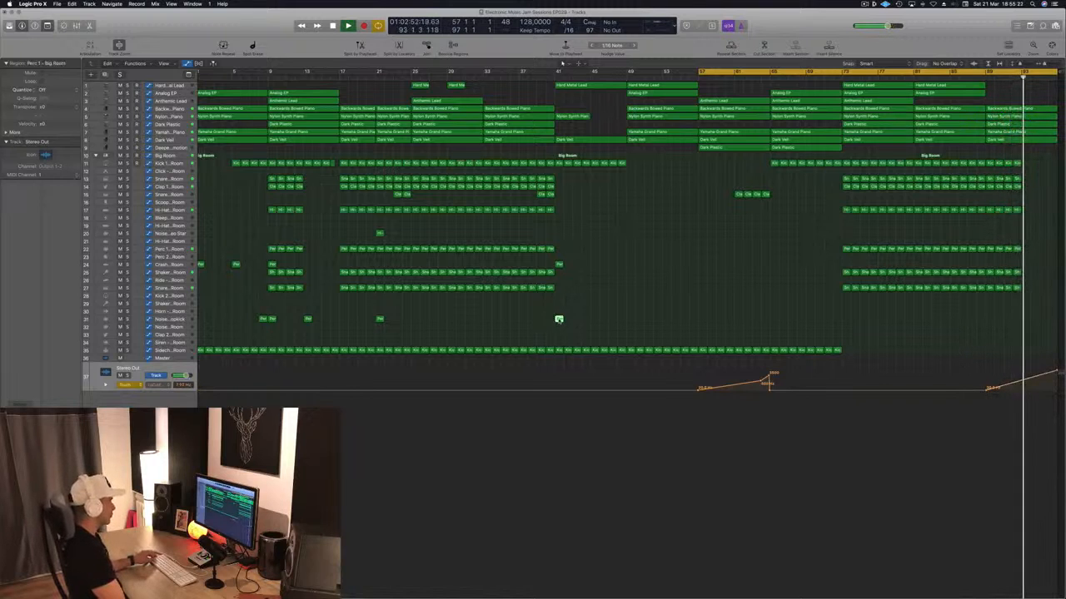
{"action": "left_click_drag", "start_coordinate": [559, 319], "coordinate": [1023, 318]}
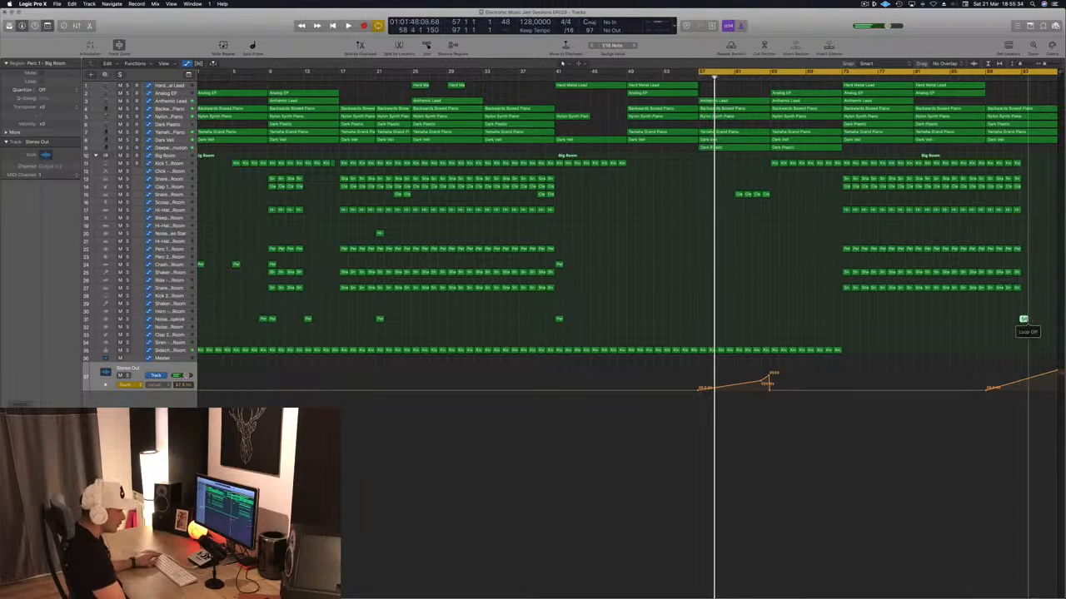
{"action": "left_click_drag", "start_coordinate": [1025, 320], "coordinate": [1025, 319]}
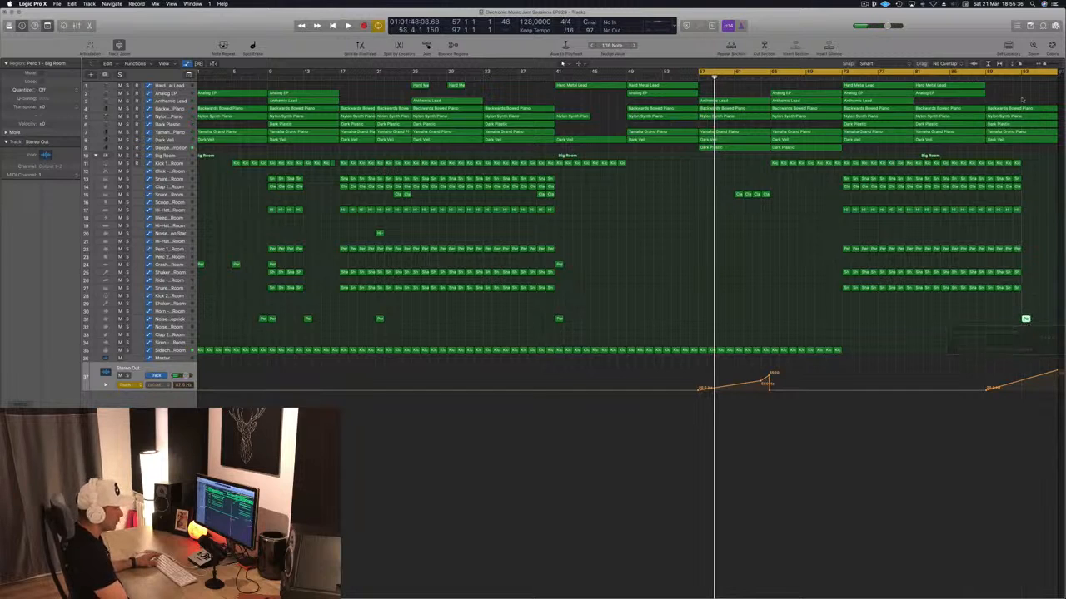
{"action": "left_click", "coordinate": [1010, 77]}
{"action": "key", "text": "space"}
{"action": "left_click", "coordinate": [1010, 77]}
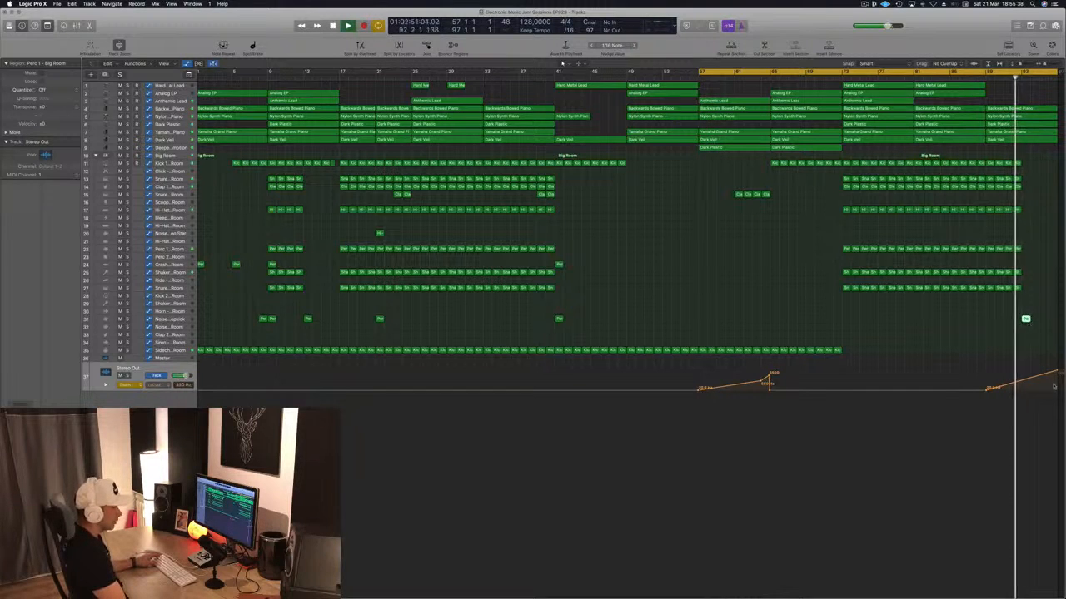
- Lower the end point of the Stereo Out low-cut ramp at bar 97 while auditioning the sweep from about bar 92
{"action": "left_click_drag", "start_coordinate": [1057, 372], "coordinate": [1057, 374]}
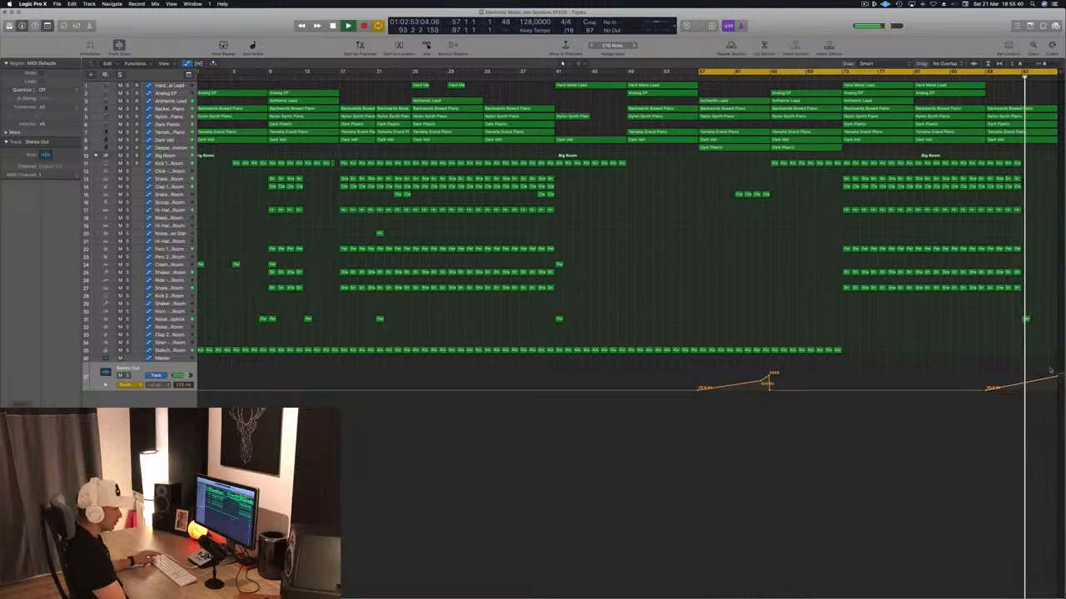
{"action": "left_click_drag", "start_coordinate": [1047, 64], "coordinate": [1061, 84]}
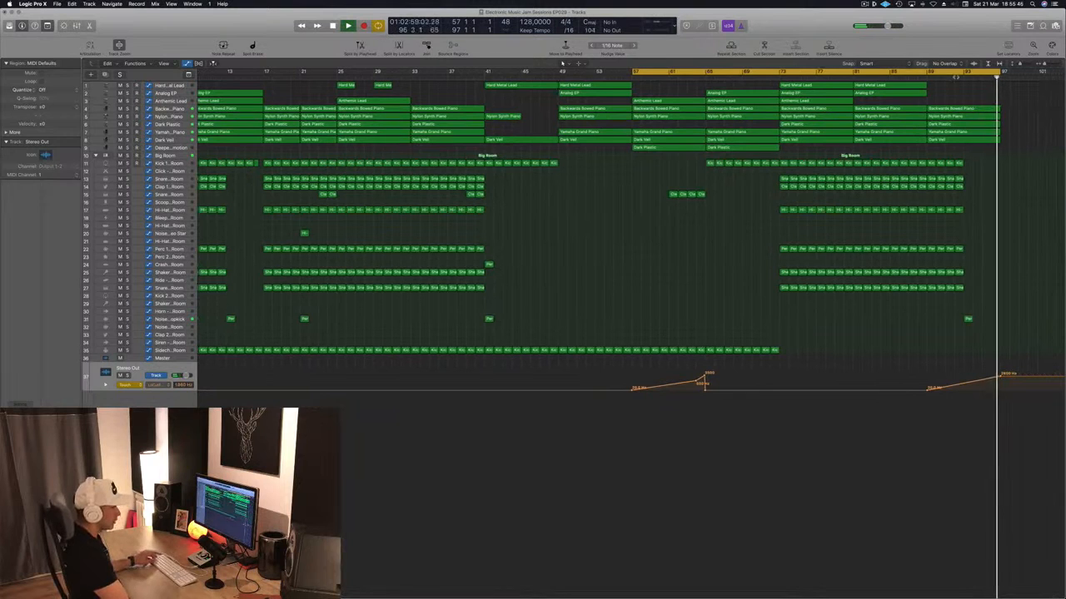
{"action": "left_click", "coordinate": [955, 80]}
{"action": "key", "text": "super+Left"}
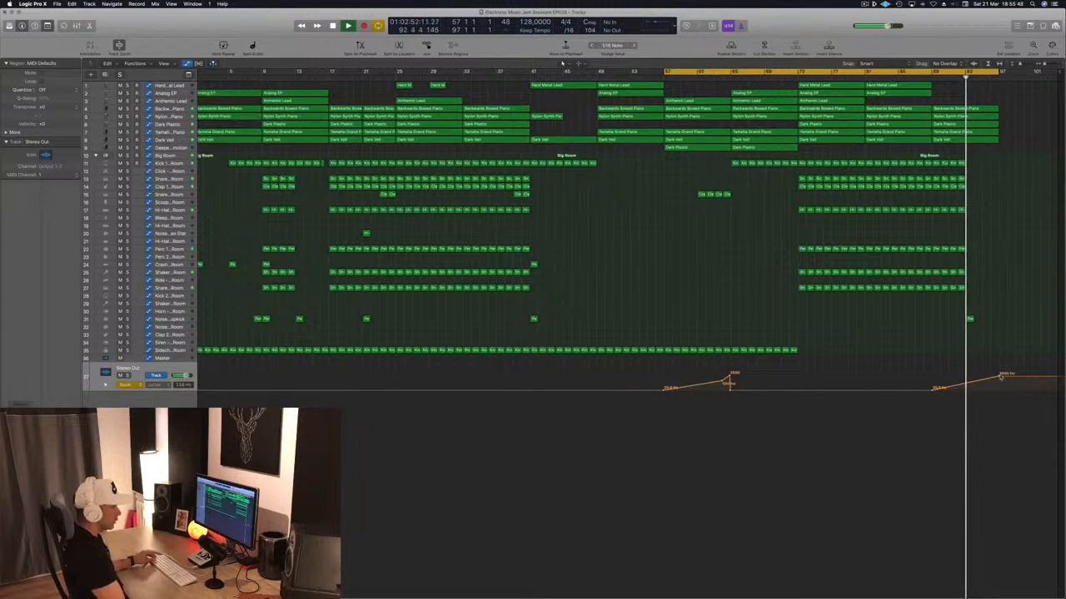
{"action": "left_click_drag", "start_coordinate": [999, 377], "coordinate": [998, 381]}
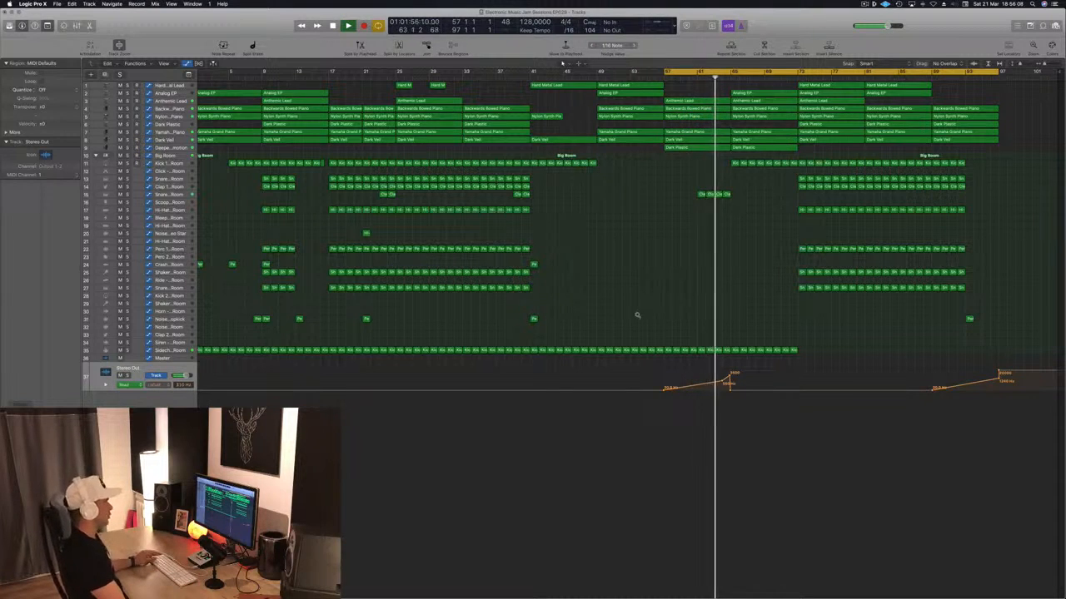
- Enable a high cut at 270 Hz with a 48 dB/Oct slope in the Deeper Emotion track's Channel EQ, then close the EQ
{"action": "scroll", "coordinate": [637, 316], "scroll_direction": "up", "scroll_amount": 4}
{"action": "scroll", "coordinate": [637, 316], "scroll_direction": "down", "scroll_amount": 1}
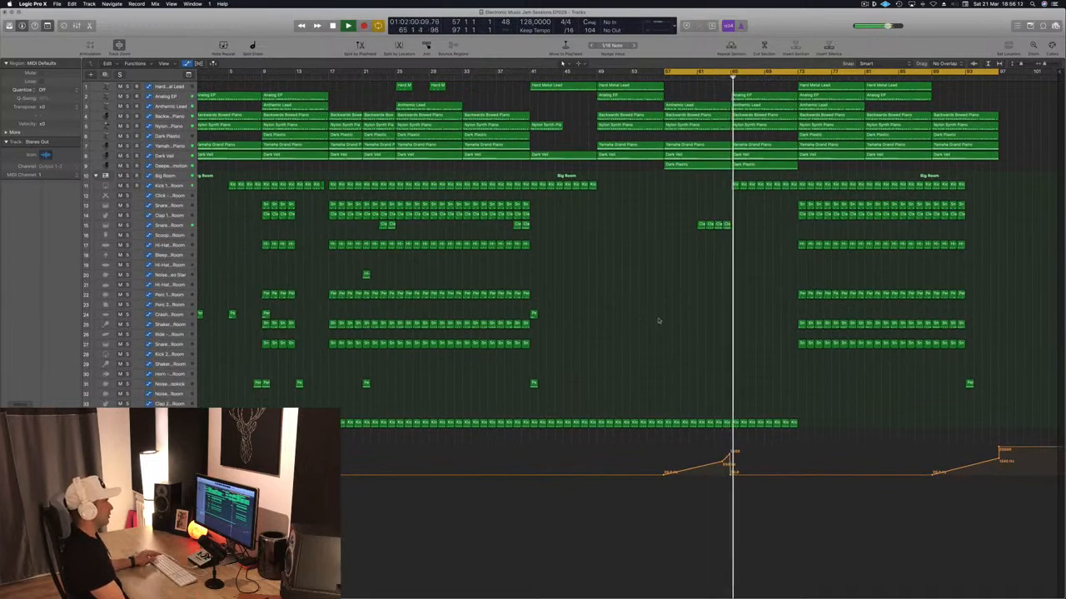
{"action": "scroll", "coordinate": [657, 320], "scroll_direction": "down", "scroll_amount": 4}
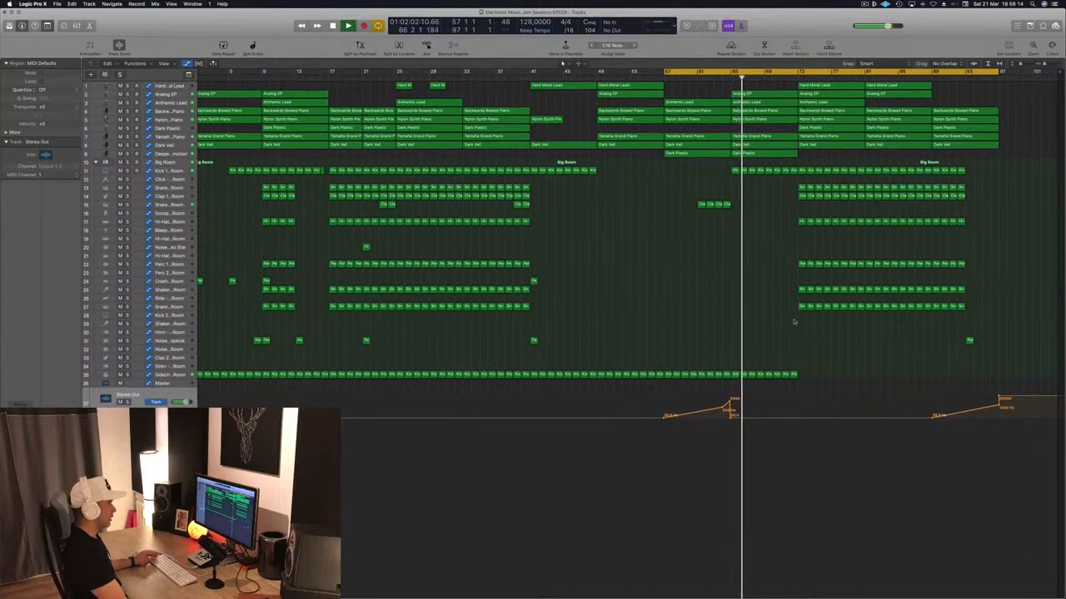
{"action": "left_click", "coordinate": [170, 154]}
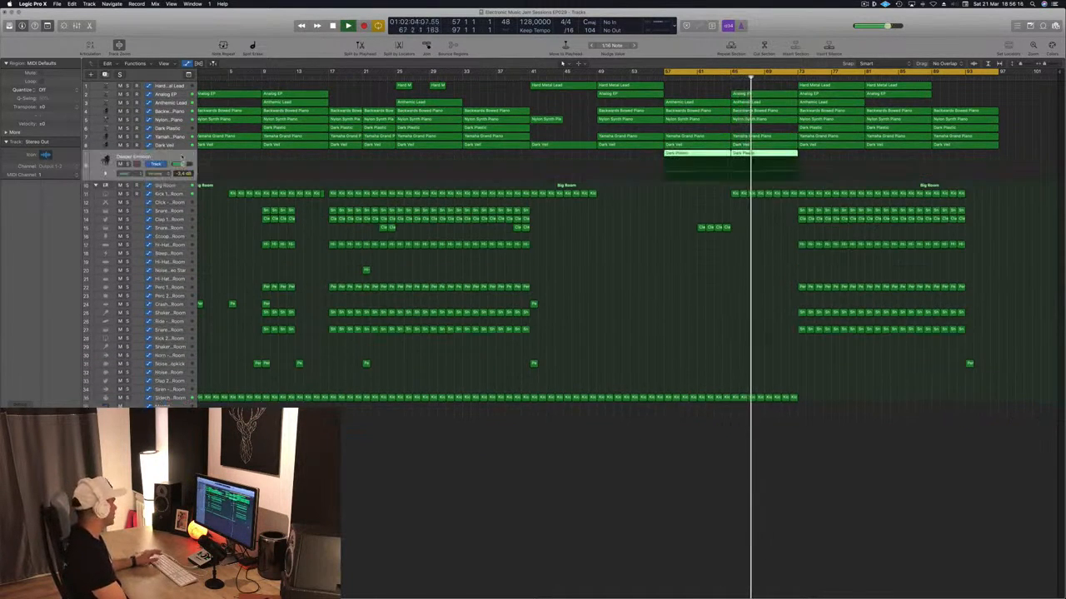
{"action": "left_click", "coordinate": [21, 389]}
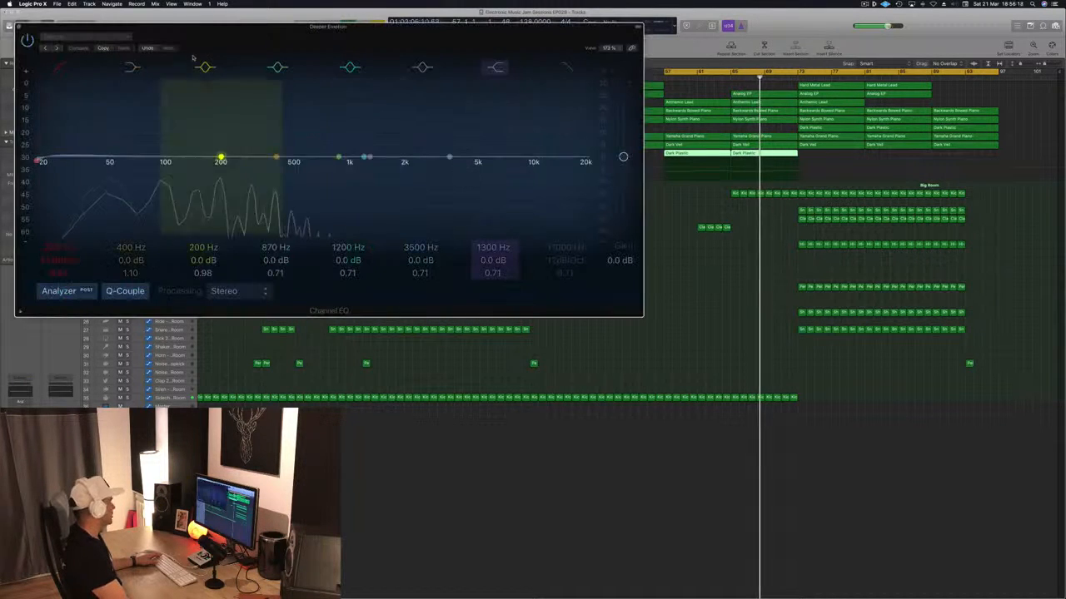
{"action": "left_click_drag", "start_coordinate": [576, 163], "coordinate": [275, 162]}
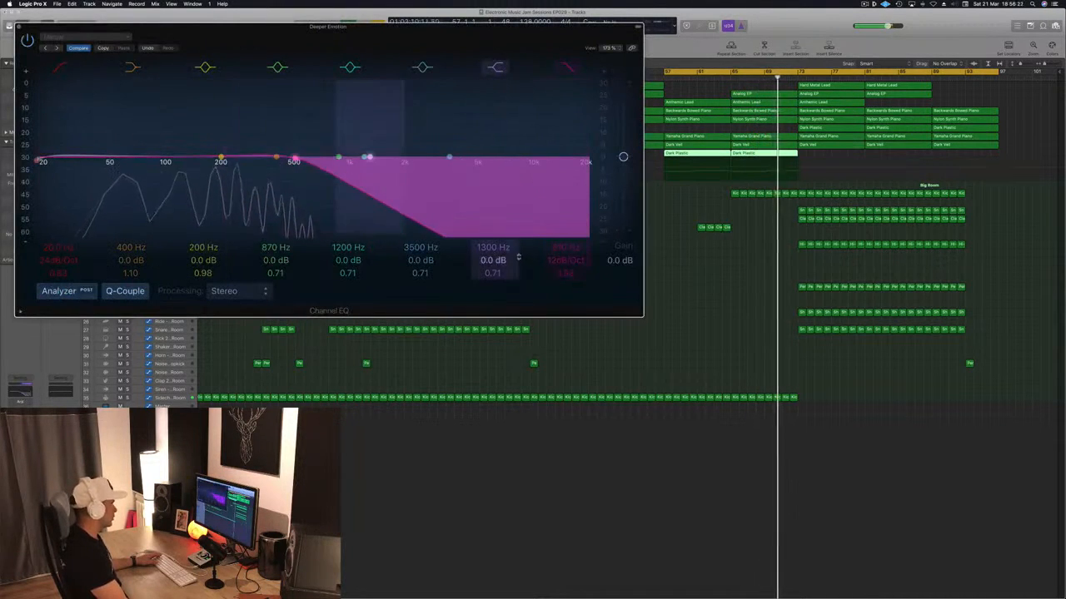
{"action": "mouse_move", "coordinate": [564, 260]}
{"action": "left_mouse_down"}
{"action": "mouse_move", "coordinate": [564, 251]}
{"action": "mouse_move", "coordinate": [563, 266]}
{"action": "left_mouse_up"}
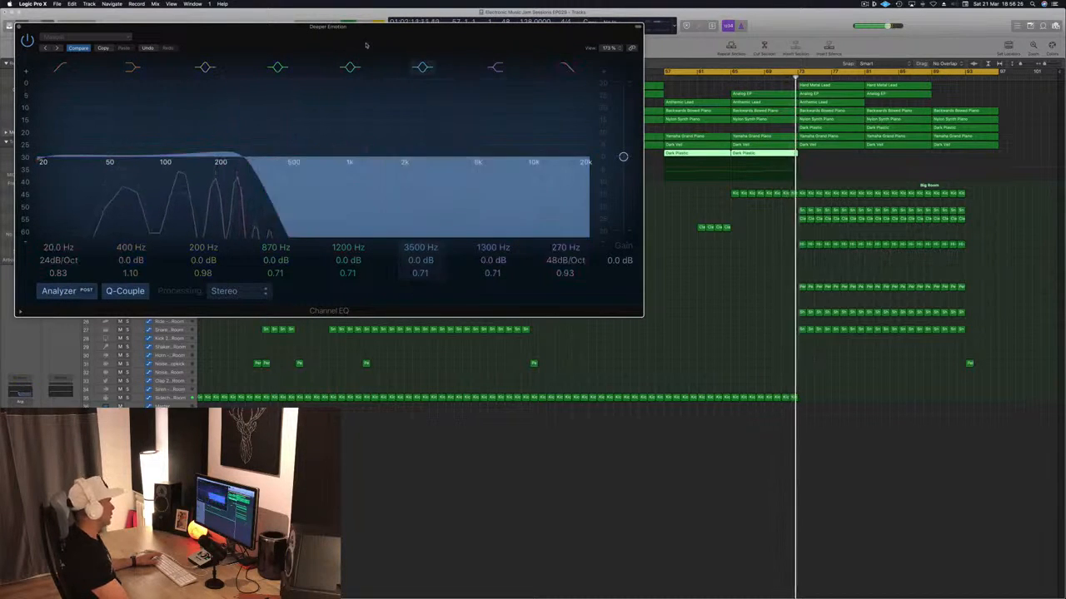
{"action": "left_click_drag", "start_coordinate": [19, 29], "coordinate": [308, 80]}
{"action": "left_click", "coordinate": [308, 80]}
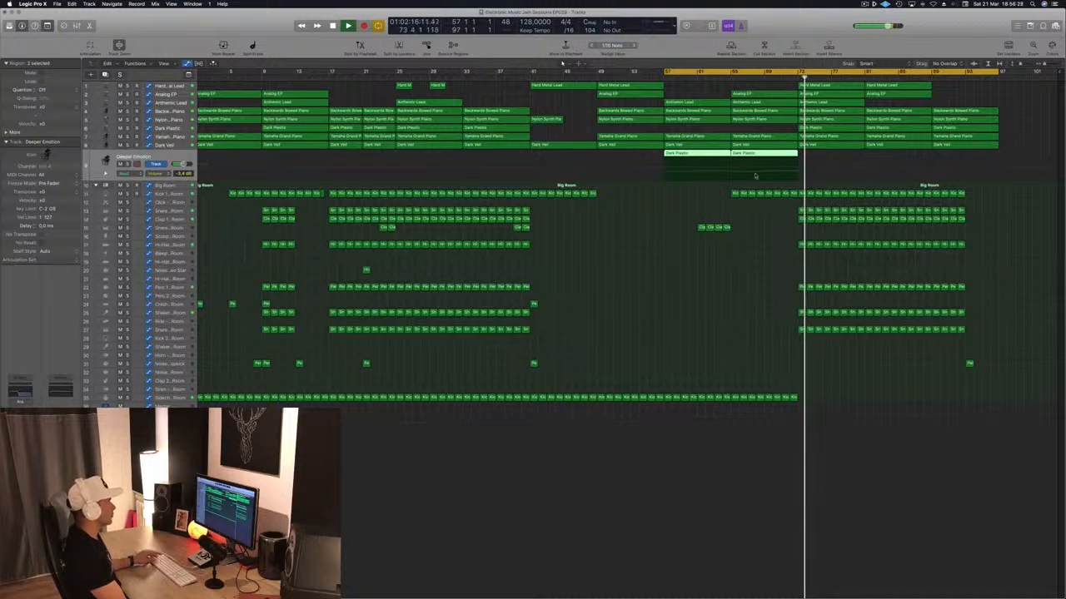